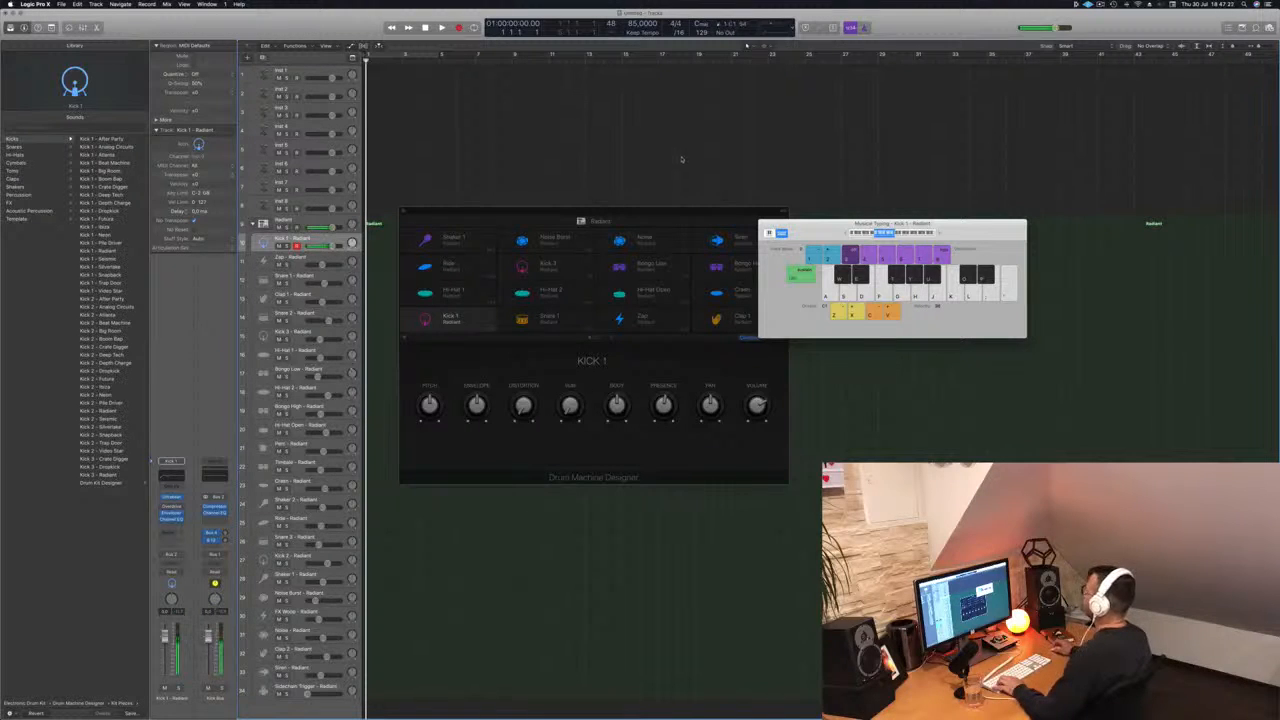
- Reposition the Drum Machine Designer window, shift the Musical Typing range up an octave, and audition drum sounds on the Radiant kit track
{"action": "left_click_drag", "start_coordinate": [640, 212], "coordinate": [748, 305]}
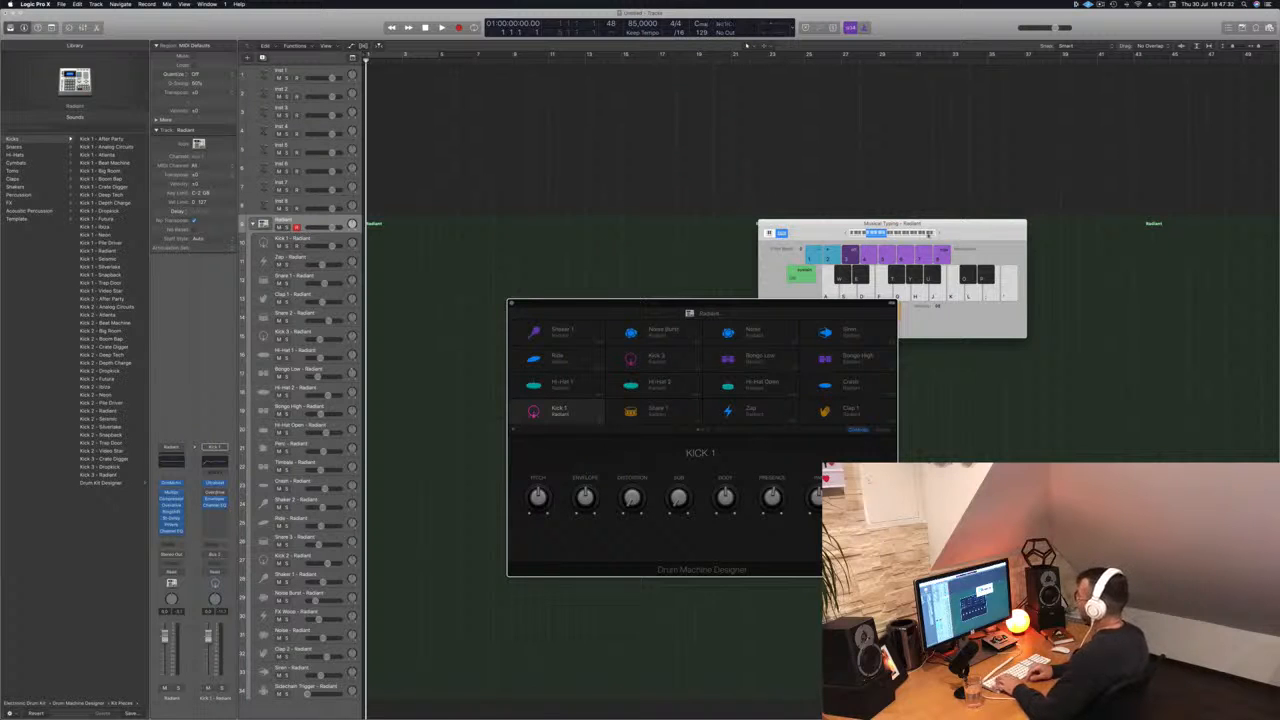
{"action": "left_click", "coordinate": [937, 234]}
{"action": "key", "text": "a"}
{"action": "key", "text": "a"}
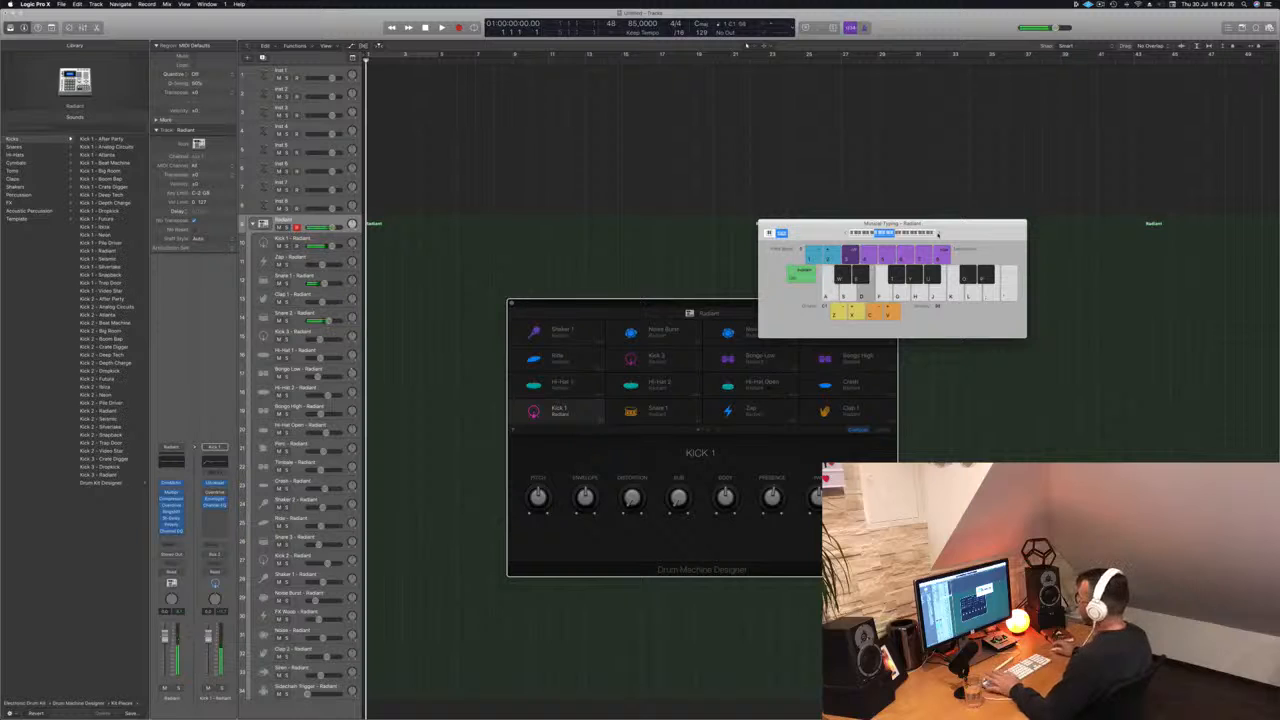
{"action": "key", "text": "a"}
{"action": "key", "text": "a"}
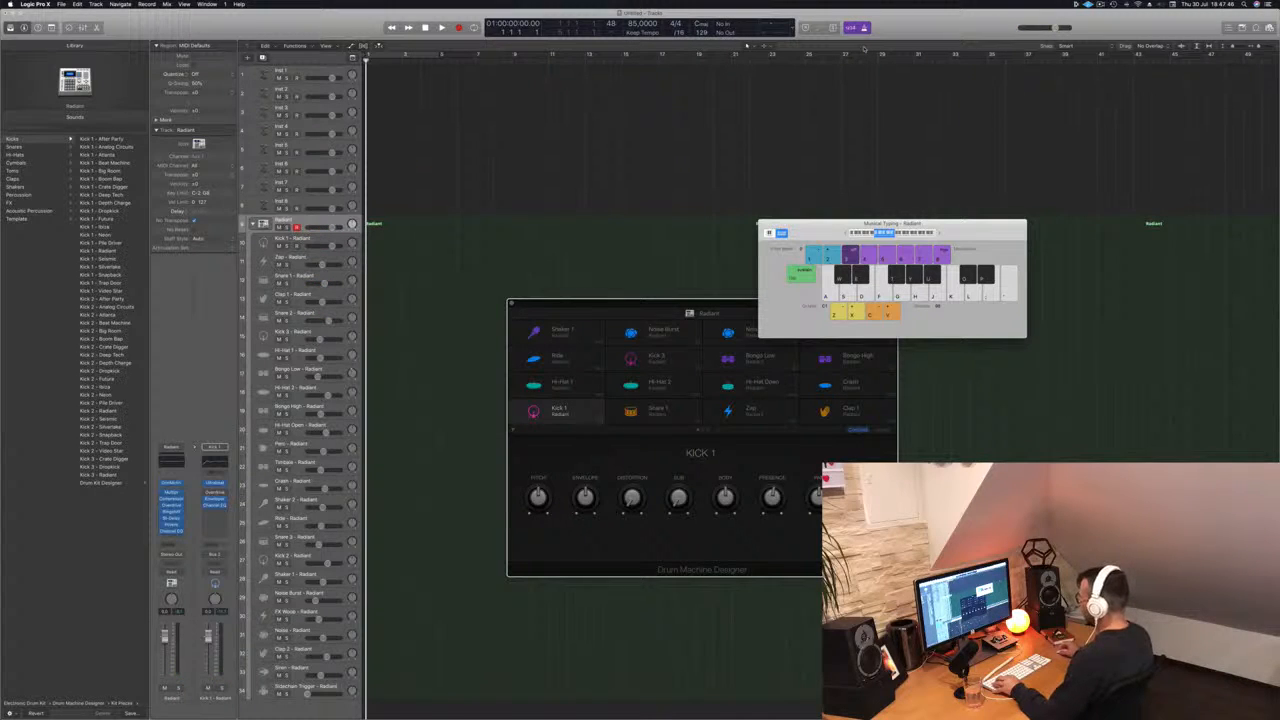
- Record a two-bar kick and snare pattern on the Radiant track with Musical Typing
{"action": "key", "text": "r"}
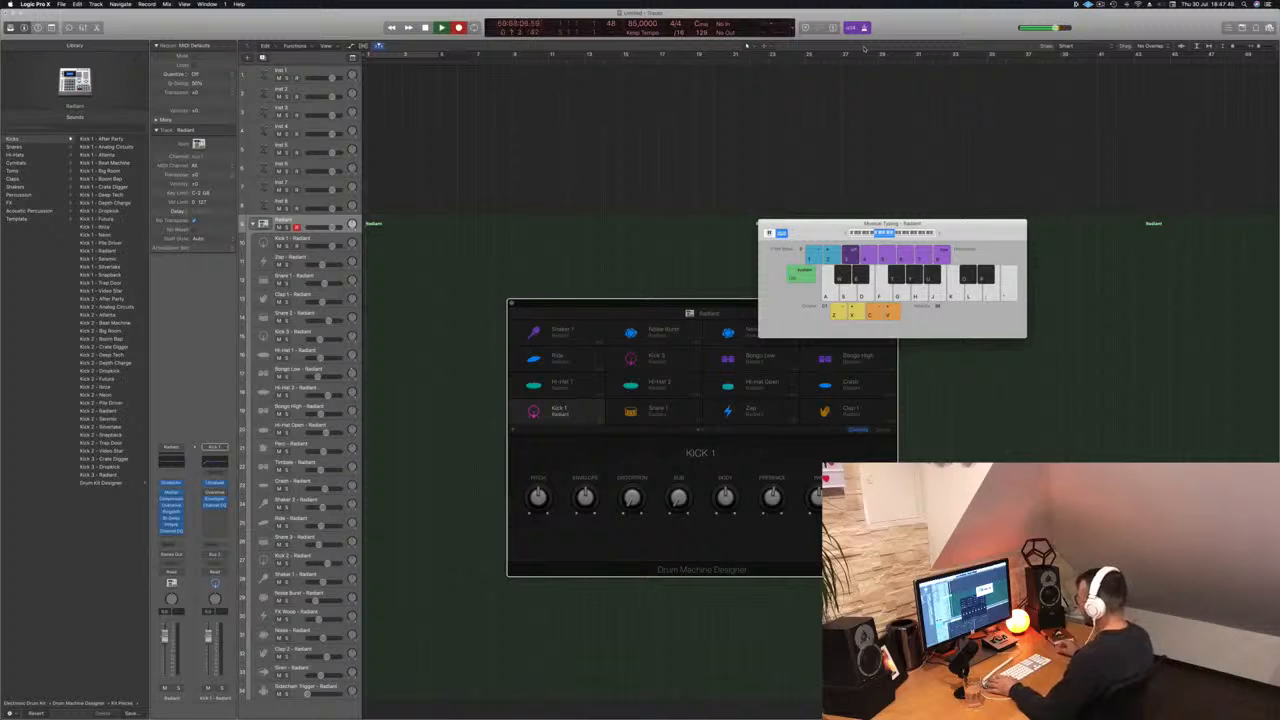
{"action": "key", "text": "a"}
{"action": "key", "text": "d"}
{"action": "key", "text": "a"}
{"action": "key", "text": "d"}
{"action": "key", "text": "a"}
{"action": "key", "text": "d"}
{"action": "key", "text": "a"}
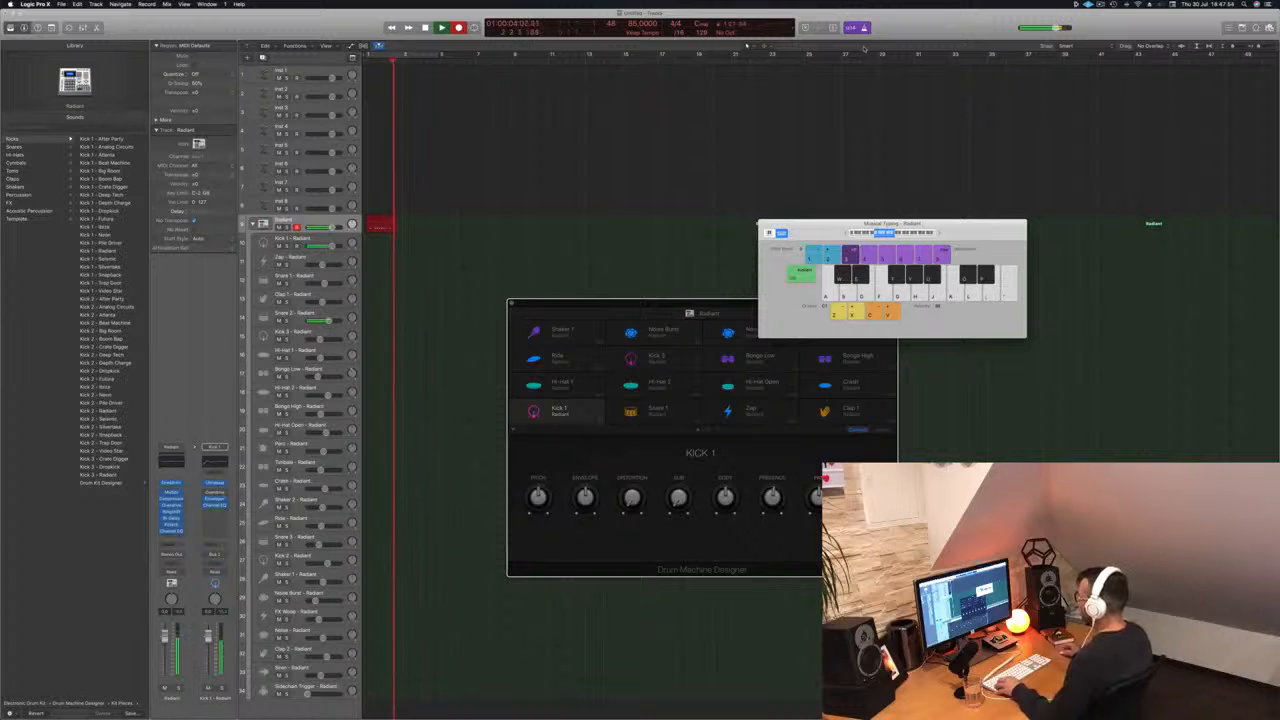
{"action": "key", "text": "d"}
{"action": "key", "text": "space"}
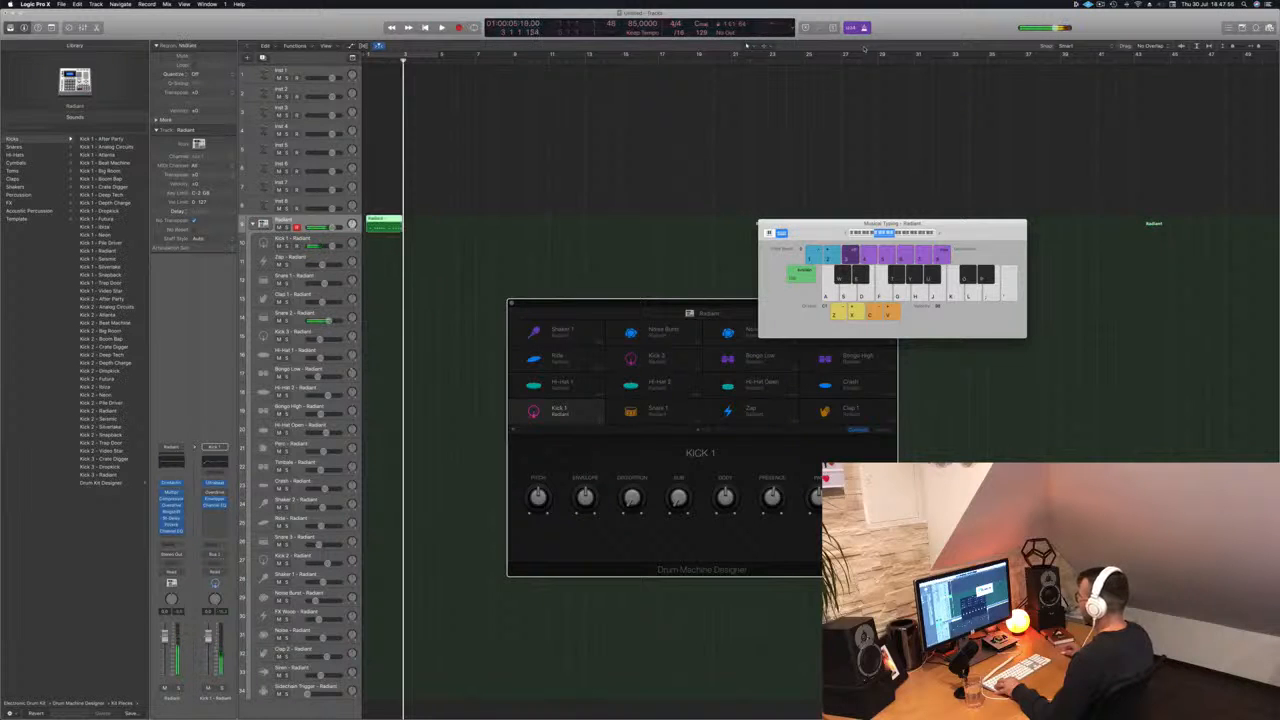
{"action": "key", "text": "space"}
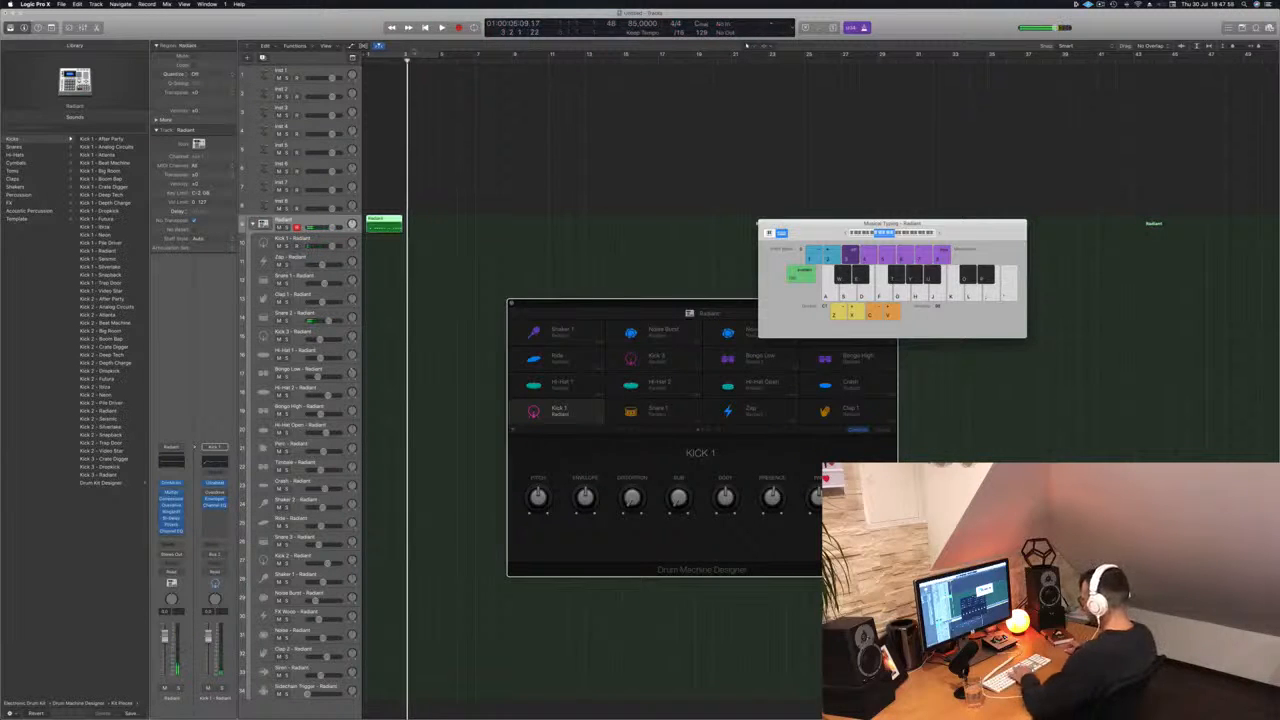
- Set the cycle range to bars 1 to 4 and quantize all notes of the recorded Radiant region to 1/16 notes
{"action": "left_click", "coordinate": [414, 53]}
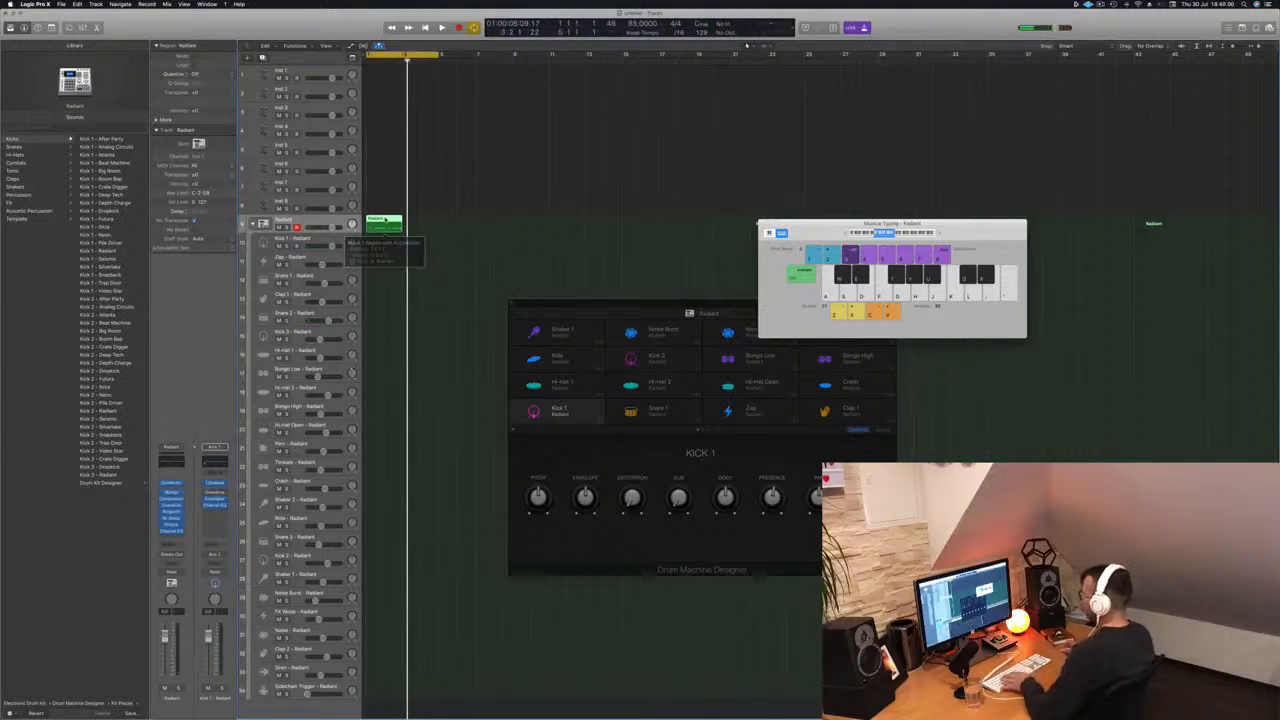
{"action": "double_click", "coordinate": [386, 219]}
{"action": "key", "text": "super+Left"}
{"action": "key", "text": "super+Left"}
{"action": "key", "text": "super+Left"}
{"action": "key", "text": "super+a"}
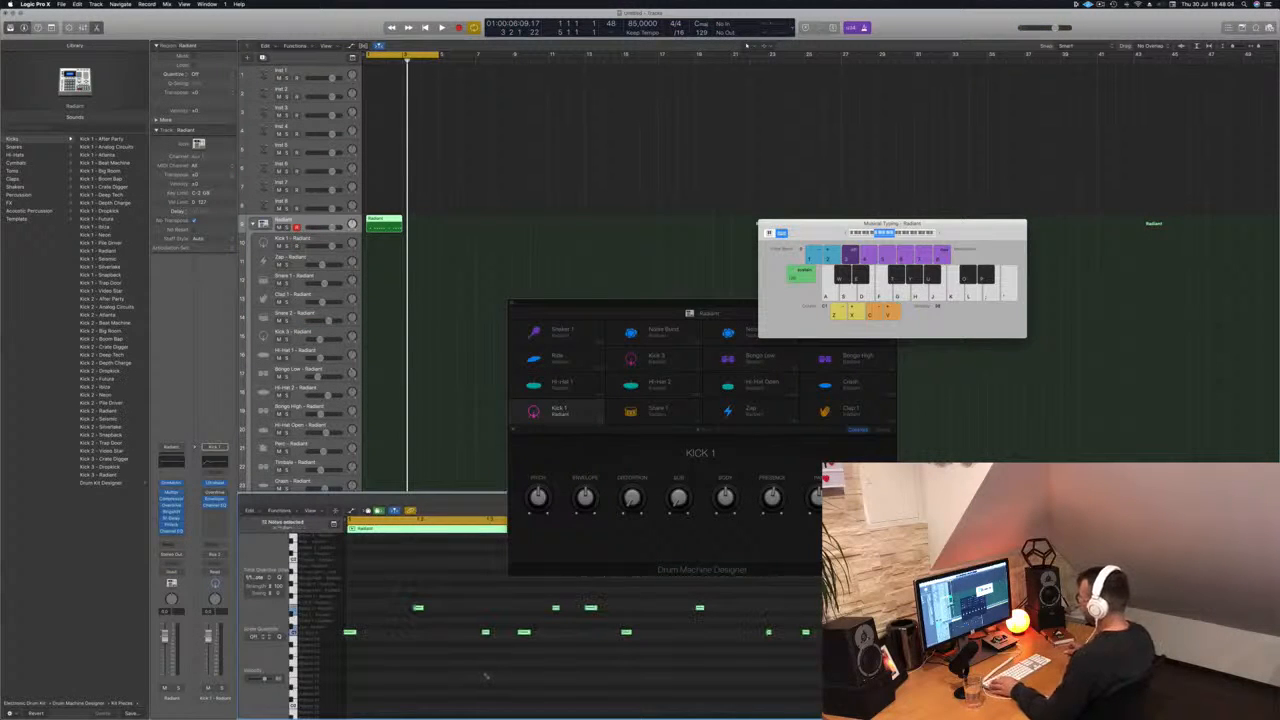
{"action": "key", "text": "space"}
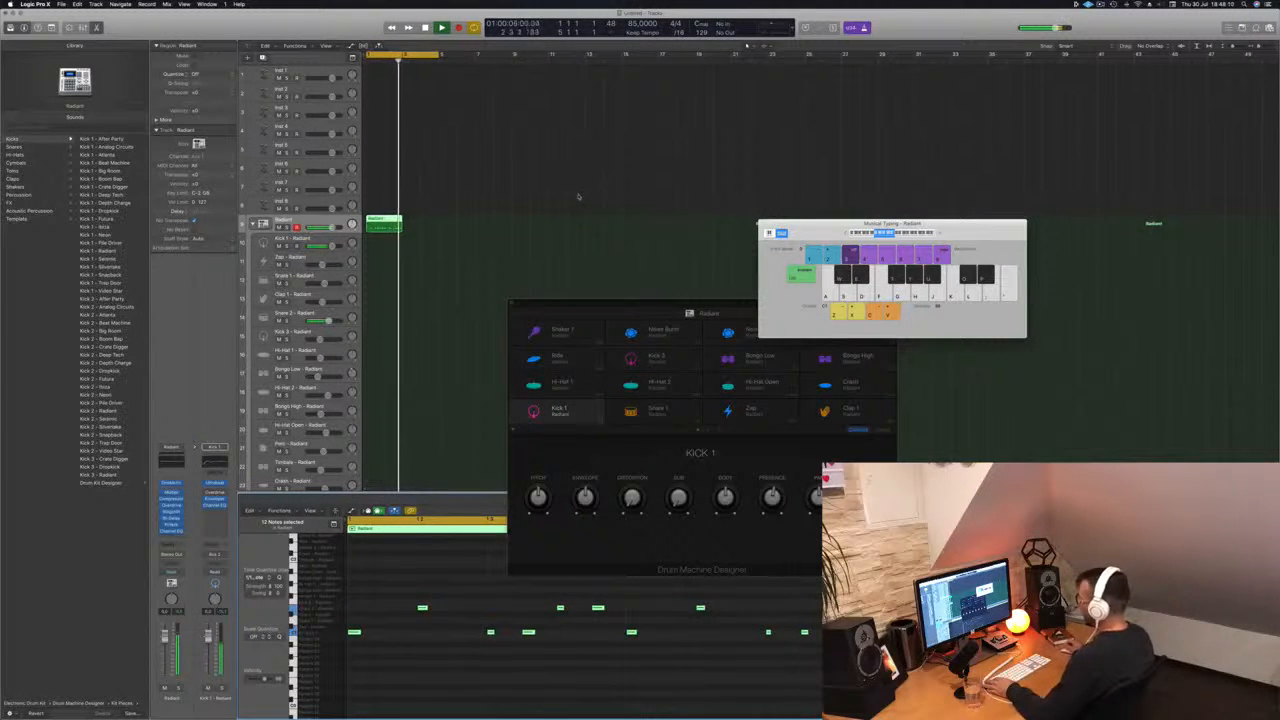
{"action": "key", "text": "space"}
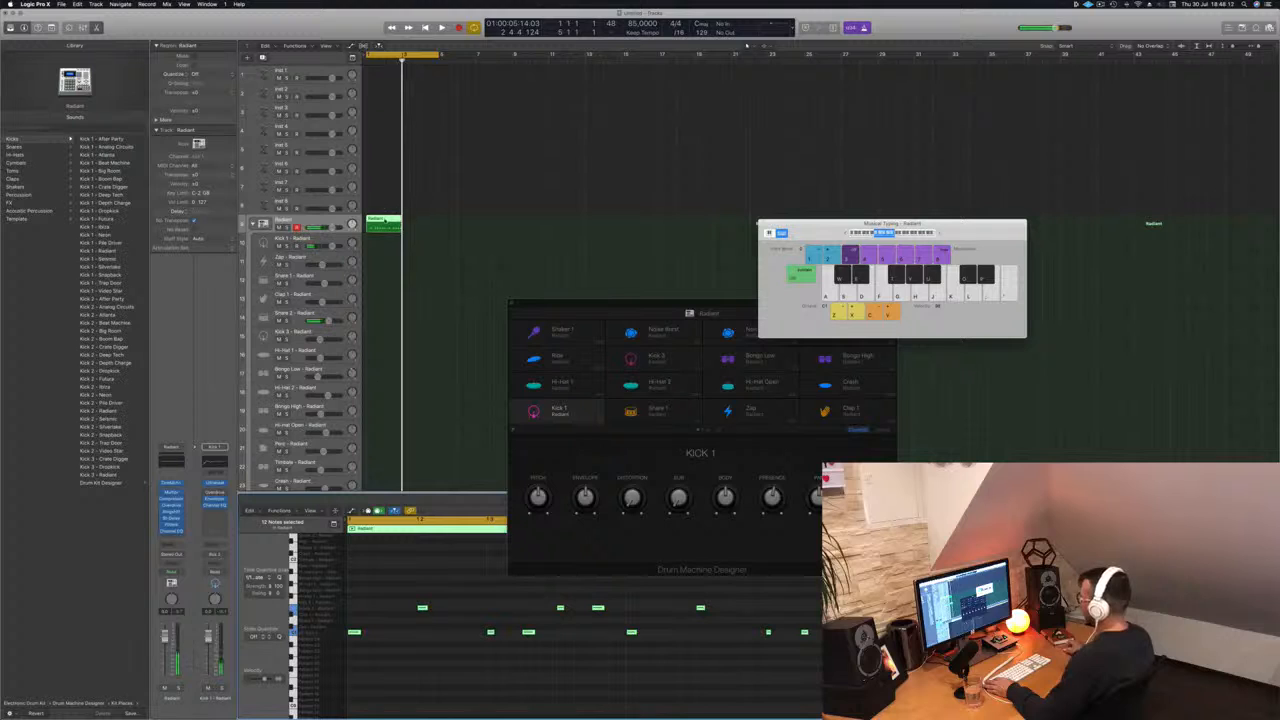
- Copy the region to the Kick 1 track without its snare notes and move the original to Snare 2 without its kick notes
{"action": "left_click_drag", "start_coordinate": [385, 218], "coordinate": [385, 240]}
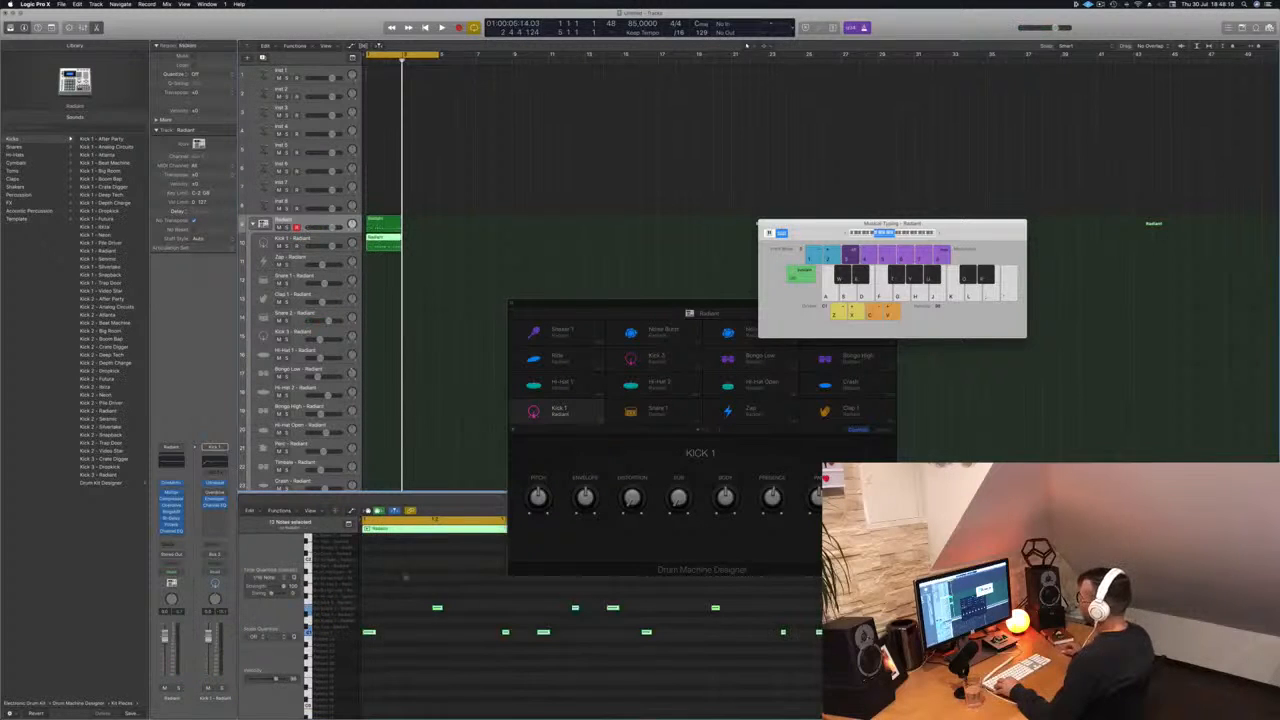
{"action": "left_click_drag", "start_coordinate": [398, 598], "coordinate": [796, 621]}
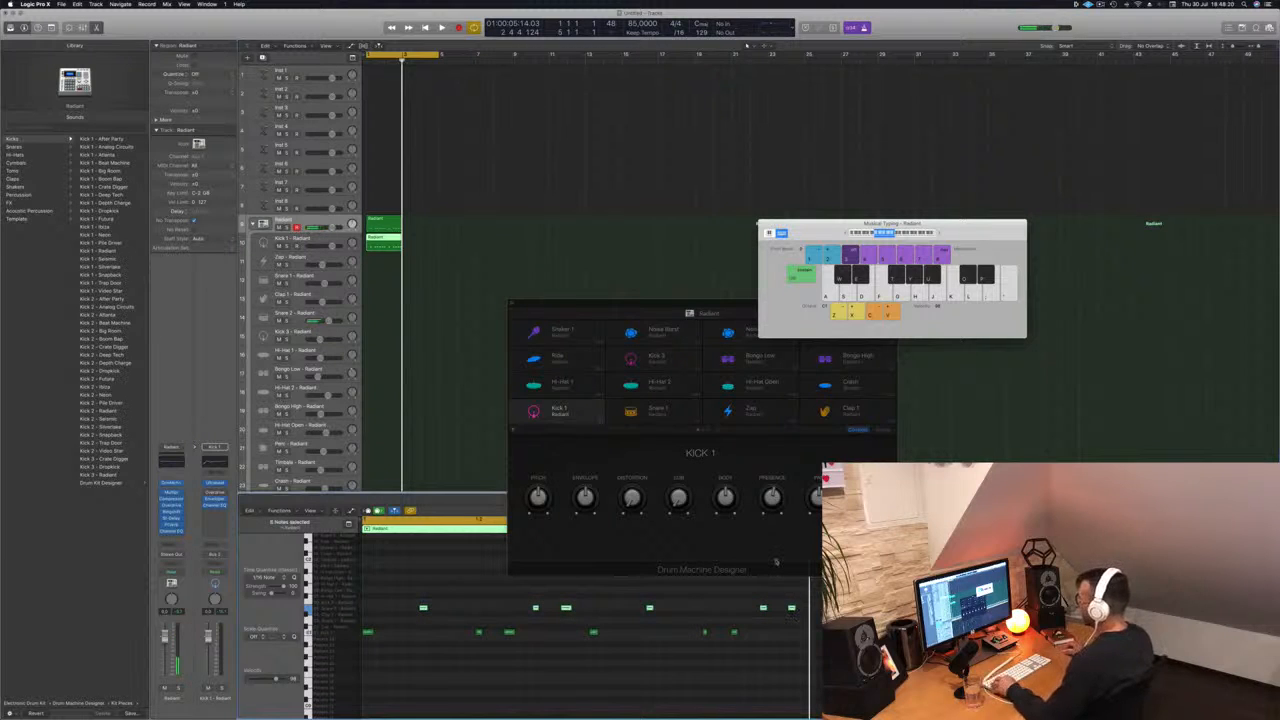
{"action": "left_click", "coordinate": [380, 226]}
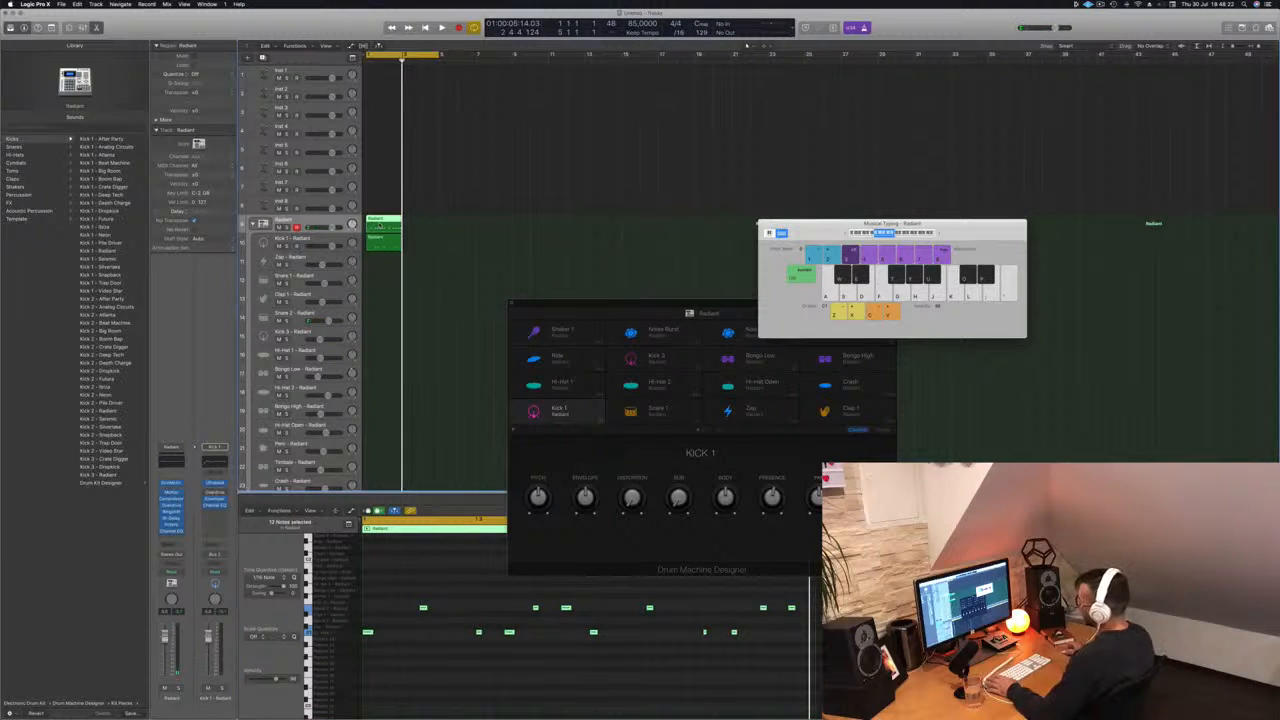
{"action": "left_click_drag", "start_coordinate": [380, 222], "coordinate": [380, 314]}
{"action": "left_click_drag", "start_coordinate": [373, 656], "coordinate": [792, 632]}
{"action": "key", "text": "Delete"}
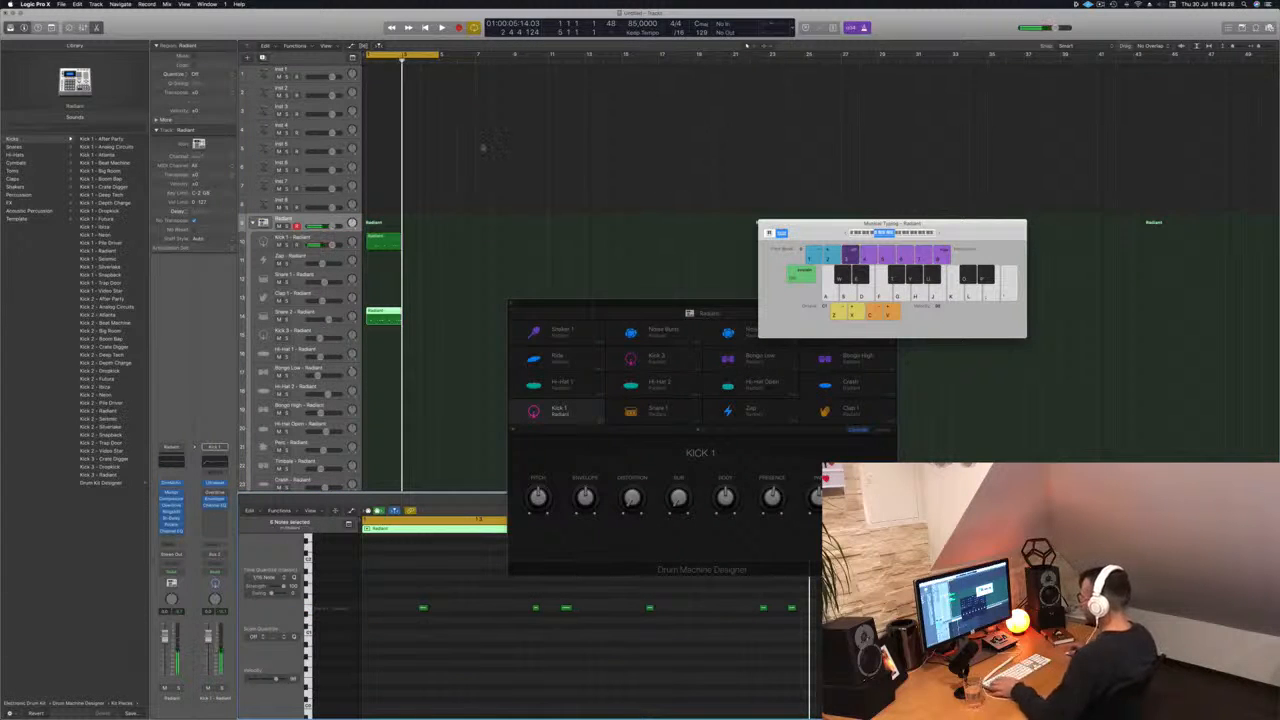
{"action": "key", "text": "space"}
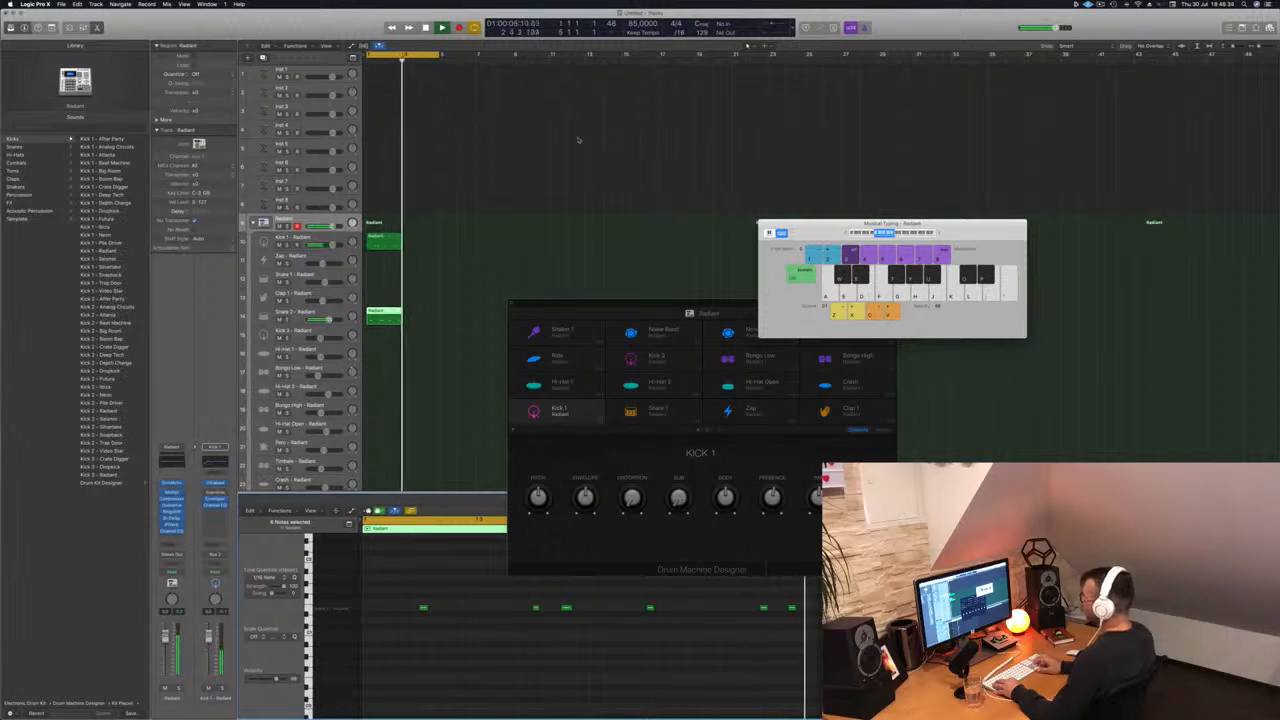
{"action": "key", "text": "space"}
- Copy the Kick 1 and Snare 2 regions to bars 3 and 4 and play the loop
{"action": "left_click_drag", "start_coordinate": [414, 241], "coordinate": [382, 320]}
{"action": "left_click_drag", "start_coordinate": [418, 244], "coordinate": [425, 243]}
{"action": "key", "text": "space"}
{"action": "scroll", "coordinate": [499, 221], "scroll_direction": "down", "scroll_amount": 2}
{"action": "scroll", "coordinate": [499, 221], "scroll_direction": "down", "scroll_amount": 2}
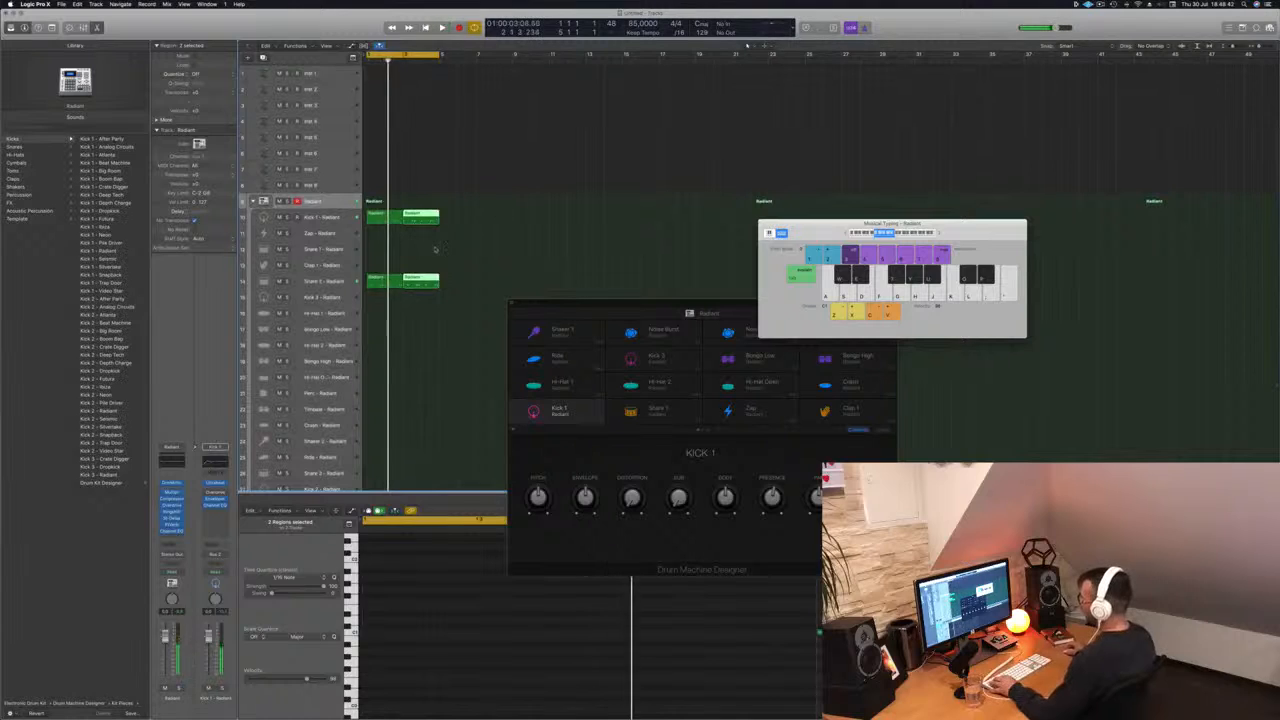
- Copy the first Kick 1 region to the Clap 1 track, keep only its first two notes, and shift them to the clap pitch
{"action": "left_click", "coordinate": [388, 282]}
{"action": "left_click", "coordinate": [390, 217]}
{"action": "key", "text": "space"}
{"action": "left_click_drag", "start_coordinate": [390, 224], "coordinate": [390, 266]}
{"action": "left_click", "coordinate": [409, 627], "text": "ctrl+alt"}
{"action": "left_click_drag", "start_coordinate": [487, 615], "coordinate": [763, 659]}
{"action": "left_click_drag", "start_coordinate": [577, 603], "coordinate": [296, 647]}
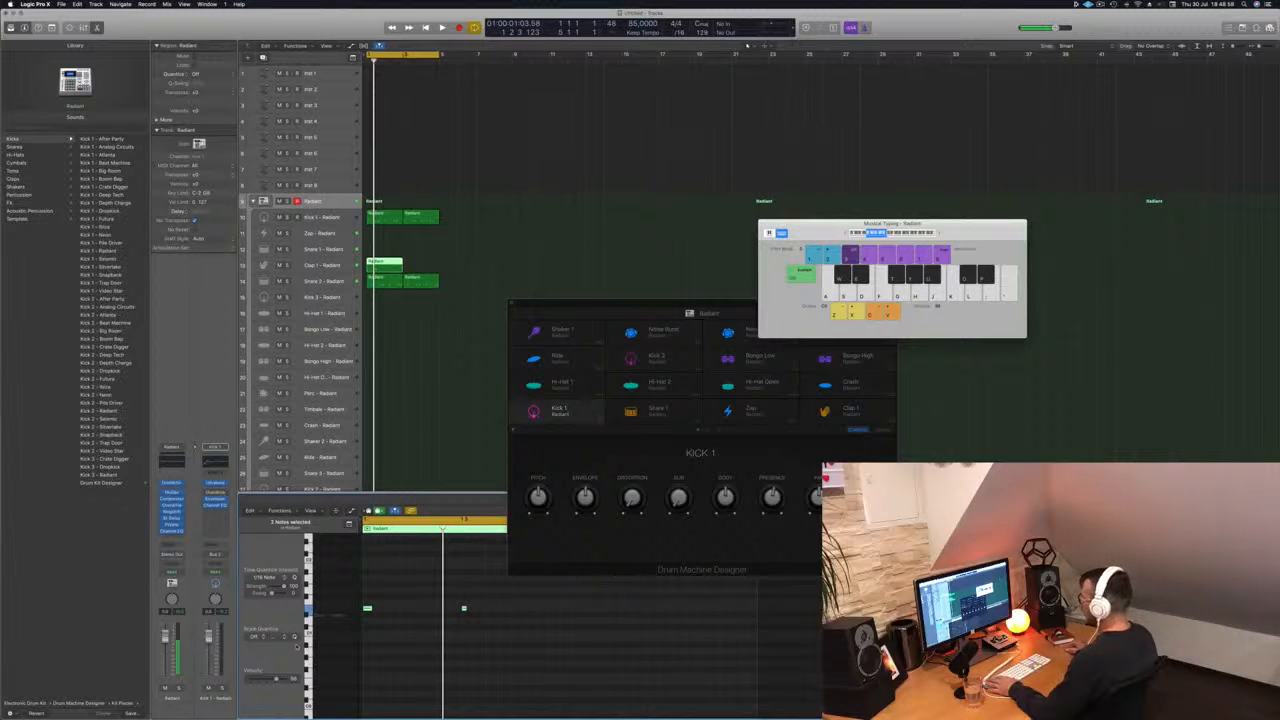
{"action": "key", "text": "space"}
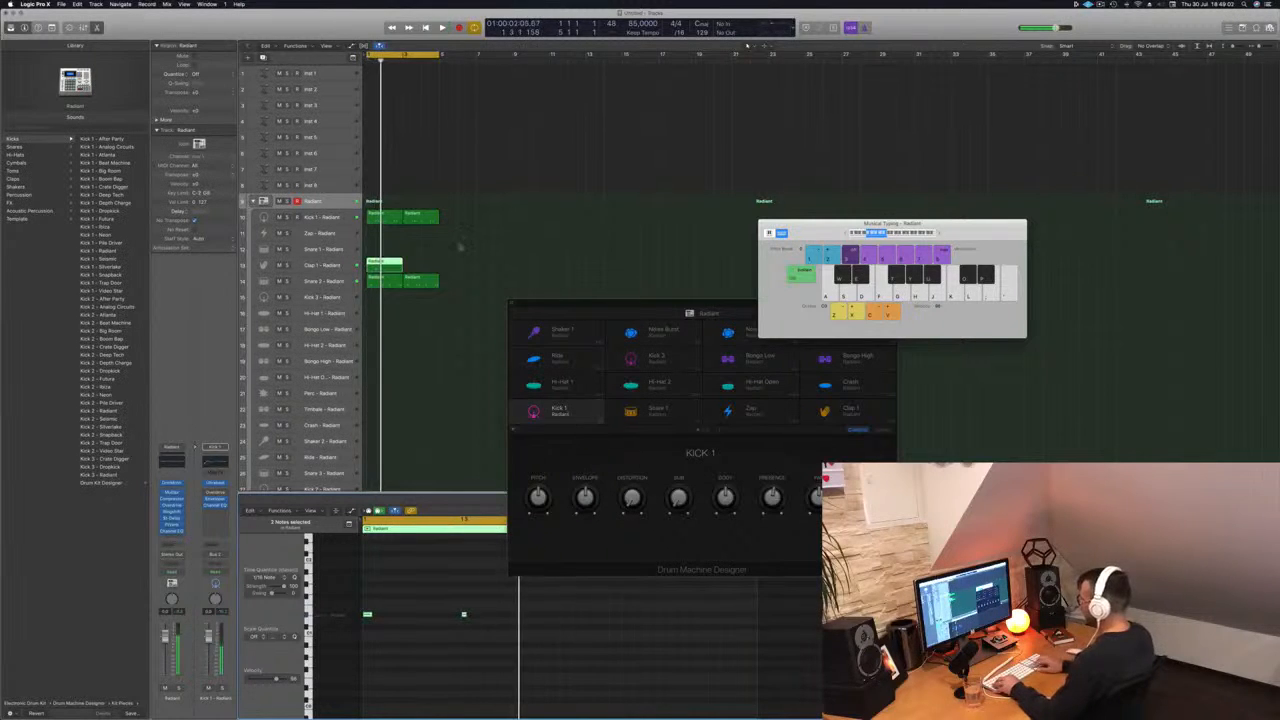
{"action": "key", "text": "space"}
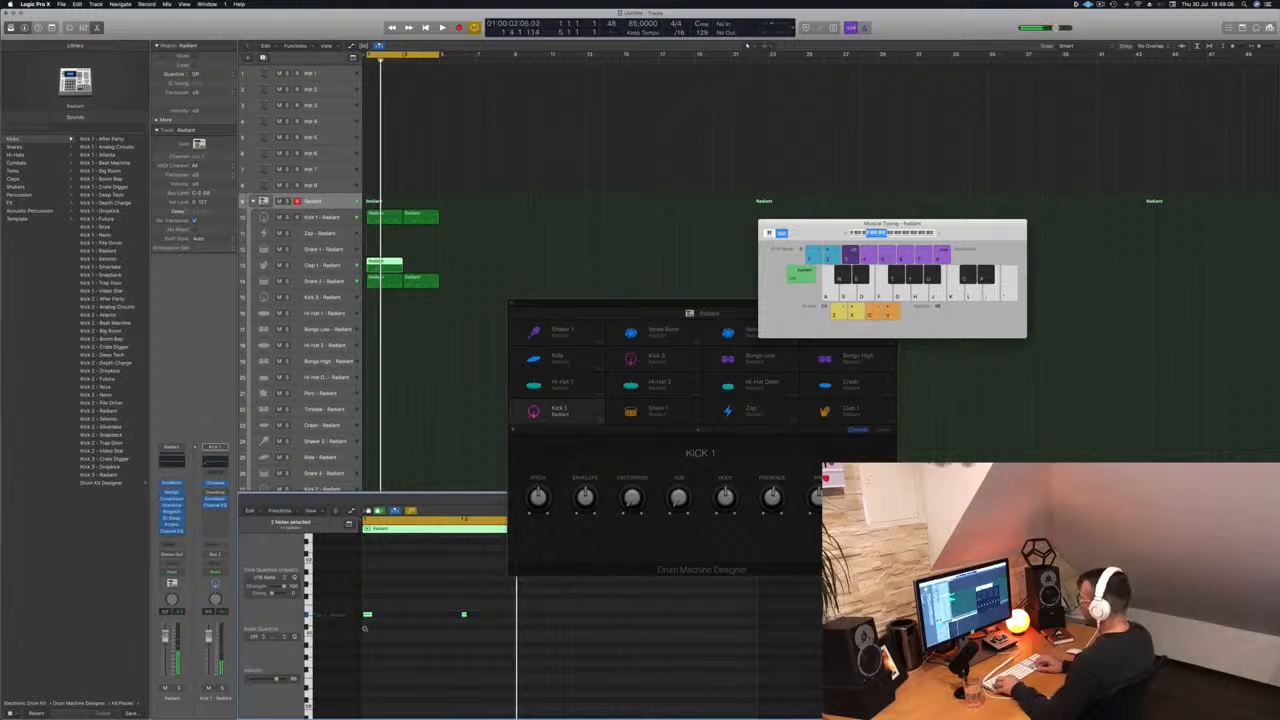
- Move the Drum Machine Designer window clear of the Piano Roll and nudge both clap notes two beats later during playback
{"action": "key", "text": "space"}
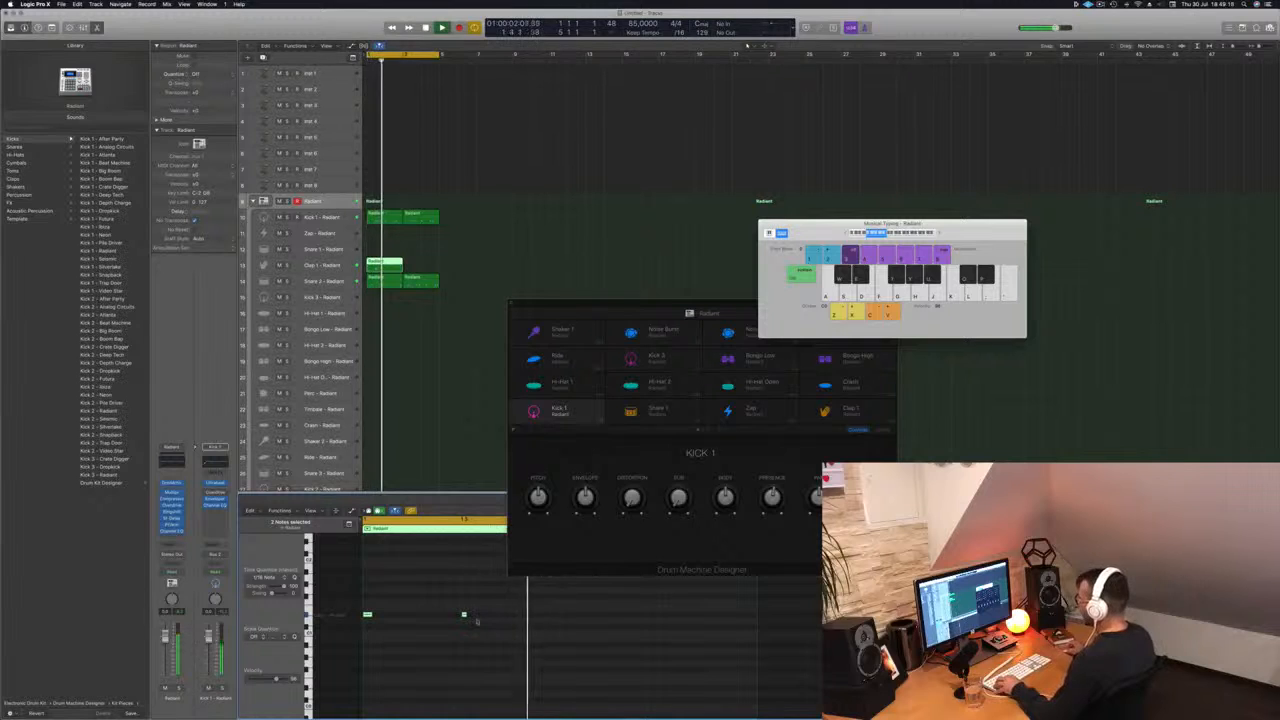
{"action": "left_click_drag", "start_coordinate": [665, 307], "coordinate": [903, 275]}
{"action": "left_click_drag", "start_coordinate": [432, 594], "coordinate": [518, 648]}
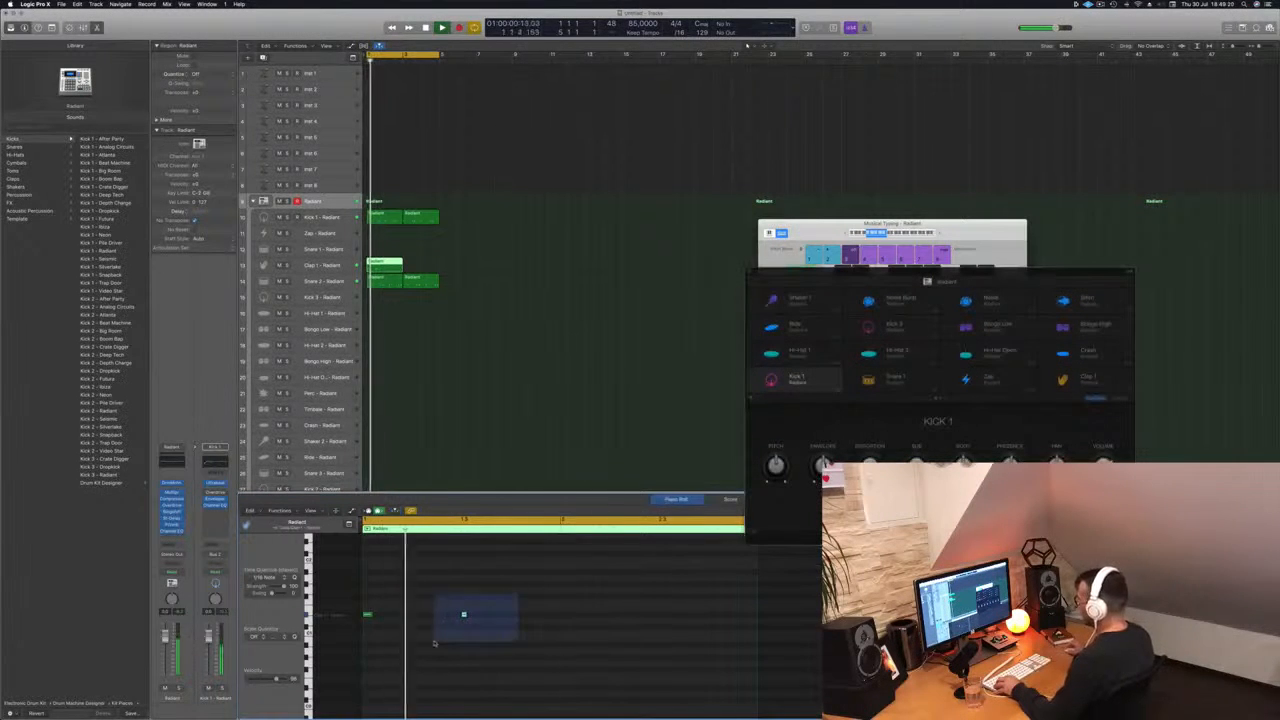
{"action": "left_click_drag", "start_coordinate": [498, 601], "coordinate": [356, 642]}
{"action": "key", "text": "alt+Right"}
{"action": "key", "text": "space"}
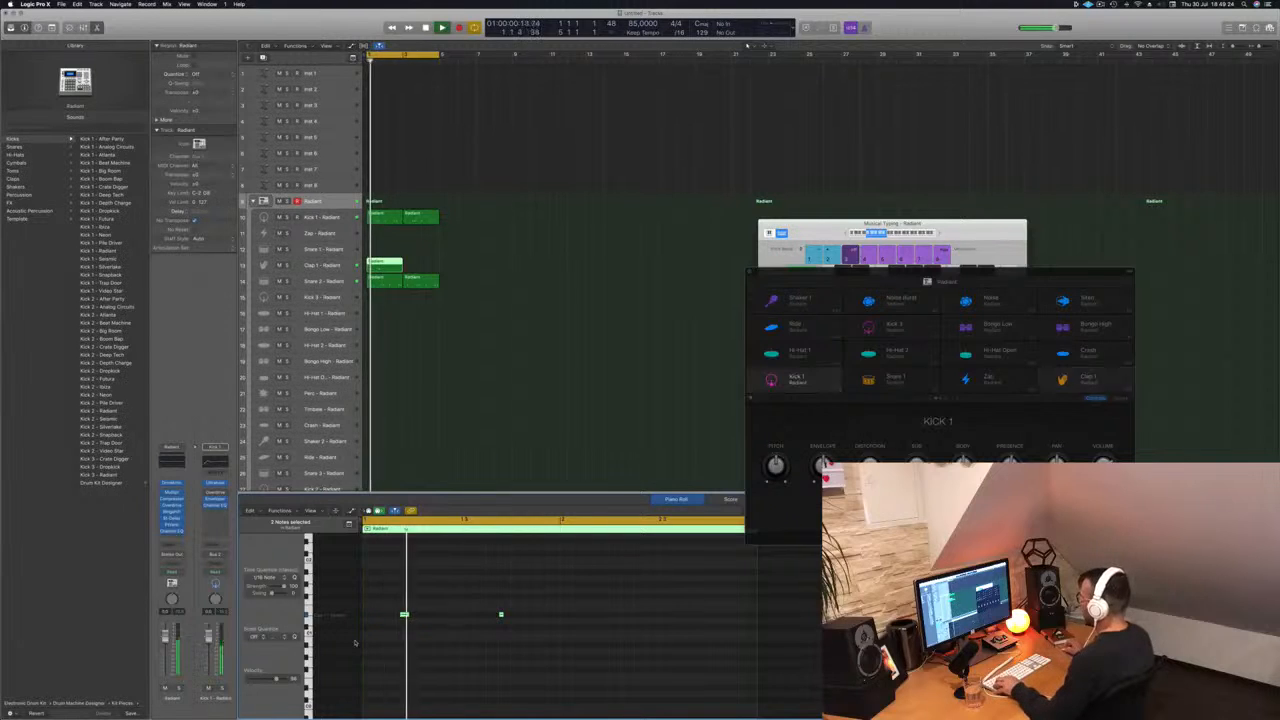
{"action": "key", "text": "alt+Right"}
{"action": "key", "text": "space"}
{"action": "key", "text": "space"}
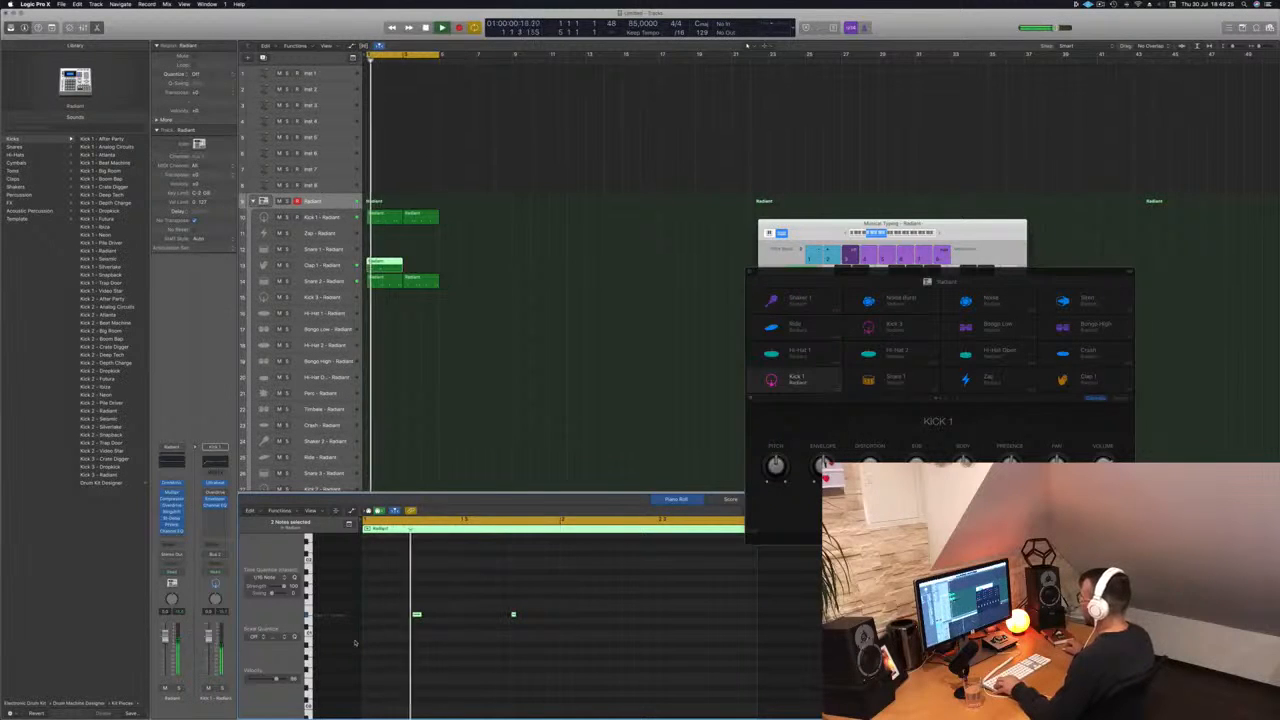
{"action": "key", "text": "alt+Right"}
{"action": "key", "text": "alt+Right"}
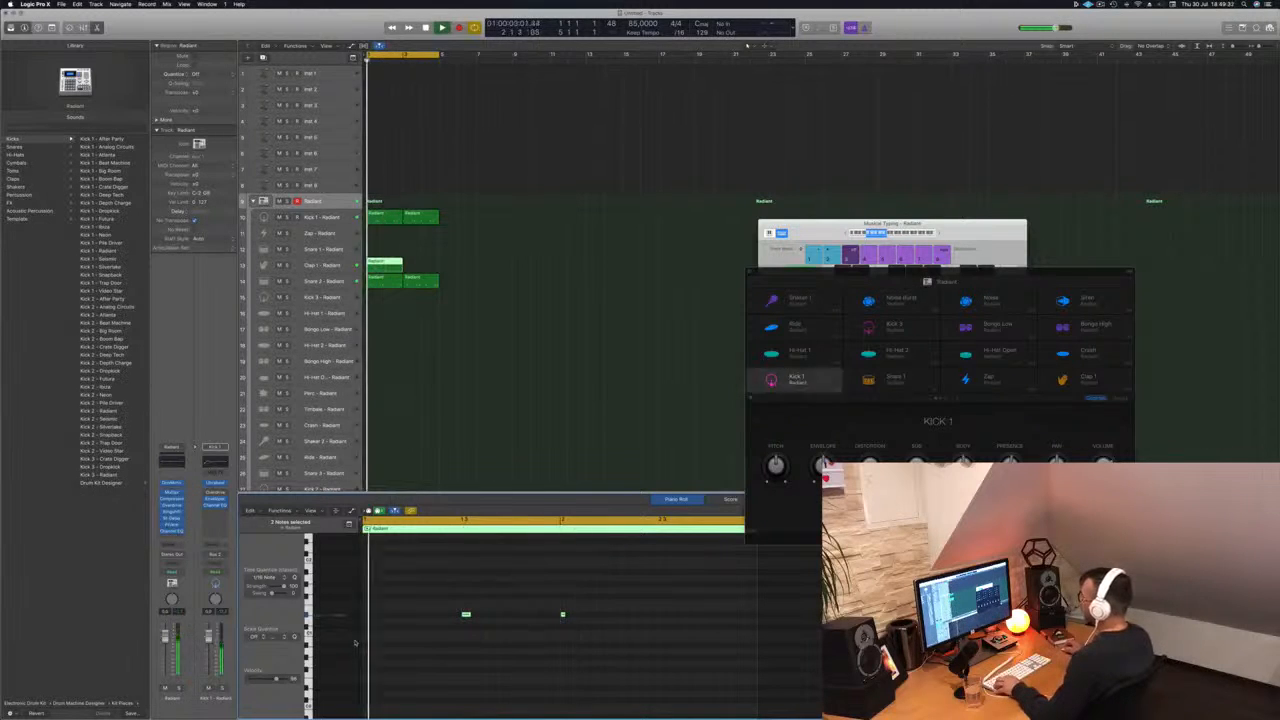
- Delete the clap note at the start of bar 2 and copy the remaining clap note to beat 3 of bar 2
{"action": "left_click", "coordinate": [680, 670]}
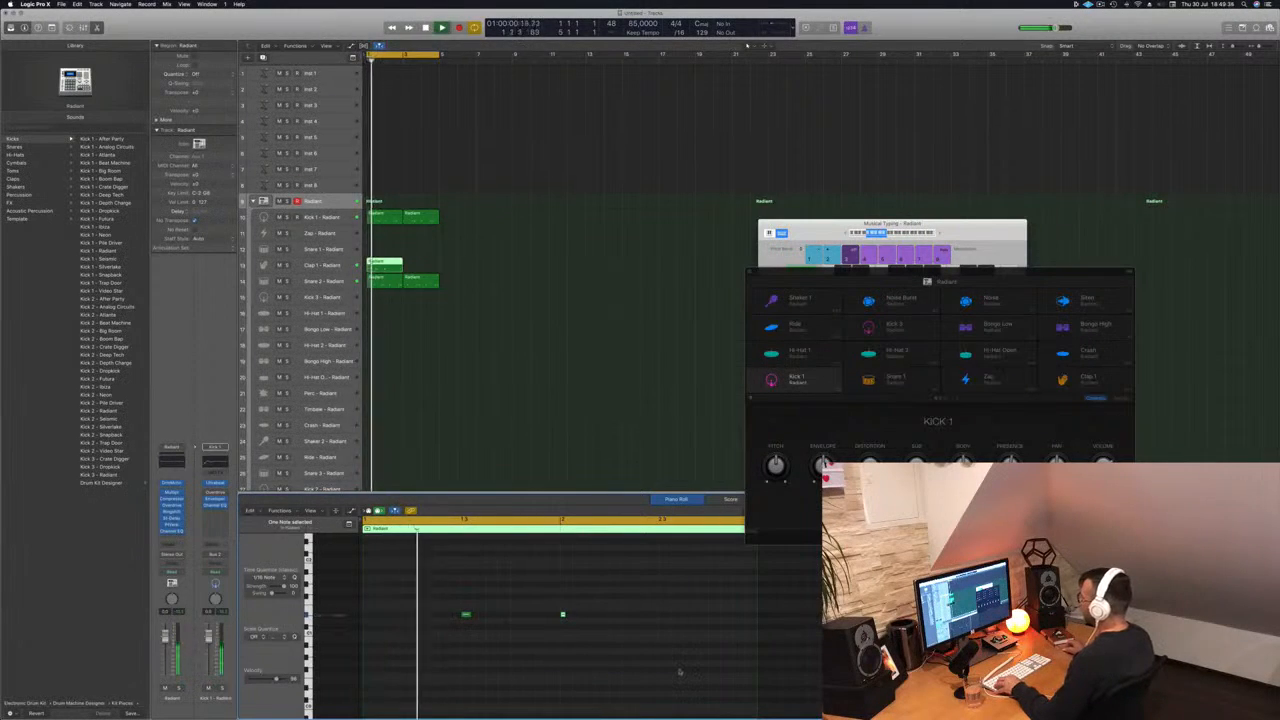
{"action": "key", "text": "BackSpace"}
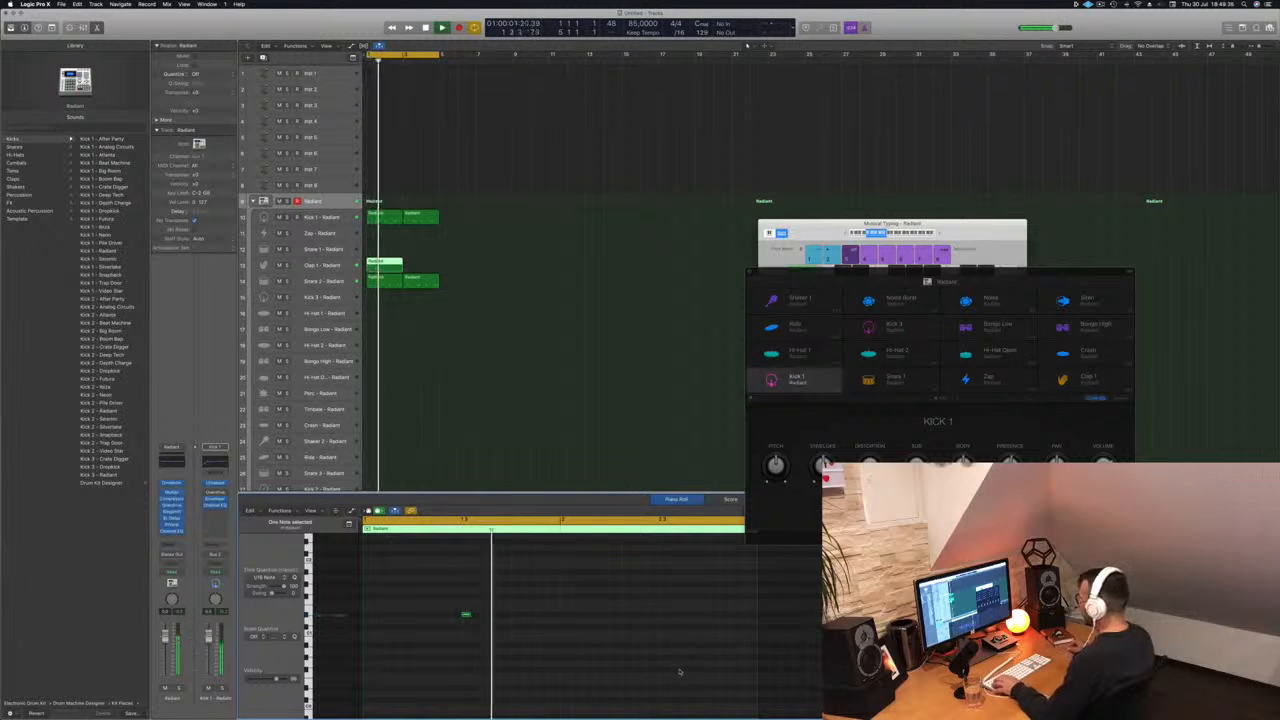
{"action": "key", "text": "Return"}
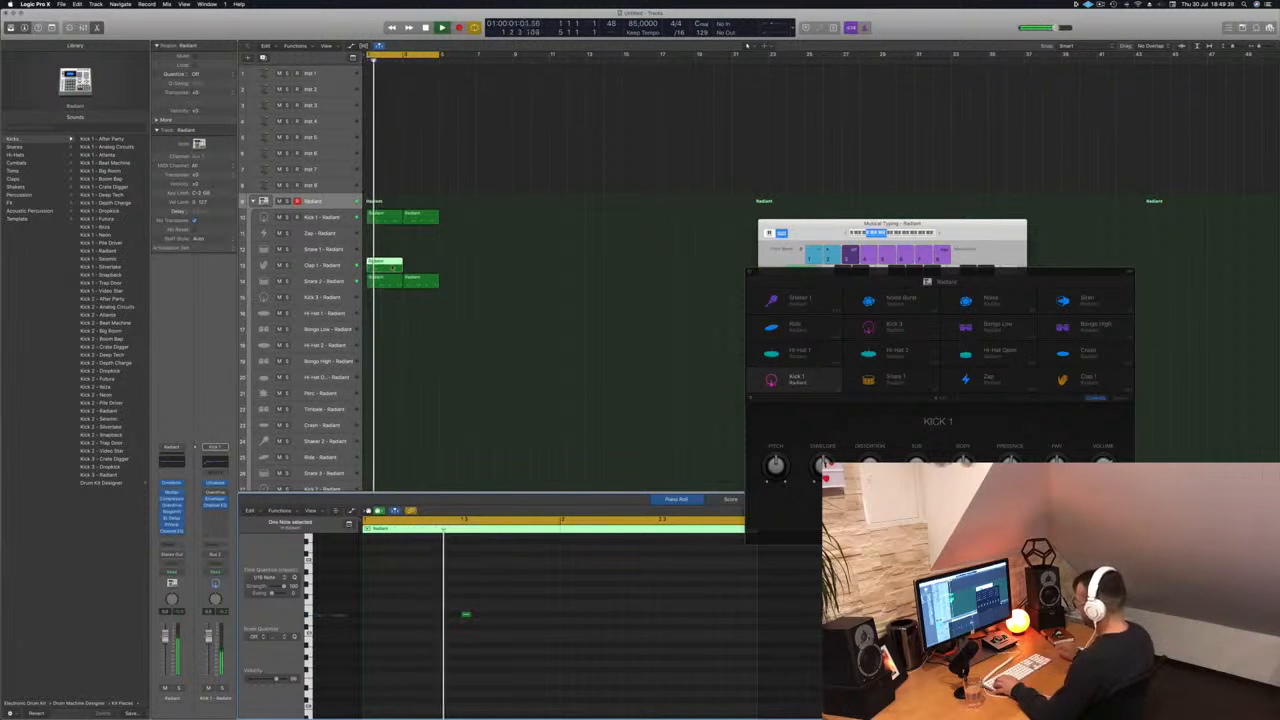
{"action": "left_click_drag", "start_coordinate": [434, 600], "coordinate": [512, 628]}
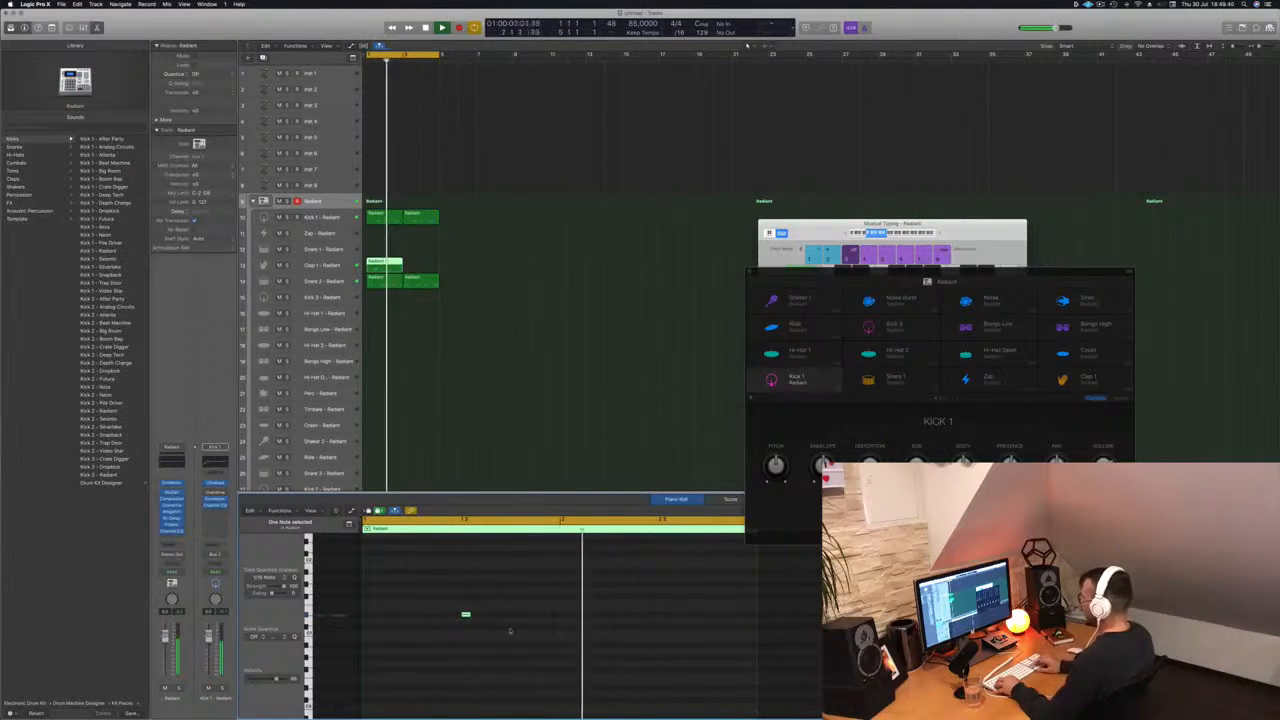
{"action": "left_click_drag", "start_coordinate": [465, 614], "coordinate": [664, 617]}
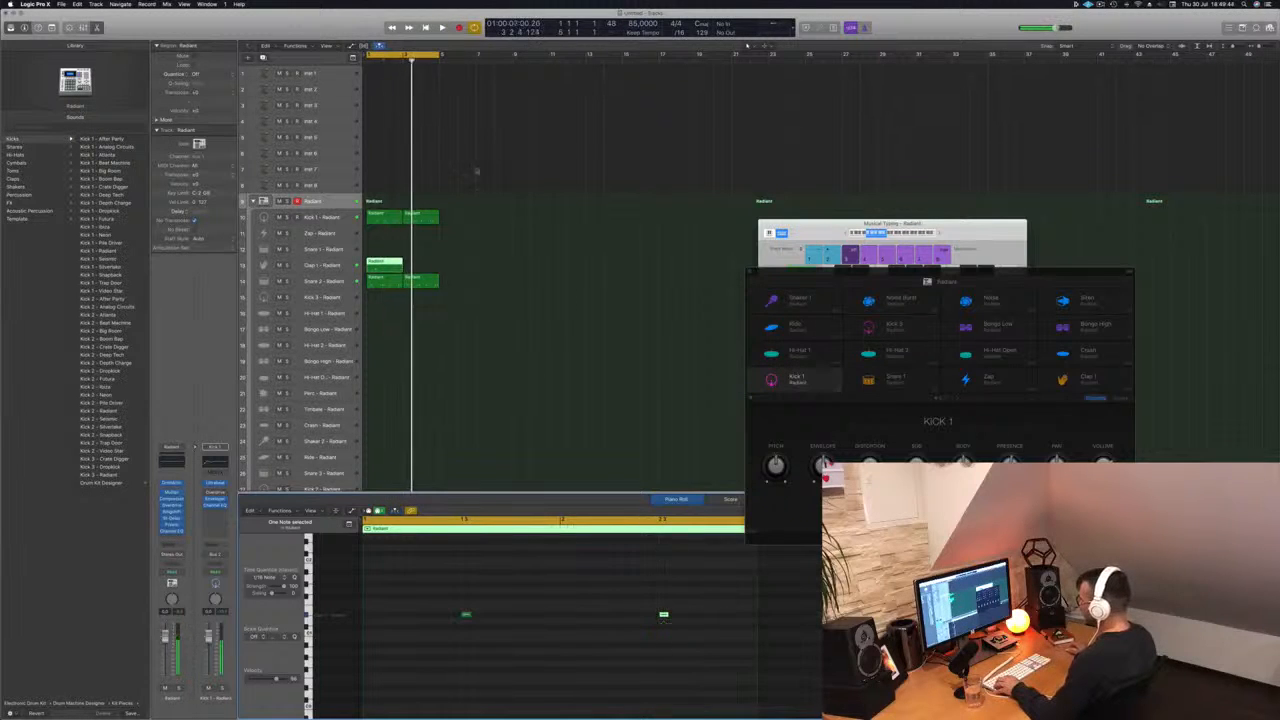
- Copy the Clap 1 region to bars 3 and 4
{"action": "left_click_drag", "start_coordinate": [388, 263], "coordinate": [424, 267]}
{"action": "key", "text": "super+Left"}
{"action": "key", "text": "super+Right"}
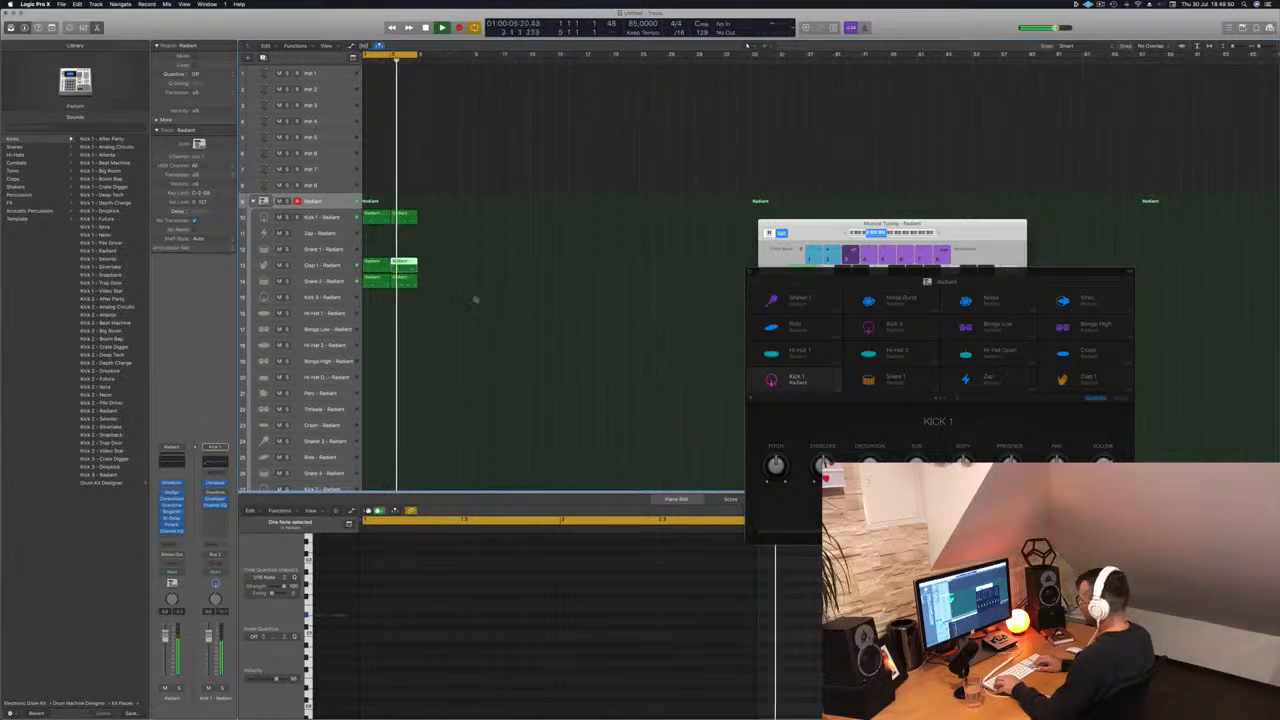
- Place a copied two-bar region on the Kick 3 track at bar 1, reduced to a single note at its start
{"action": "left_click", "coordinate": [379, 284]}
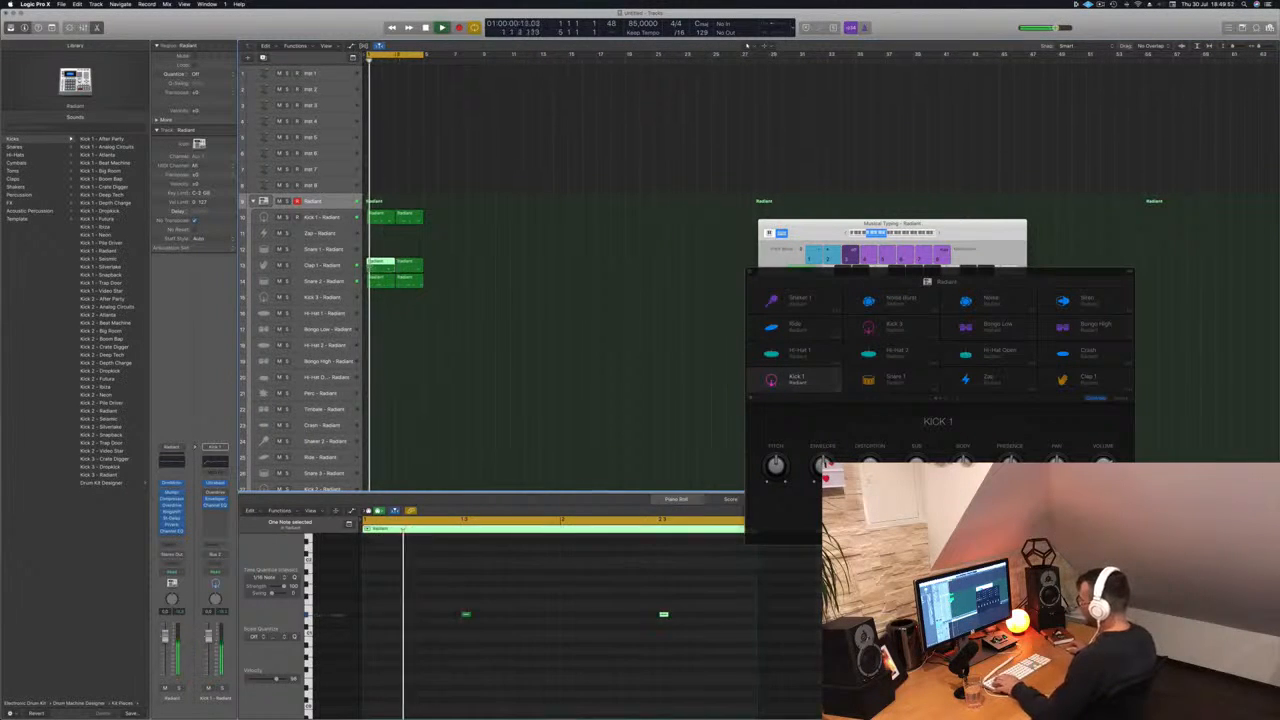
{"action": "left_click_drag", "start_coordinate": [379, 284], "coordinate": [380, 297]}
{"action": "left_click_drag", "start_coordinate": [442, 620], "coordinate": [733, 672]}
{"action": "key", "text": "F12"}
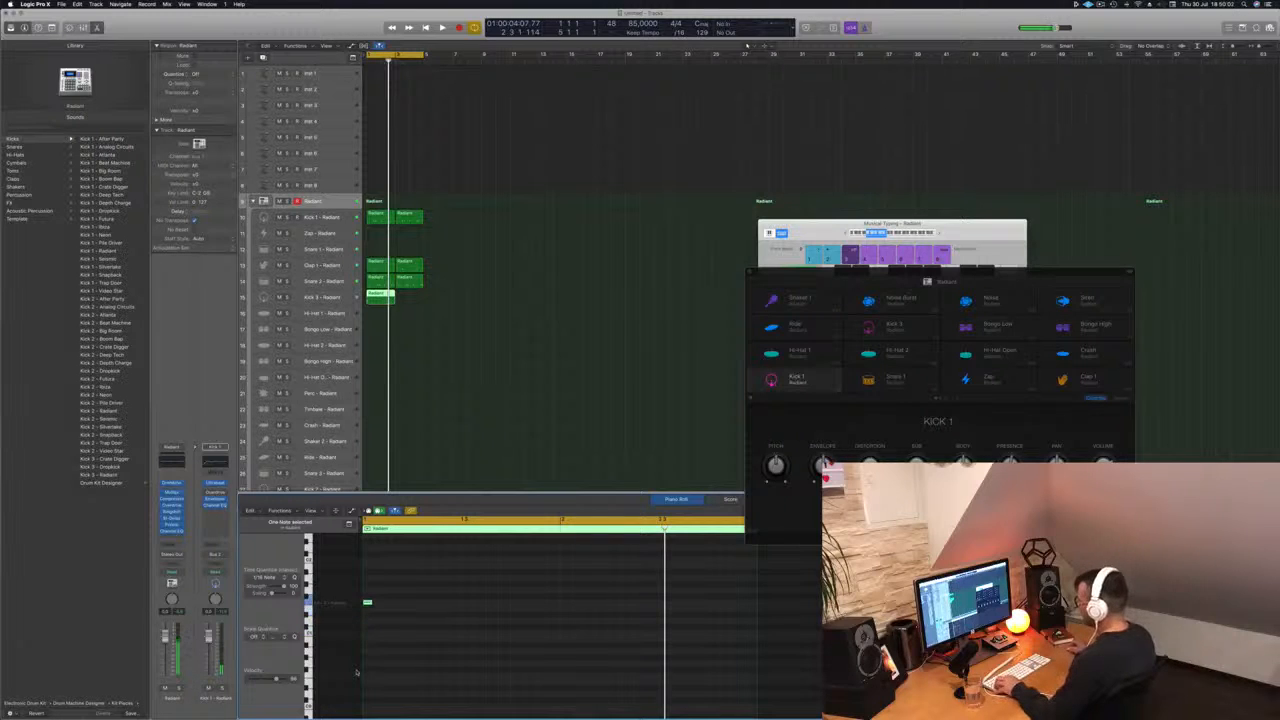
- Nudge the Kick 3 note an eighth note later, checking its timing in playback
{"action": "key", "text": "space"}
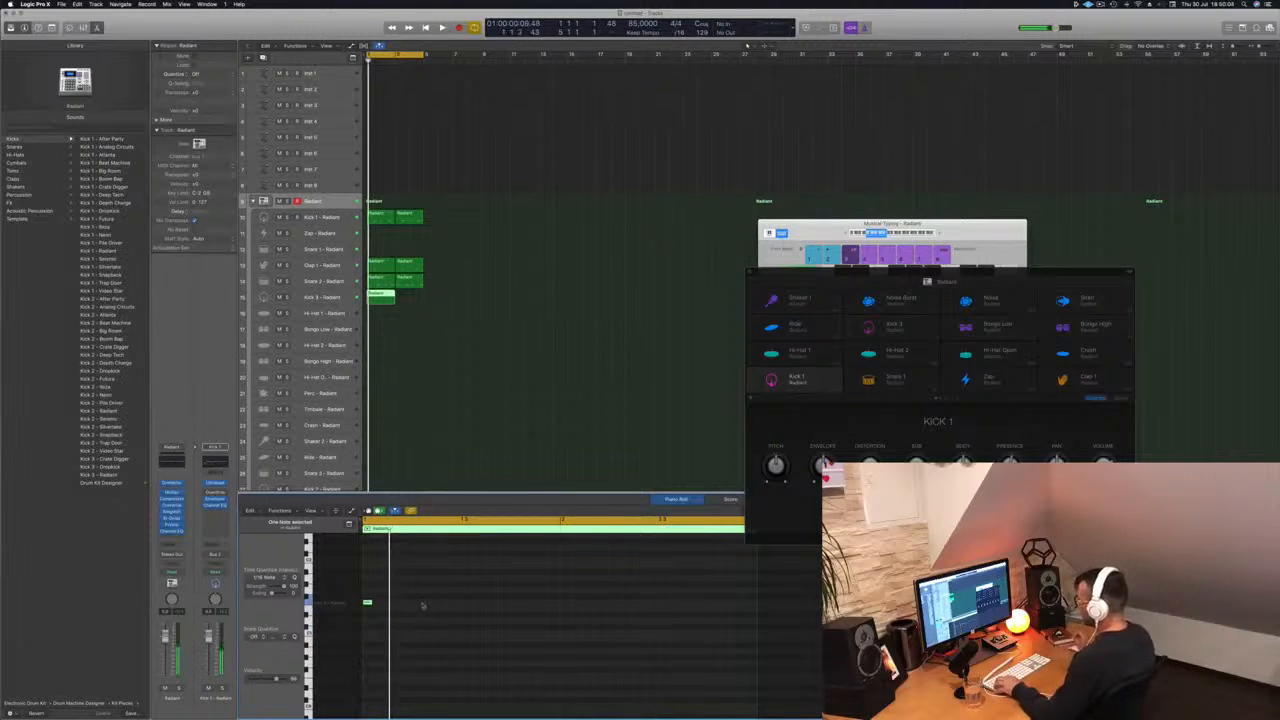
{"action": "key", "text": "alt+Right"}
{"action": "key", "text": "space"}
{"action": "key", "text": "space"}
{"action": "key", "text": "alt+Left"}
{"action": "key", "text": "space"}
{"action": "key", "text": "space"}
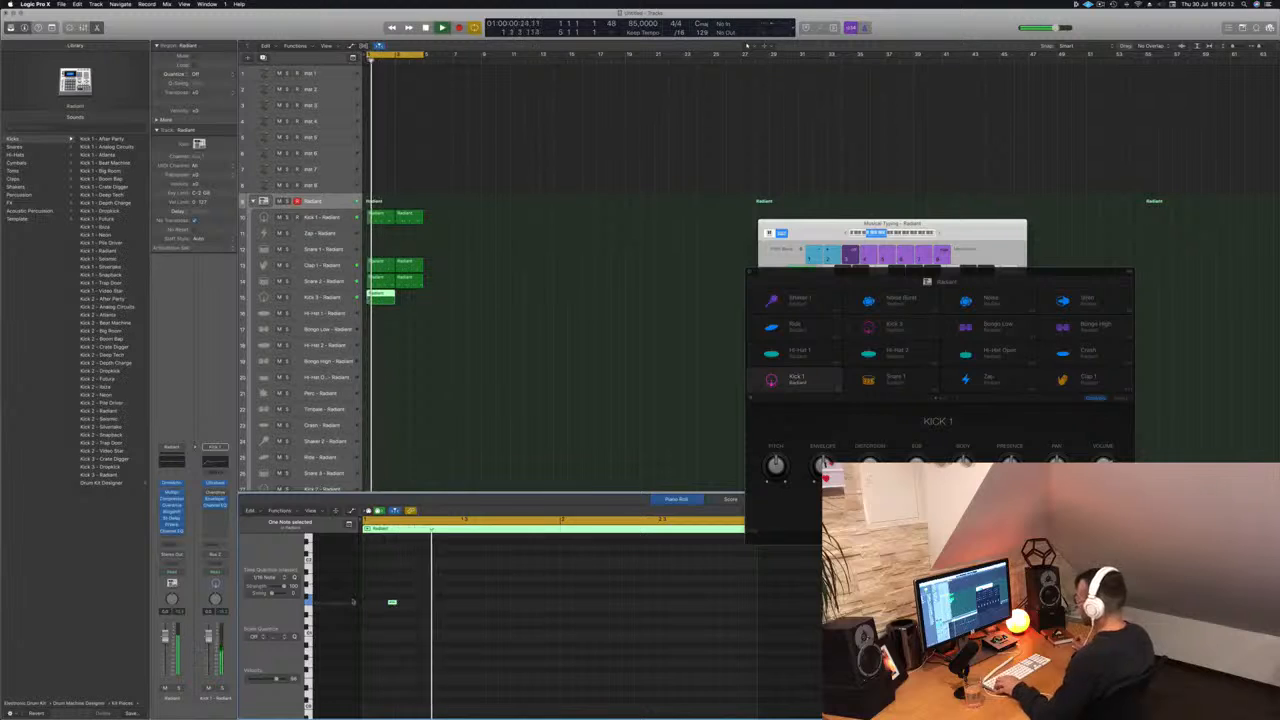
- Nudge the Kick 3 note a sixteenth later and copy it into four notes spaced three sixteenths apart in bar 1
{"action": "key", "text": "alt+Right"}
{"action": "key", "text": "space"}
{"action": "key", "text": "space"}
{"action": "key", "text": "space"}
{"action": "key", "text": "space"}
{"action": "left_click_drag", "start_coordinate": [405, 603], "coordinate": [481, 607]}
{"action": "key", "text": "space"}
{"action": "key", "text": "space"}
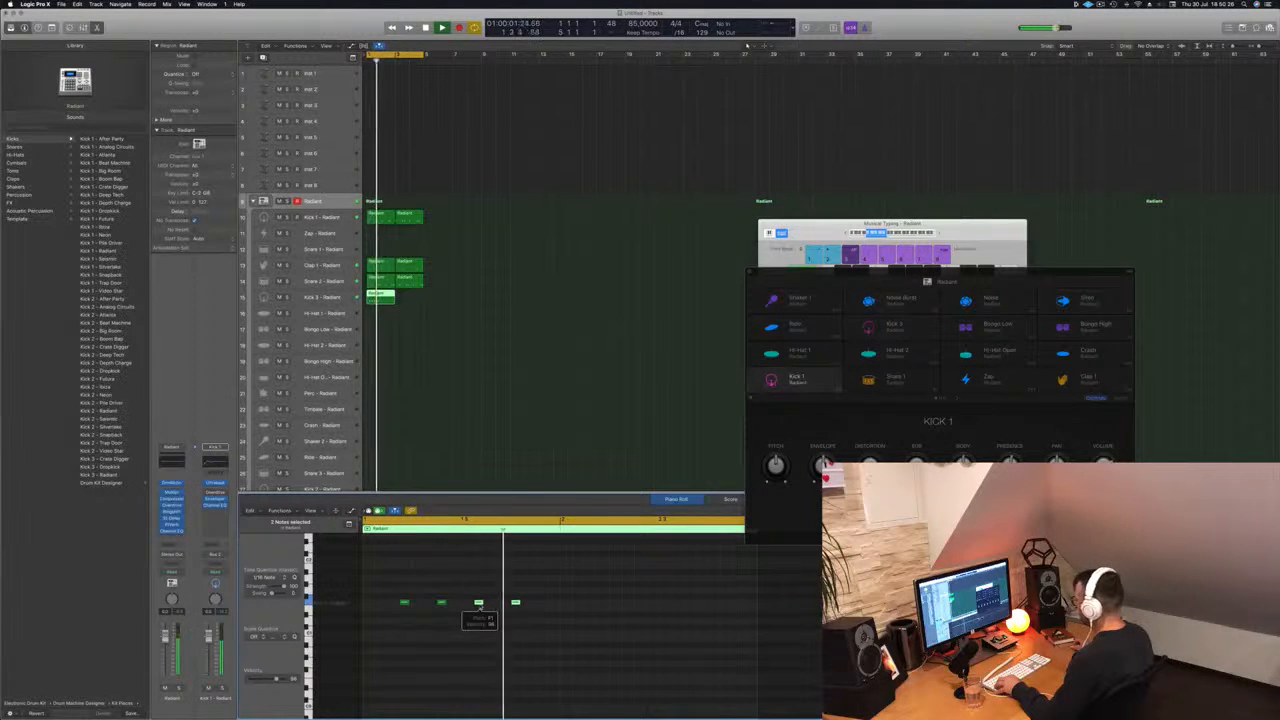
- Copy the four Kick 3 notes from bar 1 to the same positions in bar 2
{"action": "key", "text": "space"}
{"action": "left_click_drag", "start_coordinate": [543, 597], "coordinate": [600, 611]}
{"action": "key", "text": "space"}
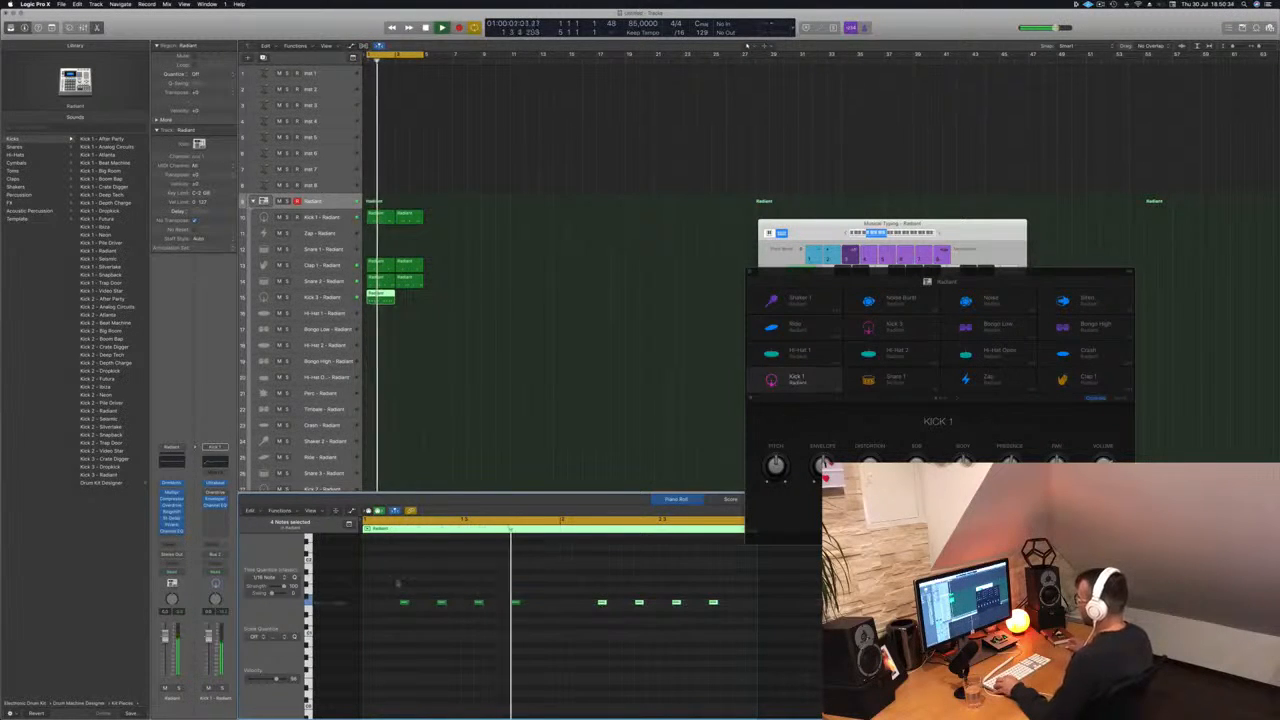
- Add a fifth Kick 3 note three sixteenths after the fourth in both bars, and copy the region to bars 3 and 4
{"action": "left_click", "coordinate": [515, 601]}
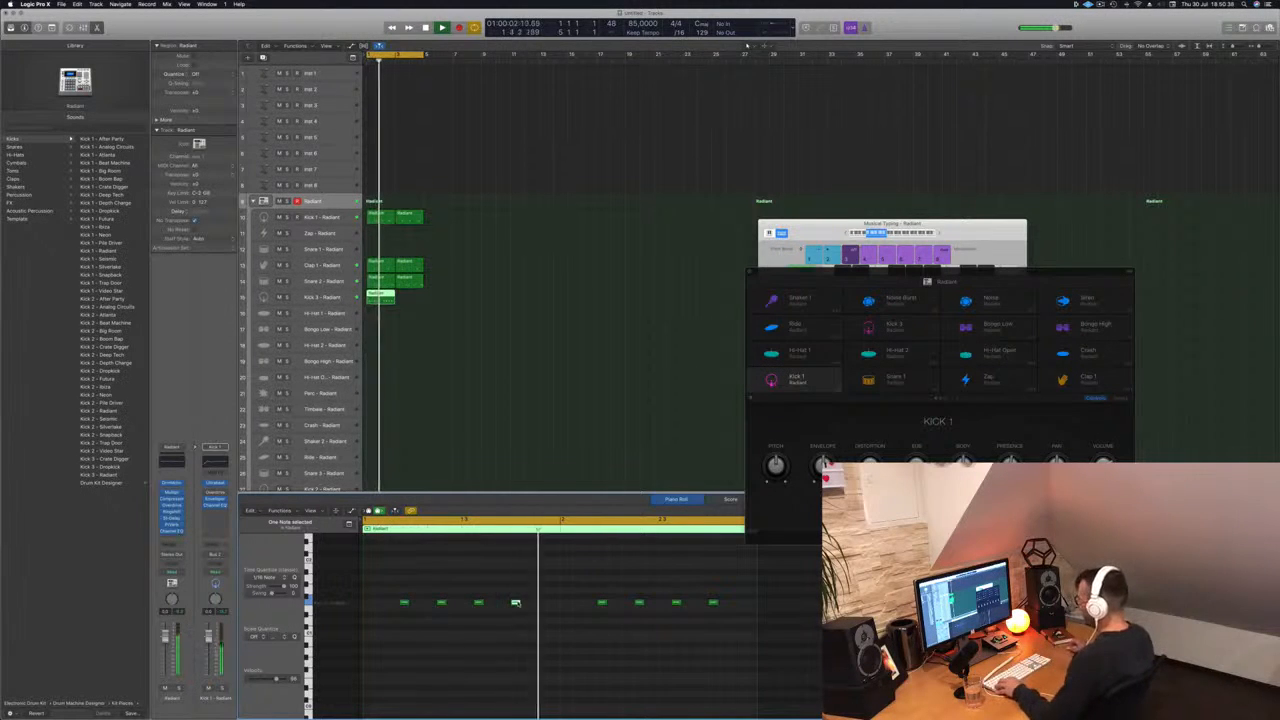
{"action": "left_click_drag", "start_coordinate": [515, 601], "coordinate": [551, 595]}
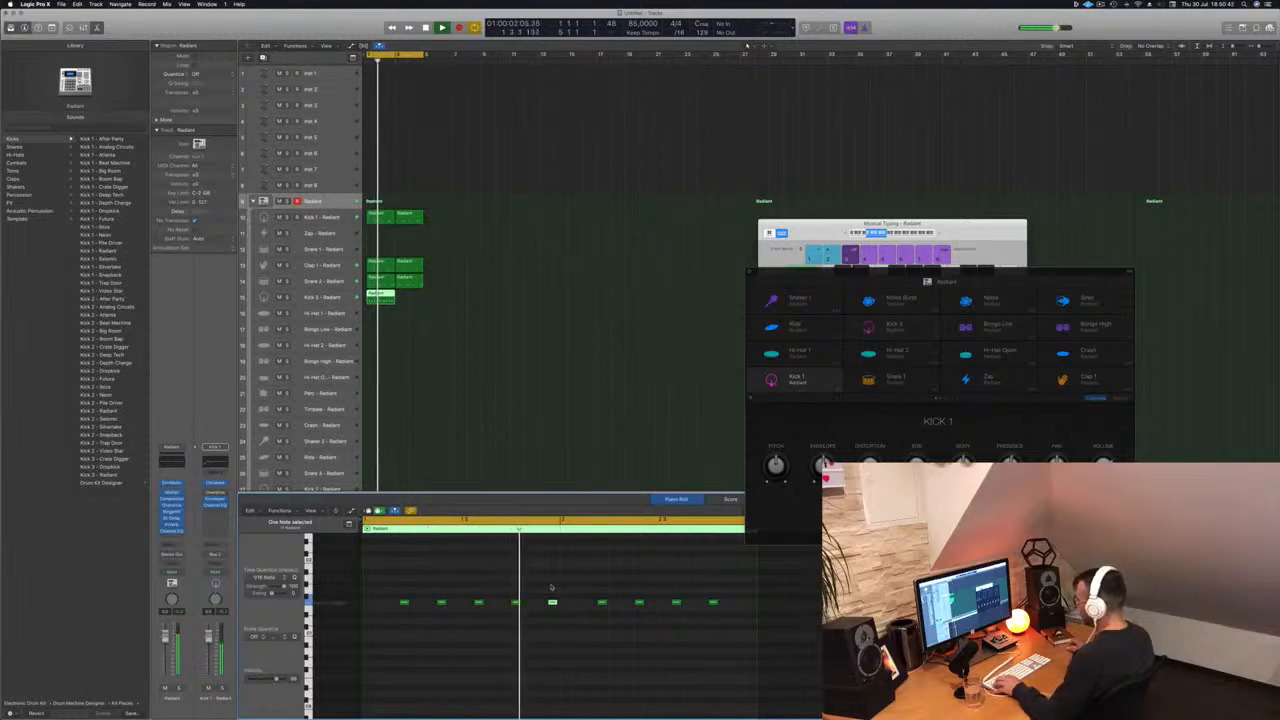
{"action": "left_click", "coordinate": [750, 603]}
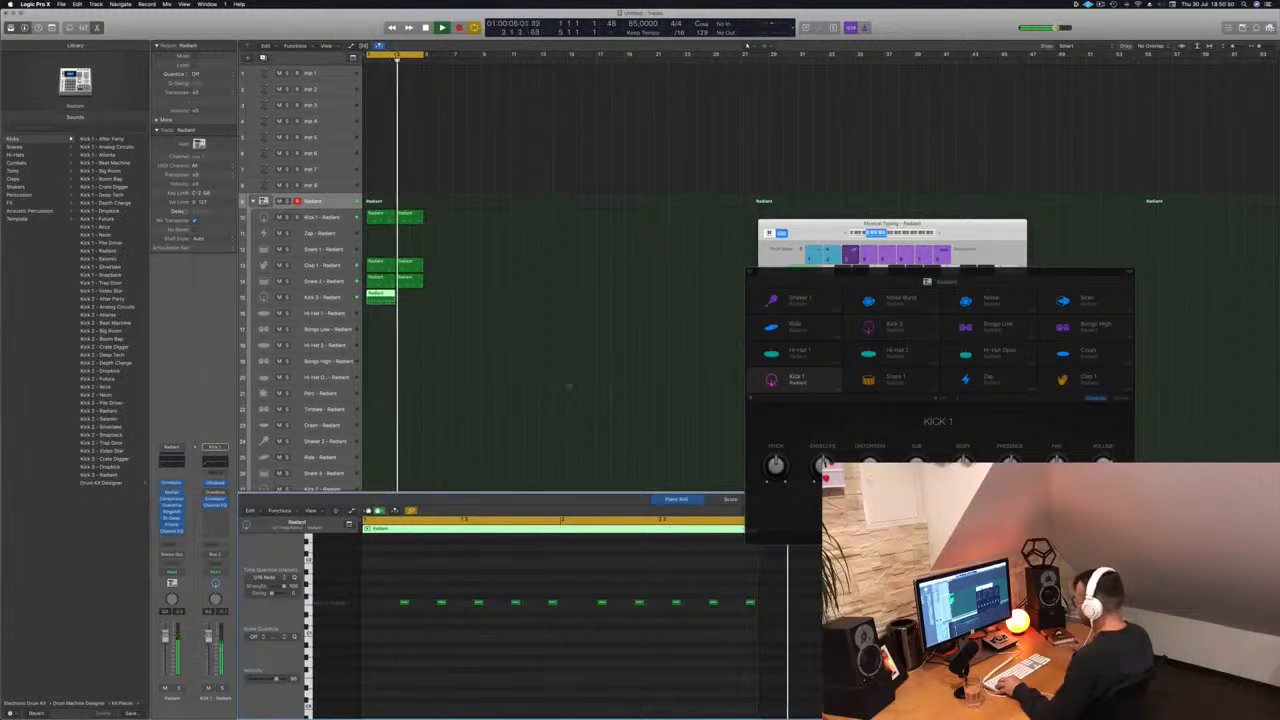
{"action": "left_click_drag", "start_coordinate": [381, 299], "coordinate": [409, 305]}
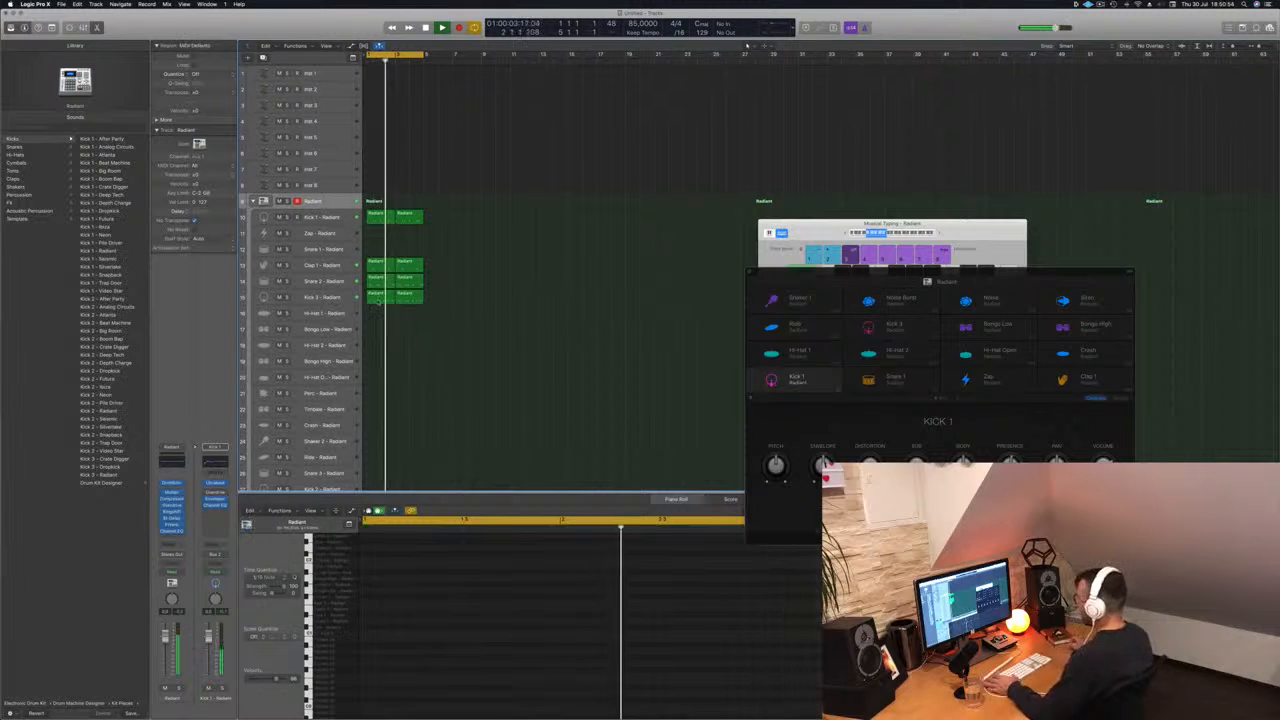
- Copy the Kick 3 region to the Hi-Hat 1 track at bar 1, keeping only its first note, one semitone higher and a sixteenth earlier
{"action": "left_click", "coordinate": [377, 298]}
{"action": "left_click_drag", "start_coordinate": [377, 304], "coordinate": [377, 318]}
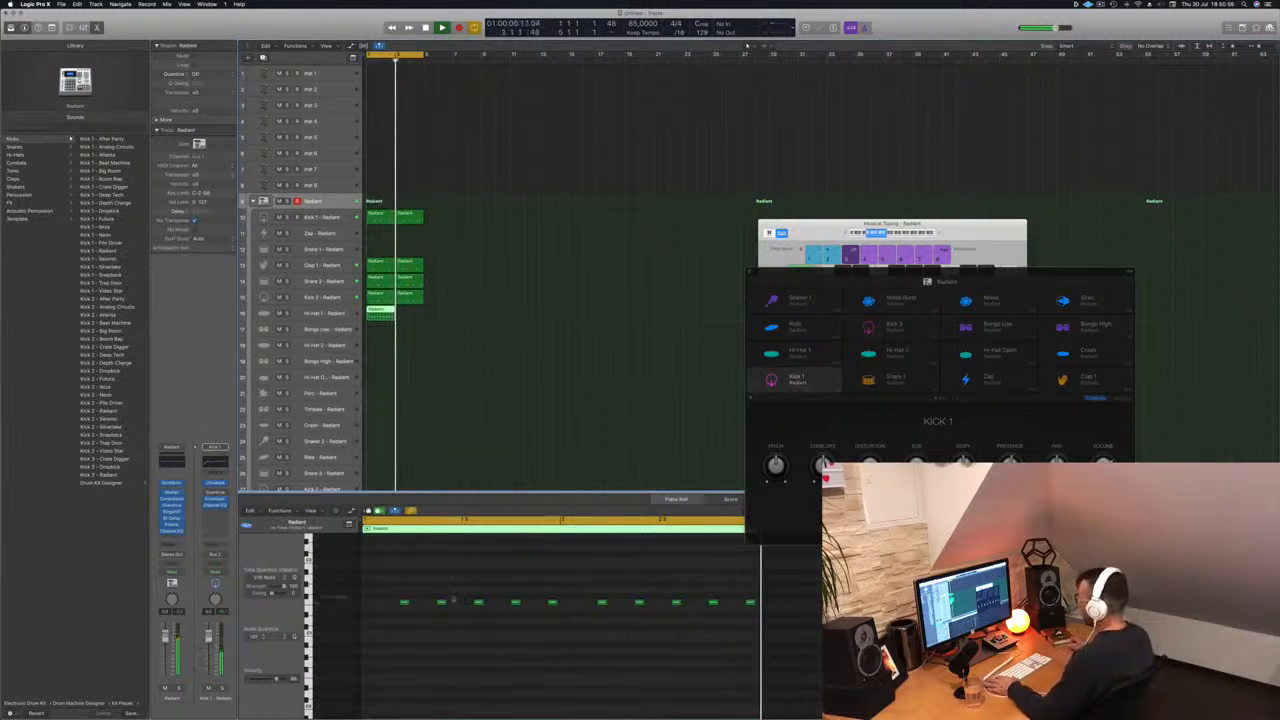
{"action": "left_click_drag", "start_coordinate": [422, 586], "coordinate": [755, 637]}
{"action": "key", "text": "Delete"}
{"action": "left_click_drag", "start_coordinate": [528, 573], "coordinate": [392, 630]}
{"action": "key", "text": "alt+Up"}
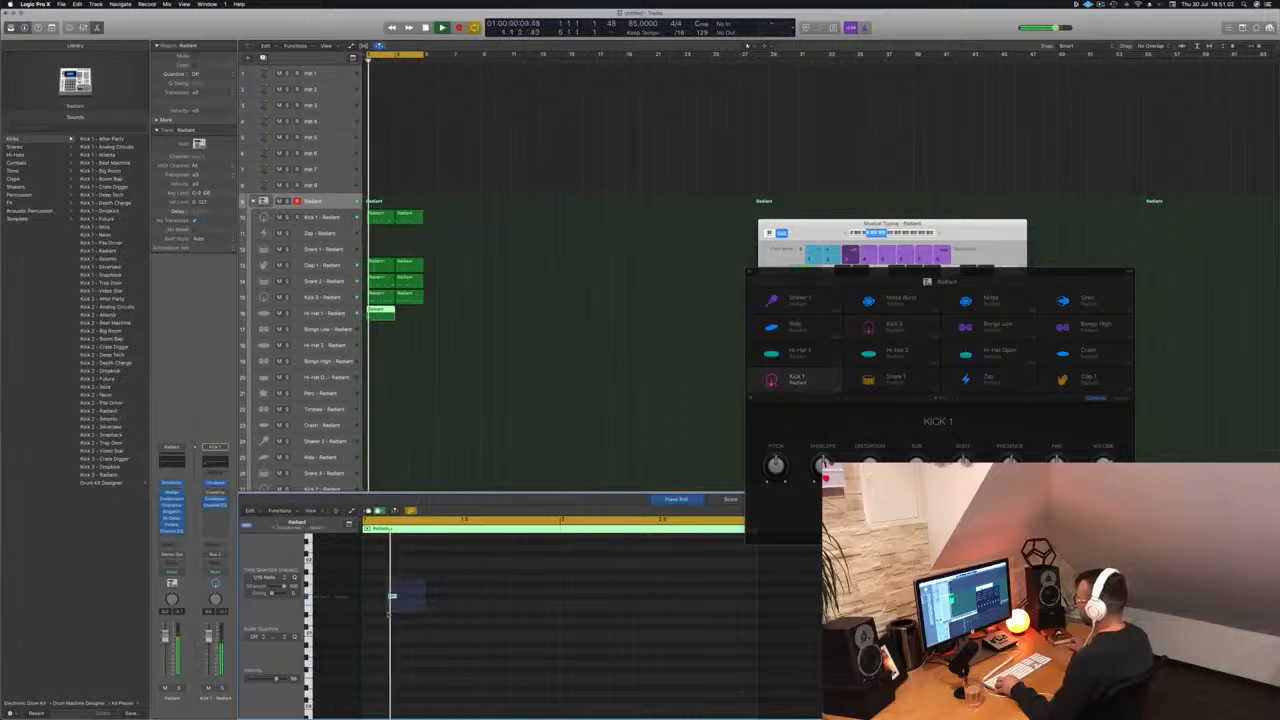
- Copy the Hi-Hat 1 note to every offbeat of bars 1 and 2, and copy the region to bars 3 and 4
{"action": "left_click_drag", "start_coordinate": [392, 597], "coordinate": [493, 603]}
{"action": "mouse_move", "coordinate": [588, 588]}
{"action": "left_mouse_down"}
{"action": "mouse_move", "coordinate": [385, 609]}
{"action": "mouse_move", "coordinate": [590, 600]}
{"action": "left_mouse_up"}
{"action": "key", "text": "space"}
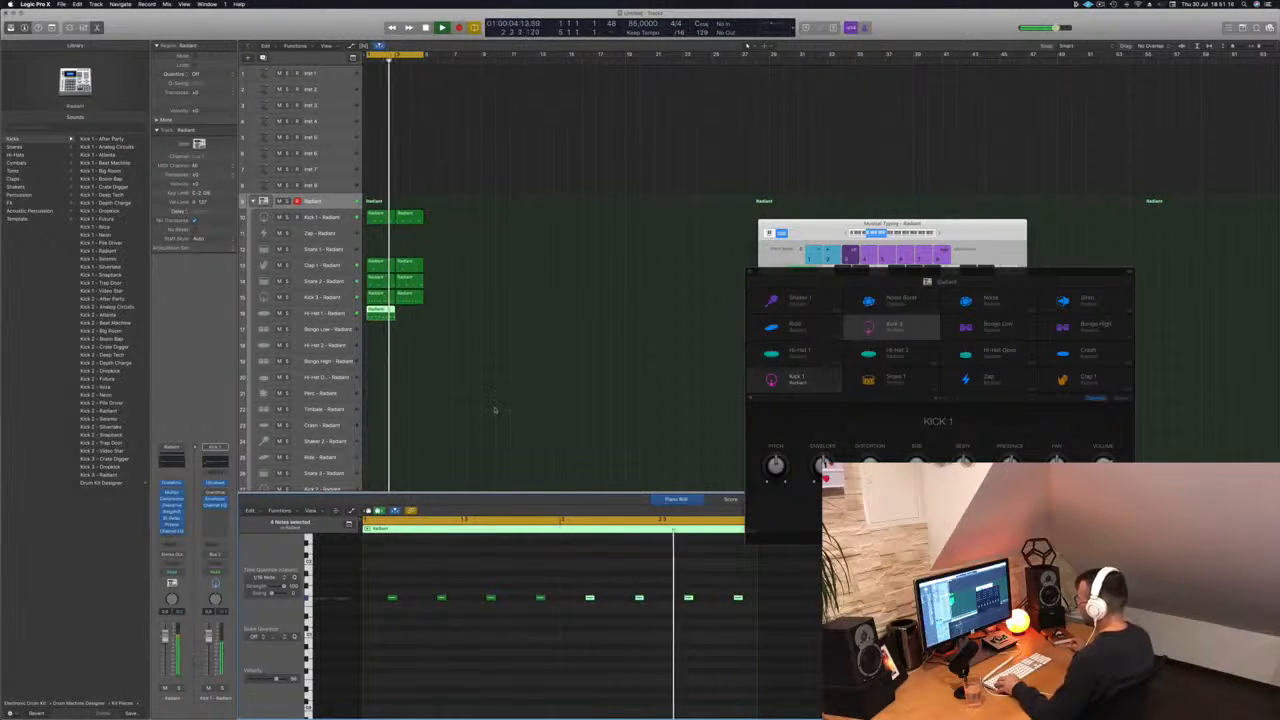
{"action": "left_click_drag", "start_coordinate": [382, 313], "coordinate": [410, 317]}
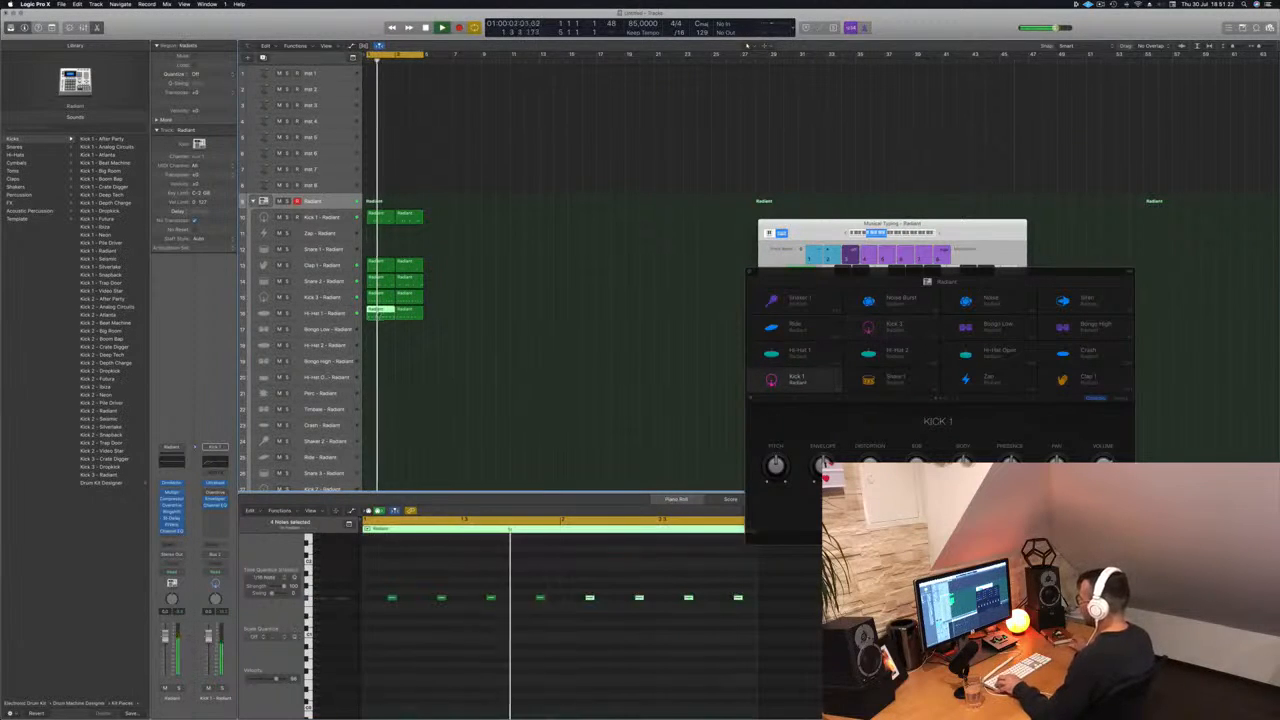
- Copy the Hi-Hat 1 region to the Bongo Low track at bar 1, keeping only its first note, raised one semitone
{"action": "left_click_drag", "start_coordinate": [382, 313], "coordinate": [379, 334]}
{"action": "left_click_drag", "start_coordinate": [428, 624], "coordinate": [760, 584]}
{"action": "key", "text": "BackSpace"}
{"action": "left_click_drag", "start_coordinate": [512, 566], "coordinate": [362, 626]}
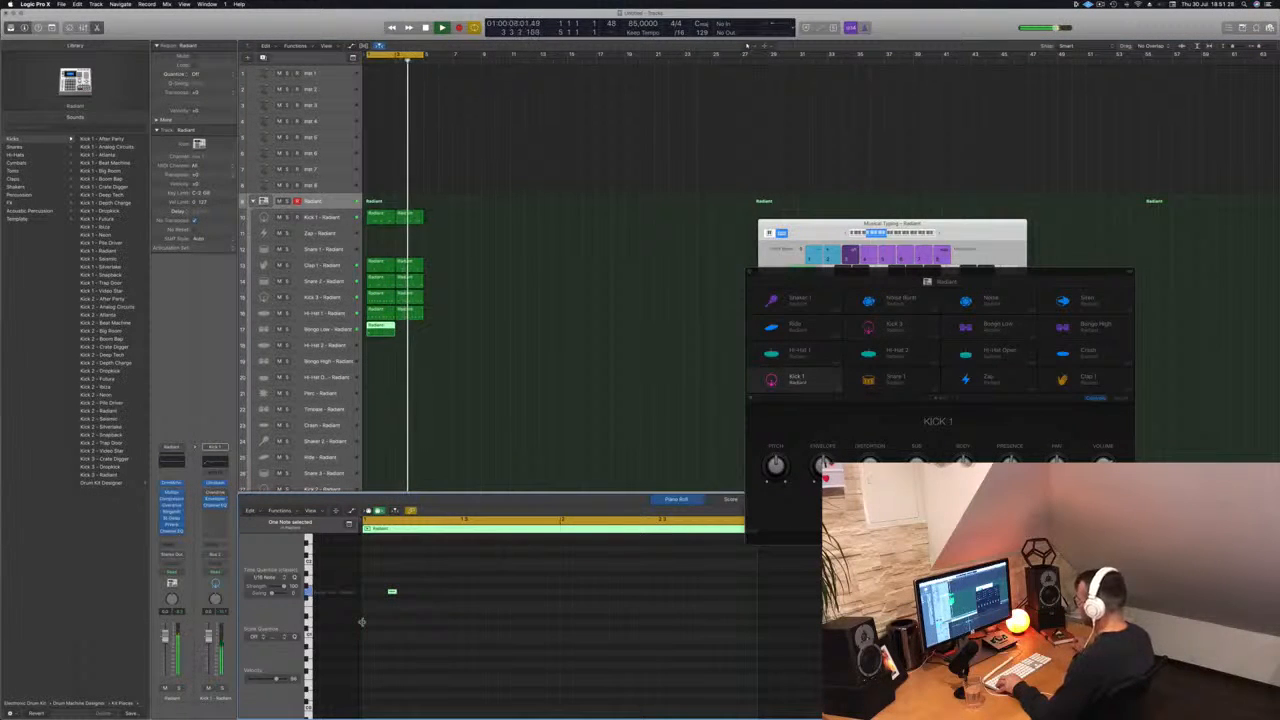
{"action": "key", "text": "alt+Up"}
{"action": "key", "text": "alt+Down"}
{"action": "key", "text": "alt+Down"}
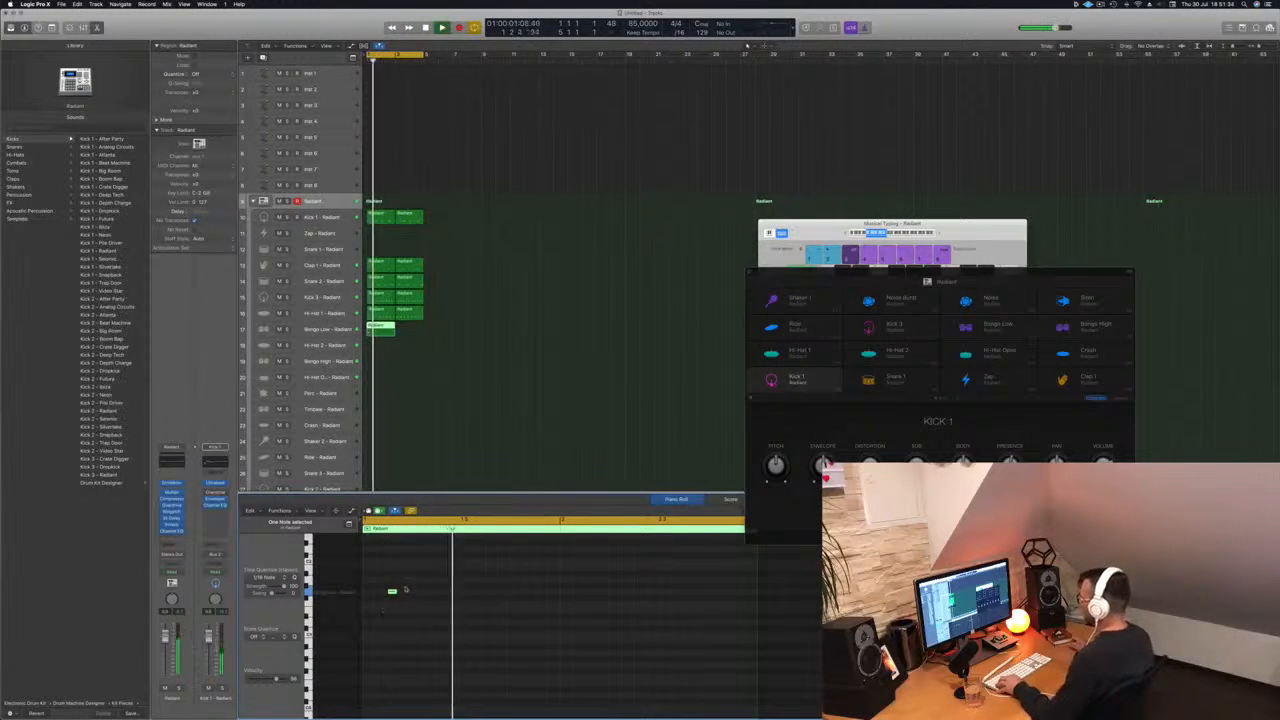
- Build a four-note Bongo Low rhythm in both bars 1 and 2, and copy the region to bars 3 and 4
{"action": "left_click_drag", "start_coordinate": [394, 592], "coordinate": [590, 597]}
{"action": "key", "text": "Return"}
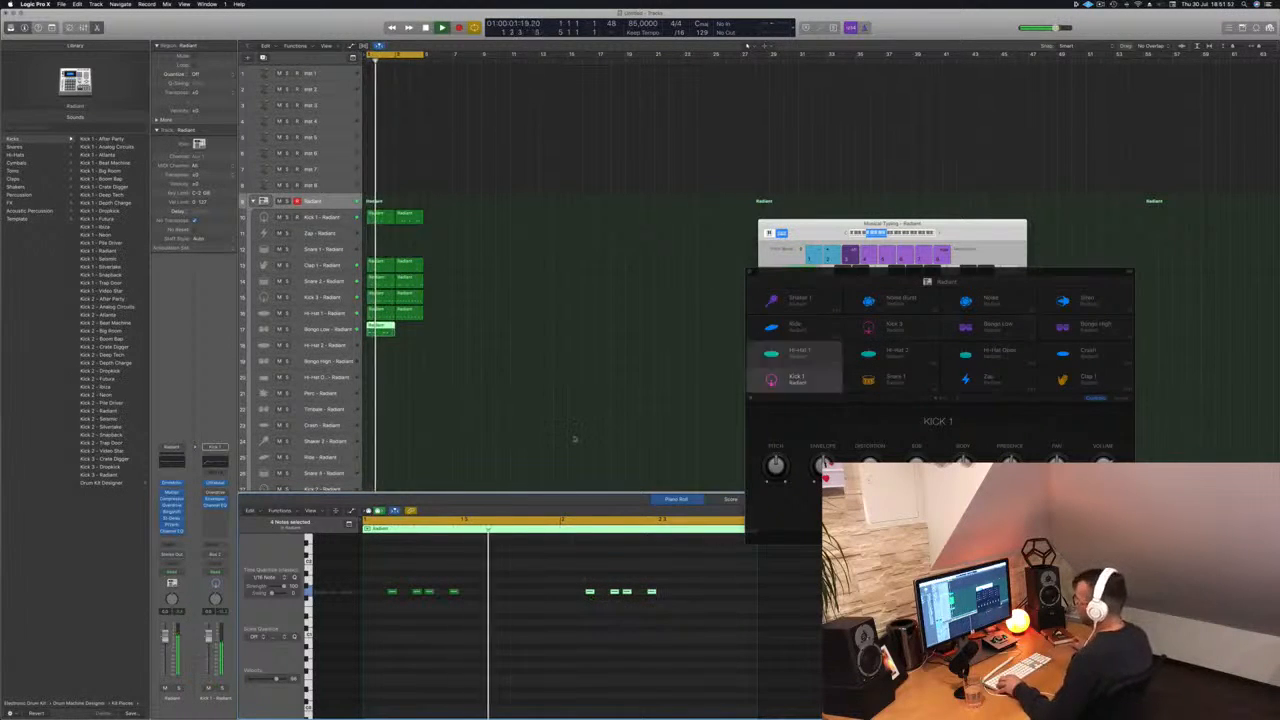
{"action": "left_click_drag", "start_coordinate": [375, 330], "coordinate": [401, 332]}
{"action": "left_click", "coordinate": [430, 389]}
- Copy the Bongo Low region to the Perc track at bar 1 and raise all its notes four semitones
{"action": "scroll", "coordinate": [384, 335], "scroll_direction": "down", "scroll_amount": 1}
{"action": "left_click", "coordinate": [373, 321]}
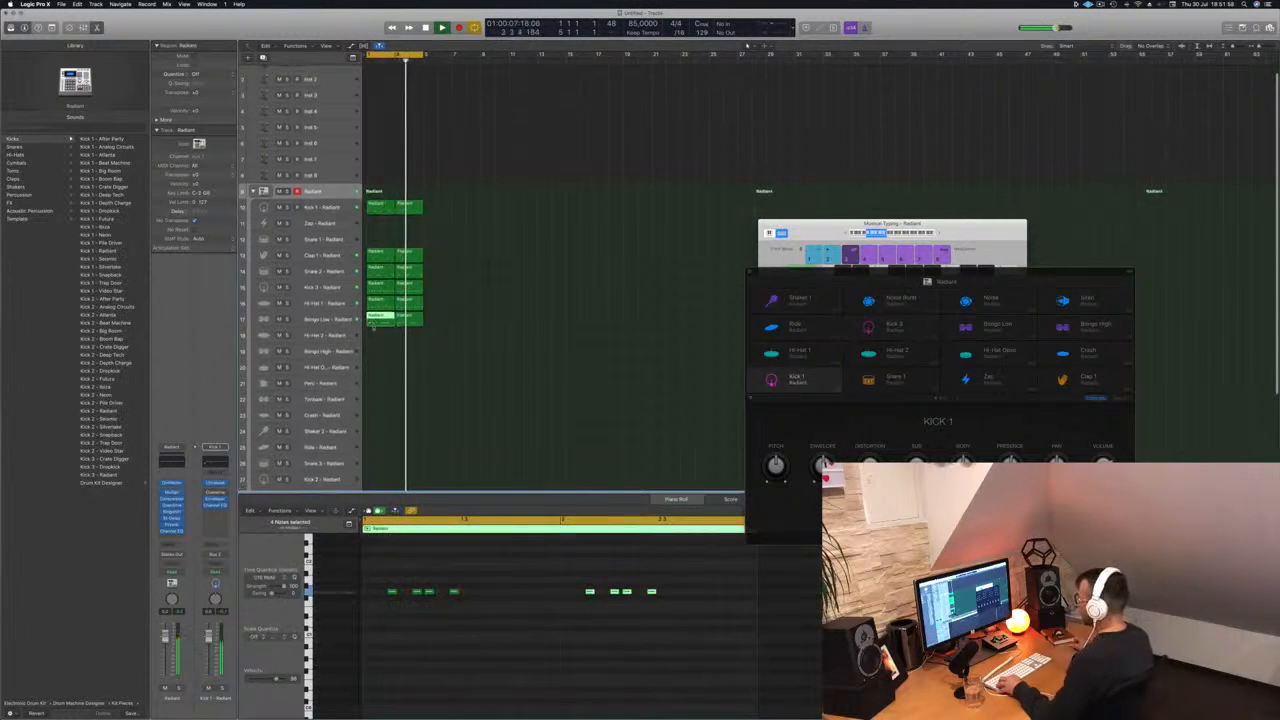
{"action": "left_click_drag", "start_coordinate": [389, 569], "coordinate": [801, 636]}
{"action": "key", "text": "alt+Up"}
{"action": "key", "text": "alt+Down"}
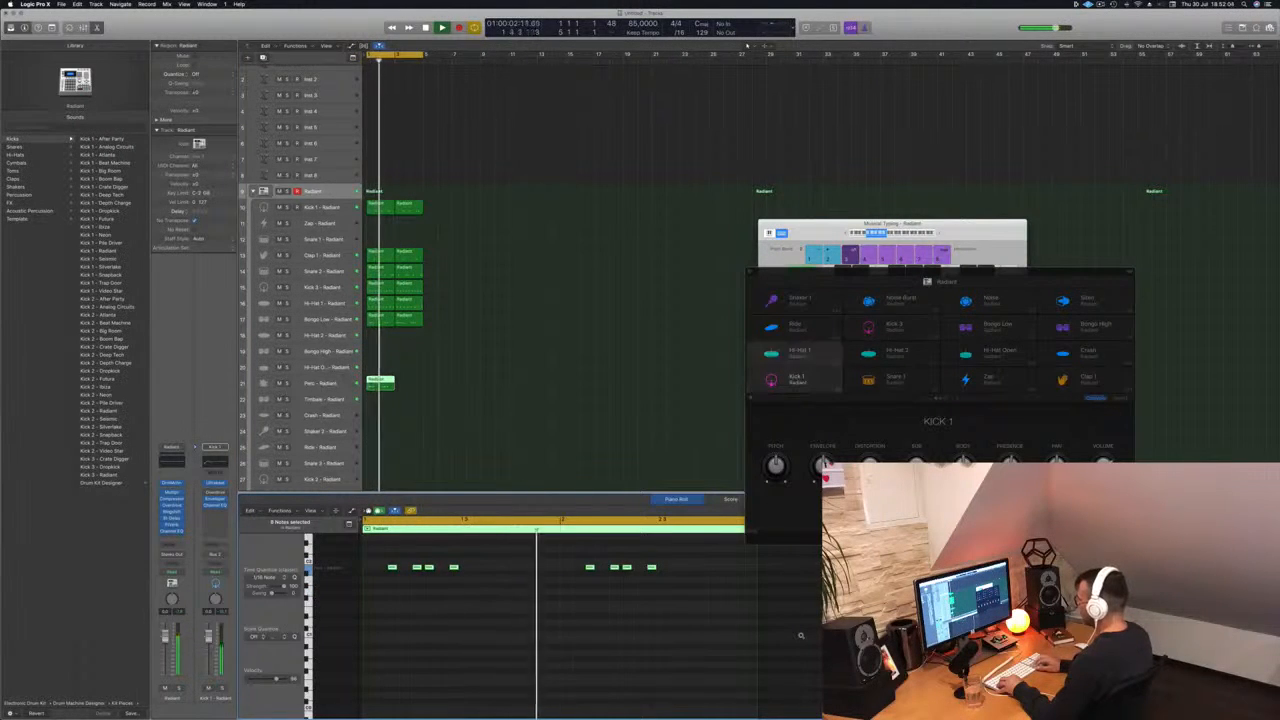
- Shift all Perc notes two beats later and copy the region to bars 3 and 4
{"action": "key", "text": "alt+Right"}
{"action": "key", "text": "alt+Right"}
{"action": "key", "text": "alt+Right"}
{"action": "key", "text": "alt+Right"}
{"action": "key", "text": "alt+Right"}
{"action": "key", "text": "alt+Right"}
{"action": "key", "text": "alt+Right"}
{"action": "key", "text": "alt+Right"}
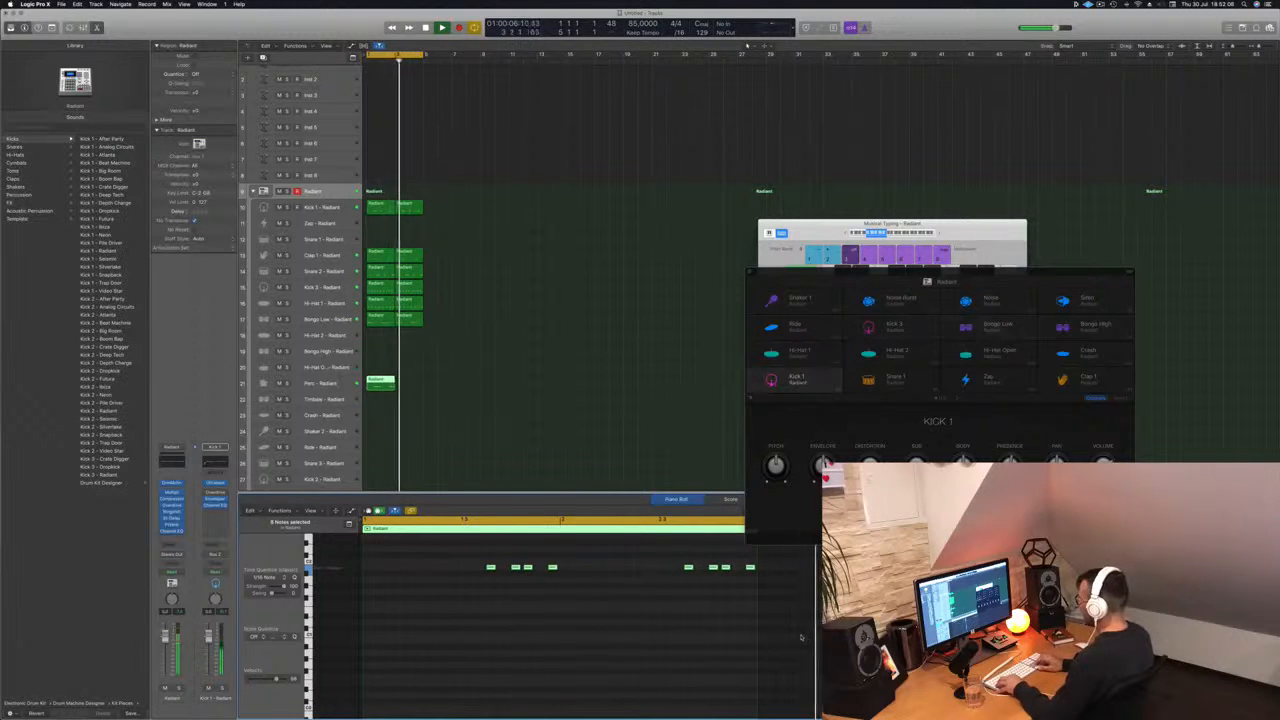
{"action": "left_click_drag", "start_coordinate": [389, 385], "coordinate": [418, 385]}
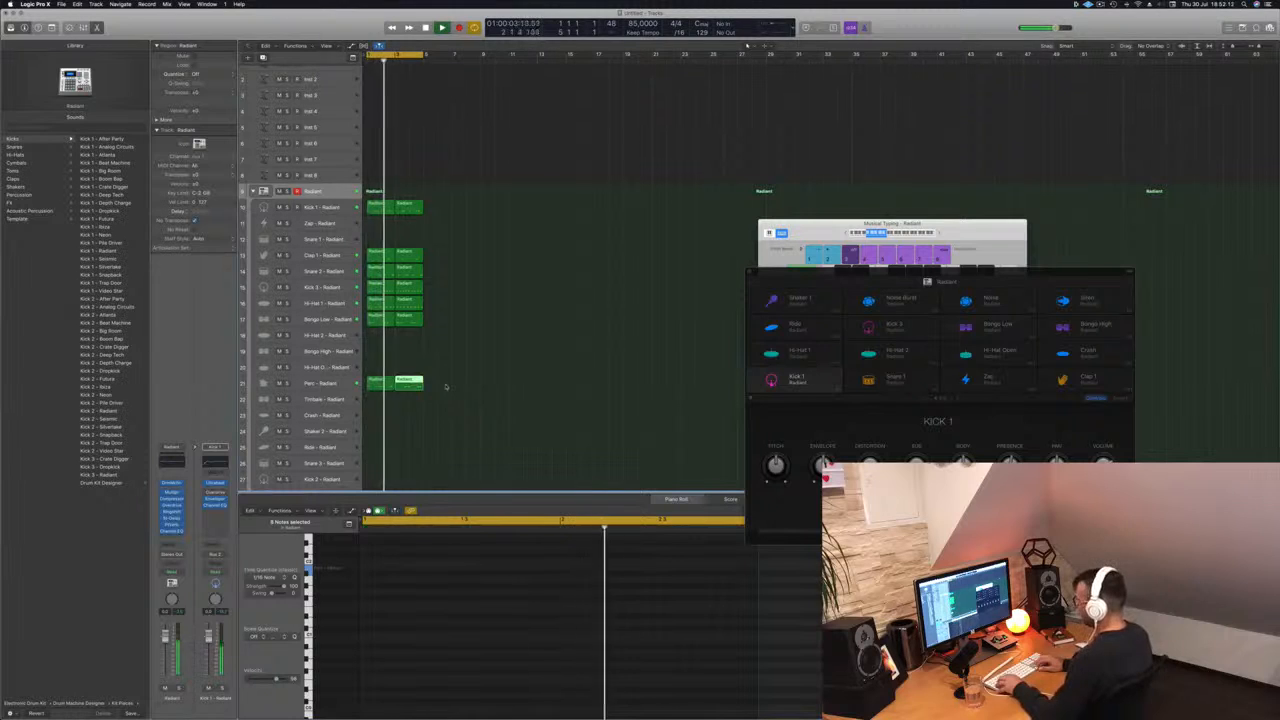
- Copy the Perc region to the Shaker 2 track at bar 1 and move its first two notes three semitones up and two beats earlier
{"action": "left_click", "coordinate": [418, 339]}
{"action": "left_click", "coordinate": [381, 322]}
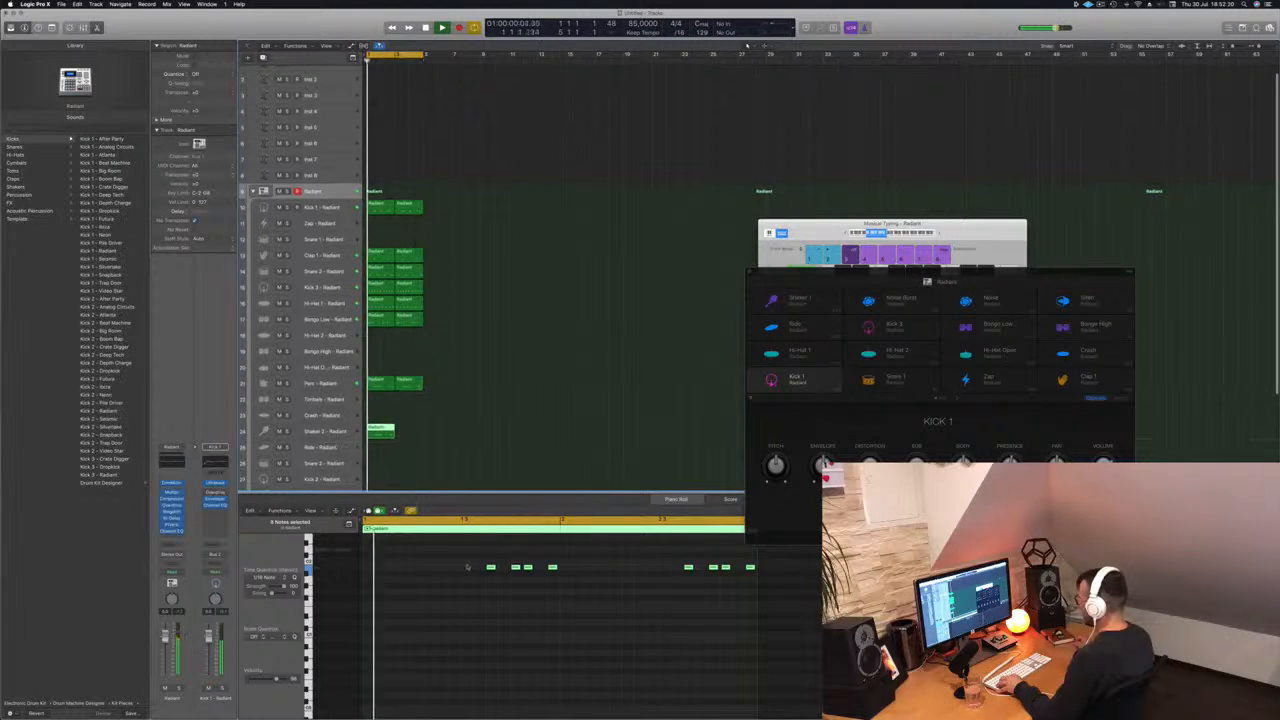
{"action": "left_click_drag", "start_coordinate": [469, 561], "coordinate": [512, 587]}
{"action": "key", "text": "alt+Up"}
{"action": "key", "text": "alt+Up"}
{"action": "key", "text": "alt+Left"}
{"action": "key", "text": "alt+Left"}
{"action": "key", "text": "alt+Left"}
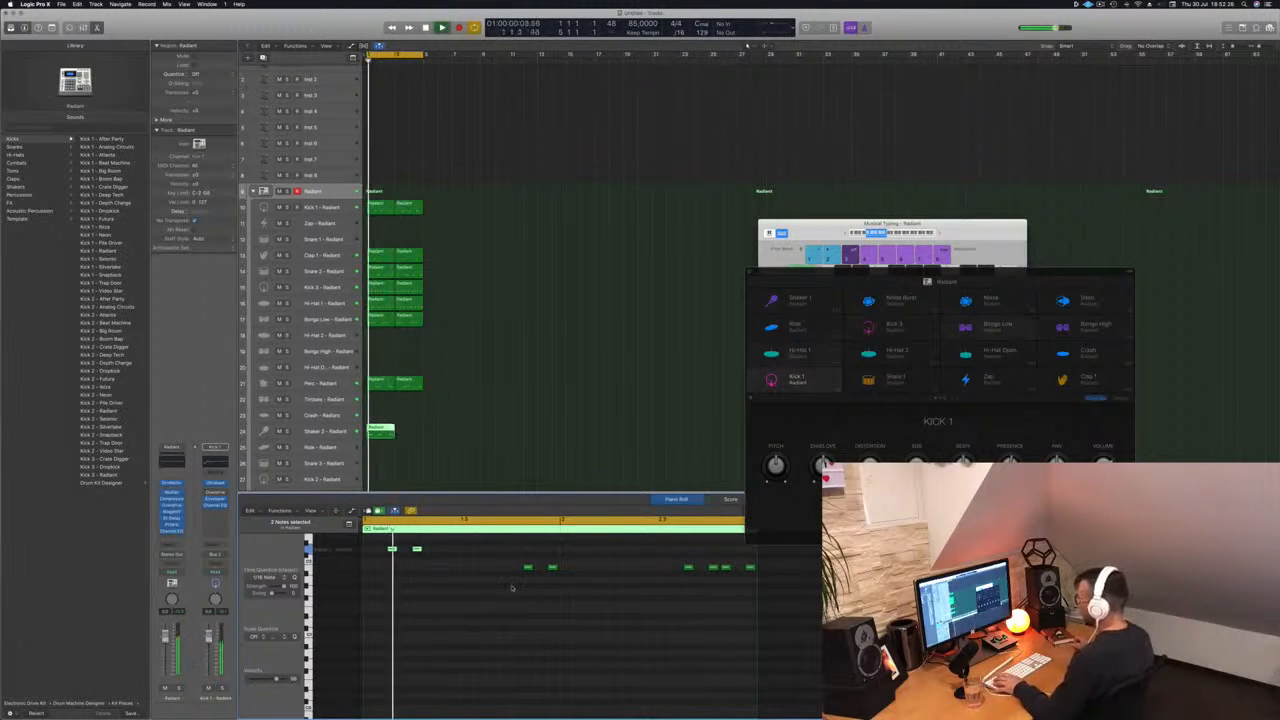
- Move the next two Shaker 2 notes up three semitones and seven sixteenths earlier, forming four evenly spaced eighth notes
{"action": "left_click_drag", "start_coordinate": [510, 561], "coordinate": [593, 582]}
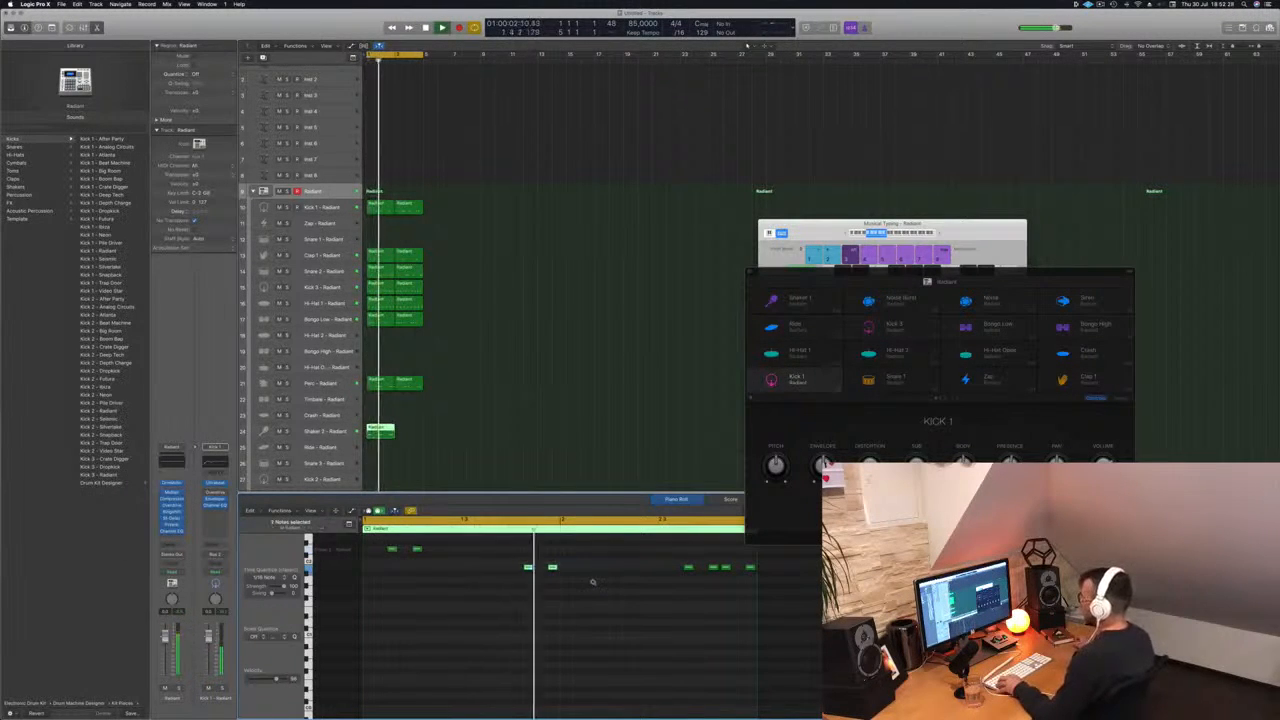
{"action": "key", "text": "alt+Up"}
{"action": "key", "text": "alt+Left"}
{"action": "key", "text": "alt+Left"}
{"action": "key", "text": "alt+Left"}
{"action": "key", "text": "alt+Left"}
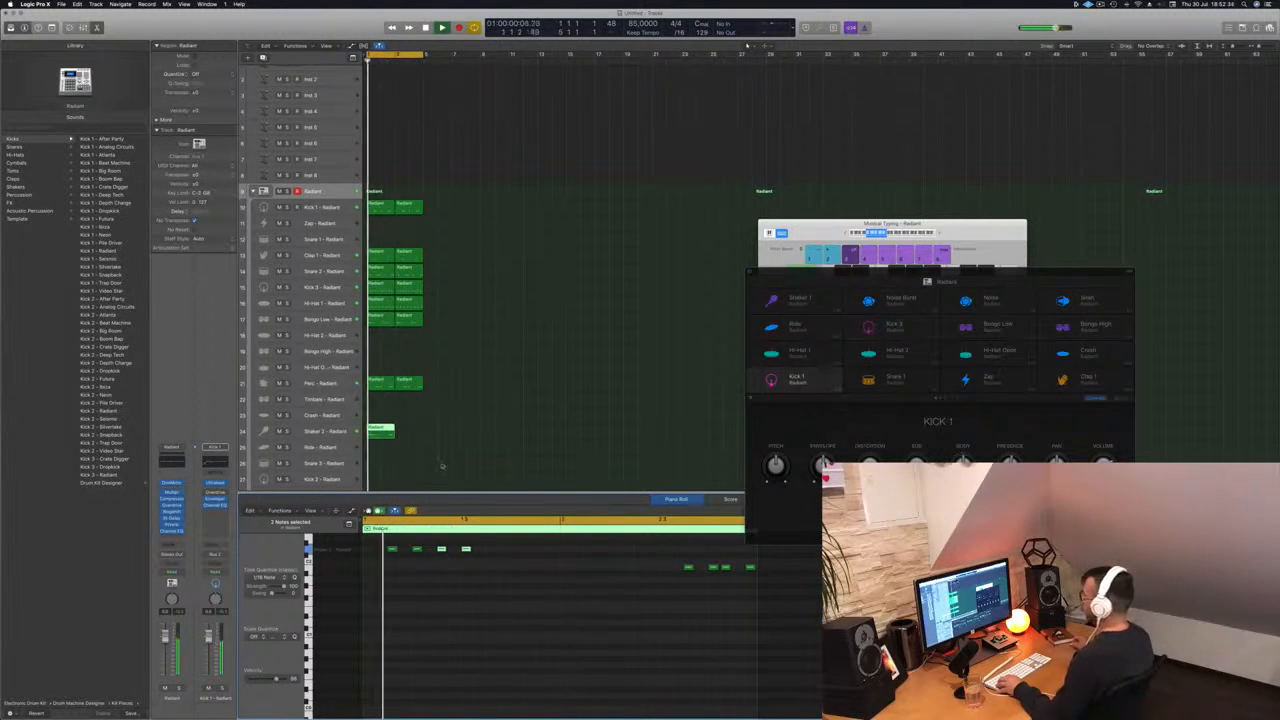
- Replace the old bar 2 notes with a copy of the four Shaker 2 notes, and copy the region to bars 3 and 4
{"action": "left_click_drag", "start_coordinate": [626, 550], "coordinate": [766, 600]}
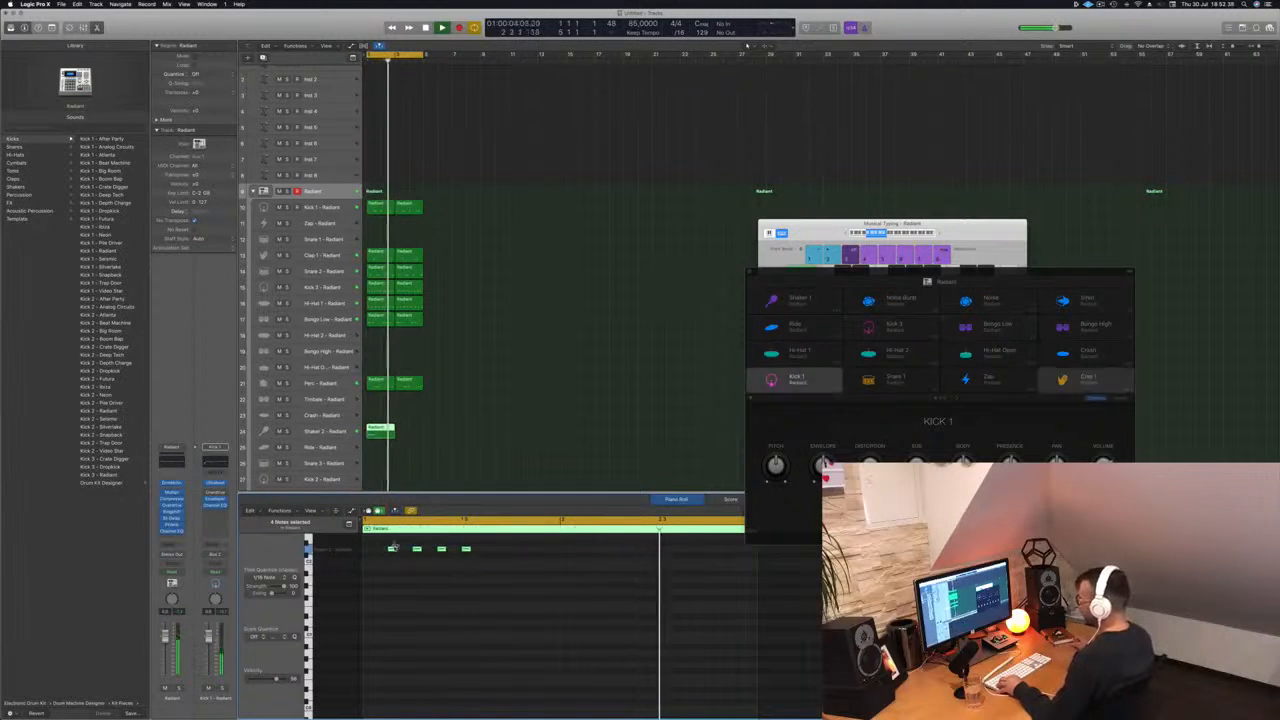
{"action": "left_click_drag", "start_coordinate": [392, 549], "coordinate": [590, 550]}
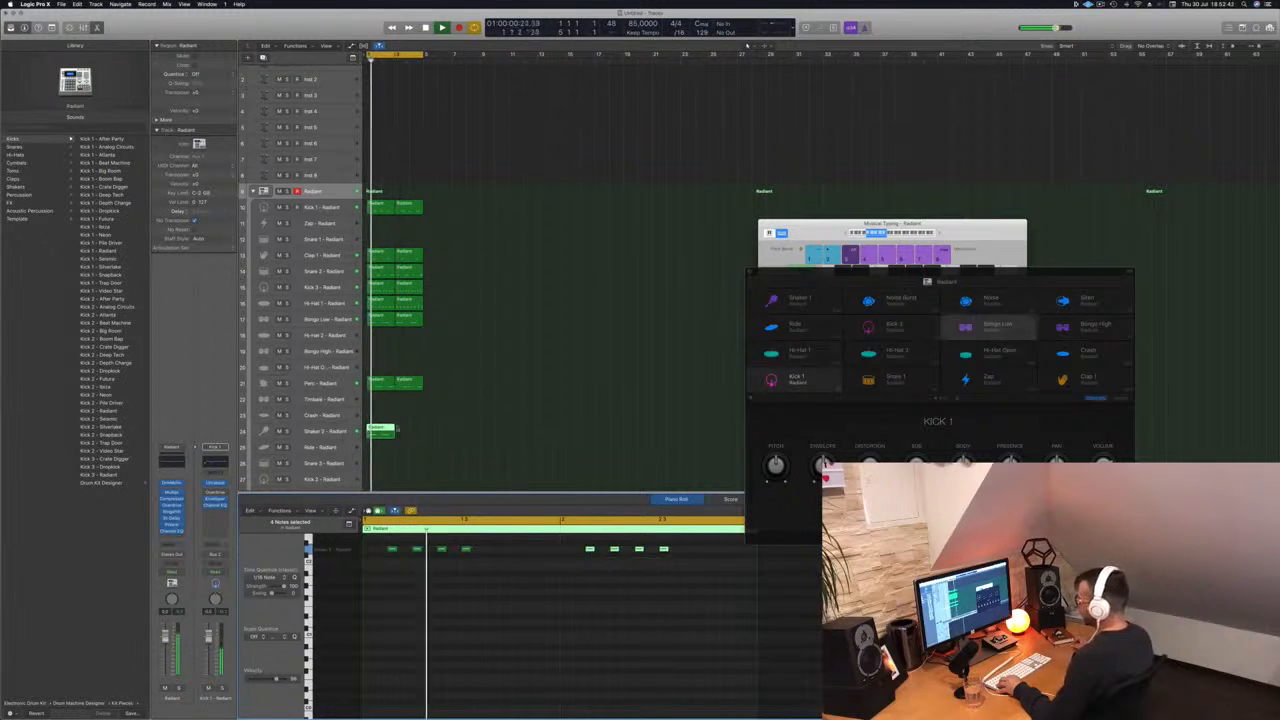
{"action": "left_click_drag", "start_coordinate": [381, 428], "coordinate": [410, 433]}
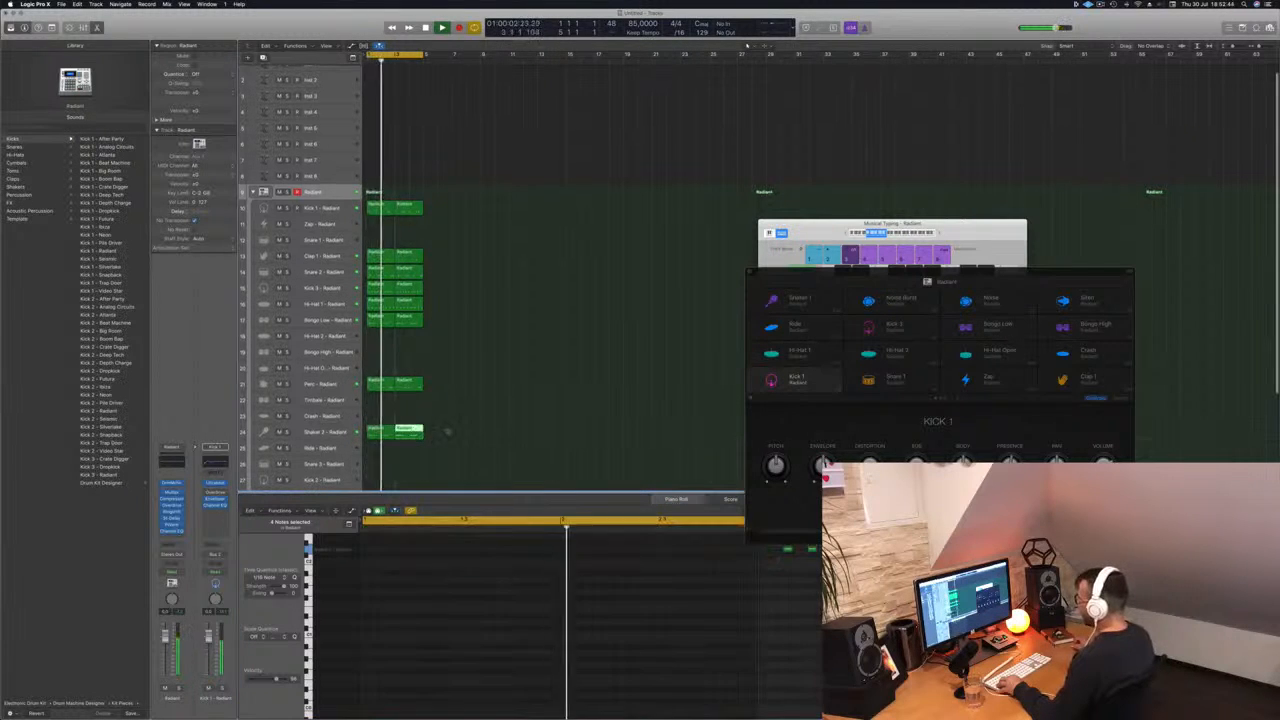
{"action": "left_click", "coordinate": [328, 430]}
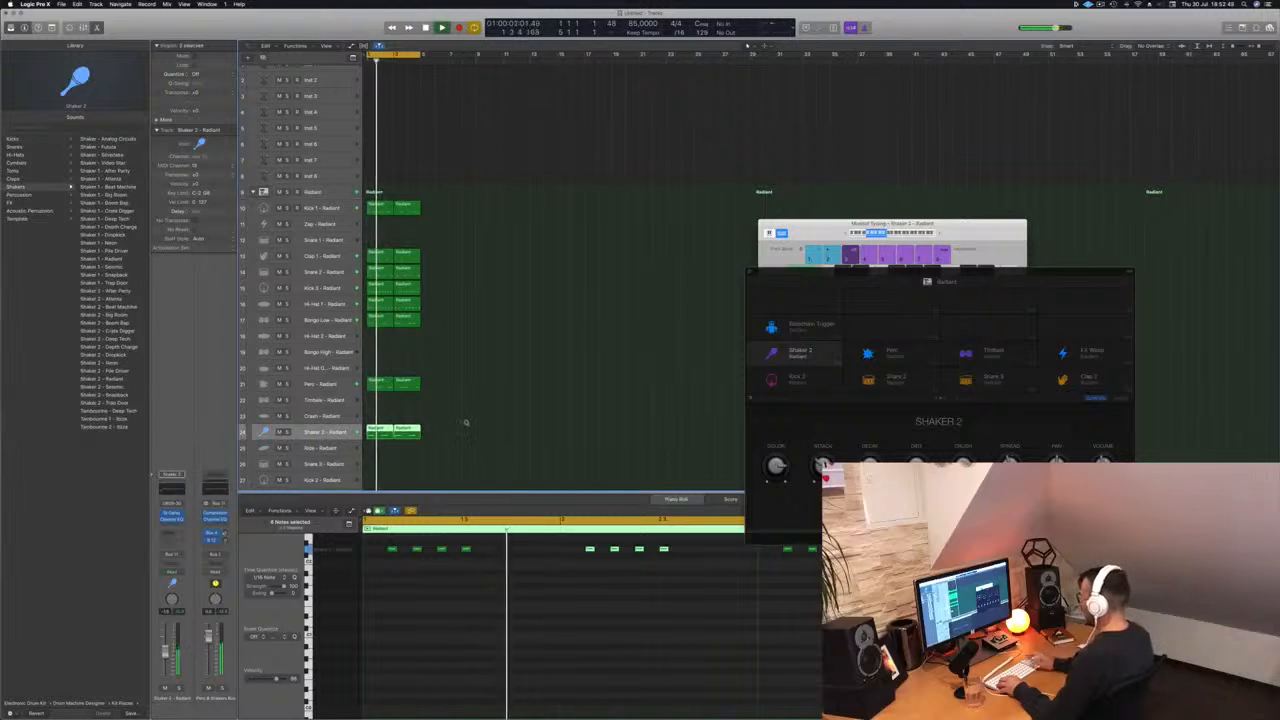
- Copy all drum regions of bars 1 to 4 to bars 5 to 8 and extend the cycle range to eight bars
{"action": "left_click_drag", "start_coordinate": [440, 202], "coordinate": [372, 436]}
{"action": "left_click_drag", "start_coordinate": [410, 208], "coordinate": [463, 207]}
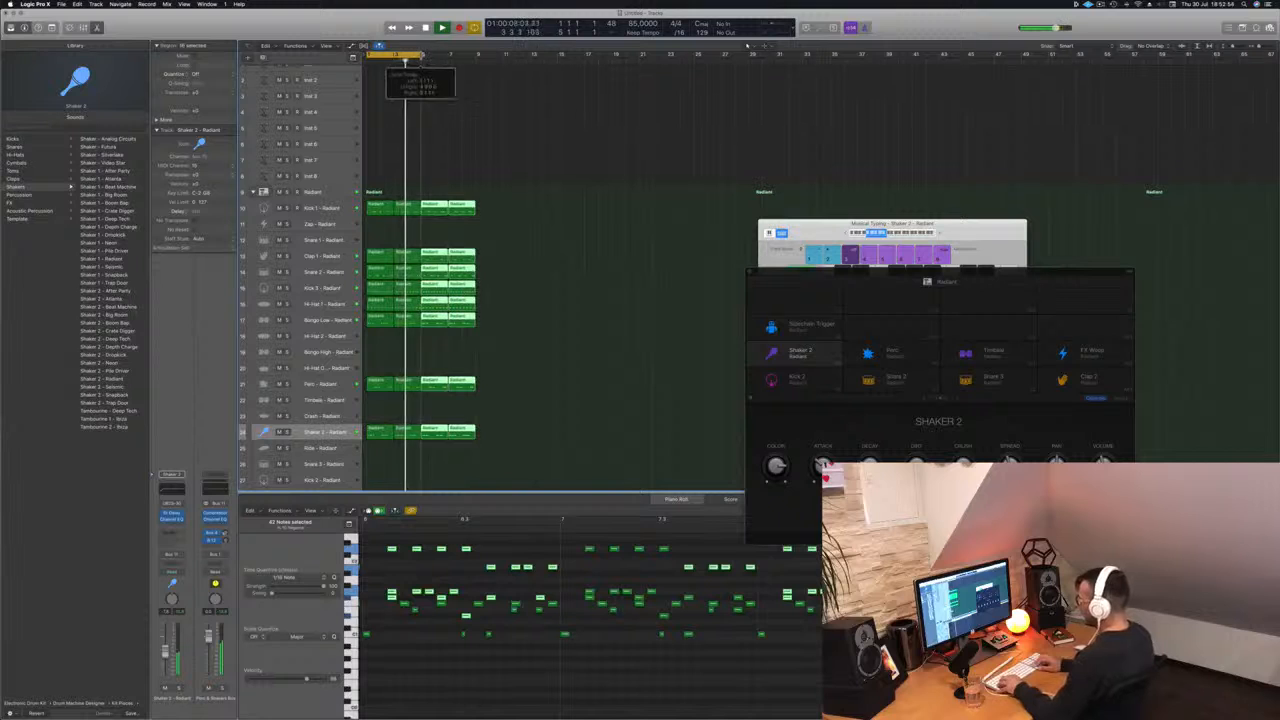
{"action": "left_click", "coordinate": [558, 310]}
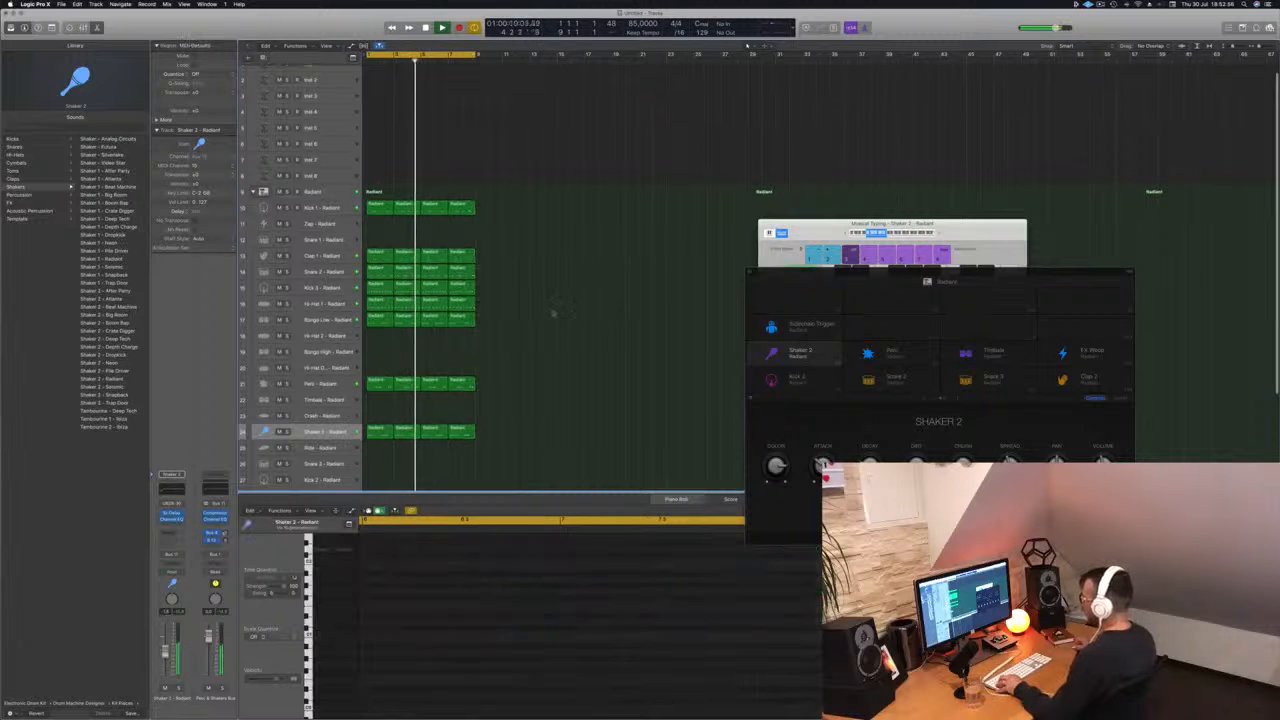
- Copy the first Shaker 2 region to the Noise Burst track at bar 1 and delete all its notes except the first
{"action": "scroll", "coordinate": [559, 318], "scroll_direction": "down", "scroll_amount": 1}
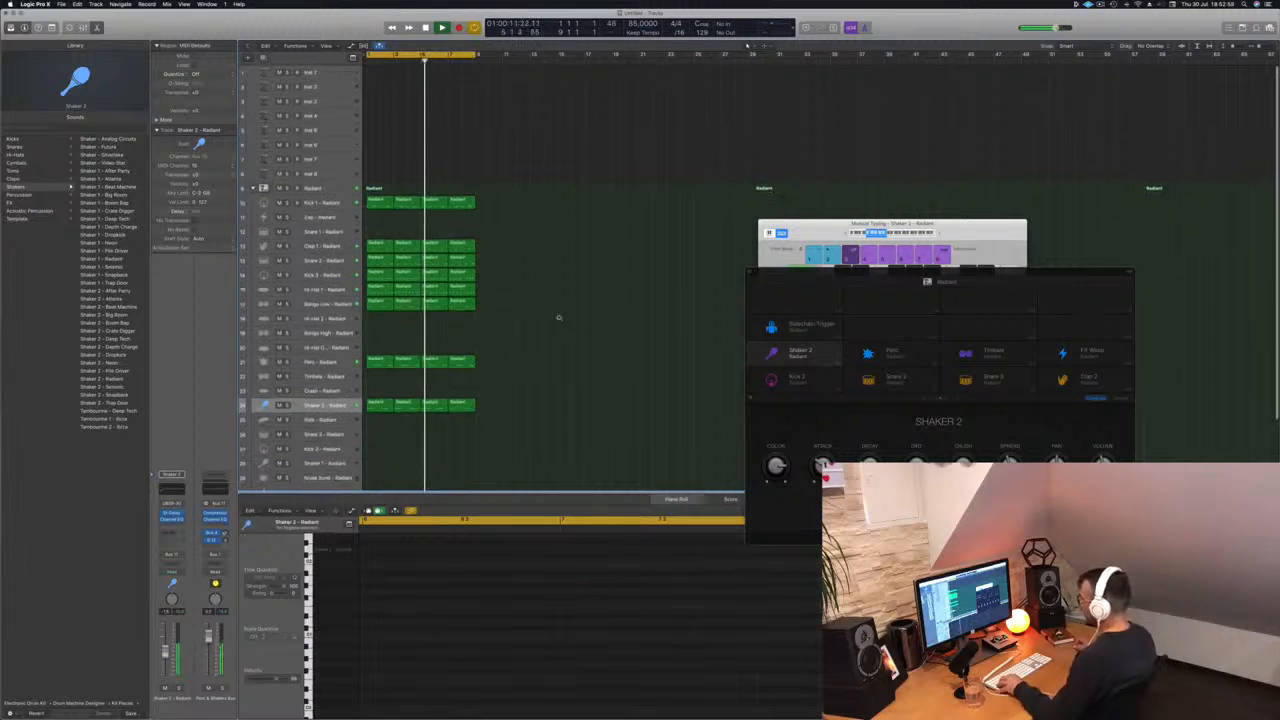
{"action": "scroll", "coordinate": [559, 318], "scroll_direction": "down", "scroll_amount": 2}
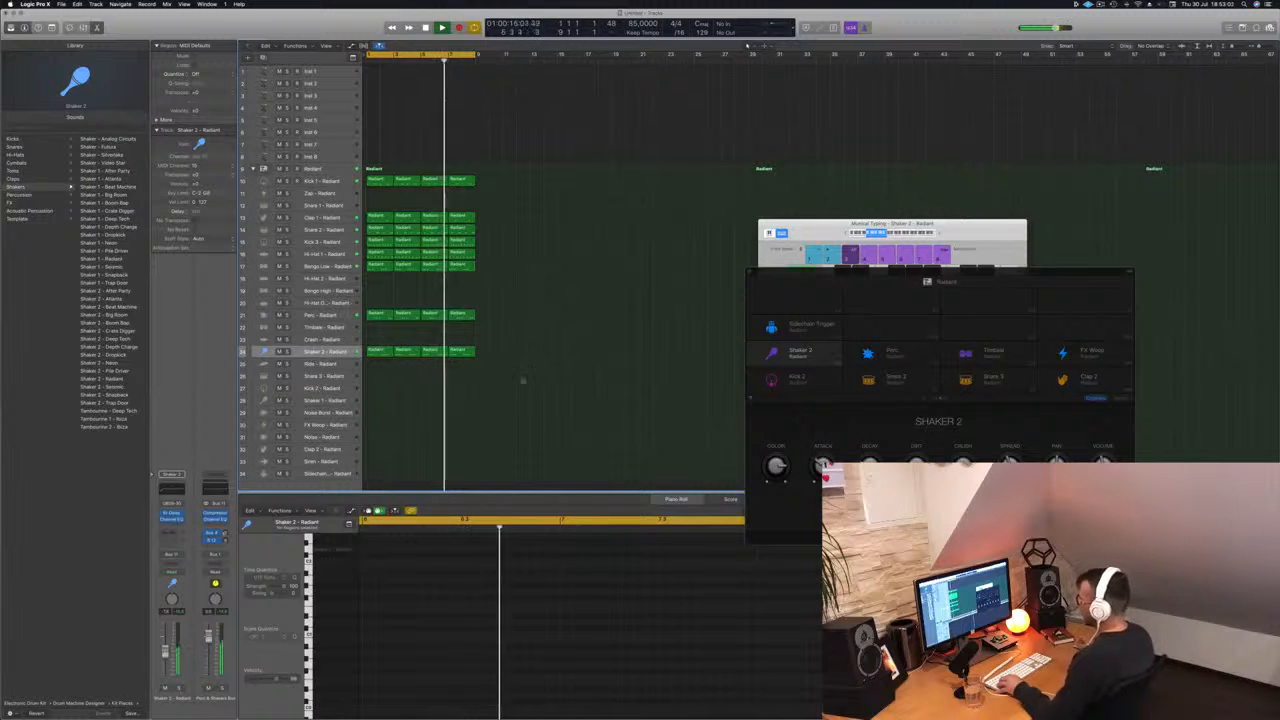
{"action": "left_click", "coordinate": [378, 350]}
{"action": "left_click_drag", "start_coordinate": [378, 352], "coordinate": [378, 411]}
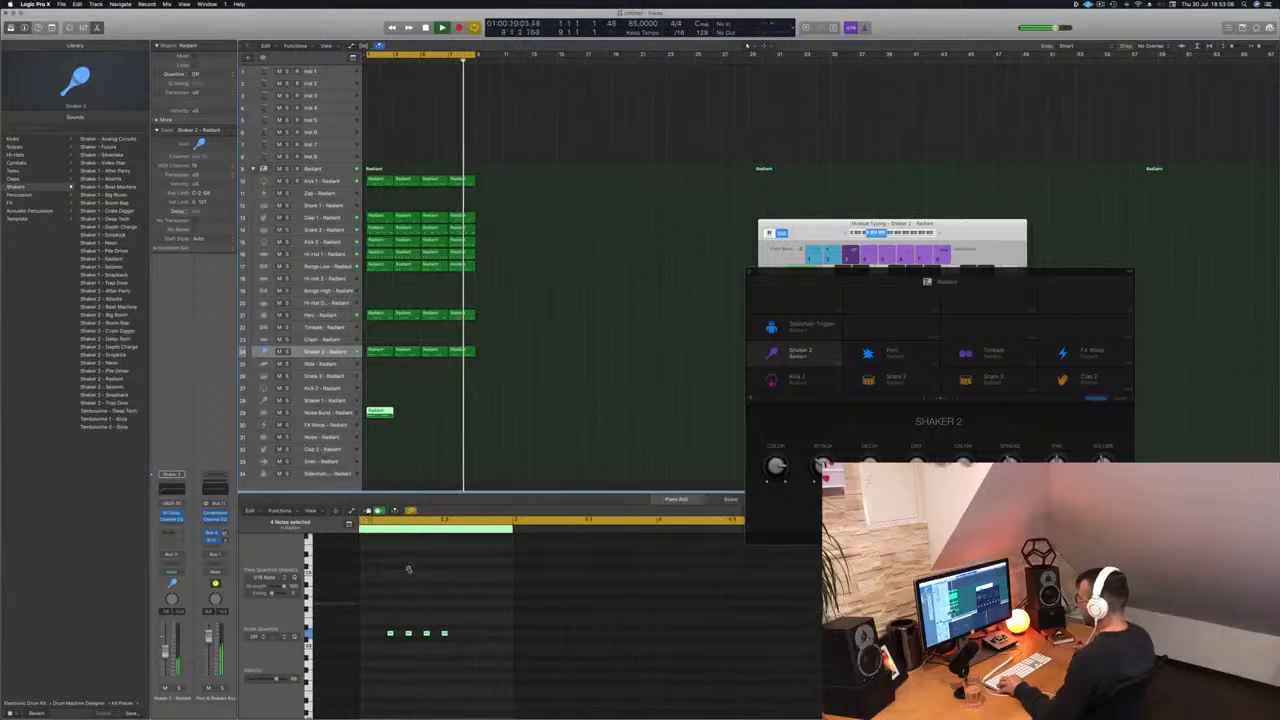
{"action": "scroll", "coordinate": [409, 569], "scroll_direction": "left", "scroll_amount": 3}
{"action": "left_click_drag", "start_coordinate": [400, 622], "coordinate": [642, 651]}
{"action": "key", "text": "Delete"}
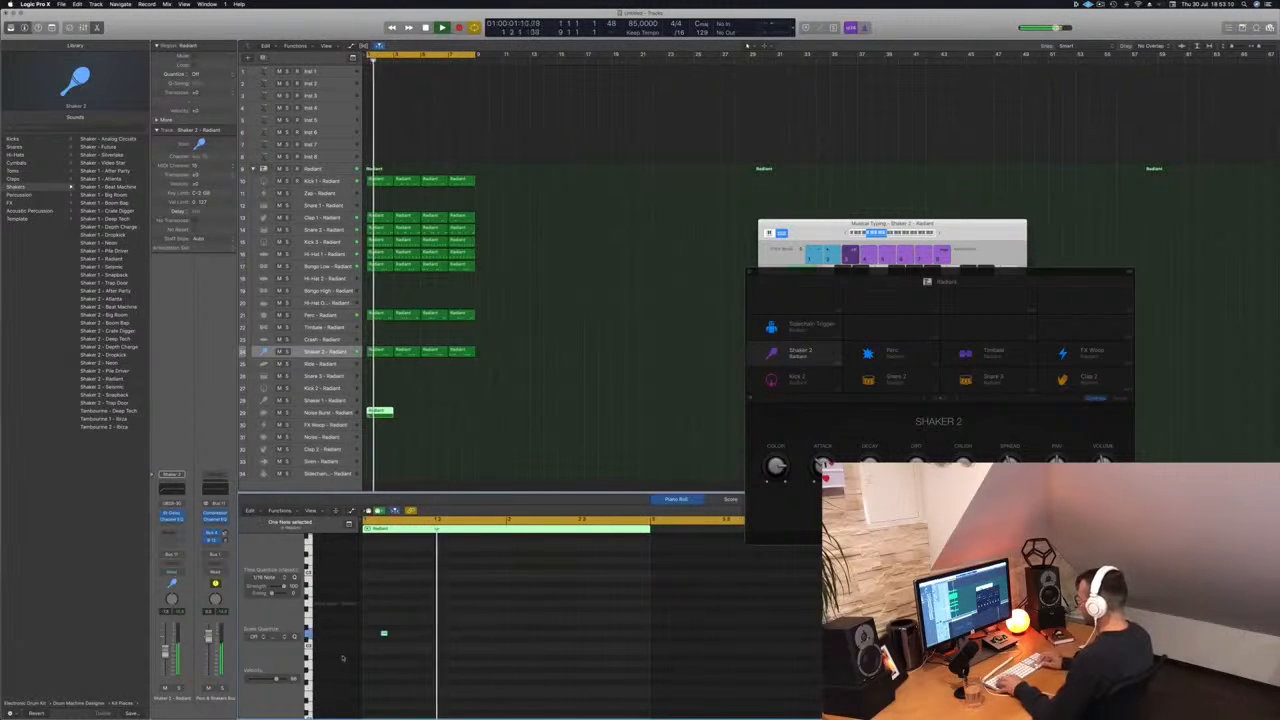
- Raise the Noise Burst note five semitones and move it to the start of bar 1
{"action": "key", "text": "alt+Up"}
{"action": "key", "text": "alt+Up"}
{"action": "key", "text": "alt+Up"}
{"action": "key", "text": "alt+Up"}
{"action": "key", "text": "alt+Up"}
{"action": "key", "text": "alt+Left"}
{"action": "key", "text": "alt+Left"}
- Check the Noise Burst hit in playback and repeat its region through bar 8
{"action": "key", "text": "space"}
{"action": "key", "text": "space"}
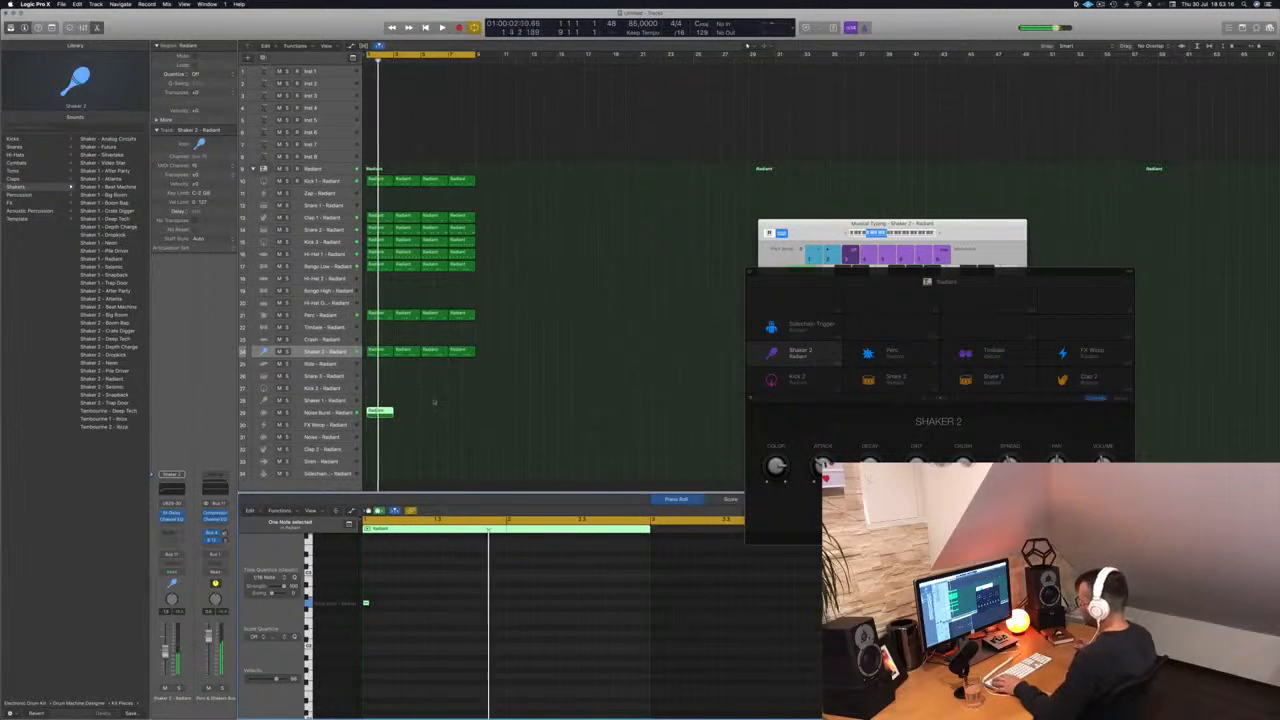
{"action": "left_click_drag", "start_coordinate": [384, 412], "coordinate": [444, 415]}
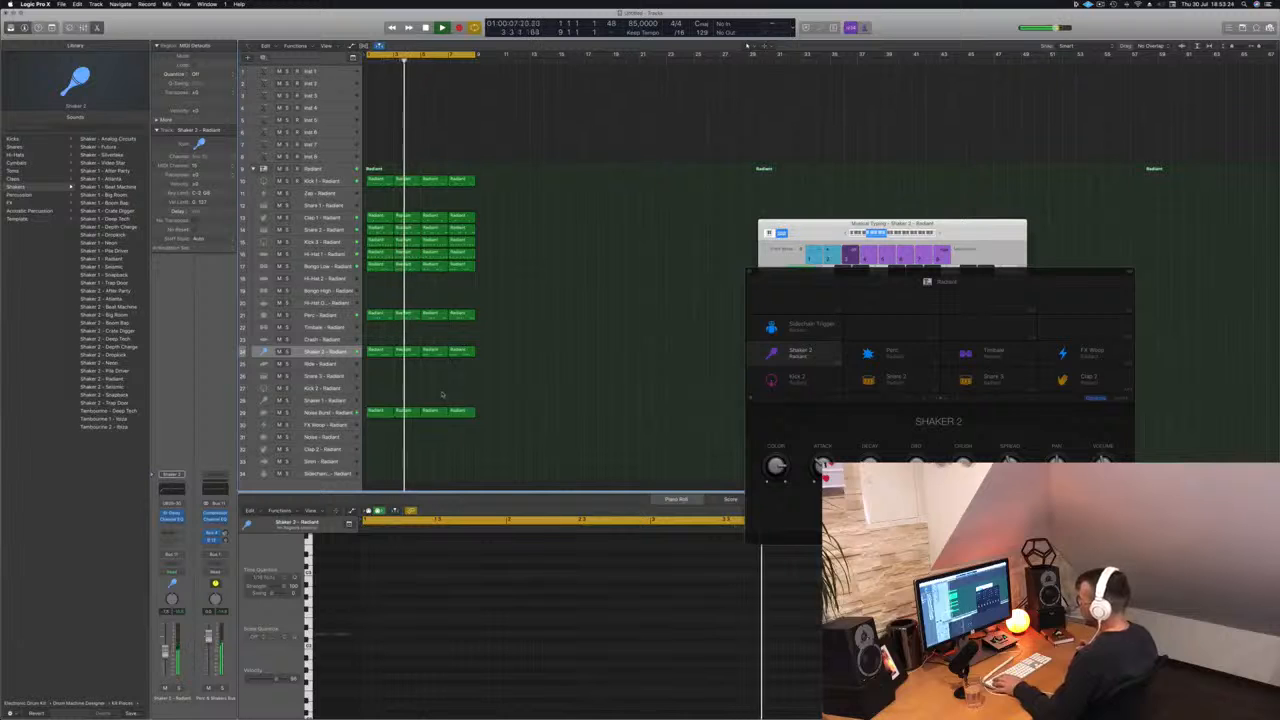
- Copy the first Shaker 2 region to the Shaker 1 track at bar 1 and shift all its notes seven sixteenths later
{"action": "left_click_drag", "start_coordinate": [377, 352], "coordinate": [374, 399]}
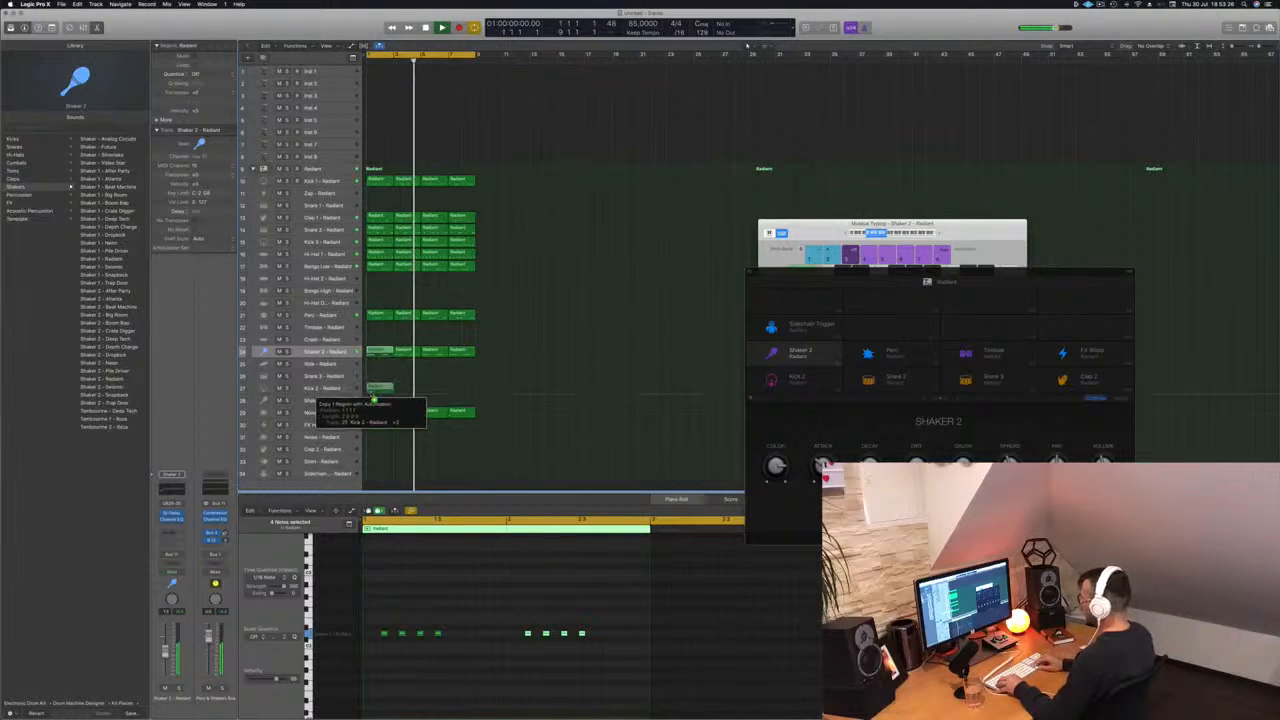
{"action": "left_click_drag", "start_coordinate": [372, 609], "coordinate": [667, 680]}
{"action": "key", "text": "alt+Right"}
{"action": "key", "text": "alt+Right"}
{"action": "key", "text": "alt+Right"}
{"action": "key", "text": "alt+Right"}
{"action": "key", "text": "alt+Right"}
{"action": "key", "text": "alt+Right"}
{"action": "key", "text": "alt+Right"}
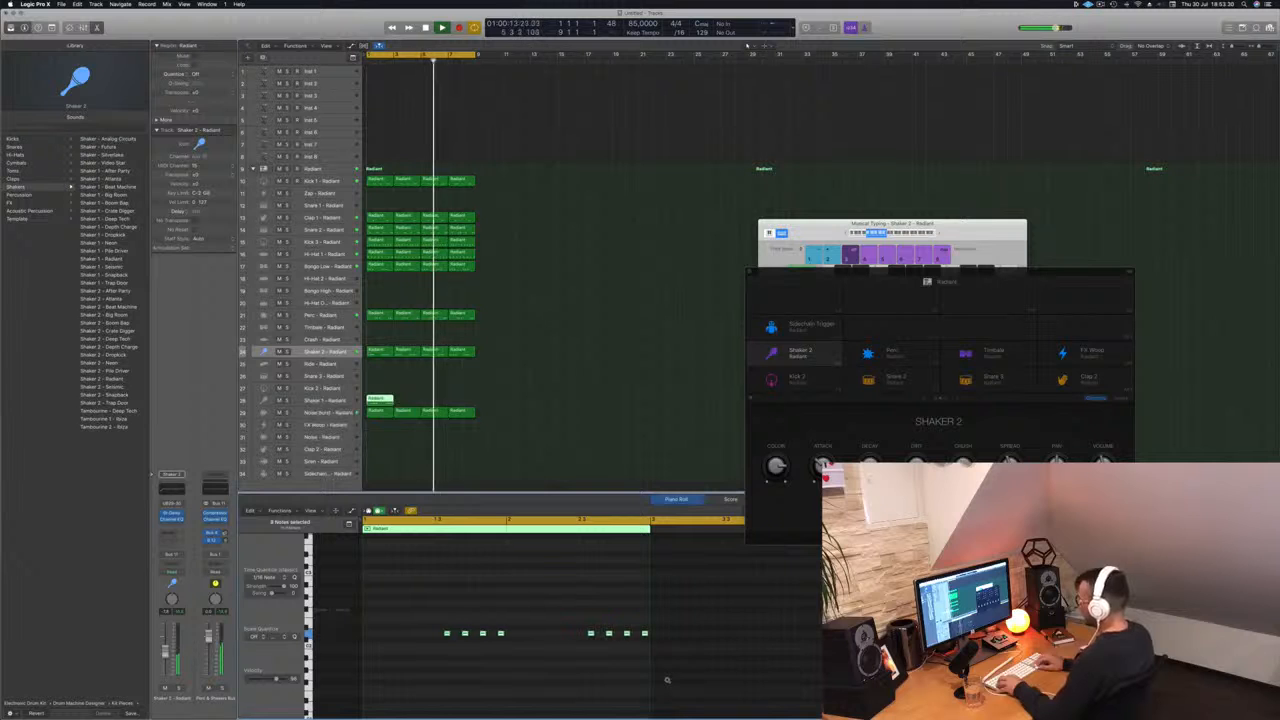
{"action": "key", "text": "Return"}
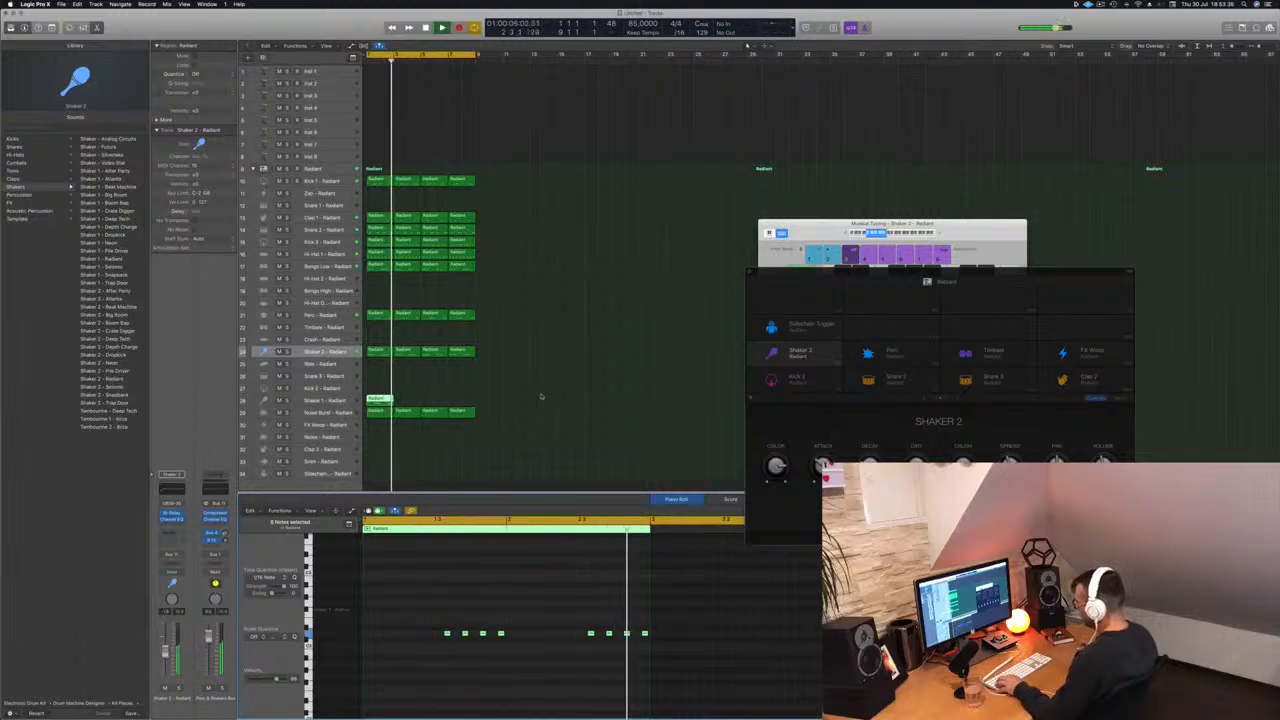
- Select the Shaker 1 track, transpose all notes of its region upward and check them in playback
{"action": "left_click", "coordinate": [327, 401]}
{"action": "key", "text": "Return"}
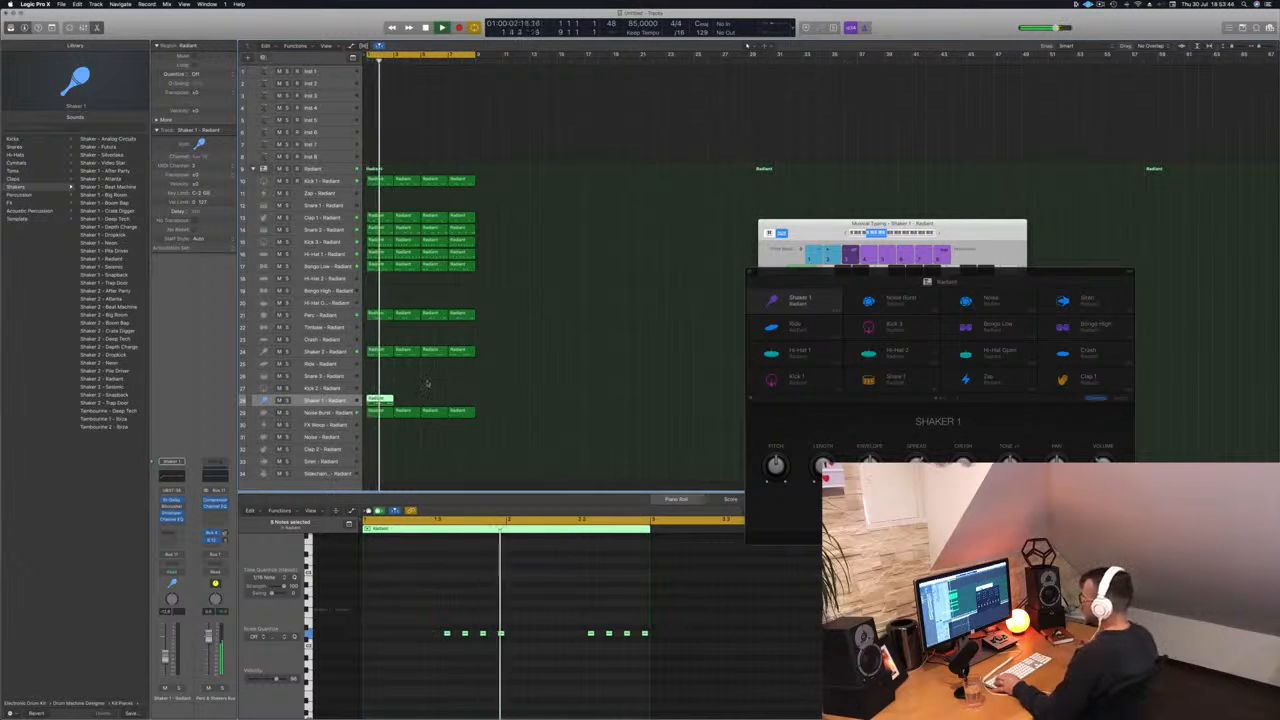
{"action": "left_click_drag", "start_coordinate": [432, 600], "coordinate": [668, 676]}
{"action": "key", "text": "alt+Up"}
{"action": "key", "text": "alt+Up"}
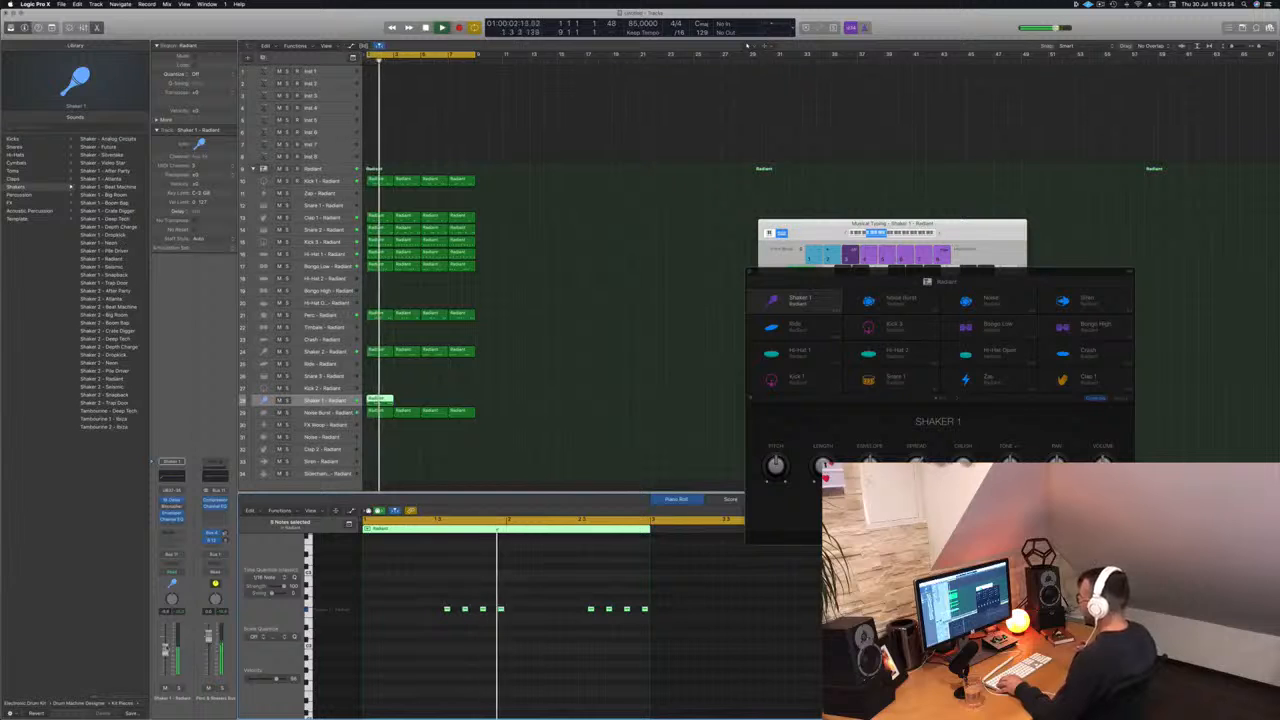
{"action": "key", "text": "space"}
{"action": "key", "text": "space"}
- Duplicate the Shaker 1 notes from the region's start so they fill its gaps with a continuous pattern
{"action": "left_click_drag", "start_coordinate": [428, 598], "coordinate": [666, 638]}
{"action": "key", "text": "space"}
{"action": "key", "text": "space"}
{"action": "left_click_drag", "start_coordinate": [447, 610], "coordinate": [374, 609]}
{"action": "key", "text": "super+Left"}
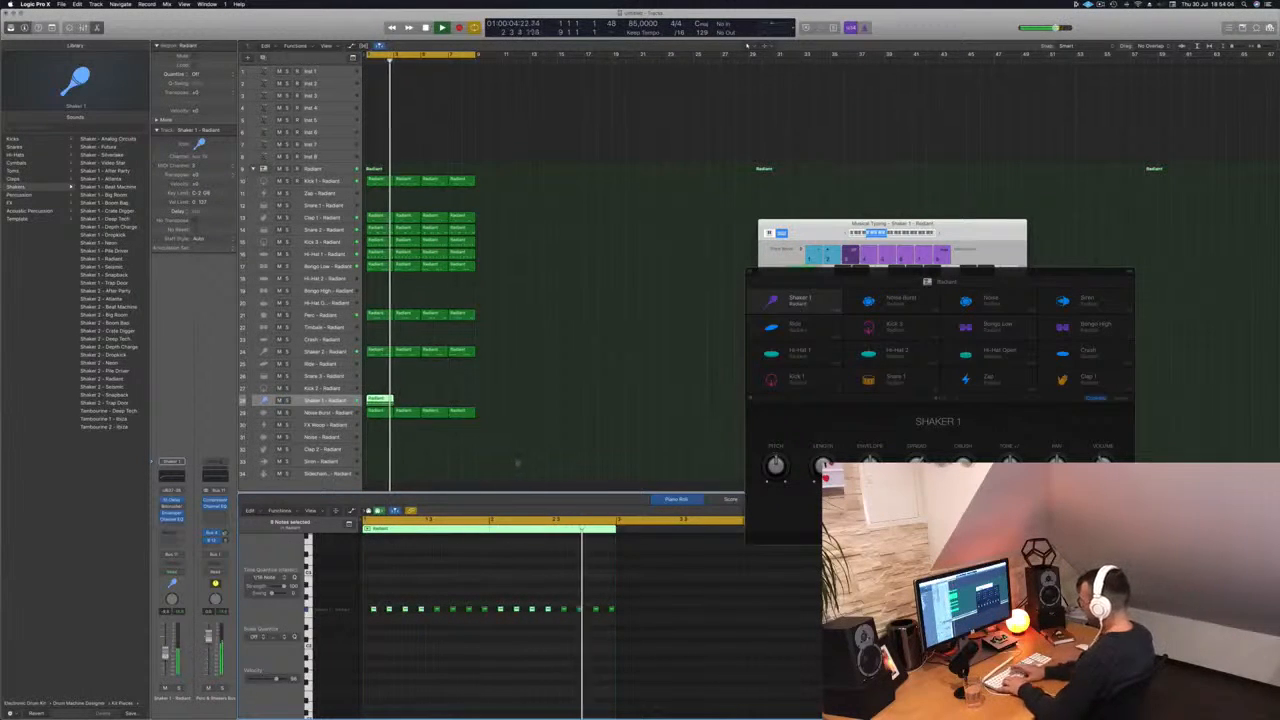
- Copy the two-bar Shaker 1 region repeatedly so it runs through bar 8
{"action": "left_click_drag", "start_coordinate": [378, 399], "coordinate": [420, 398]}
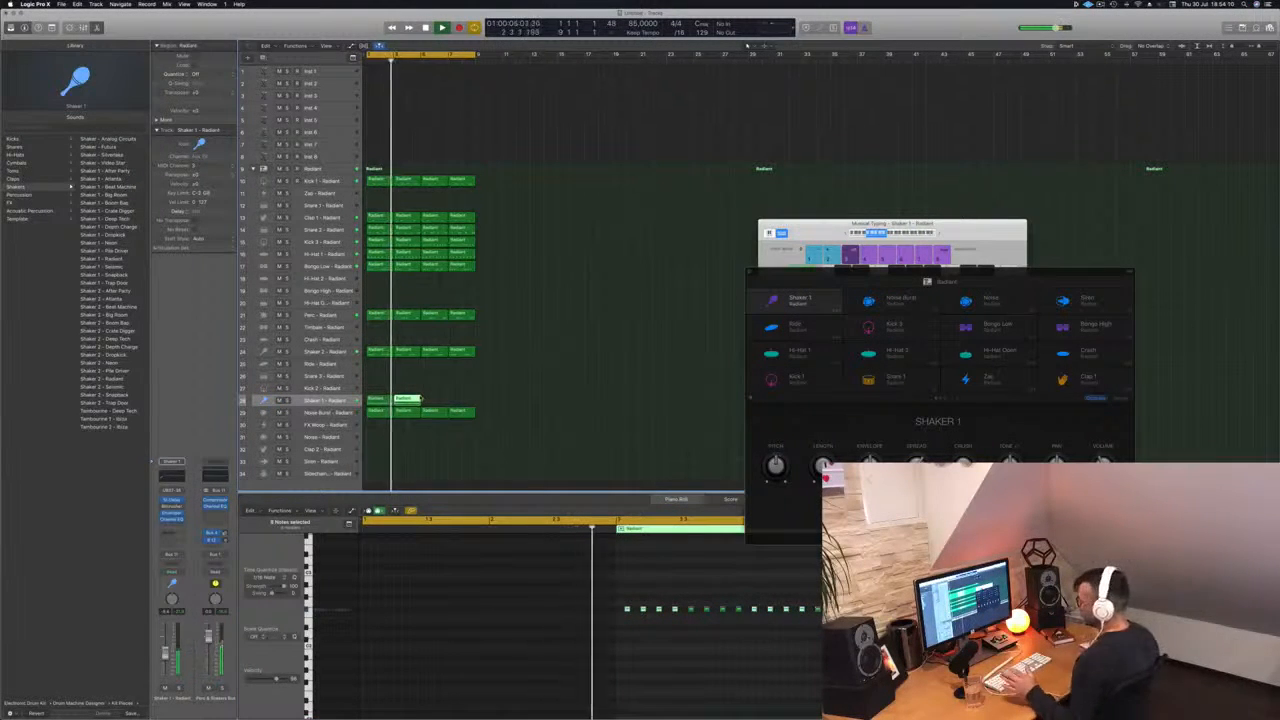
{"action": "left_click", "coordinate": [373, 399], "text": "shift"}
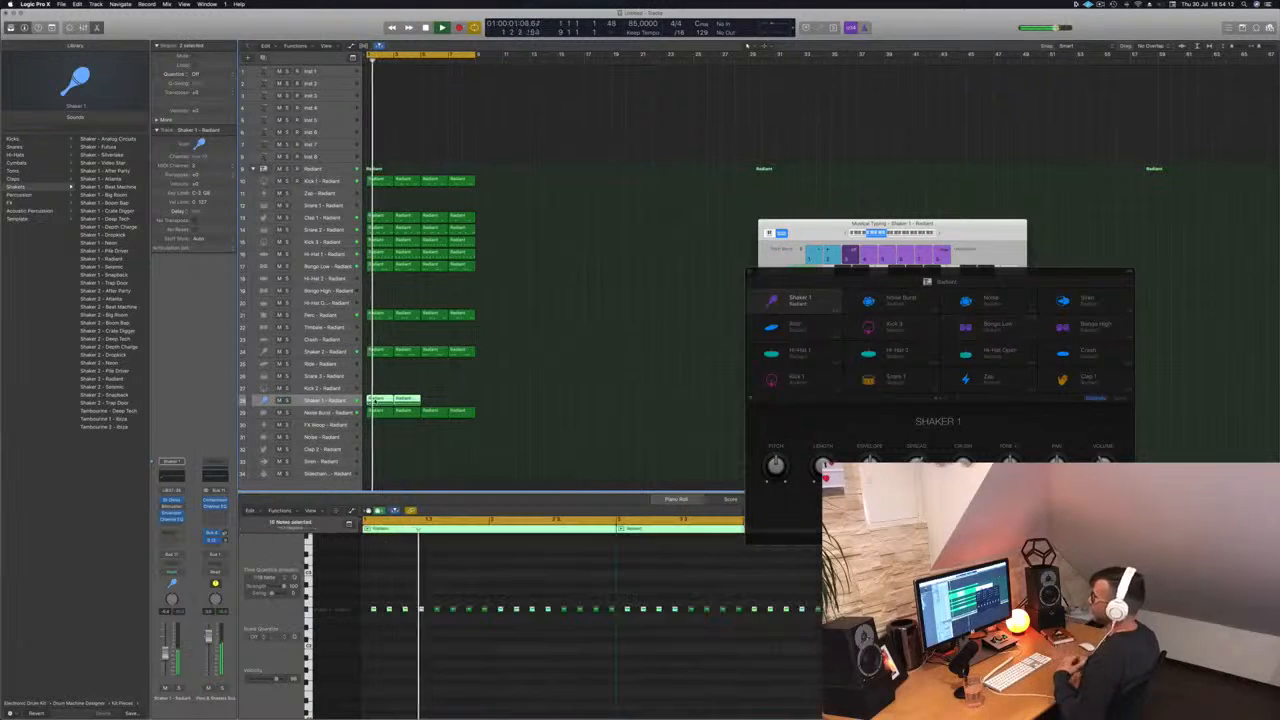
{"action": "left_click_drag", "start_coordinate": [375, 400], "coordinate": [428, 400]}
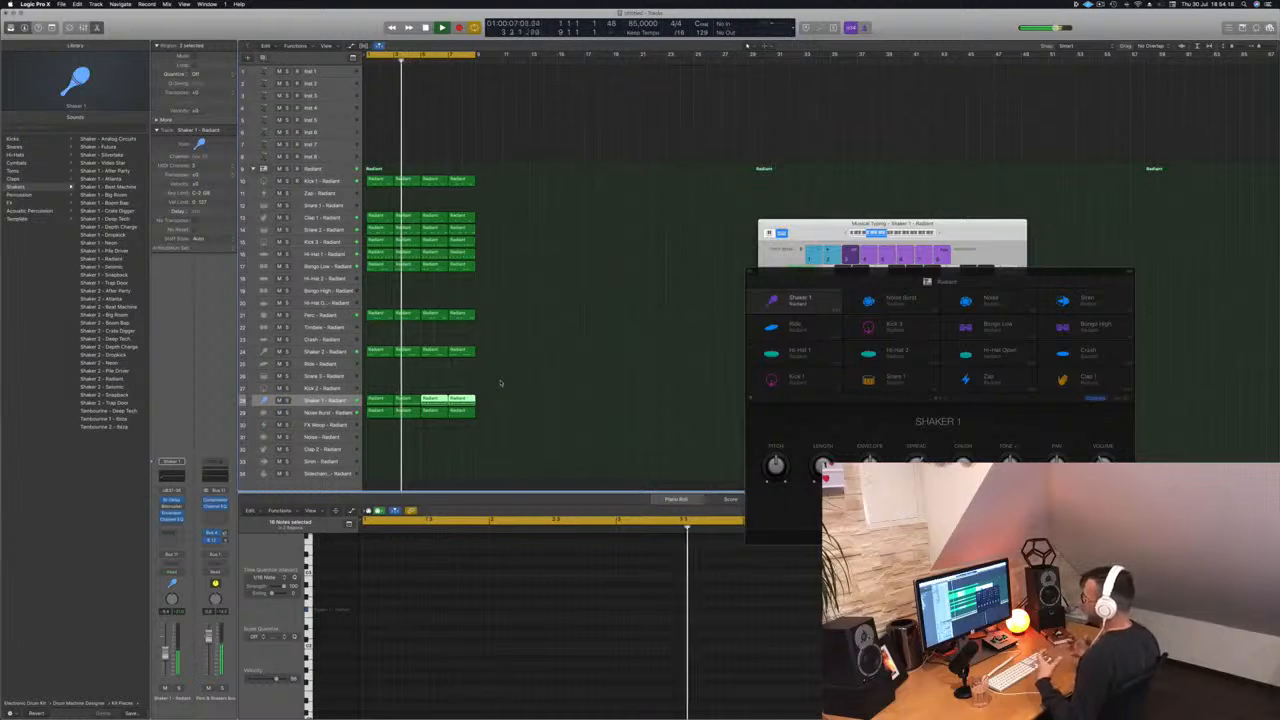
{"action": "left_click", "coordinate": [500, 382]}
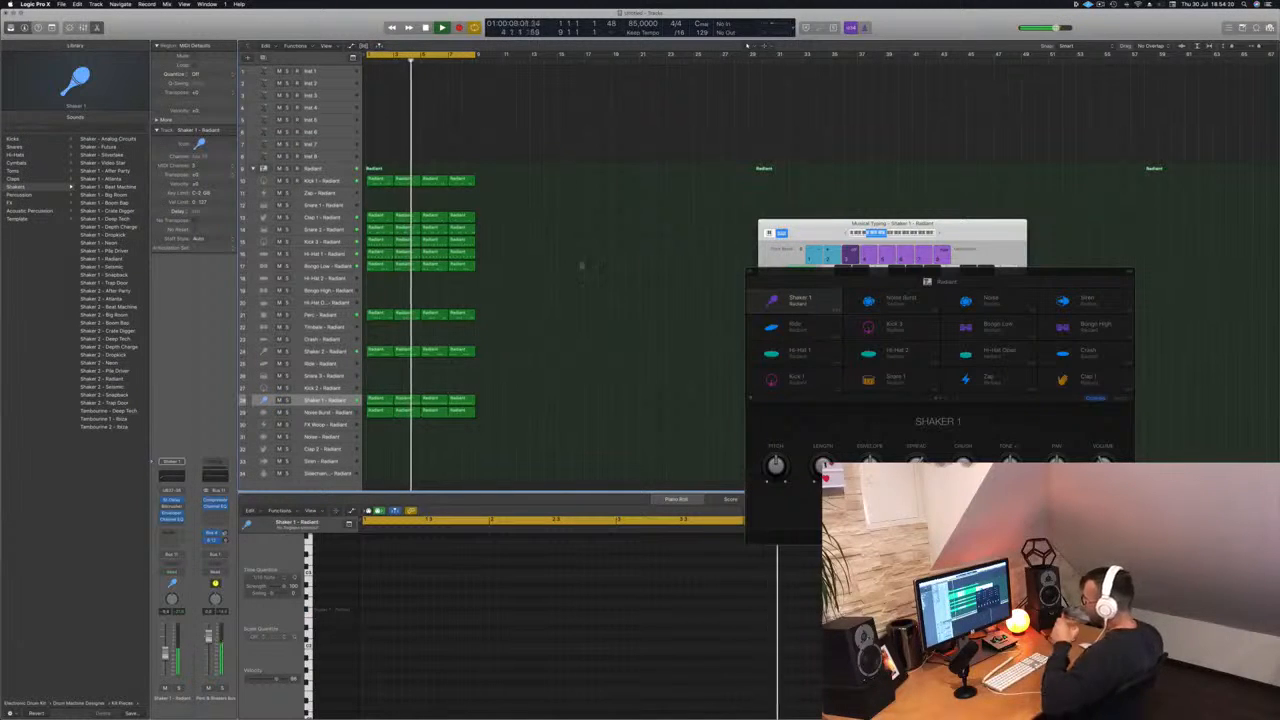
- Repeat all drum regions through bar 32 and extend the cycle range to 32 bars
{"action": "left_click", "coordinate": [326, 72]}
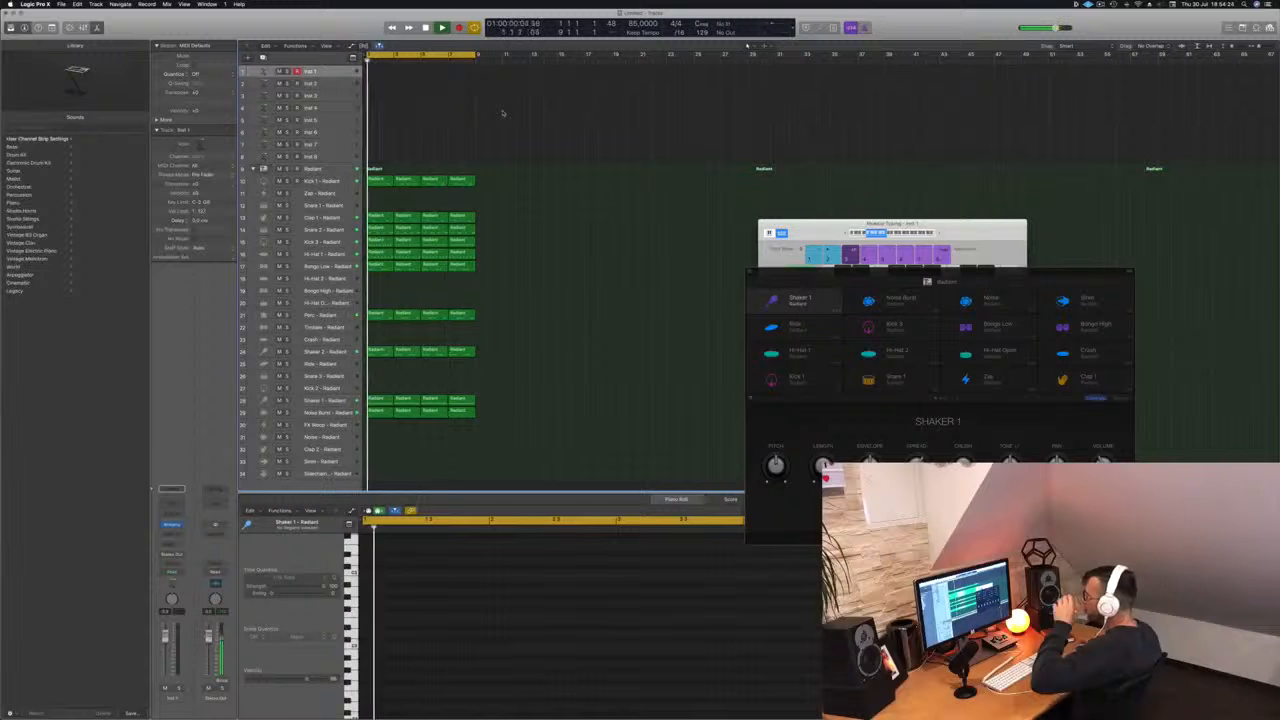
{"action": "key", "text": "ctrl+super+r"}
{"action": "key", "text": "ctrl+super+r"}
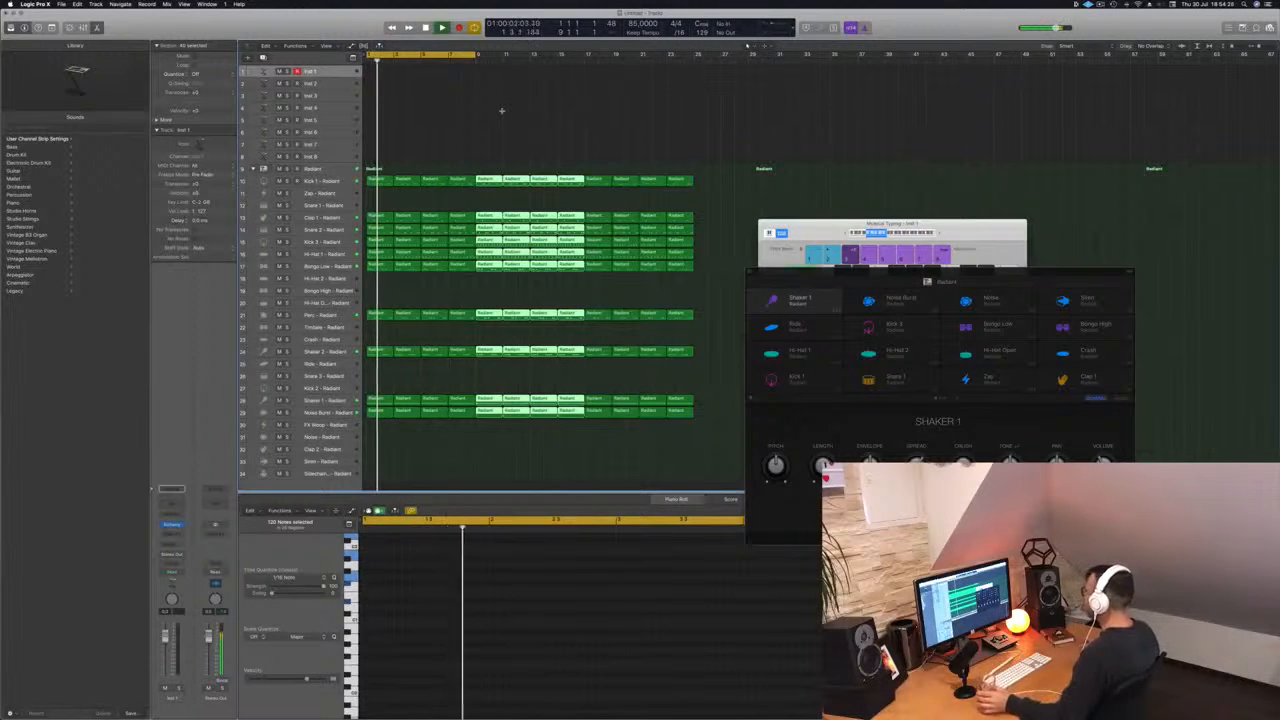
{"action": "key", "text": "super+r"}
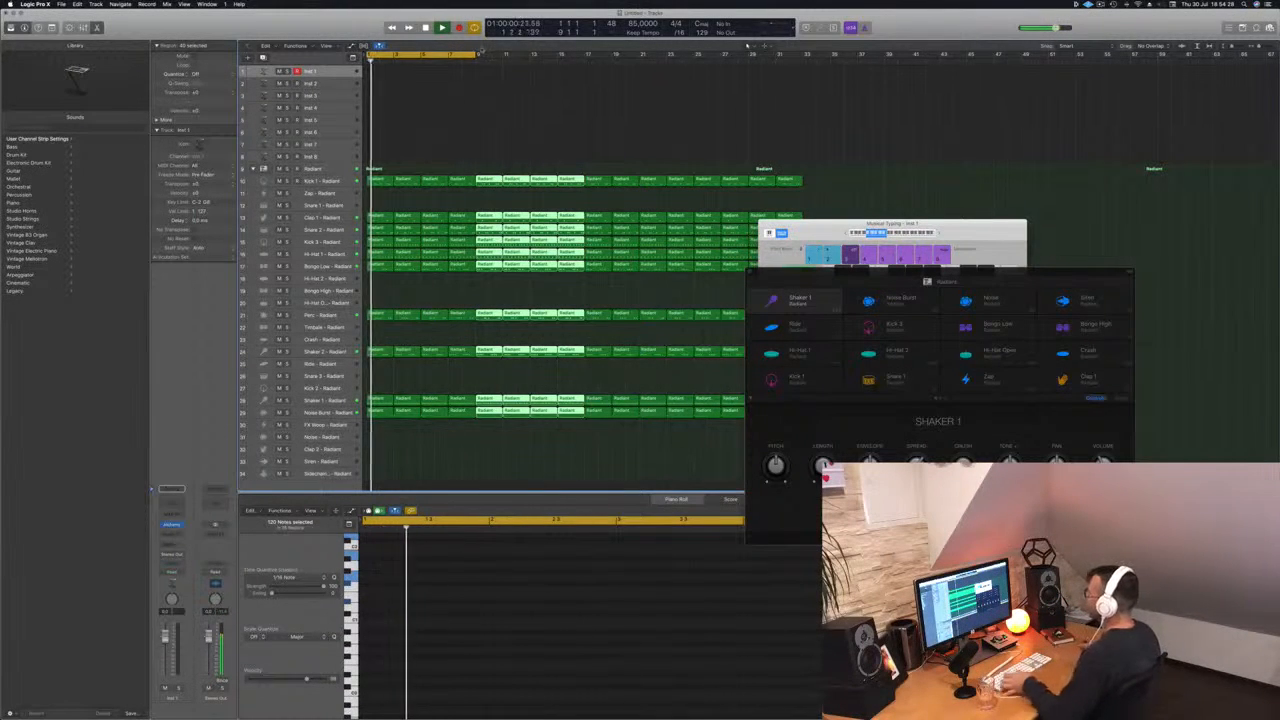
{"action": "left_click_drag", "start_coordinate": [476, 53], "coordinate": [804, 82]}
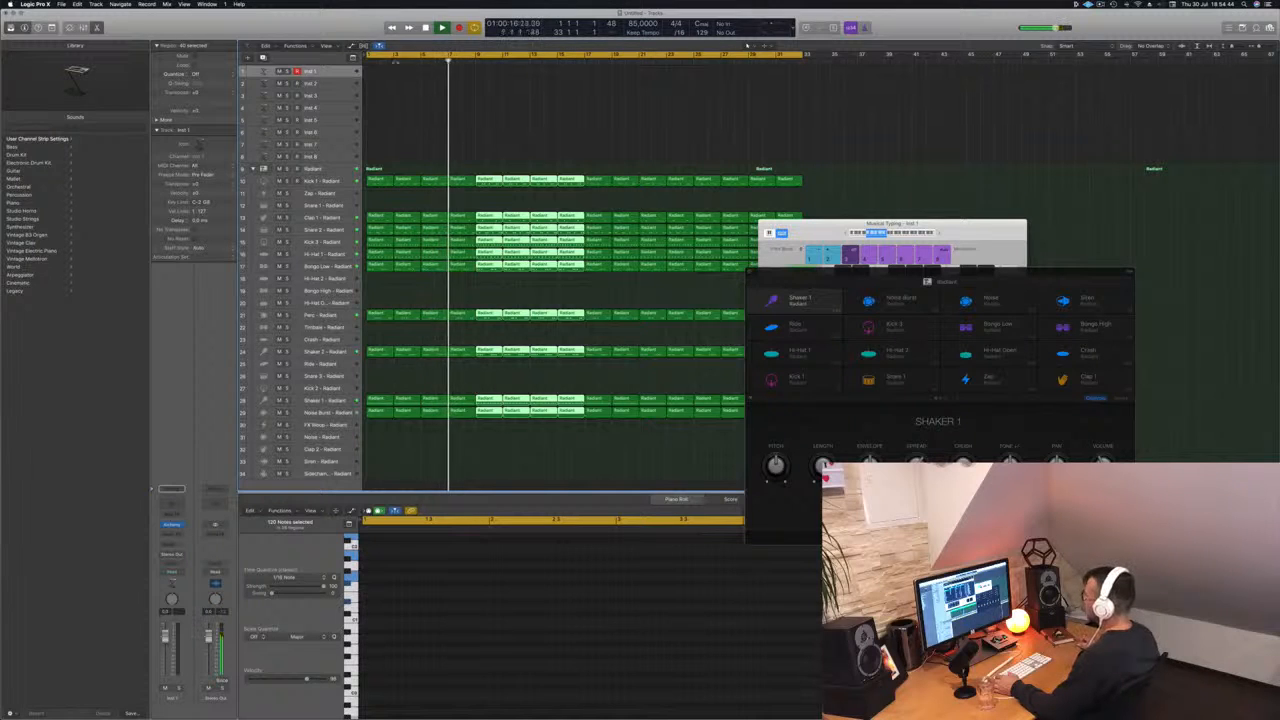
{"action": "left_click", "coordinate": [680, 140]}
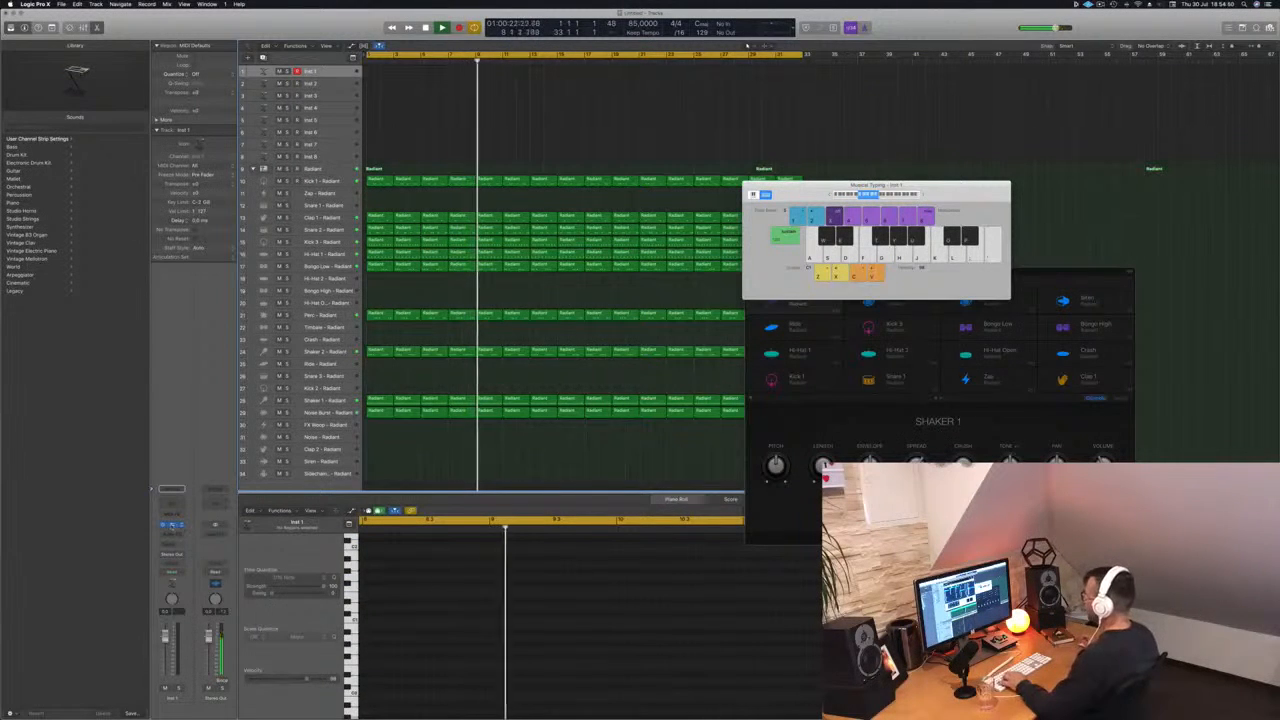
- Open the Alchemy synth on the Inst 1 track and filter its presets to the Bass category with the Phat timbre
{"action": "left_click", "coordinate": [171, 524]}
{"action": "left_click_drag", "start_coordinate": [385, 32], "coordinate": [675, 86]}
{"action": "left_click", "coordinate": [317, 158]}
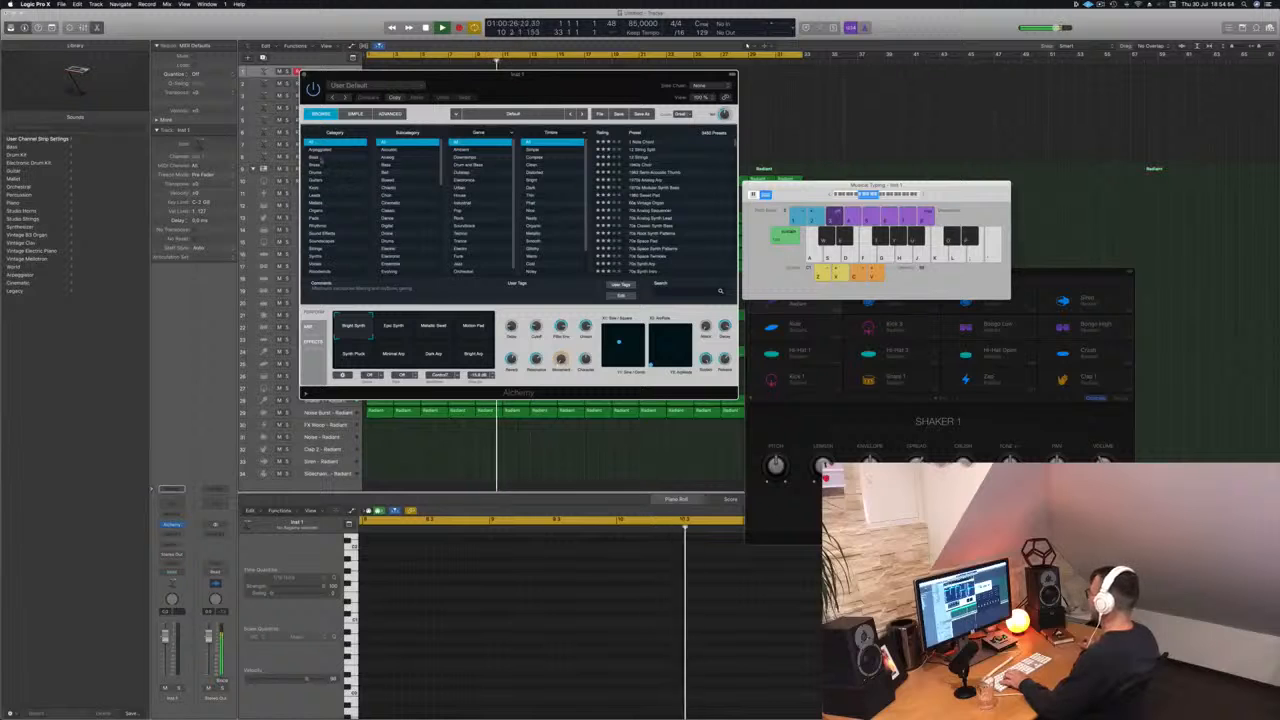
{"action": "scroll", "coordinate": [686, 216], "scroll_direction": "down", "scroll_amount": 10}
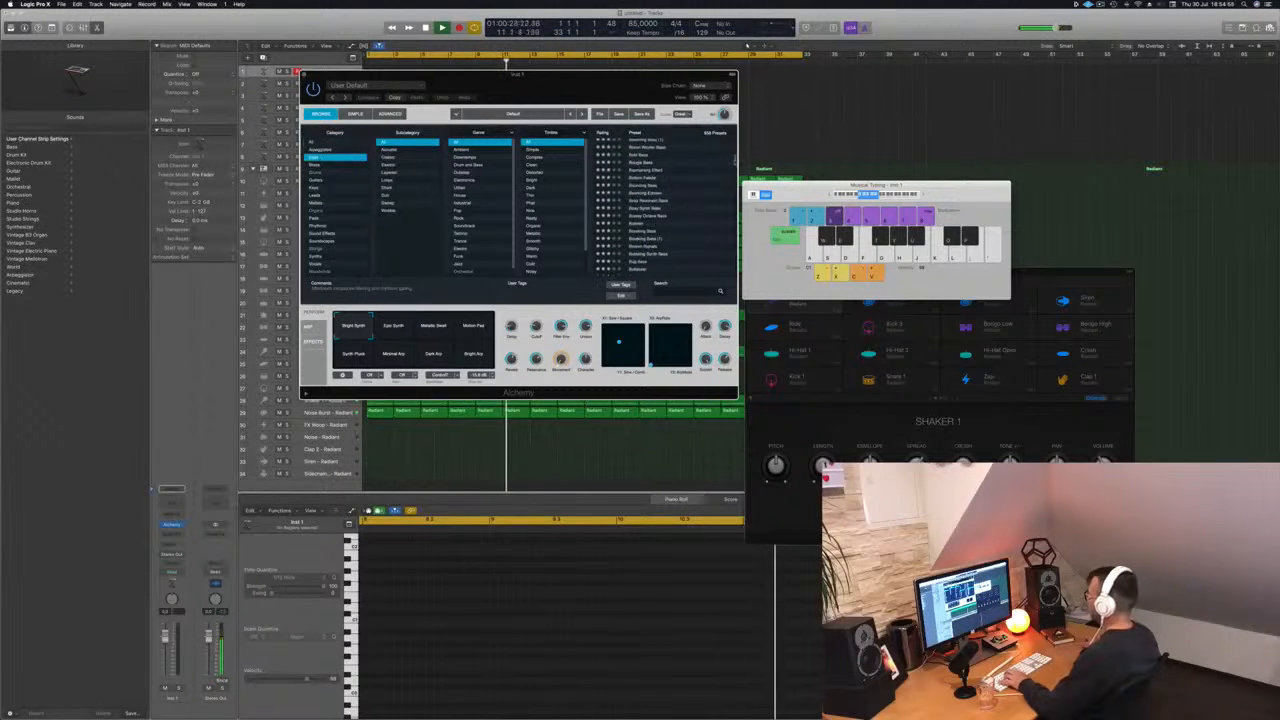
{"action": "scroll", "coordinate": [719, 229], "scroll_direction": "down", "scroll_amount": 10}
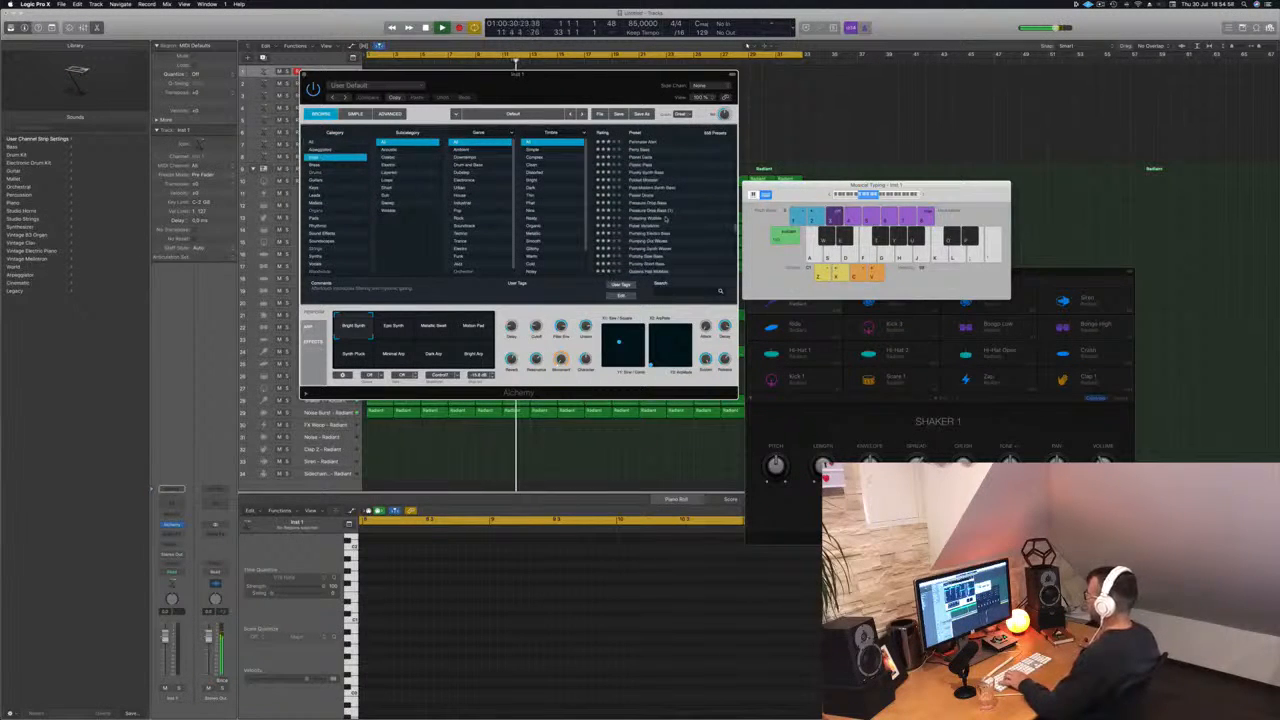
{"action": "scroll", "coordinate": [563, 215], "scroll_direction": "down", "scroll_amount": 2}
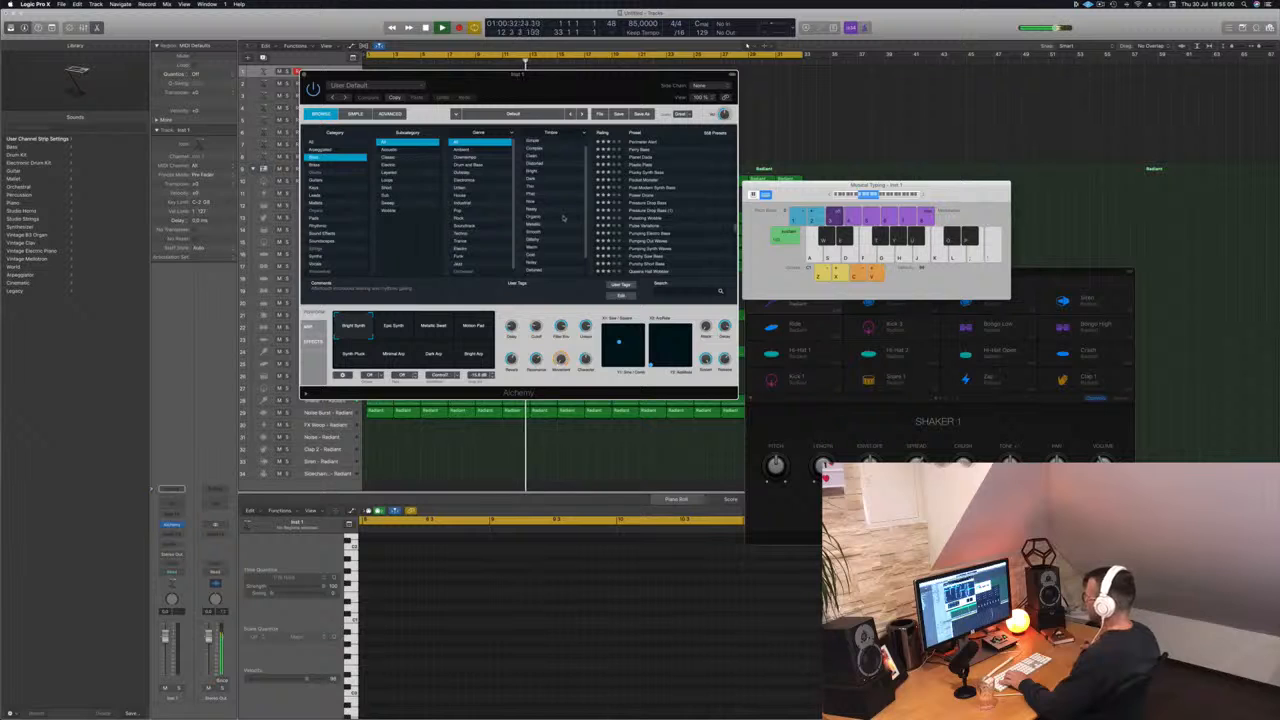
{"action": "scroll", "coordinate": [563, 220], "scroll_direction": "up", "scroll_amount": 2}
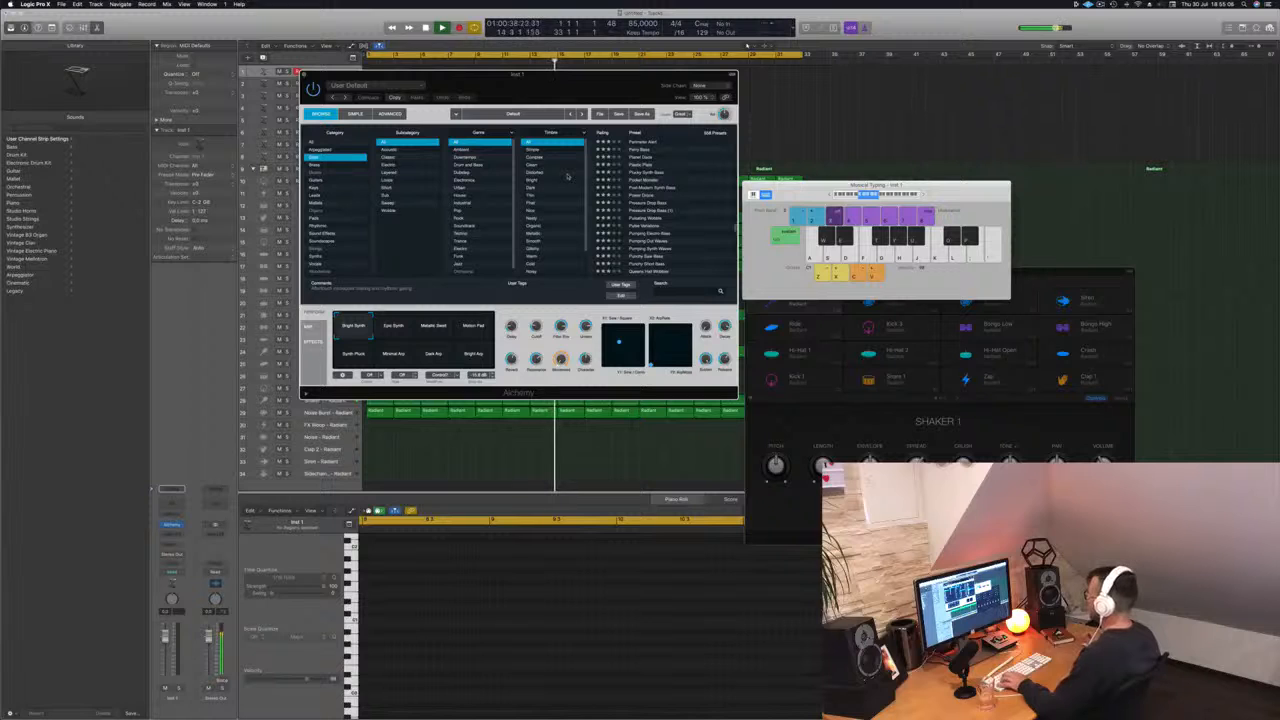
{"action": "left_click", "coordinate": [542, 203]}
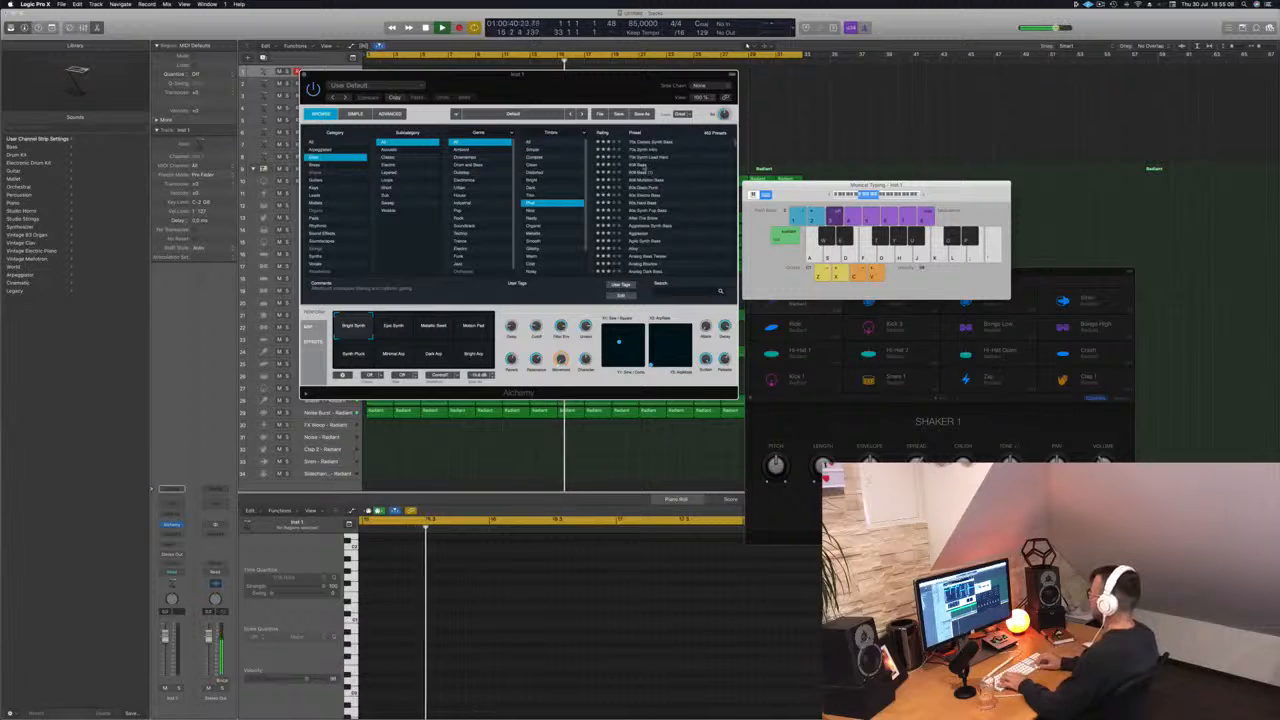
- Audition the Banjo Reformer and Bass And Lead presets and lower the instrument track's volume
{"action": "left_click", "coordinate": [642, 206]}
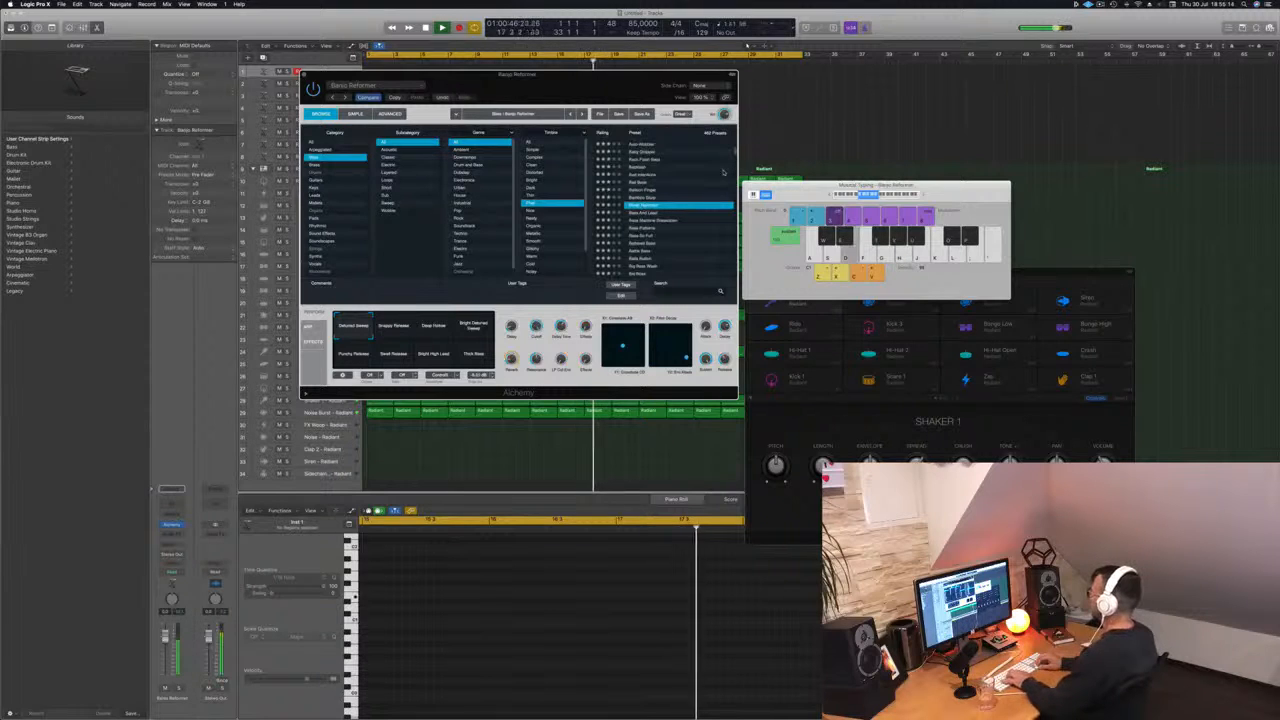
{"action": "left_click_drag", "start_coordinate": [760, 187], "coordinate": [747, 186]}
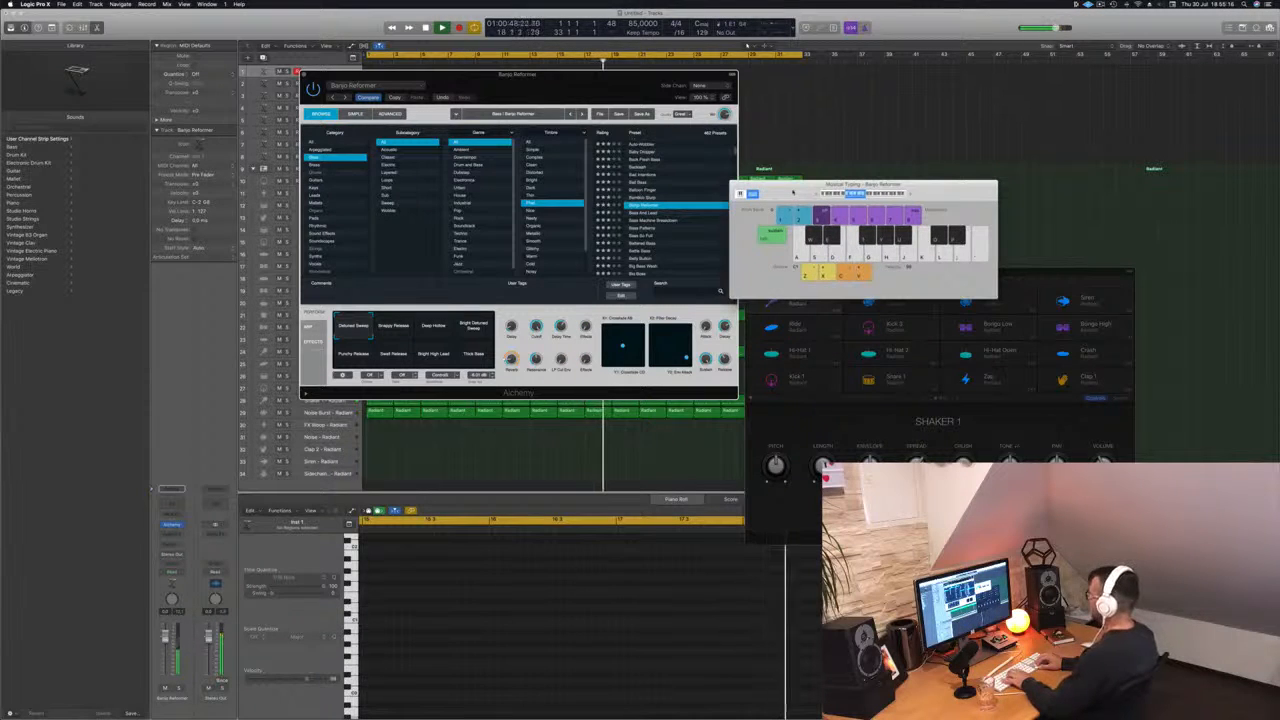
{"action": "left_click", "coordinate": [656, 214]}
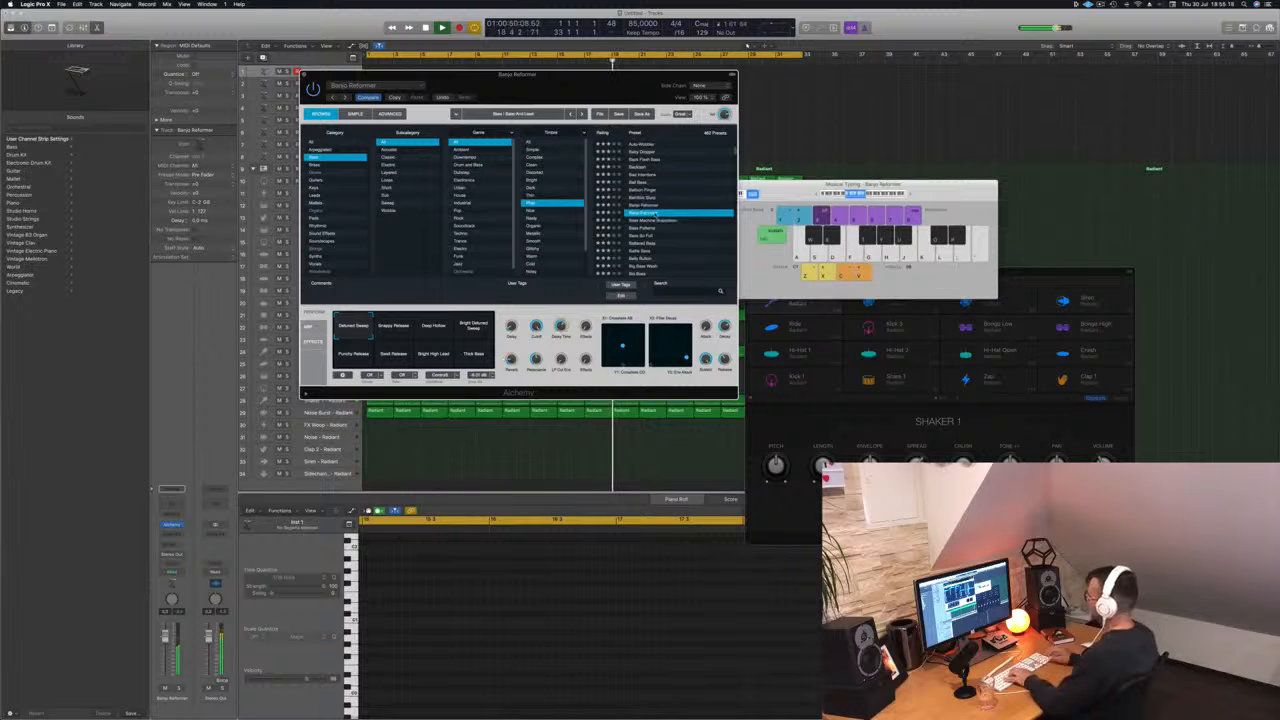
{"action": "left_click_drag", "start_coordinate": [165, 639], "coordinate": [165, 655]}
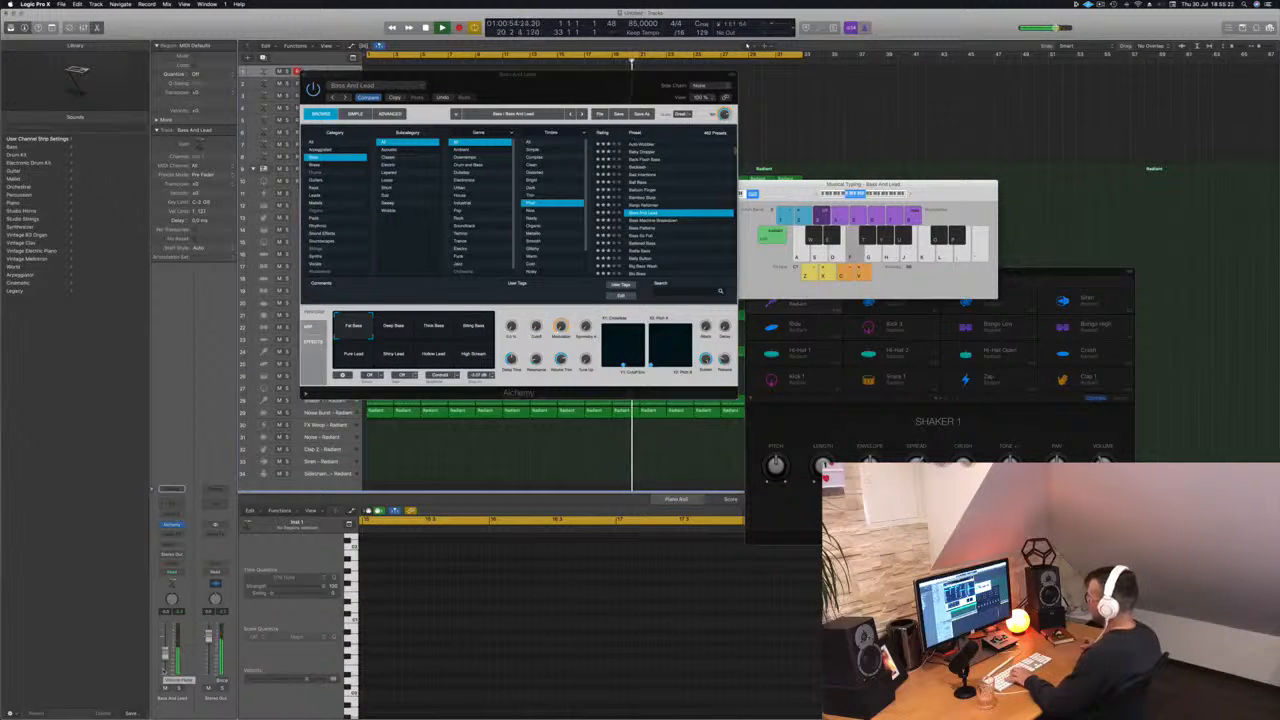
{"action": "key", "text": "a"}
{"action": "key", "text": "s"}
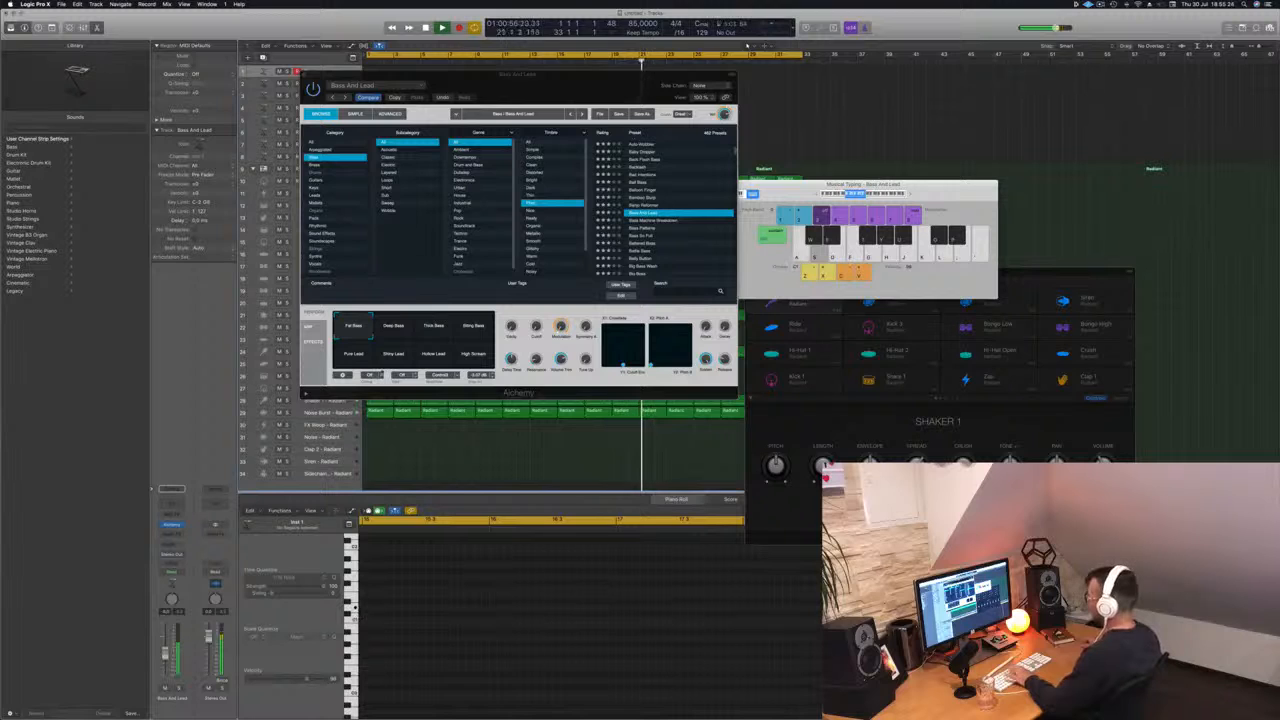
- Audition the Bass Machine Breakdown, Bass Patterns and Bass So Full presets by playing notes
{"action": "left_click", "coordinate": [658, 221]}
{"action": "key", "text": "Down"}
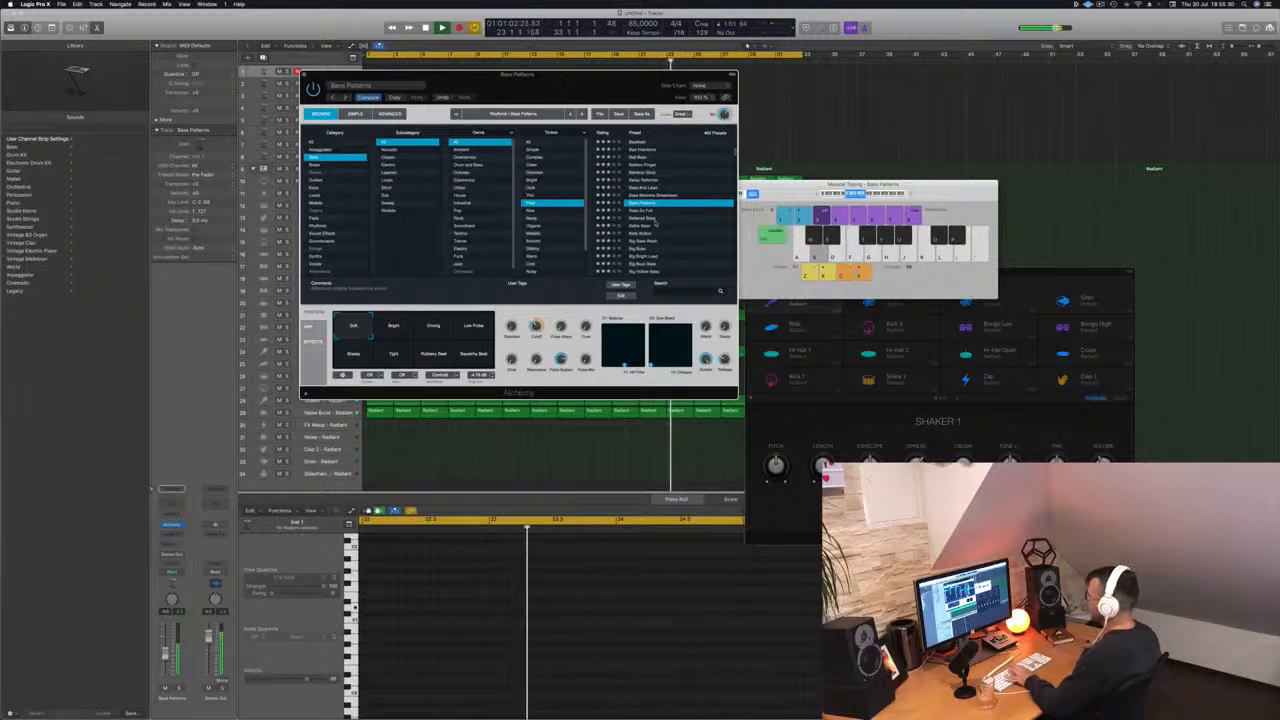
{"action": "key", "text": "f"}
{"action": "key", "text": "f"}
{"action": "left_click", "coordinate": [647, 212]}
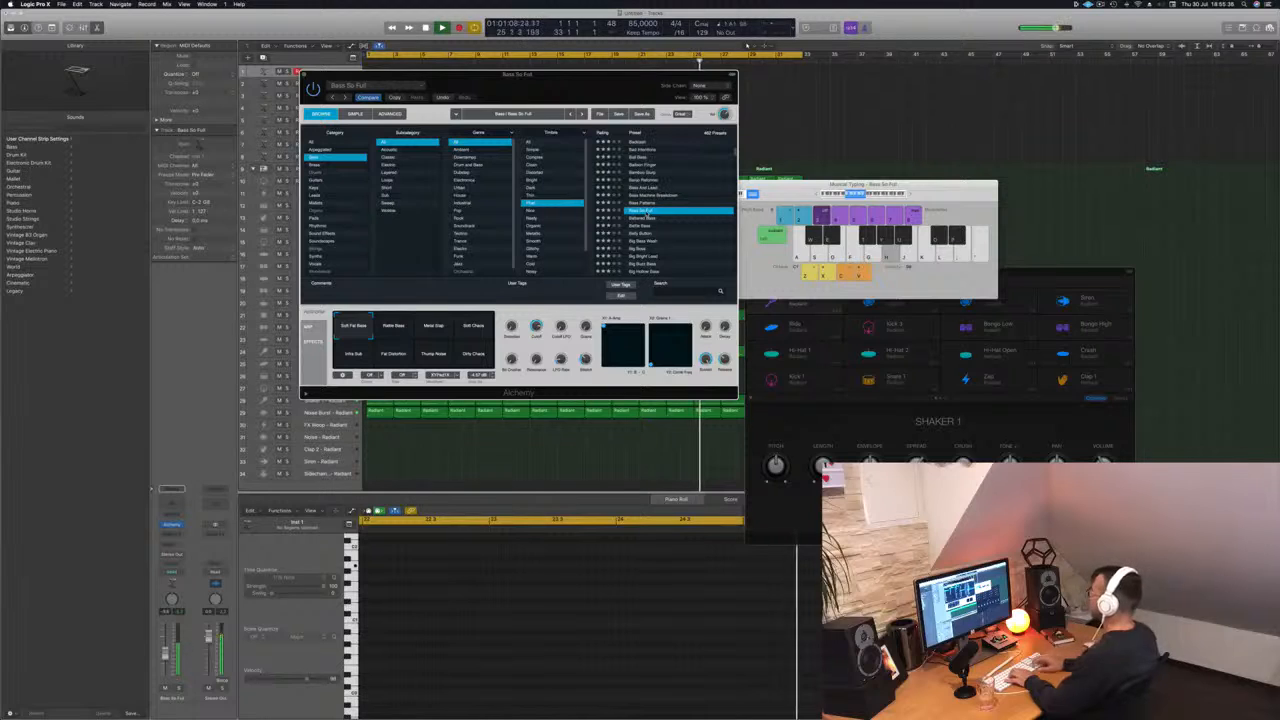
{"action": "key", "text": "g"}
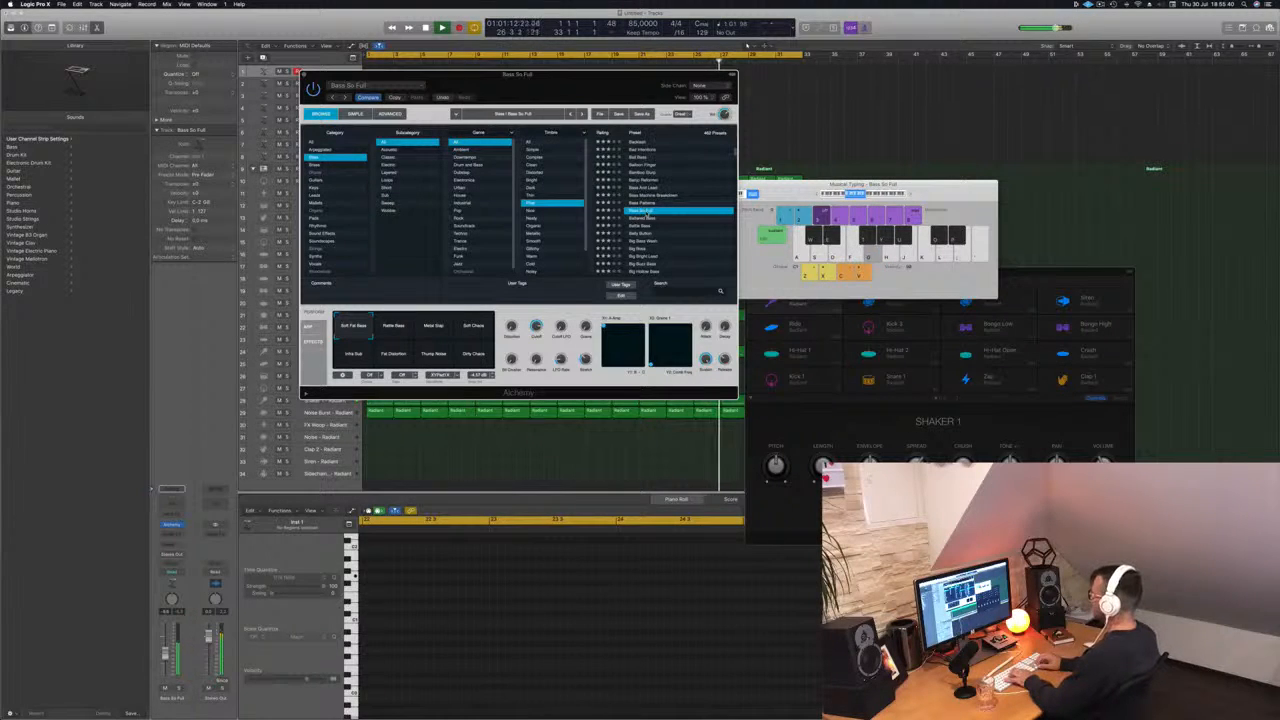
- Audition the performance variations of Bass So Full through Dirty Chaos, and load the Battered Bass preset
{"action": "left_click", "coordinate": [400, 330]}
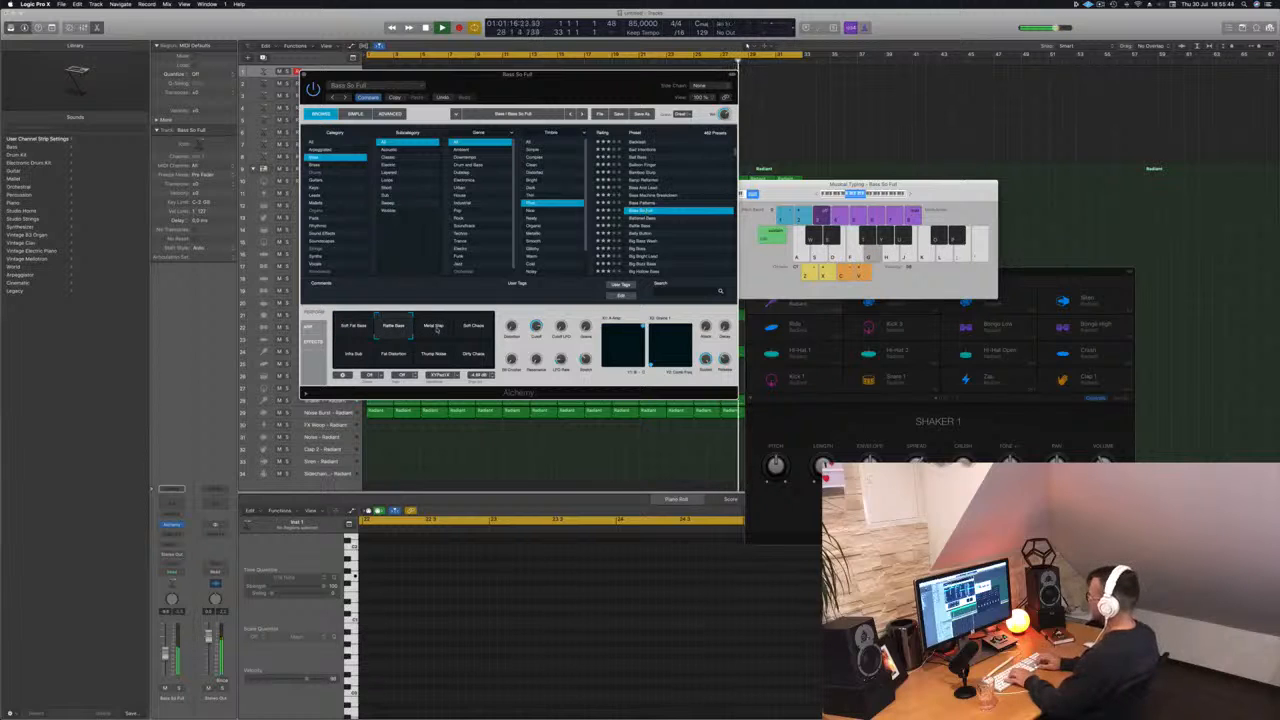
{"action": "left_click", "coordinate": [438, 330]}
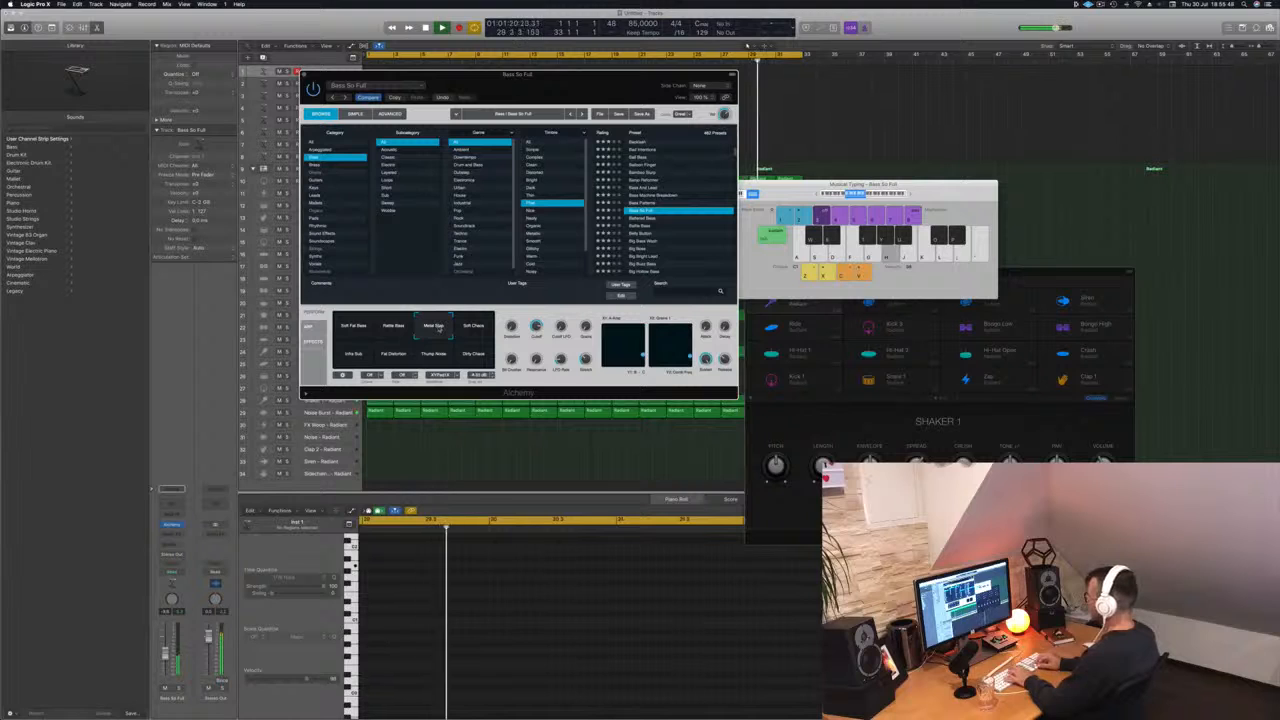
{"action": "left_click", "coordinate": [473, 328]}
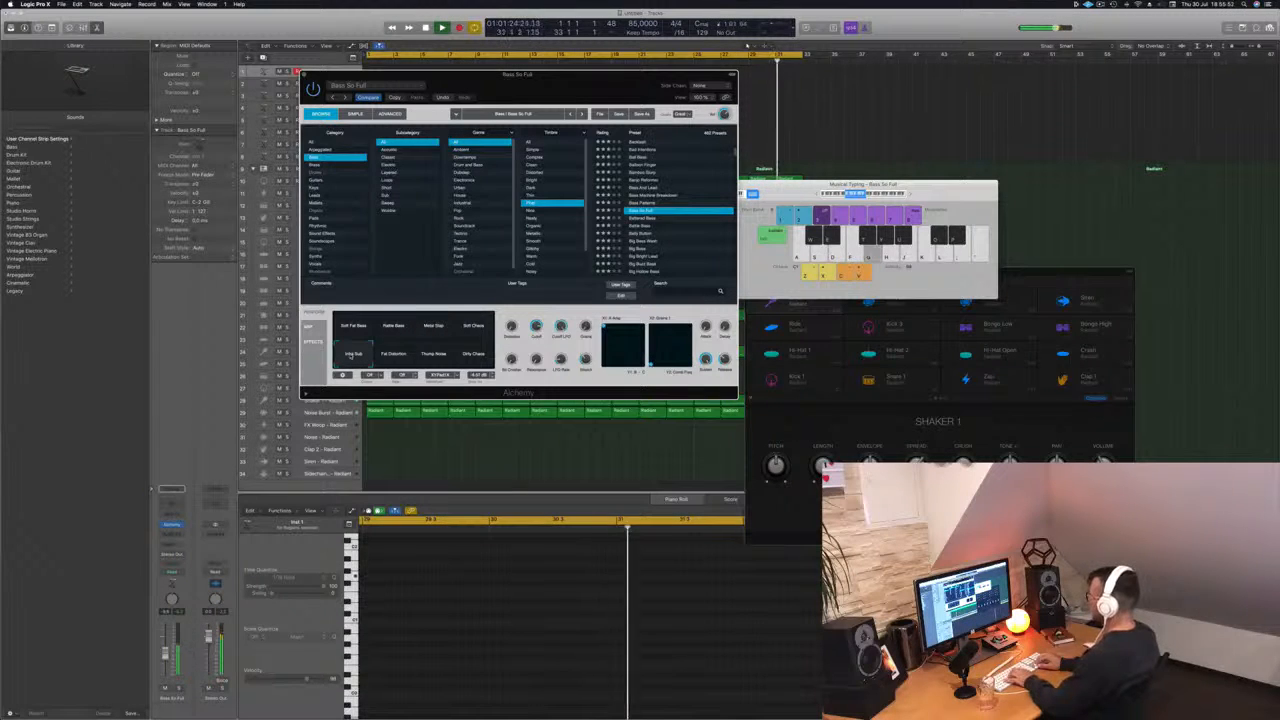
{"action": "left_click", "coordinate": [397, 357]}
{"action": "left_click", "coordinate": [433, 357]}
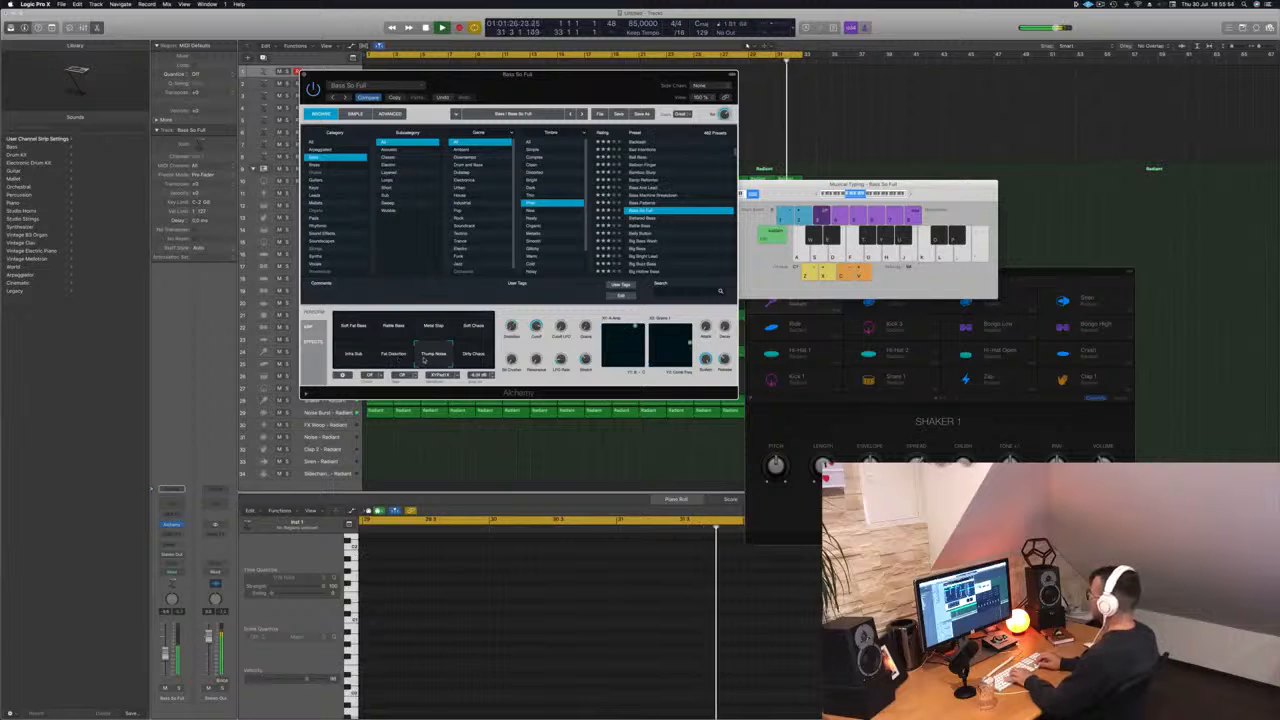
{"action": "left_click", "coordinate": [473, 357]}
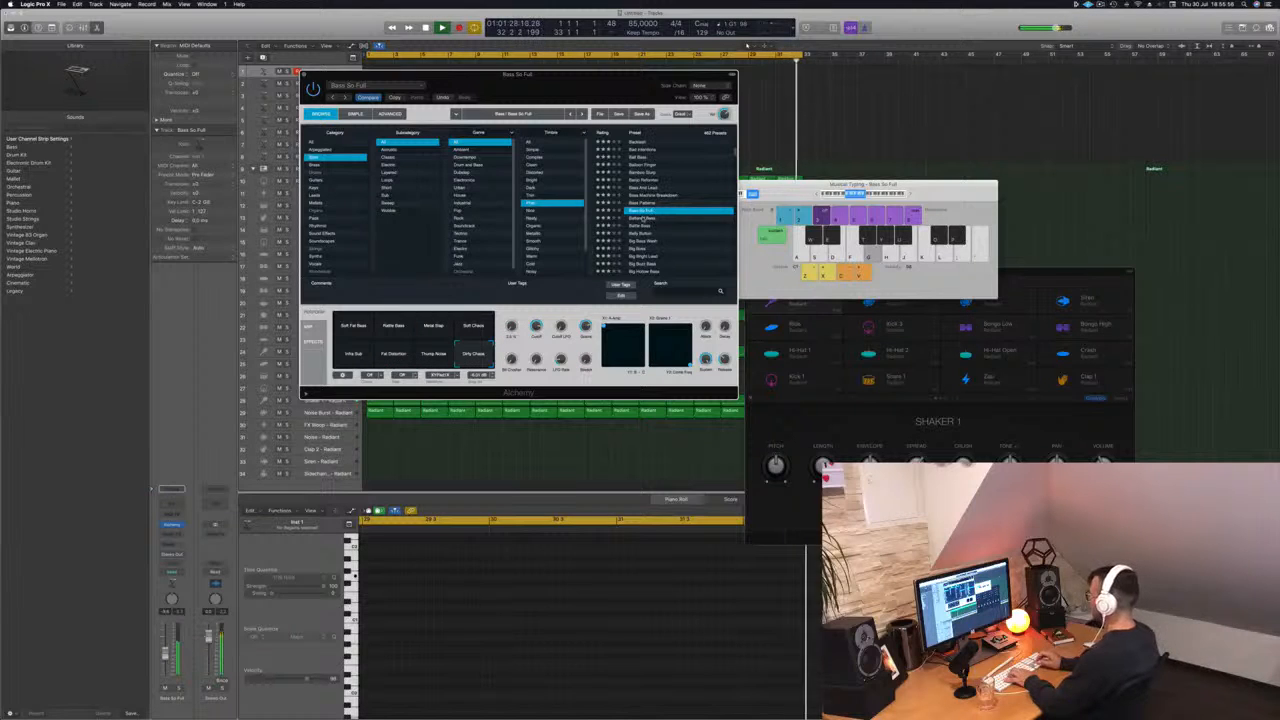
{"action": "key", "text": "Down"}
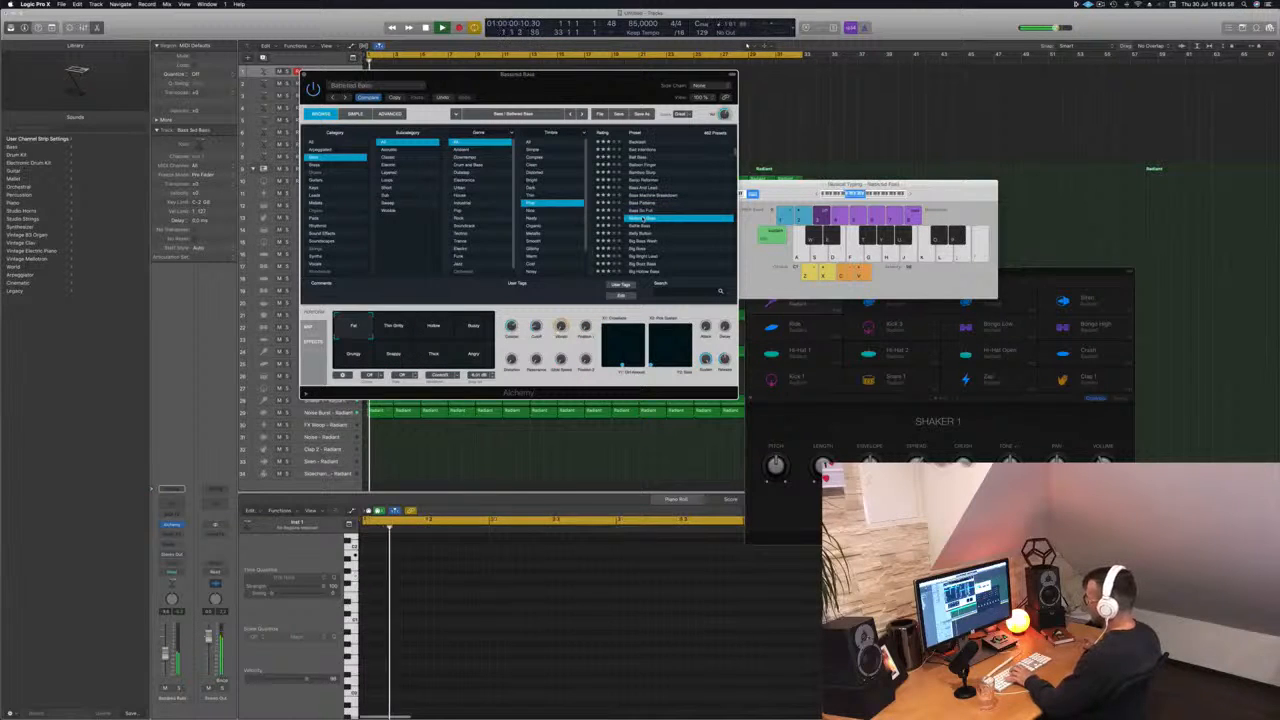
- Audition the bass presets from Battle Bass through Big Bass and Big Buzz Bass to Black Leather, one after another
{"action": "key", "text": "Down"}
{"action": "key", "text": "Down"}
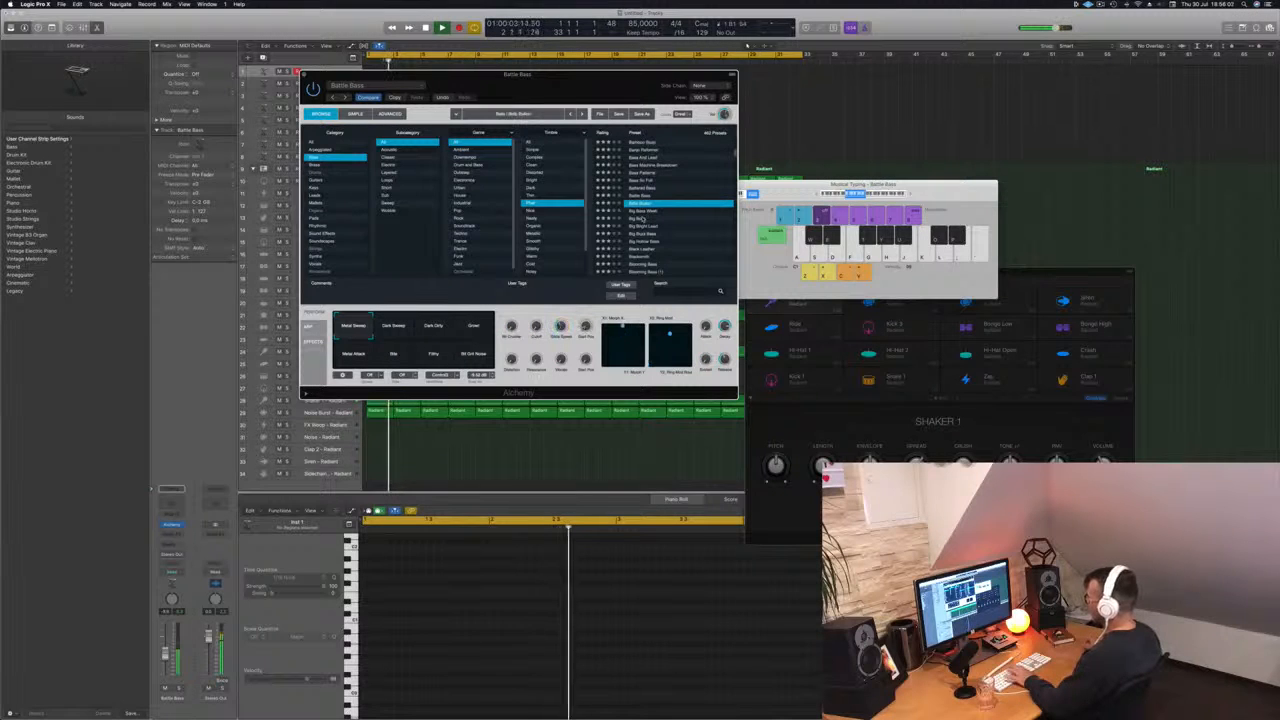
{"action": "key", "text": "Down"}
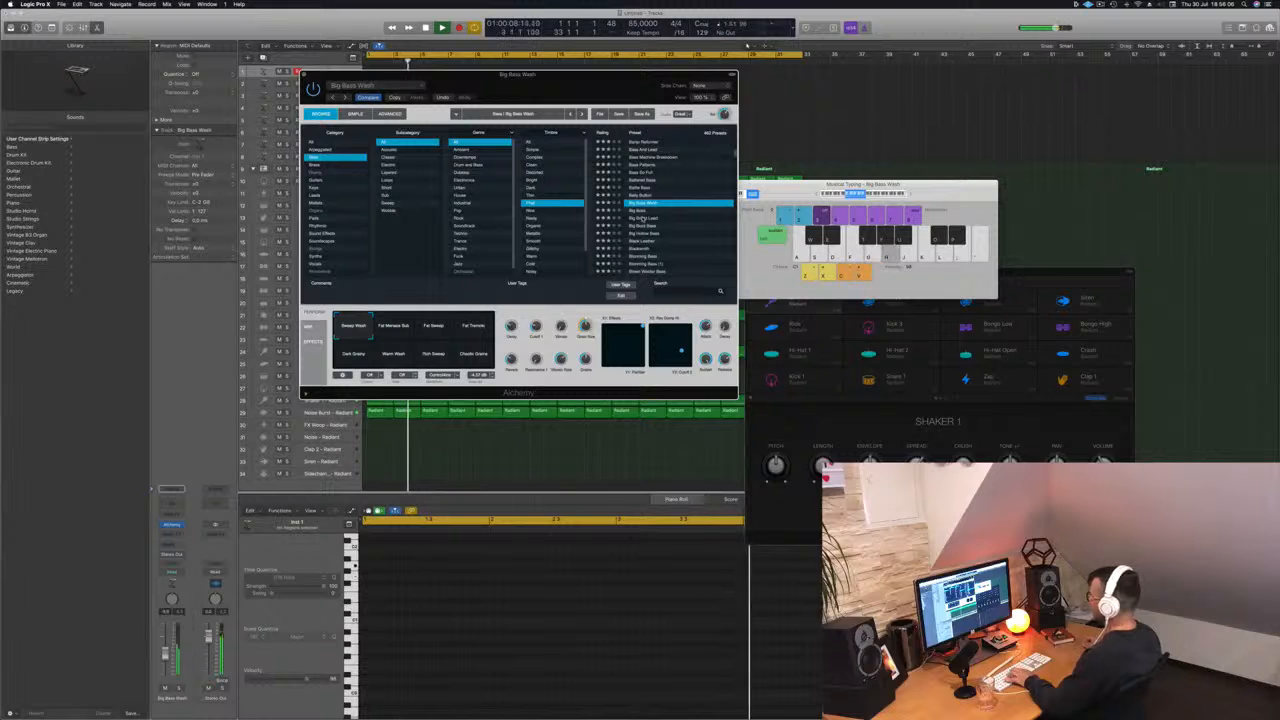
{"action": "key", "text": "Down"}
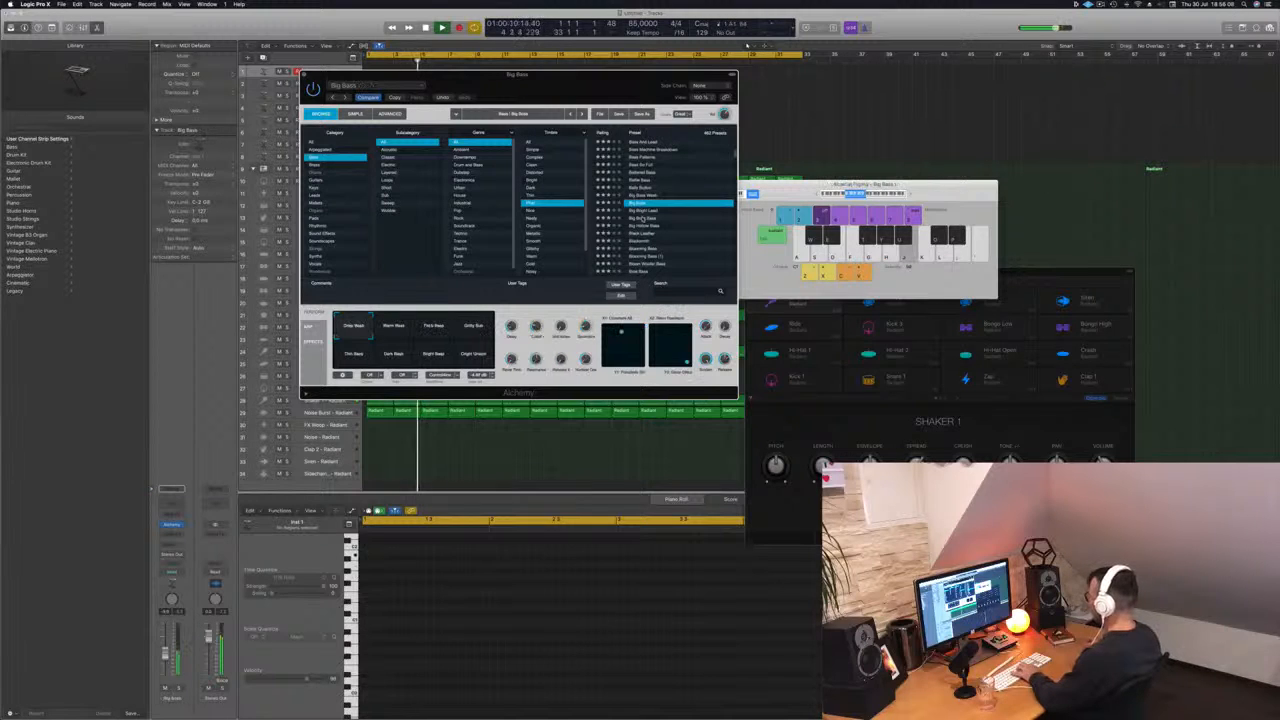
{"action": "key", "text": "Down"}
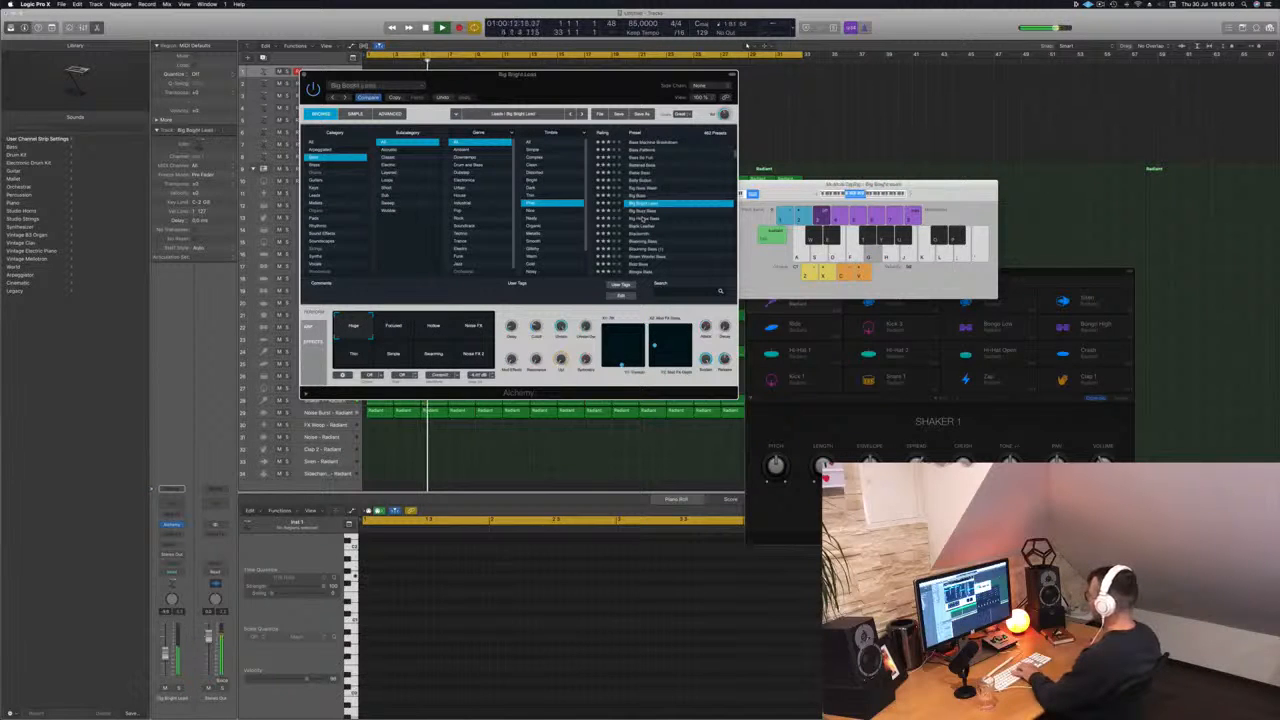
{"action": "key", "text": "Down"}
{"action": "key", "text": "Down"}
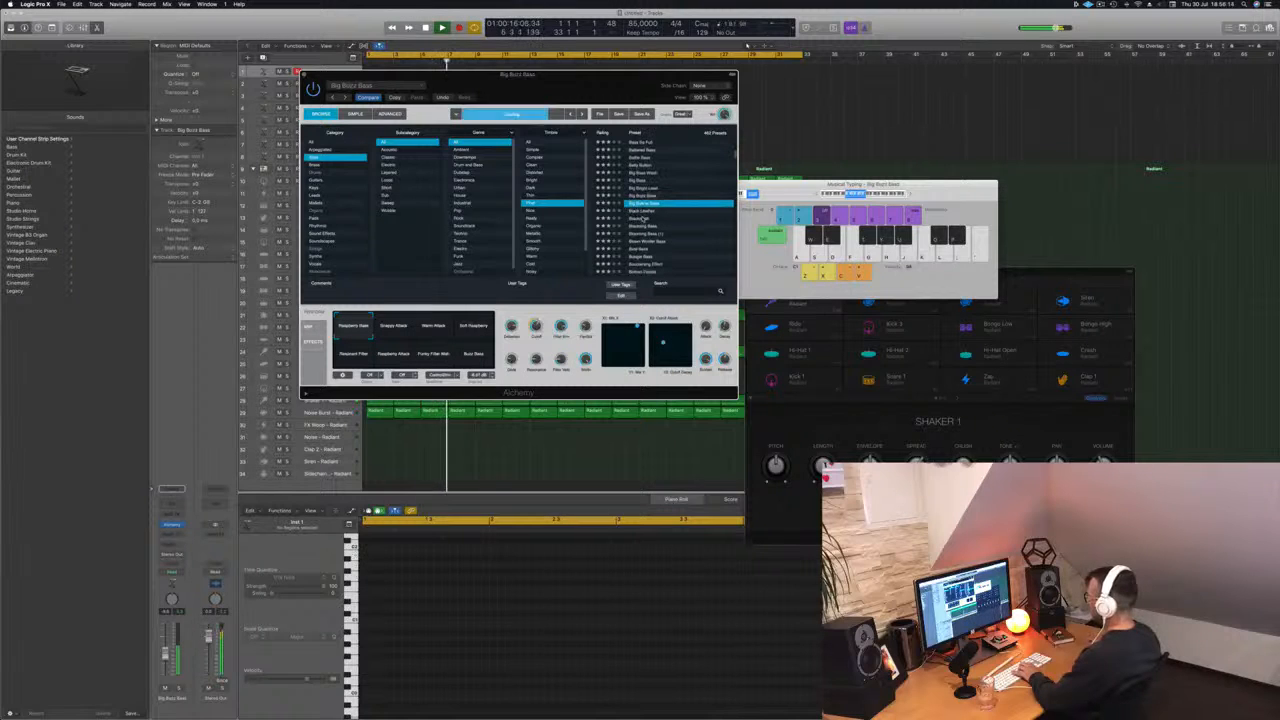
{"action": "key", "text": "Down"}
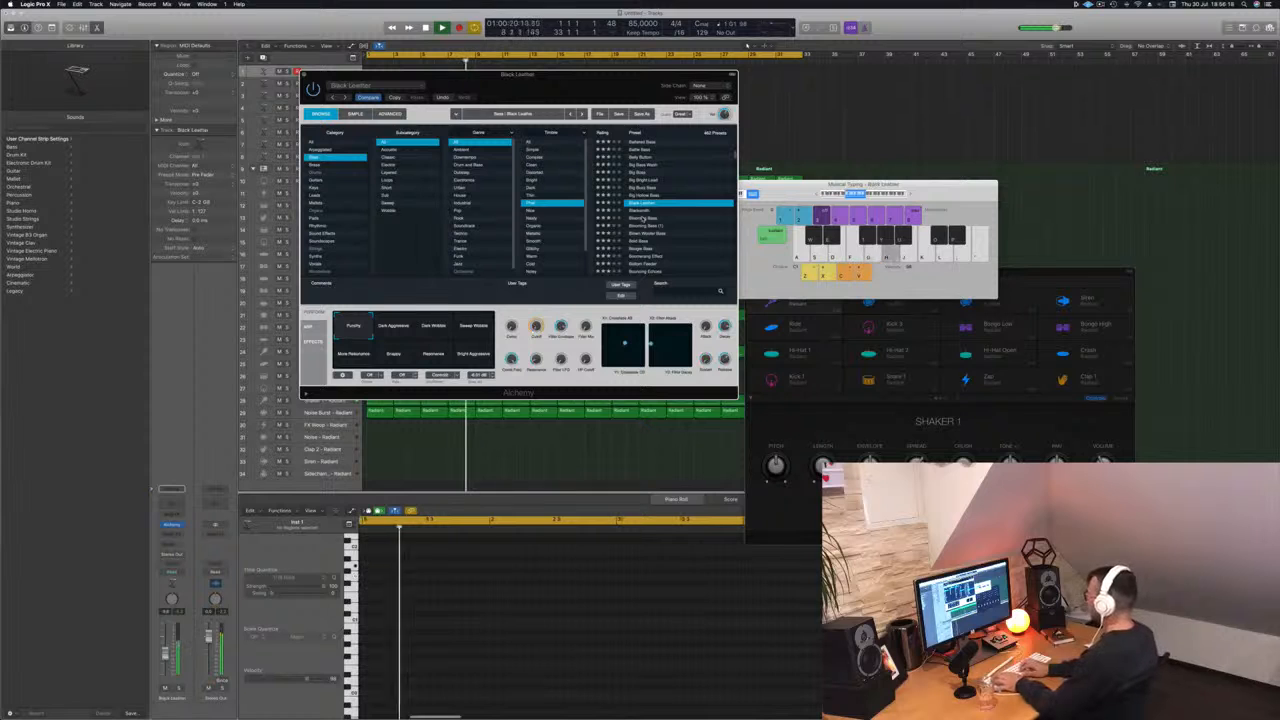
- Audition the Dark Wobble, Sweep Wobble and More Resonance performance variations of the Black Leather preset
{"action": "left_click", "coordinate": [435, 330]}
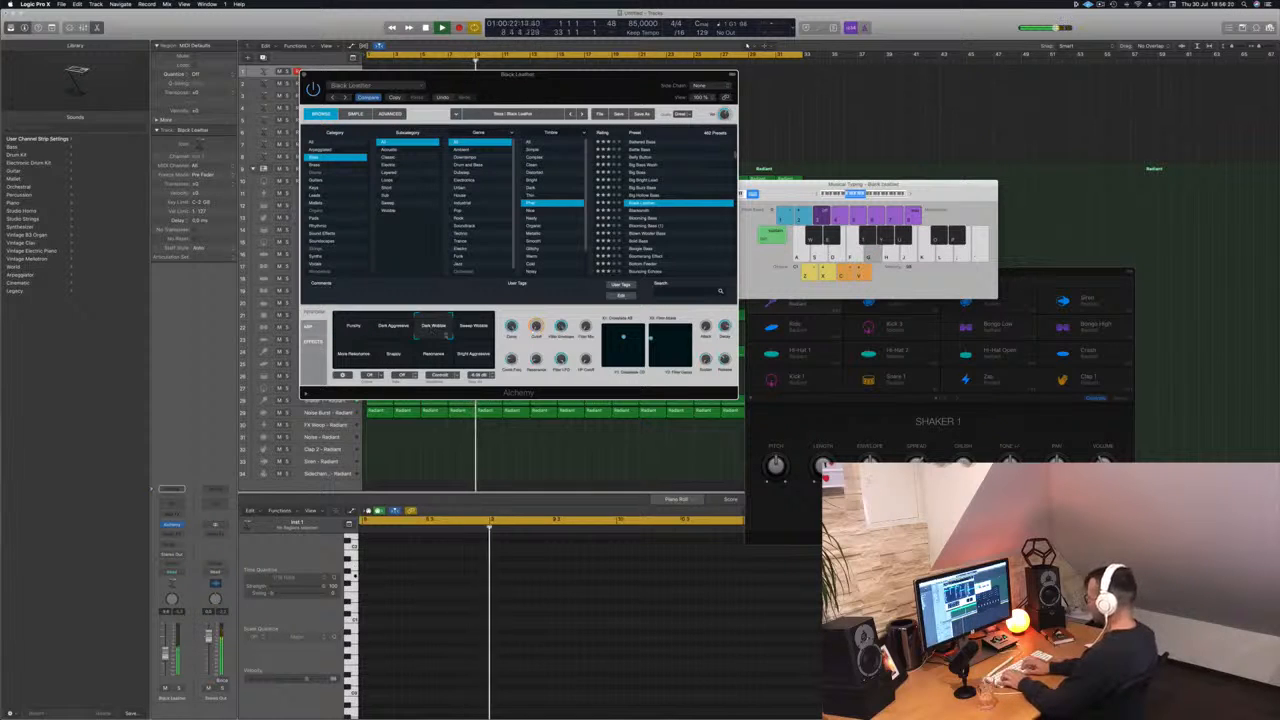
{"action": "left_click", "coordinate": [474, 331]}
{"action": "left_click", "coordinate": [370, 355]}
- Load the Blooming Bass preset, choose its Bright Delays variation and try out notes over the beat
{"action": "left_click", "coordinate": [645, 219]}
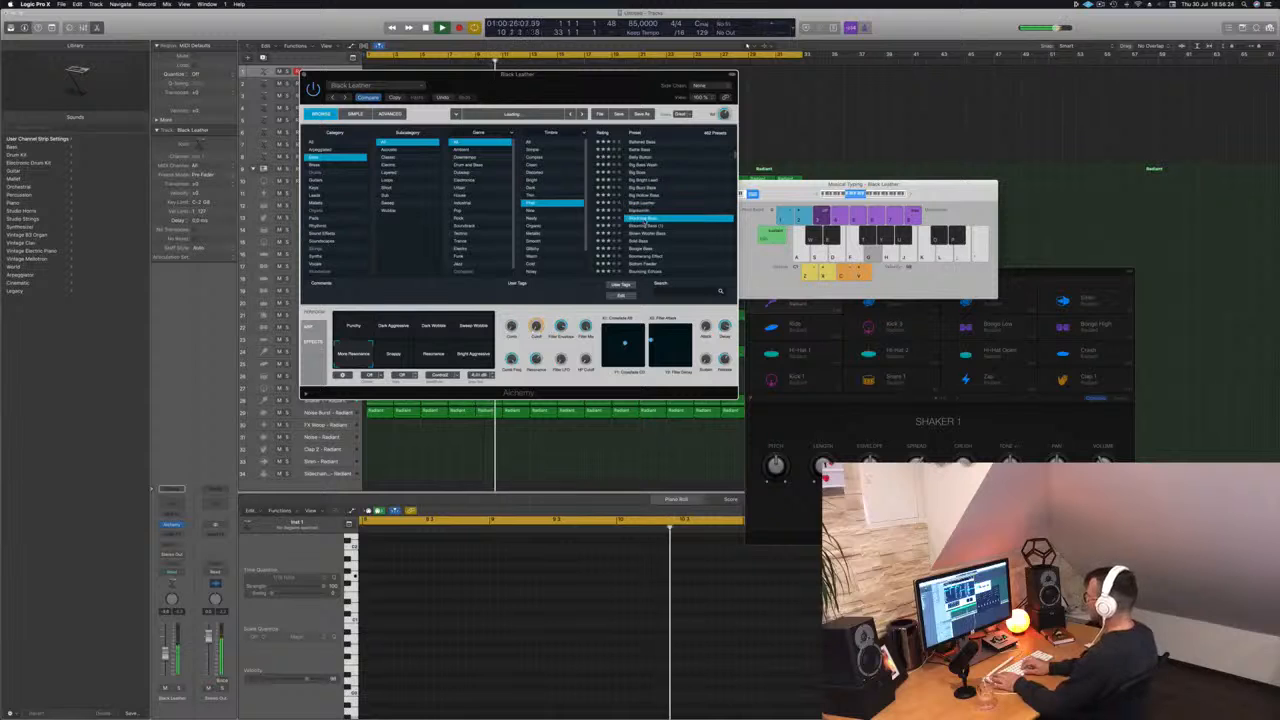
{"action": "key", "text": "j"}
{"action": "key", "text": "apostrophe"}
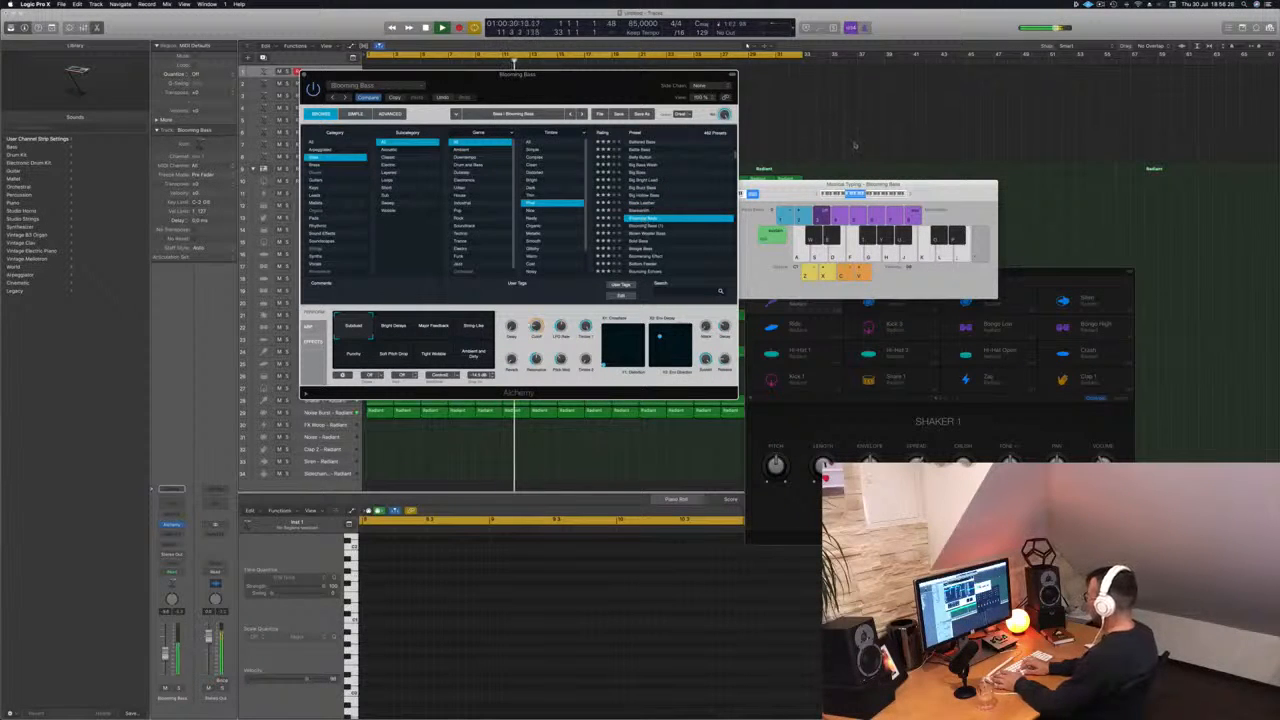
{"action": "left_click", "coordinate": [911, 195]}
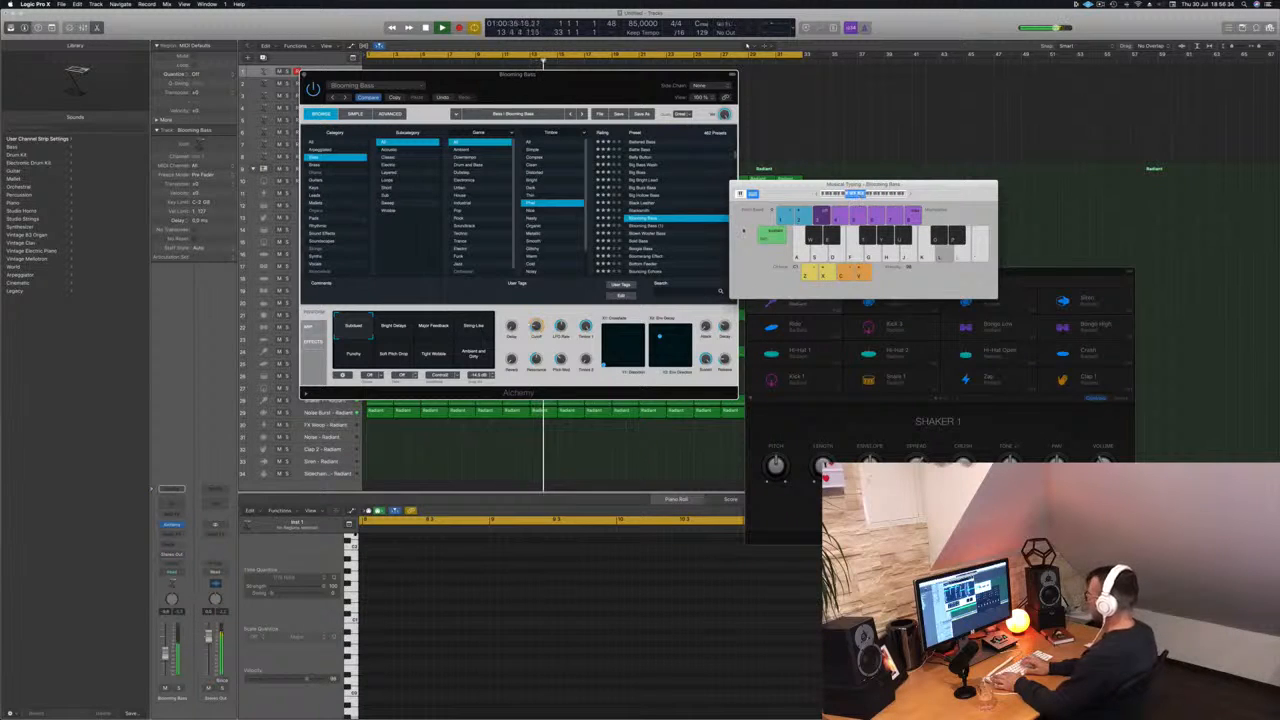
{"action": "left_click", "coordinate": [393, 327]}
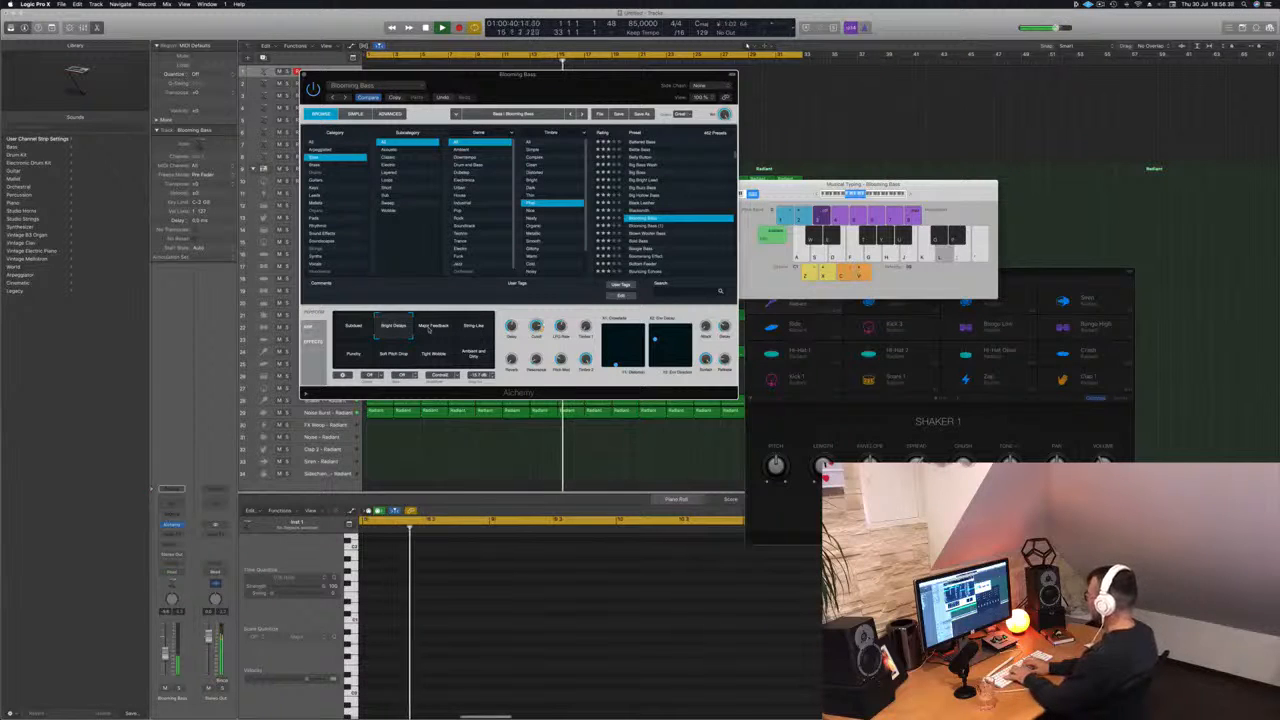
{"action": "key", "text": "l"}
{"action": "key", "text": "f"}
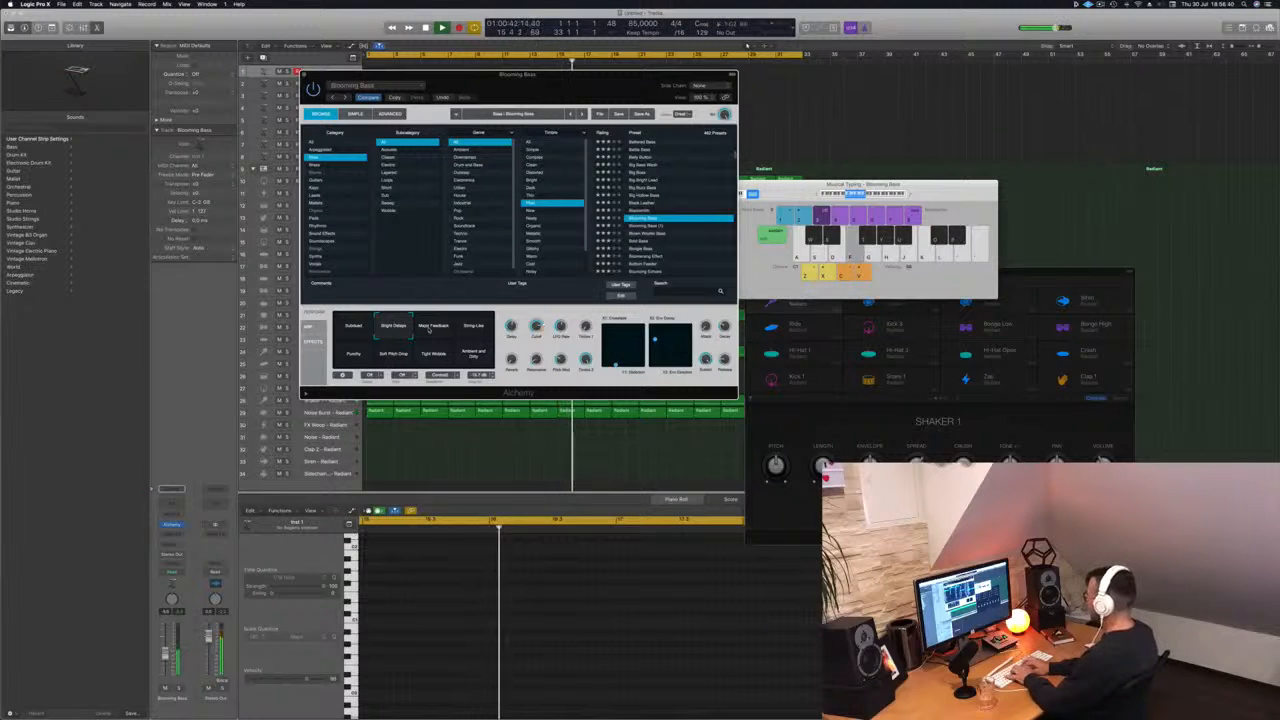
{"action": "key", "text": "d"}
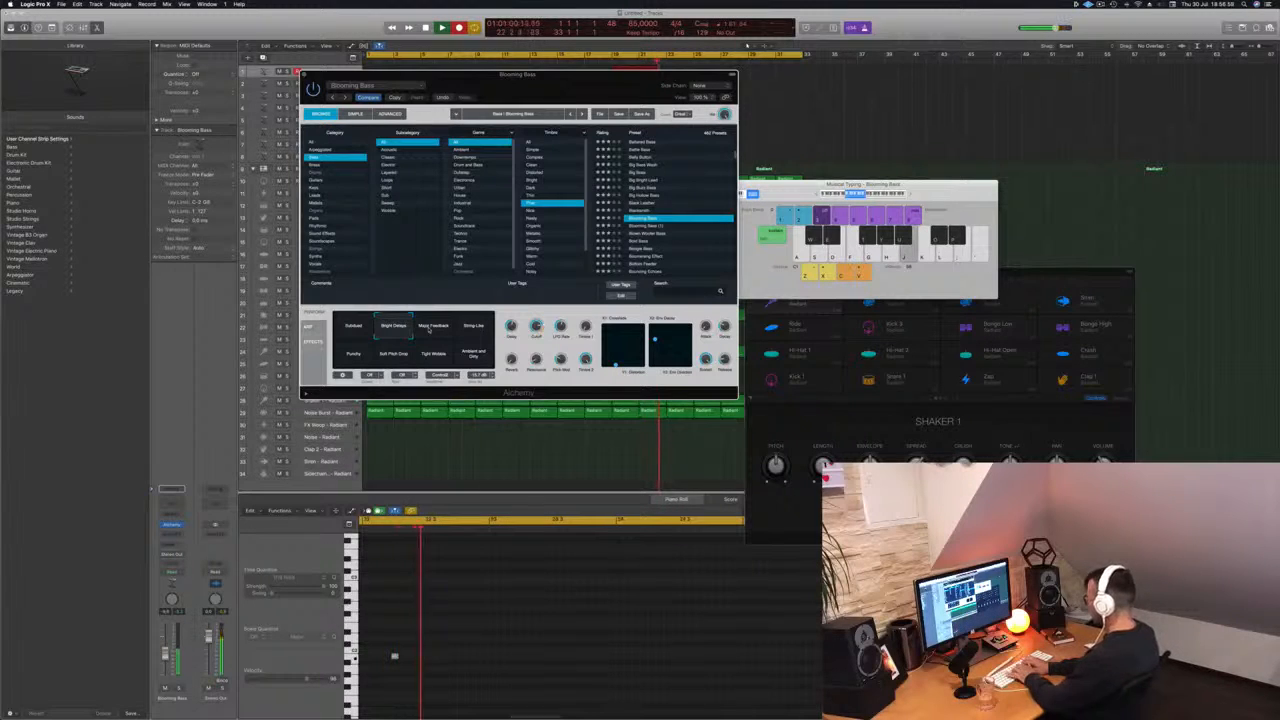
- Record an improvised bass line on the Blooming Bass track up to the end of the 32-bar cycle
{"action": "key", "text": "l"}
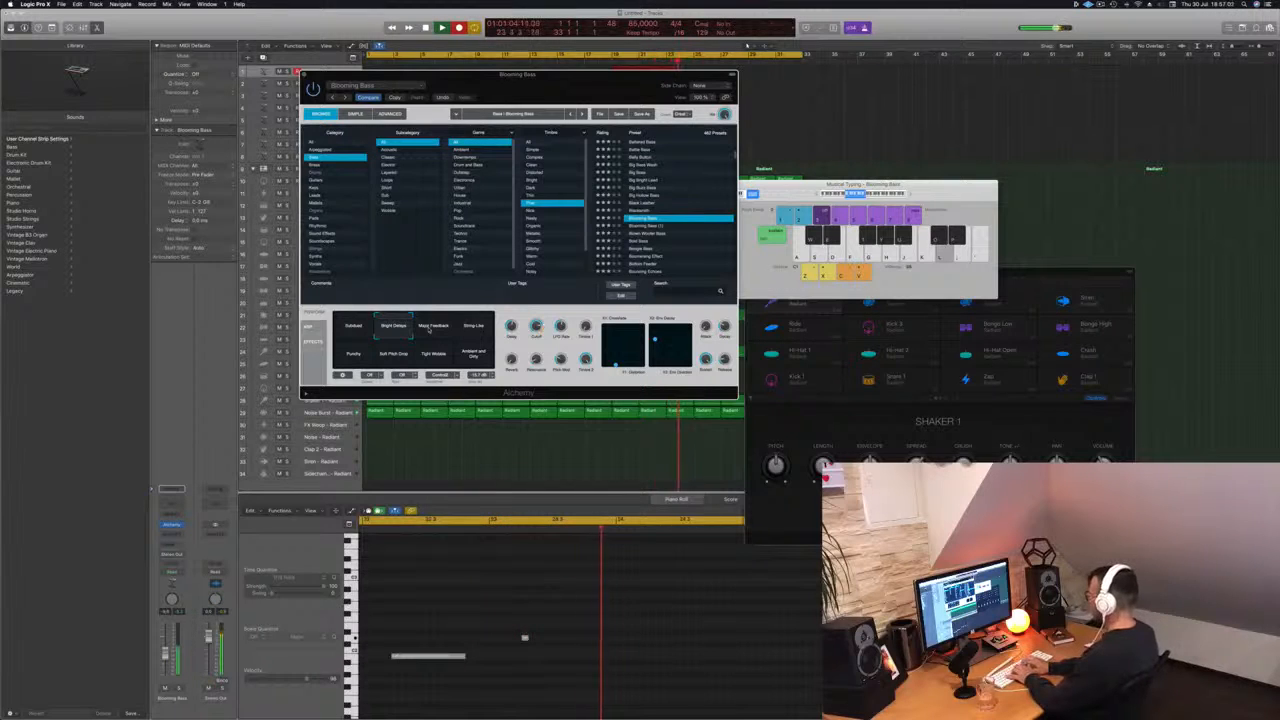
{"action": "key", "text": "l"}
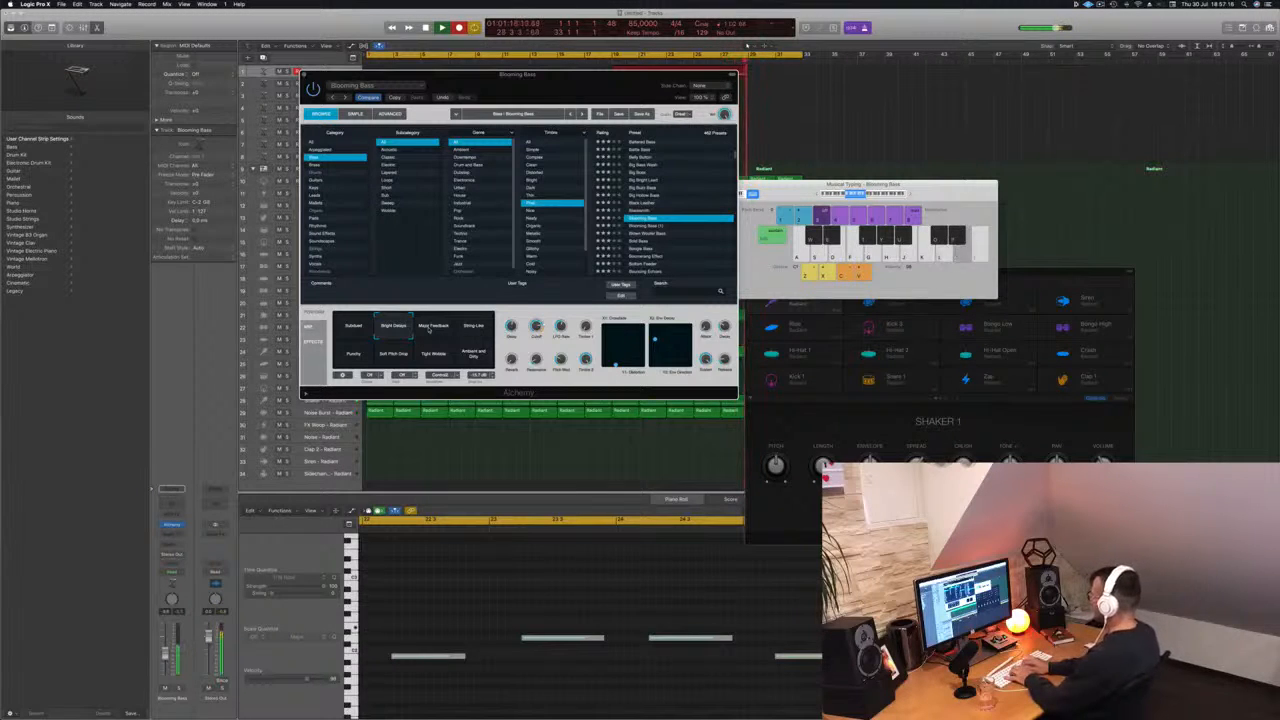
{"action": "key", "text": "j"}
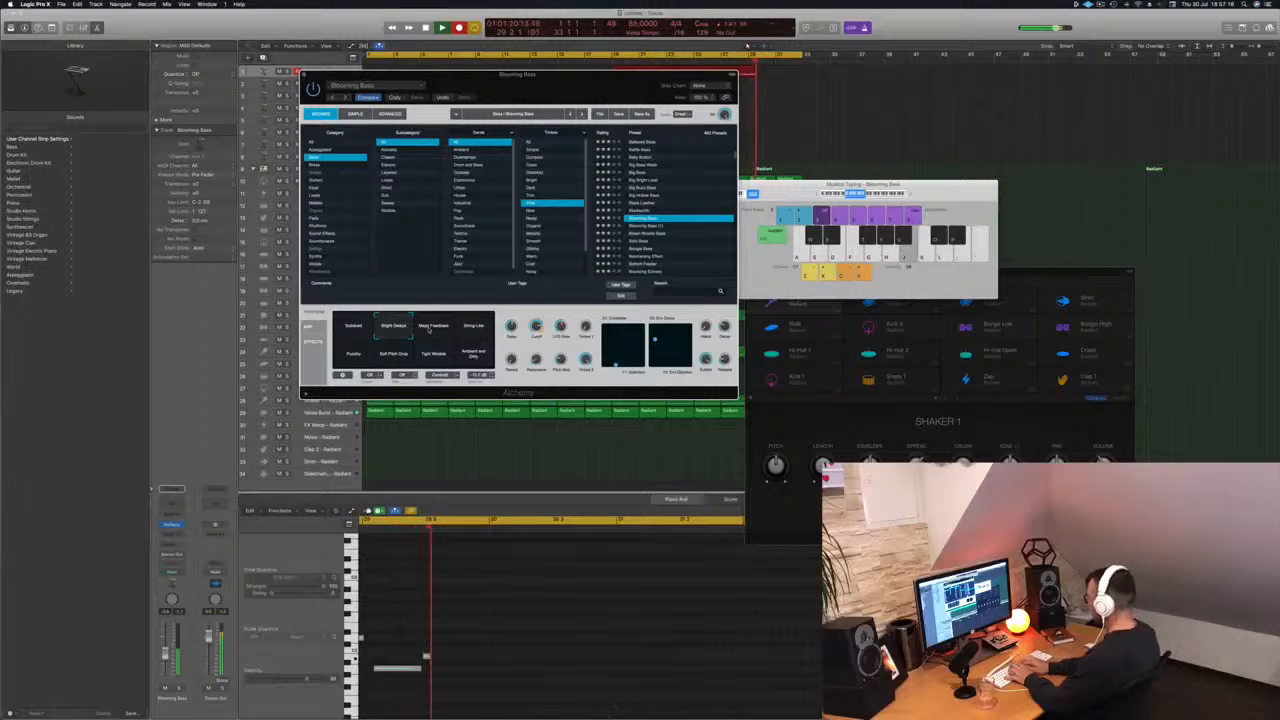
{"action": "key", "text": "l"}
{"action": "key", "text": "l"}
{"action": "key", "text": "l"}
{"action": "key", "text": "l"}
{"action": "key", "text": "l"}
{"action": "key", "text": "apostrophe"}
{"action": "key", "text": "semicolon"}
{"action": "key", "text": "l"}
{"action": "key", "text": "apostrophe"}
{"action": "key", "text": "l"}
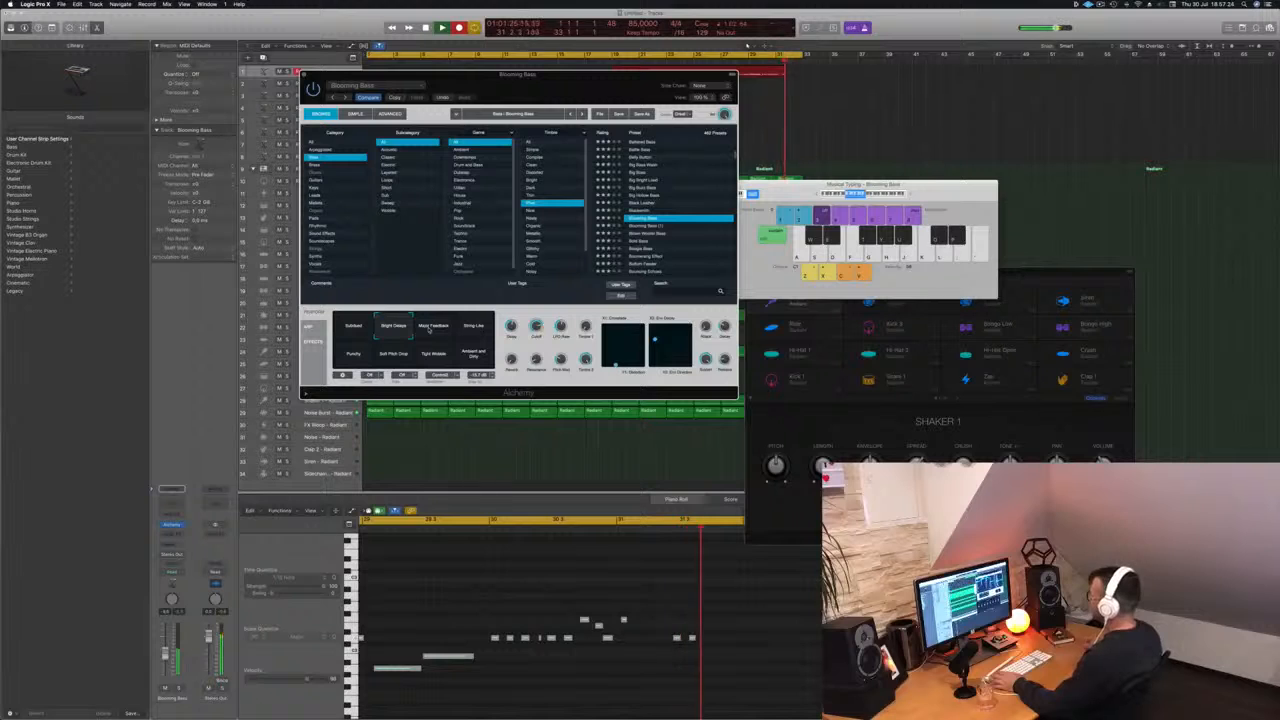
- Record a short repeating bass riff from the start of the song, end the recording and play it back
{"action": "key", "text": "j"}
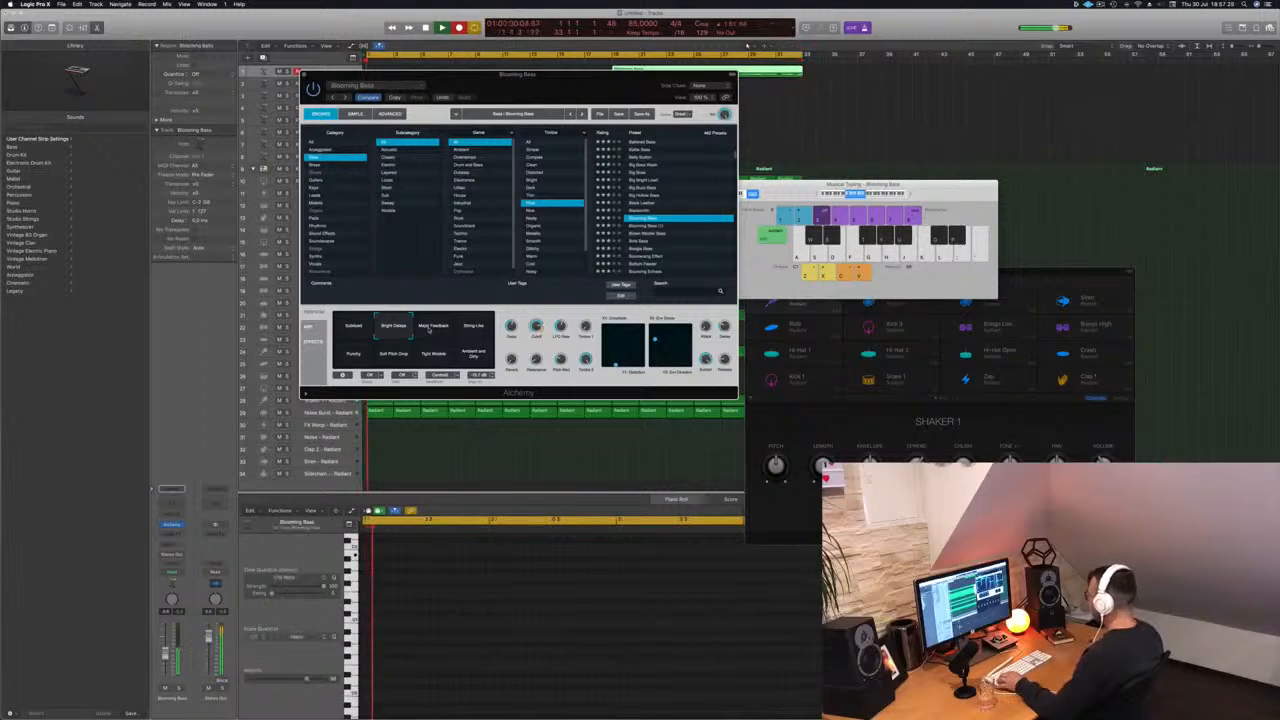
{"action": "key", "text": "j"}
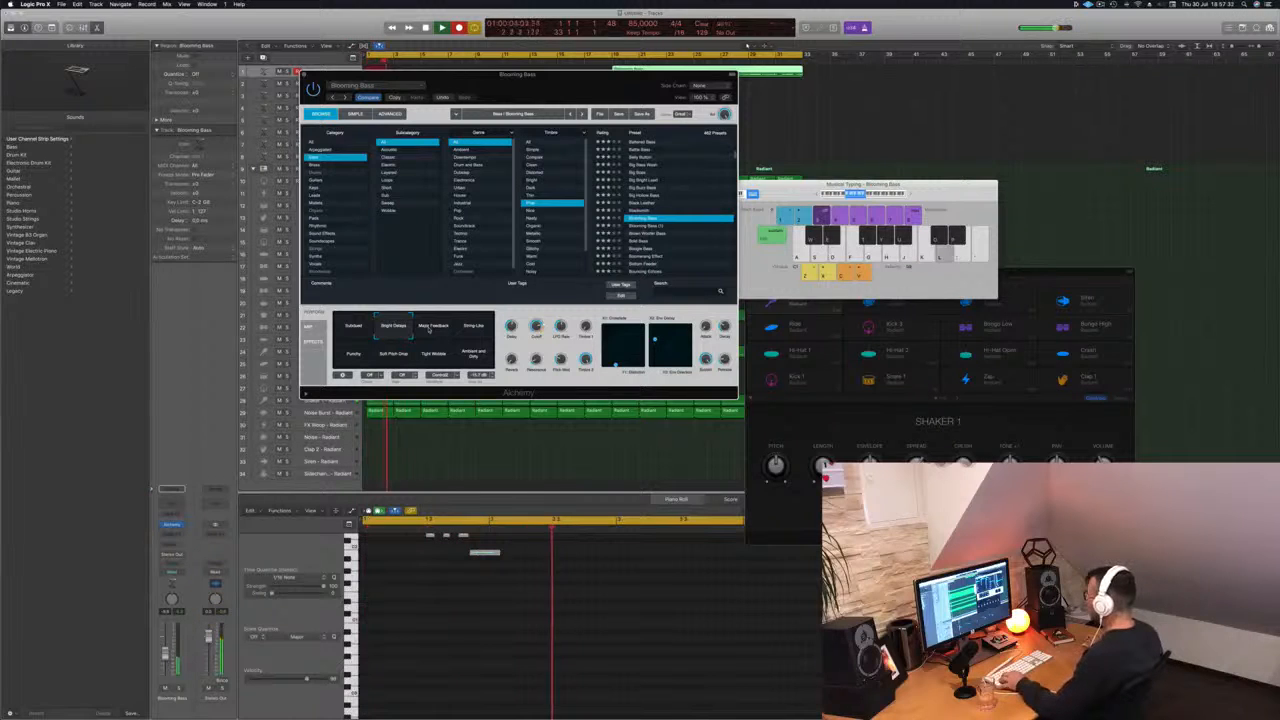
{"action": "key", "text": "j"}
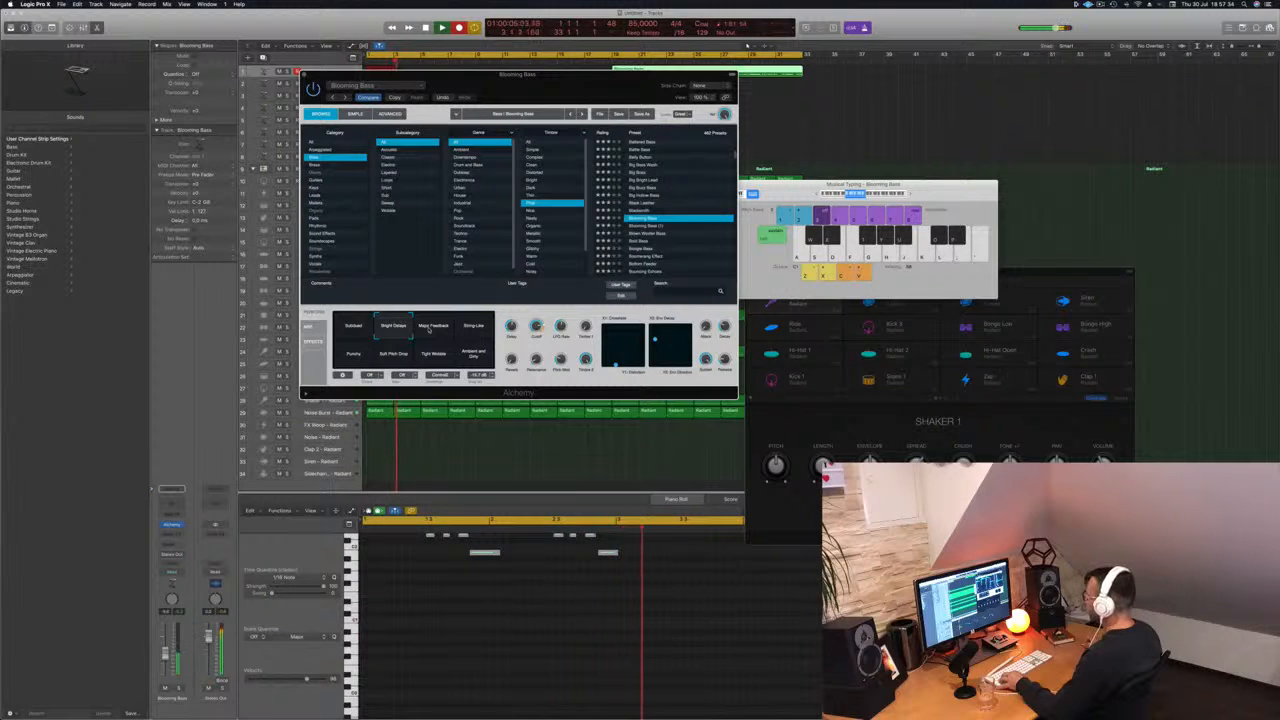
{"action": "key", "text": "j"}
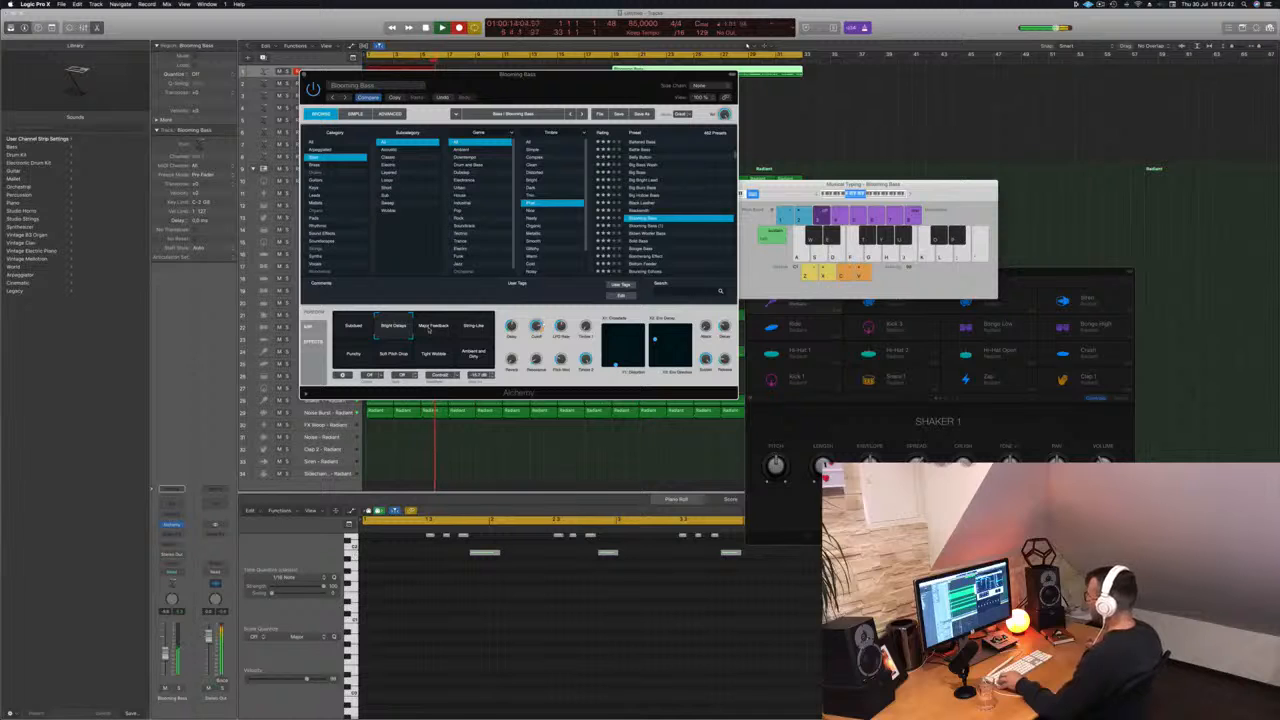
{"action": "key", "text": "space"}
{"action": "key", "text": "space"}
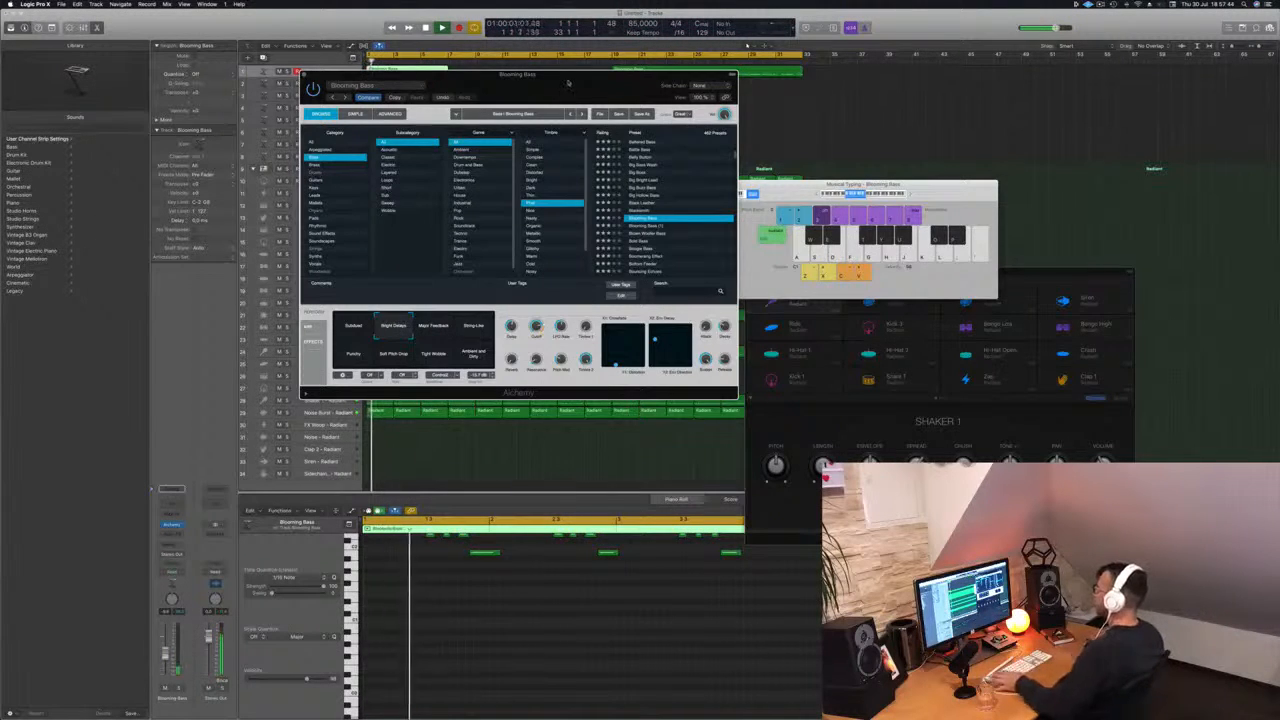
- Move the Alchemy window clear of the tracks, stop playback and open the first bass region in the Piano Roll
{"action": "left_click_drag", "start_coordinate": [569, 76], "coordinate": [1031, 74]}
{"action": "key", "text": "space"}
{"action": "double_click", "coordinate": [430, 71]}
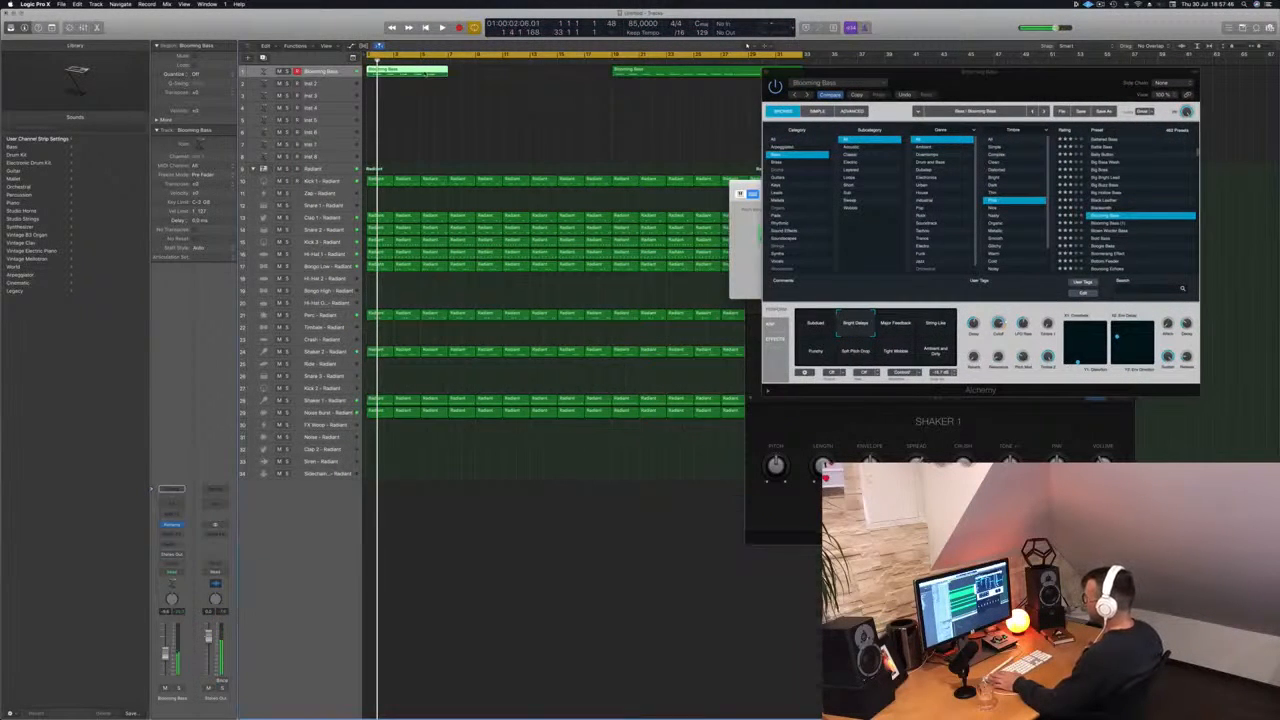
{"action": "double_click", "coordinate": [430, 71]}
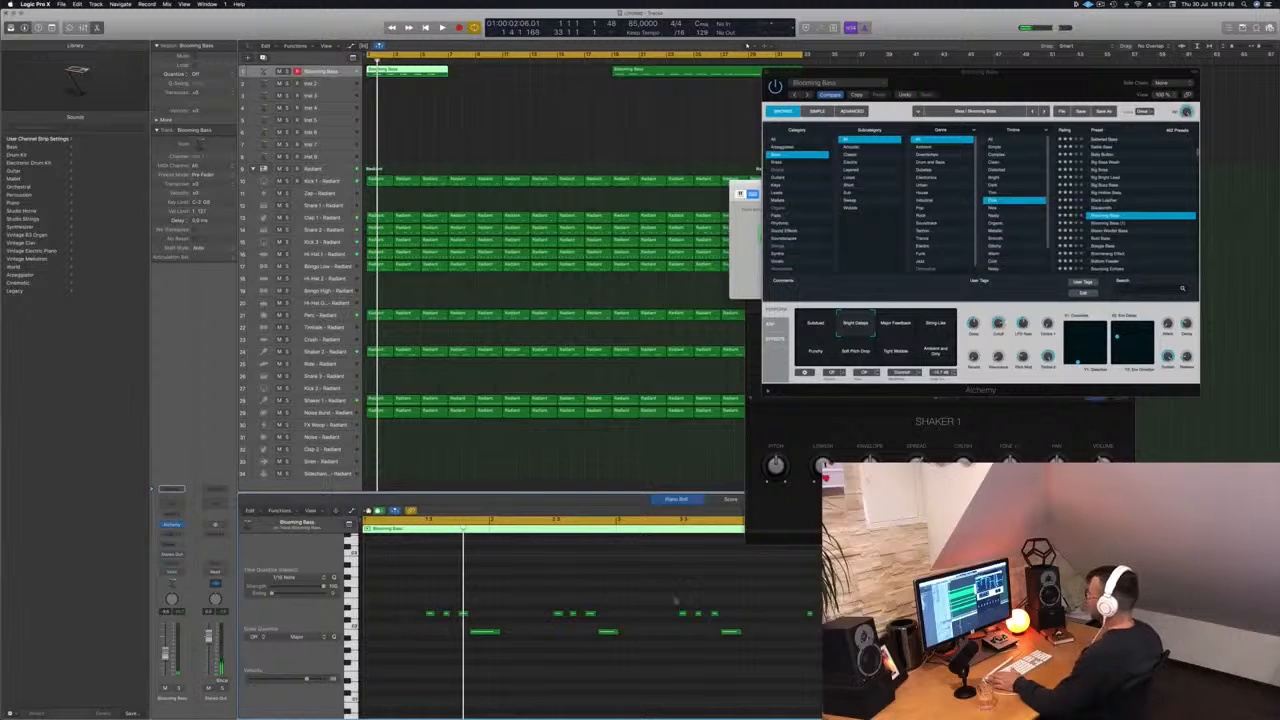
- Split the first bass region at bar 4, delete its first part, move the remaining three-bar part to bar 1 and play it
{"action": "key", "text": "super+a"}
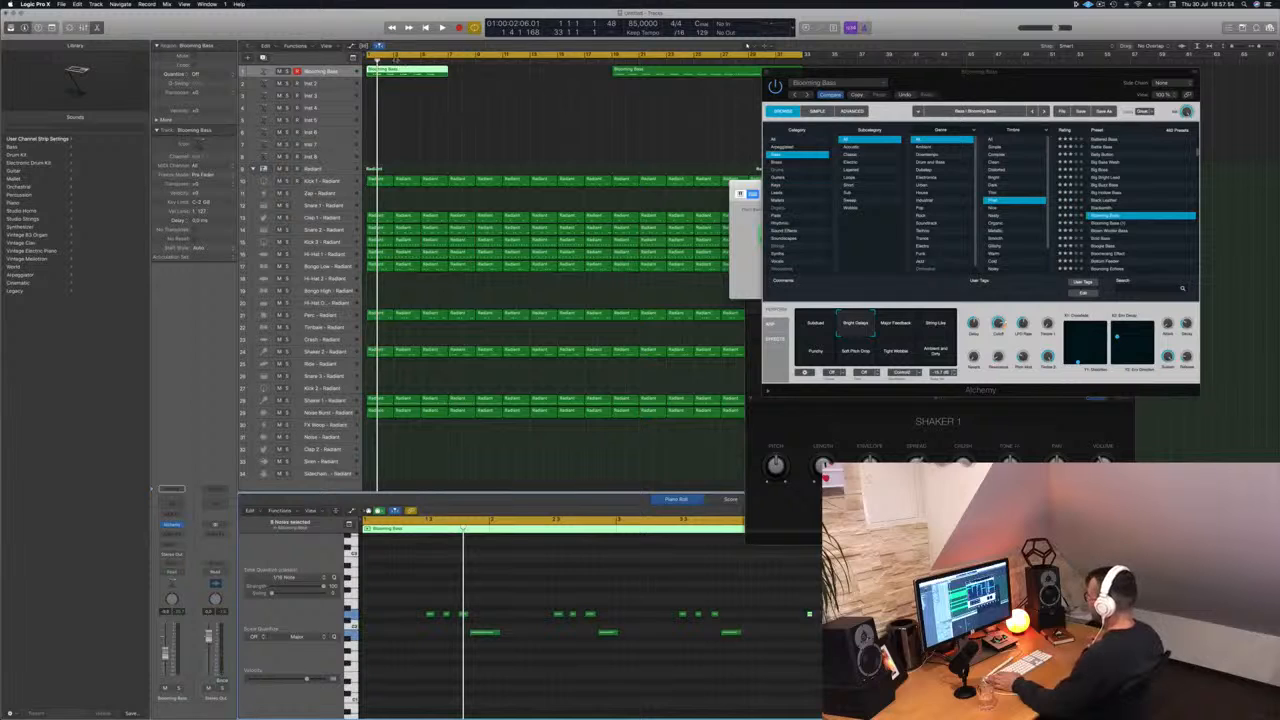
{"action": "key", "text": "Delete"}
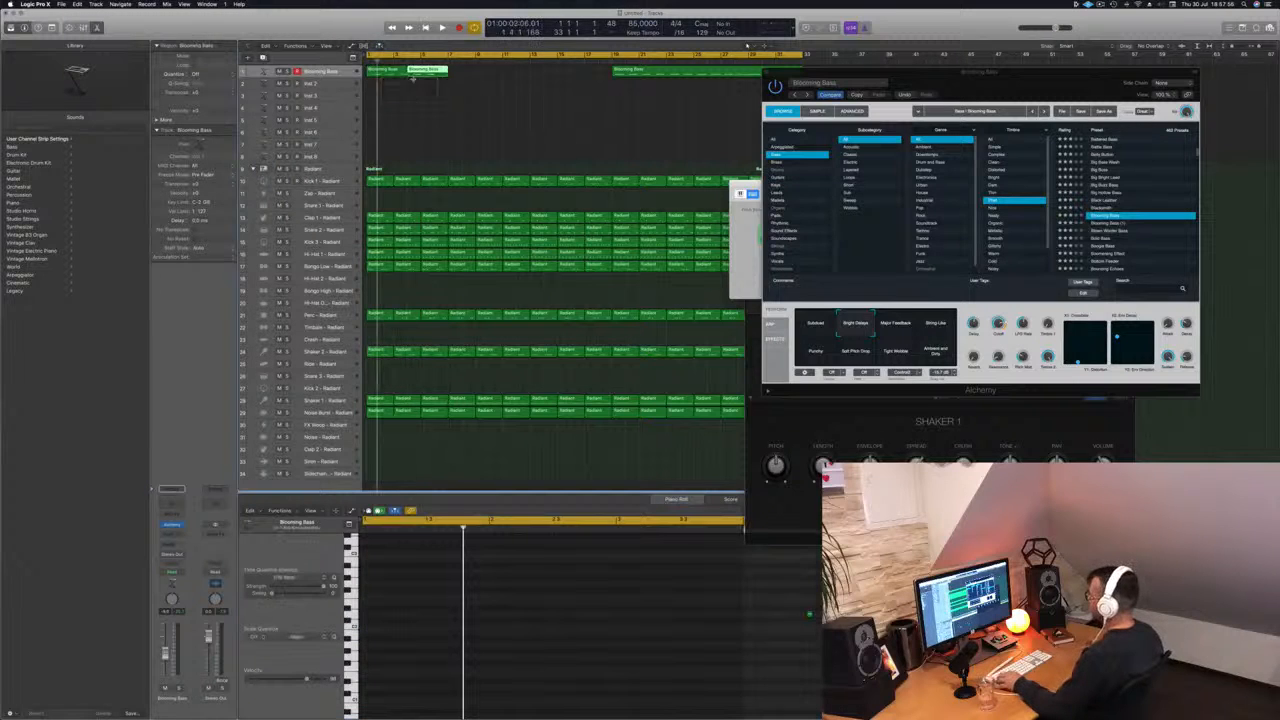
{"action": "left_click", "coordinate": [379, 72]}
{"action": "key", "text": "Delete"}
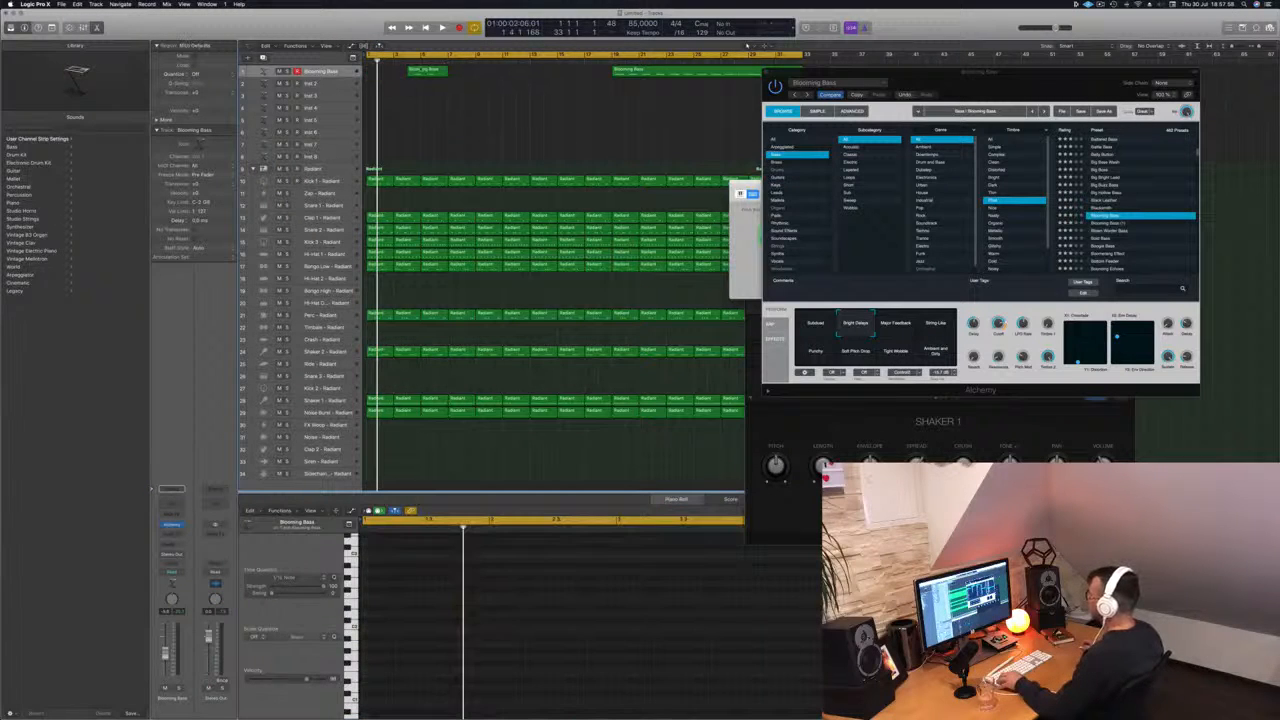
{"action": "left_click_drag", "start_coordinate": [425, 72], "coordinate": [387, 72]}
{"action": "key", "text": "space"}
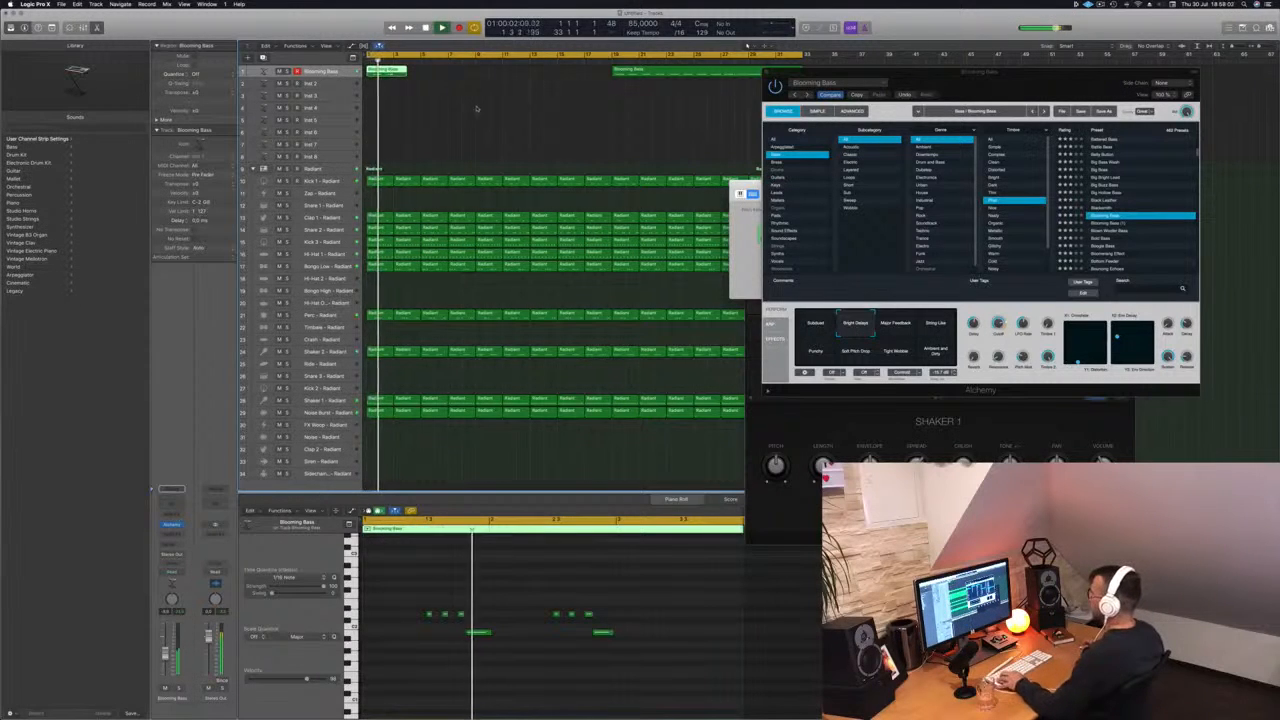
- Delete the bass region that starts at bar 19 and select the remaining region at bar 1
{"action": "left_click", "coordinate": [668, 73]}
{"action": "key", "text": "Delete"}
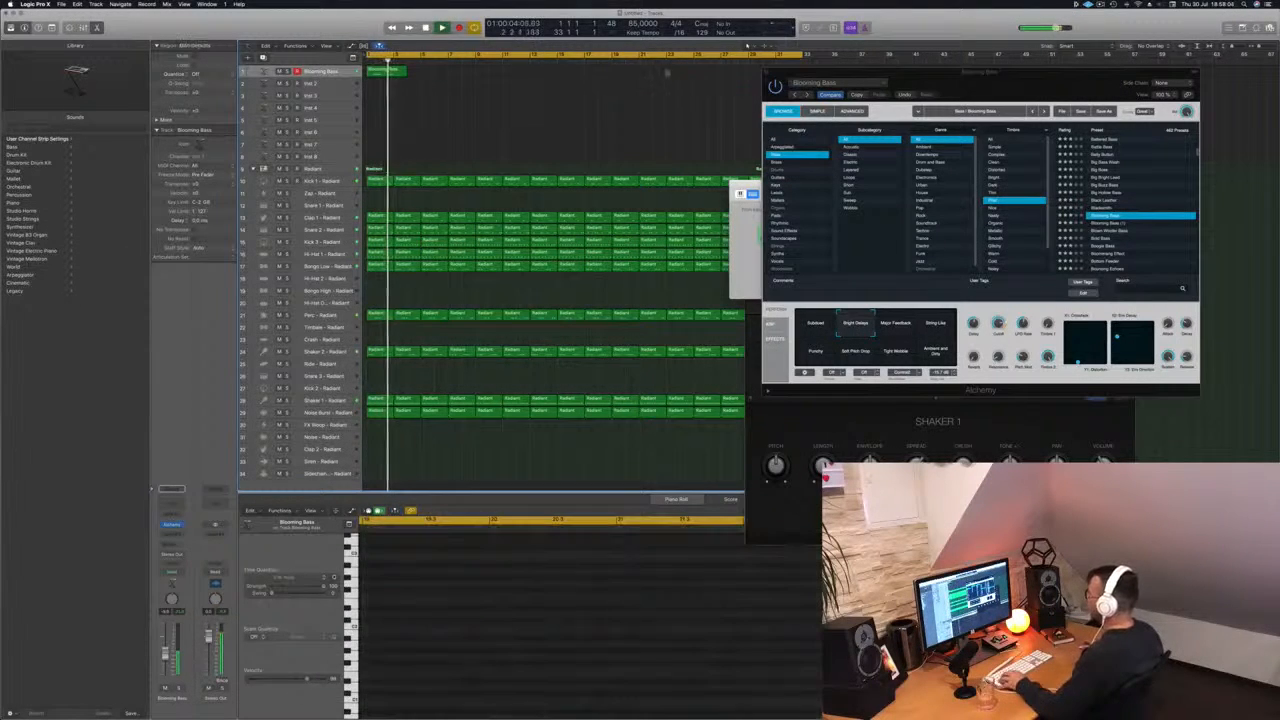
{"action": "left_click", "coordinate": [387, 72]}
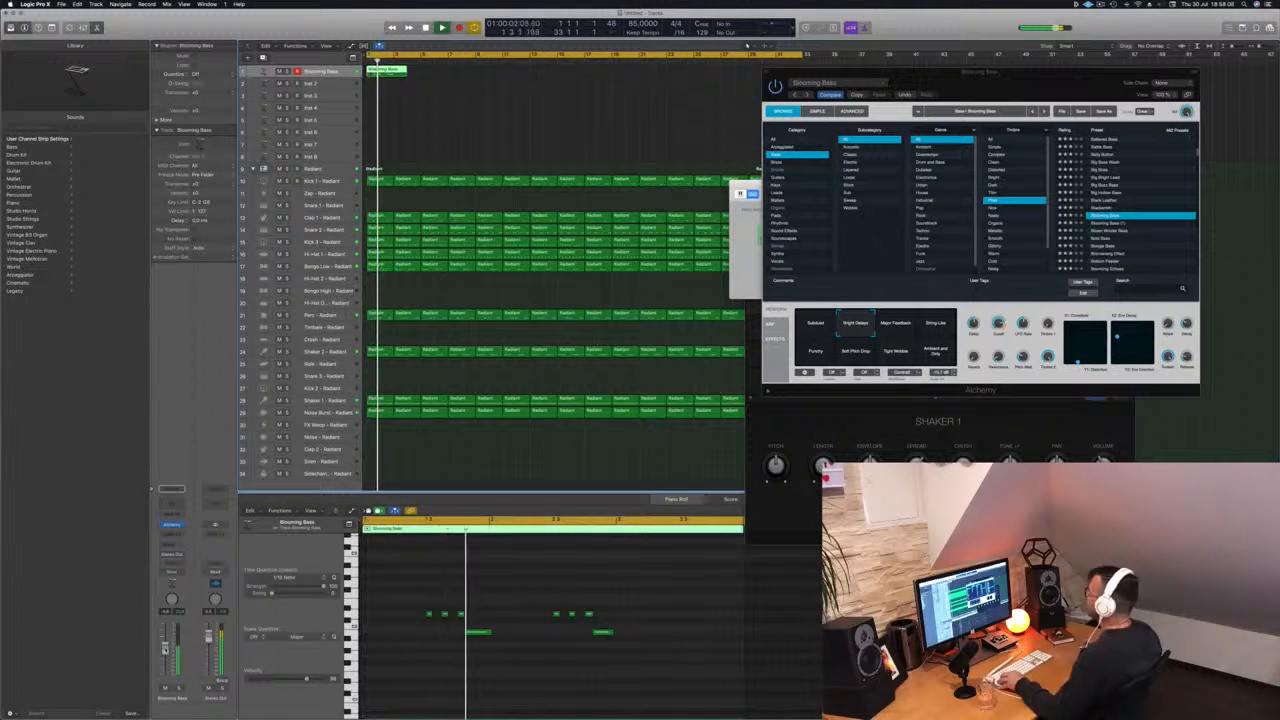
- Compare the Major Feedback and String Like variations of Blooming Bass against the riff and choose Punchy
{"action": "left_click_drag", "start_coordinate": [1053, 92], "coordinate": [905, 147]}
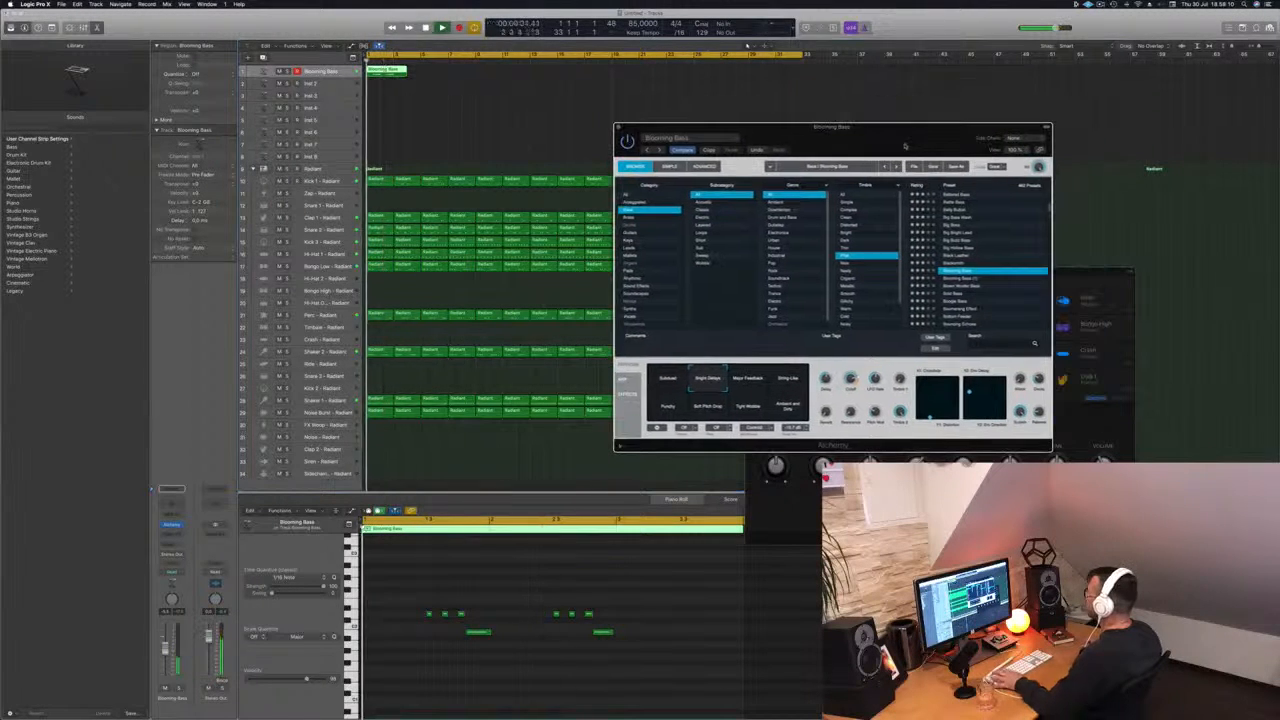
{"action": "left_click", "coordinate": [746, 386]}
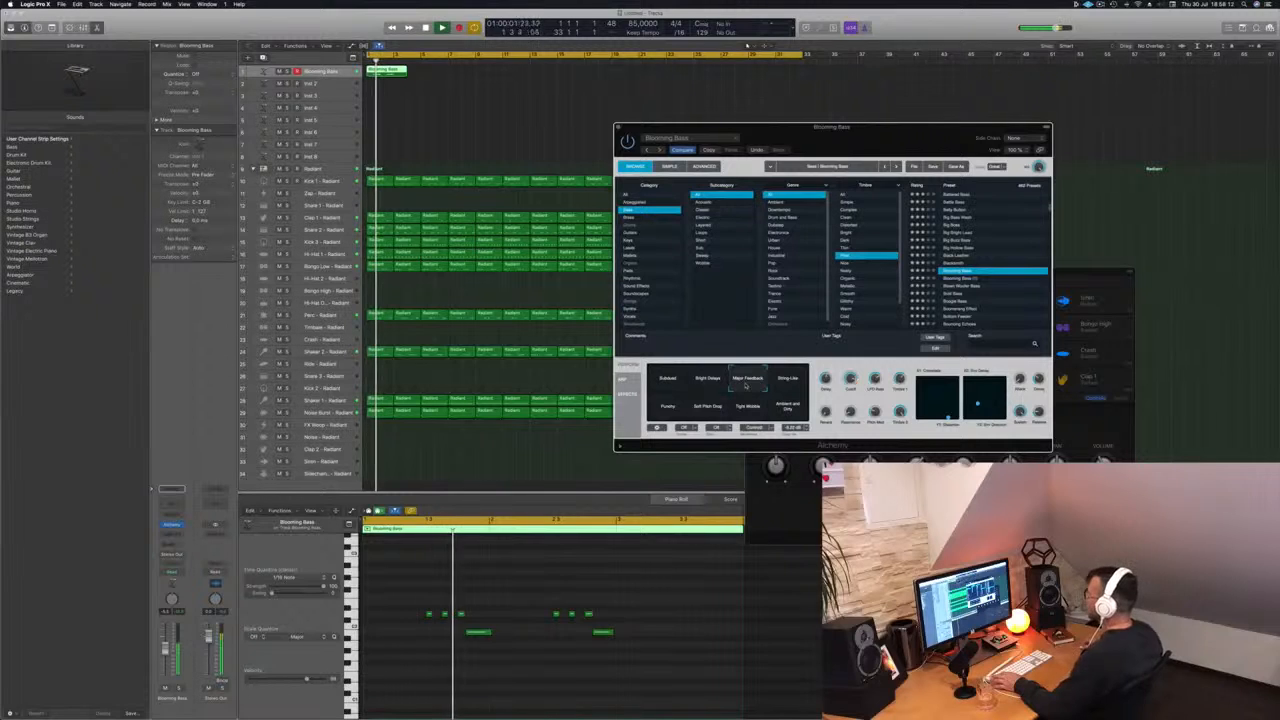
{"action": "left_click", "coordinate": [789, 384]}
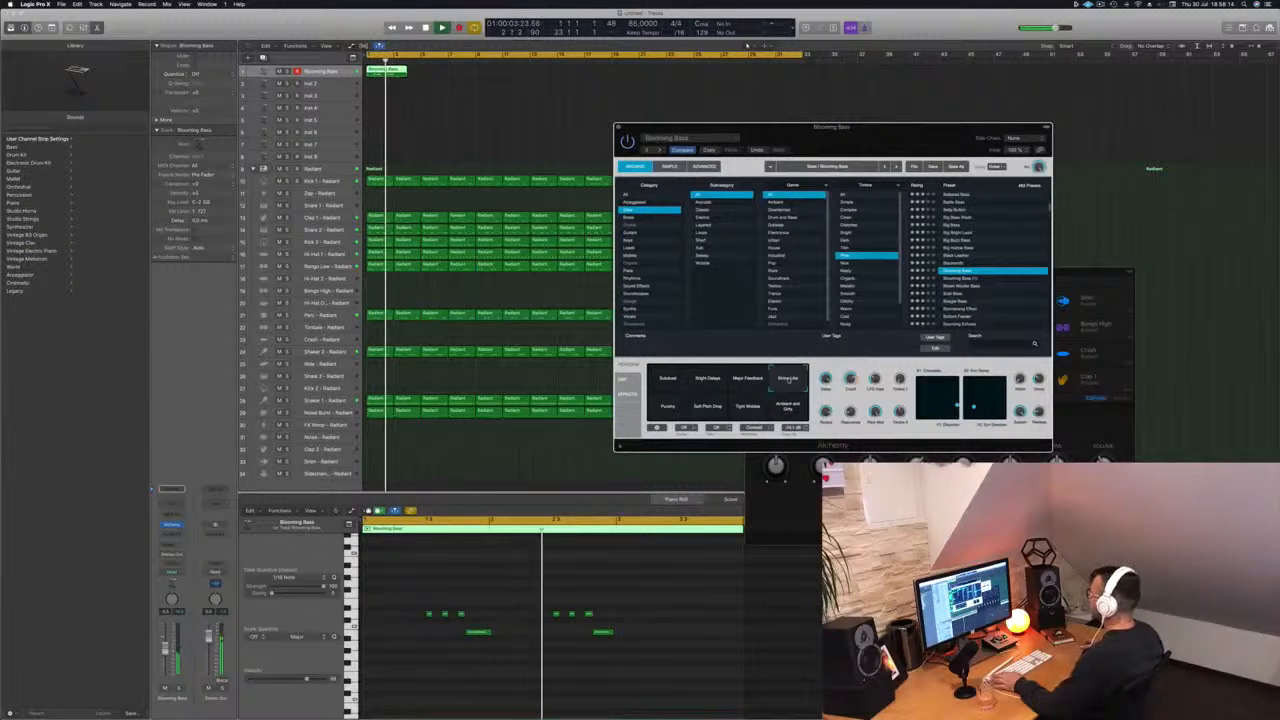
{"action": "key", "text": "Return"}
{"action": "left_click", "coordinate": [669, 407]}
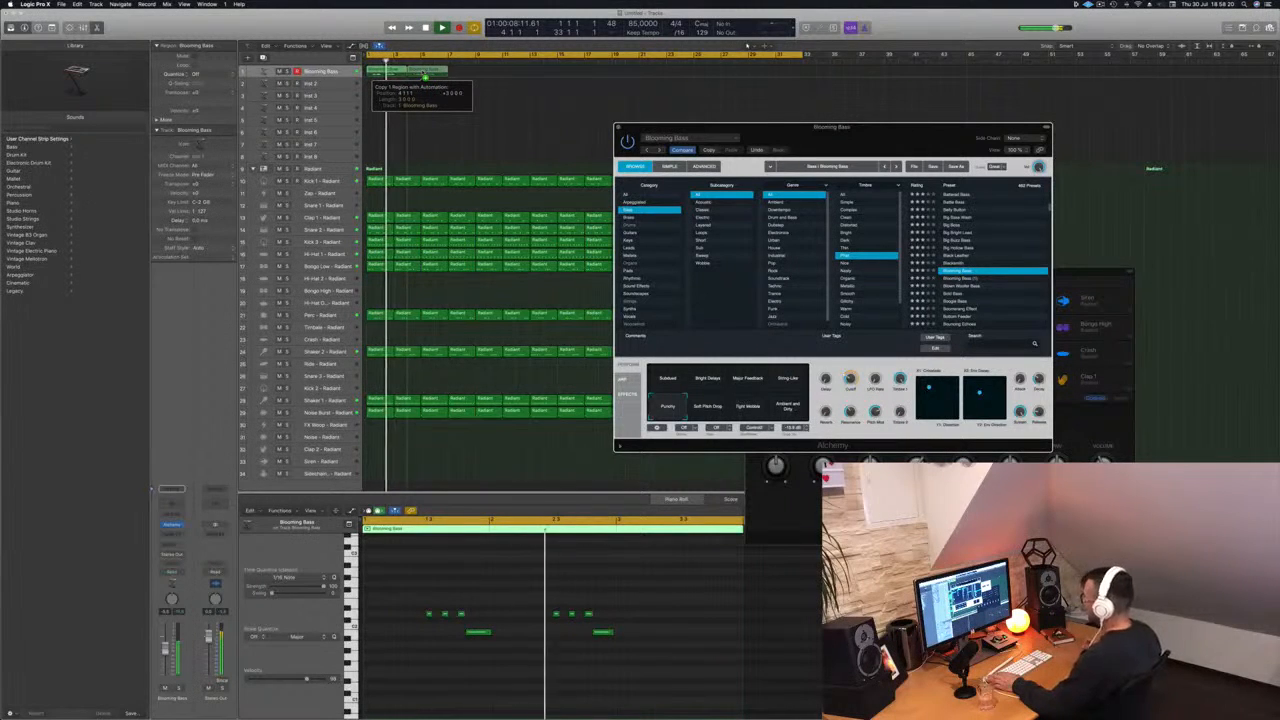
- Try copying the three-bar bass region to bar 4, then delete the copy and stop playback
{"action": "left_click_drag", "start_coordinate": [410, 73], "coordinate": [412, 73]}
{"action": "key", "text": "Delete"}
{"action": "key", "text": "space"}
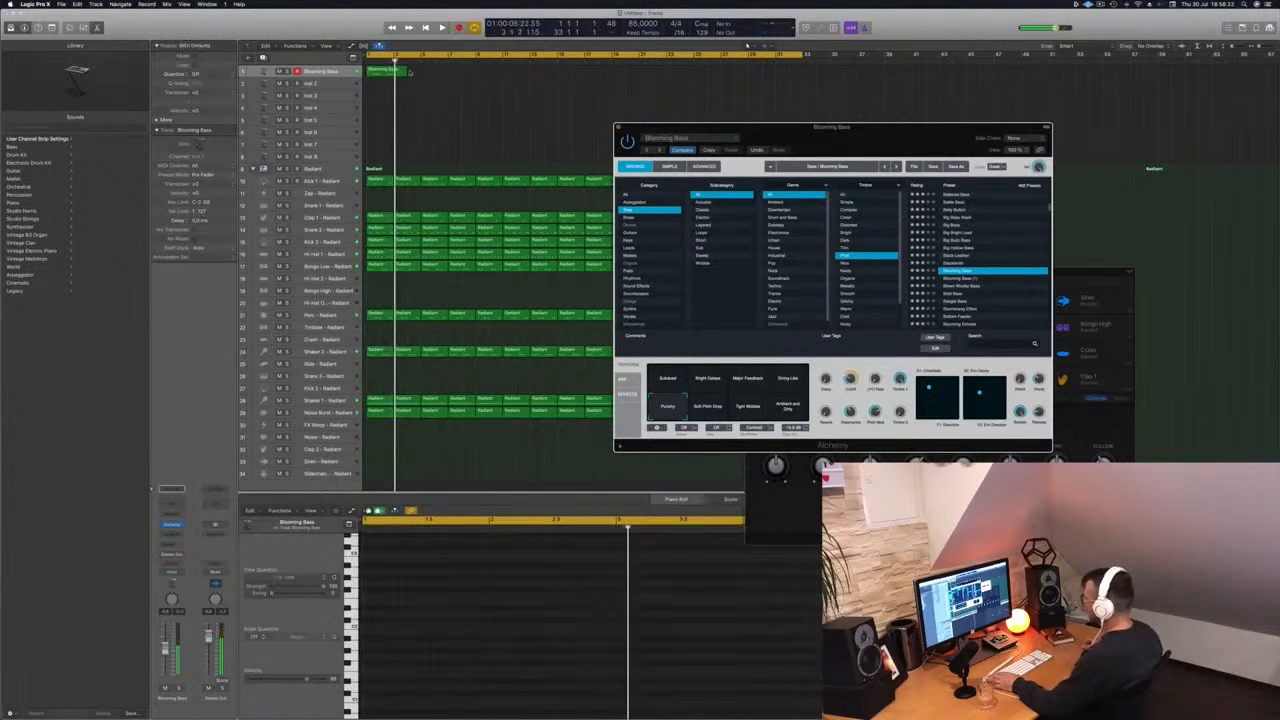
- Cut the three-bar bass region at bar 3, delete the part after the cut and select the remaining two-bar region
{"action": "left_click", "coordinate": [393, 72]}
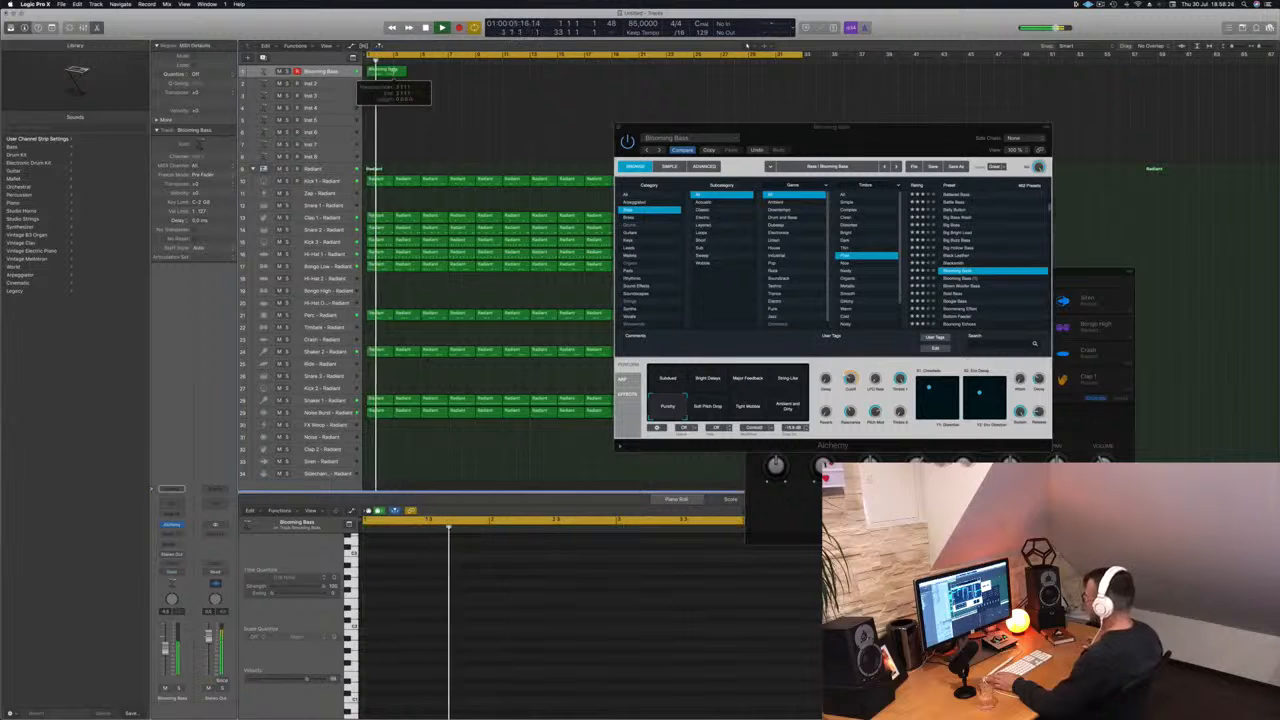
{"action": "double_click", "coordinate": [394, 72]}
{"action": "key", "text": "Delete"}
{"action": "left_click", "coordinate": [385, 71]}
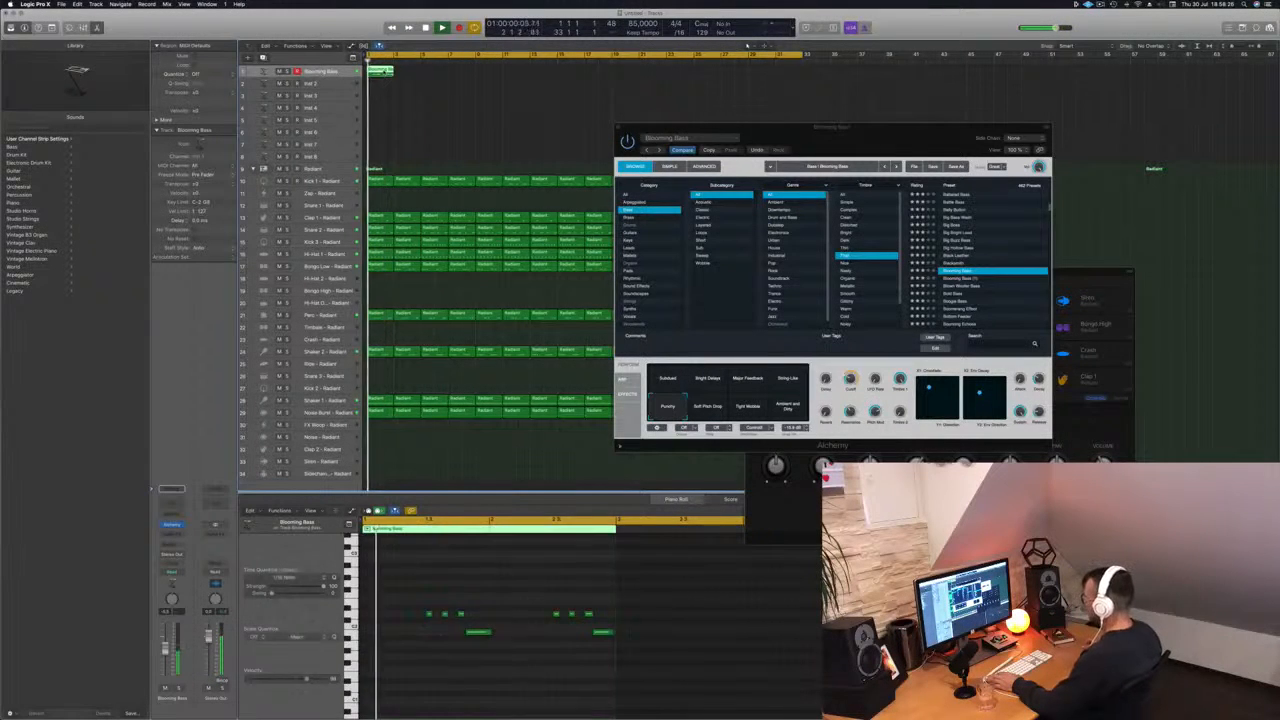
- Copy the two-bar bass region until four regions fill bars 1 to 9, and shorten the cycle range to end at bar 9
{"action": "left_click_drag", "start_coordinate": [408, 77], "coordinate": [442, 78]}
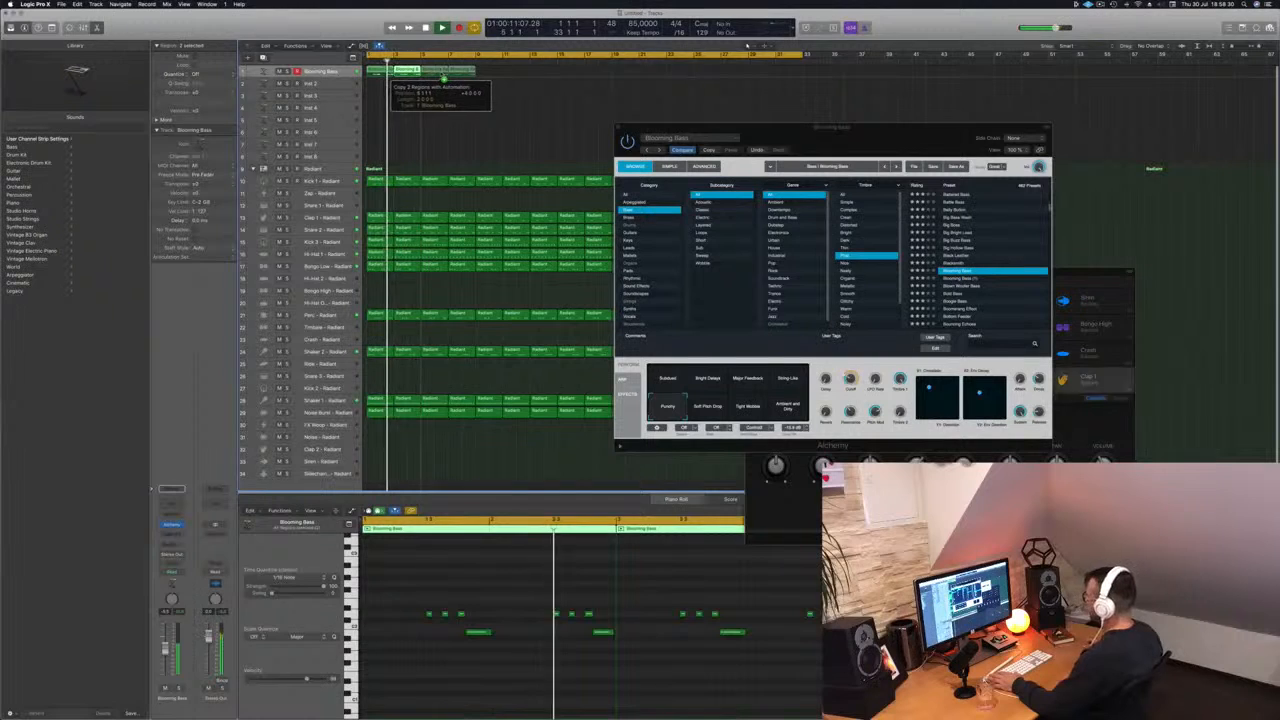
{"action": "left_click_drag", "start_coordinate": [805, 56], "coordinate": [478, 85]}
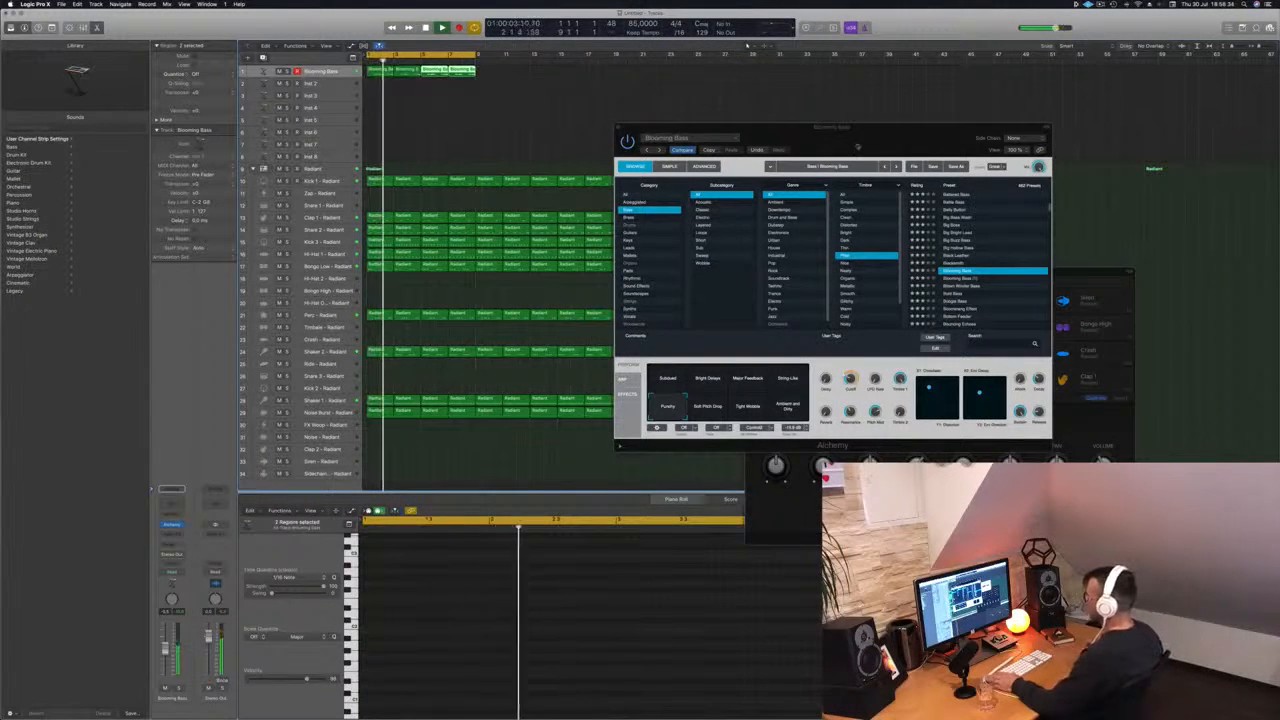
- Compare the Soft Pitch Drop, Tight Wobble, Ambient and Dirty and Subdued variations of Blooming Bass, choose Bright Delays and close the instrument
{"action": "left_click_drag", "start_coordinate": [855, 138], "coordinate": [641, 131]}
{"action": "key", "text": "space"}
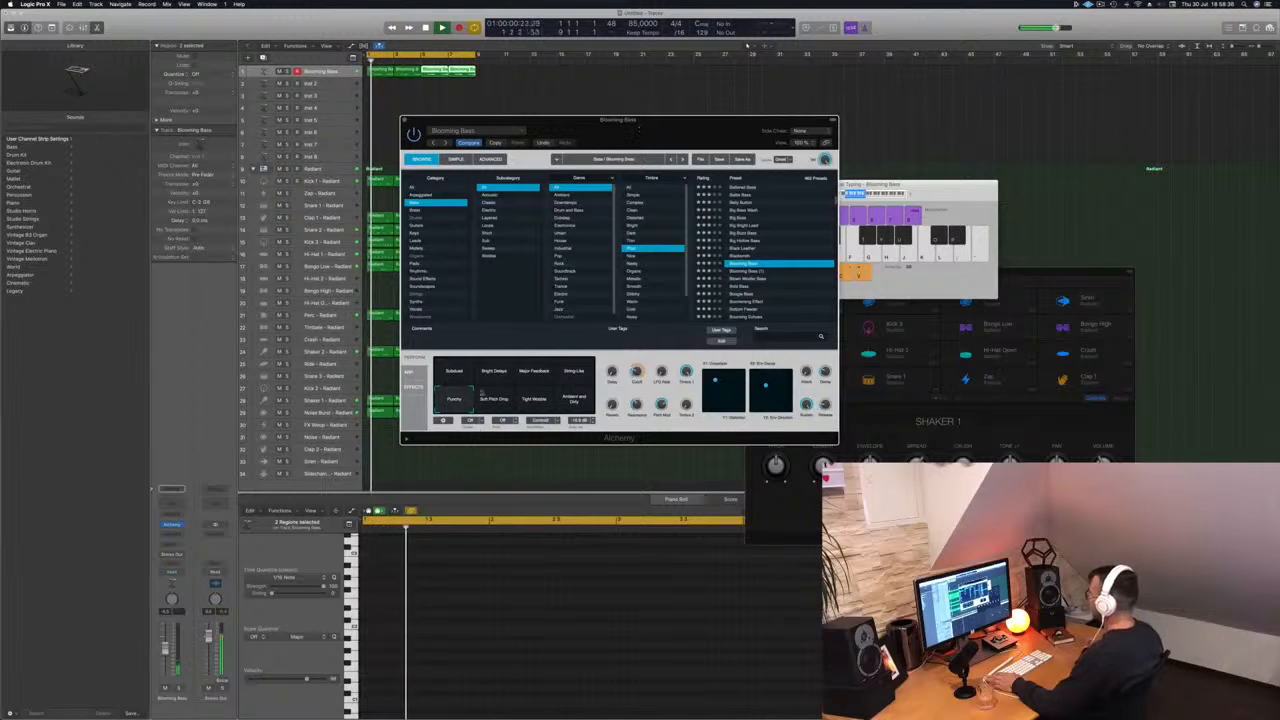
{"action": "left_click", "coordinate": [494, 400]}
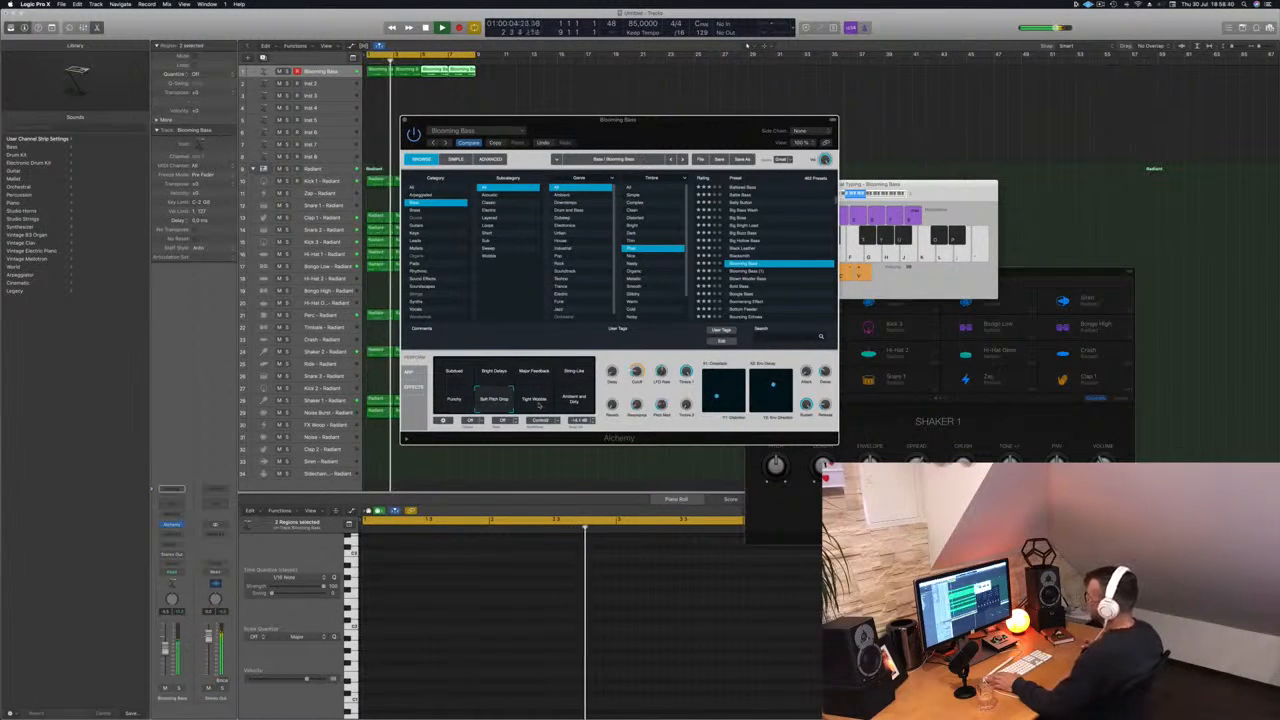
{"action": "left_click", "coordinate": [538, 404]}
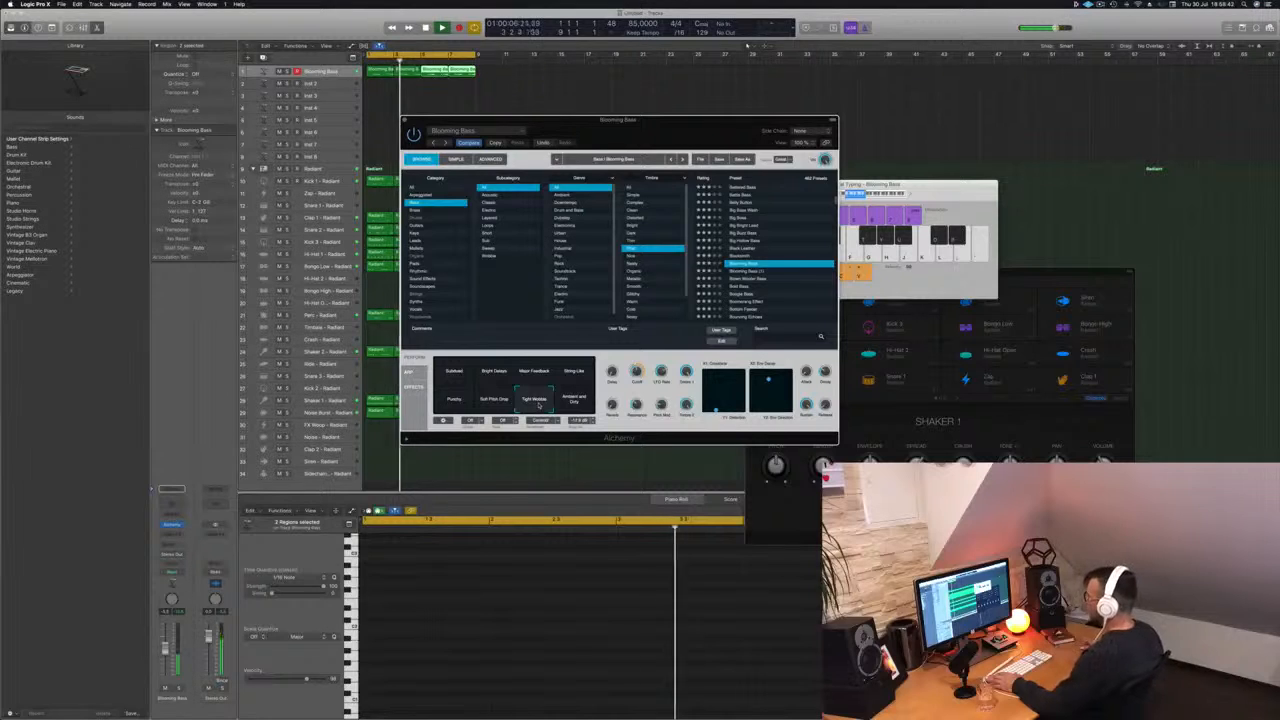
{"action": "left_click", "coordinate": [573, 400]}
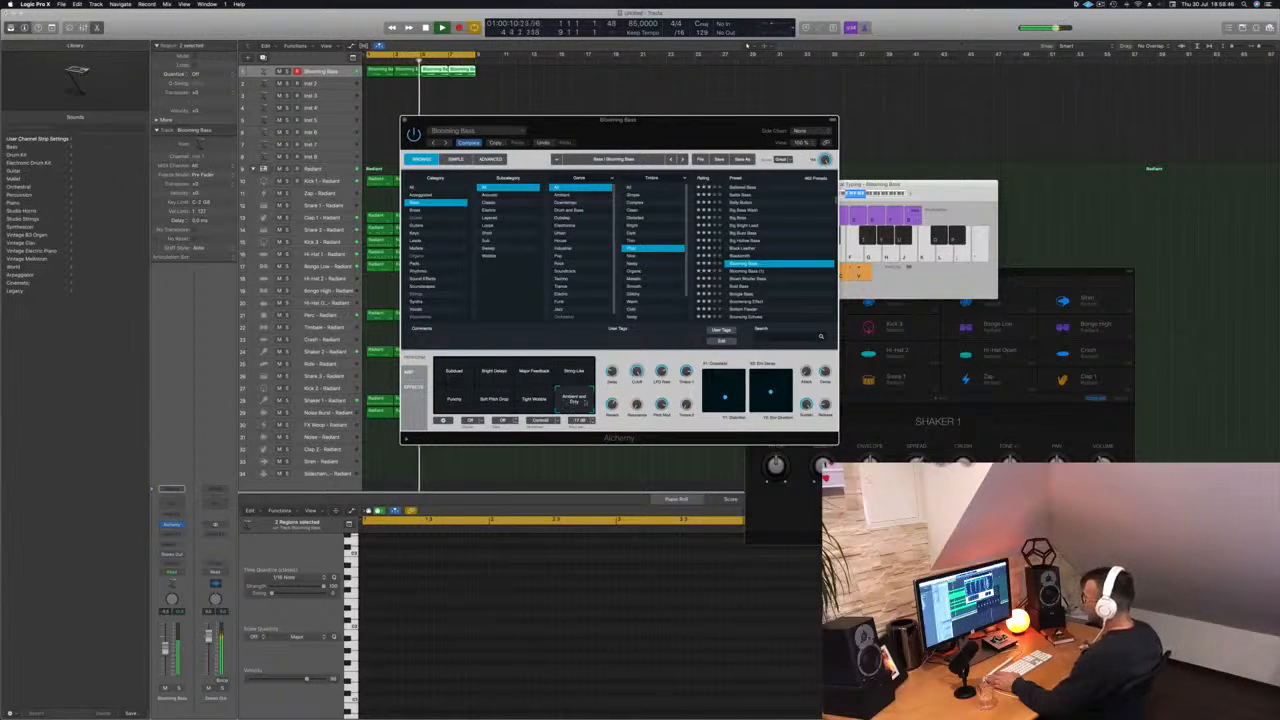
{"action": "left_click", "coordinate": [458, 374]}
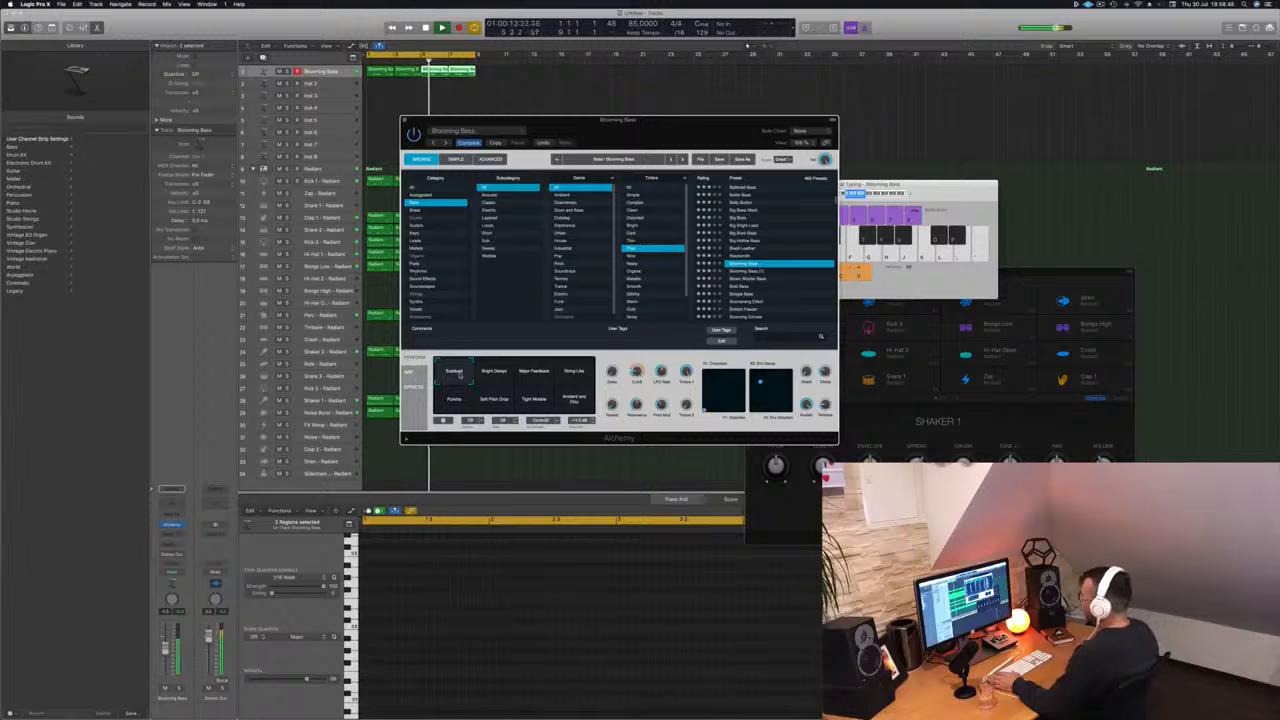
{"action": "left_click", "coordinate": [500, 375]}
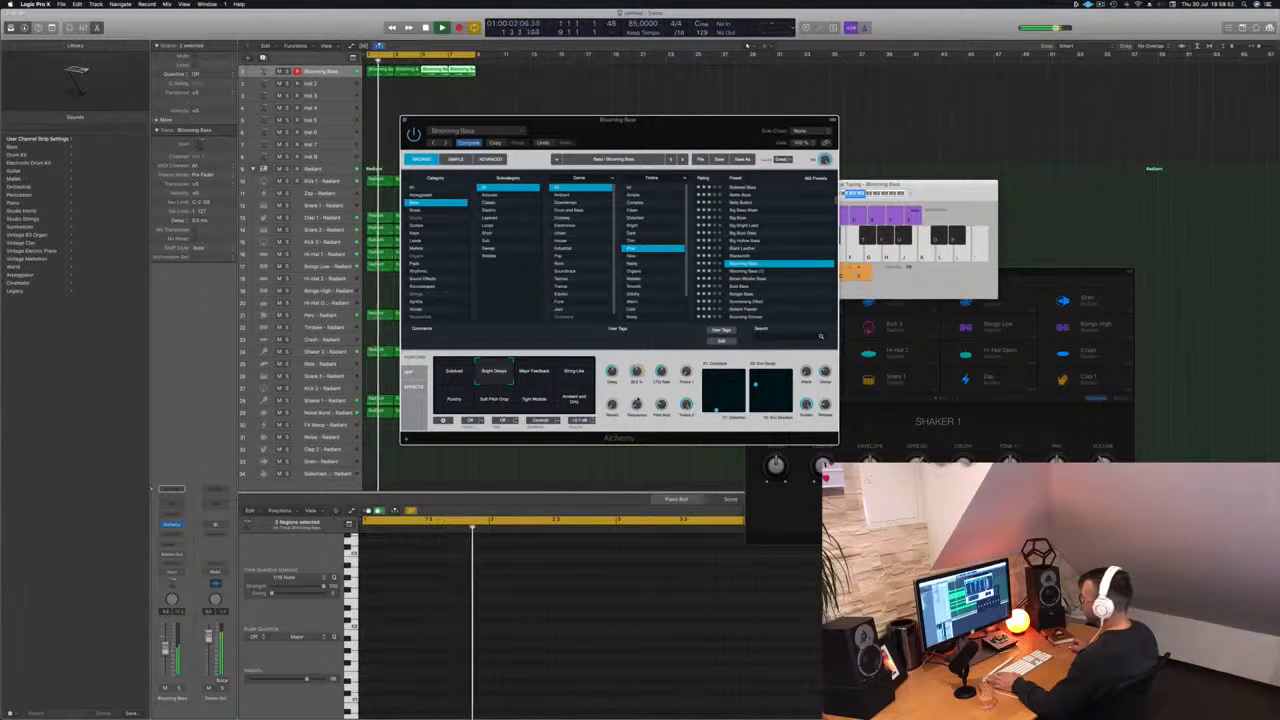
{"action": "left_click", "coordinate": [571, 113]}
{"action": "left_click_drag", "start_coordinate": [571, 119], "coordinate": [677, 127]}
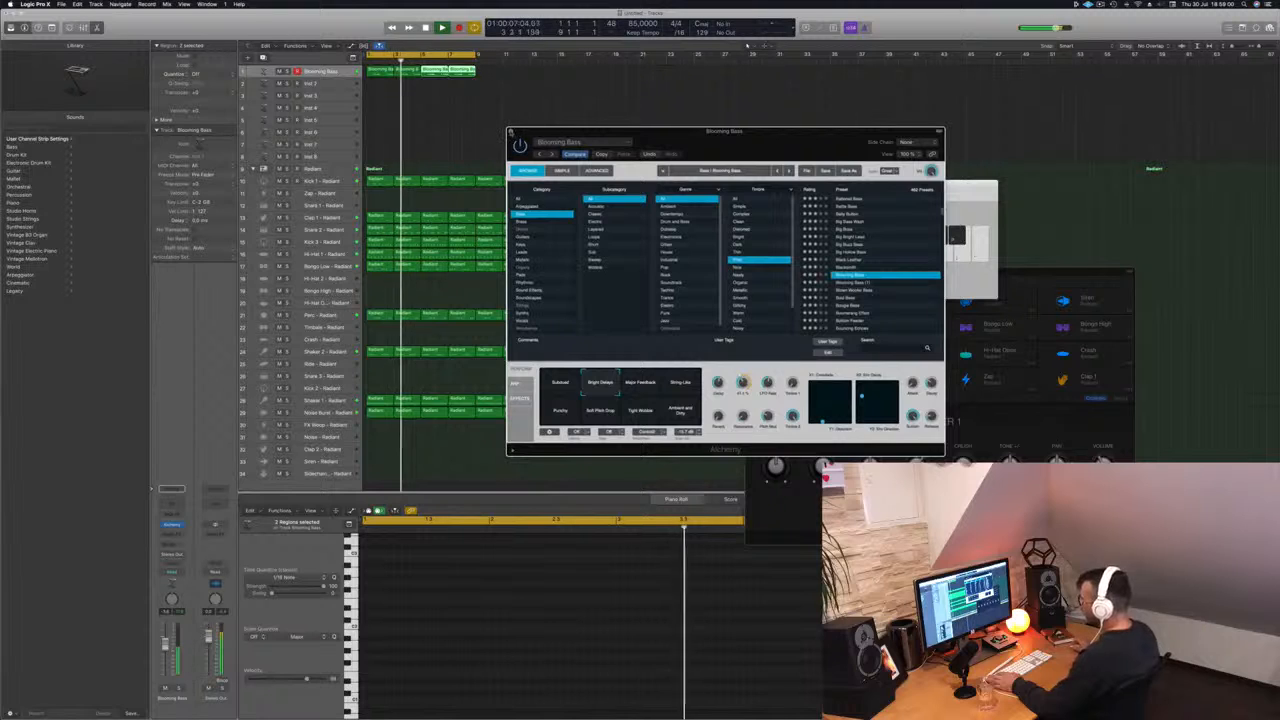
{"action": "left_click", "coordinate": [511, 131]}
- Insert Alchemy on the Inst 2 track and add a bus send to its channel strip
{"action": "left_click", "coordinate": [343, 84]}
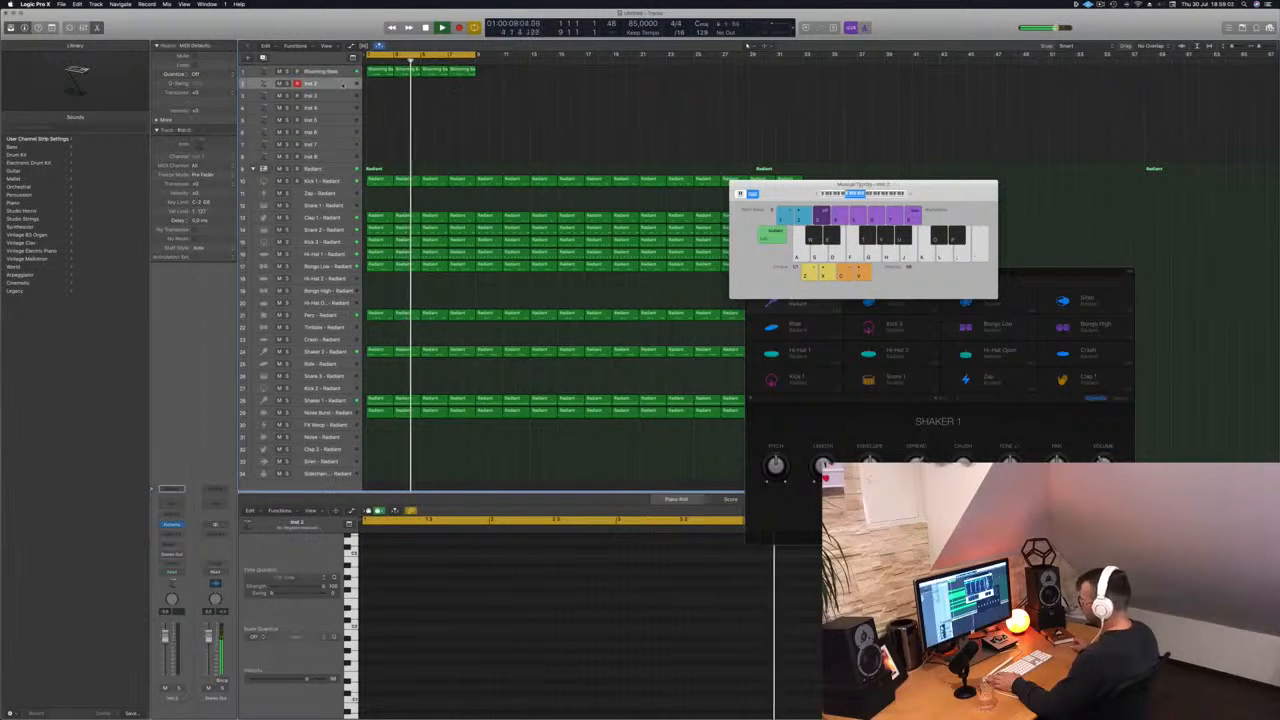
{"action": "left_click", "coordinate": [173, 525]}
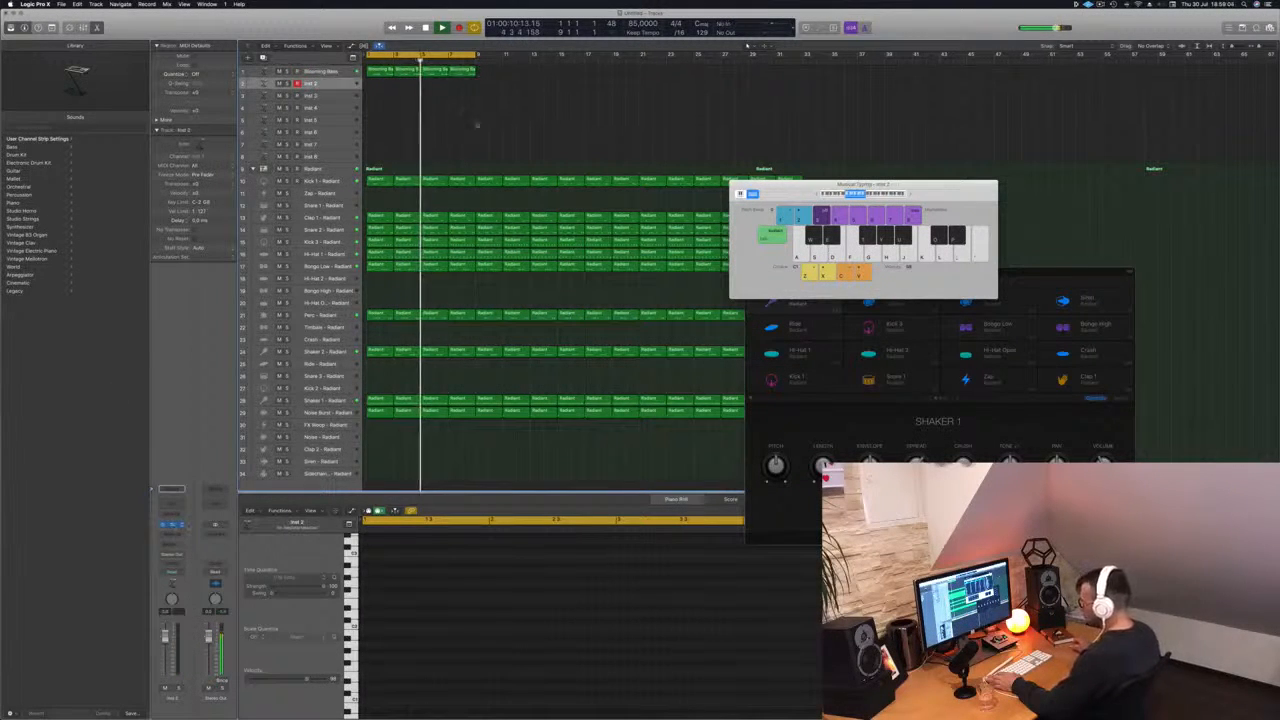
{"action": "left_click_drag", "start_coordinate": [284, 39], "coordinate": [872, 88]}
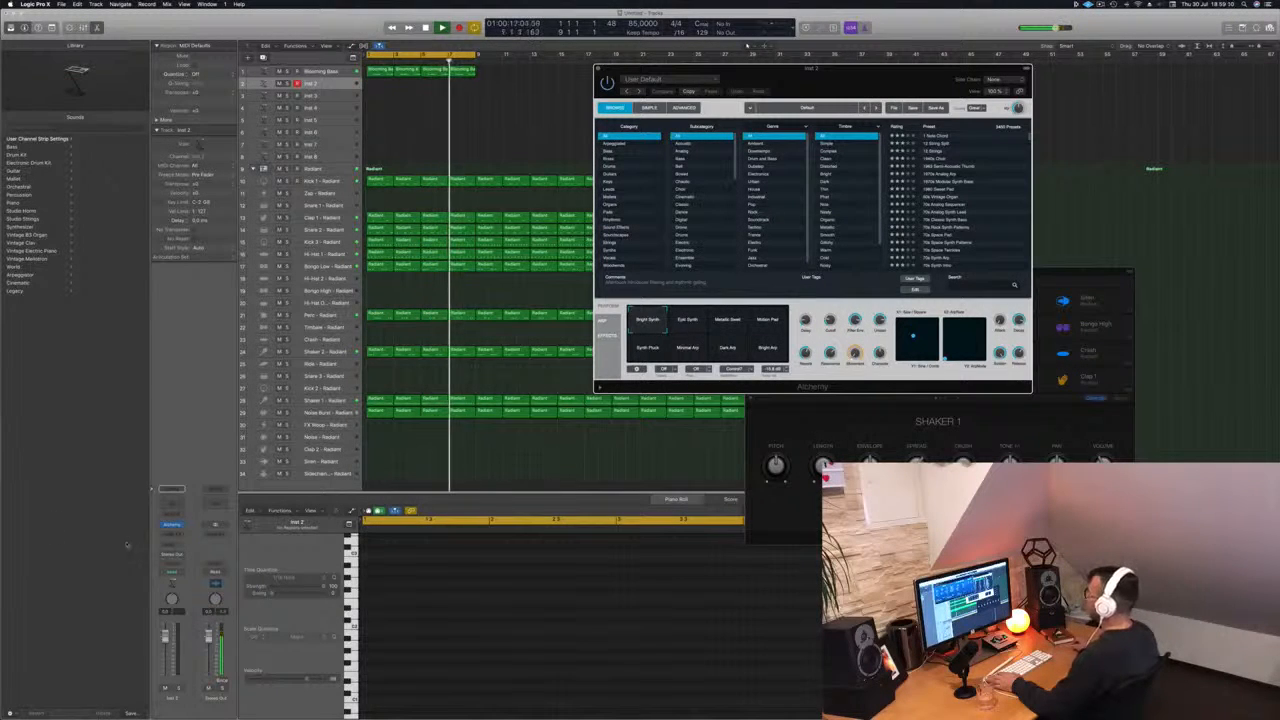
{"action": "left_click", "coordinate": [172, 524]}
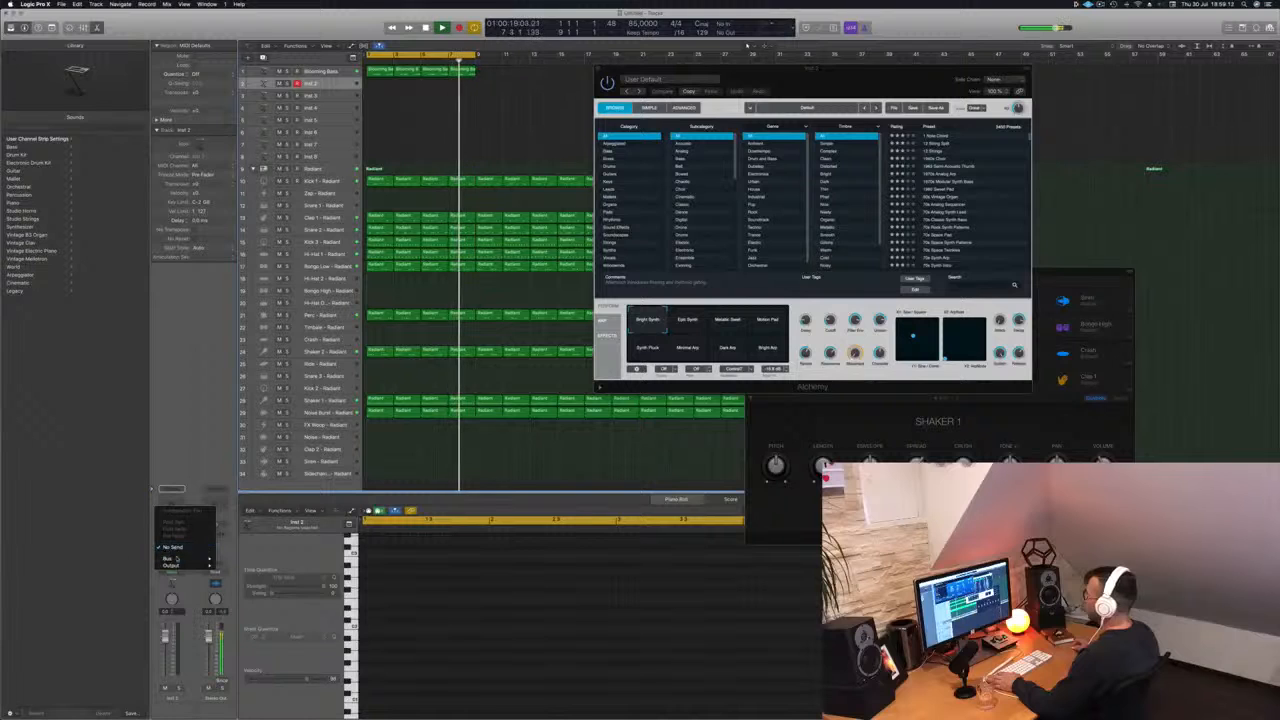
{"action": "mouse_move", "coordinate": [170, 557]}
{"action": "left_click", "coordinate": [232, 516]}
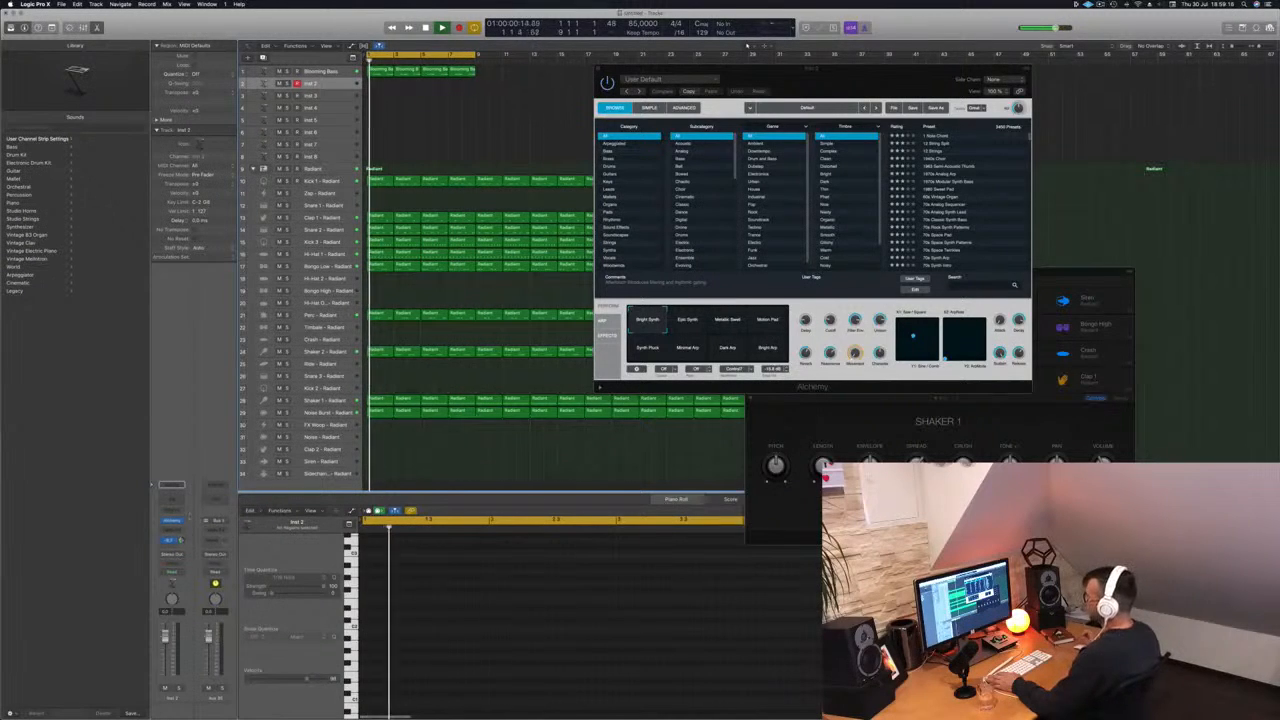
- Insert a stereo SilverVerb reverb on the new aux channel fed by the Inst 2 send
{"action": "left_click", "coordinate": [215, 543]}
{"action": "left_click", "coordinate": [215, 423]}
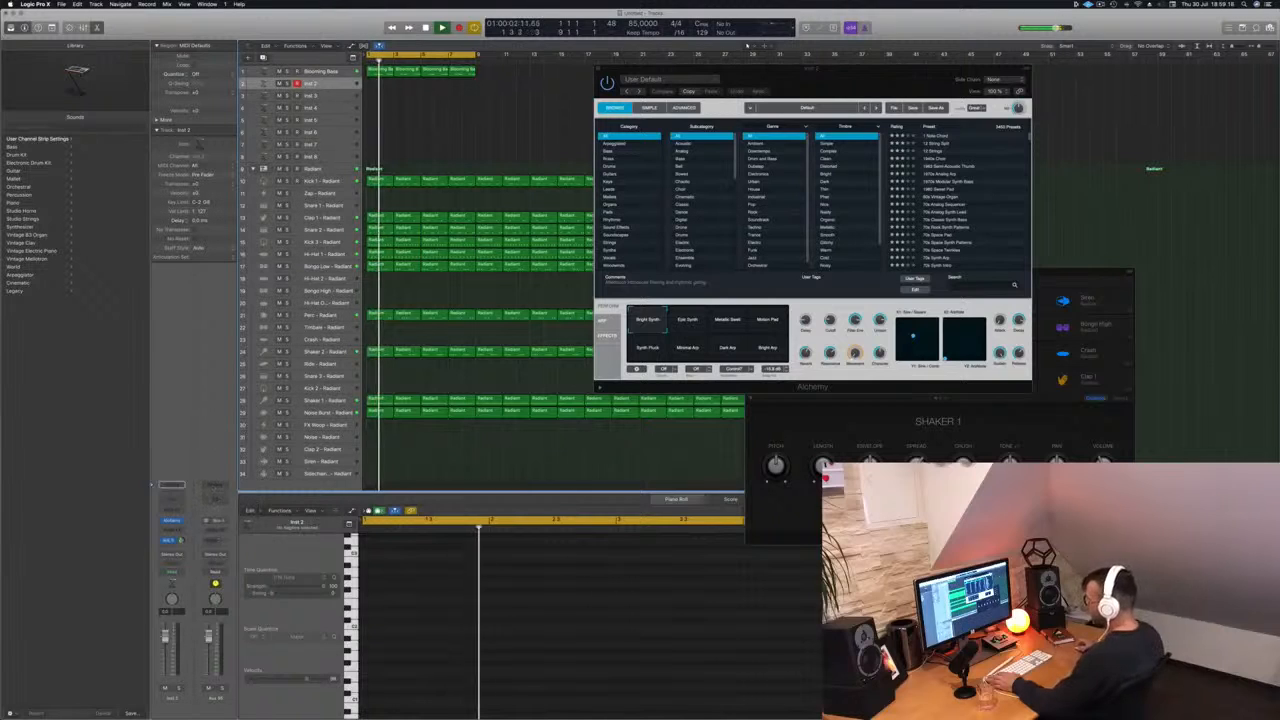
{"action": "left_click", "coordinate": [216, 534]}
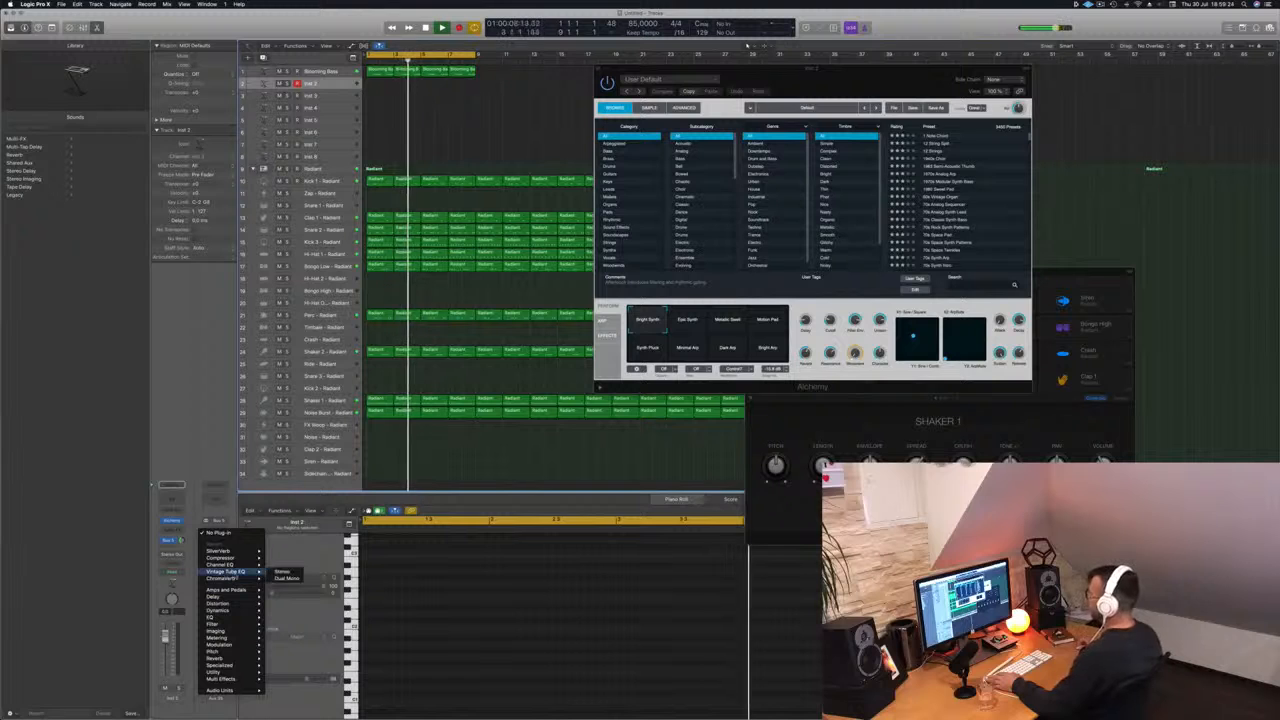
{"action": "mouse_move", "coordinate": [212, 648]}
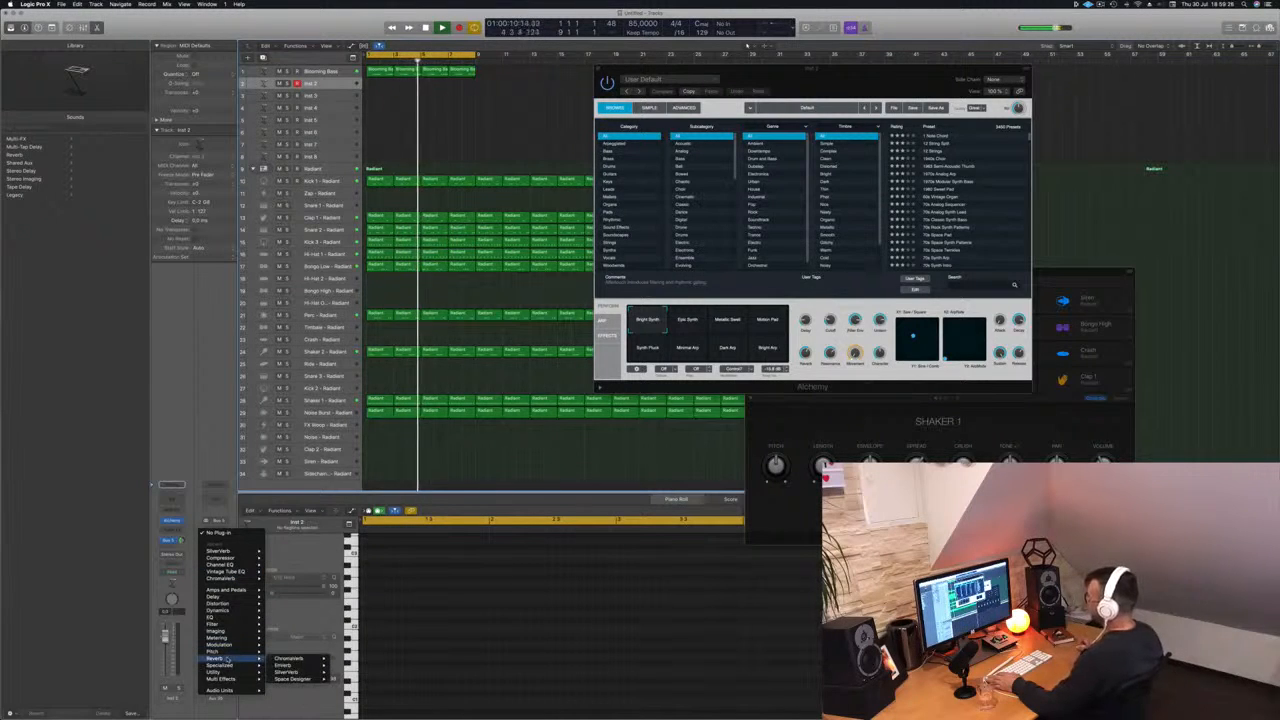
{"action": "mouse_move", "coordinate": [288, 672]}
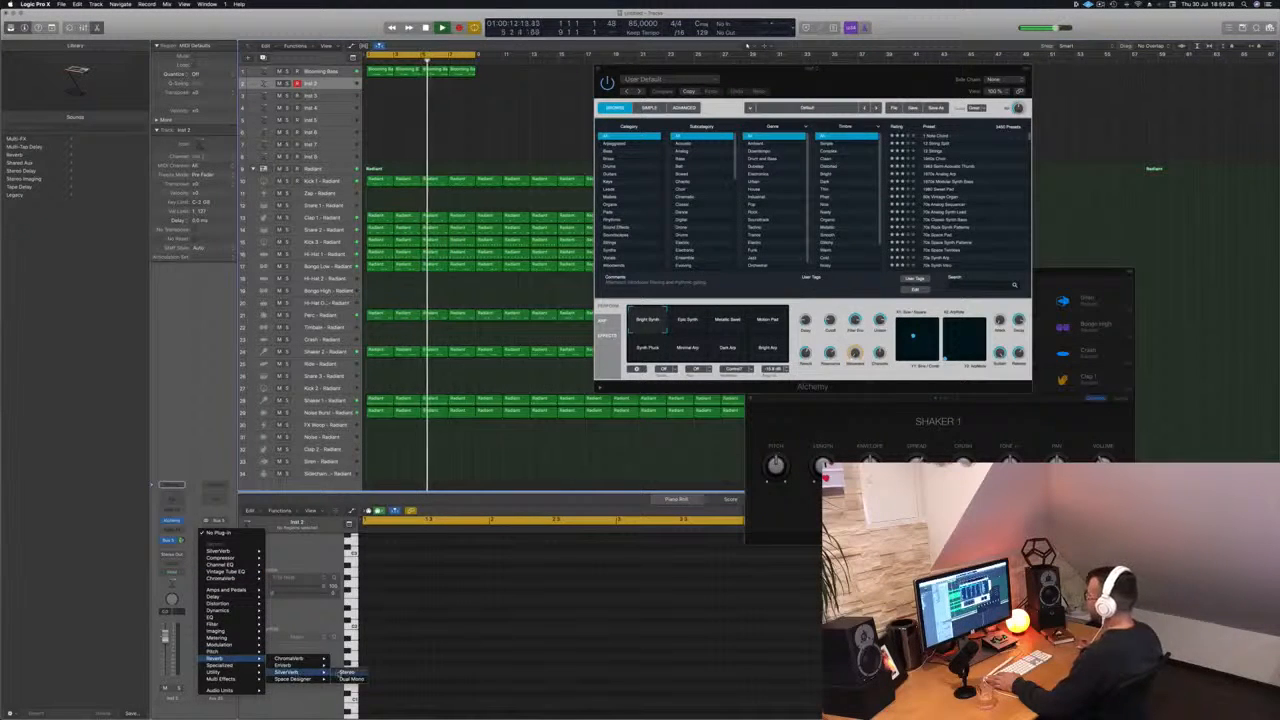
{"action": "left_click", "coordinate": [348, 672]}
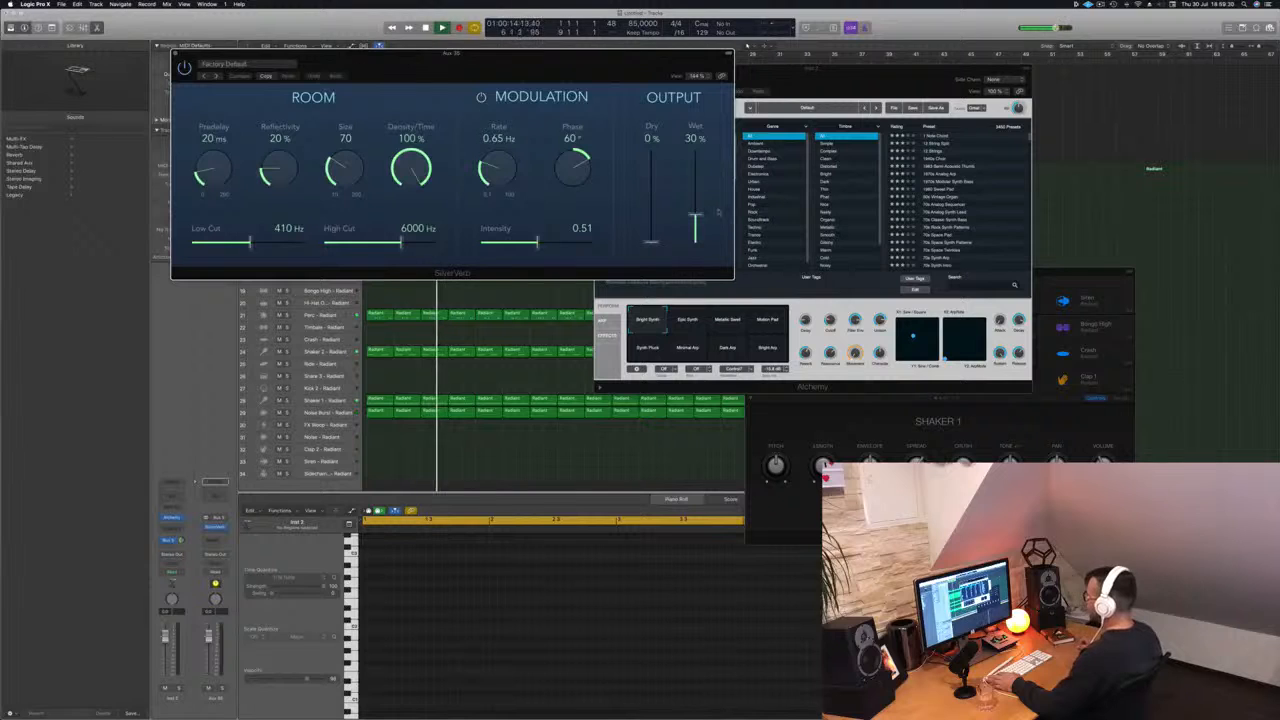
- Load the saved user setting in SilverVerb, close the plug-in and adjust the send level of Inst 2
{"action": "left_click", "coordinate": [226, 64]}
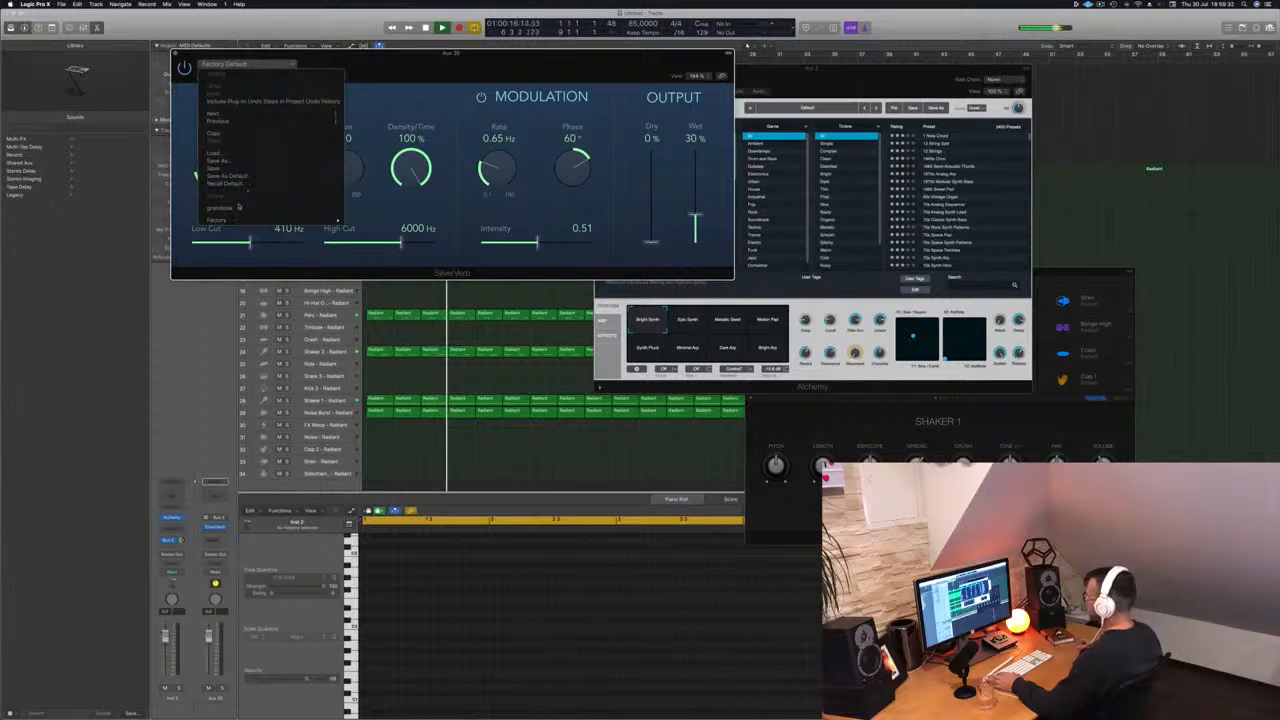
{"action": "left_click", "coordinate": [238, 206]}
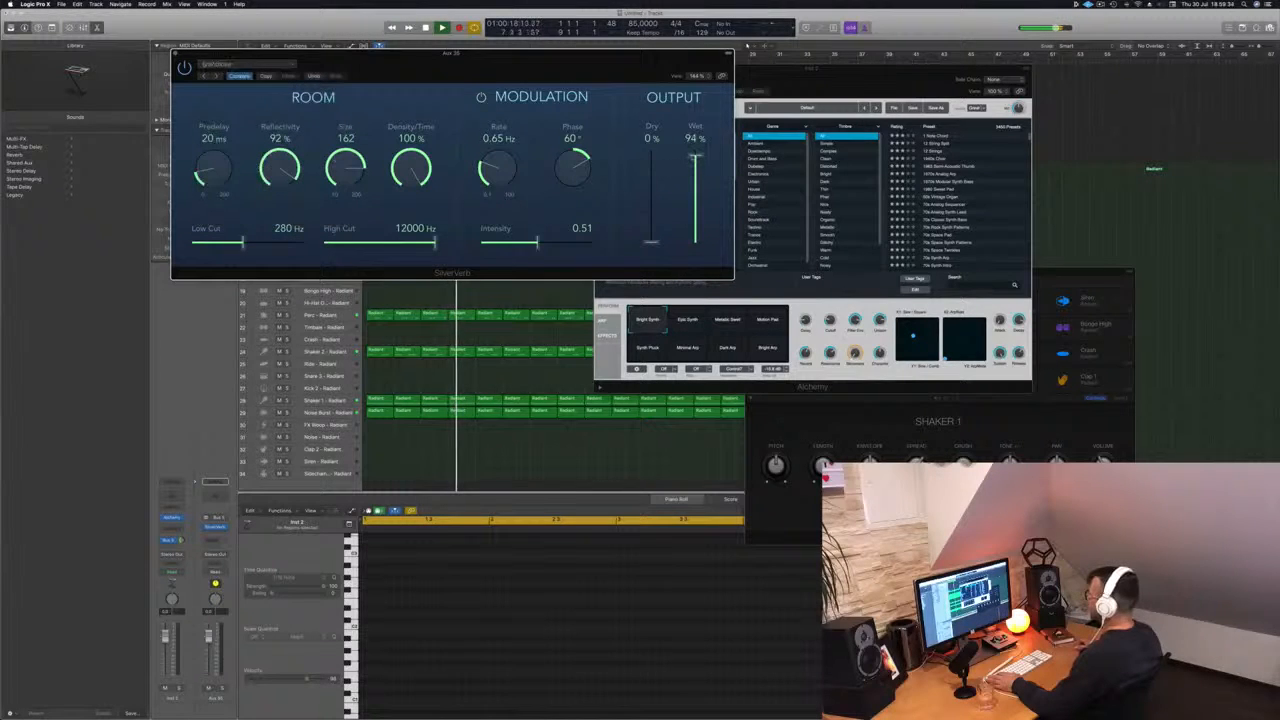
{"action": "left_click", "coordinate": [175, 53]}
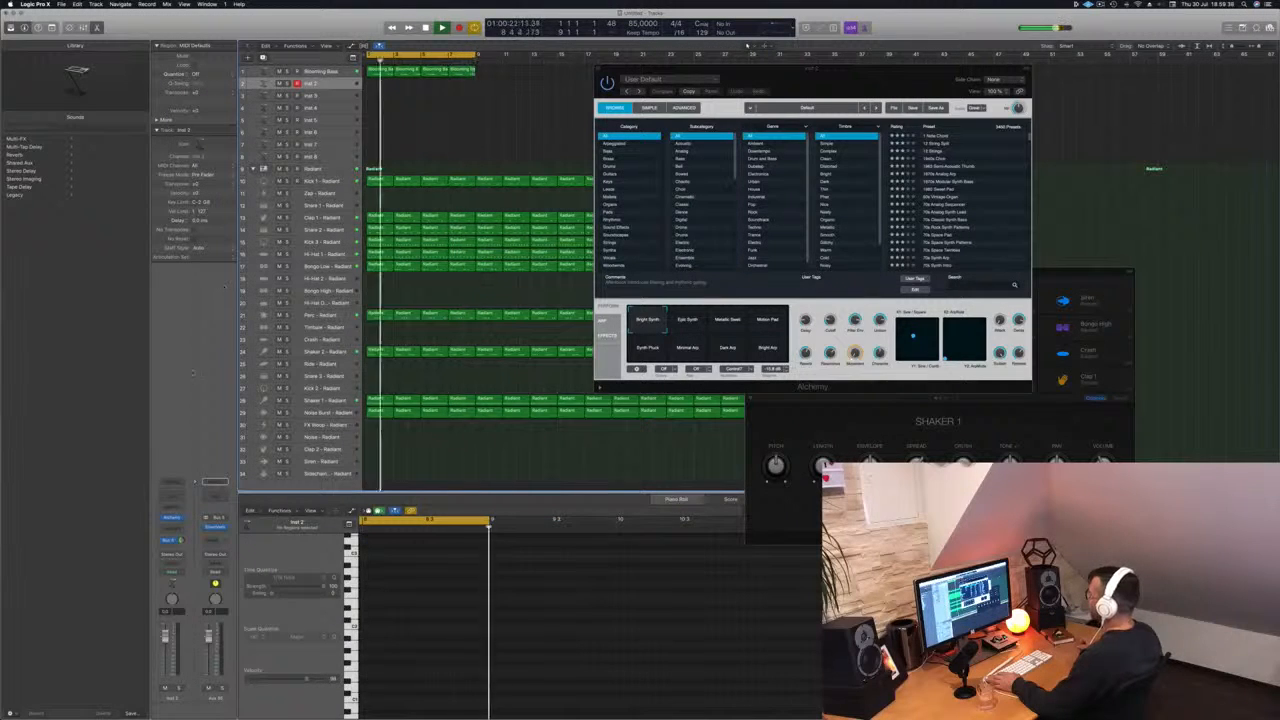
{"action": "left_click", "coordinate": [181, 541]}
- Filter the Alchemy presets of Inst 2 to the Pads category
{"action": "left_click_drag", "start_coordinate": [860, 69], "coordinate": [716, 78]}
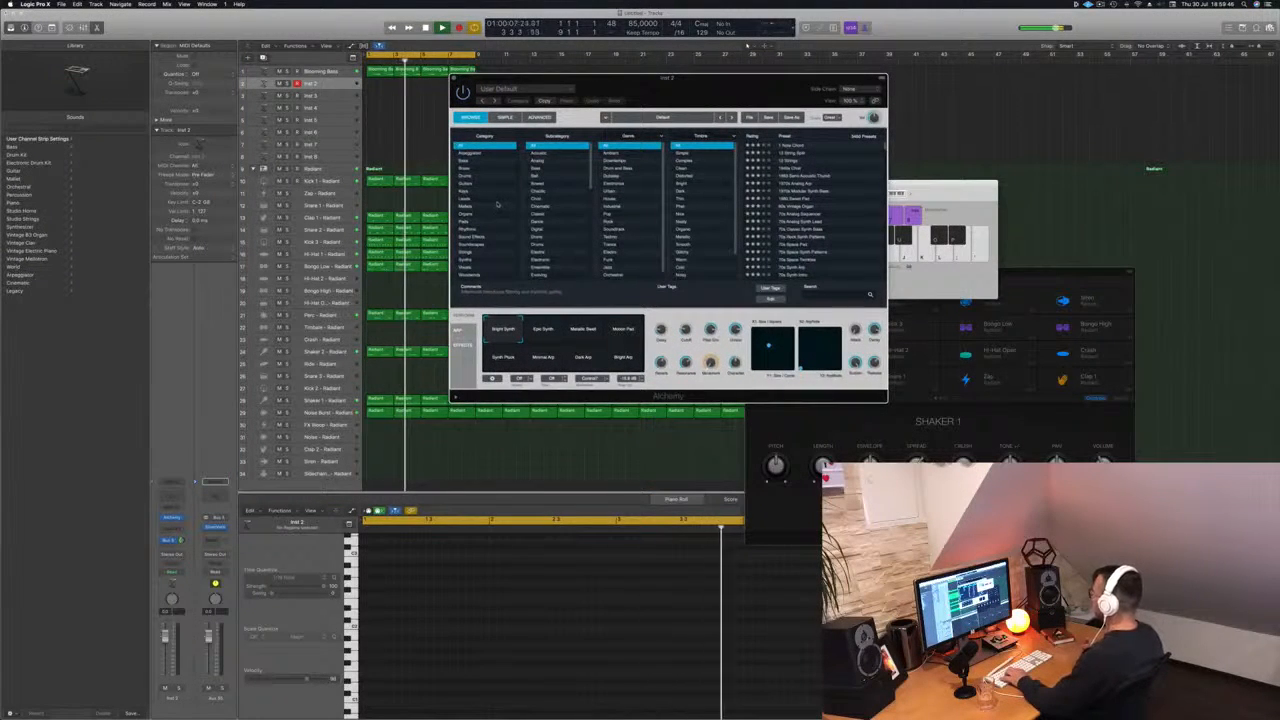
{"action": "left_click_drag", "start_coordinate": [628, 95], "coordinate": [700, 129]}
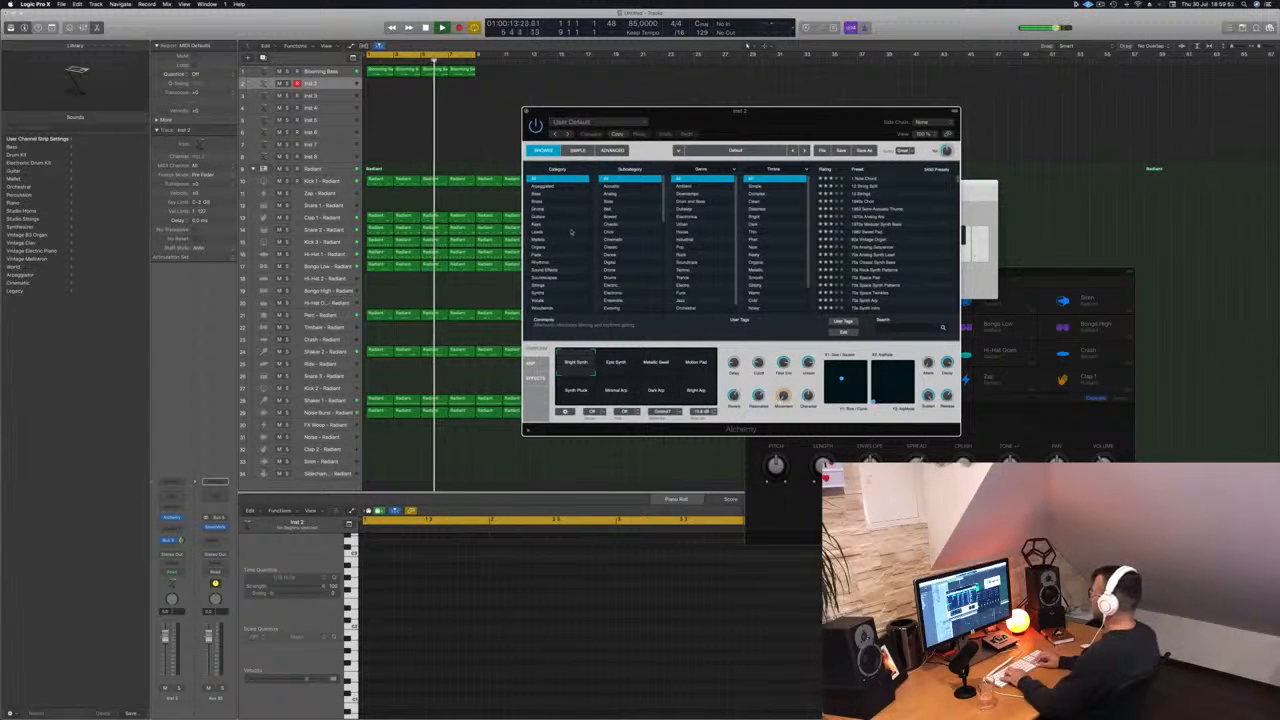
{"action": "left_click", "coordinate": [545, 255]}
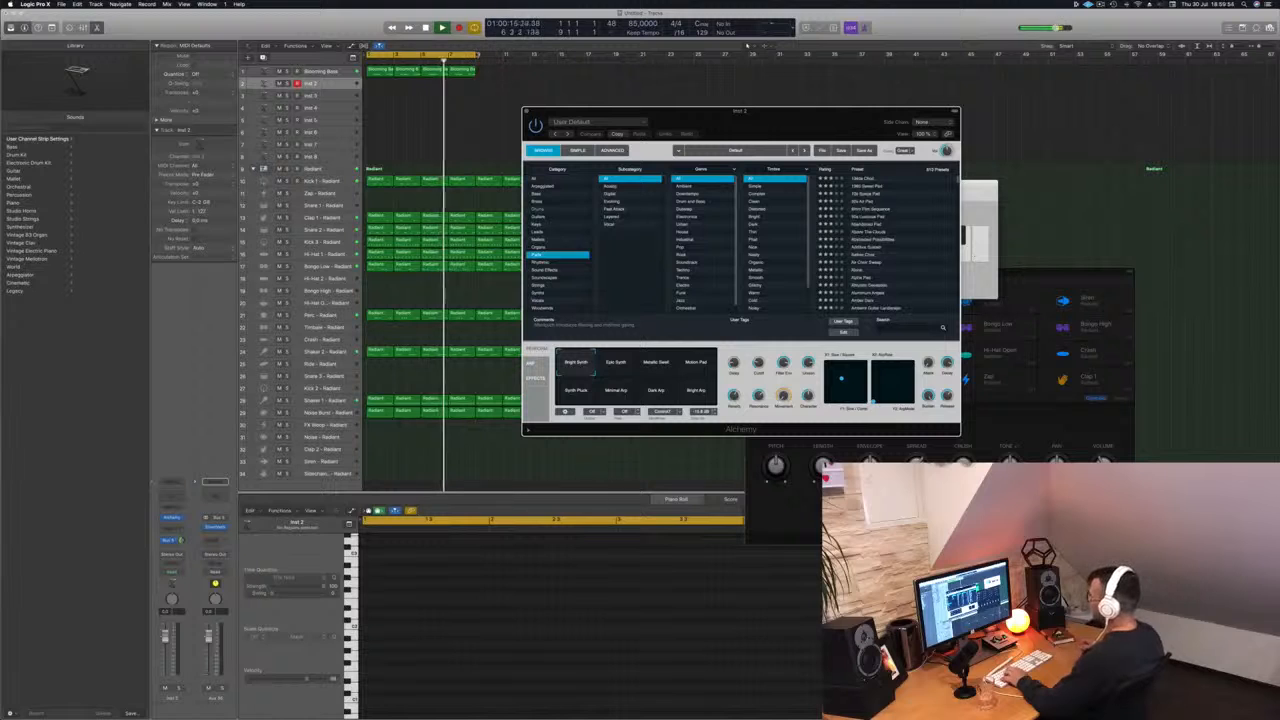
- Extend the cycle range to bar 17 and copy the four Blooming Bass regions to bar 9
{"action": "left_click_drag", "start_coordinate": [475, 54], "coordinate": [583, 63]}
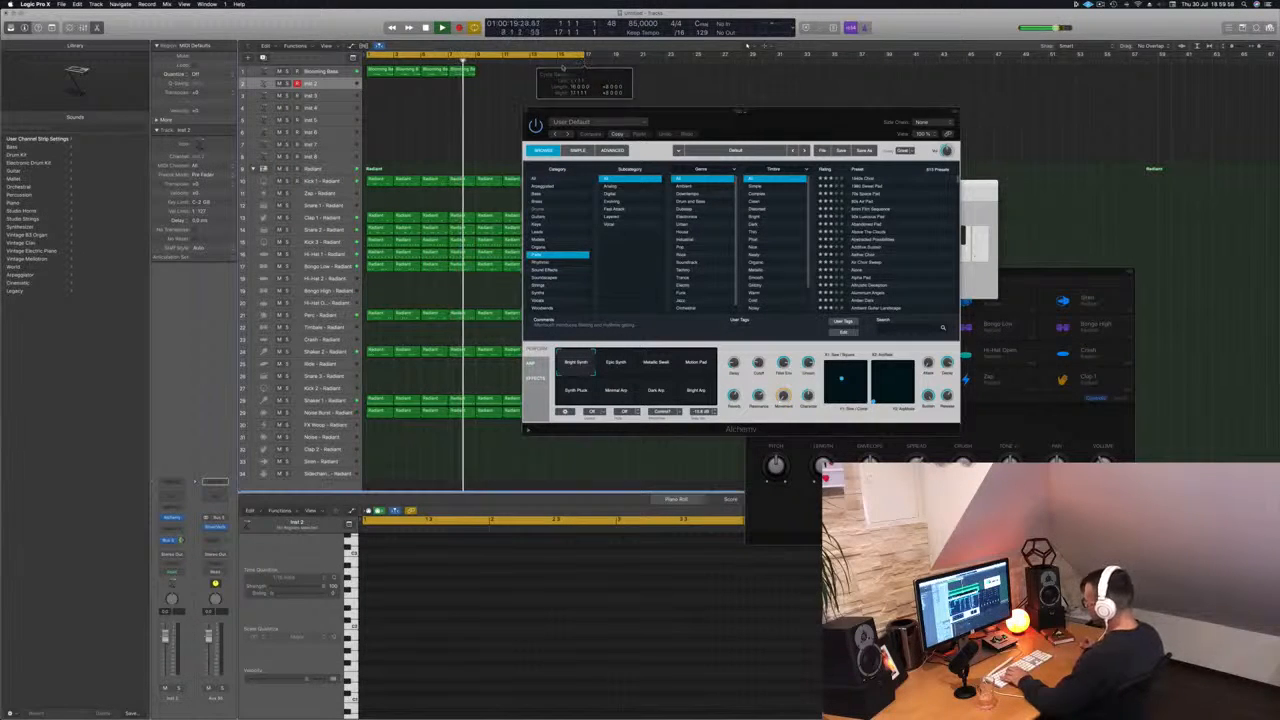
{"action": "mouse_move", "coordinate": [490, 77]}
{"action": "left_mouse_down"}
{"action": "mouse_move", "coordinate": [376, 70]}
{"action": "mouse_move", "coordinate": [489, 80]}
{"action": "left_mouse_up"}
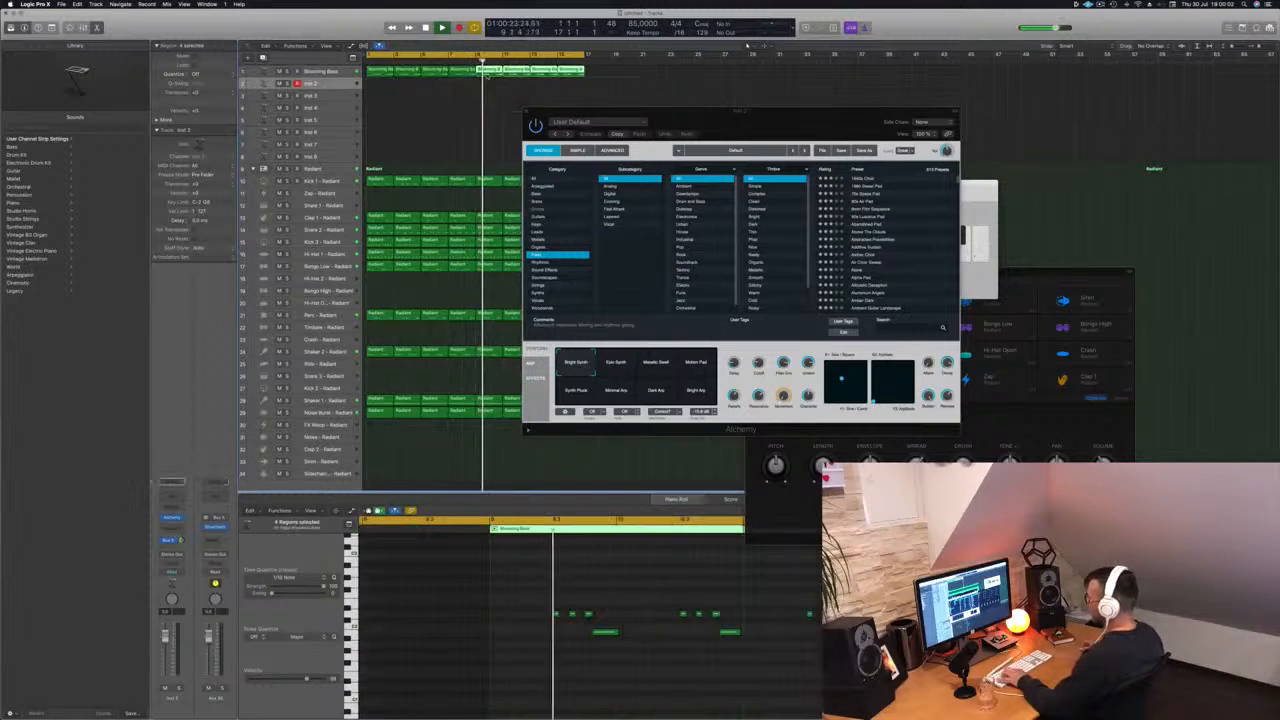
- Arrange the Alchemy and Musical Typing windows clear of each other and load the 1940s Choir pad preset
{"action": "left_click_drag", "start_coordinate": [693, 125], "coordinate": [663, 125]}
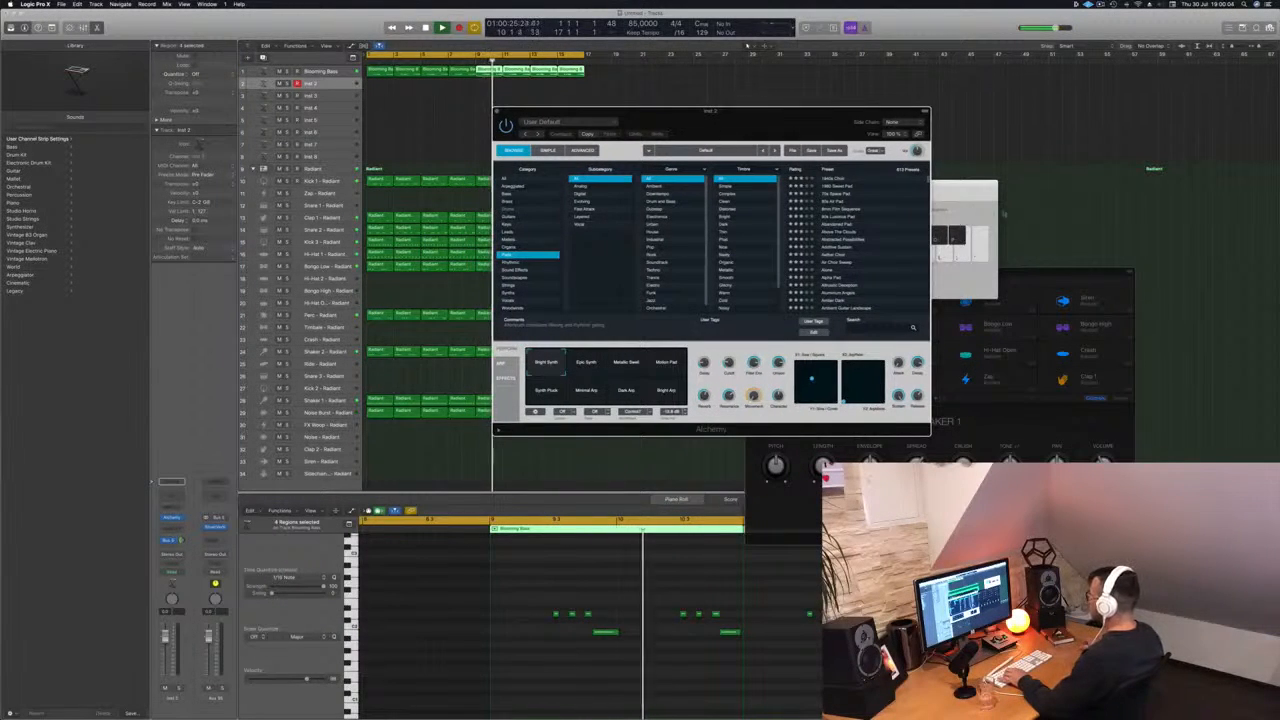
{"action": "left_click_drag", "start_coordinate": [968, 197], "coordinate": [1016, 183]}
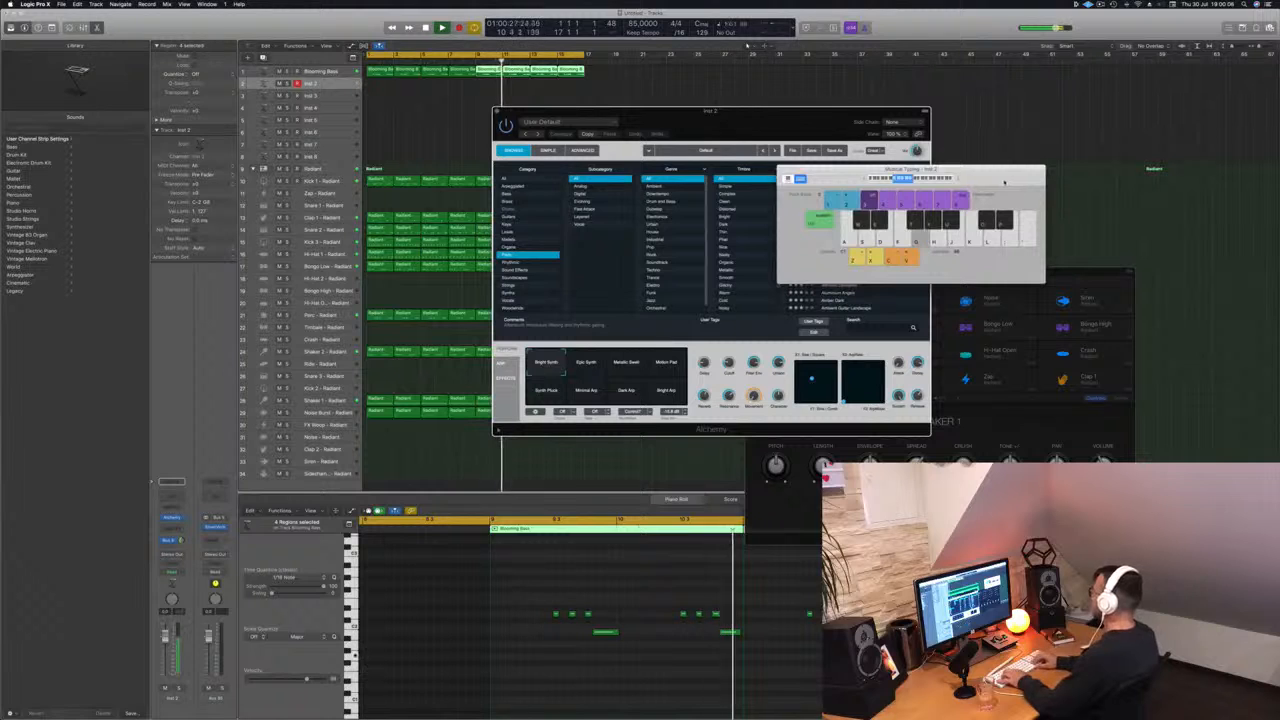
{"action": "left_click_drag", "start_coordinate": [844, 177], "coordinate": [958, 165]}
{"action": "left_click_drag", "start_coordinate": [760, 112], "coordinate": [590, 175]}
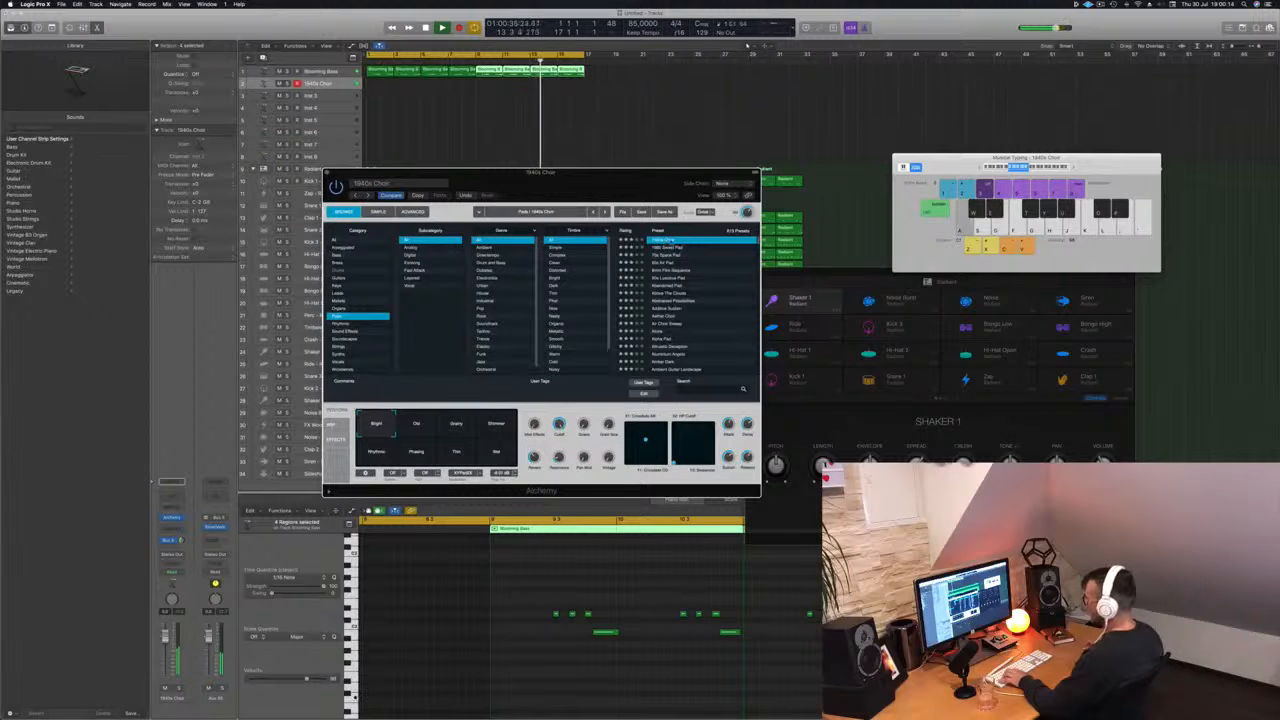
{"action": "left_click_drag", "start_coordinate": [614, 183], "coordinate": [636, 247]}
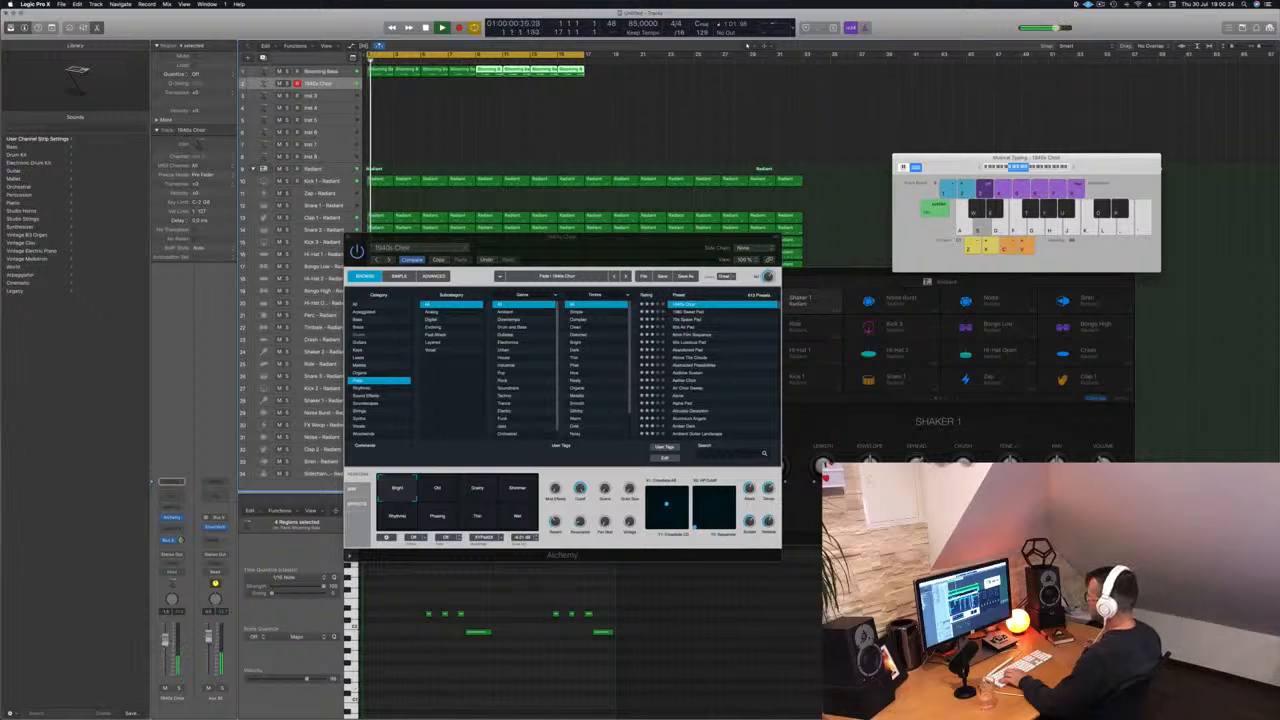
- Audition the 1980 Sweet Pad and 70s Space Pad presets by playing notes over the running beat
{"action": "left_click", "coordinate": [697, 313]}
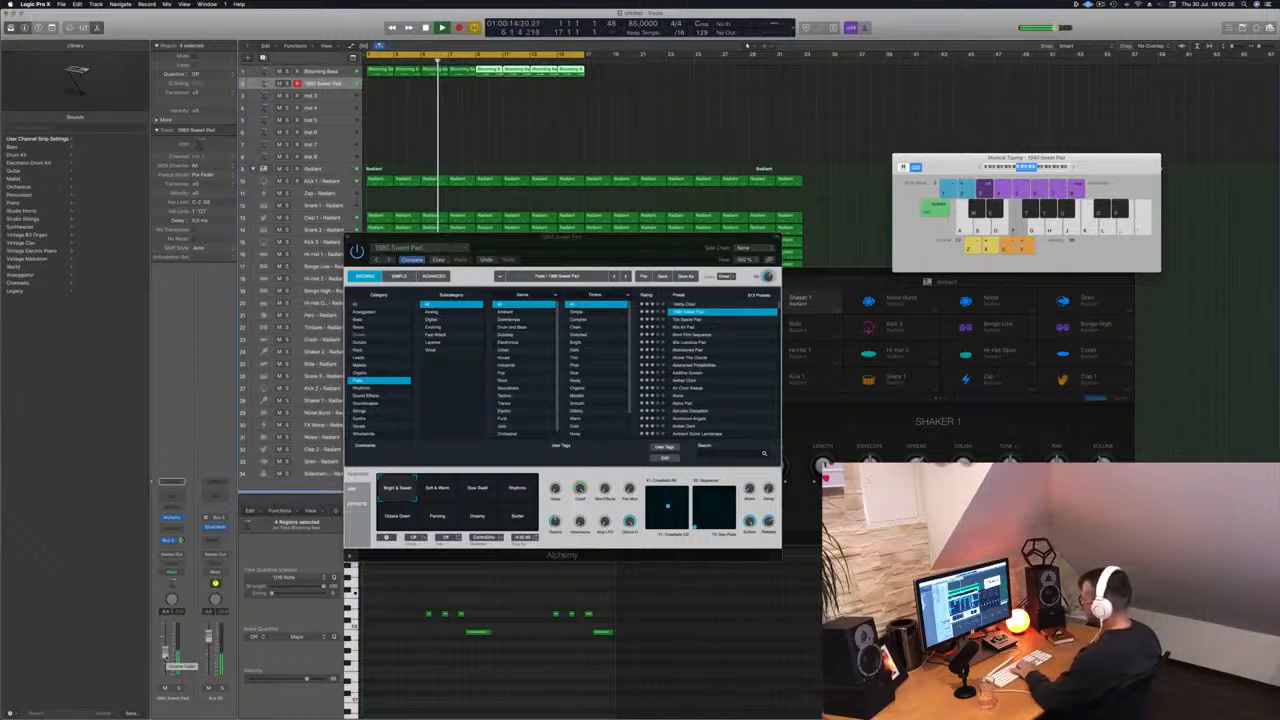
{"action": "key", "text": "s"}
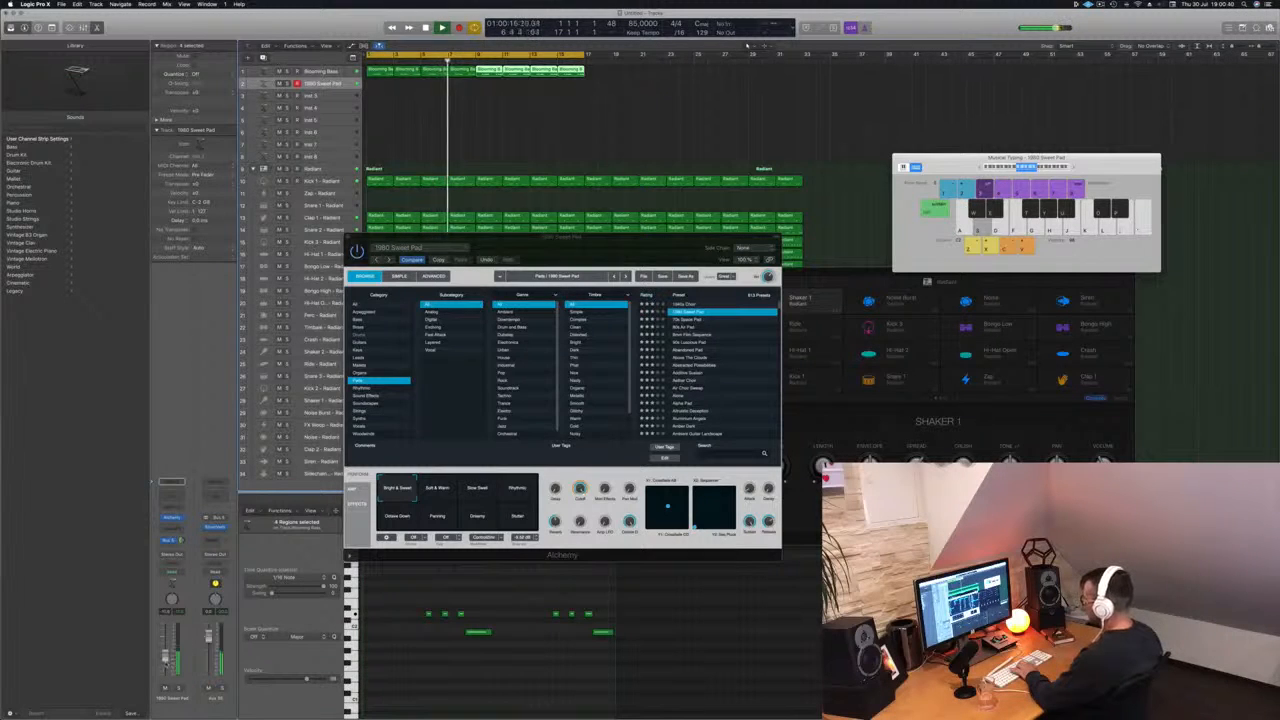
{"action": "key", "text": "f"}
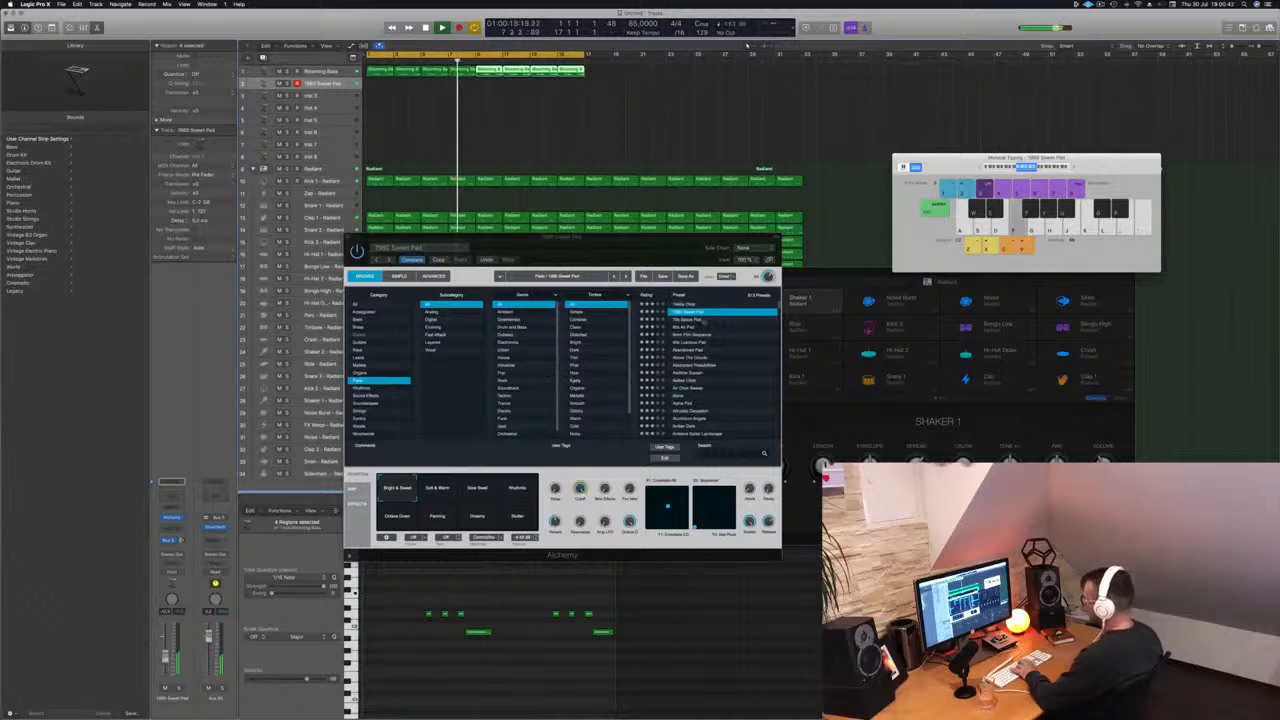
{"action": "key", "text": "Down"}
{"action": "key", "text": "s"}
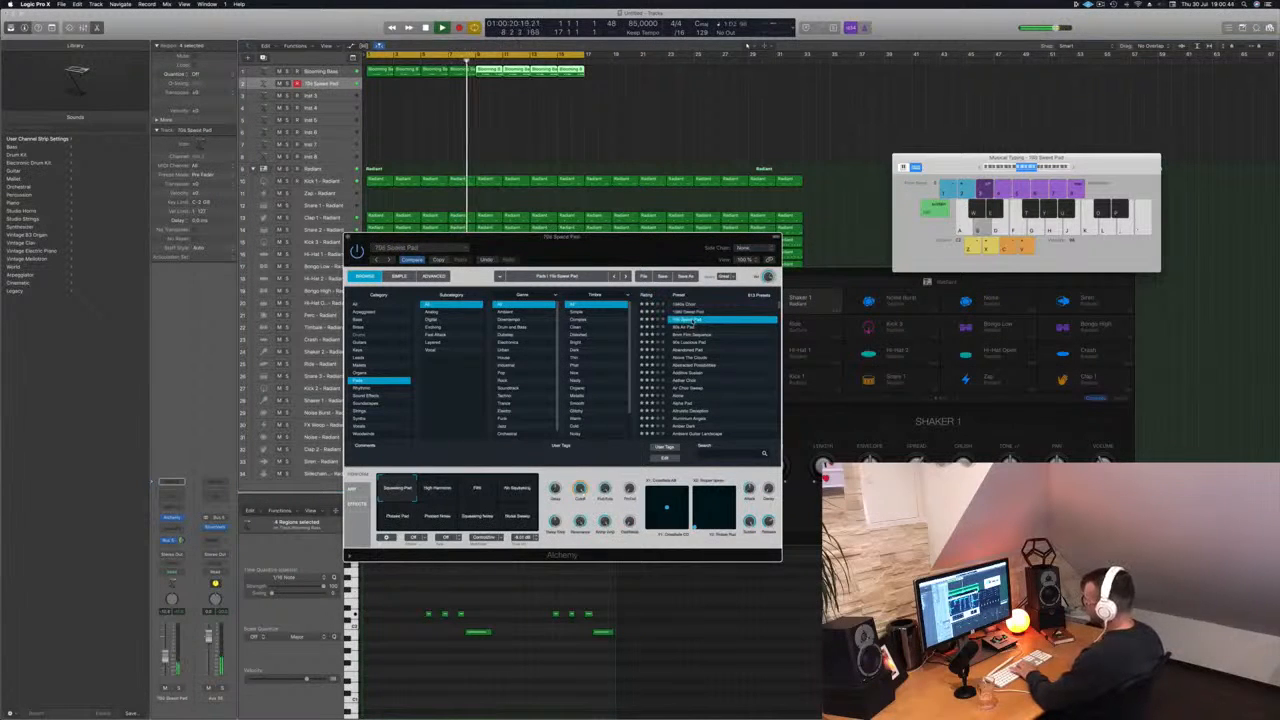
- Load the Additive Sustain preset in Alchemy, try its performance snapshots and choose Warm
{"action": "left_click", "coordinate": [688, 374]}
{"action": "key", "text": "f"}
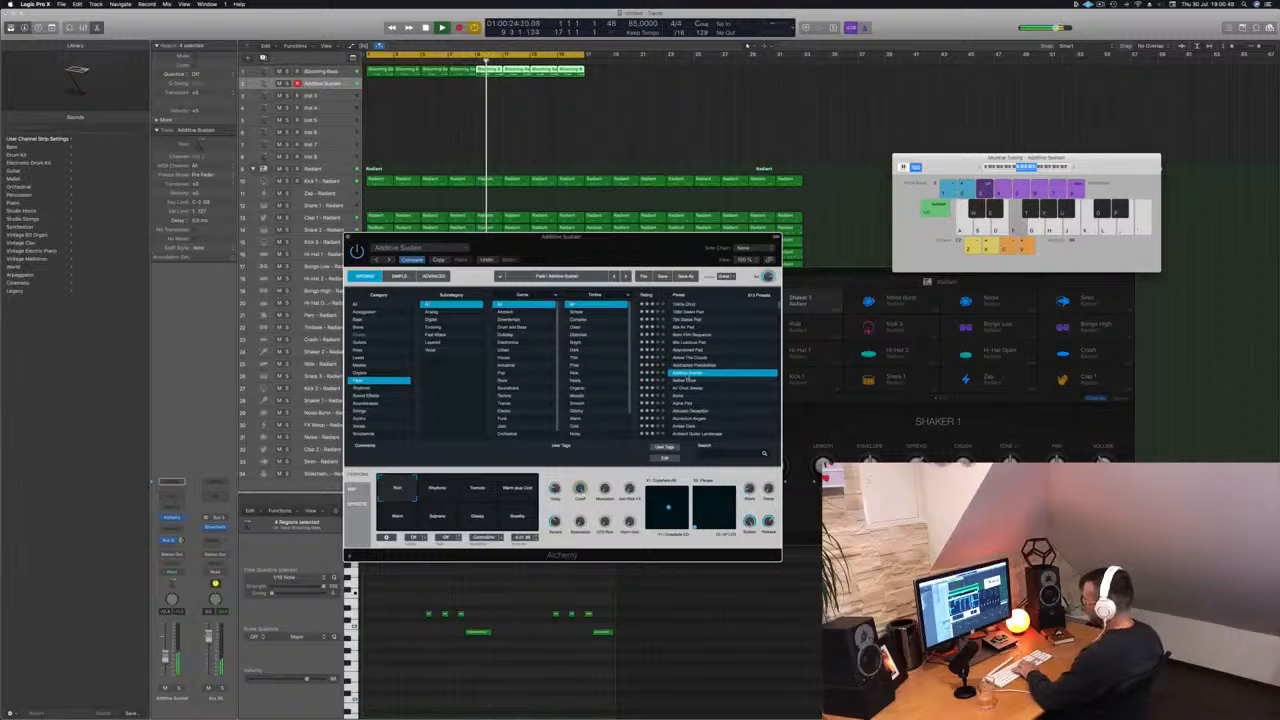
{"action": "left_click", "coordinate": [437, 488]}
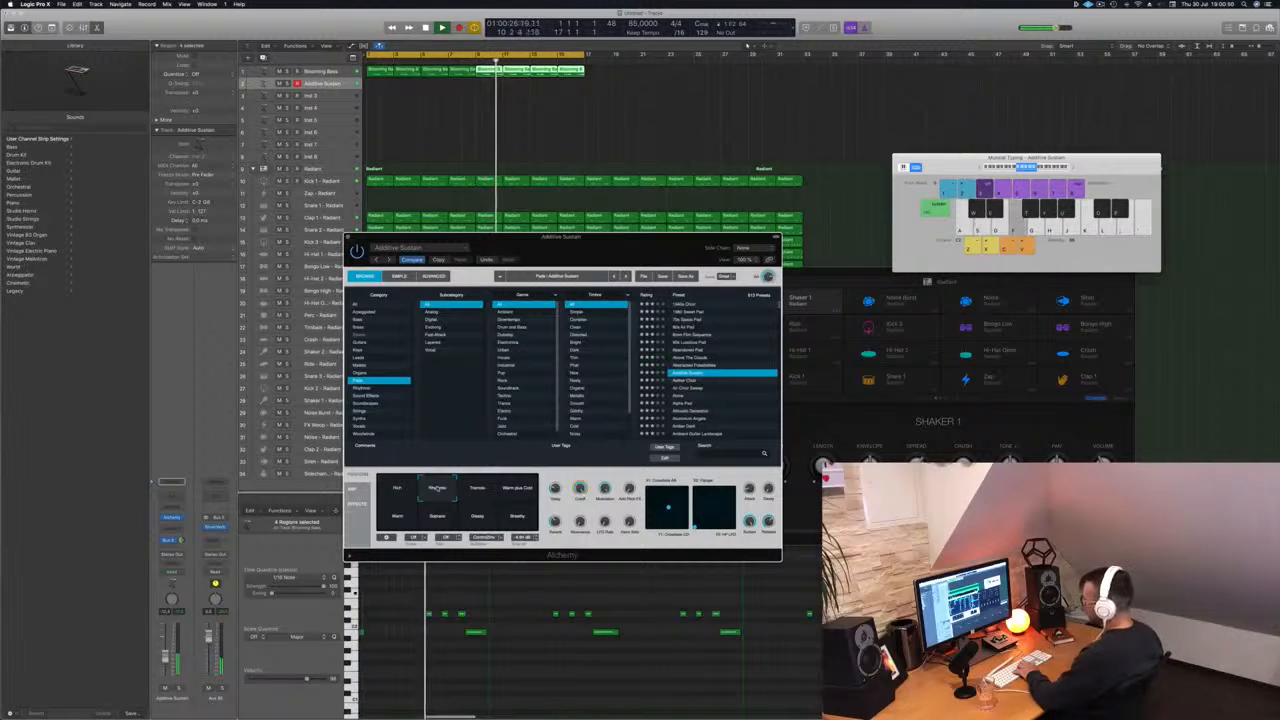
{"action": "left_click", "coordinate": [484, 492]}
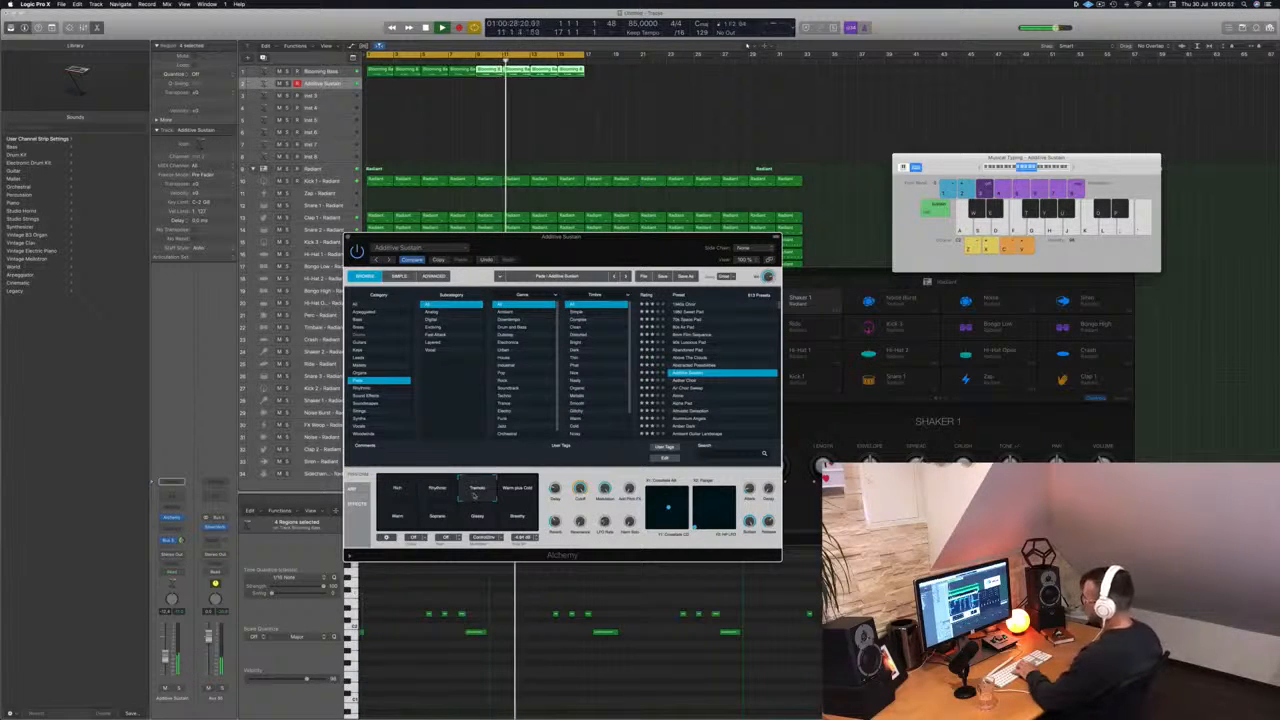
{"action": "left_click", "coordinate": [518, 494]}
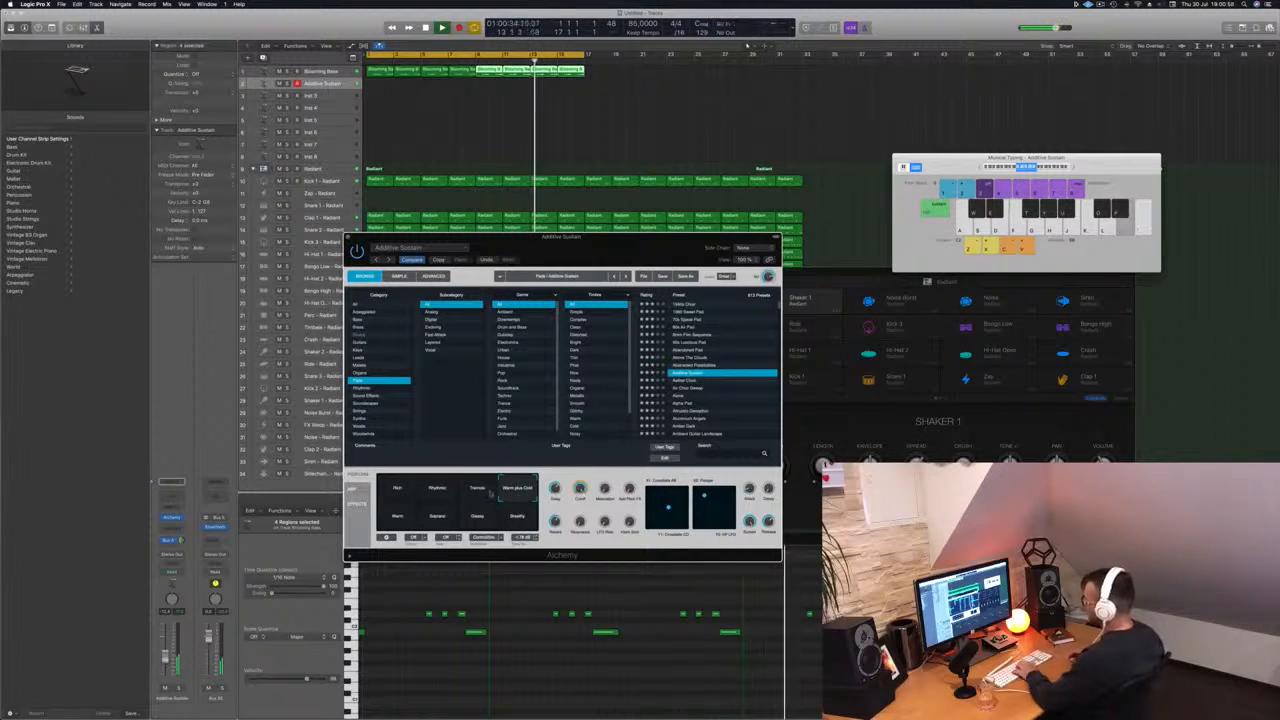
{"action": "left_click", "coordinate": [400, 517]}
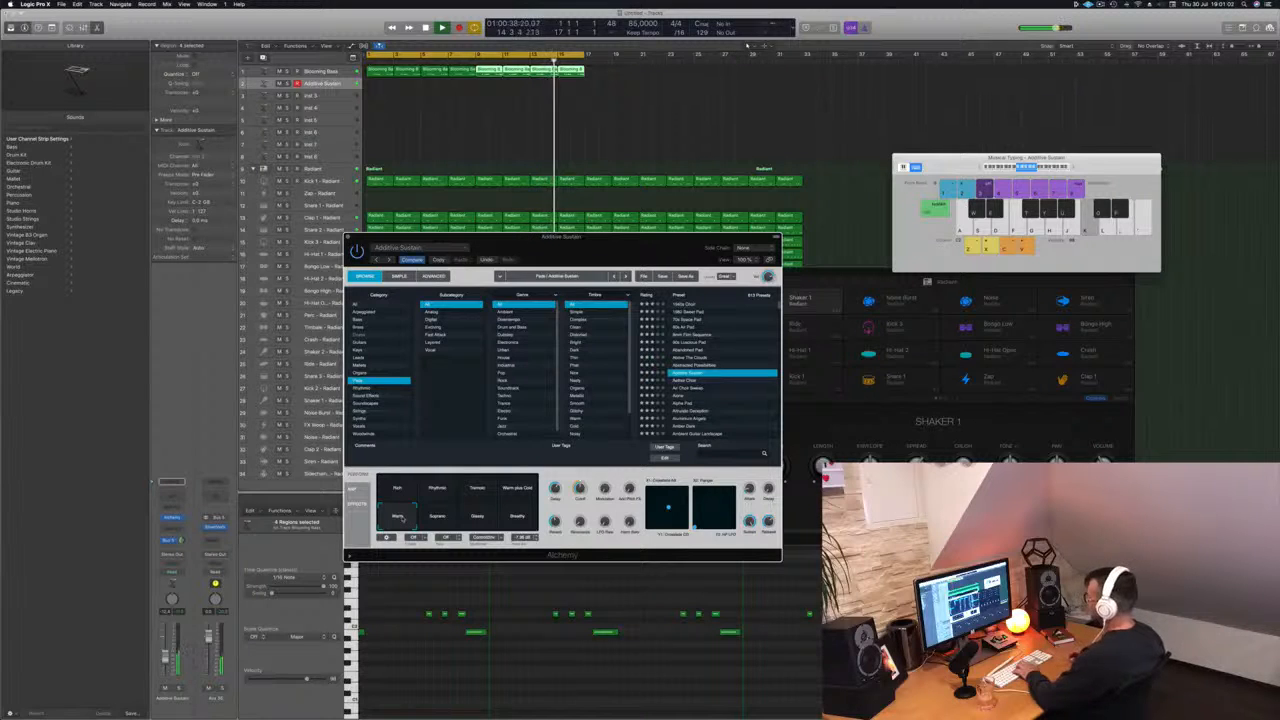
- Rehearse a slow pad melody over the beat and record it on the Additive Sustain track
{"action": "key", "text": "l"}
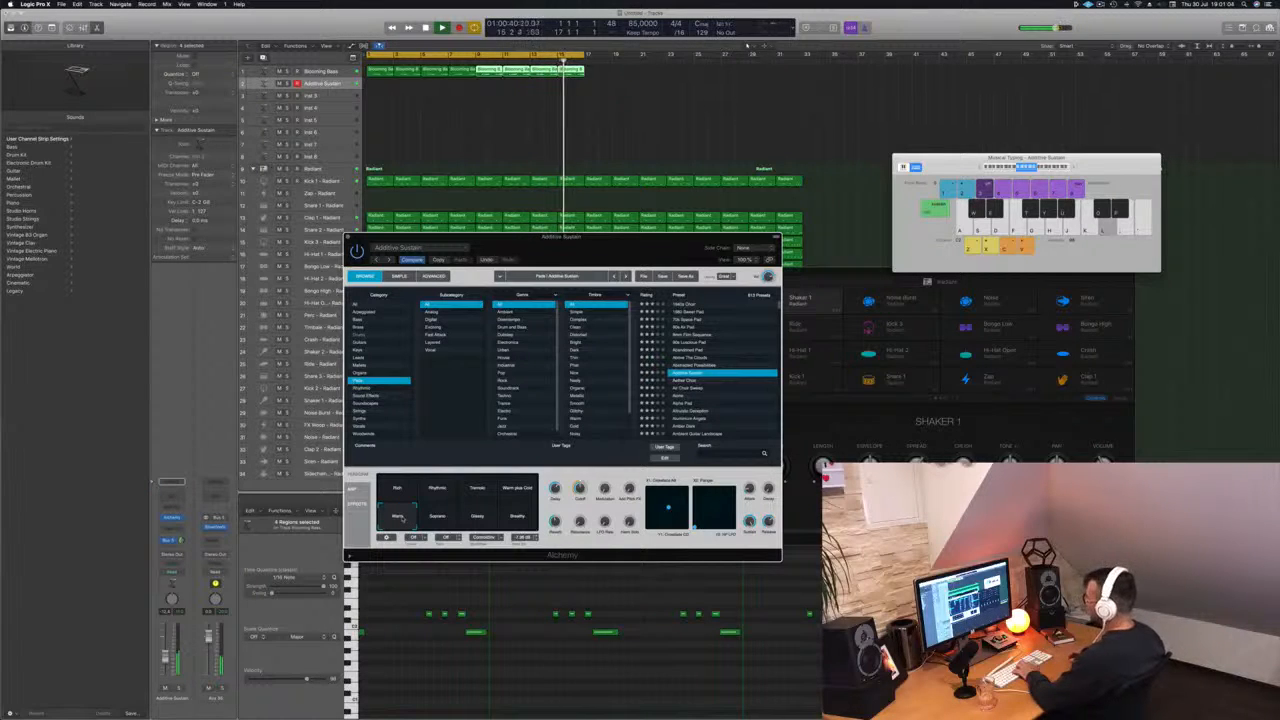
{"action": "key", "text": "h"}
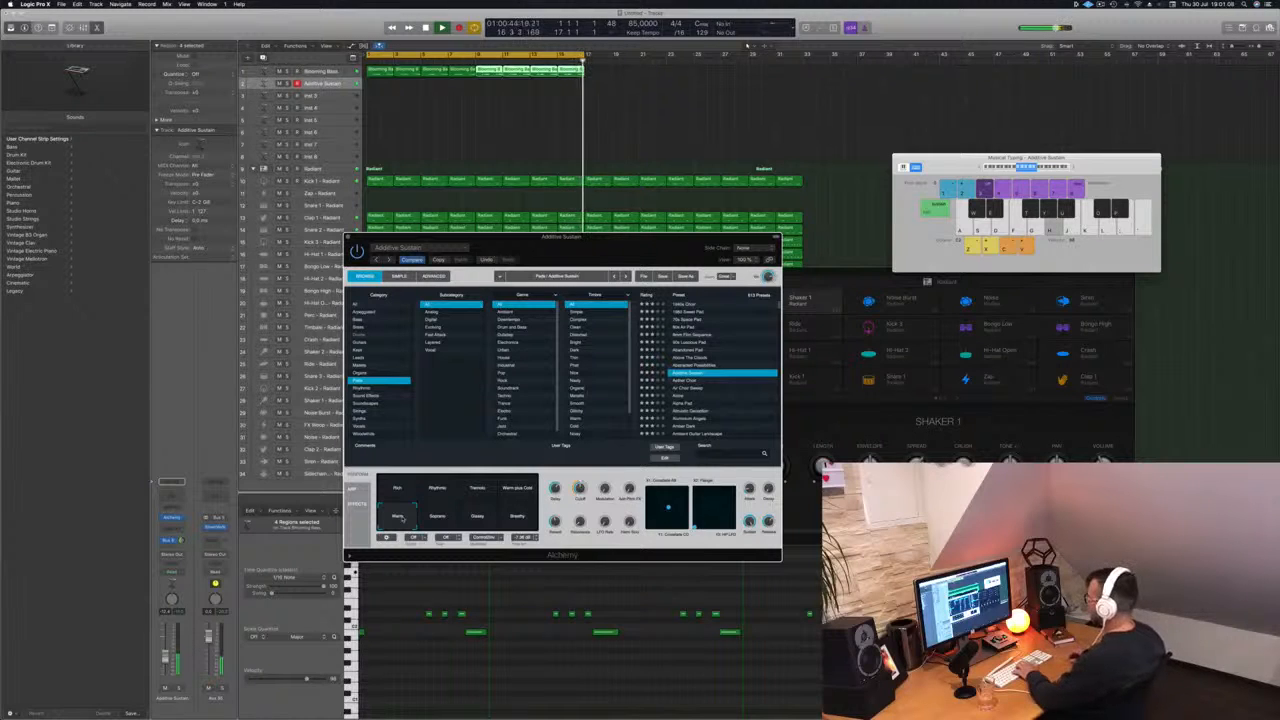
{"action": "key", "text": "k"}
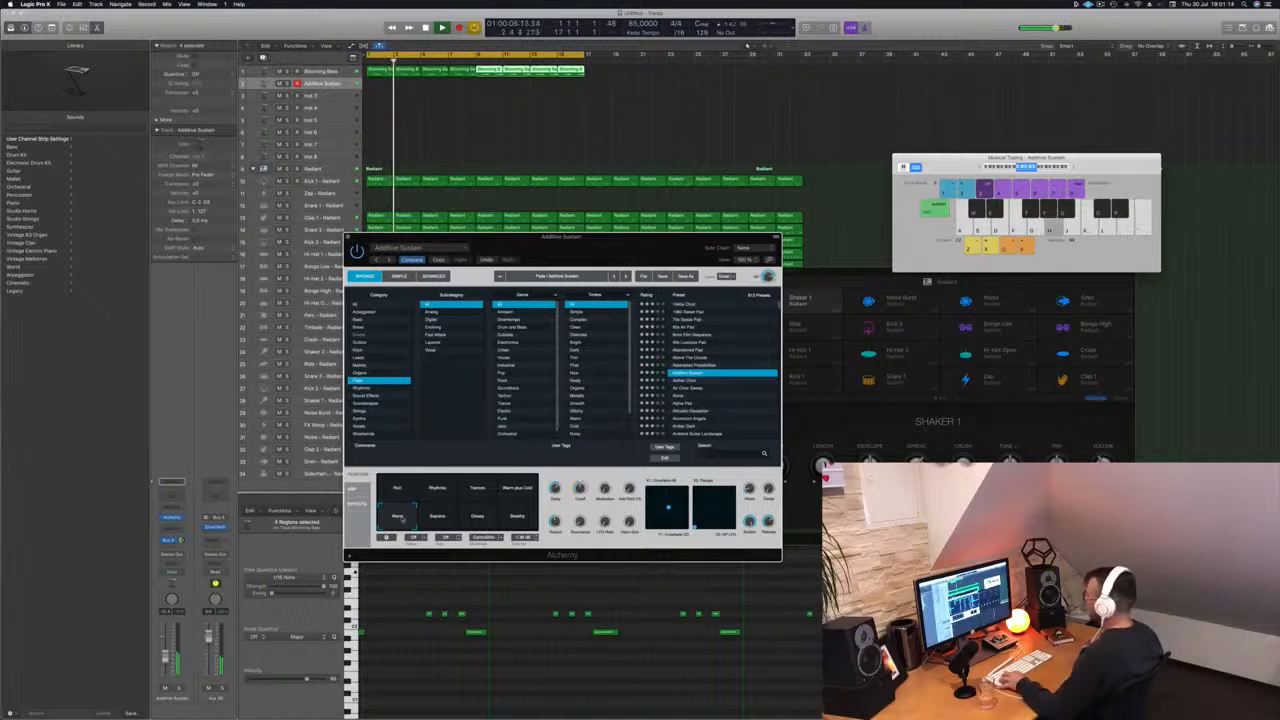
{"action": "key", "text": "r"}
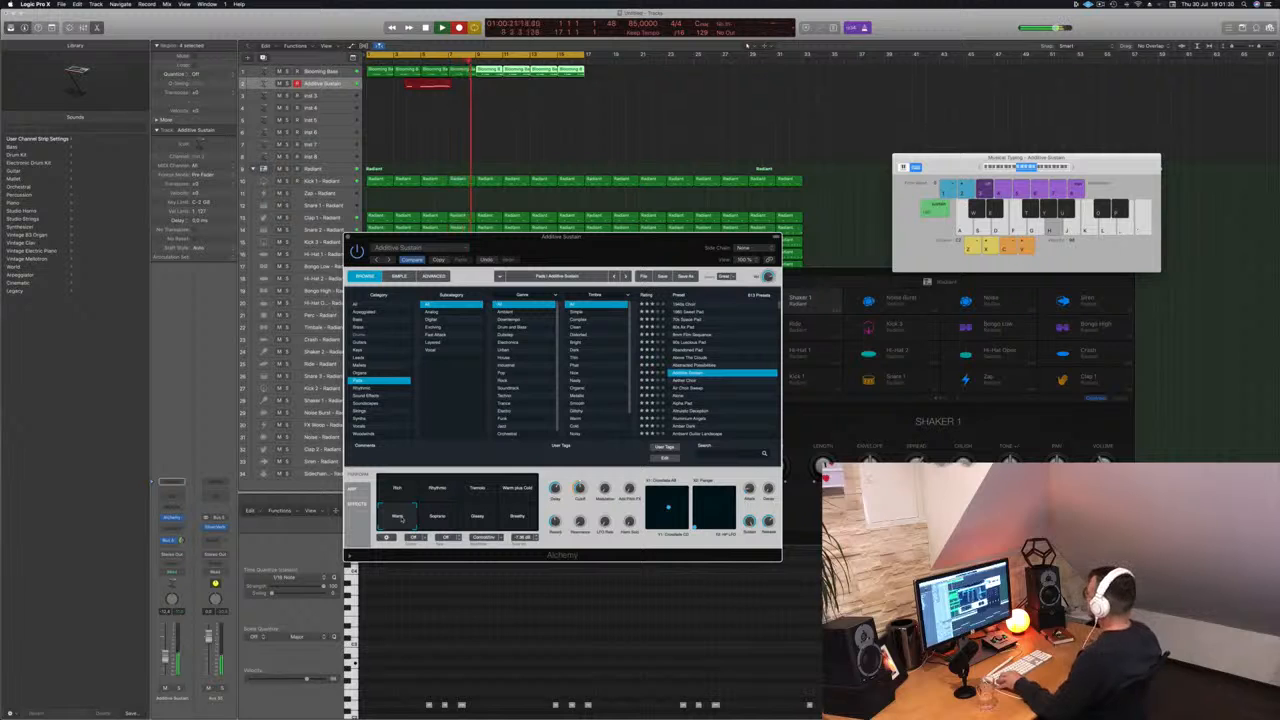
{"action": "key", "text": "space"}
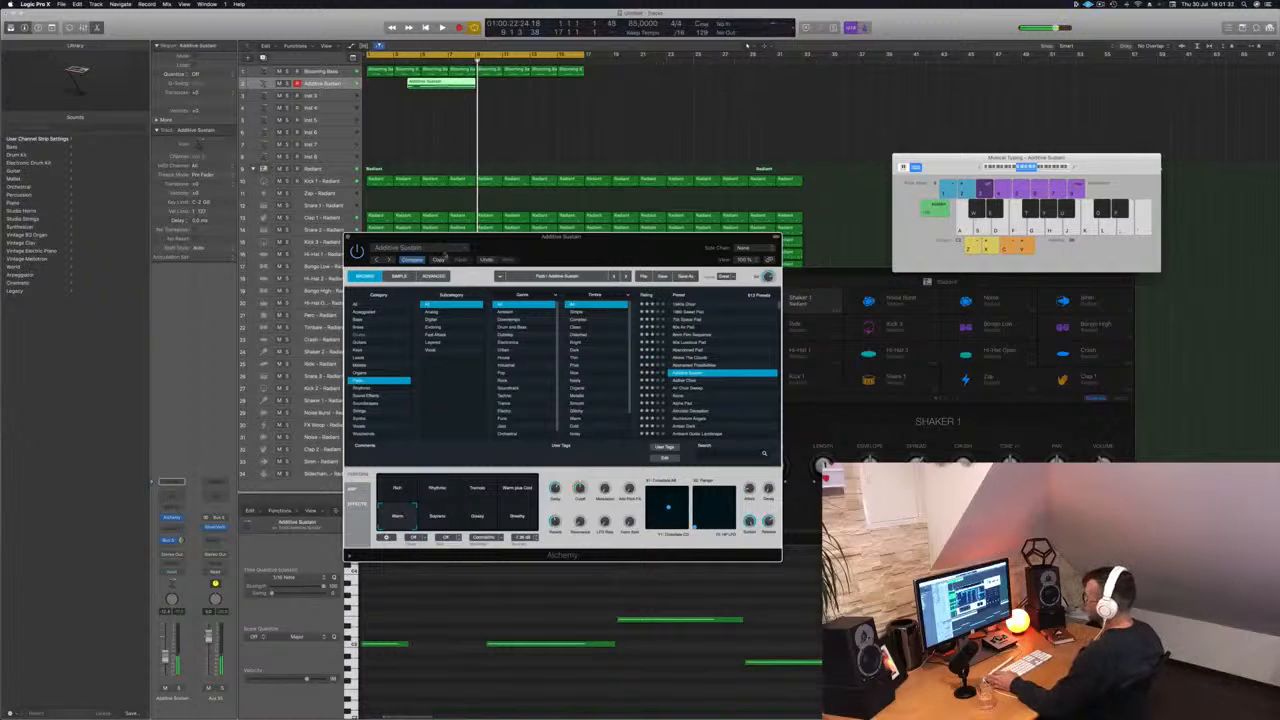
- Split the recorded pad region at bar 5 with its overlapping notes, delete the leading piece and move the remainder to bar 1
{"action": "left_click", "coordinate": [420, 84], "text": "super"}
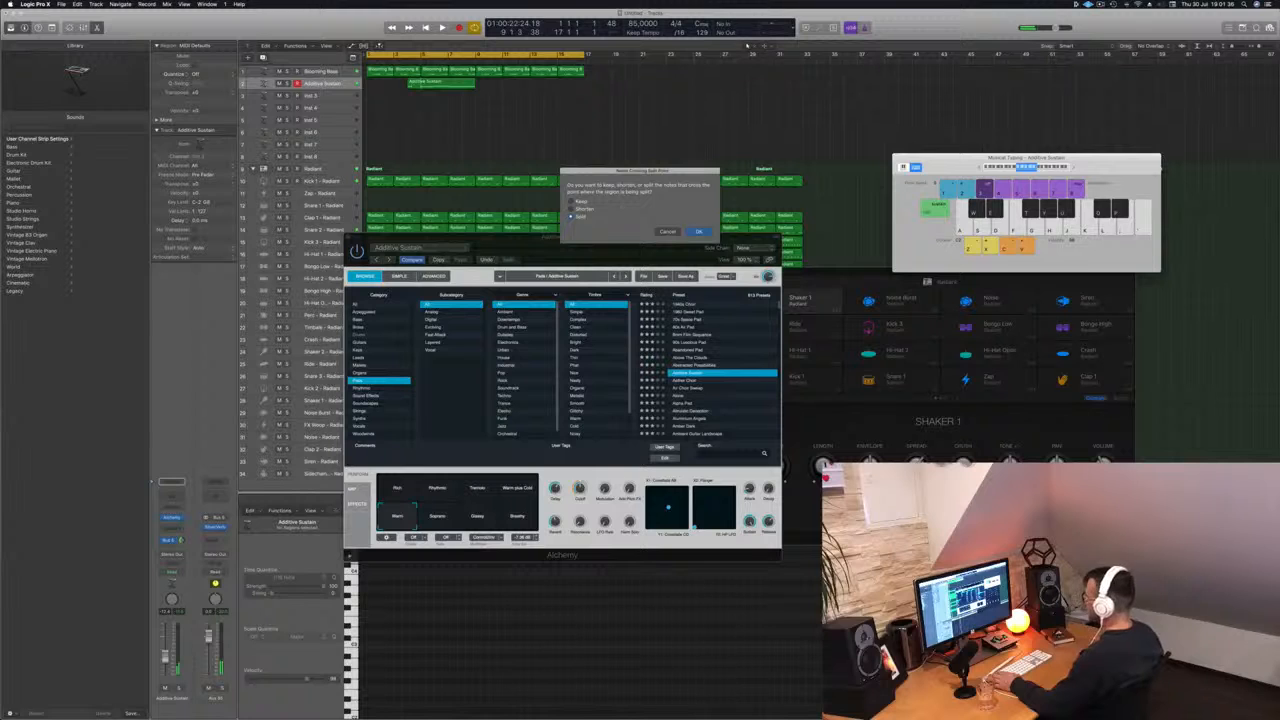
{"action": "left_click", "coordinate": [700, 232]}
{"action": "left_click", "coordinate": [412, 83]}
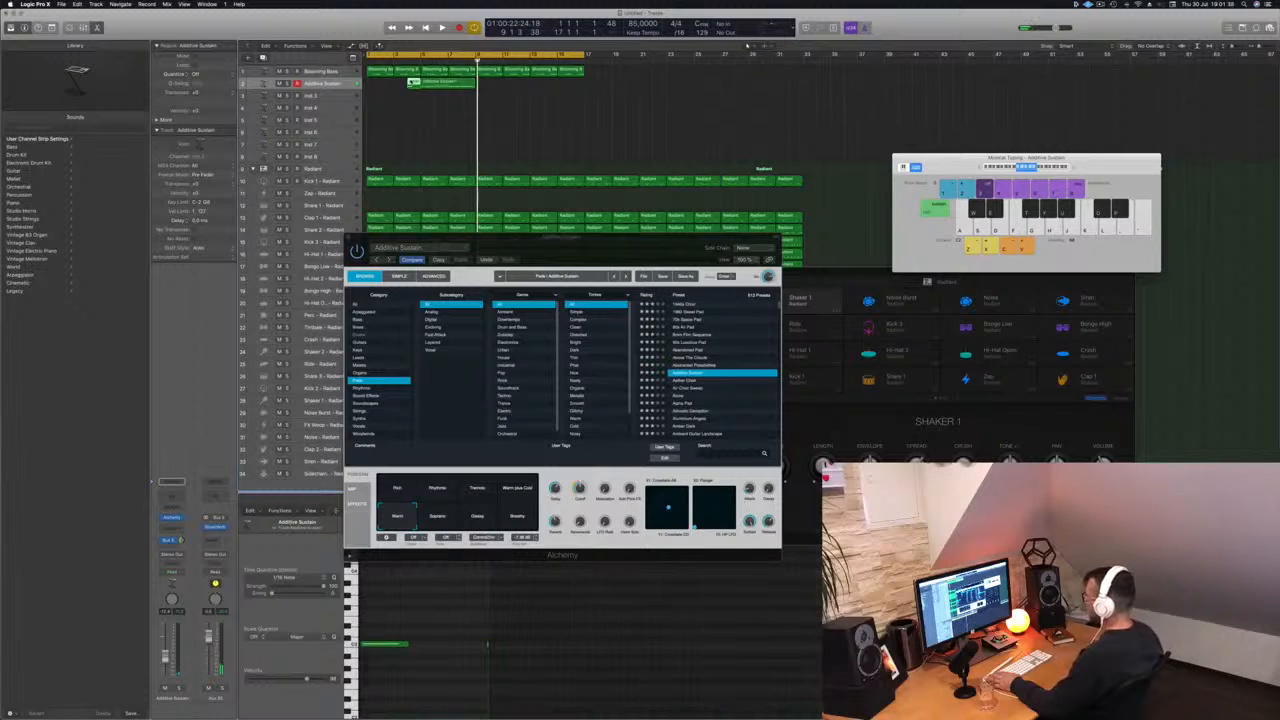
{"action": "left_click_drag", "start_coordinate": [437, 83], "coordinate": [383, 83]}
- Copy the four-bar Additive Sustain region along its track so the pad fills bars 1 to 17
{"action": "key", "text": "space"}
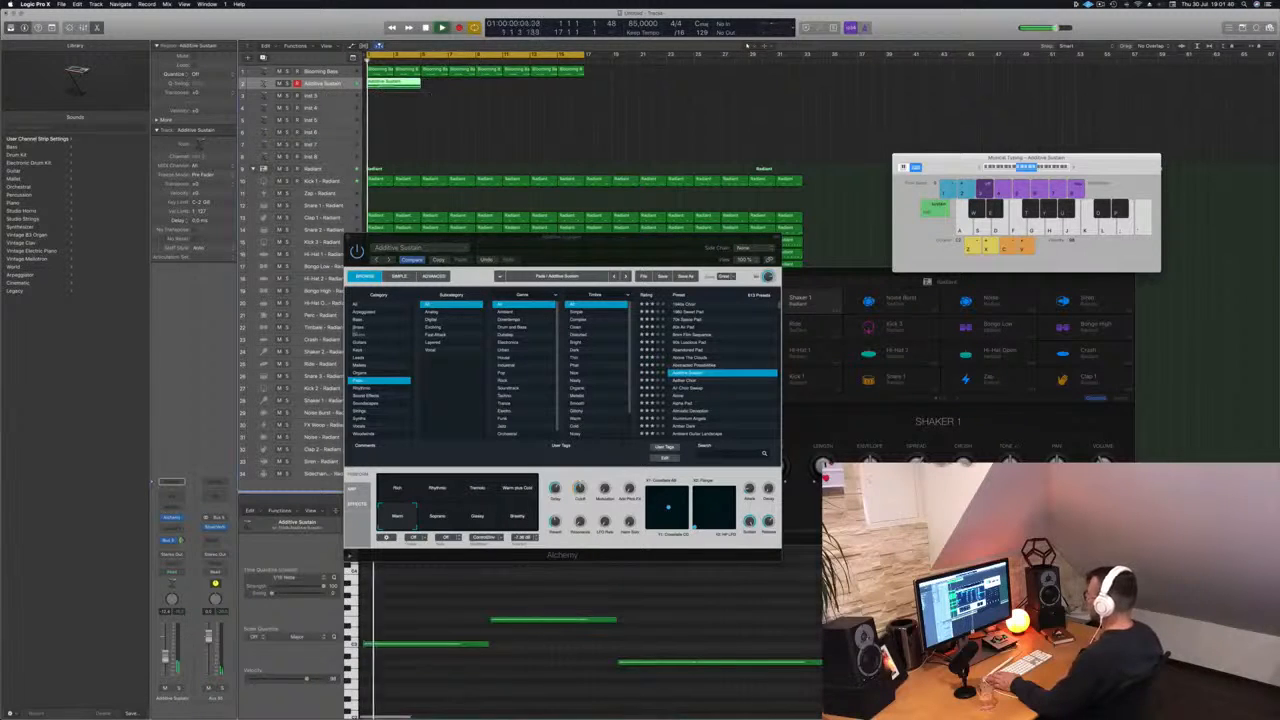
{"action": "left_click", "coordinate": [474, 675]}
{"action": "key", "text": "super+a"}
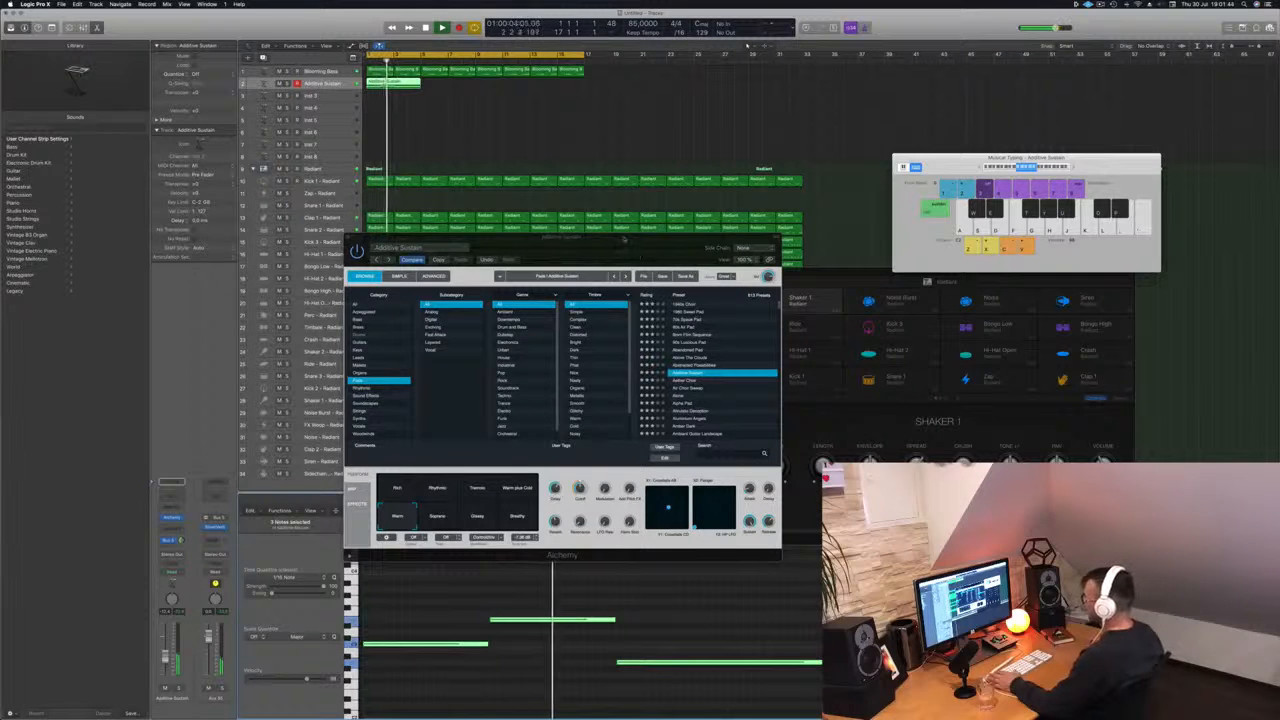
{"action": "left_click_drag", "start_coordinate": [462, 238], "coordinate": [616, 163]}
{"action": "left_click_drag", "start_coordinate": [410, 83], "coordinate": [515, 92]}
{"action": "left_click_drag", "start_coordinate": [746, 172], "coordinate": [704, 169]}
- Audition the remaining lower-row Alchemy snapshots from Soprano through Breathy against the beat
{"action": "left_click", "coordinate": [551, 449]}
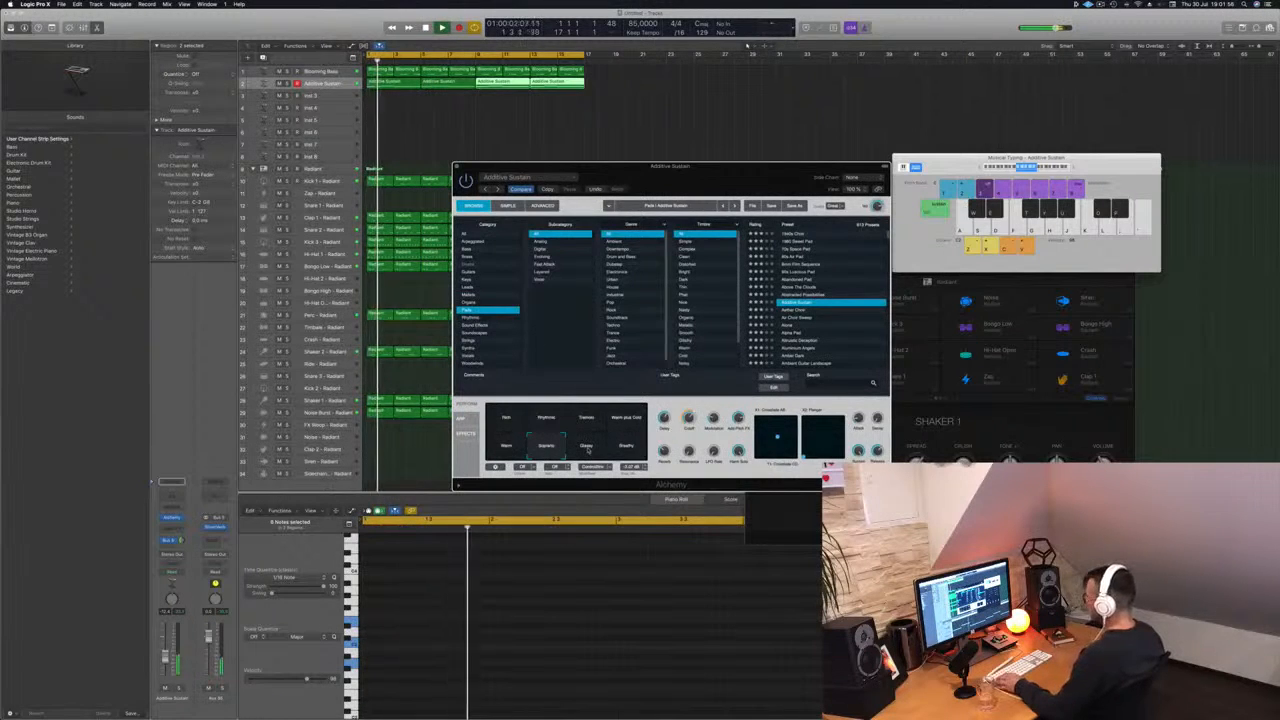
{"action": "left_click", "coordinate": [586, 444]}
{"action": "left_click", "coordinate": [626, 445]}
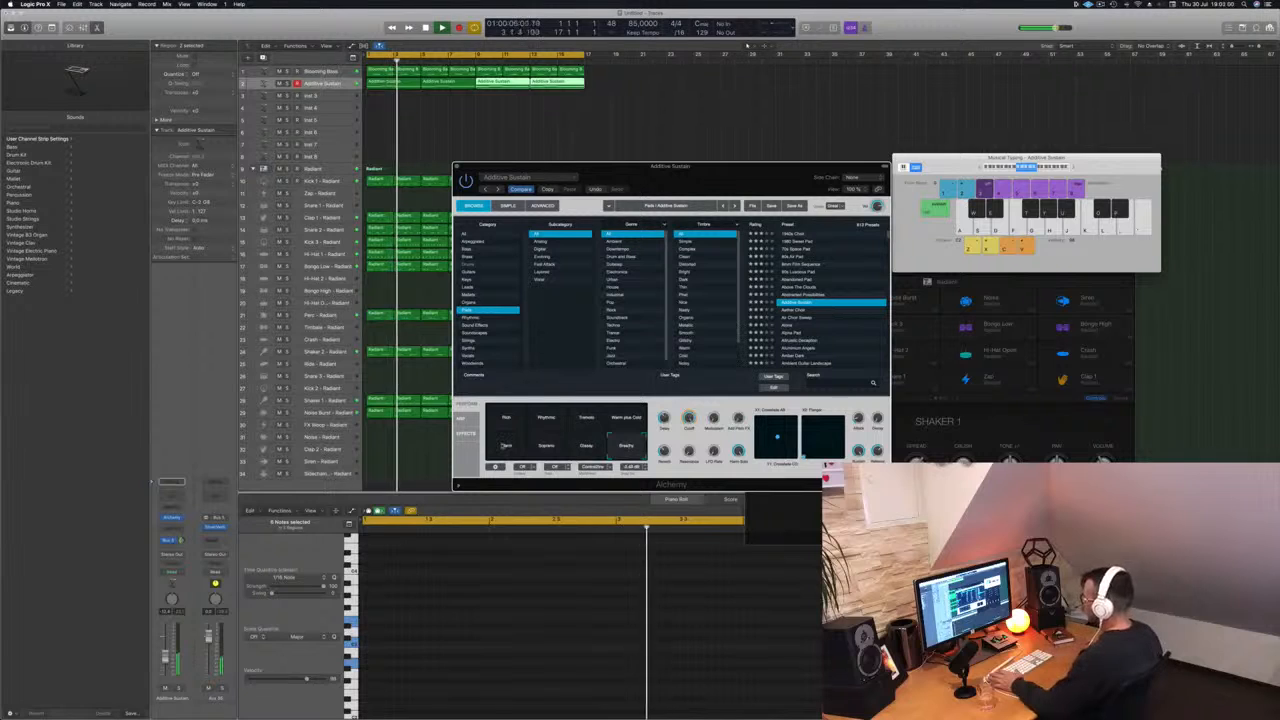
{"action": "key", "text": "Return"}
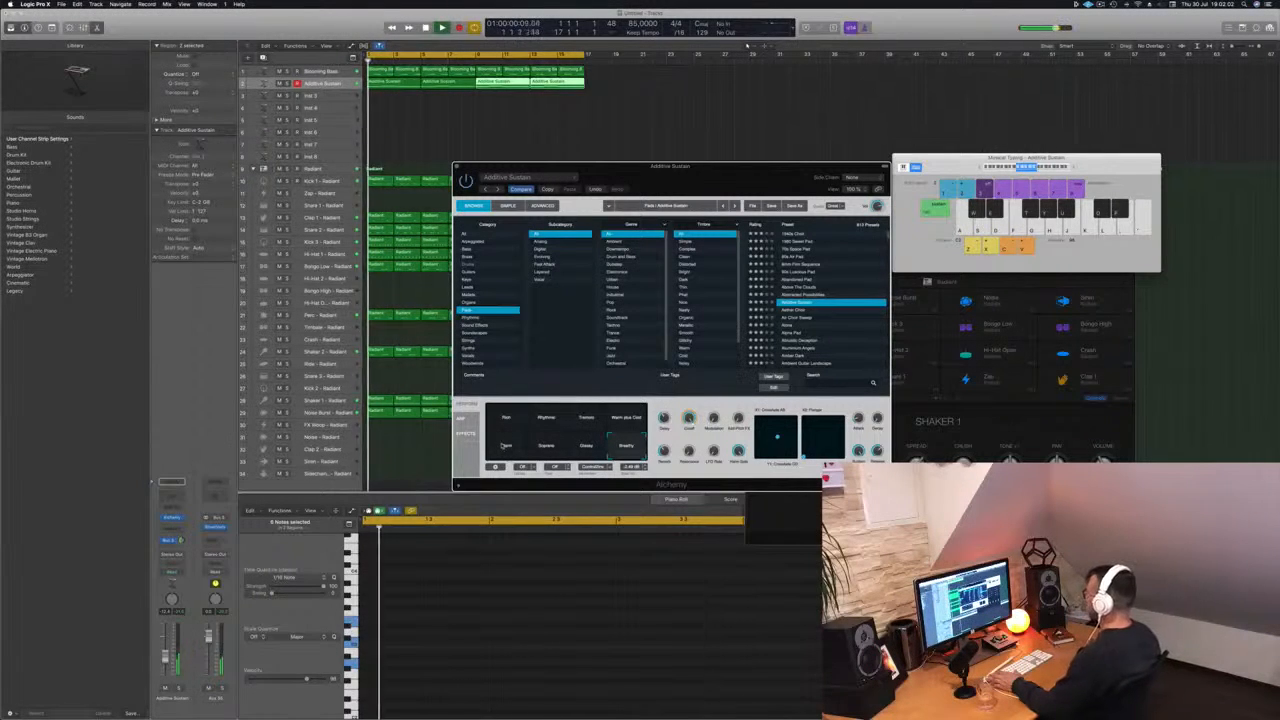
- Select the Warm snapshot again and fine-tune the pad's filter cutoff and track volume
{"action": "left_click", "coordinate": [503, 446]}
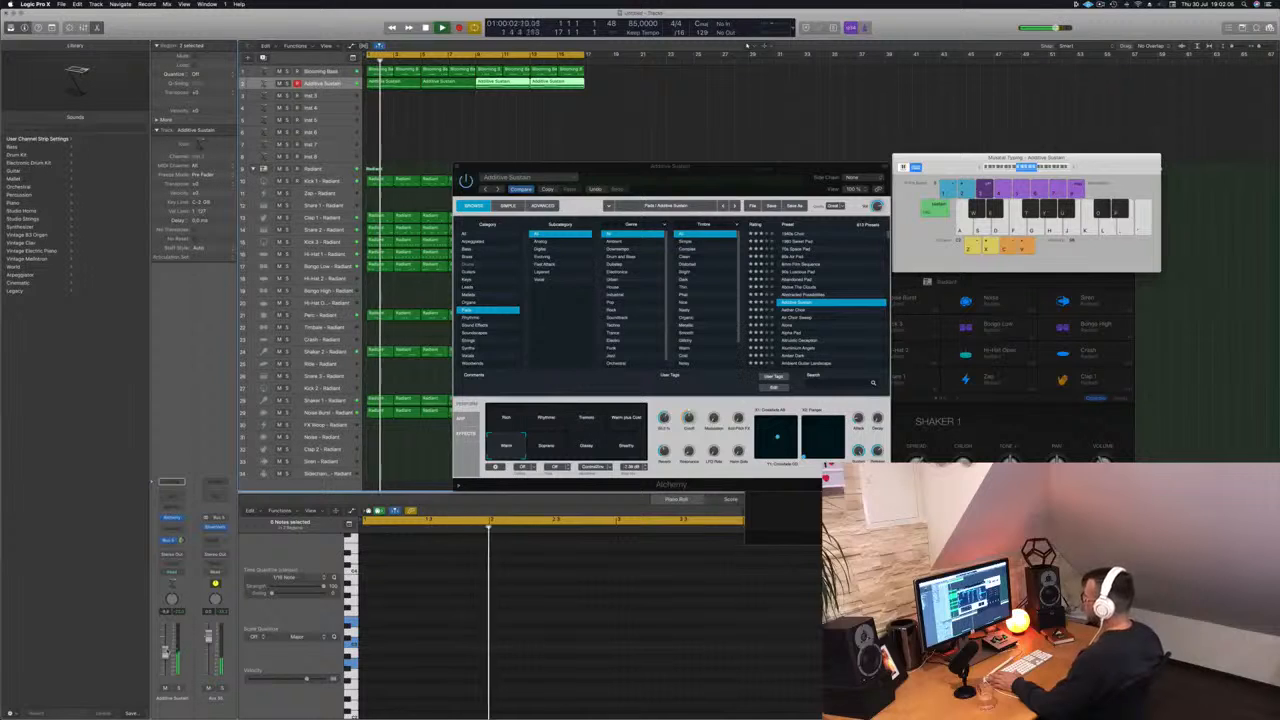
{"action": "left_click_drag", "start_coordinate": [692, 419], "coordinate": [688, 429]}
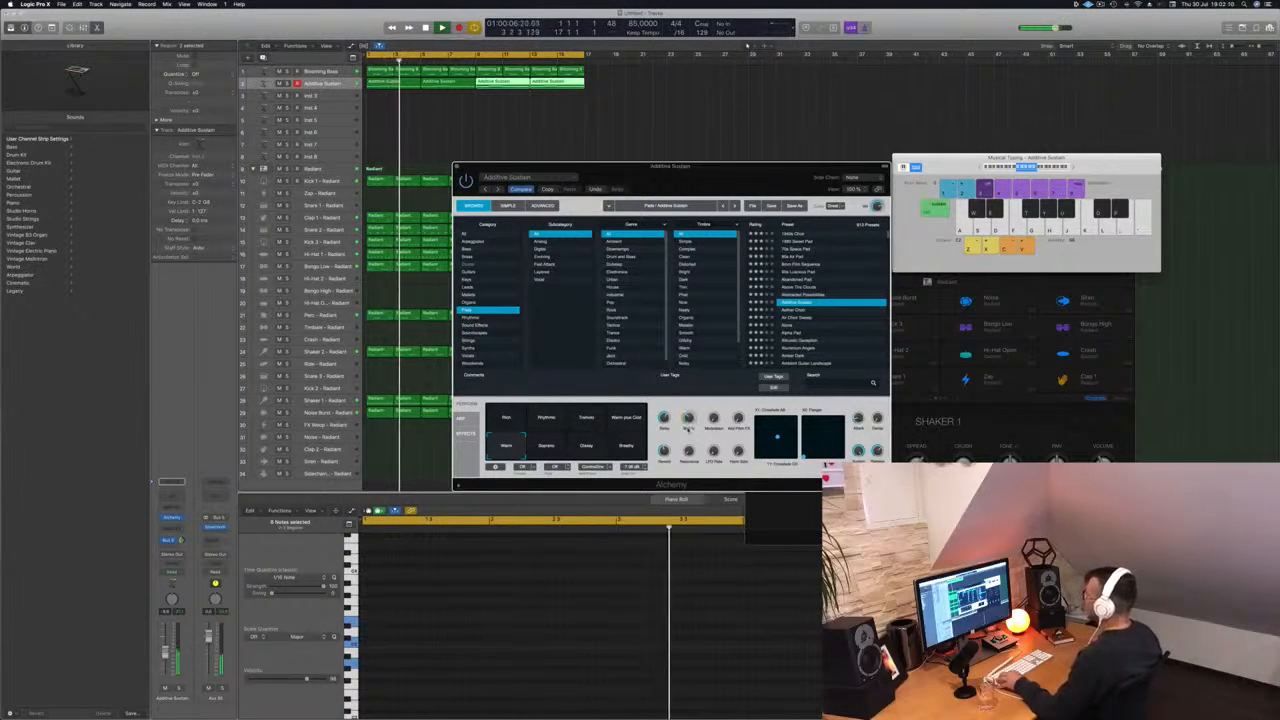
{"action": "left_click", "coordinate": [165, 652]}
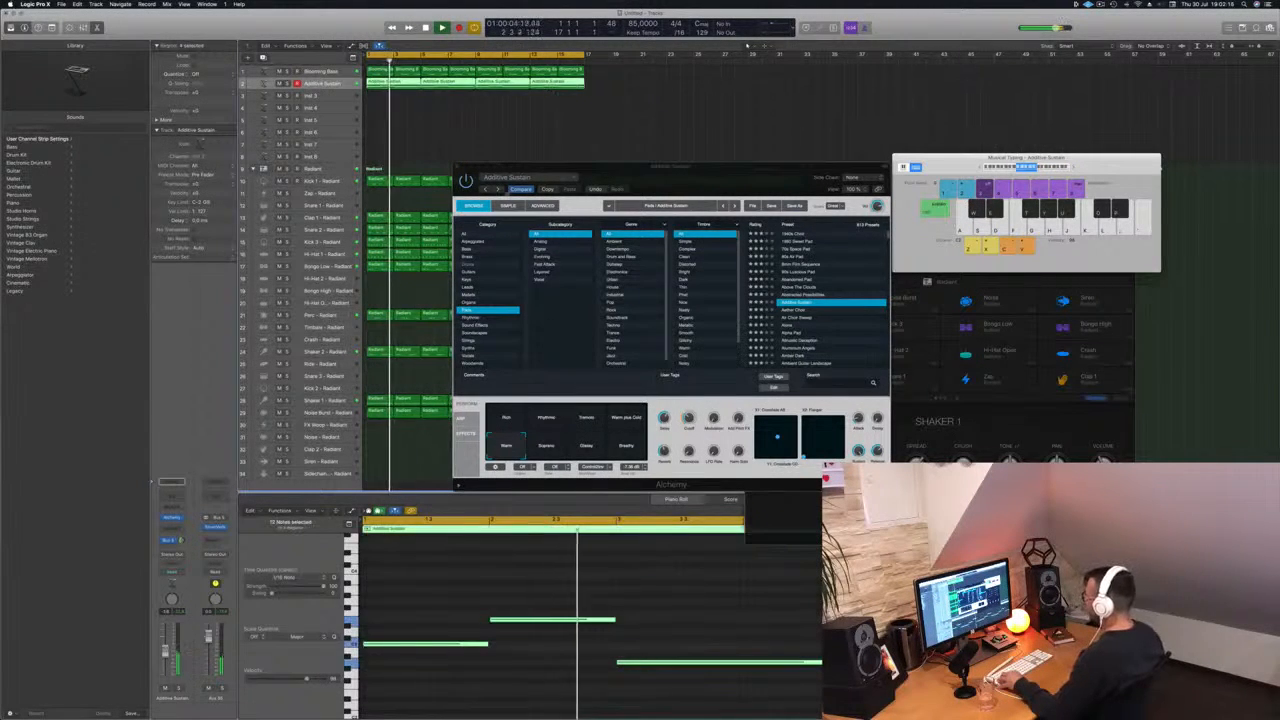
- Transpose all notes of the four Additive Sustain regions down one octave
{"action": "left_click", "coordinate": [448, 568]}
{"action": "key", "text": "super+a"}
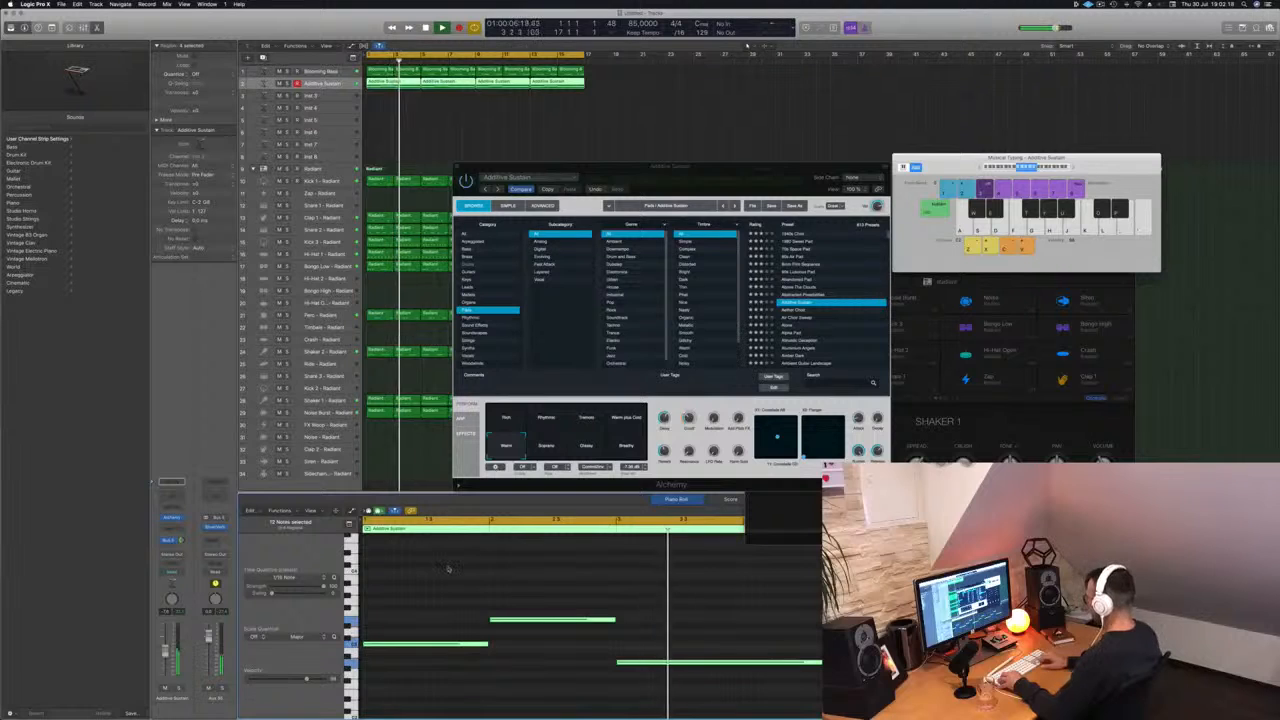
{"action": "key", "text": "alt+shift+Down"}
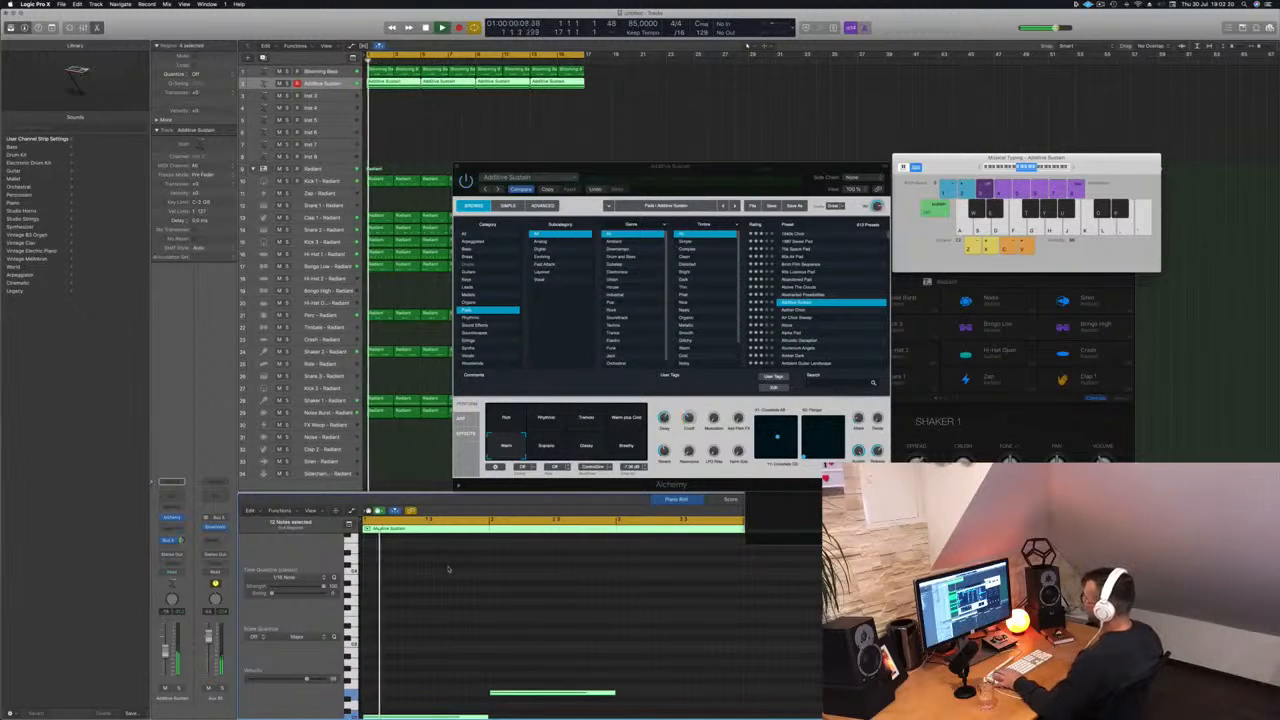
{"action": "mouse_move", "coordinate": [704, 168]}
{"action": "left_mouse_down"}
{"action": "mouse_move", "coordinate": [723, 180]}
{"action": "mouse_move", "coordinate": [786, 160]}
{"action": "mouse_move", "coordinate": [724, 180]}
{"action": "left_mouse_up"}
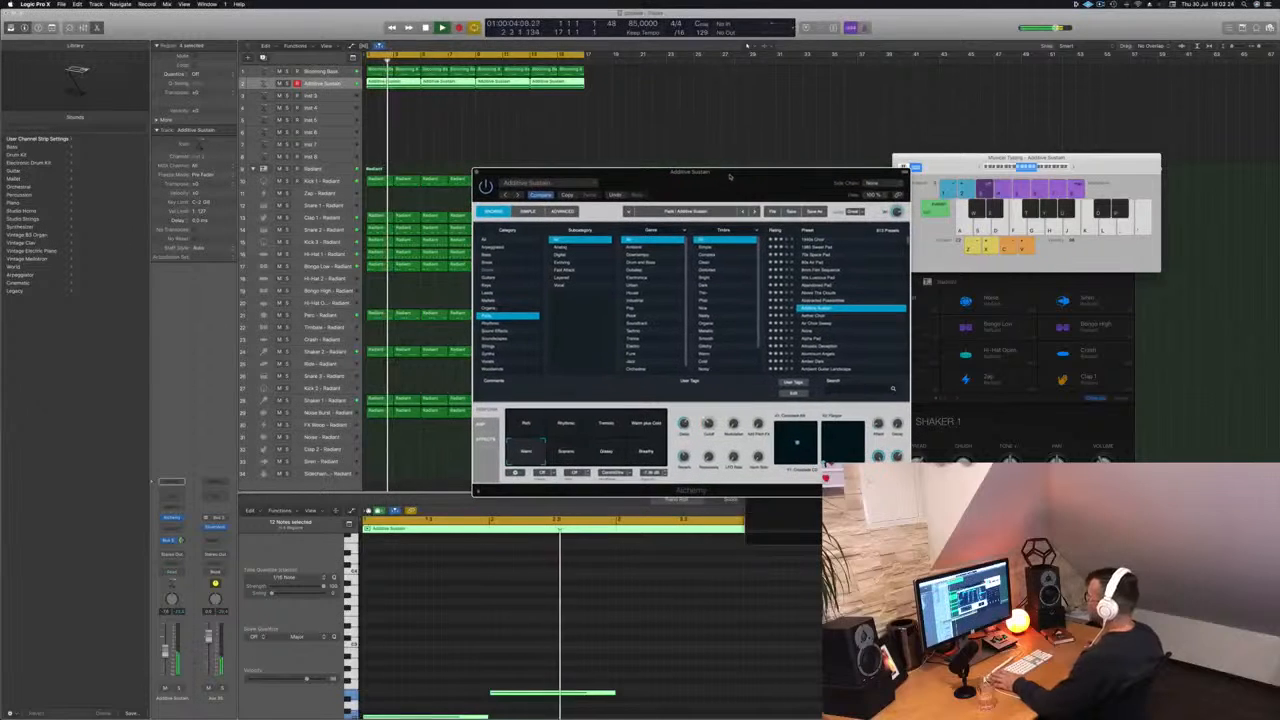
- Duplicate the Additive Sustain track with its settings and copy the four pad regions onto the new track
{"action": "left_click", "coordinate": [431, 18]}
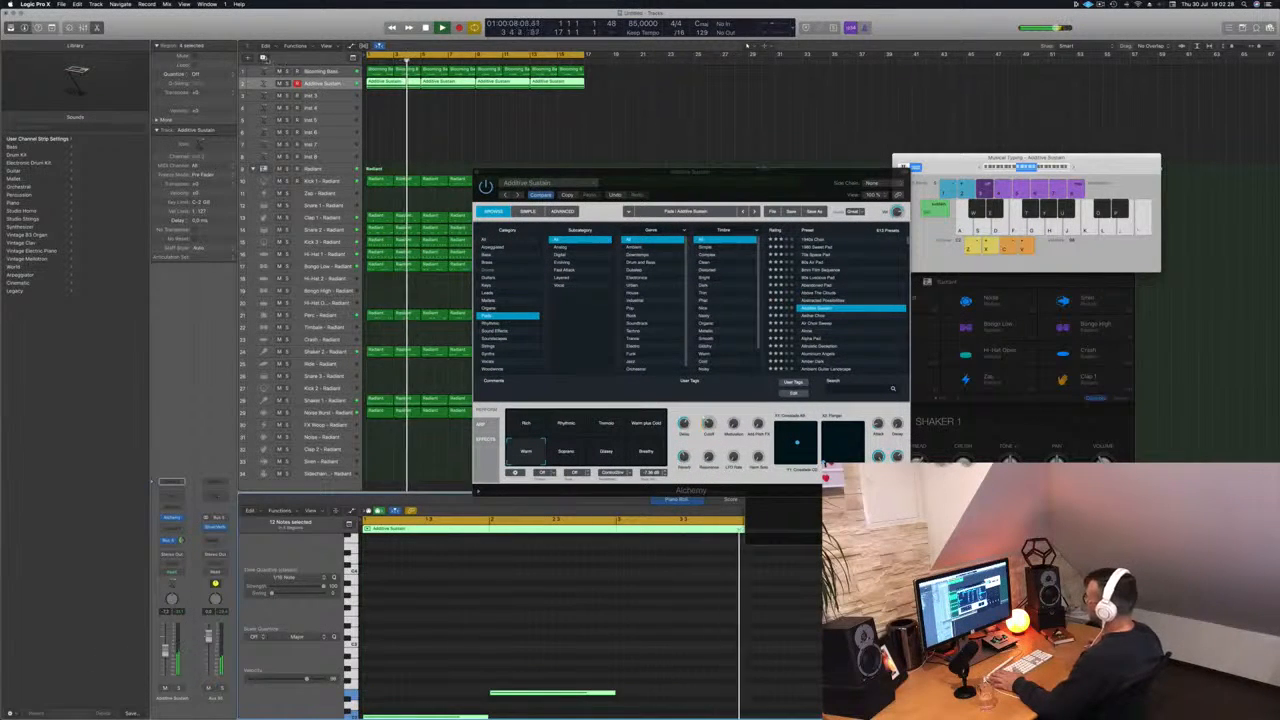
{"action": "key", "text": "super+d"}
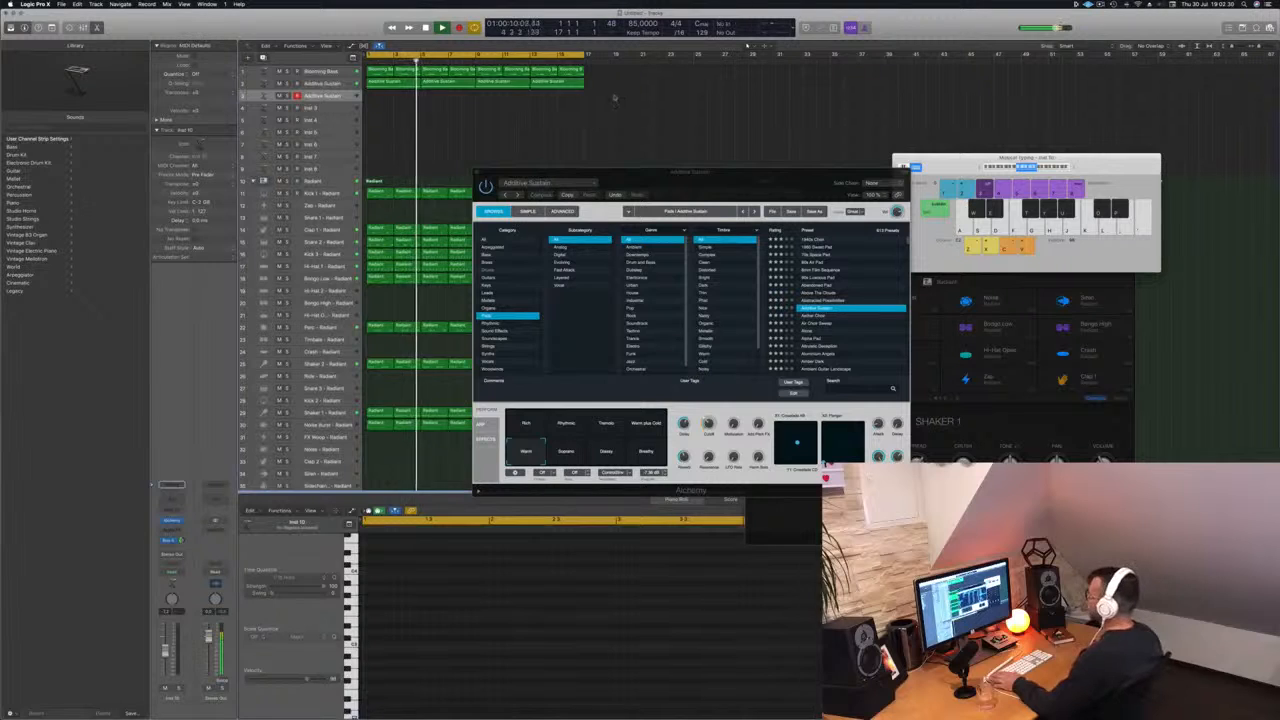
{"action": "mouse_move", "coordinate": [377, 85]}
{"action": "left_mouse_down"}
{"action": "mouse_move", "coordinate": [375, 102]}
{"action": "mouse_move", "coordinate": [384, 85]}
{"action": "left_mouse_up"}
- Transpose all notes in the upper Additive Sustain track's four regions up one octave and restart playback
{"action": "scroll", "coordinate": [457, 600], "scroll_direction": "down", "scroll_amount": 5}
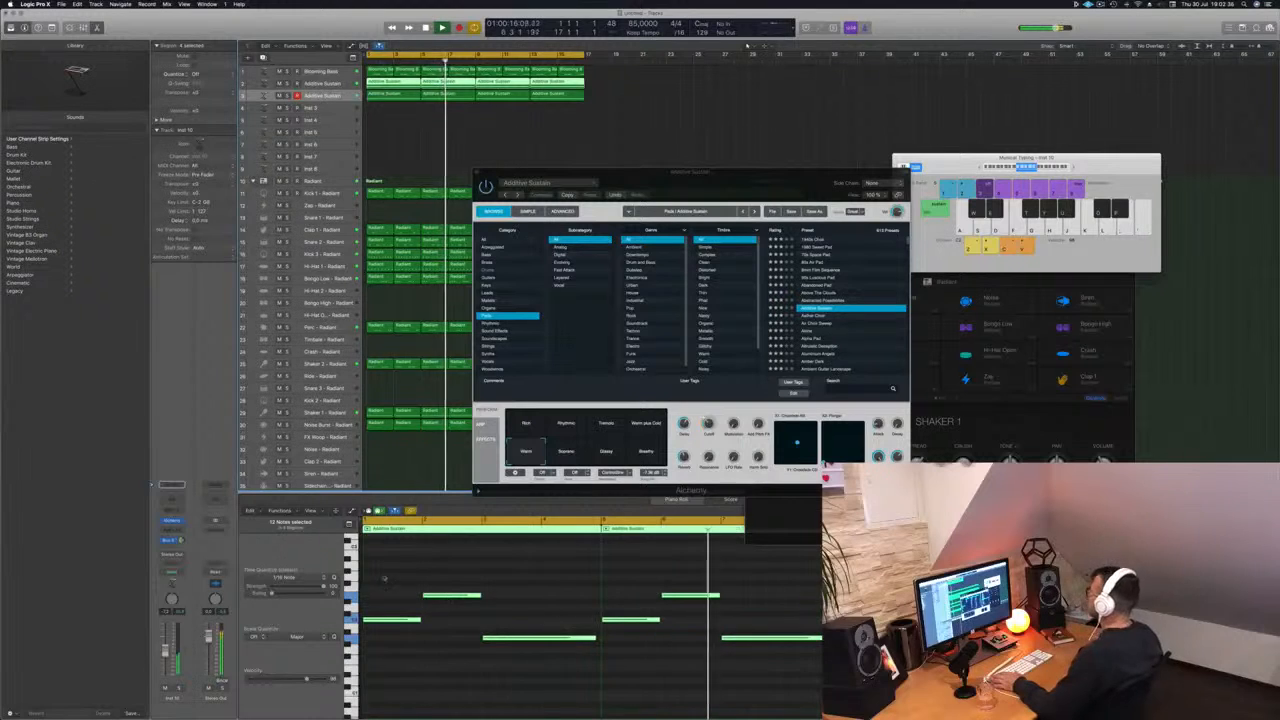
{"action": "left_click_drag", "start_coordinate": [395, 573], "coordinate": [1120, 677]}
{"action": "key", "text": "alt+shift+Up"}
{"action": "key", "text": "space"}
{"action": "key", "text": "space"}
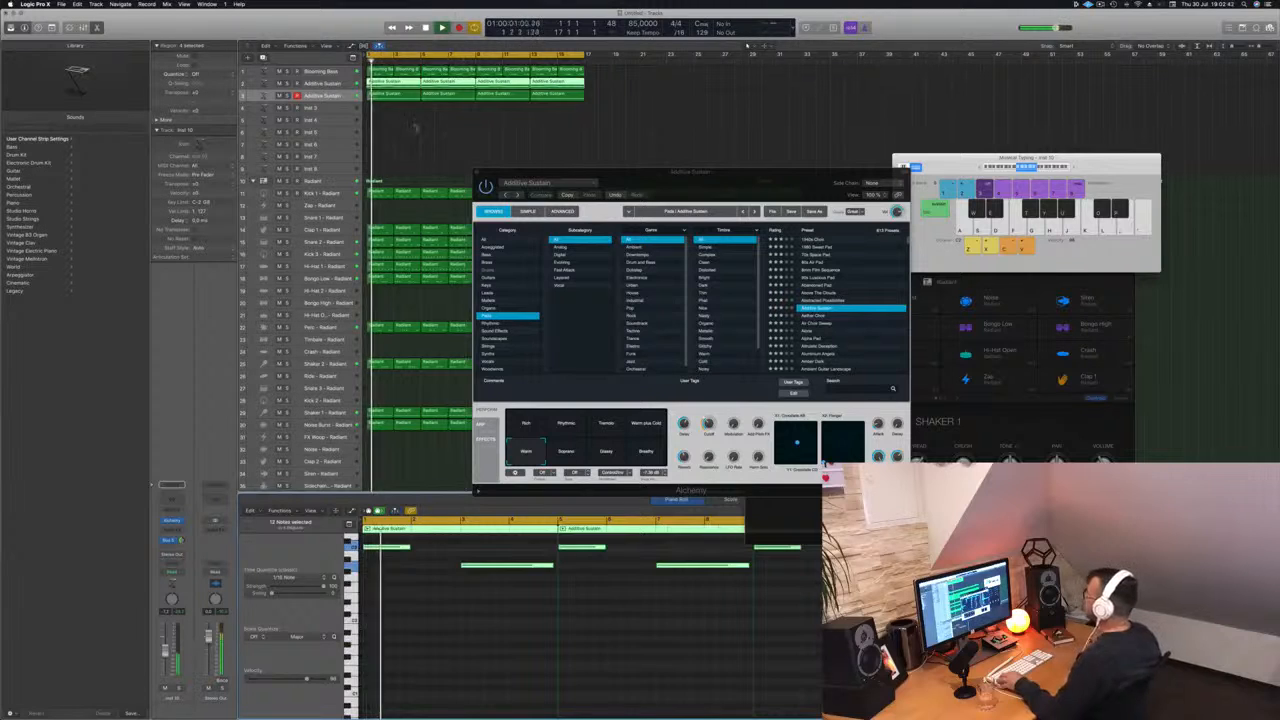
- Audition the layered pads by temporarily soloing the first Additive Sustain track, restoring the full mix for comparison
{"action": "left_click", "coordinate": [414, 126]}
{"action": "left_click", "coordinate": [280, 84]}
{"action": "key", "text": "space"}
{"action": "key", "text": "space"}
{"action": "key", "text": "ctrl+m"}
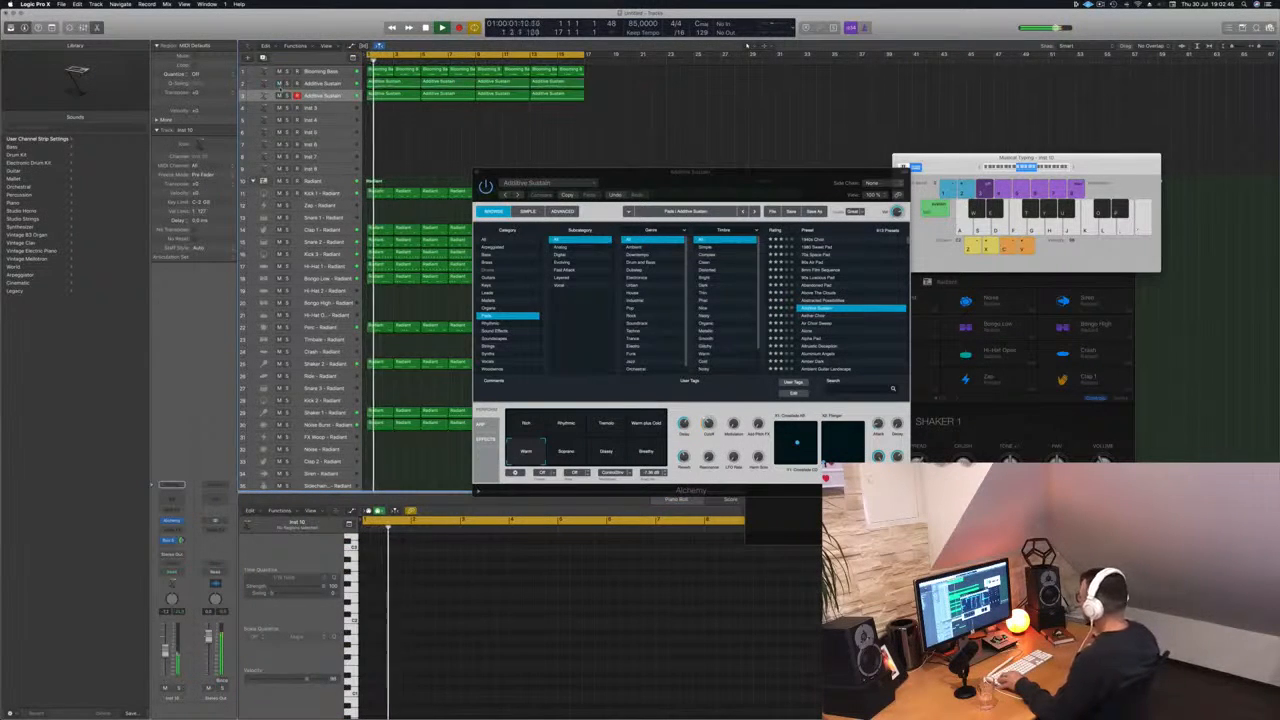
{"action": "left_click", "coordinate": [288, 84]}
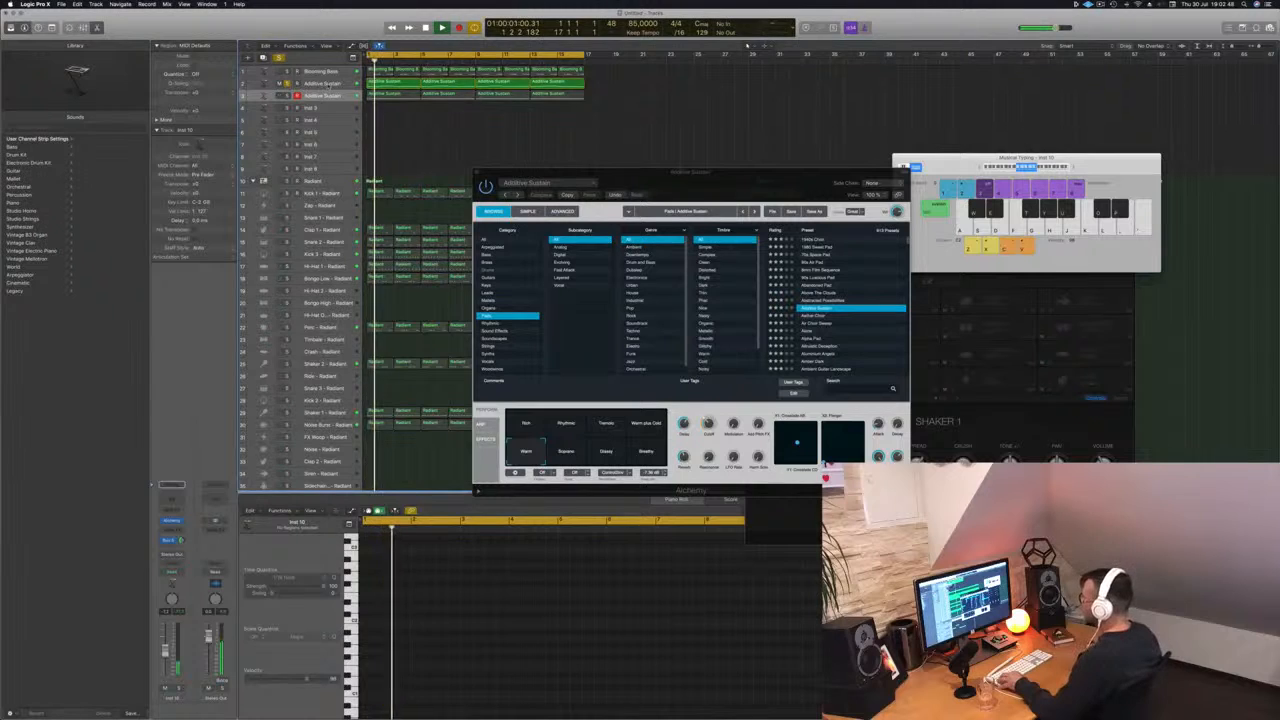
{"action": "left_click", "coordinate": [288, 84]}
{"action": "key", "text": "space"}
{"action": "key", "text": "space"}
- Move the Alchemy plug-in window down, clear of the upper instrument tracks in the arrangement
{"action": "mouse_move", "coordinate": [627, 173]}
{"action": "left_mouse_down"}
{"action": "mouse_move", "coordinate": [698, 151]}
{"action": "mouse_move", "coordinate": [632, 188]}
{"action": "left_mouse_up"}
{"action": "left_click", "coordinate": [609, 160]}
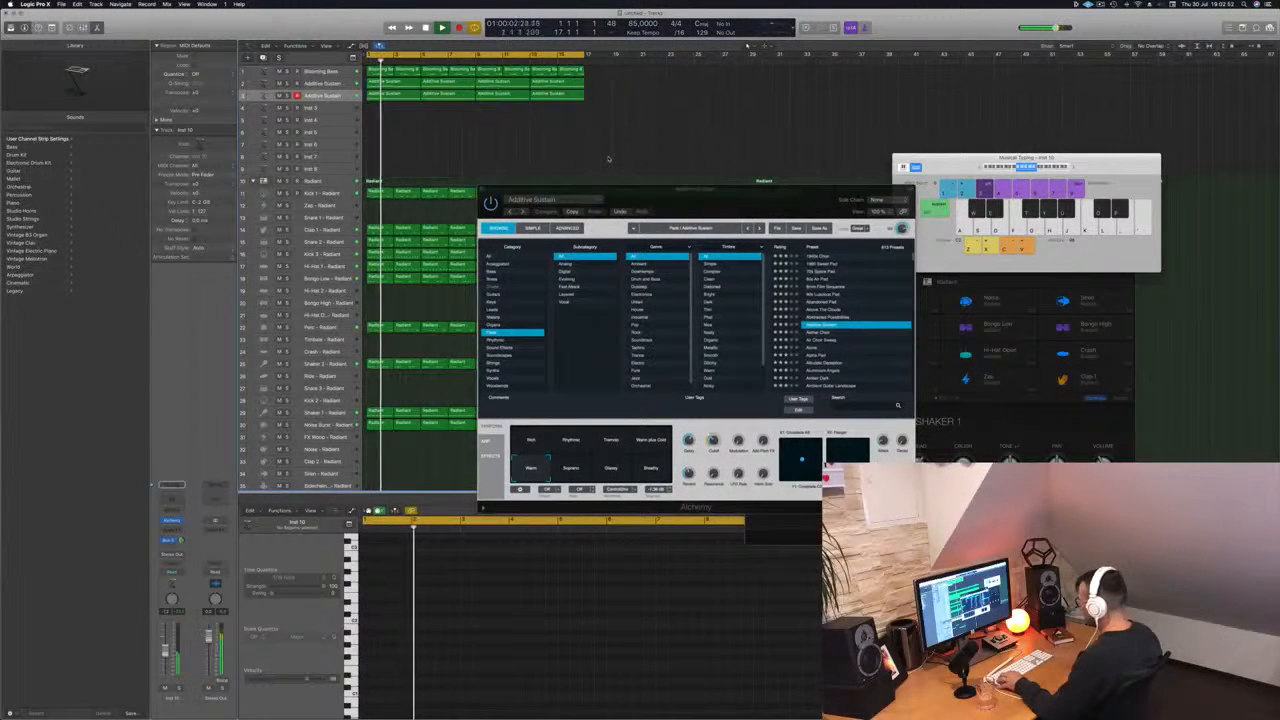
{"action": "left_click_drag", "start_coordinate": [723, 203], "coordinate": [755, 267]}
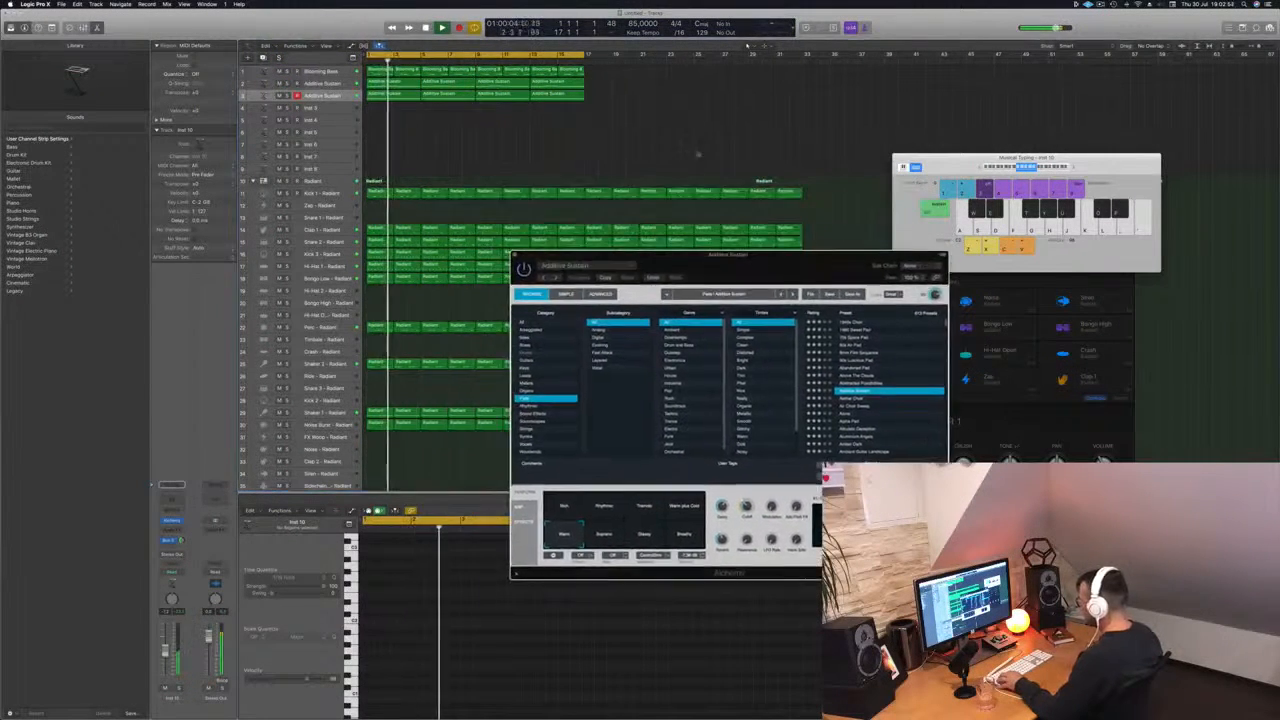
{"action": "left_click", "coordinate": [645, 145]}
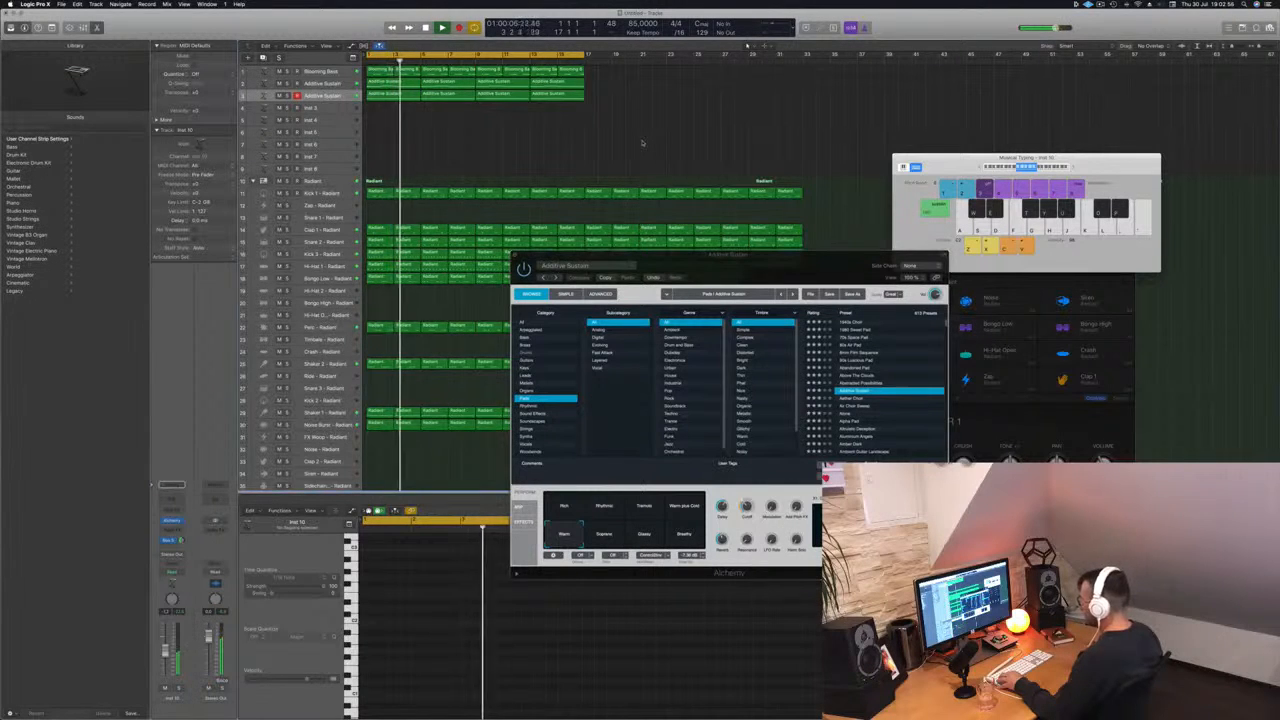
- Copy the first region of the second Additive Sustain track onto the empty Inst 3 track directly below
{"action": "left_click", "coordinate": [322, 72]}
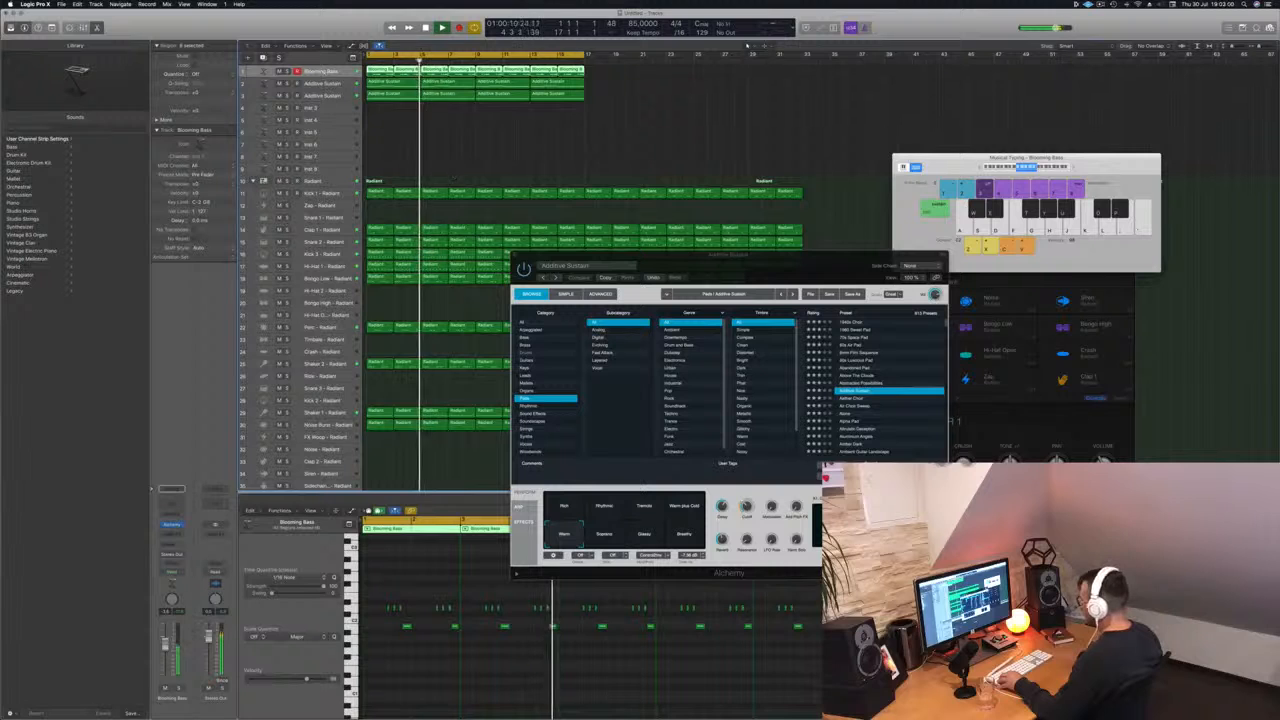
{"action": "left_click", "coordinate": [322, 96]}
{"action": "left_click", "coordinate": [390, 95]}
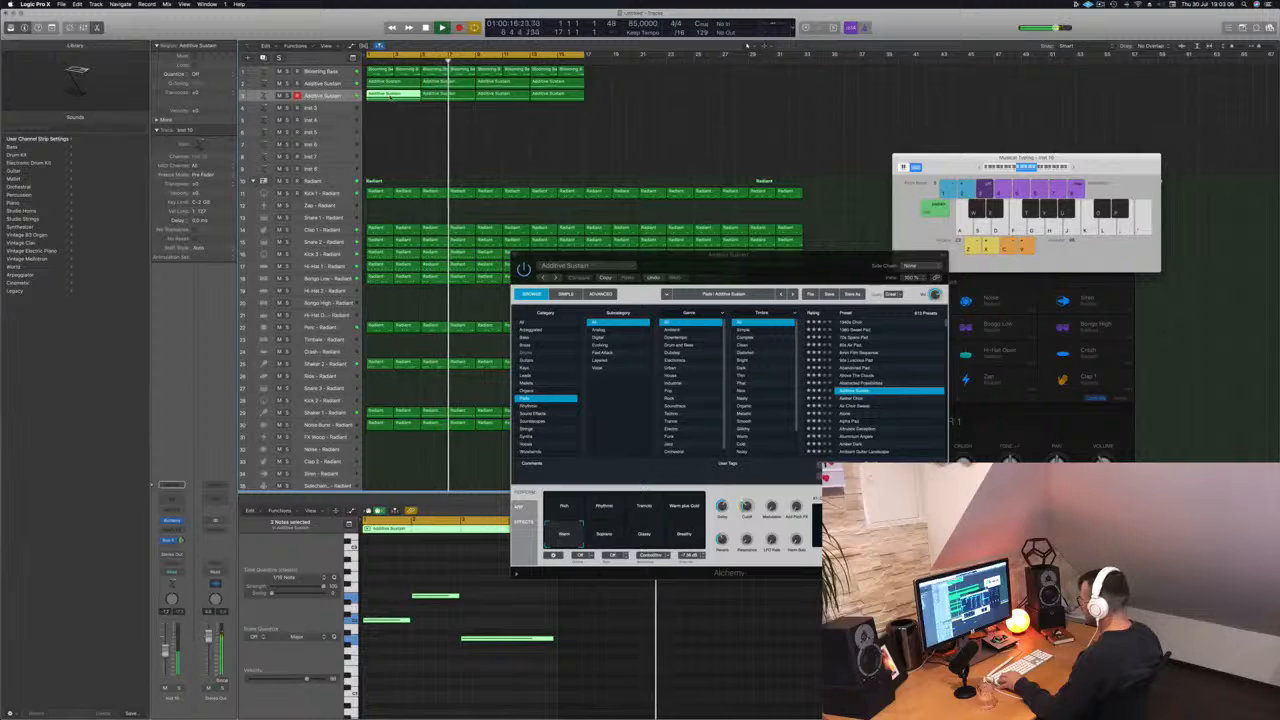
{"action": "left_click_drag", "start_coordinate": [390, 95], "coordinate": [392, 107]}
- Shorten all three long notes in the copied Additive Sustain region on Inst 3 to short notes
{"action": "left_click", "coordinate": [398, 607]}
{"action": "left_click_drag", "start_coordinate": [551, 640], "coordinate": [467, 645]}
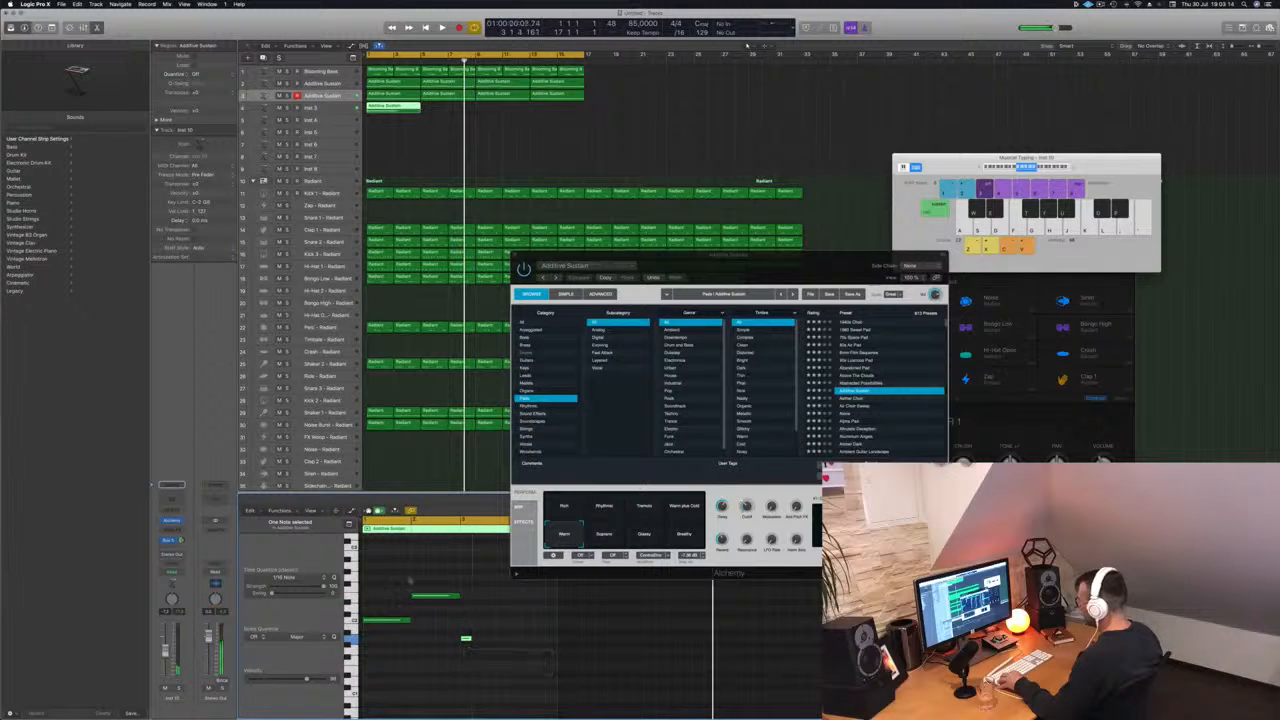
{"action": "left_click_drag", "start_coordinate": [457, 596], "coordinate": [426, 600]}
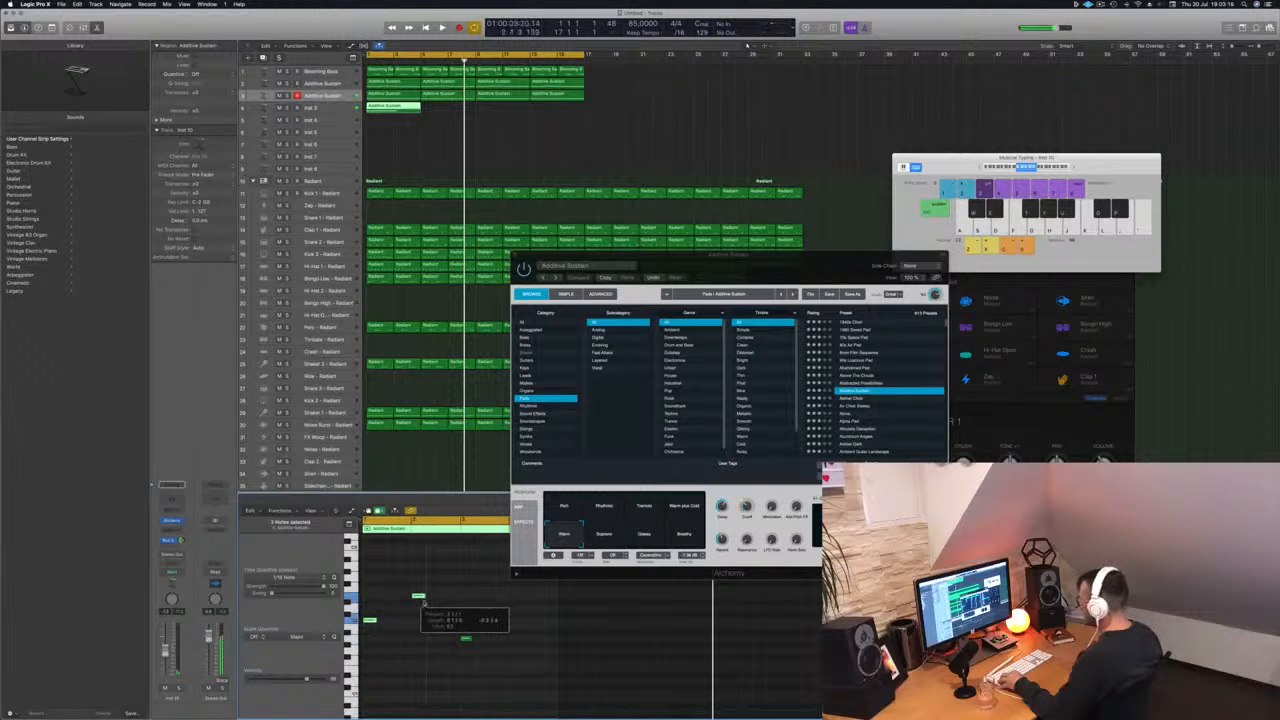
{"action": "key", "text": "super+Right"}
{"action": "key", "text": "super+Right"}
{"action": "key", "text": "super+Right"}
{"action": "key", "text": "super+Right"}
{"action": "key", "text": "super+Right"}
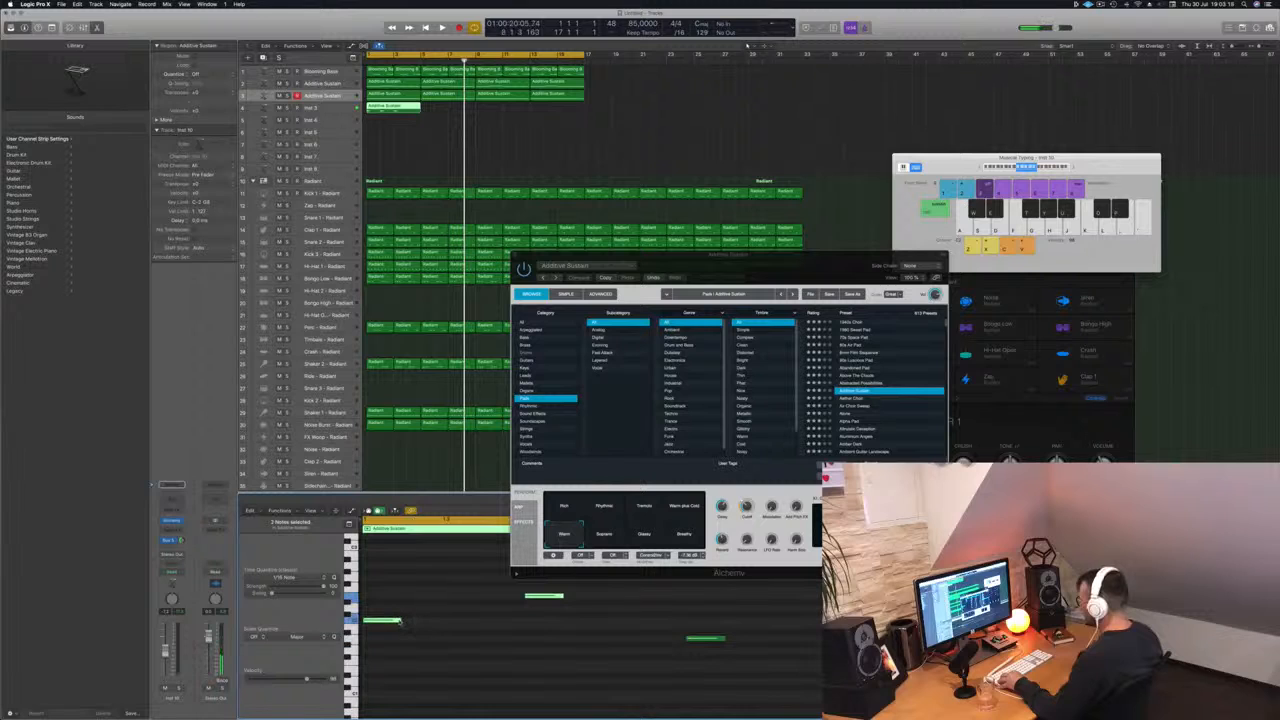
- Shorten the notes in the Additive Sustain region and repeat each pitch as evenly spaced short notes along the pattern
{"action": "left_click_drag", "start_coordinate": [400, 620], "coordinate": [393, 620]}
{"action": "left_click_drag", "start_coordinate": [722, 640], "coordinate": [714, 640]}
{"action": "left_click_drag", "start_coordinate": [382, 593], "coordinate": [700, 642]}
{"action": "left_click_drag", "start_coordinate": [372, 621], "coordinate": [518, 623]}
{"action": "left_click_drag", "start_coordinate": [660, 625], "coordinate": [822, 676]}
{"action": "left_click_drag", "start_coordinate": [720, 640], "coordinate": [814, 640]}
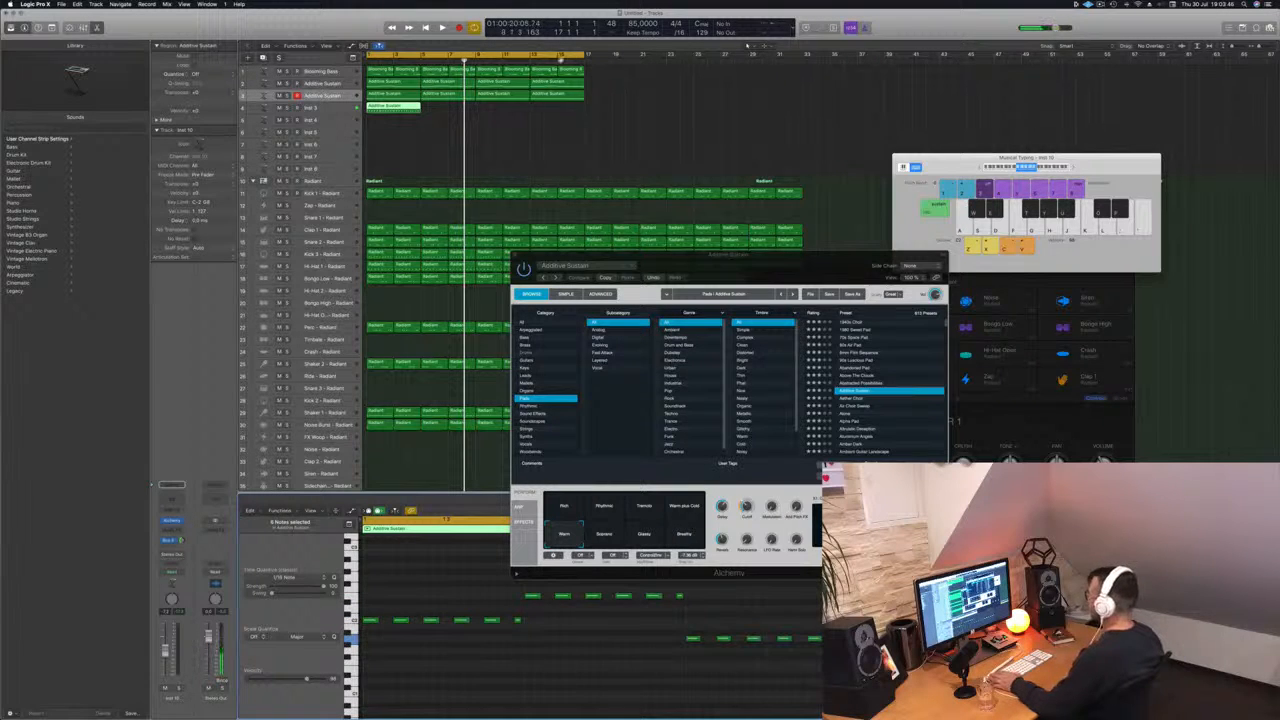
- Select the Inst 3 track and play the project from the beginning
{"action": "left_click", "coordinate": [484, 168]}
{"action": "left_click", "coordinate": [331, 108]}
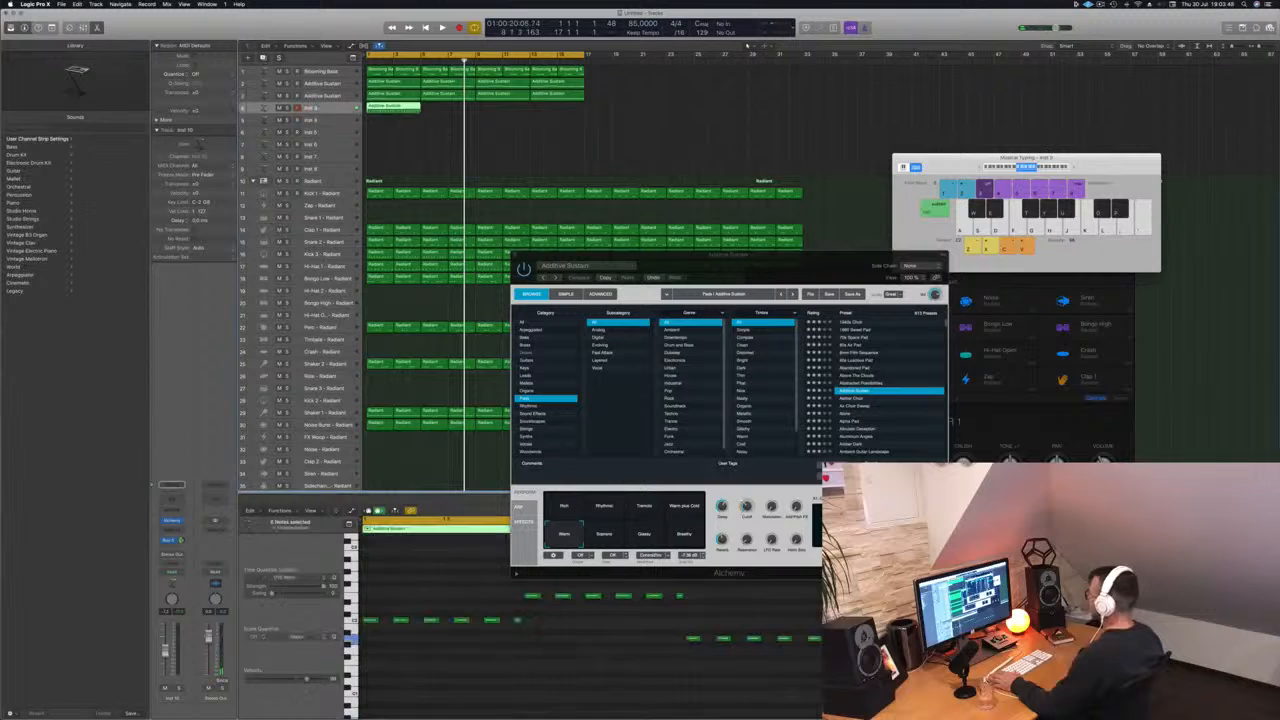
{"action": "key", "text": "Return"}
{"action": "key", "text": "space"}
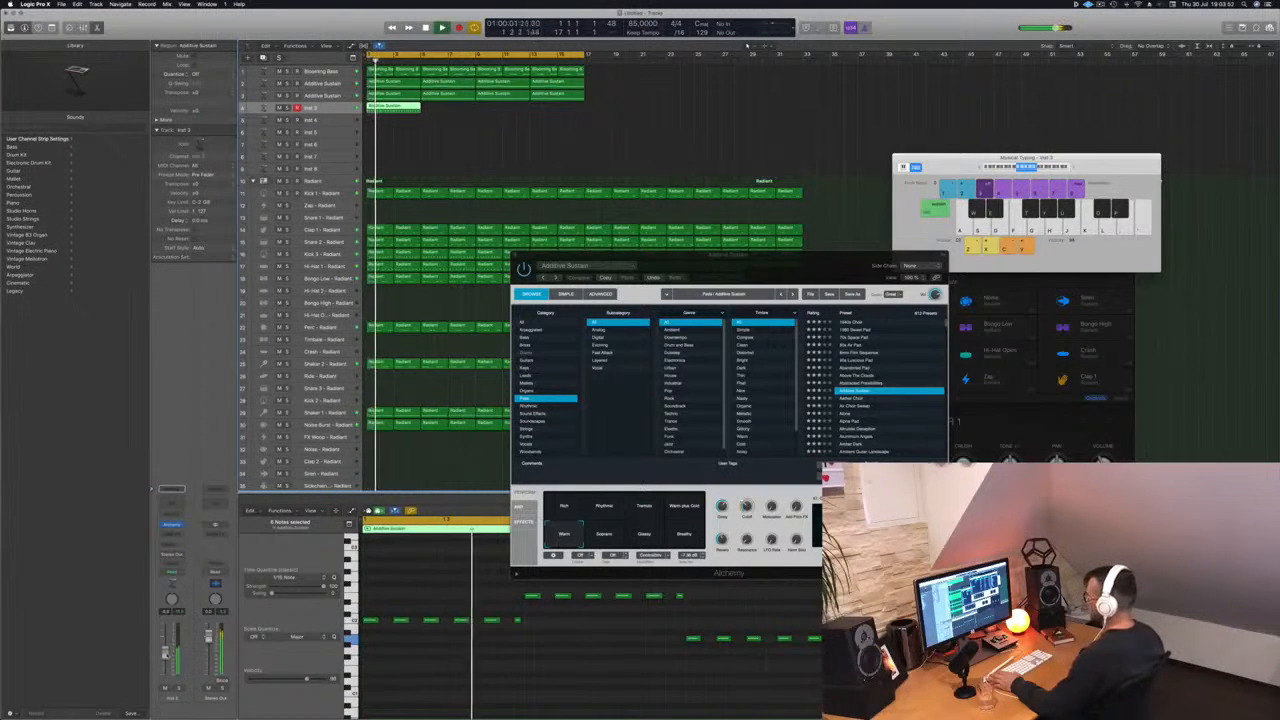
- Open the Alchemy synth of the Inst 3 track and filter its presets to the Organs category
{"action": "left_click_drag", "start_coordinate": [731, 255], "coordinate": [749, 168]}
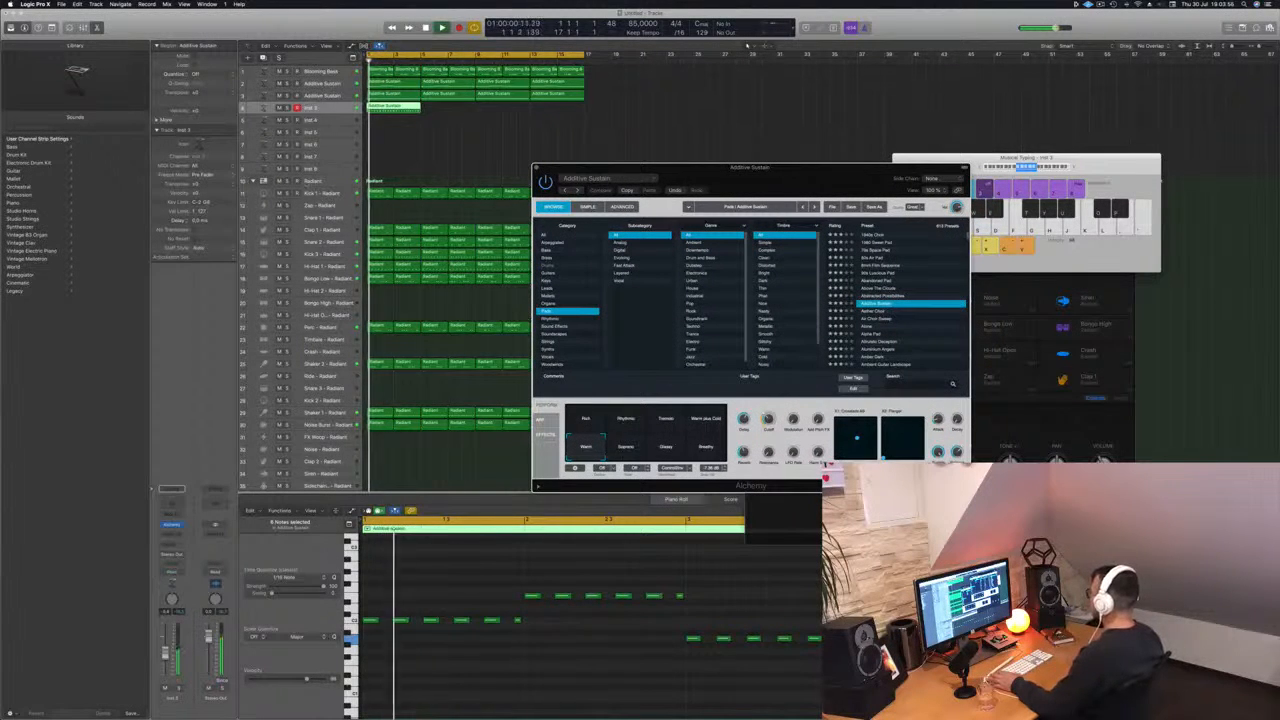
{"action": "left_click", "coordinate": [175, 525]}
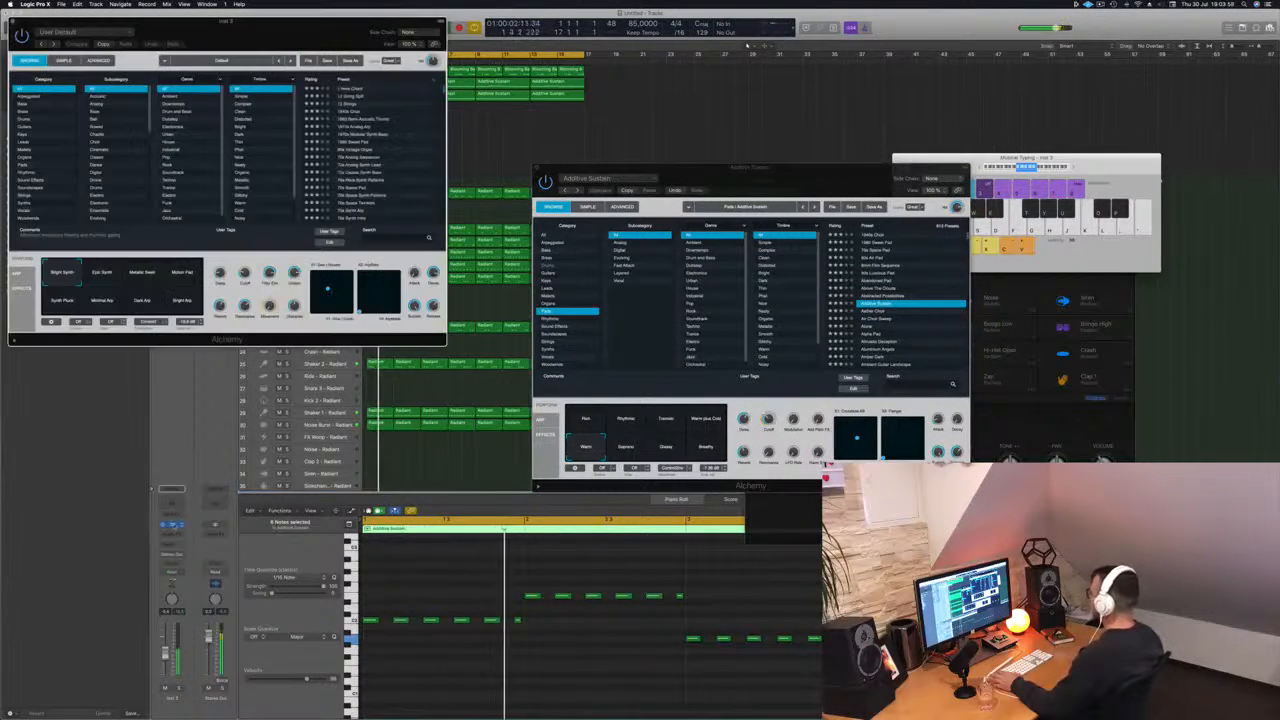
{"action": "left_click_drag", "start_coordinate": [244, 31], "coordinate": [774, 106]}
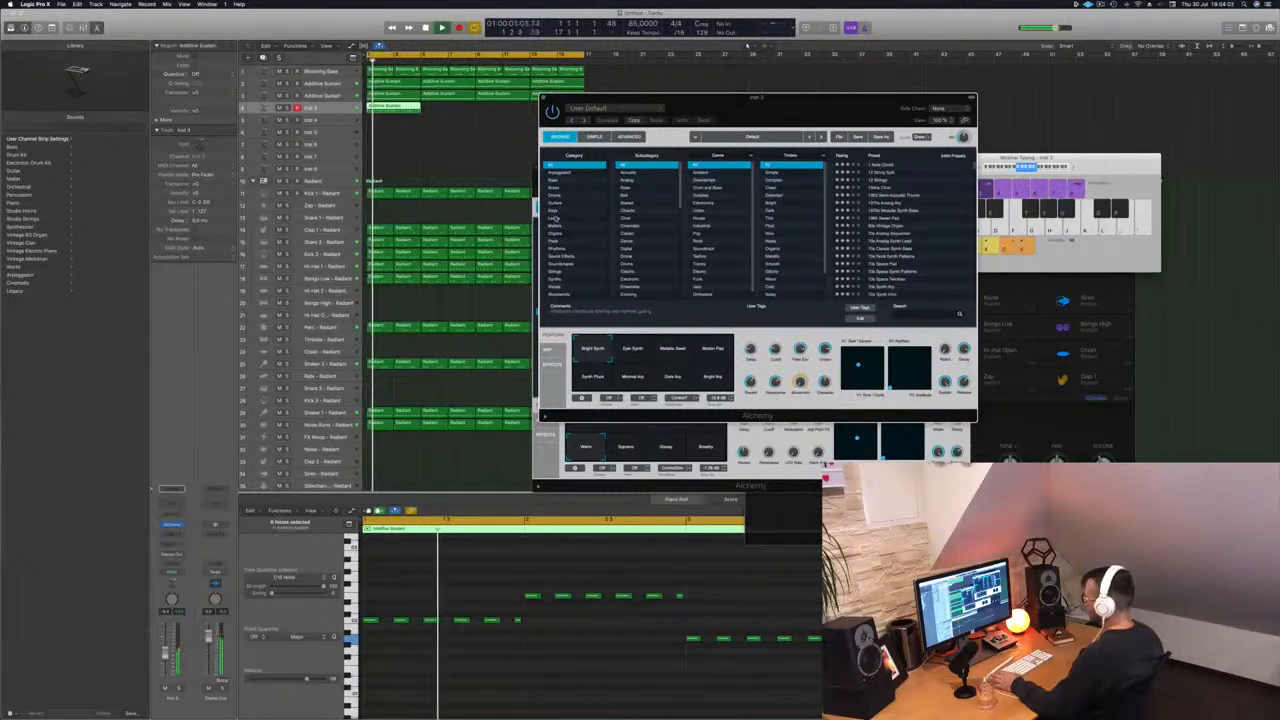
{"action": "left_click", "coordinate": [560, 233]}
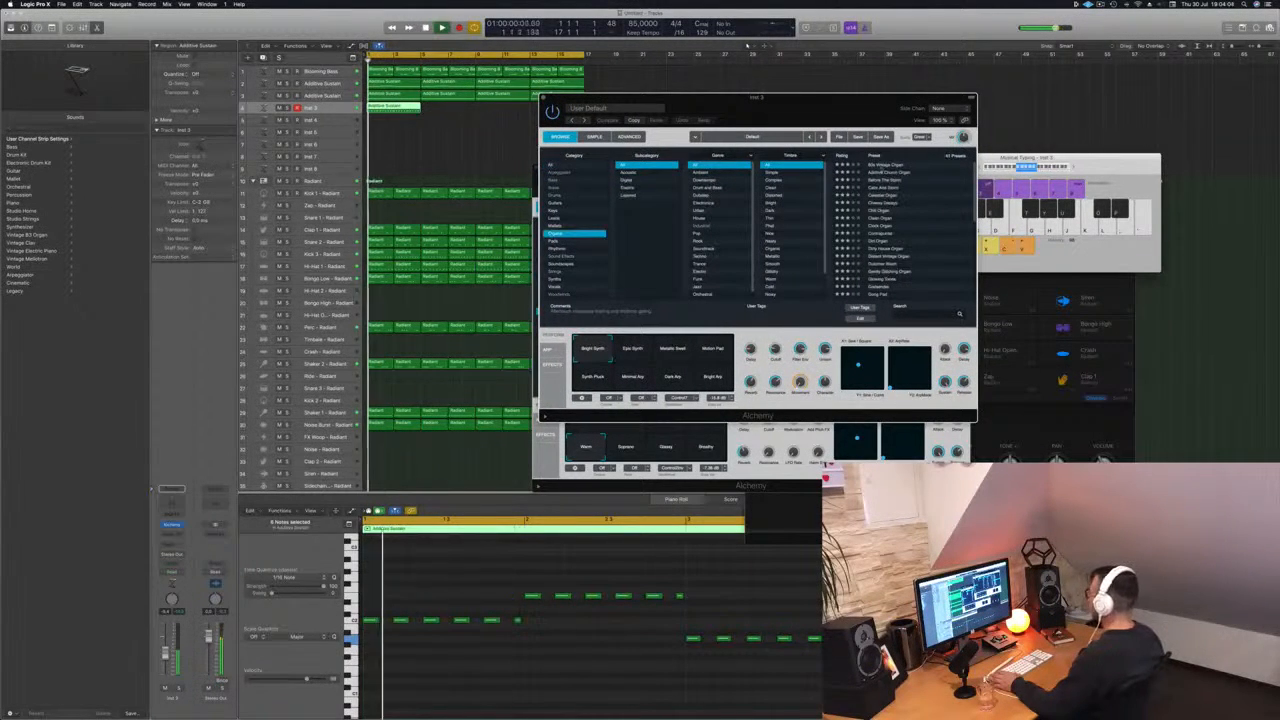
- Load the Chill Organ preset in Alchemy and listen to it with the pattern
{"action": "left_click", "coordinate": [884, 165]}
{"action": "left_click_drag", "start_coordinate": [757, 97], "coordinate": [918, 70]}
{"action": "left_click", "coordinate": [938, 185]}
{"action": "scroll", "coordinate": [1052, 205], "scroll_direction": "down", "scroll_amount": 3}
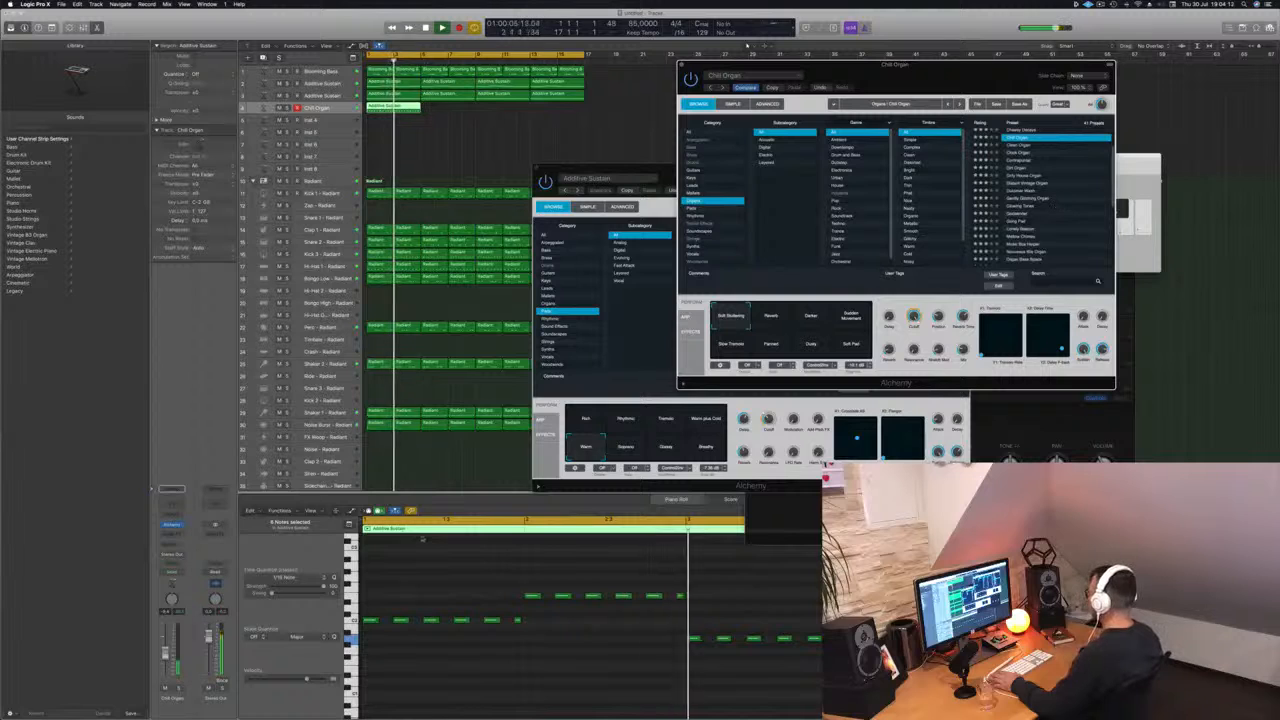
{"action": "left_click", "coordinate": [746, 46]}
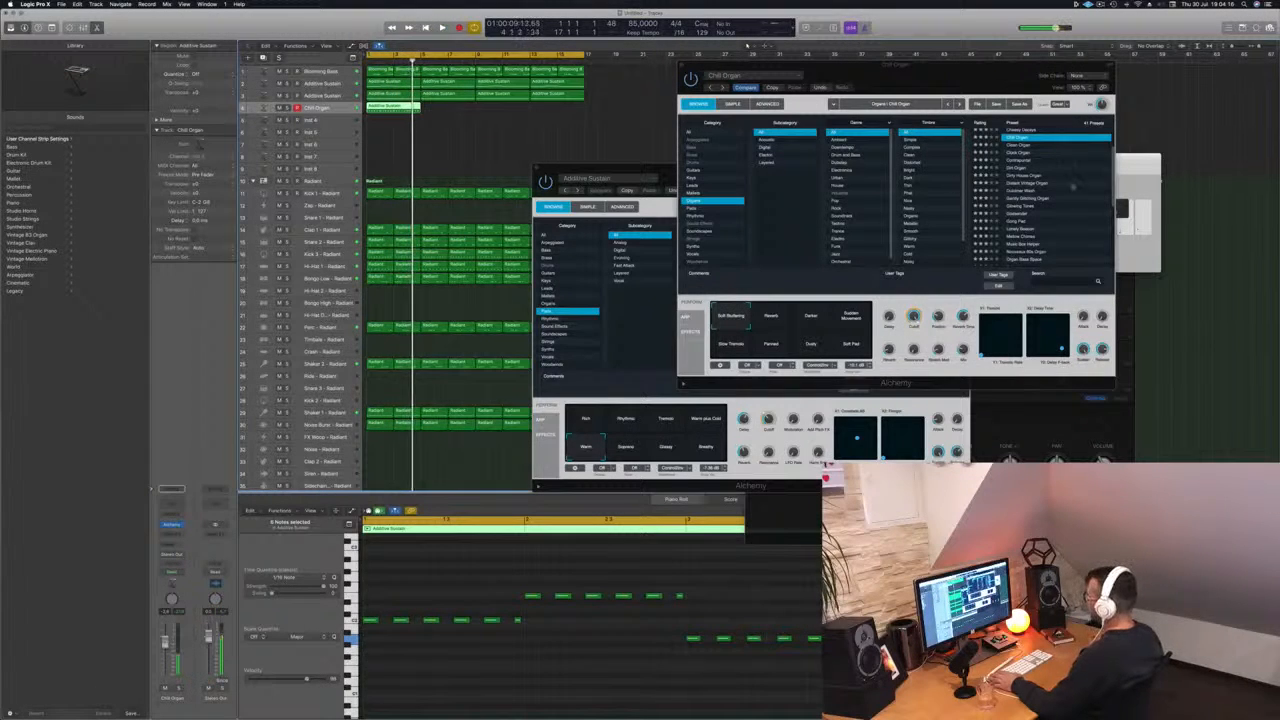
- Load the Gong Pad preset from the organ list and audition the track with solo on and off
{"action": "scroll", "coordinate": [1059, 191], "scroll_direction": "down", "scroll_amount": 2}
{"action": "left_click", "coordinate": [1015, 204]}
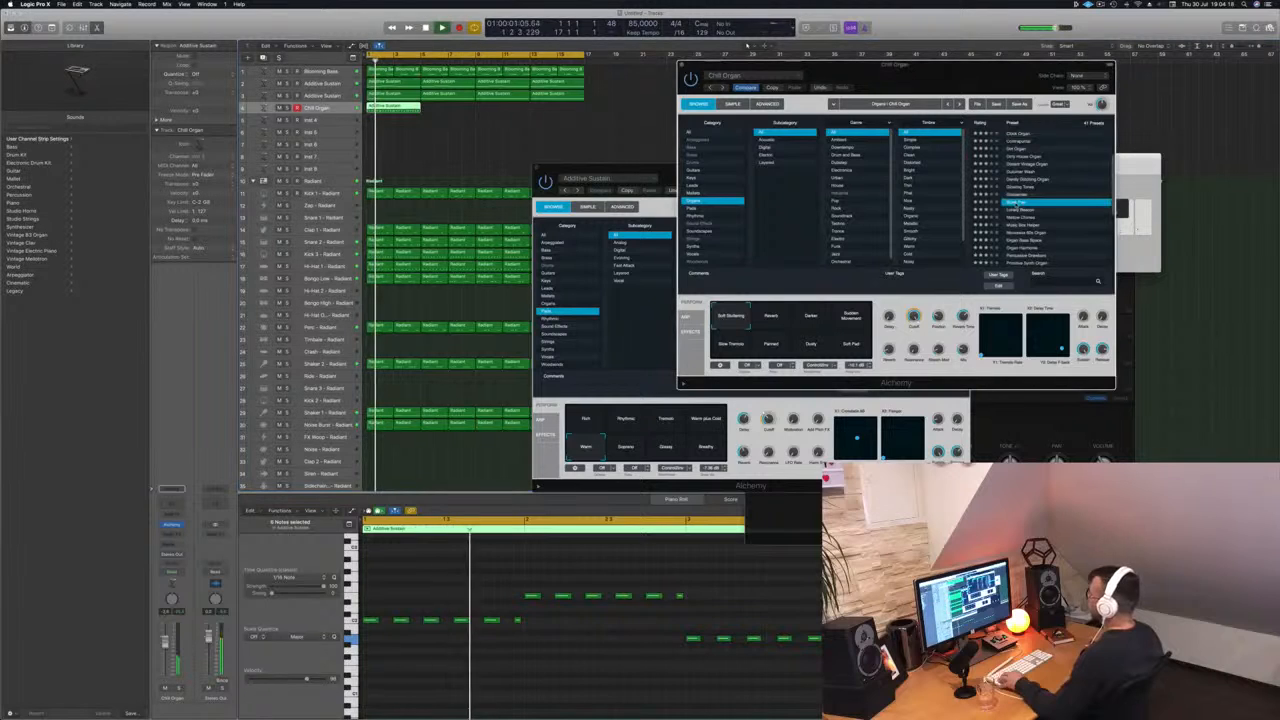
{"action": "left_click_drag", "start_coordinate": [920, 66], "coordinate": [950, 58]}
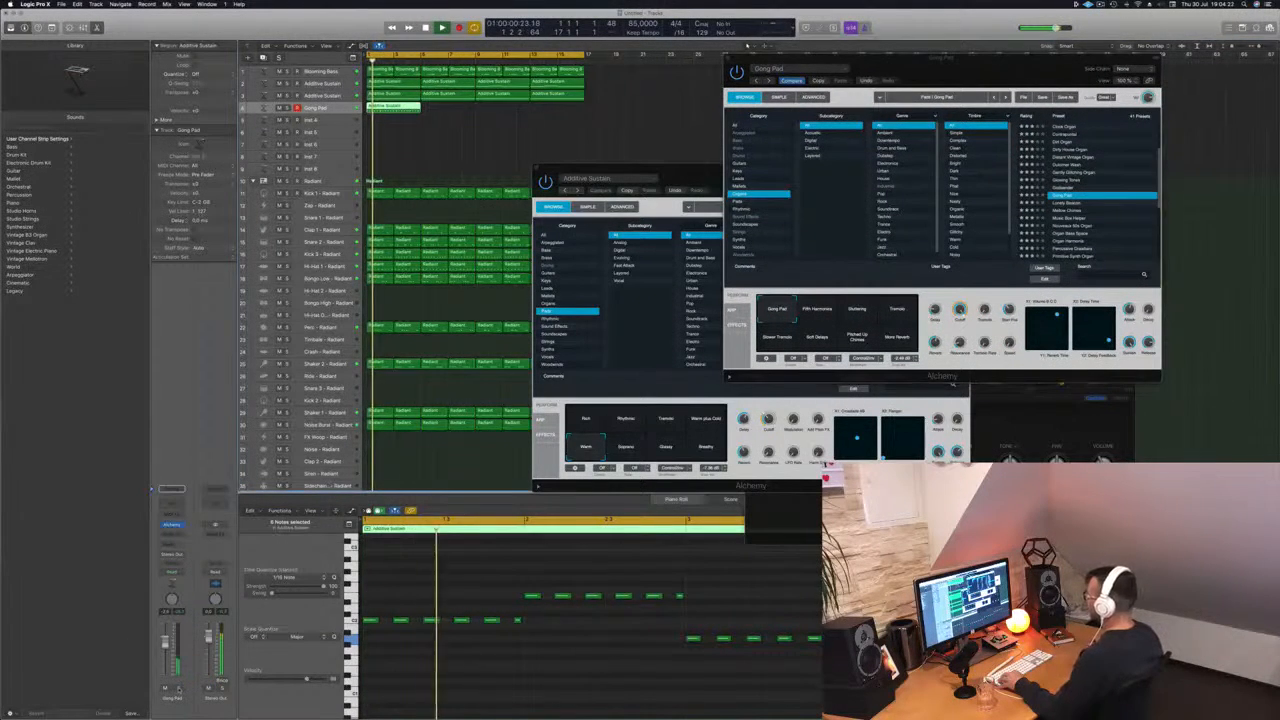
{"action": "key", "text": "s"}
{"action": "key", "text": "s"}
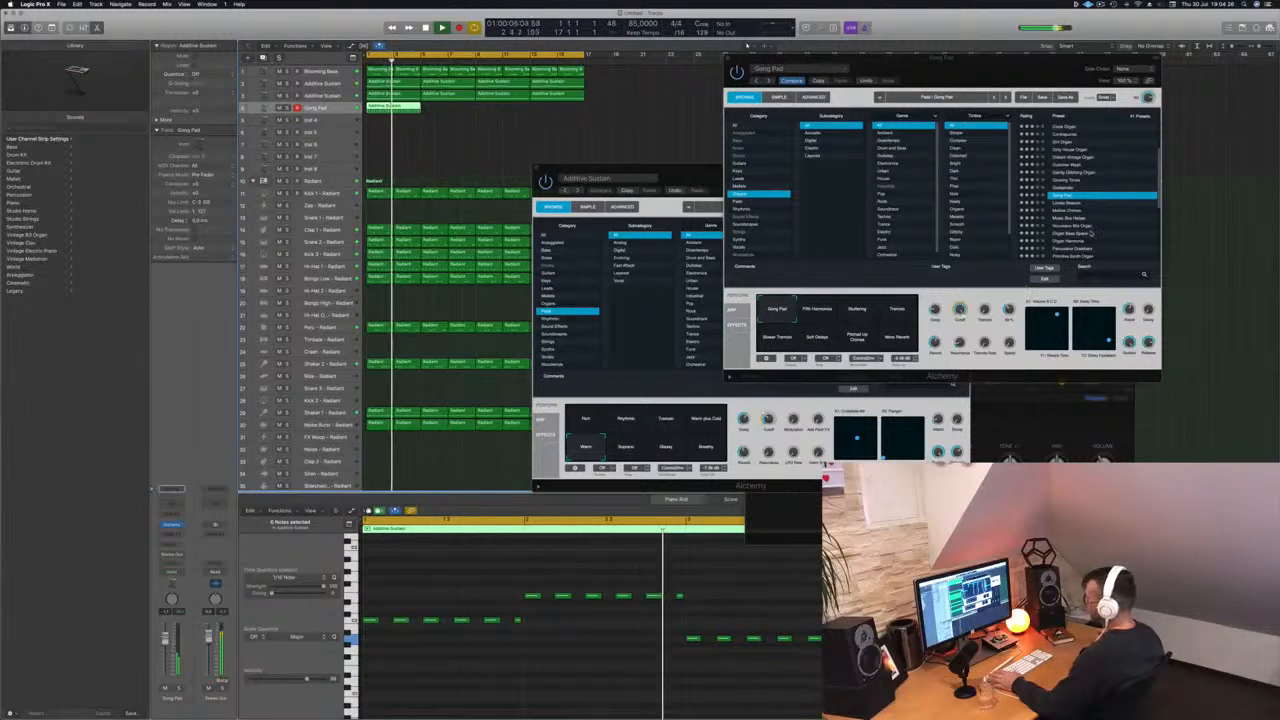
- Audition the Organ Harmonia and Shimmering Release presets, and load Sign of Life for the track
{"action": "scroll", "coordinate": [1090, 232], "scroll_direction": "down", "scroll_amount": 3}
{"action": "left_click", "coordinate": [1070, 185]}
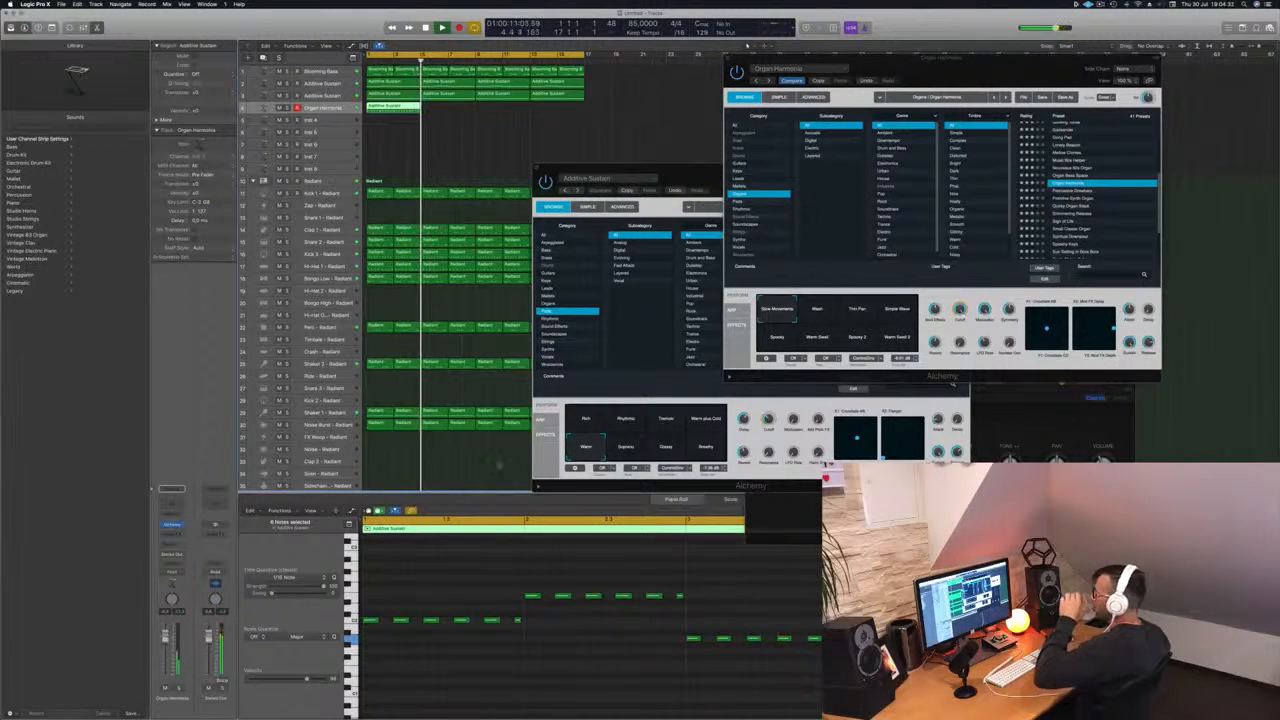
{"action": "scroll", "coordinate": [1058, 219], "scroll_direction": "down", "scroll_amount": 1}
{"action": "left_click", "coordinate": [1074, 200]}
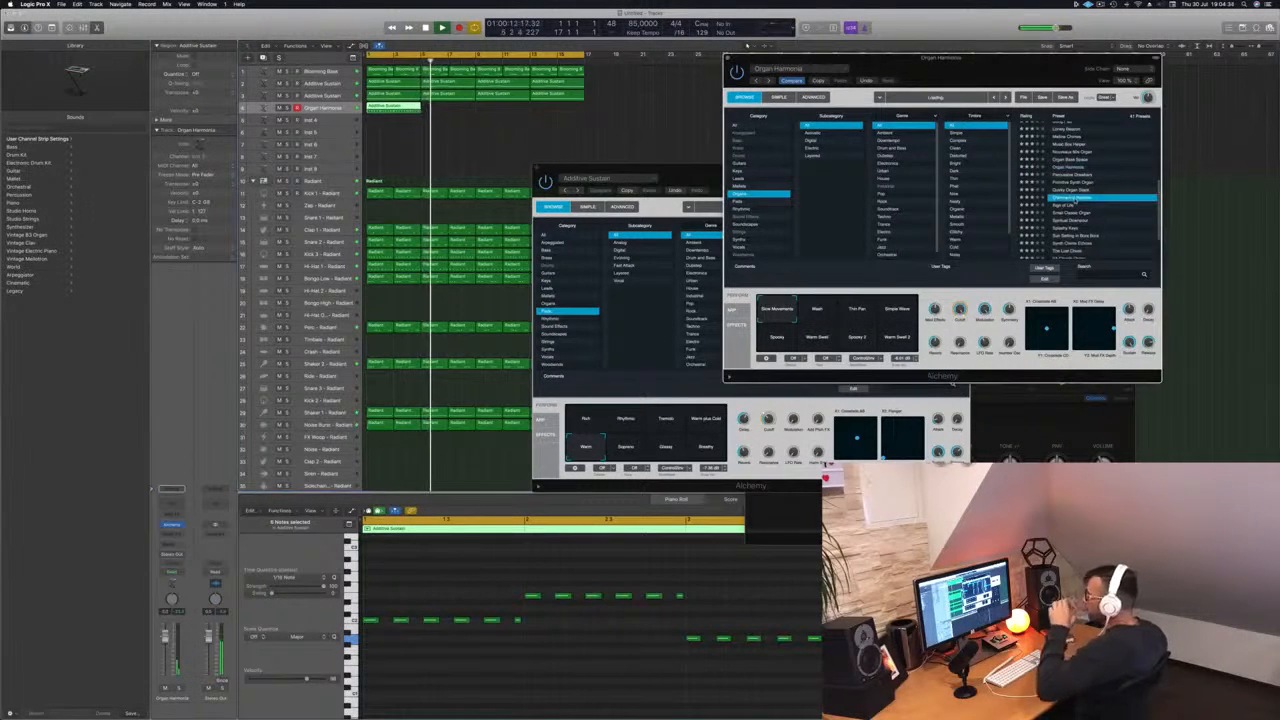
{"action": "left_click", "coordinate": [1072, 206]}
{"action": "left_click_drag", "start_coordinate": [1033, 76], "coordinate": [940, 67]}
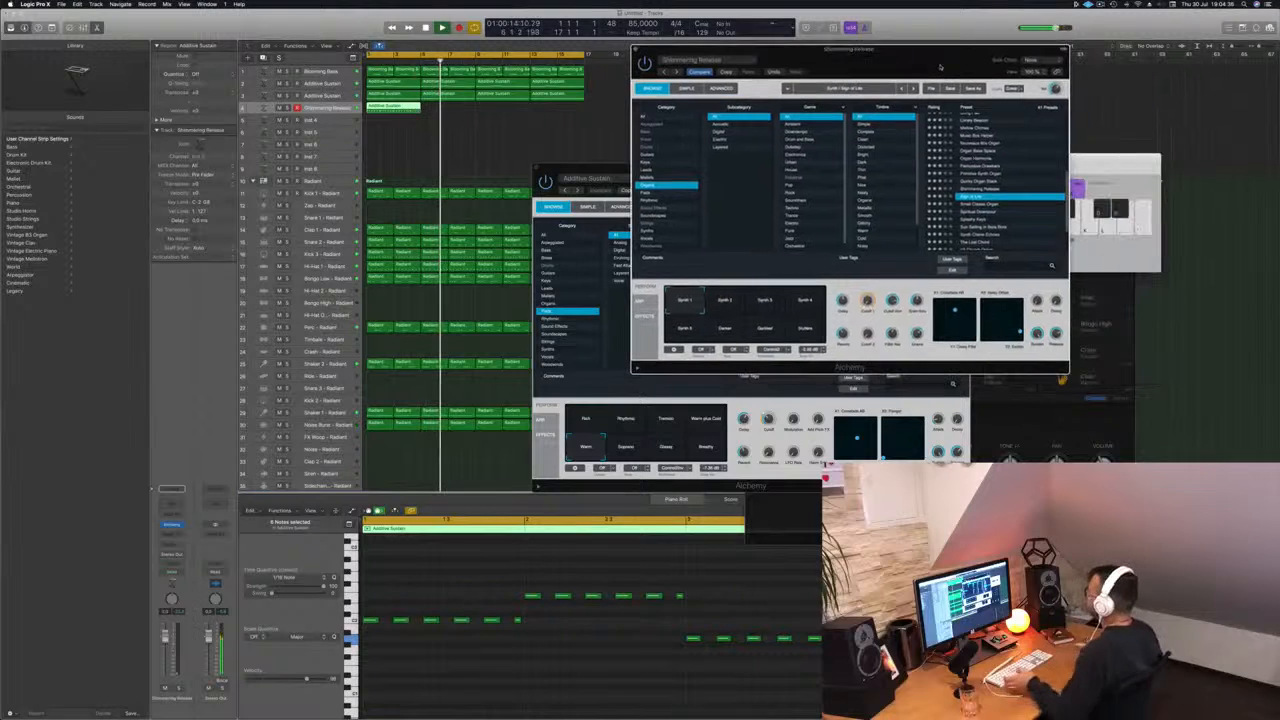
- Copy the short-note region along the Sign of Life track until four regions in a row reach bar 17
{"action": "left_click_drag", "start_coordinate": [449, 108], "coordinate": [518, 112]}
{"action": "left_click", "coordinate": [409, 107], "text": "shift"}
{"action": "left_click_drag", "start_coordinate": [975, 68], "coordinate": [903, 106]}
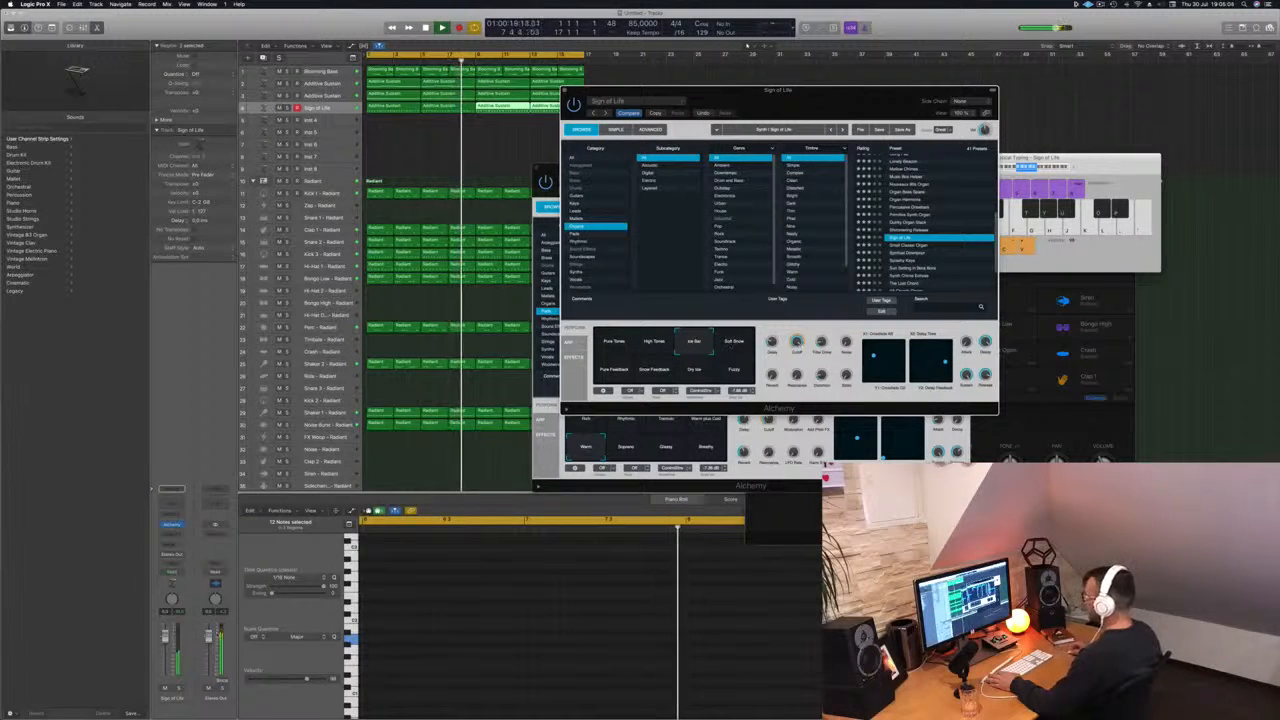
- Solo the Sign of Life track to hear it alone, unsolo it and restart playback from the beginning
{"action": "left_click", "coordinate": [179, 689]}
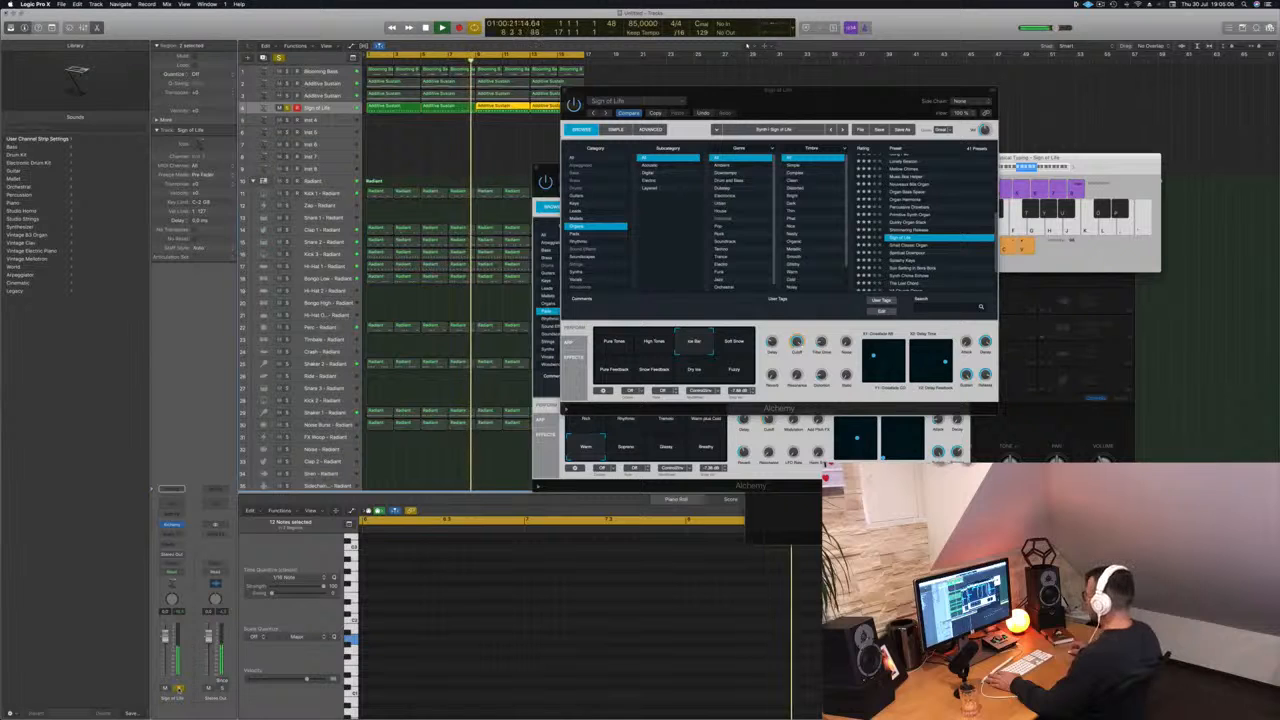
{"action": "left_click", "coordinate": [179, 689]}
{"action": "key", "text": "Return"}
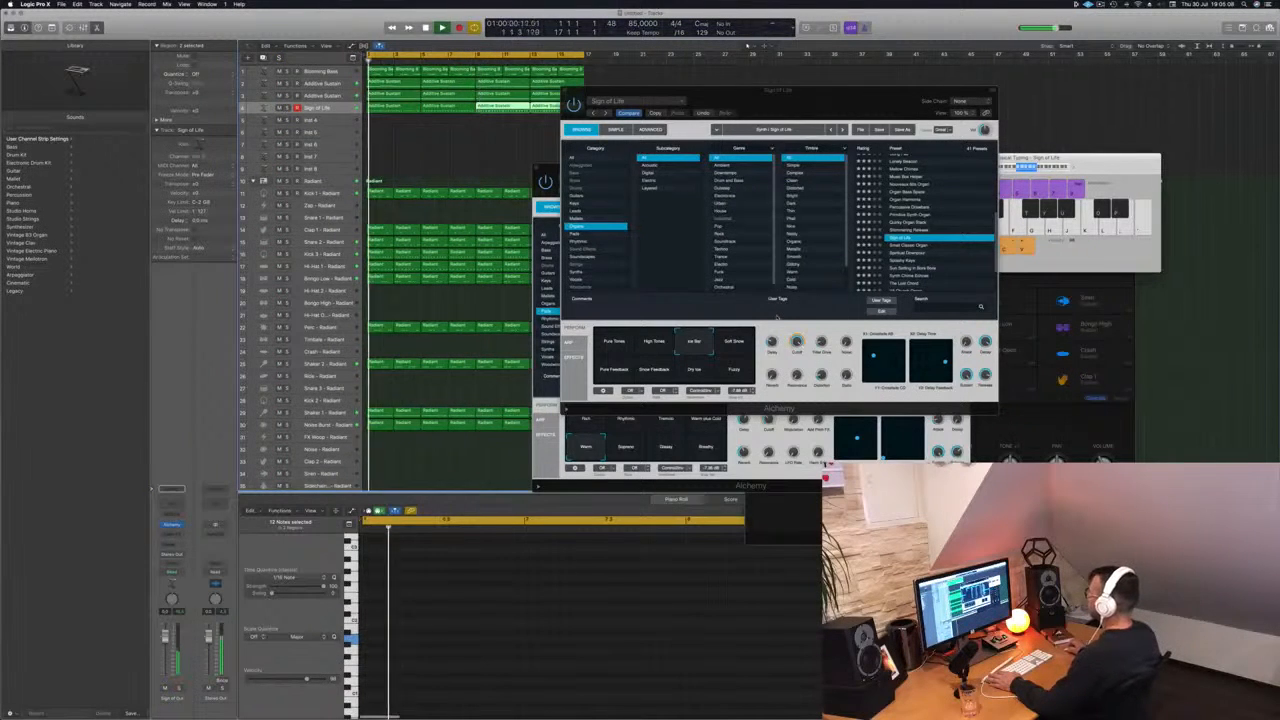
- Audition Alchemy performance snapshots including Soft Snow, Dry Ice and Fuzzy, and return to Ice Bar
{"action": "left_click_drag", "start_coordinate": [822, 101], "coordinate": [880, 157]}
{"action": "left_click", "coordinate": [794, 402]}
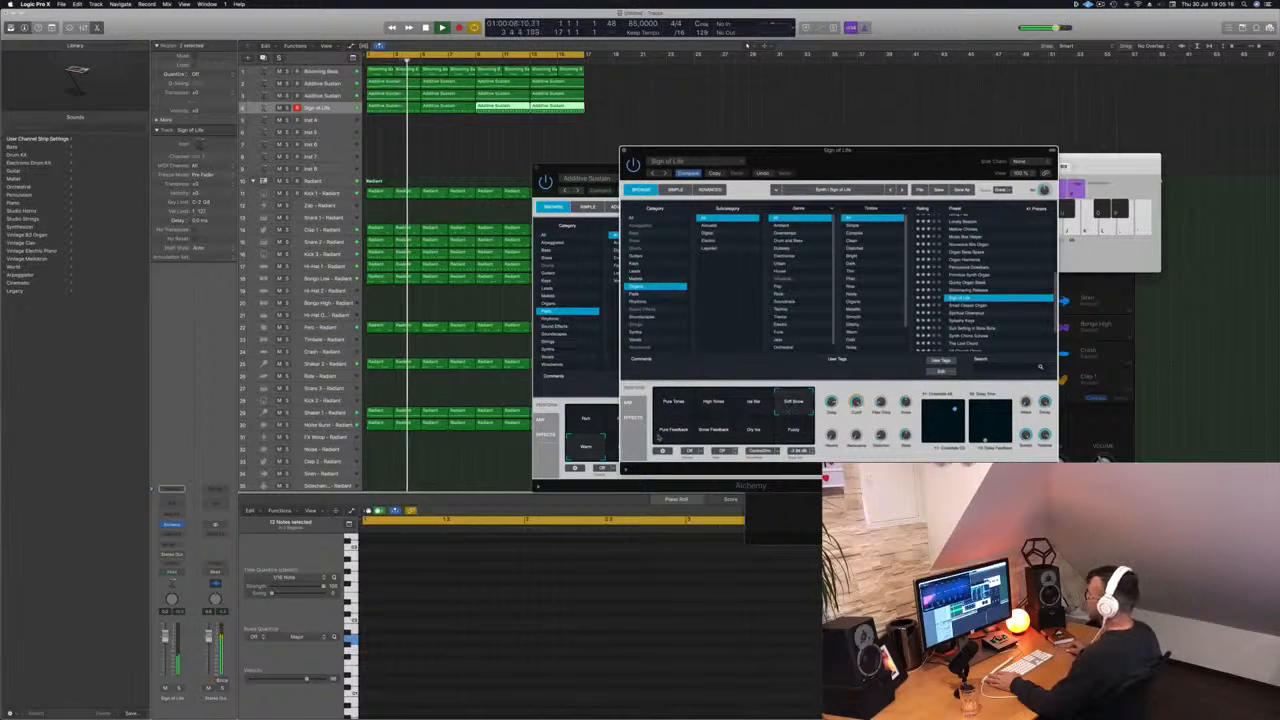
{"action": "left_click", "coordinate": [720, 436]}
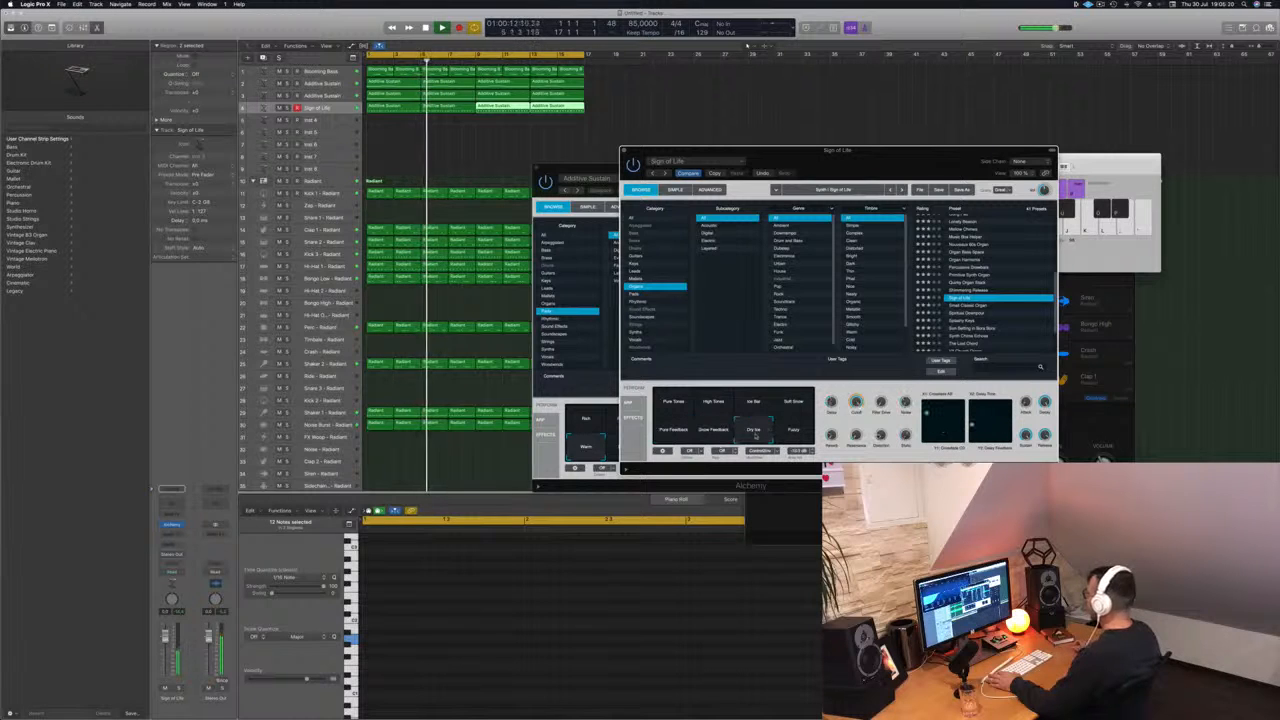
{"action": "left_click", "coordinate": [798, 431]}
{"action": "left_click", "coordinate": [757, 404]}
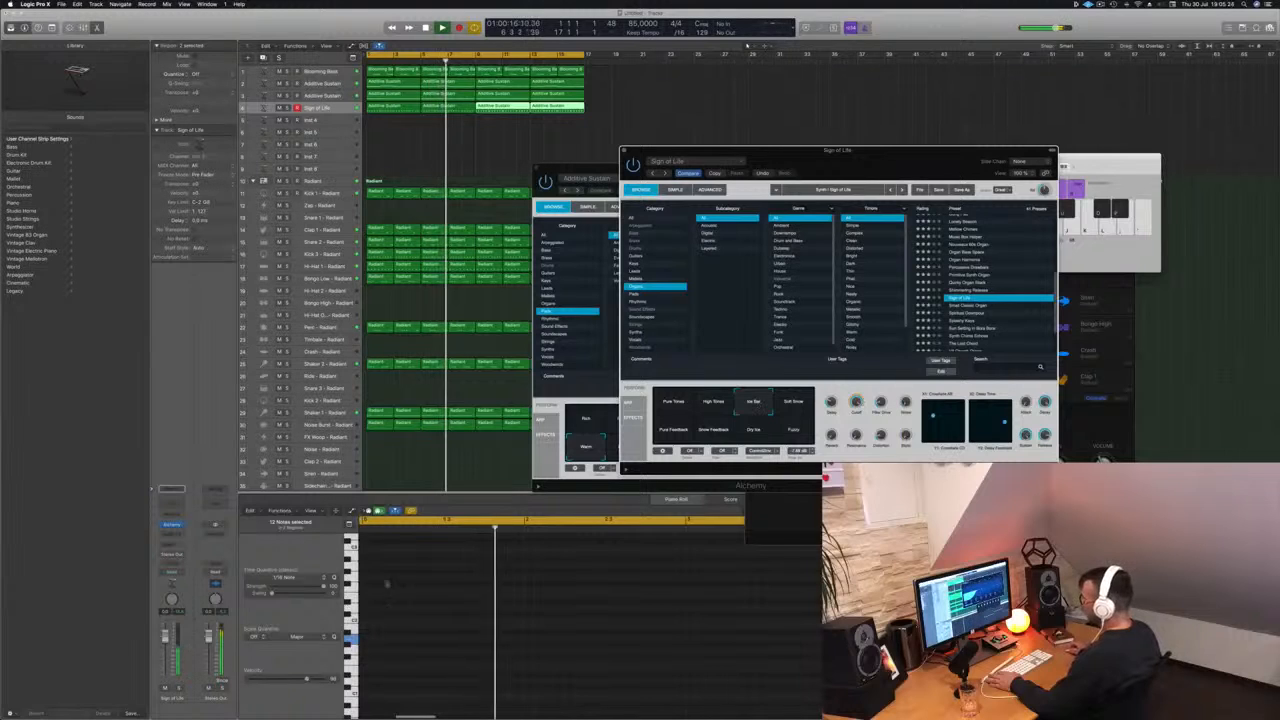
- Check the Ice Bar sound with its track soloed, turn solo off and play the arrangement from the start
{"action": "left_click", "coordinate": [178, 688]}
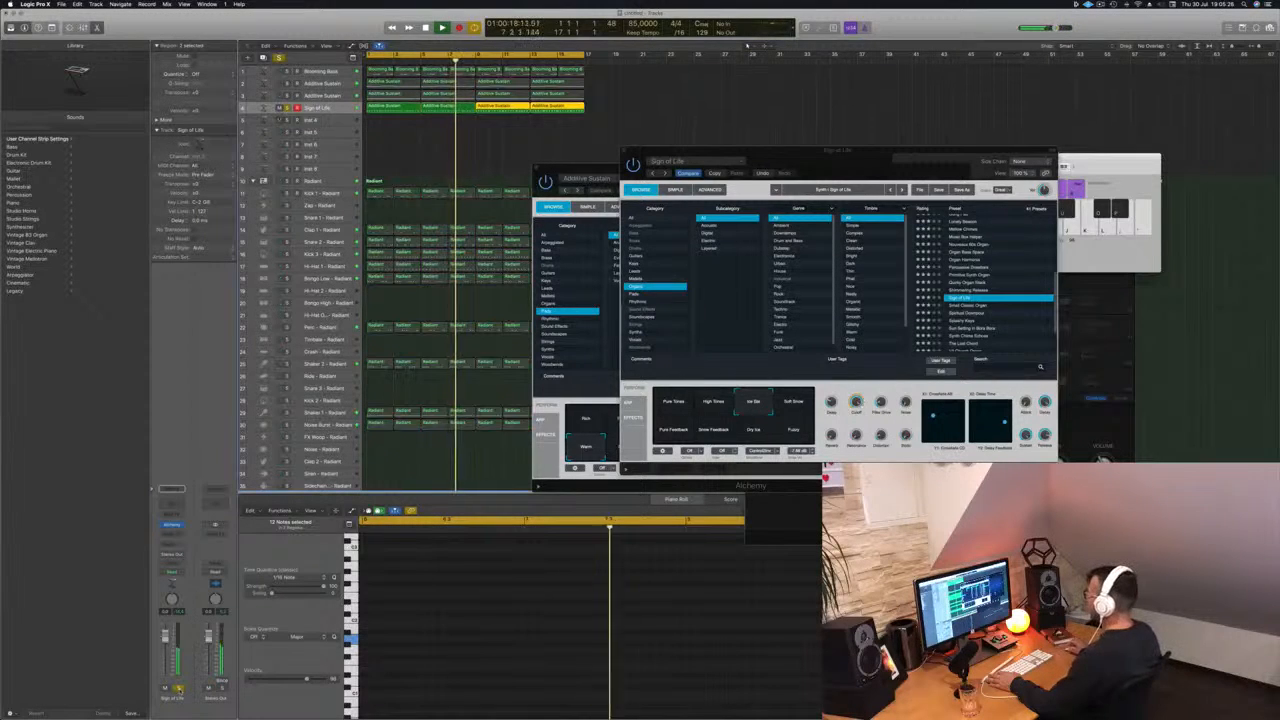
{"action": "left_click", "coordinate": [179, 689]}
{"action": "key", "text": "Return"}
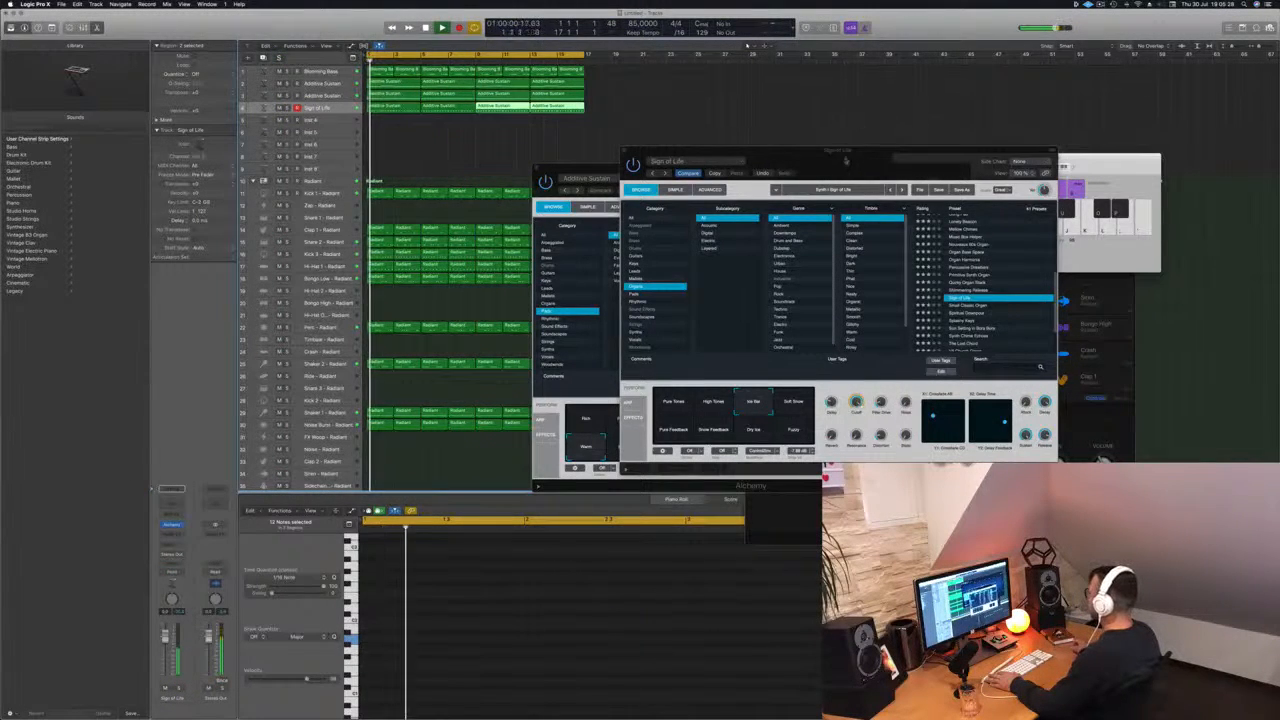
- Close the Sign of Life synth window and add a Channel EQ to its track with a 162 Hz, 24 dB/Oct low cut
{"action": "left_click_drag", "start_coordinate": [848, 151], "coordinate": [760, 136]}
{"action": "left_click", "coordinate": [537, 136]}
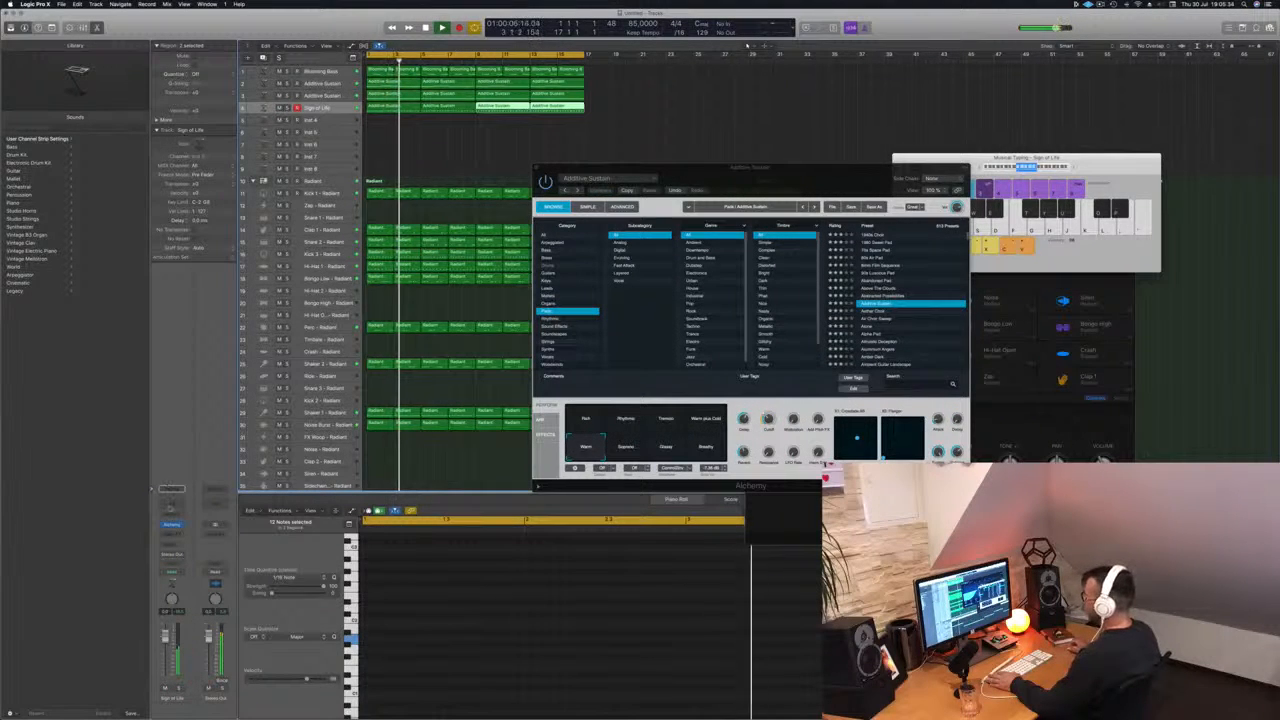
{"action": "left_click", "coordinate": [172, 501]}
{"action": "left_click", "coordinate": [56, 65]}
{"action": "left_click_drag", "start_coordinate": [40, 177], "coordinate": [211, 182]}
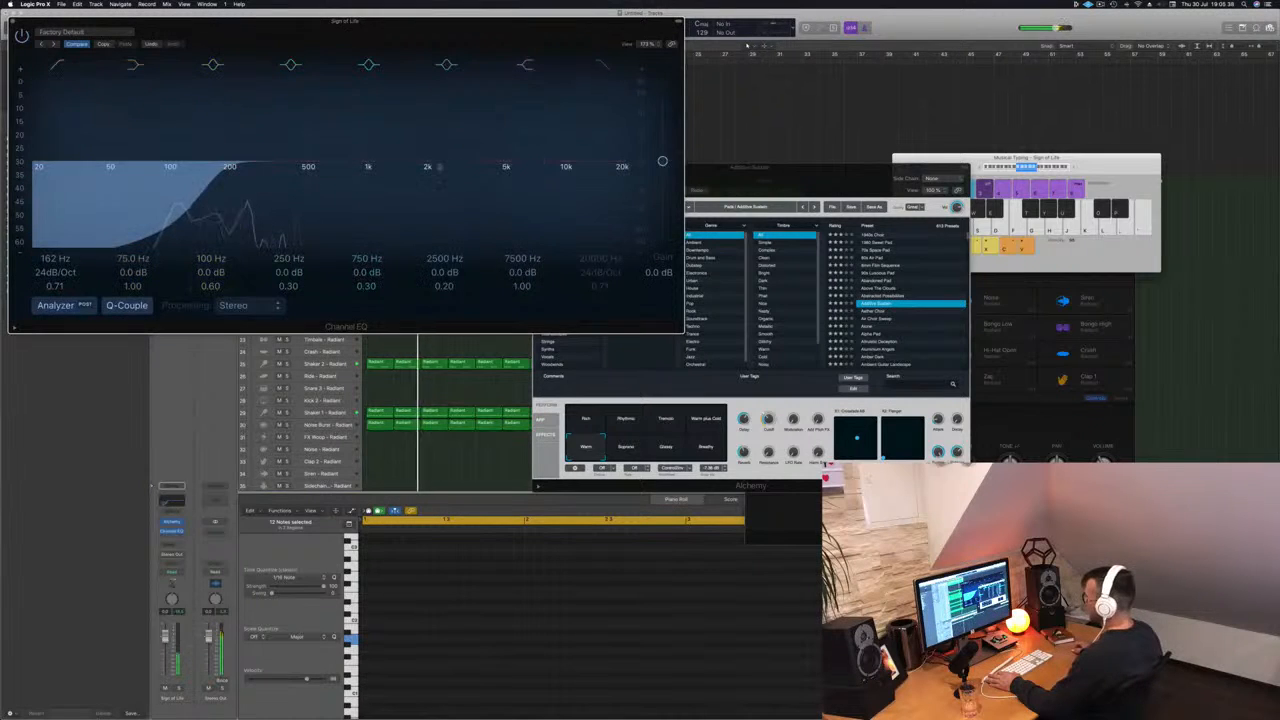
- Raise the volume in the Additive Sustain Alchemy, and bring up the Sign of Life Alchemy beside the Channel EQ
{"action": "left_click_drag", "start_coordinate": [960, 210], "coordinate": [962, 192]}
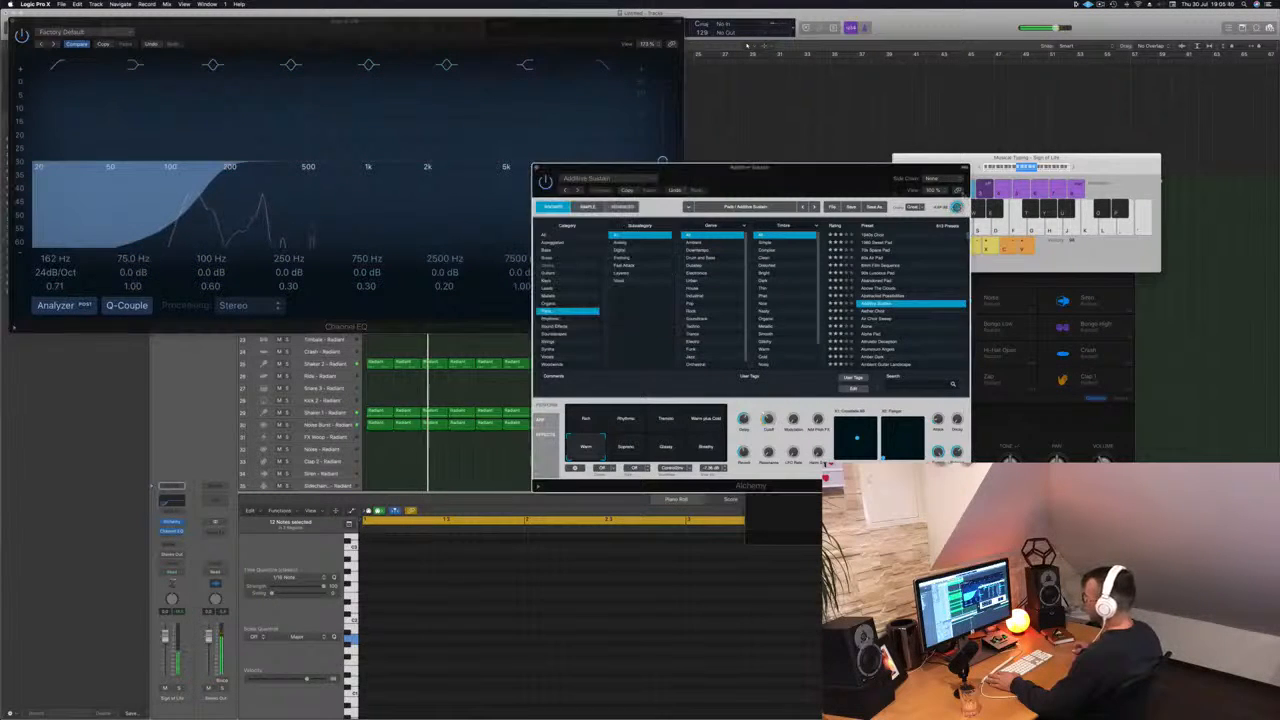
{"action": "left_click_drag", "start_coordinate": [820, 170], "coordinate": [952, 161]}
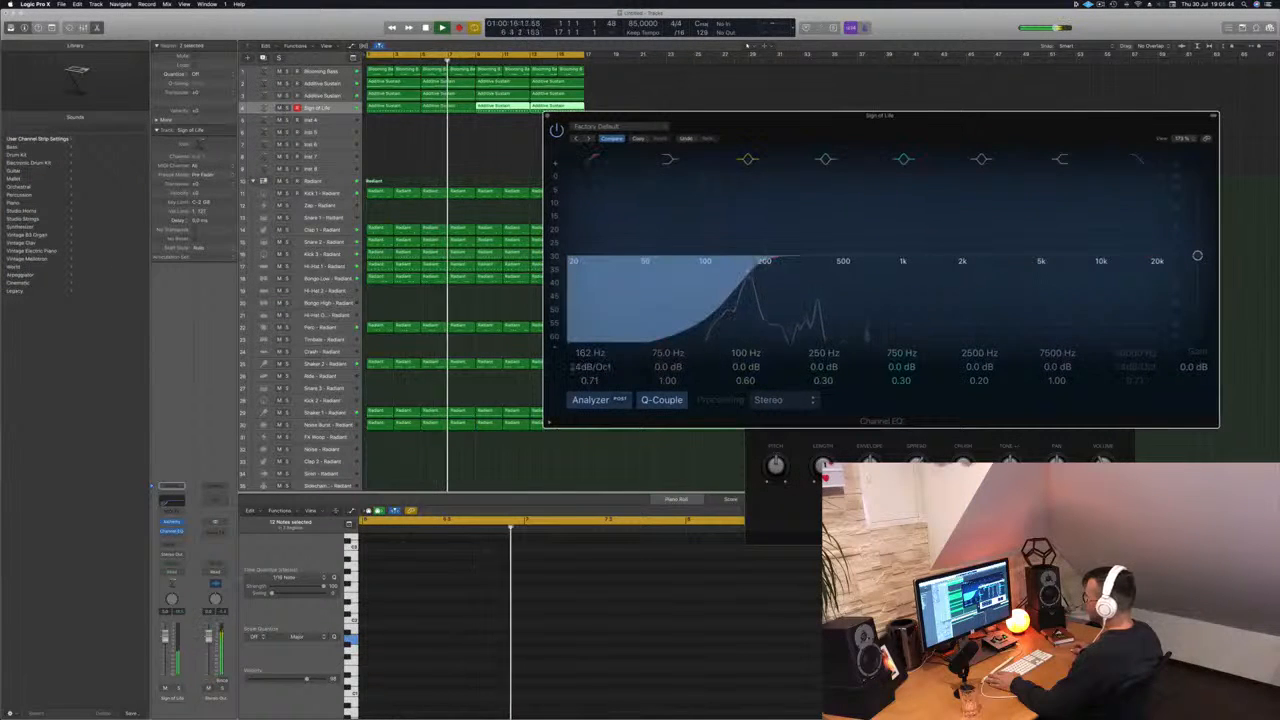
{"action": "left_click", "coordinate": [172, 522]}
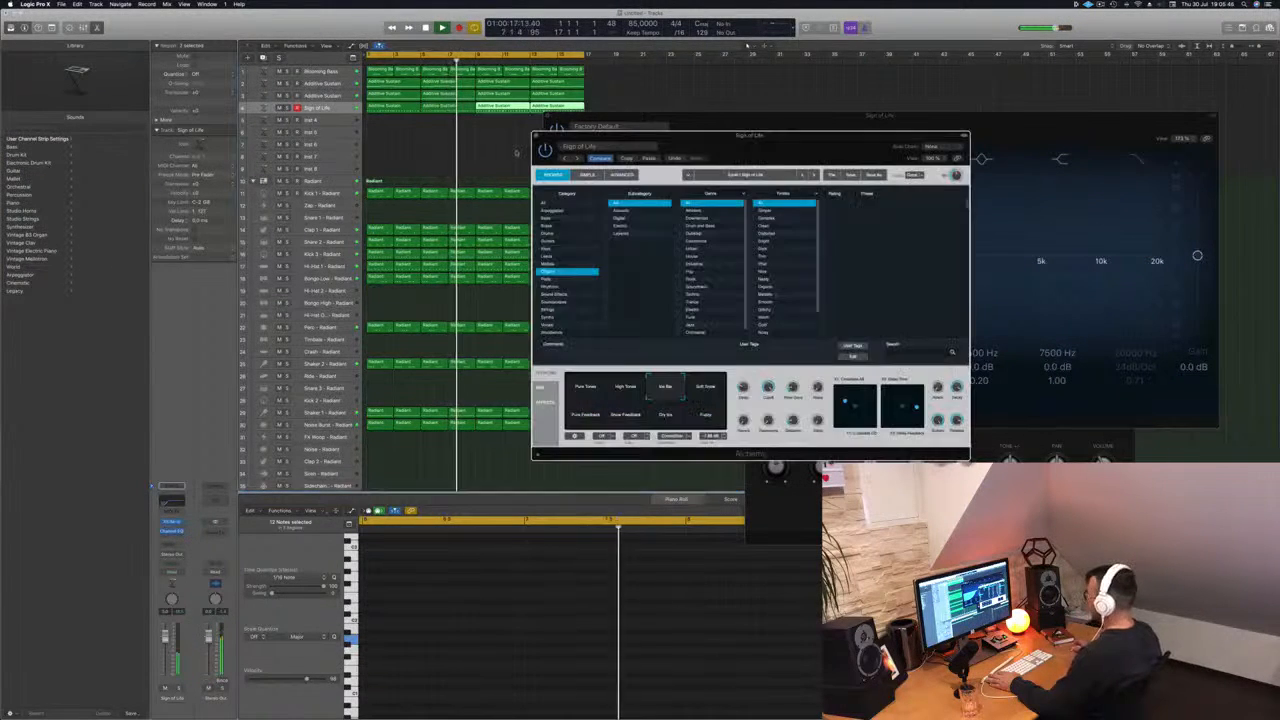
{"action": "left_click_drag", "start_coordinate": [786, 141], "coordinate": [971, 201]}
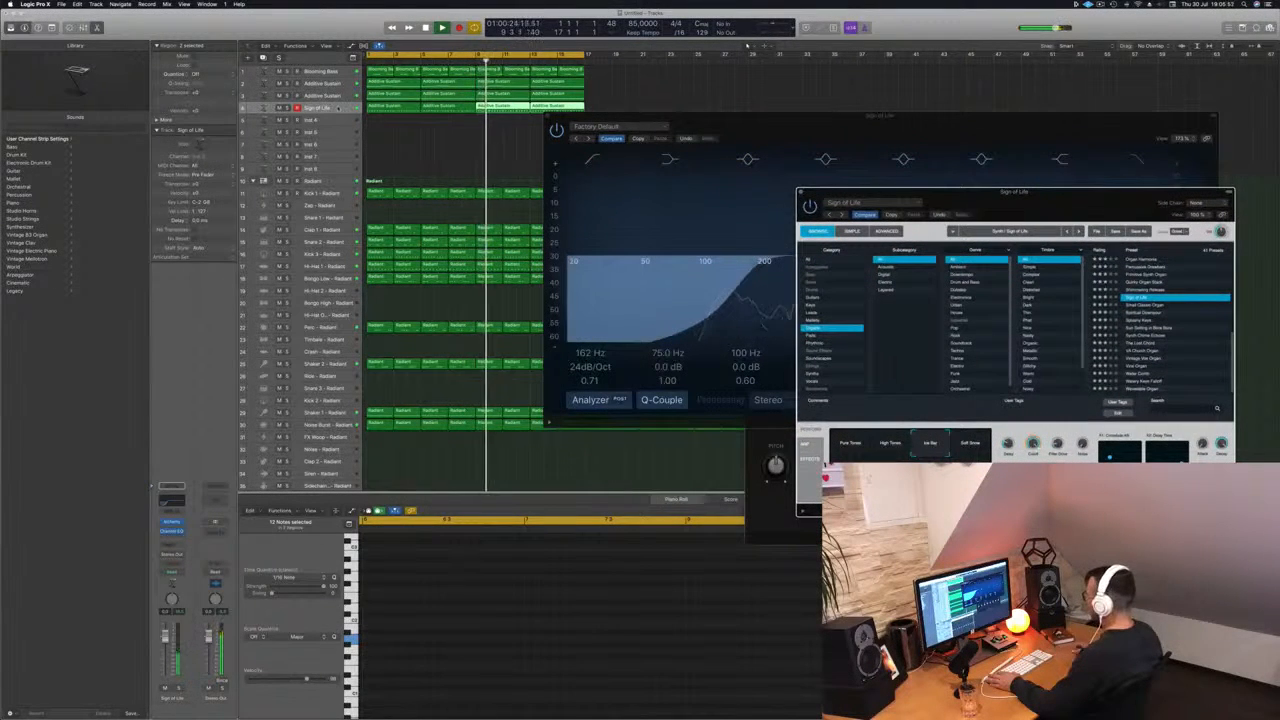
- Go through the two Additive Sustain tracks while listening to the mix, and reselect the Sign of Life track
{"action": "key", "text": "Up"}
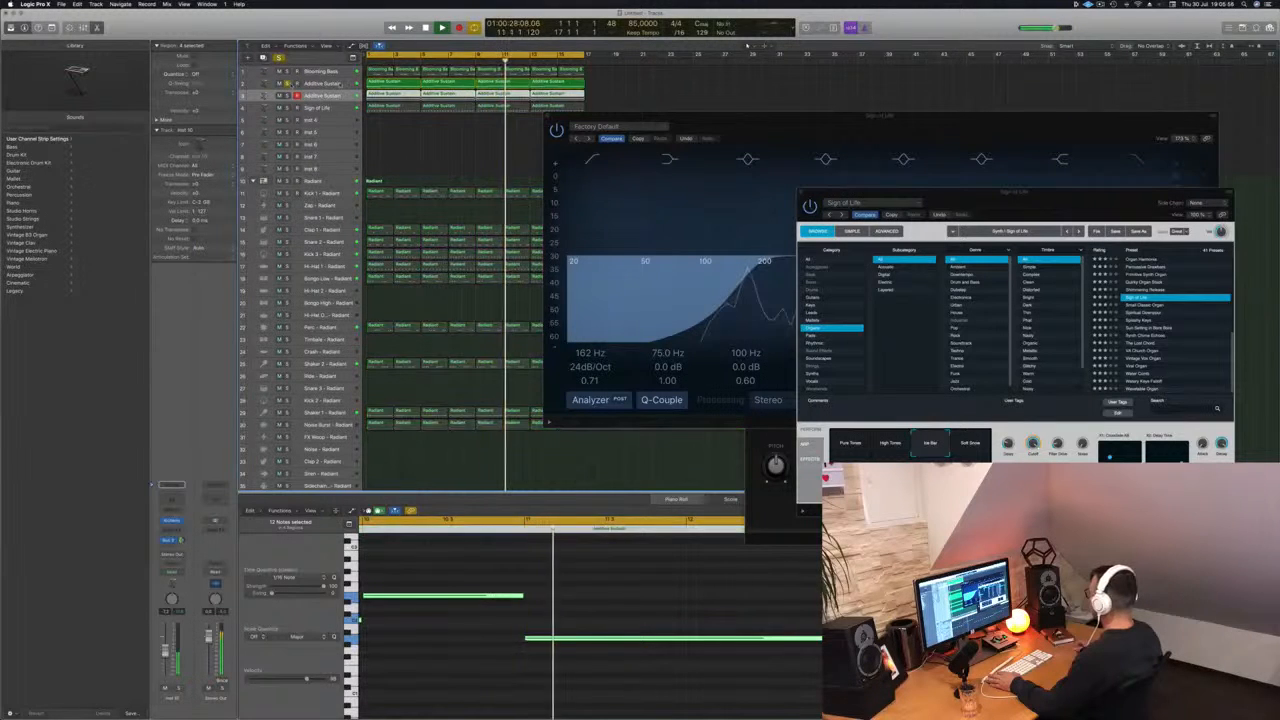
{"action": "key", "text": "Up"}
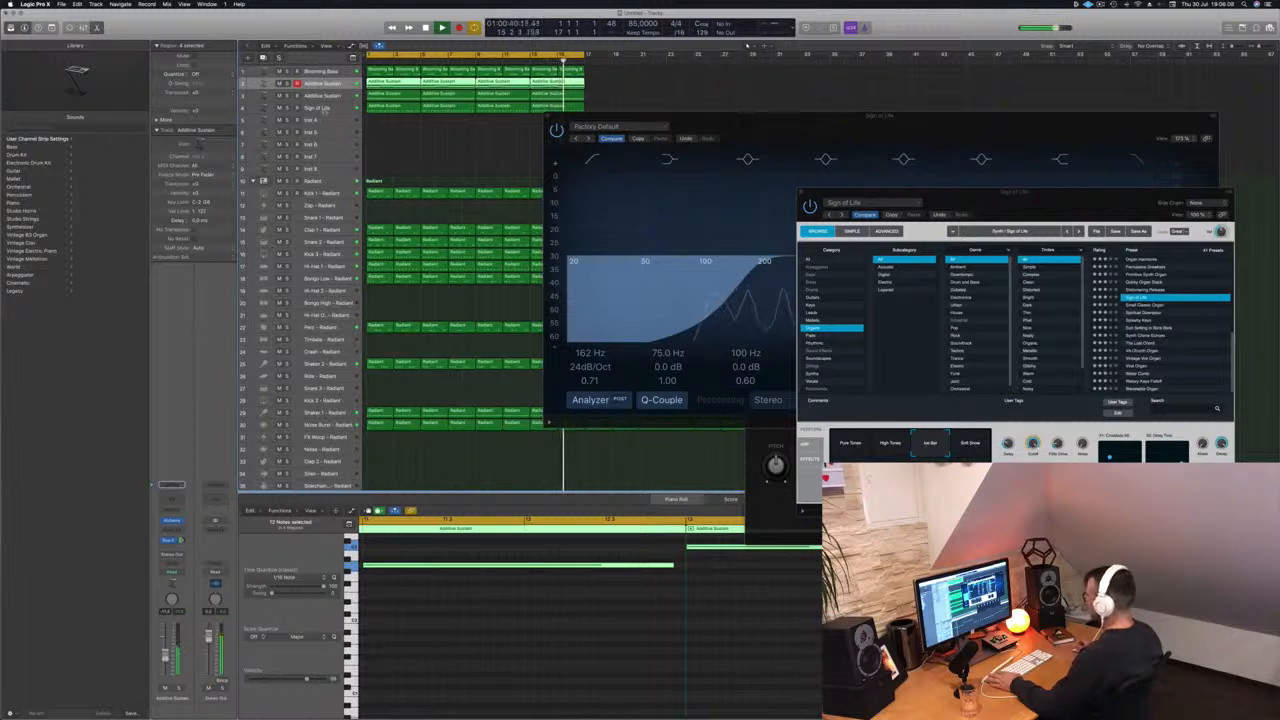
{"action": "left_click", "coordinate": [322, 107]}
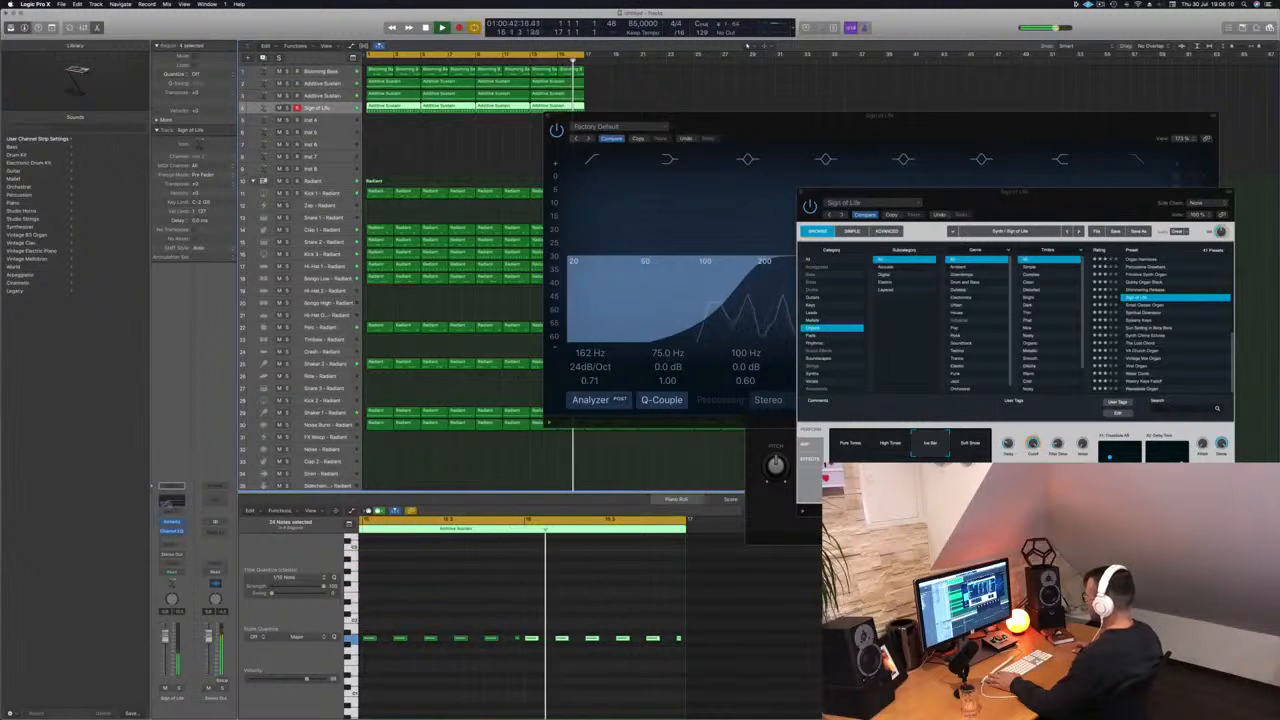
- Reopen the Sign of Life track's Alchemy and switch its performance snapshot to Pure Tones
{"action": "left_click", "coordinate": [172, 523]}
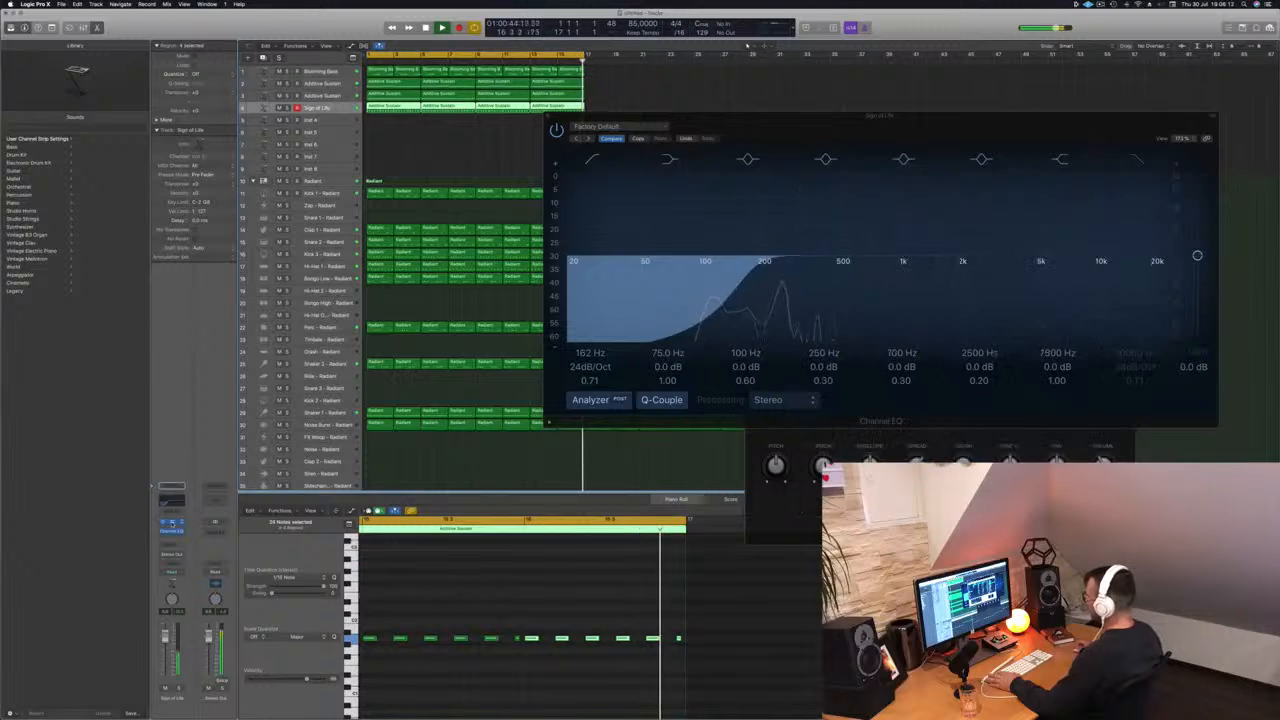
{"action": "left_click", "coordinate": [172, 523]}
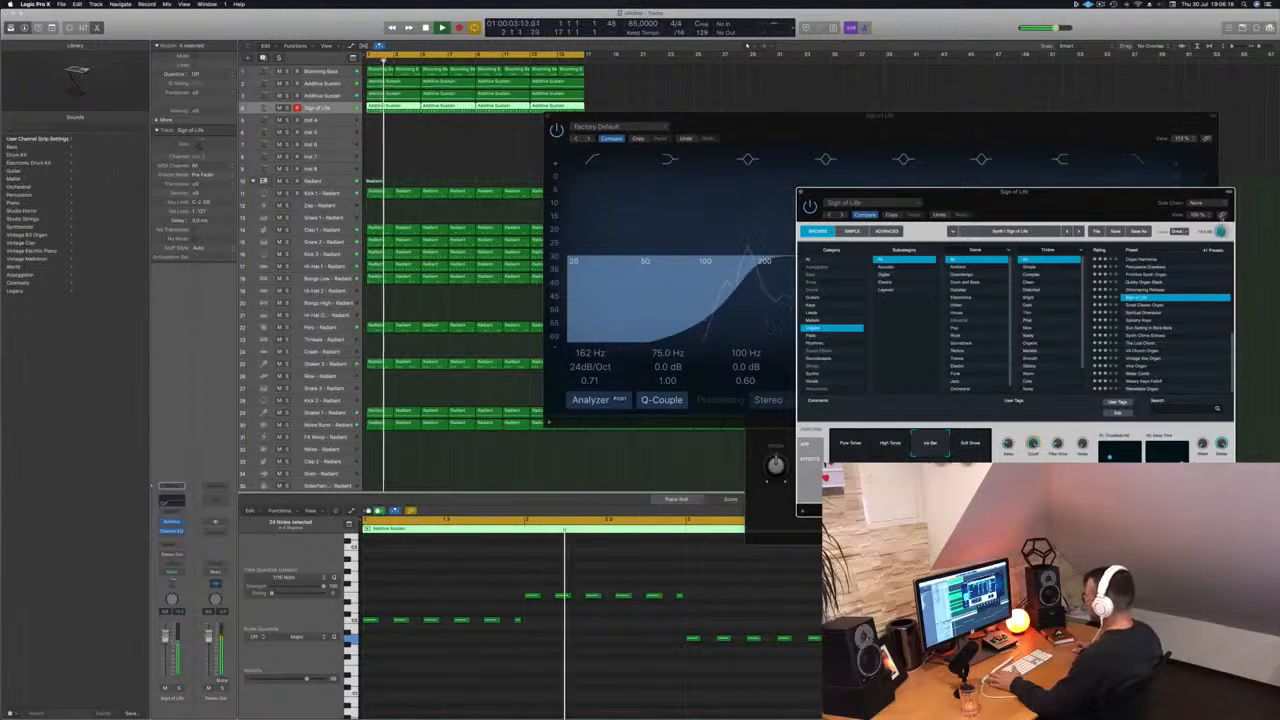
{"action": "left_click_drag", "start_coordinate": [1137, 200], "coordinate": [977, 125]}
{"action": "left_click", "coordinate": [695, 367]}
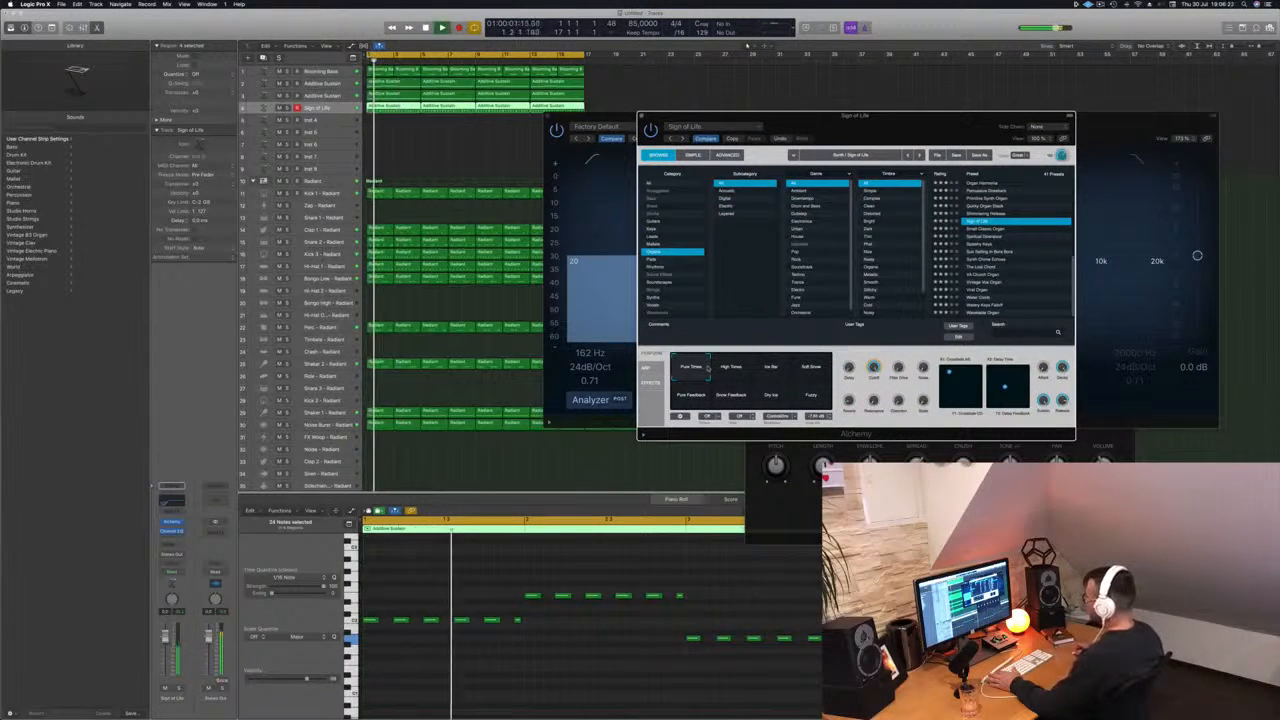
- Audition the other performance snapshots in the Sign of Life Alchemy, settle on Ice Bar, and lower the track's volume
{"action": "left_click", "coordinate": [733, 369]}
{"action": "left_click", "coordinate": [782, 370]}
{"action": "left_click", "coordinate": [812, 369]}
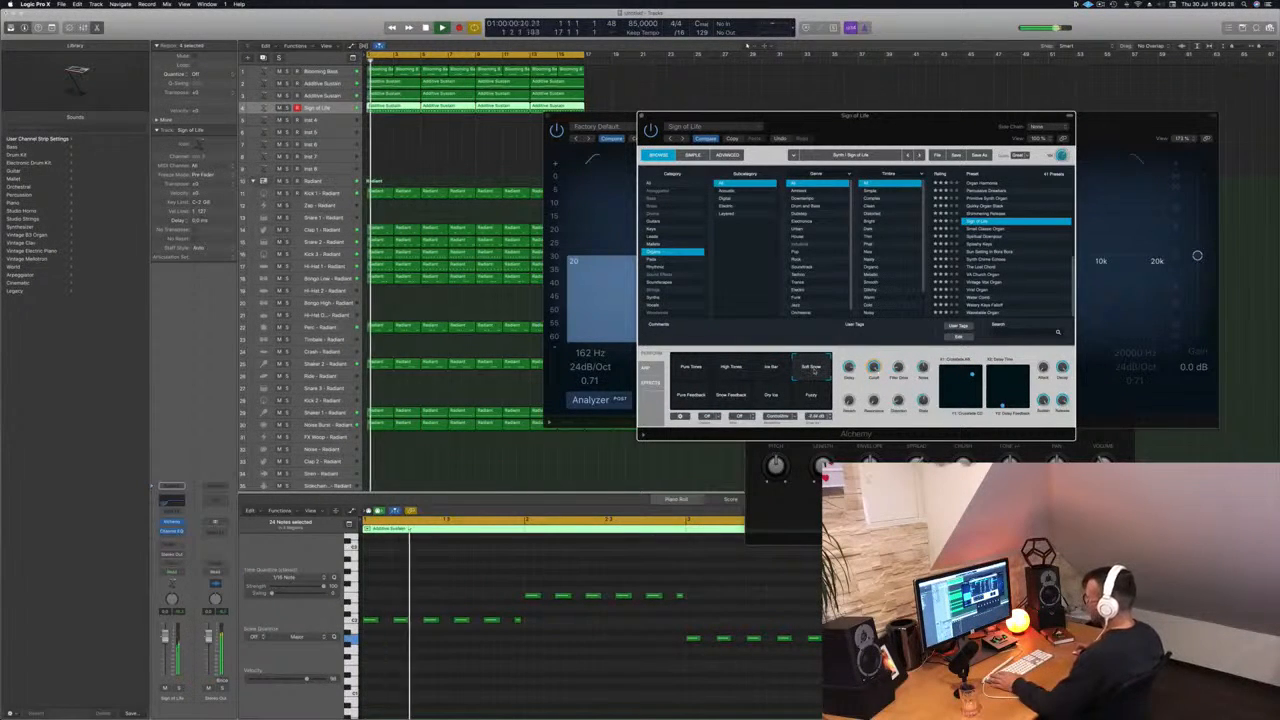
{"action": "left_click", "coordinate": [697, 396]}
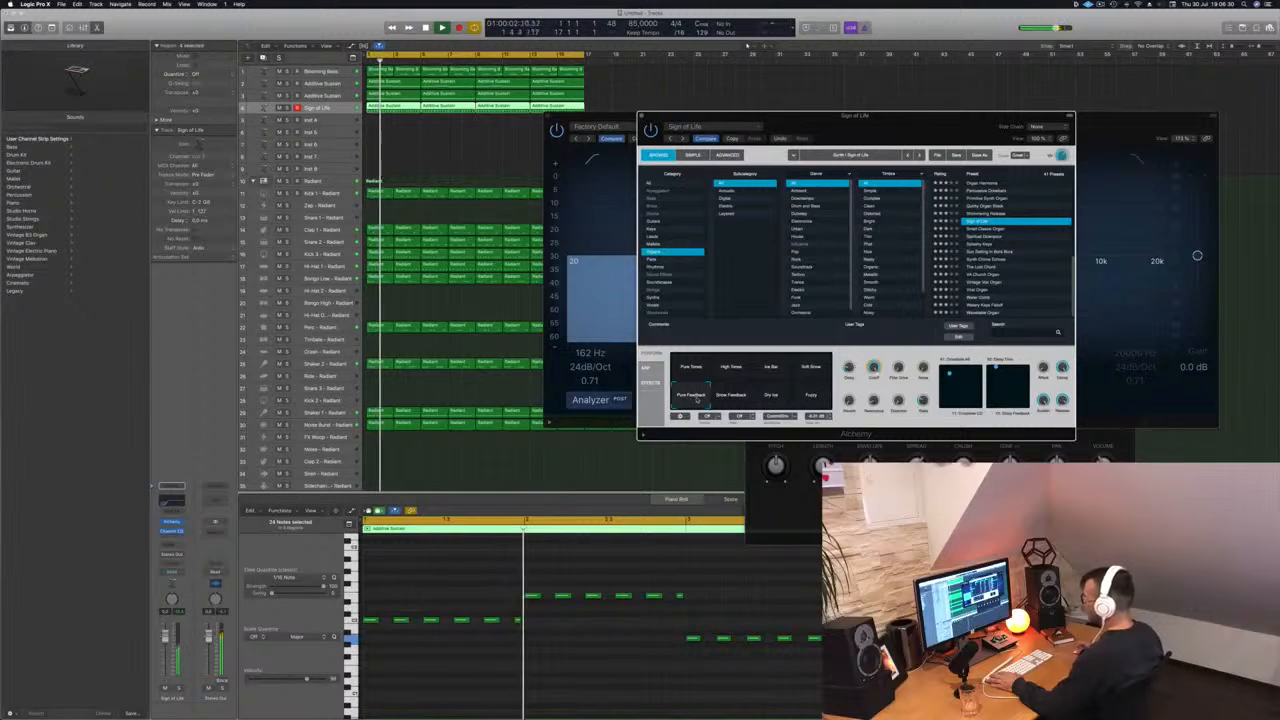
{"action": "left_click", "coordinate": [733, 398]}
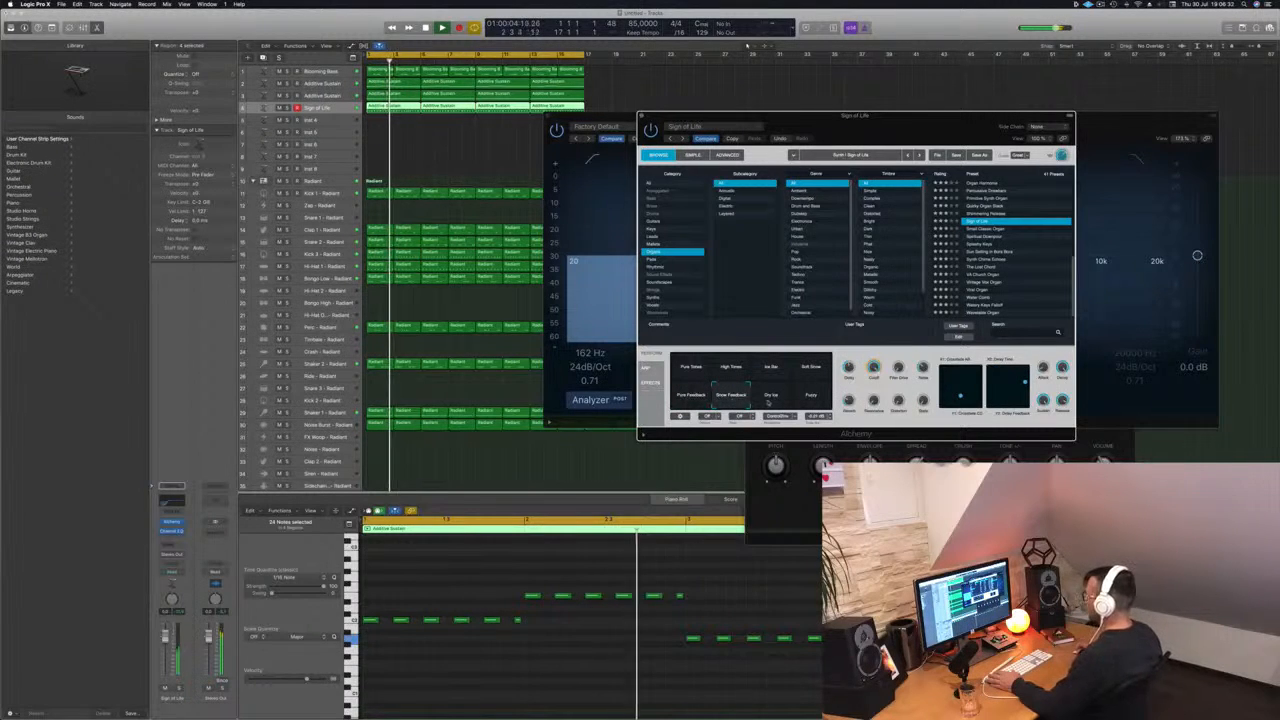
{"action": "left_click", "coordinate": [769, 400]}
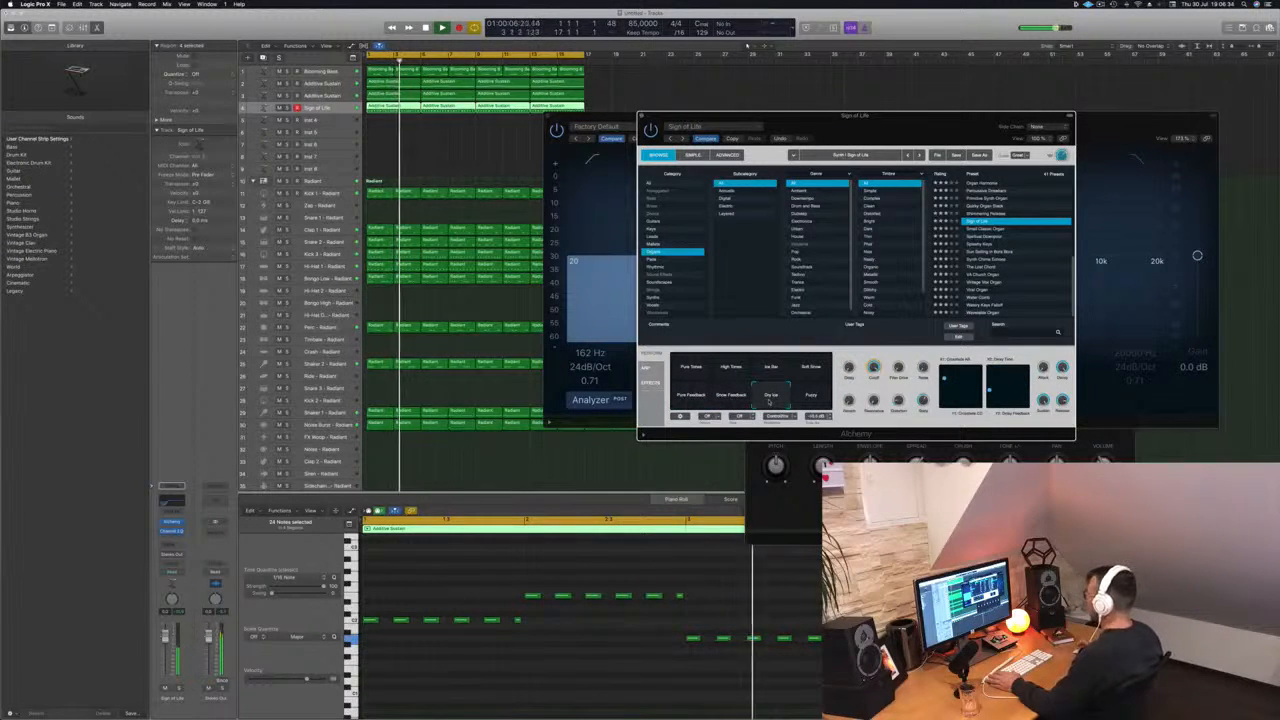
{"action": "left_click", "coordinate": [772, 370]}
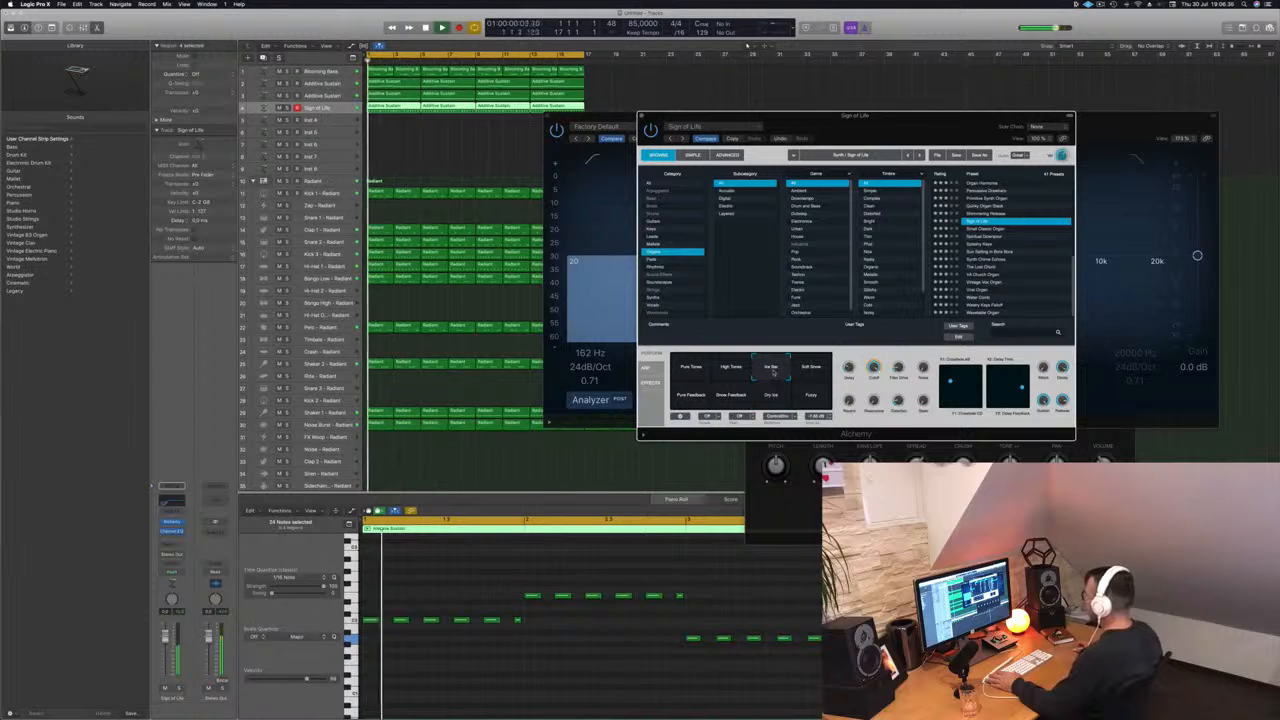
{"action": "left_click_drag", "start_coordinate": [914, 130], "coordinate": [950, 107]}
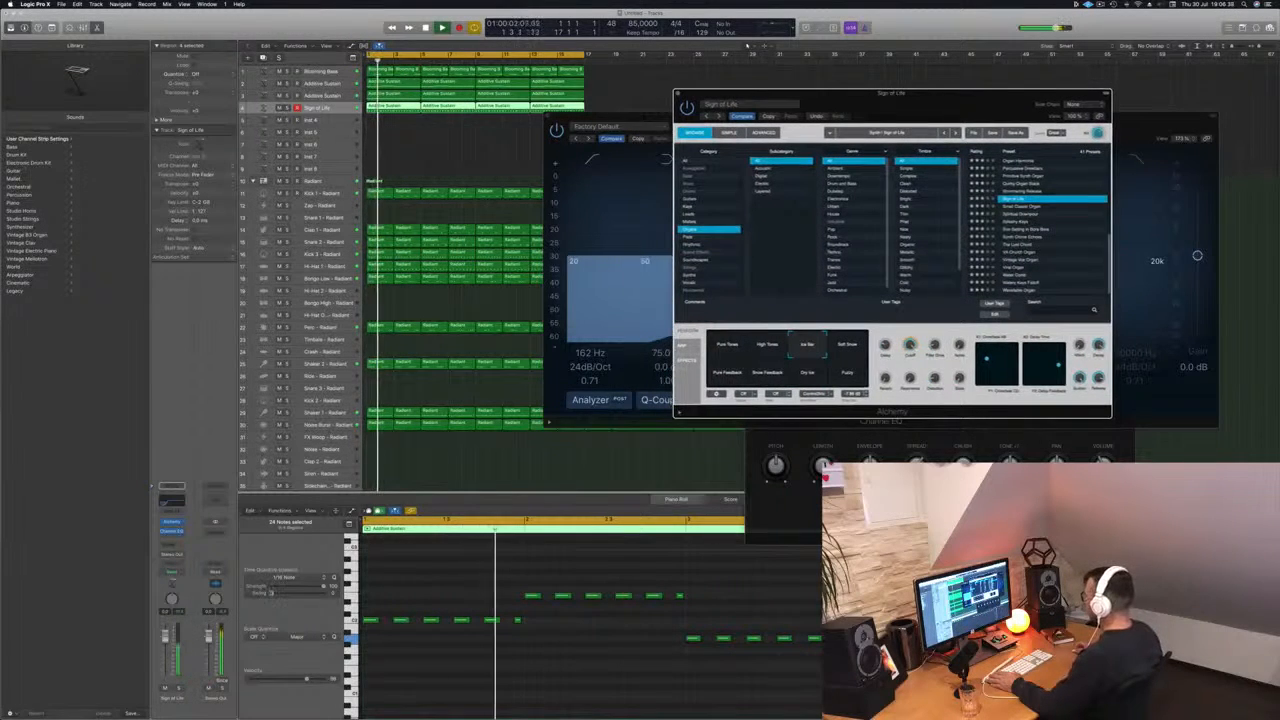
{"action": "left_click_drag", "start_coordinate": [166, 637], "coordinate": [166, 643]}
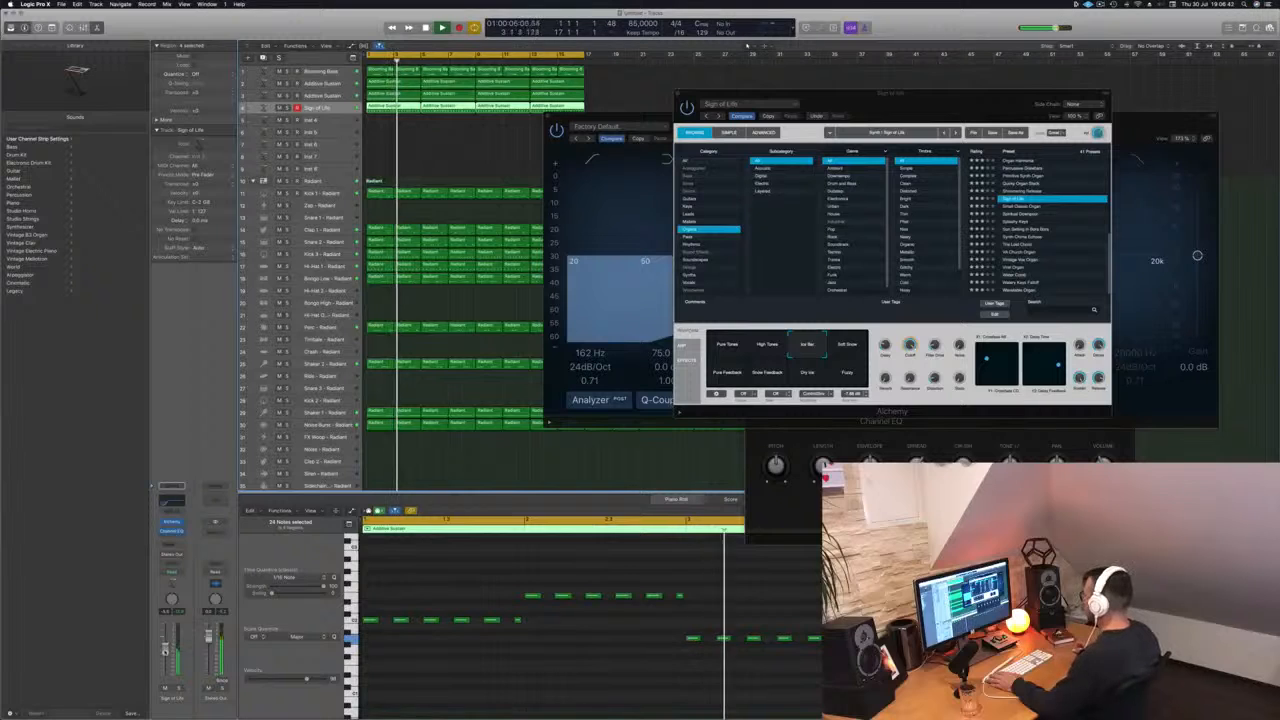
- Transpose all Sign of Life notes up an octave and try them with the Soft Snow, Pure Tones and High Tones snapshots
{"action": "left_click", "coordinate": [525, 675]}
{"action": "key", "text": "super+a"}
{"action": "key", "text": "alt+shift+Up"}
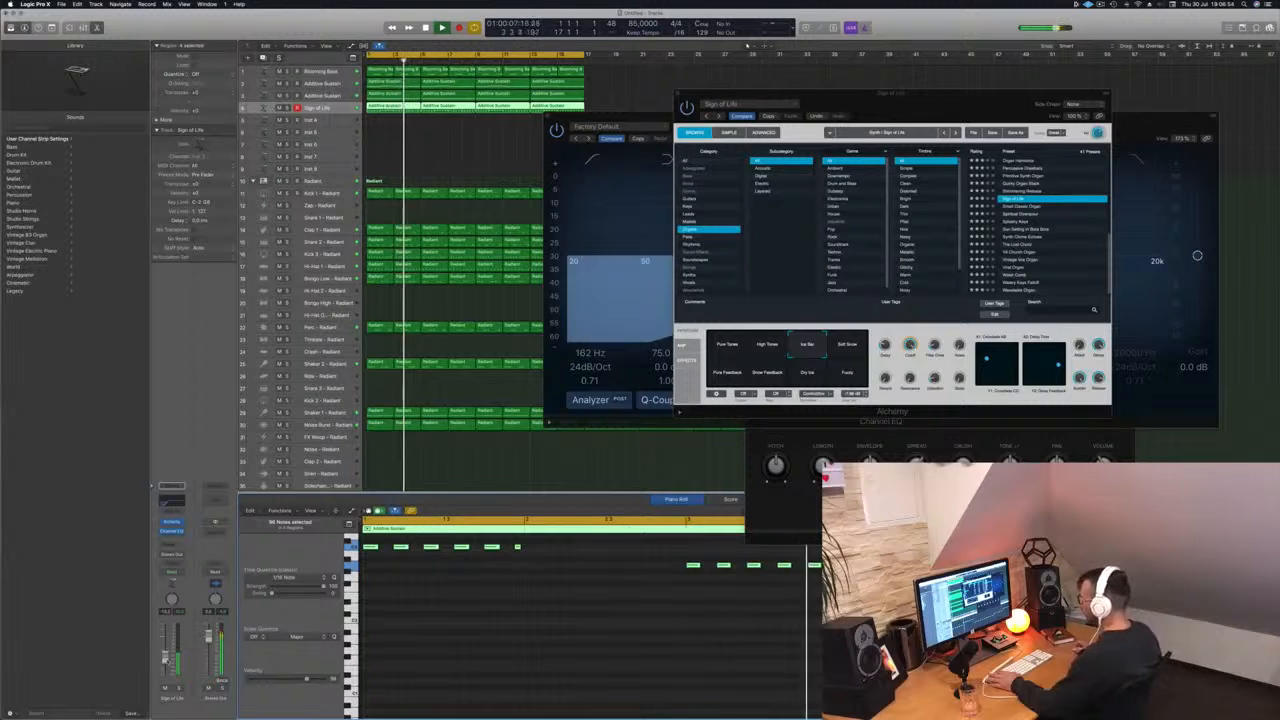
{"action": "left_click", "coordinate": [847, 348]}
{"action": "left_click", "coordinate": [731, 350]}
{"action": "key", "text": "Return"}
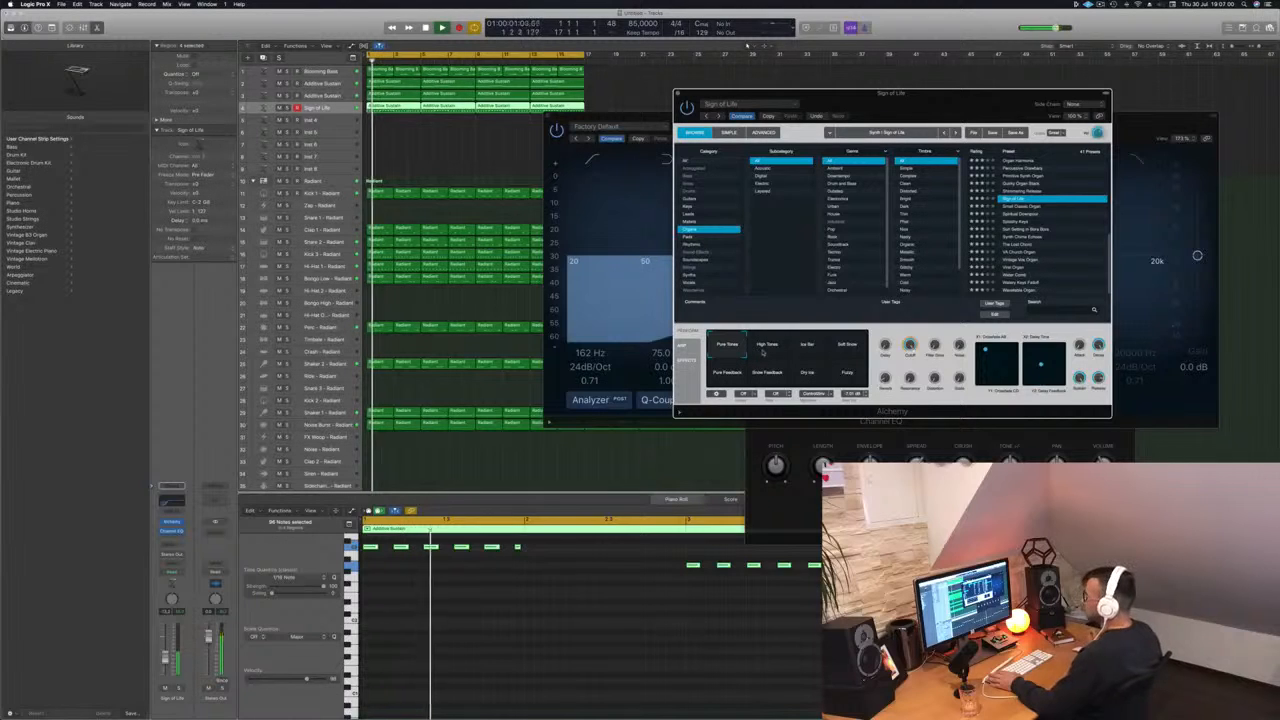
{"action": "left_click", "coordinate": [765, 350]}
- Return the Sign of Life notes to their original octave and play them with the Ice Bar snapshot
{"action": "left_click", "coordinate": [603, 587]}
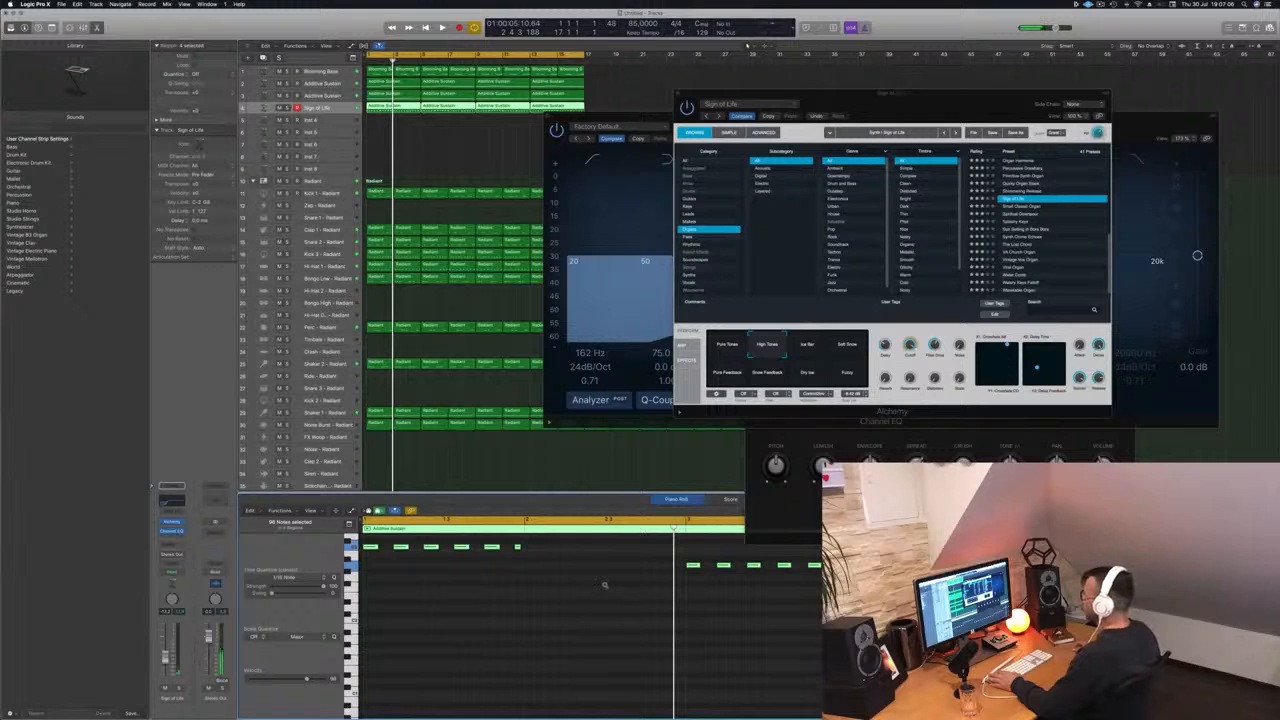
{"action": "scroll", "coordinate": [604, 587], "scroll_direction": "up", "scroll_amount": 3}
{"action": "left_click", "coordinate": [812, 342]}
{"action": "key", "text": "space"}
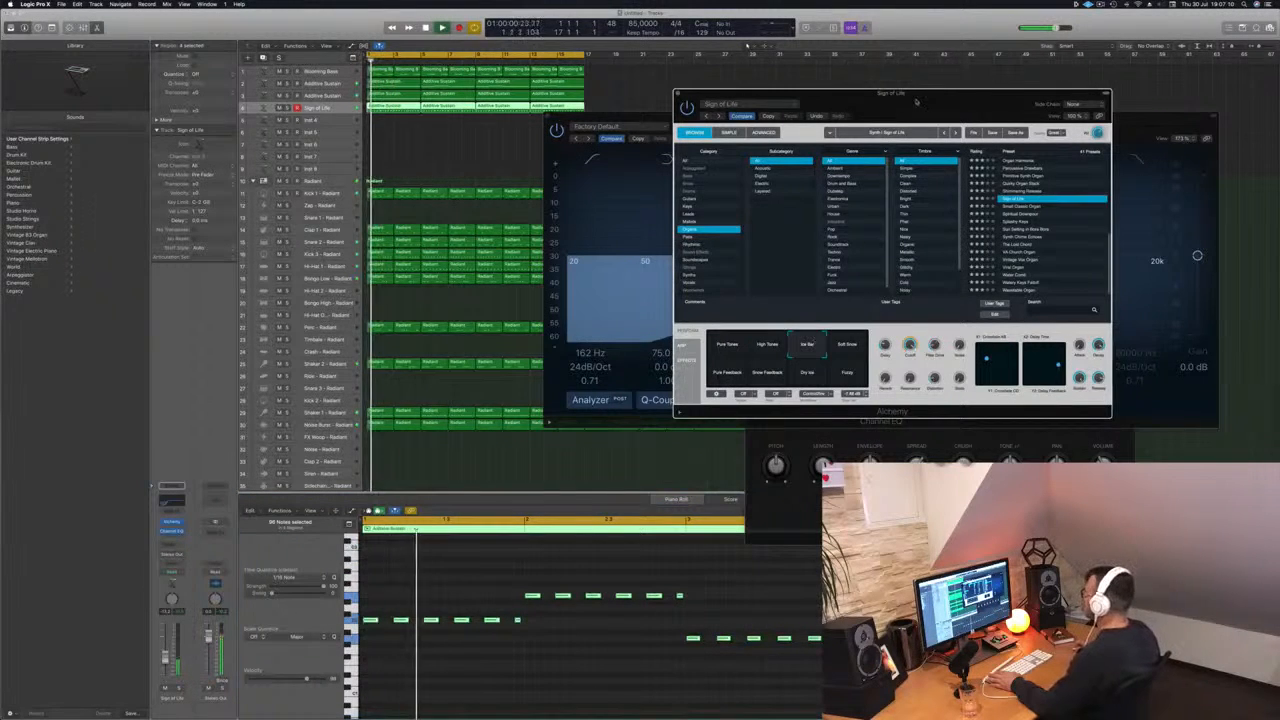
- Raise the Sign of Life track's volume and check the track soloed and within the full mix
{"action": "left_click_drag", "start_coordinate": [808, 93], "coordinate": [711, 95]}
{"action": "left_click_drag", "start_coordinate": [165, 658], "coordinate": [165, 647]}
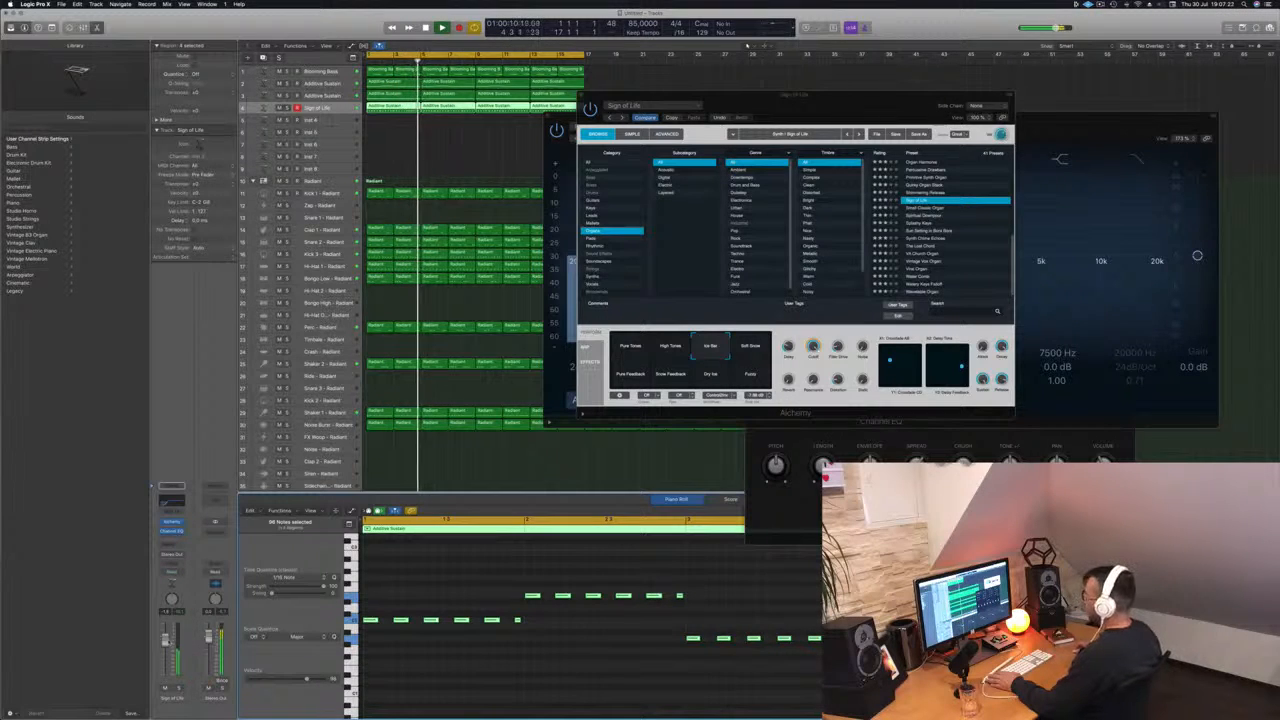
{"action": "key", "text": "s"}
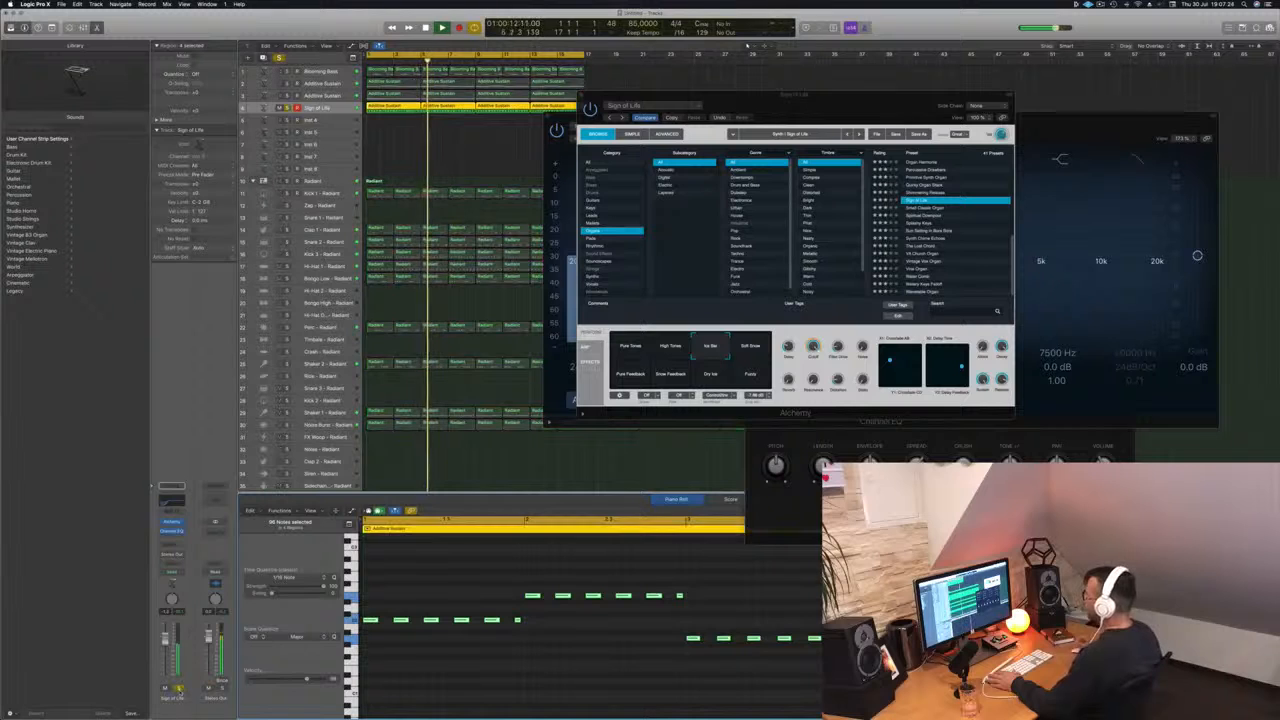
{"action": "key", "text": "s"}
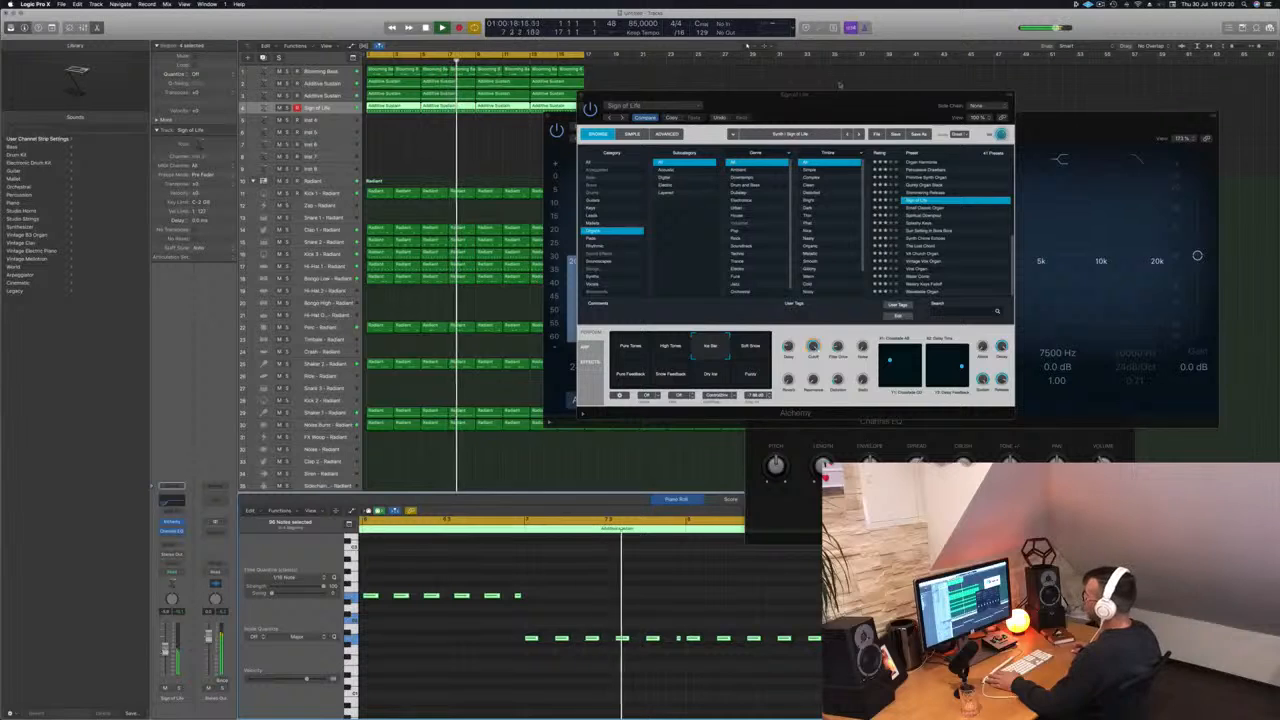
- Close the Sign of Life Alchemy and Channel EQ windows and move on to the empty Inst 4 track
{"action": "left_click_drag", "start_coordinate": [848, 95], "coordinate": [832, 99]}
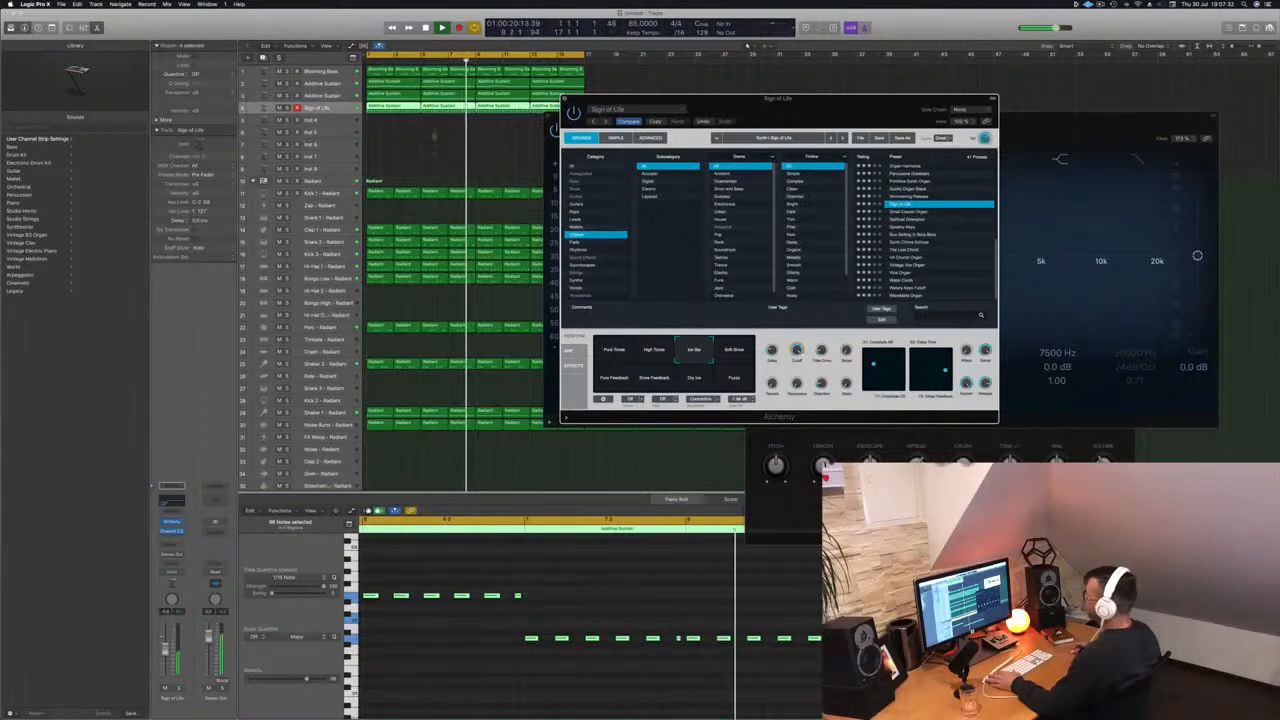
{"action": "left_click", "coordinate": [565, 99]}
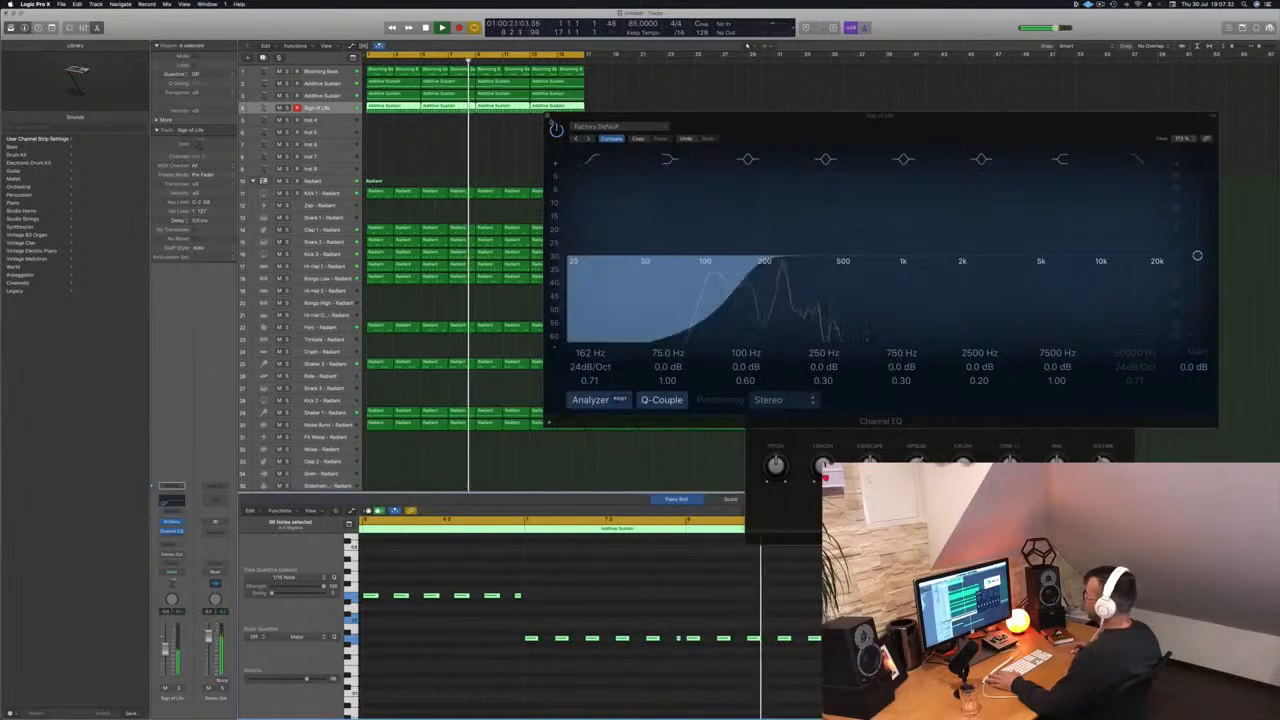
{"action": "left_click", "coordinate": [548, 116]}
{"action": "key", "text": "Down"}
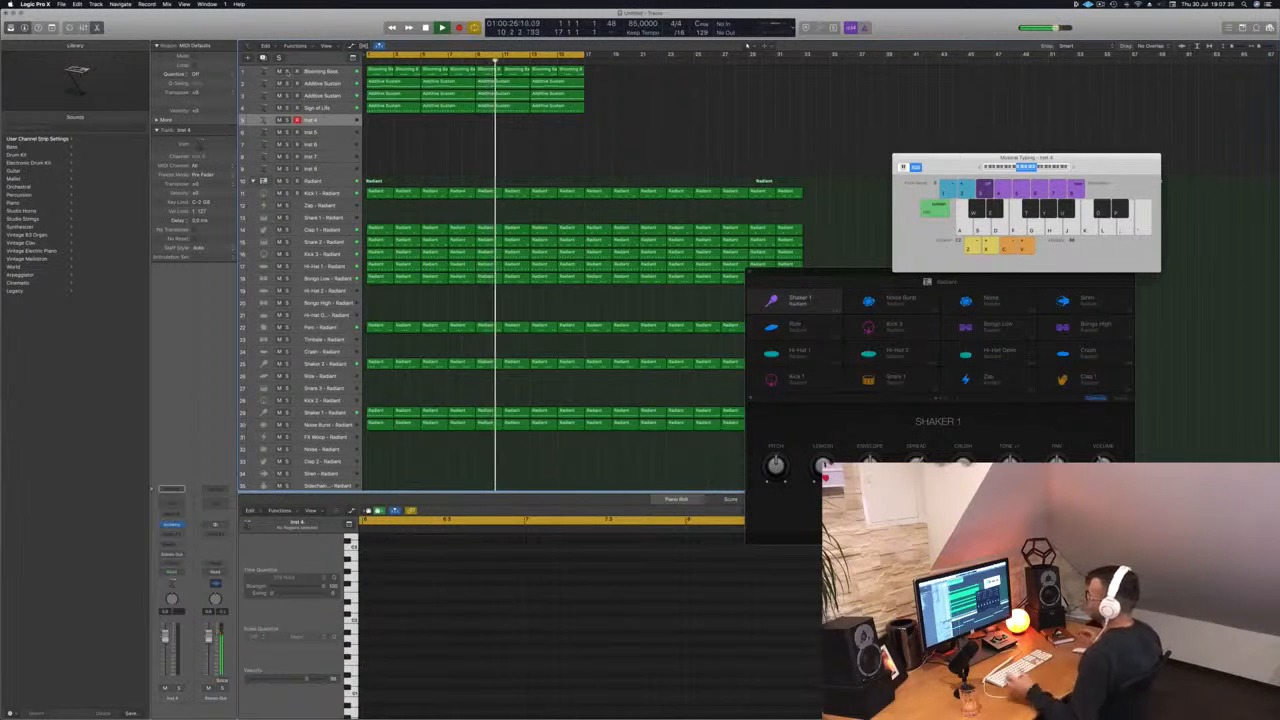
- Check the Blooming Bass track by soloing it briefly and viewing its notes, and reselect the Inst 4 track
{"action": "left_click", "coordinate": [287, 71]}
{"action": "left_click", "coordinate": [287, 71]}
{"action": "left_click", "coordinate": [331, 72]}
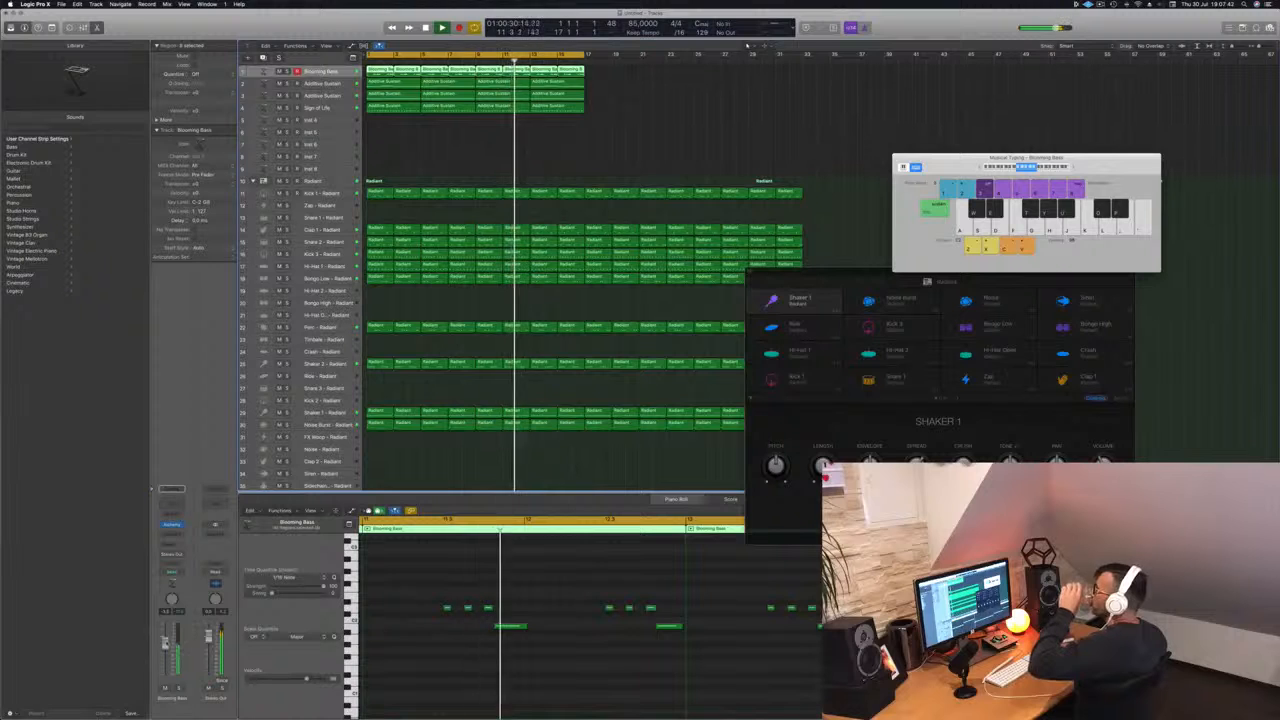
{"action": "left_click", "coordinate": [734, 122]}
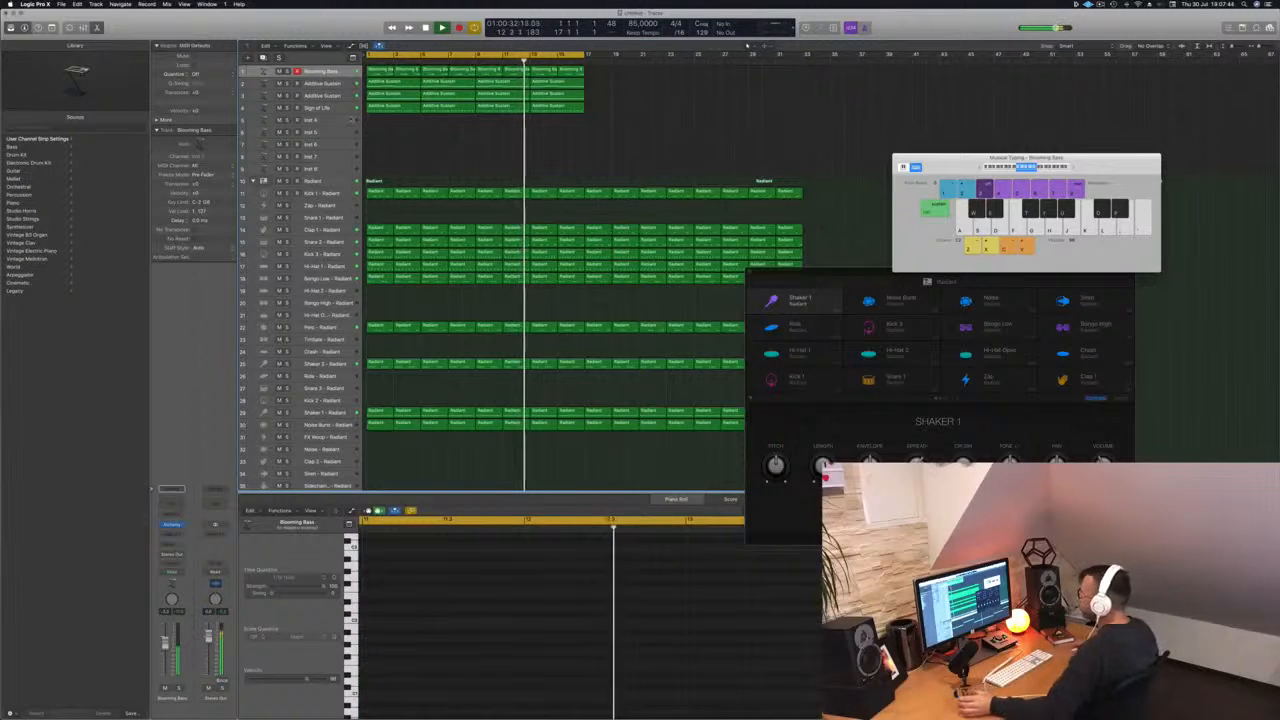
{"action": "left_click", "coordinate": [340, 120]}
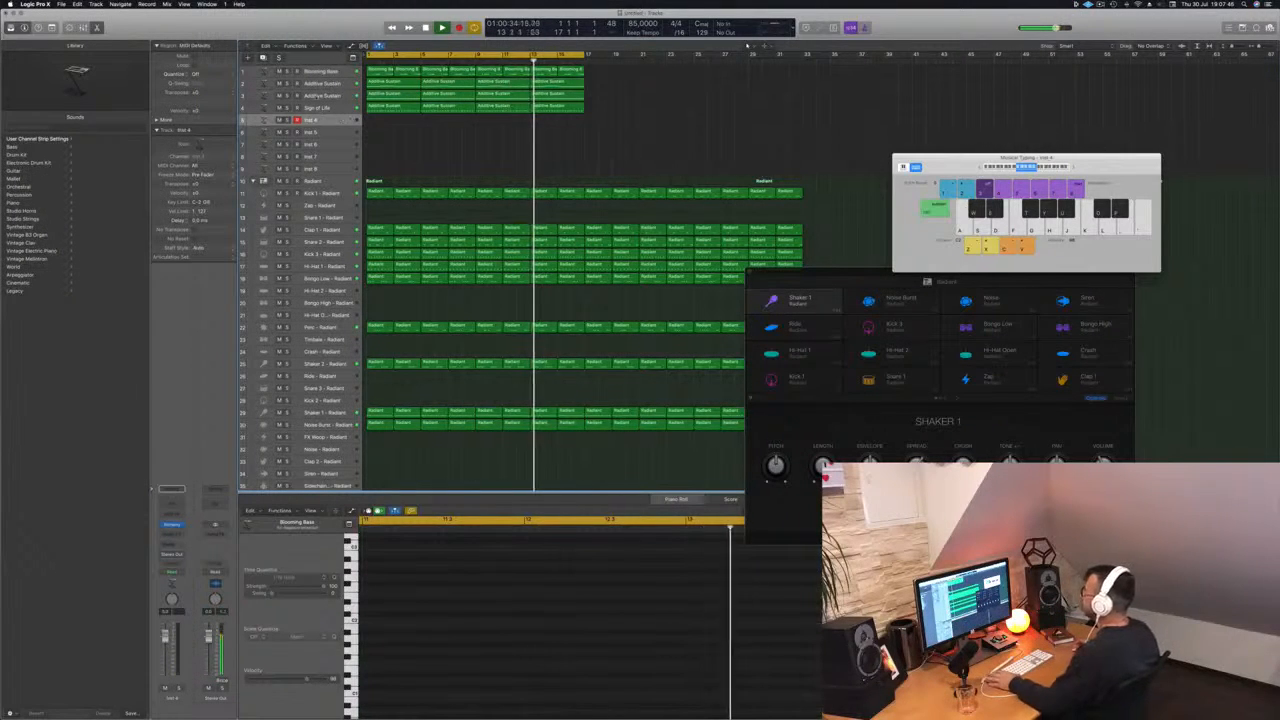
- Solo the two Additive Sustain tracks one at a time to hear their parts, and return to the full mix
{"action": "left_click", "coordinate": [287, 95]}
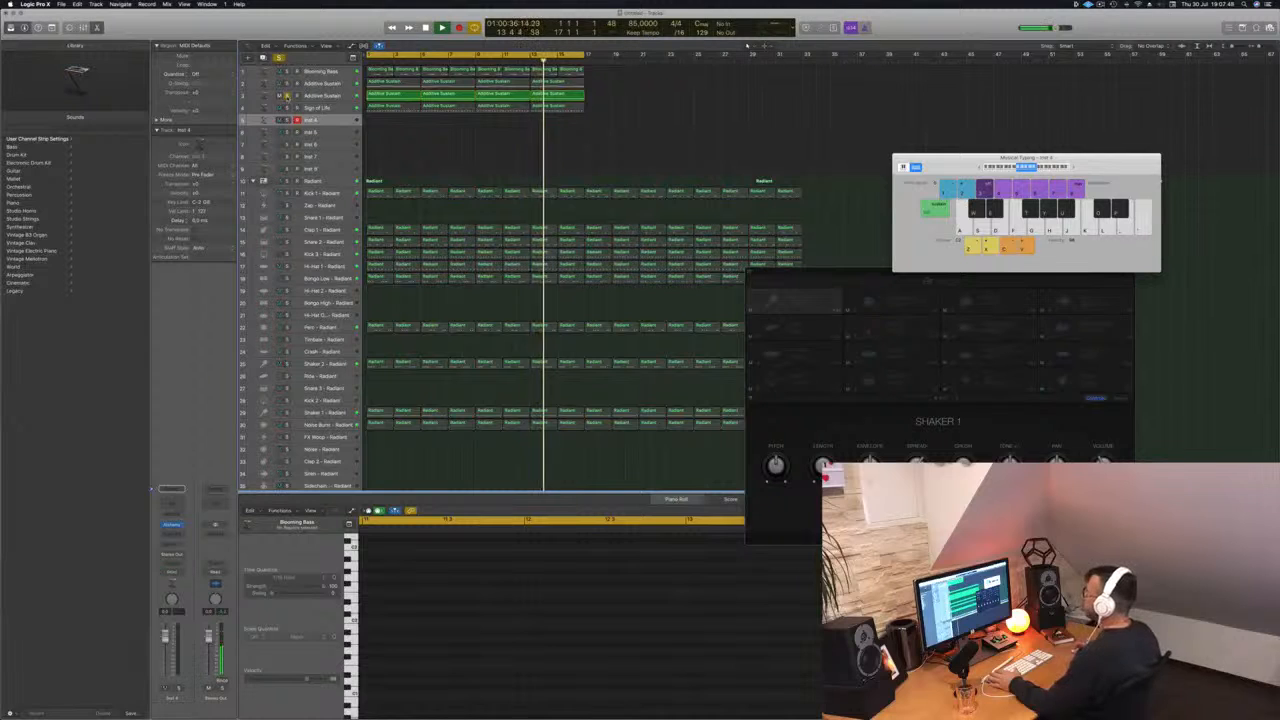
{"action": "left_click", "coordinate": [287, 95]}
{"action": "left_click", "coordinate": [287, 84]}
{"action": "left_click", "coordinate": [287, 84]}
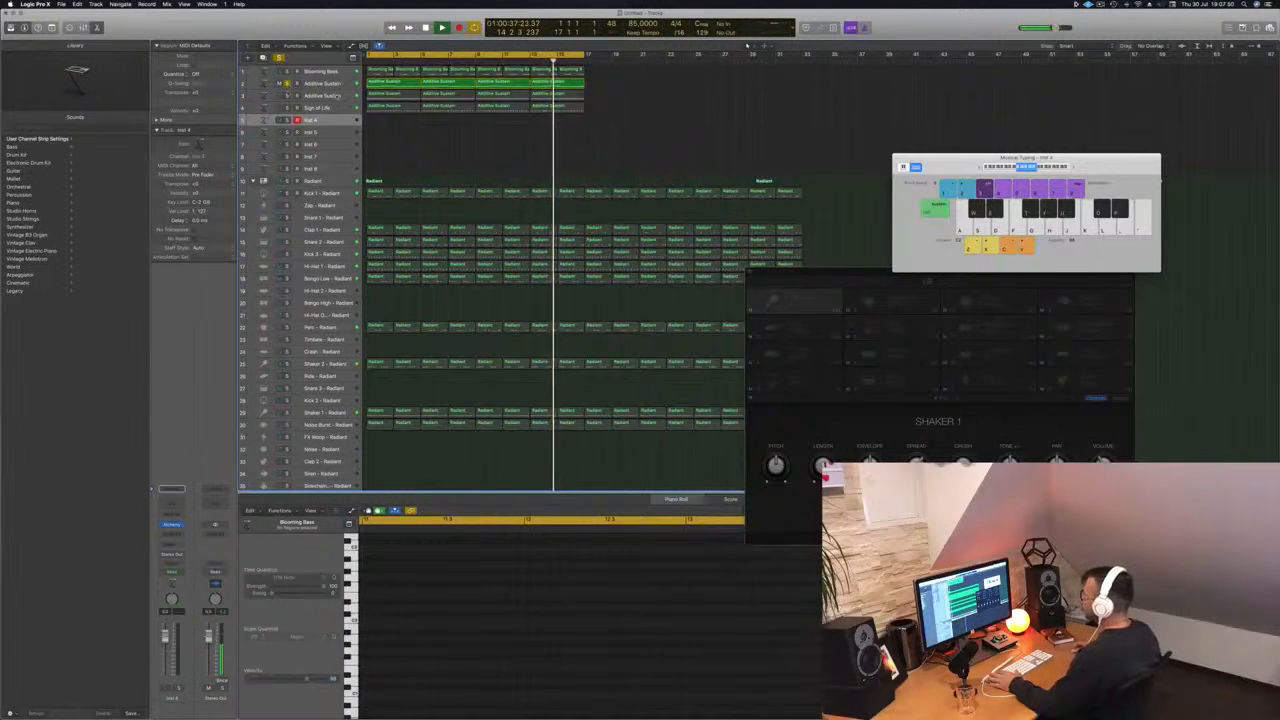
{"action": "left_click", "coordinate": [336, 96]}
{"action": "left_click", "coordinate": [287, 96]}
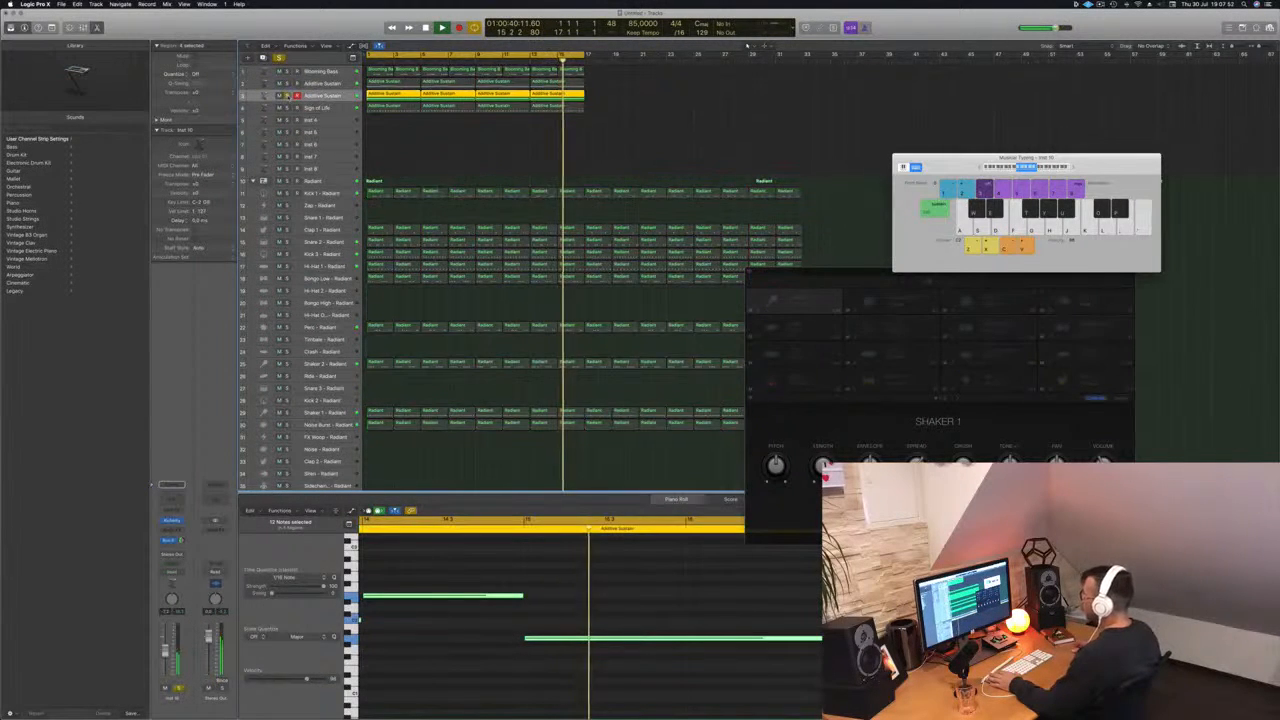
{"action": "left_click", "coordinate": [287, 96]}
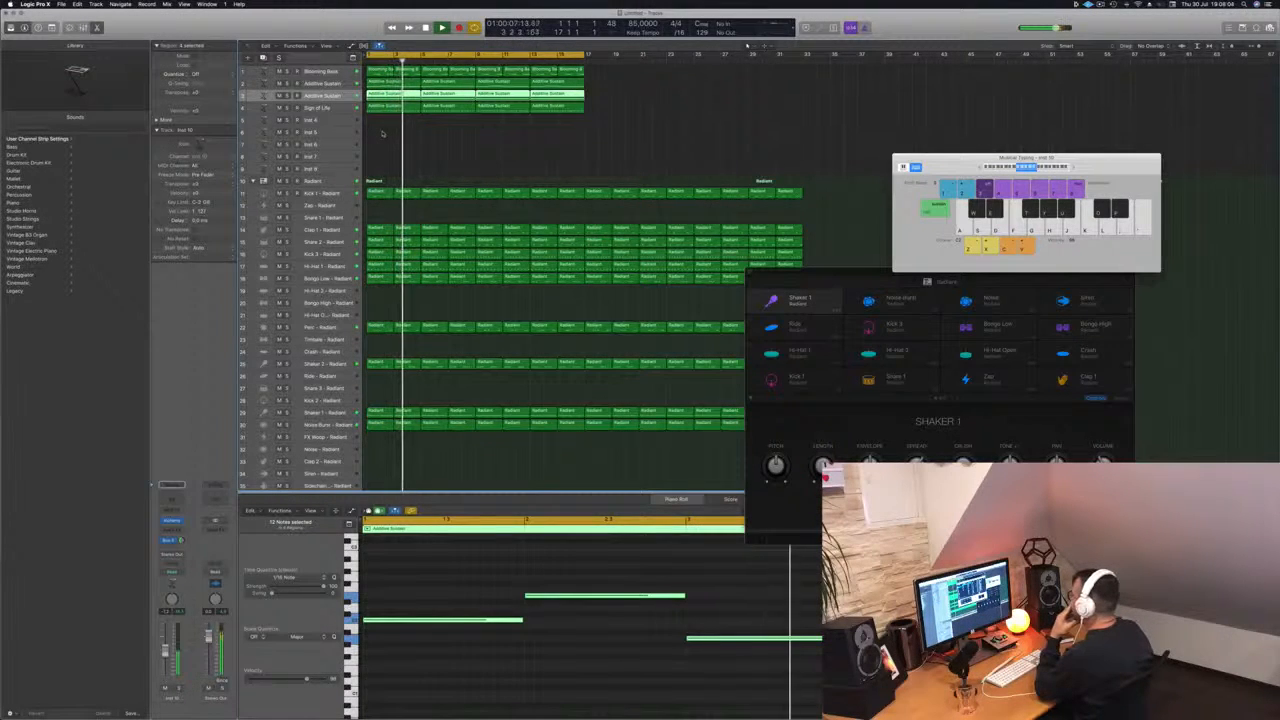
{"action": "left_click", "coordinate": [474, 146]}
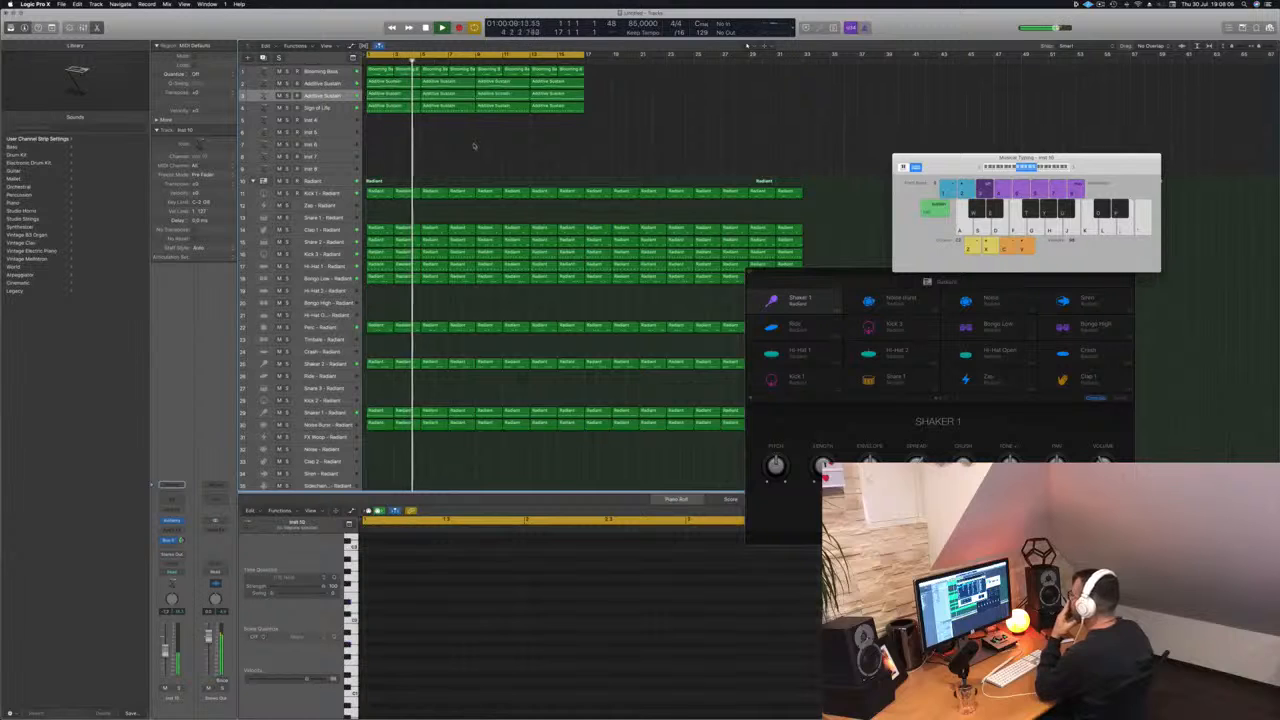
- Open the Alchemy synth on the Inst 4 track and filter its presets to the Bass category
{"action": "left_click", "coordinate": [337, 121]}
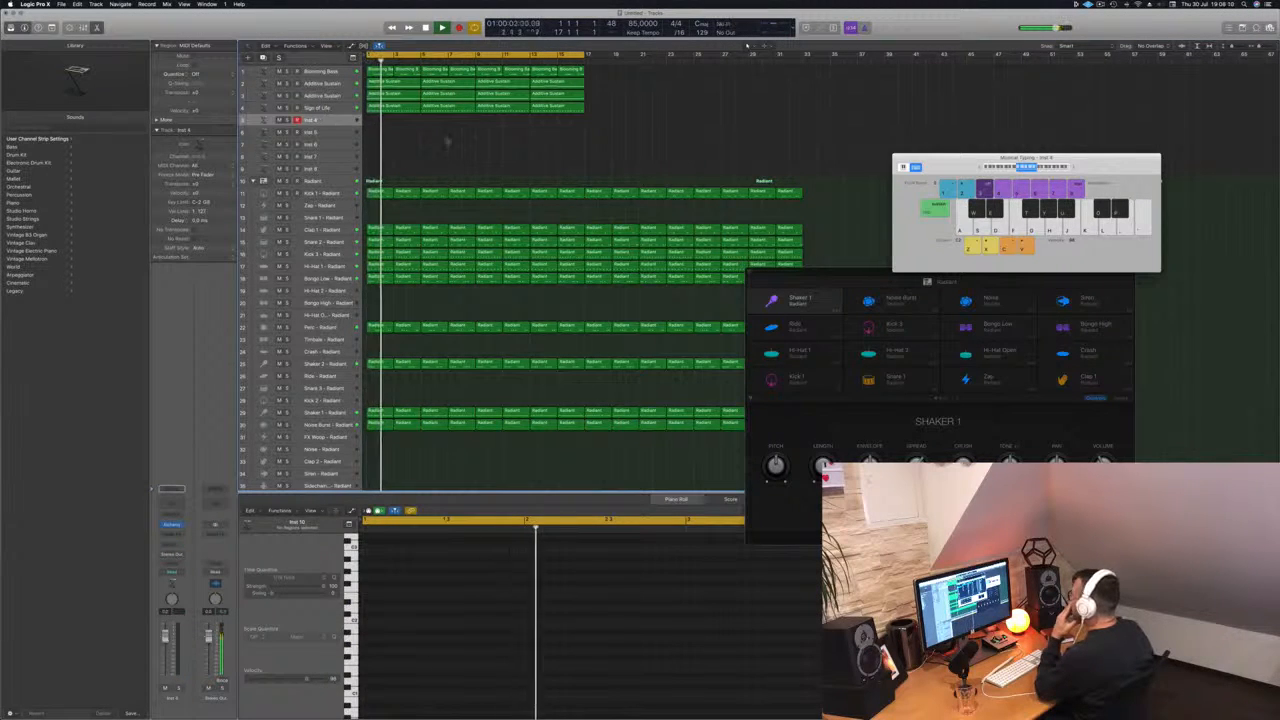
{"action": "left_click", "coordinate": [173, 525]}
{"action": "left_click_drag", "start_coordinate": [125, 21], "coordinate": [600, 80]}
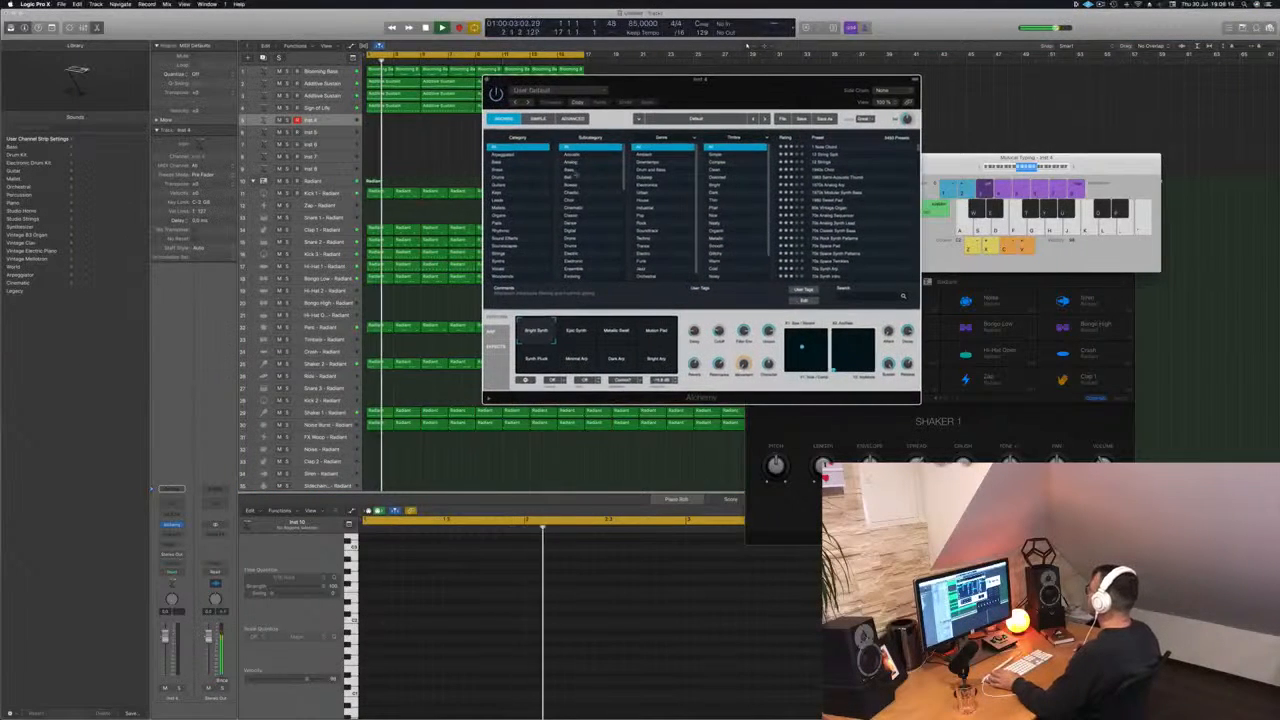
{"action": "left_click", "coordinate": [498, 162]}
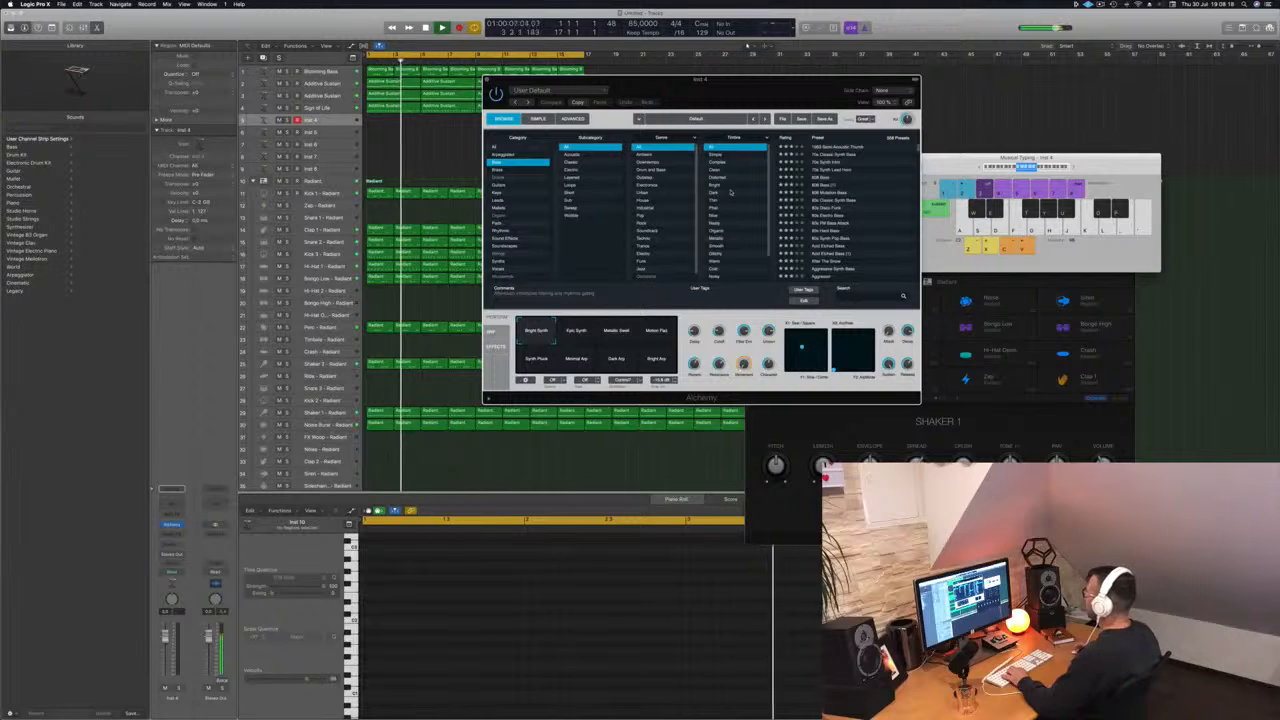
- Narrow the bass presets to the Smooth timbre, load Aggressive Synth Bass, and activate Musical Typing to play it
{"action": "scroll", "coordinate": [730, 197], "scroll_direction": "down", "scroll_amount": 3}
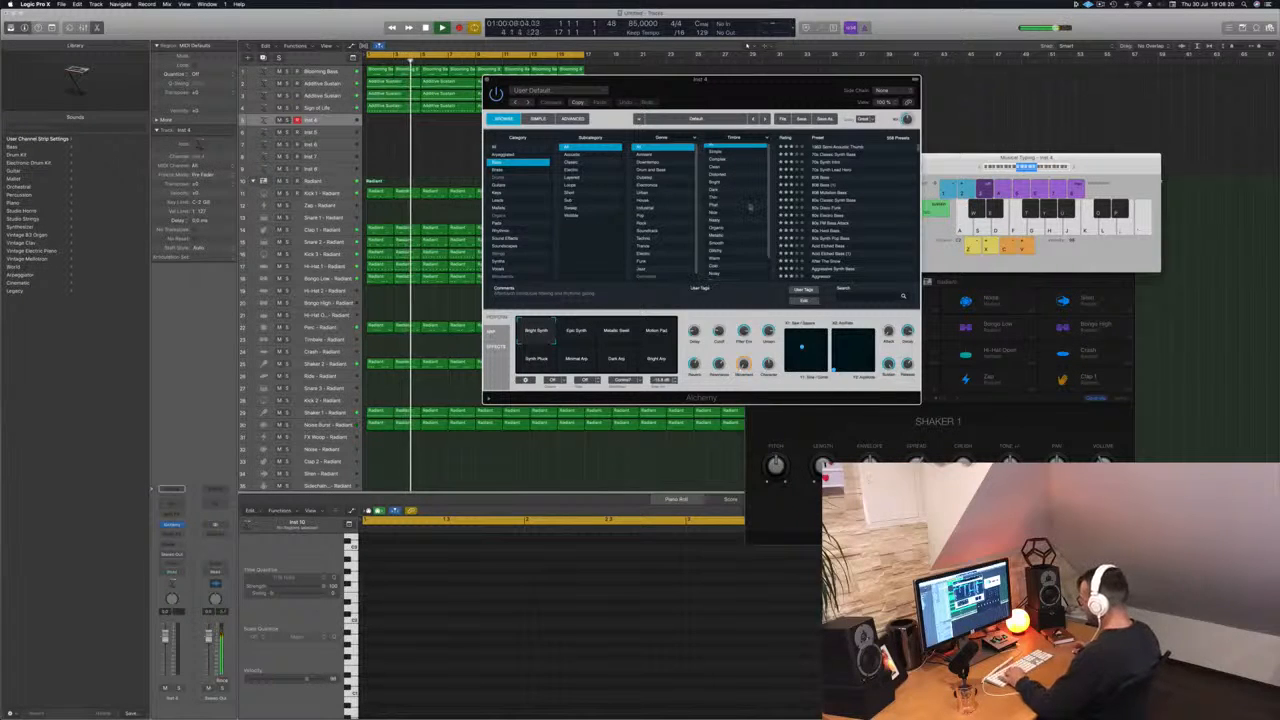
{"action": "scroll", "coordinate": [750, 207], "scroll_direction": "down", "scroll_amount": 2}
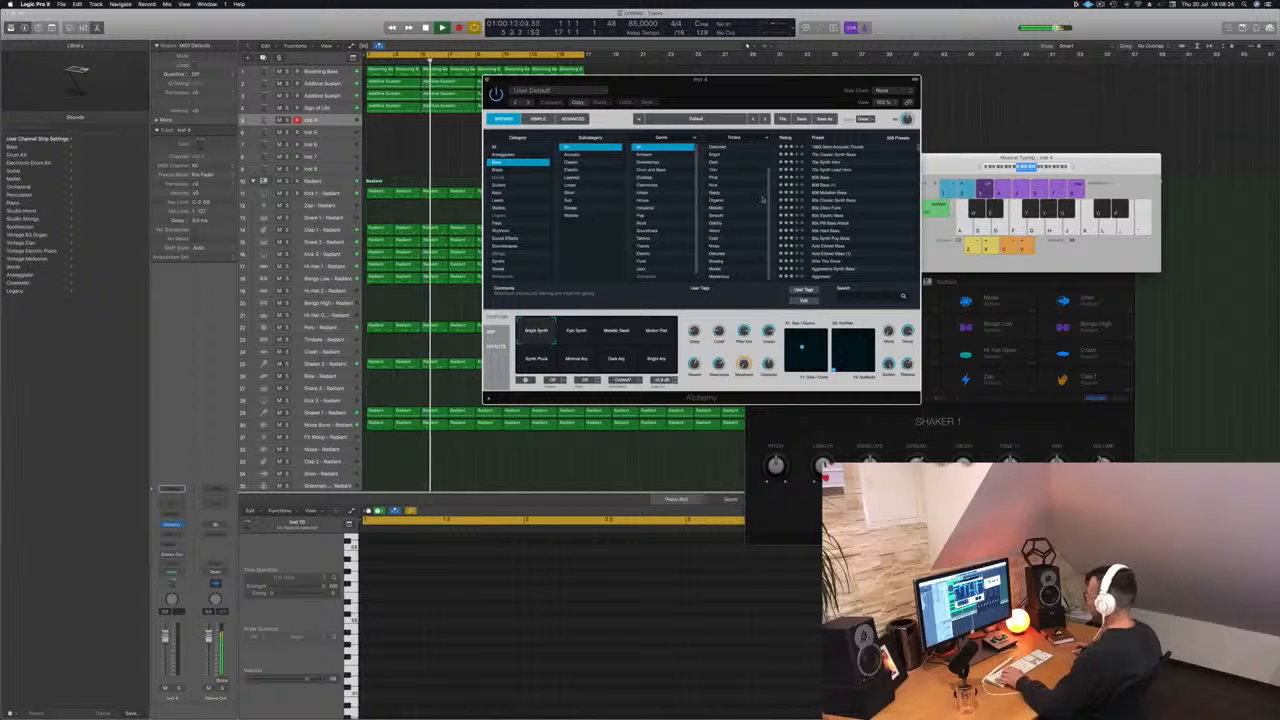
{"action": "scroll", "coordinate": [756, 205], "scroll_direction": "up", "scroll_amount": 3}
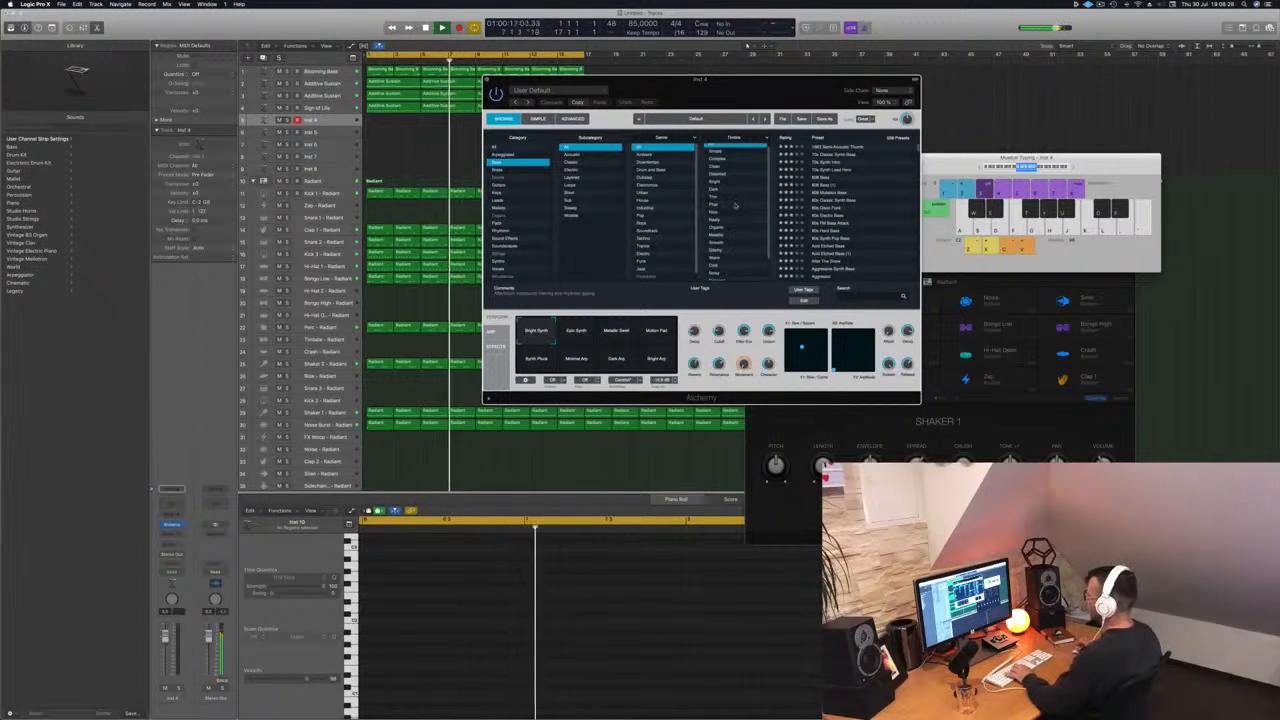
{"action": "scroll", "coordinate": [735, 205], "scroll_direction": "down", "scroll_amount": 1}
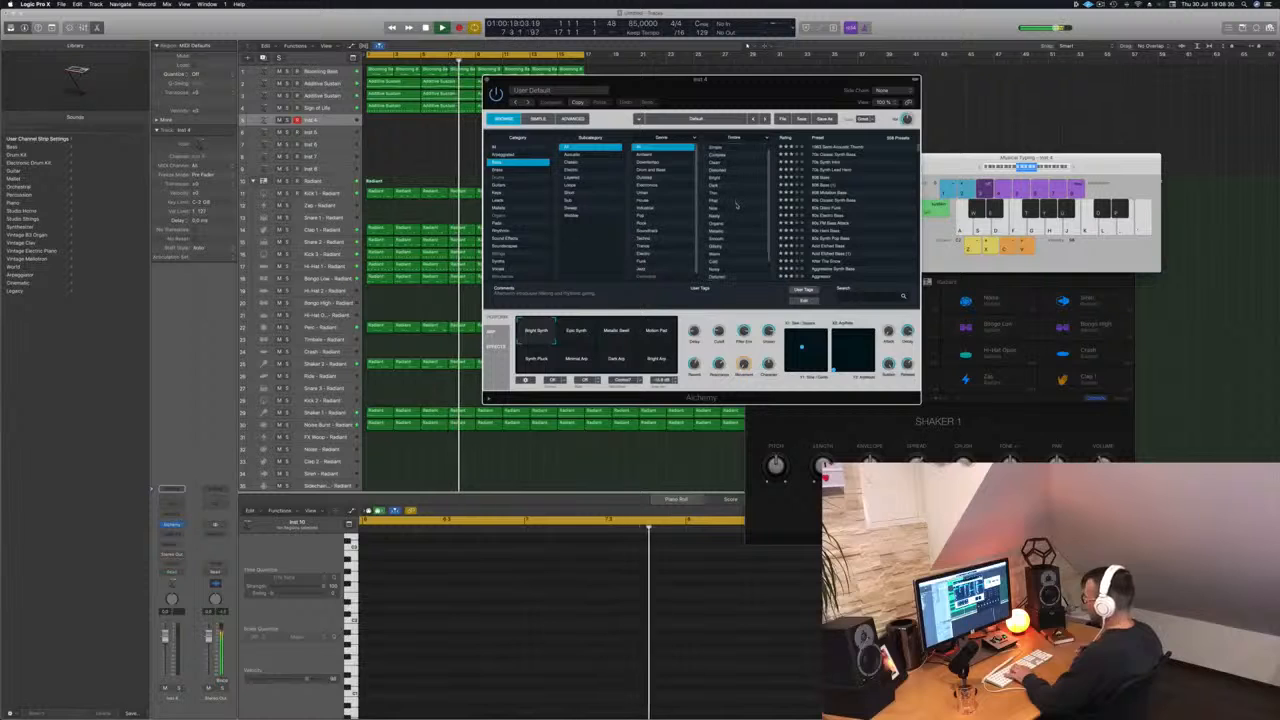
{"action": "left_click", "coordinate": [733, 231]}
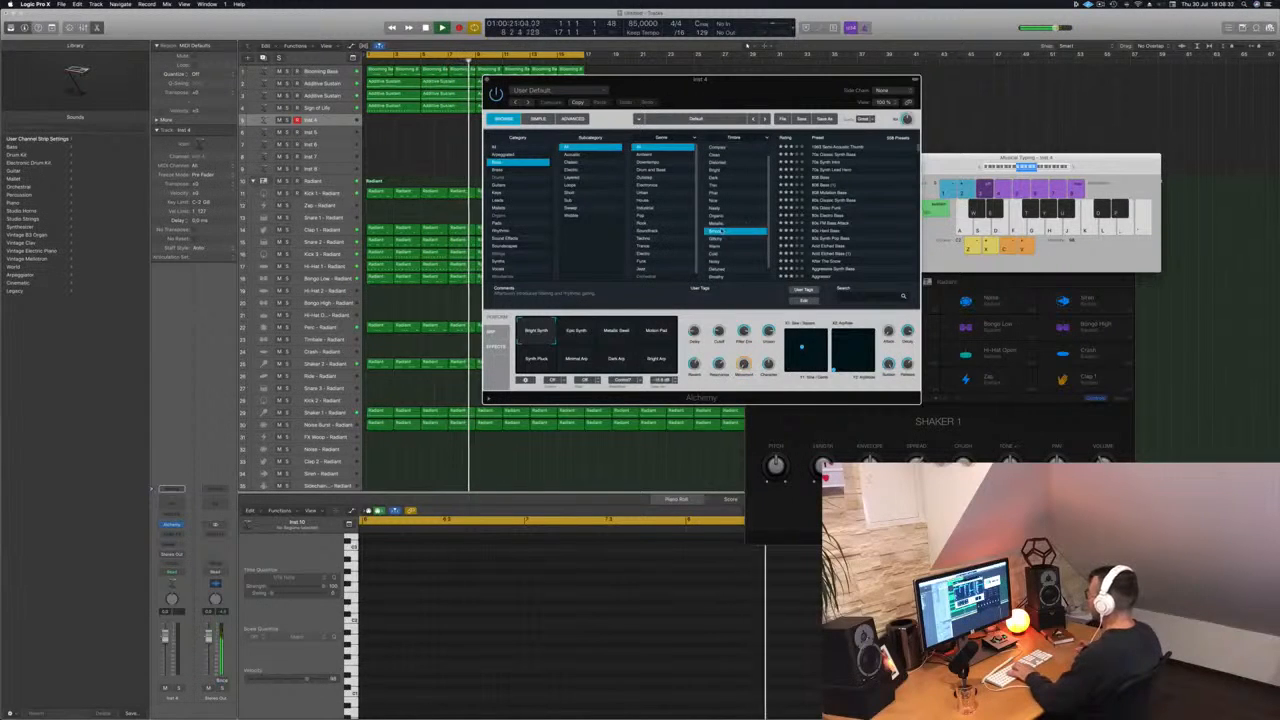
{"action": "left_click", "coordinate": [840, 170]}
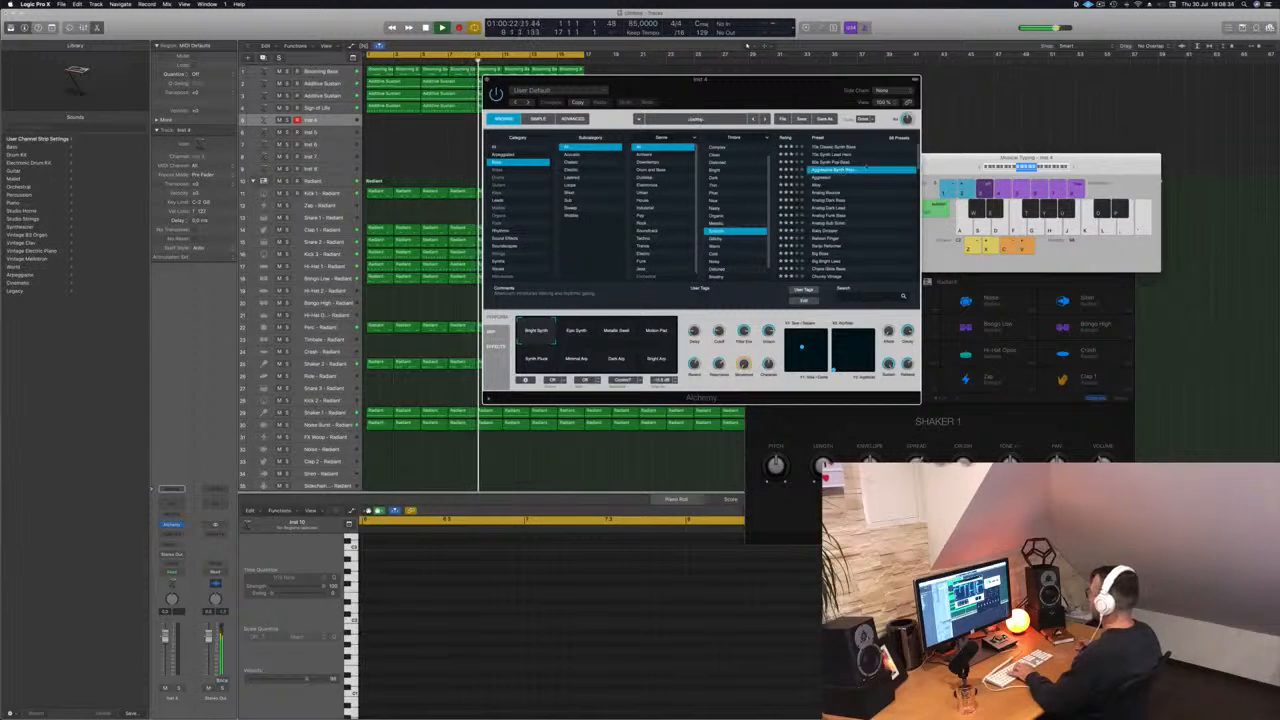
{"action": "left_click", "coordinate": [1012, 166]}
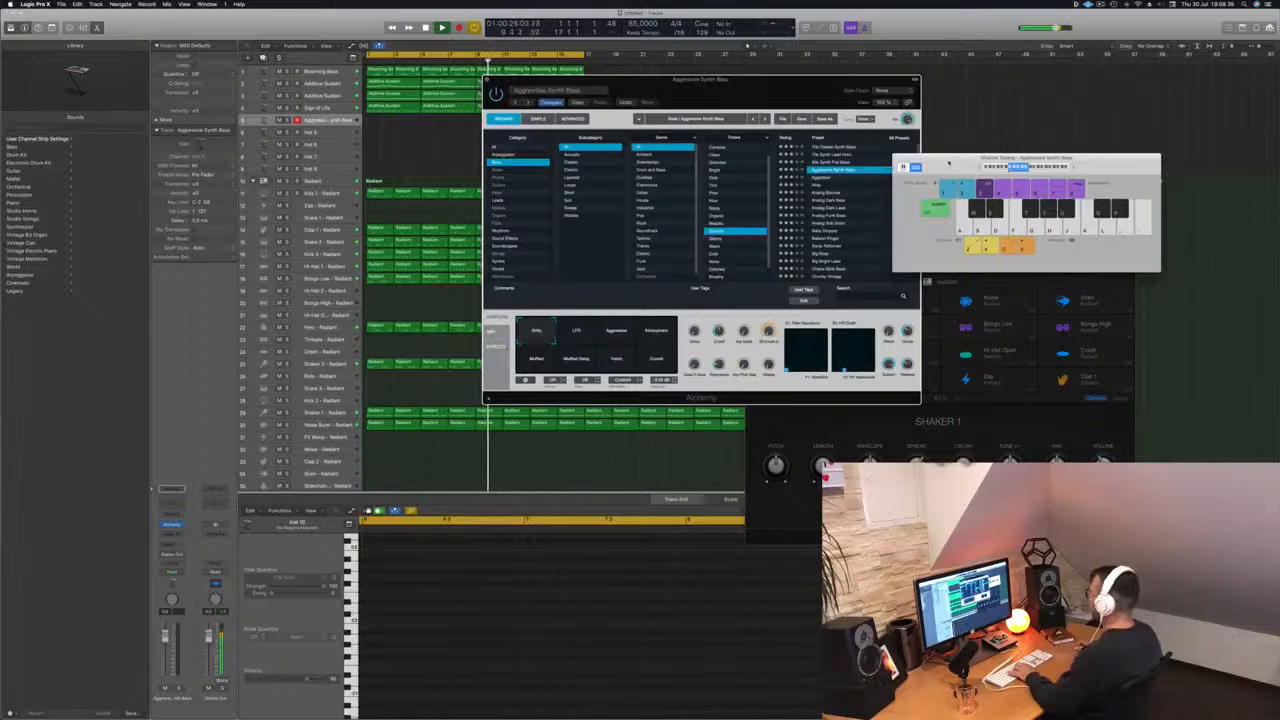
- Load the Analog Bounce preset in Alchemy and lower the bass track's volume fader
{"action": "left_click_drag", "start_coordinate": [800, 84], "coordinate": [749, 93]}
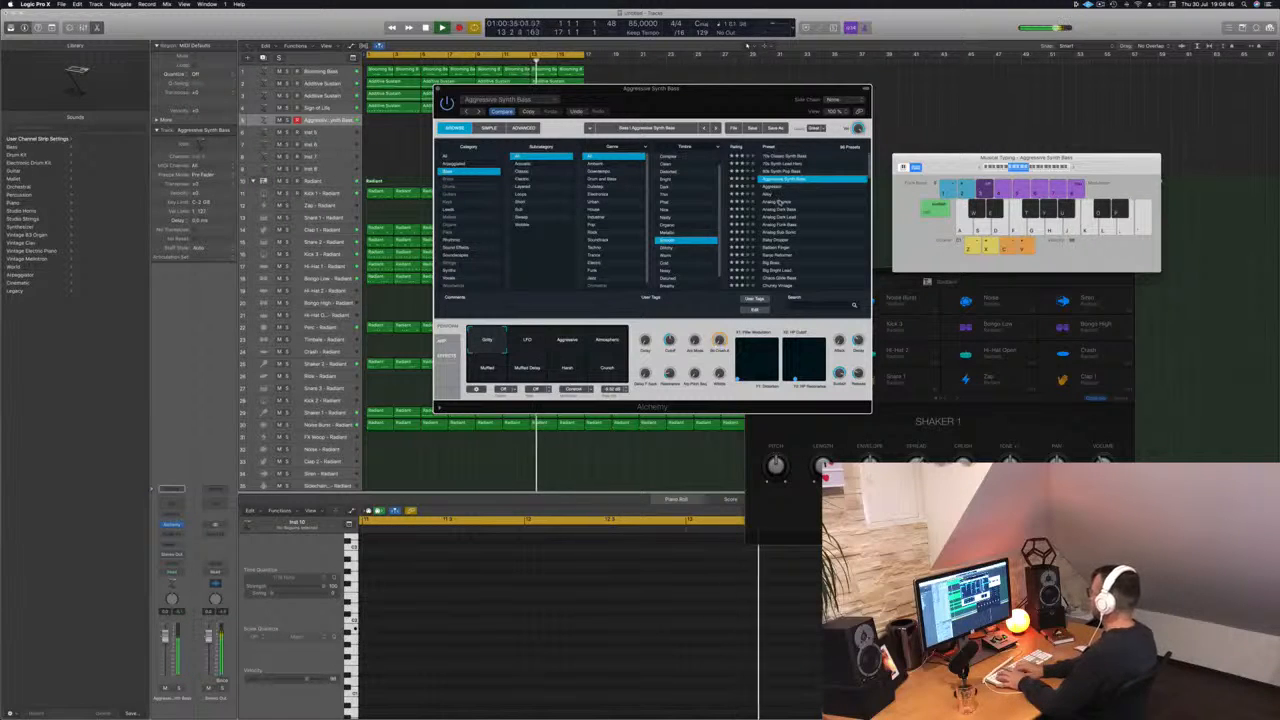
{"action": "left_click", "coordinate": [779, 201]}
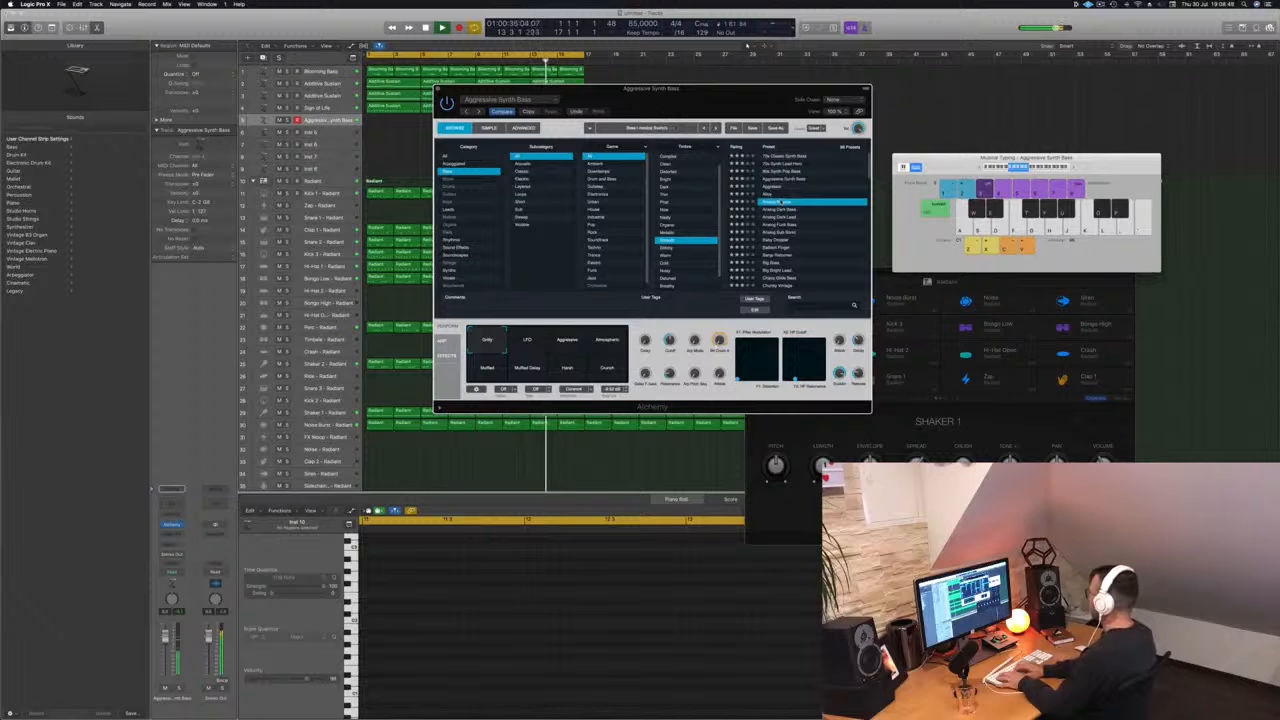
{"action": "left_click_drag", "start_coordinate": [165, 637], "coordinate": [162, 660]}
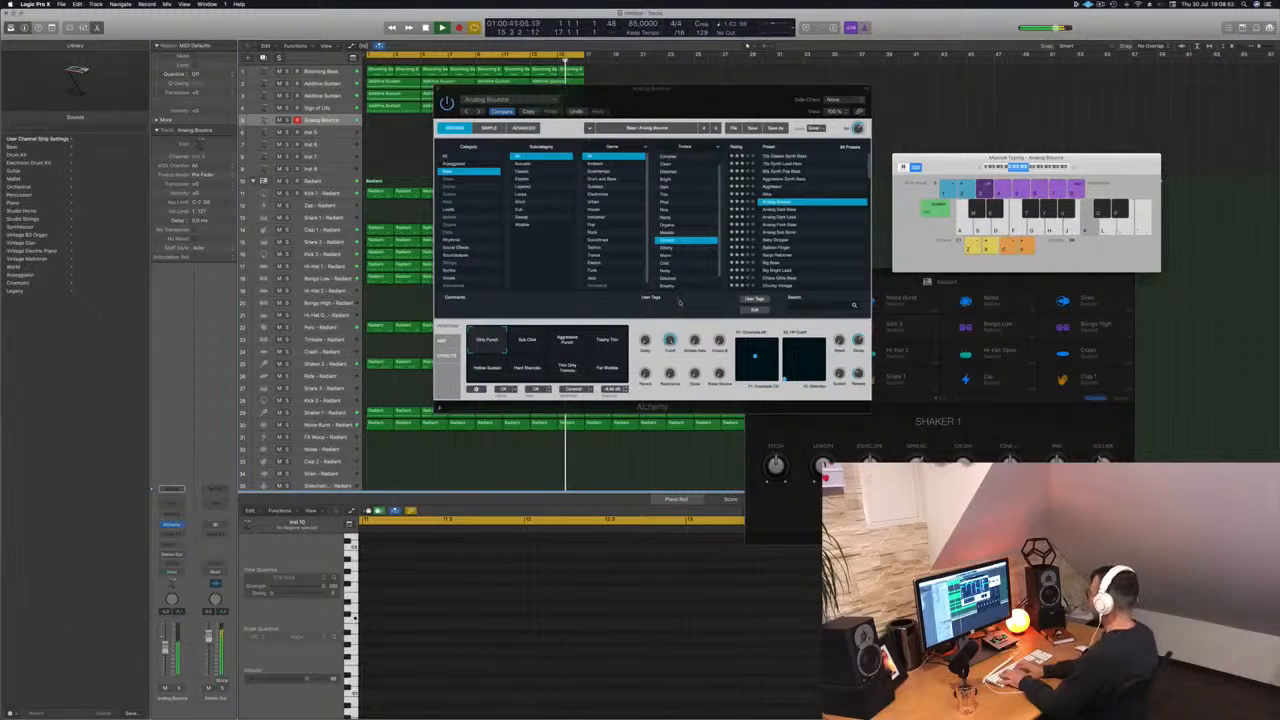
- Load the Analog Dark Bass preset and record a bass line from bar 9 on its track
{"action": "left_click", "coordinate": [794, 209]}
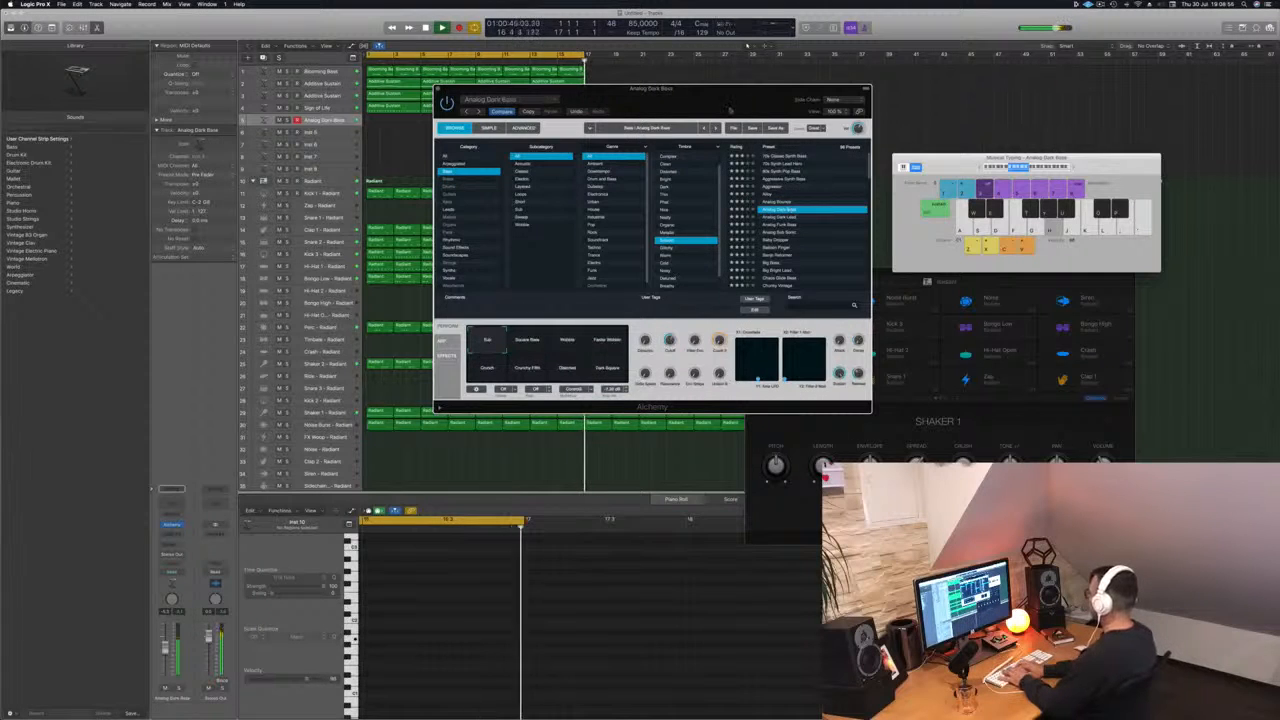
{"action": "left_click_drag", "start_coordinate": [731, 88], "coordinate": [826, 83]}
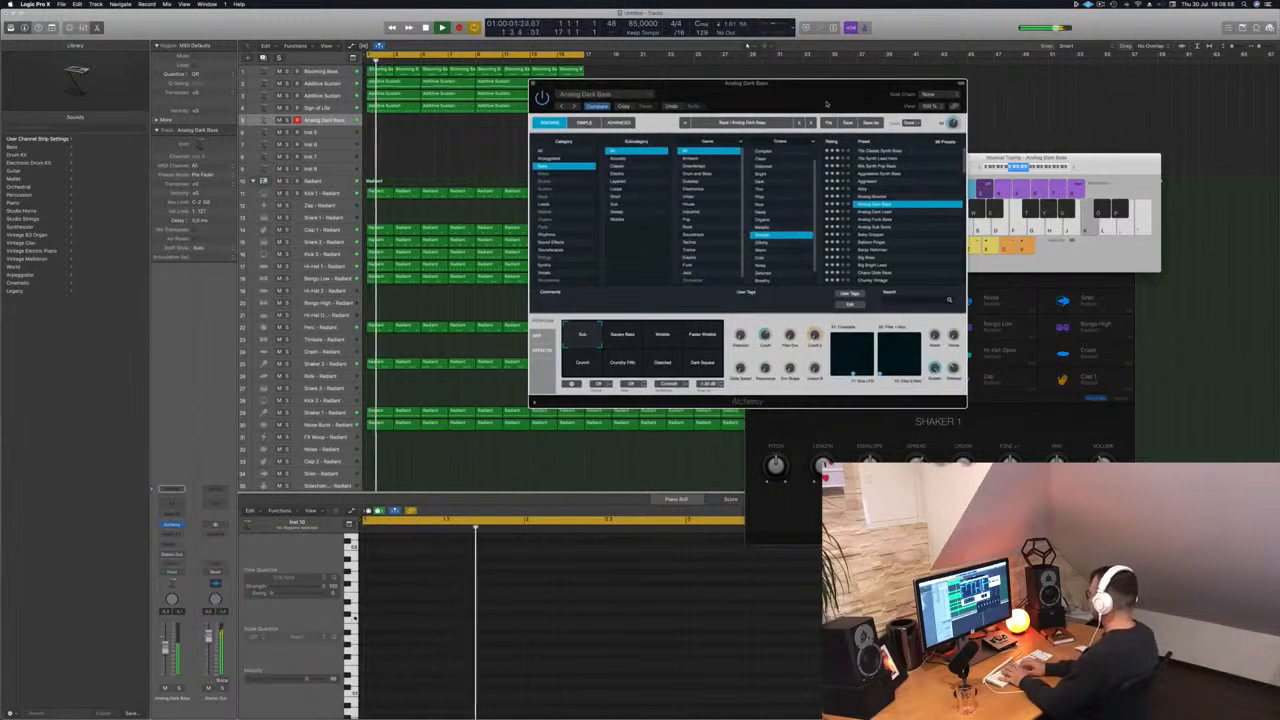
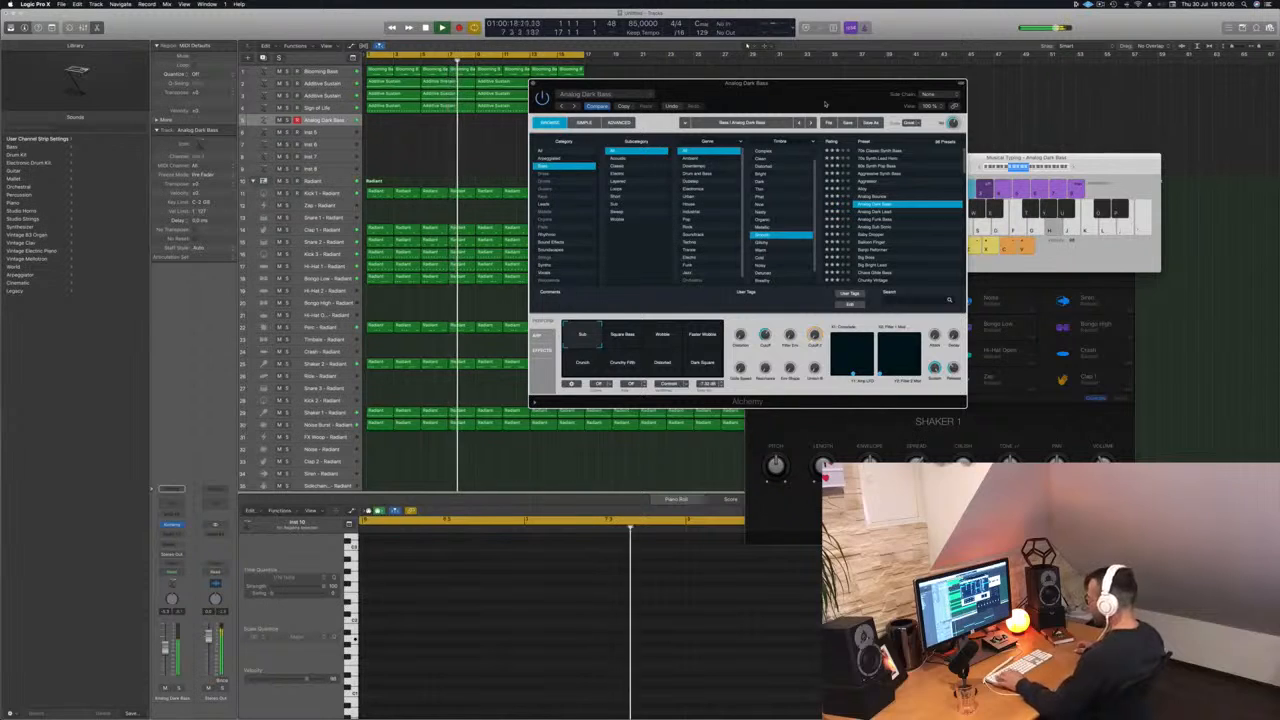
{"action": "key", "text": "r"}
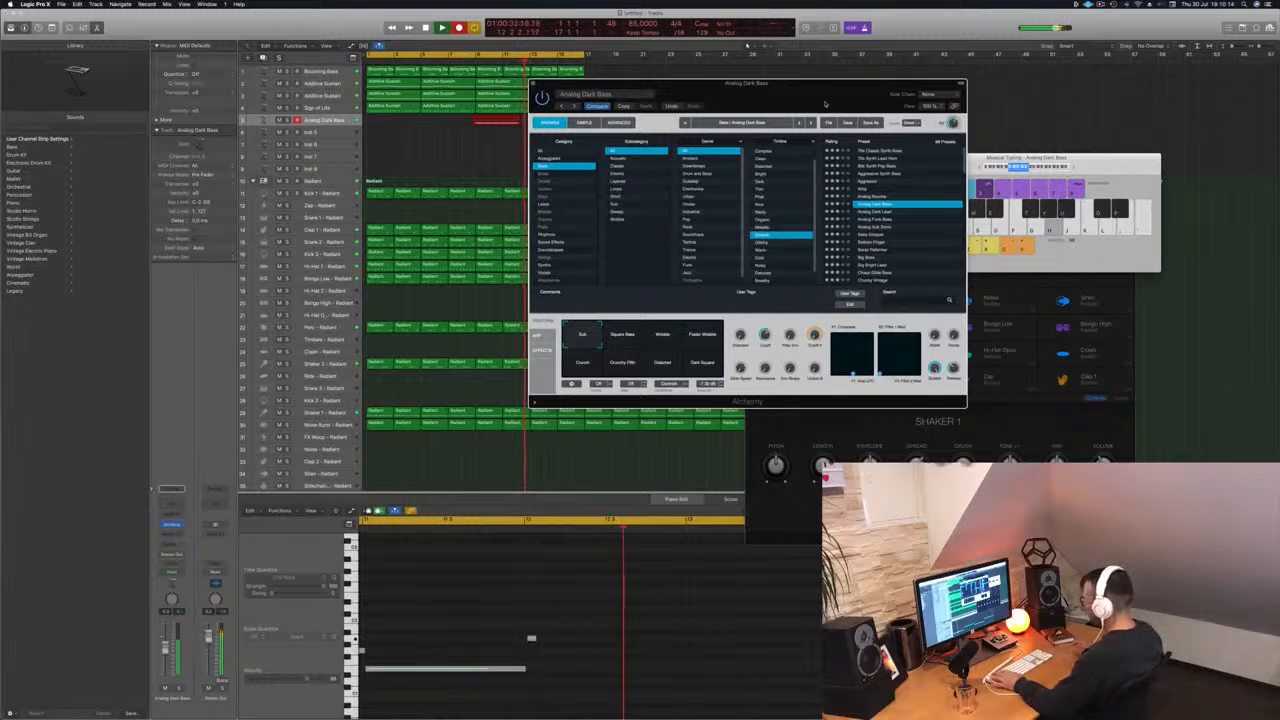
{"action": "key", "text": "space"}
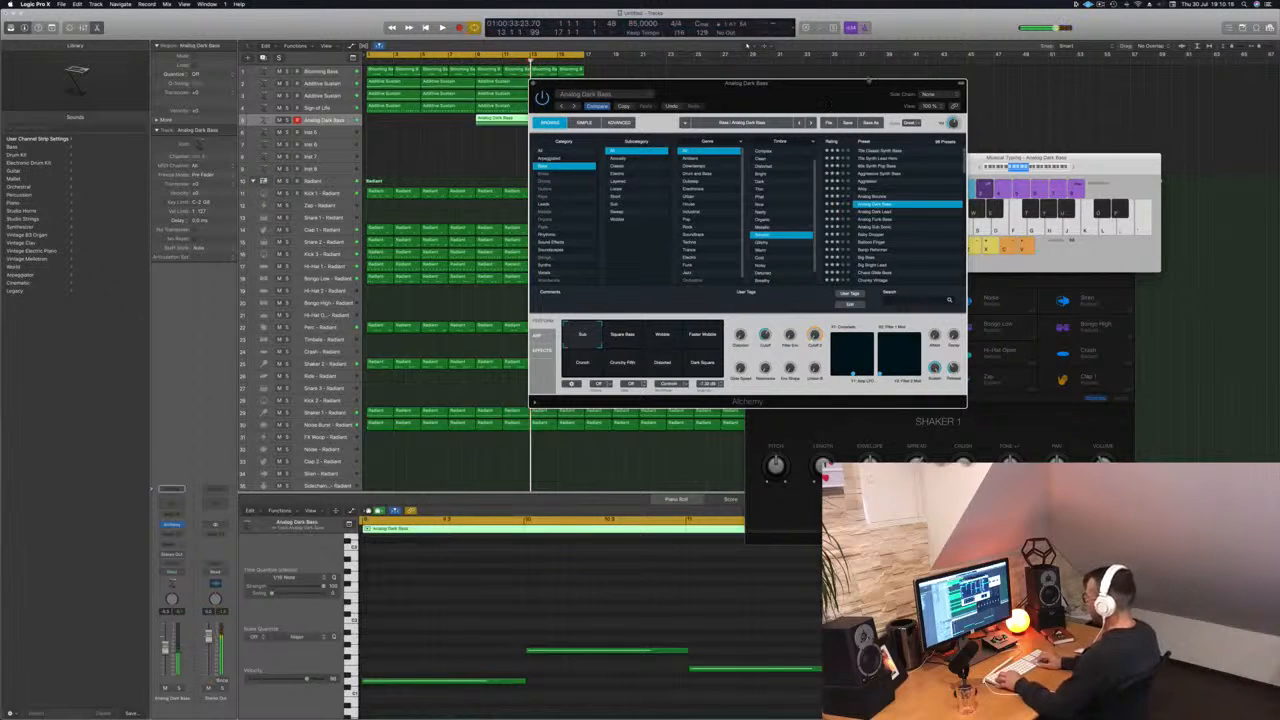
- Move the recorded bass region to bar 1, select all its notes, and play it back with the beat
{"action": "left_click_drag", "start_coordinate": [491, 118], "coordinate": [384, 119]}
{"action": "key", "text": "space"}
{"action": "key", "text": "space"}
{"action": "left_click", "coordinate": [477, 586]}
{"action": "key", "text": "super+a"}
{"action": "key", "text": "space"}
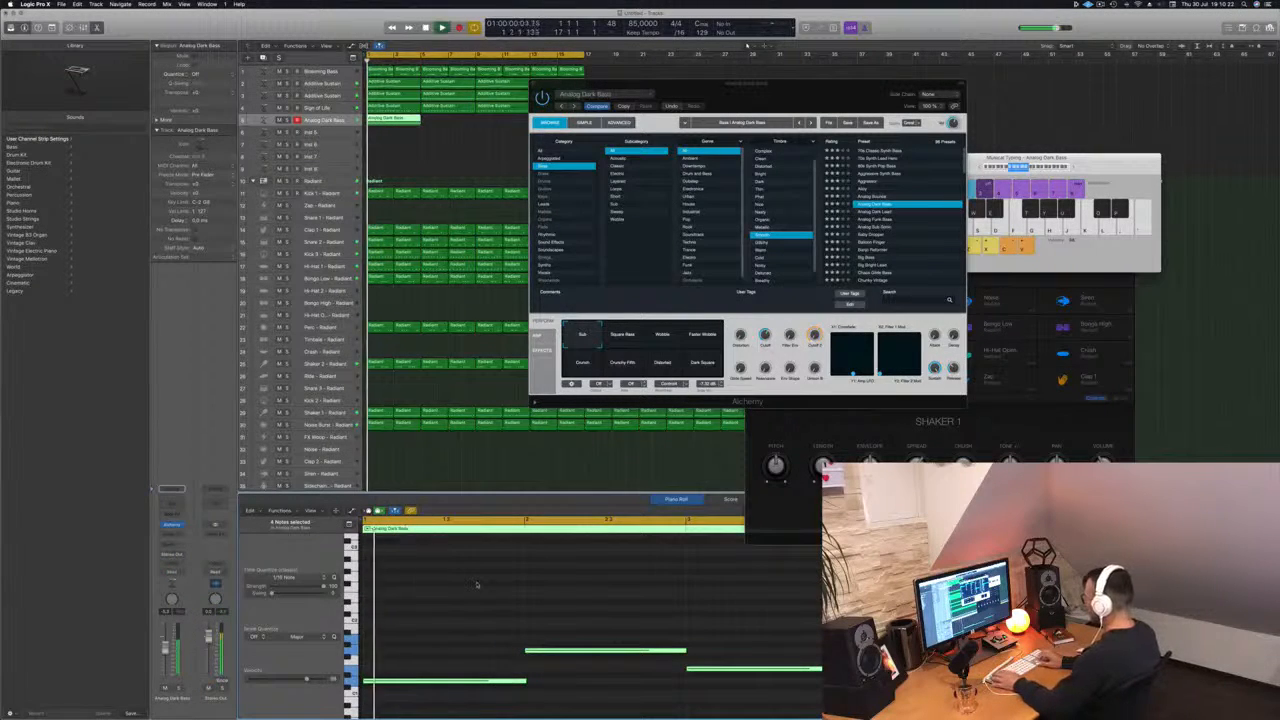
{"action": "left_click", "coordinate": [477, 586]}
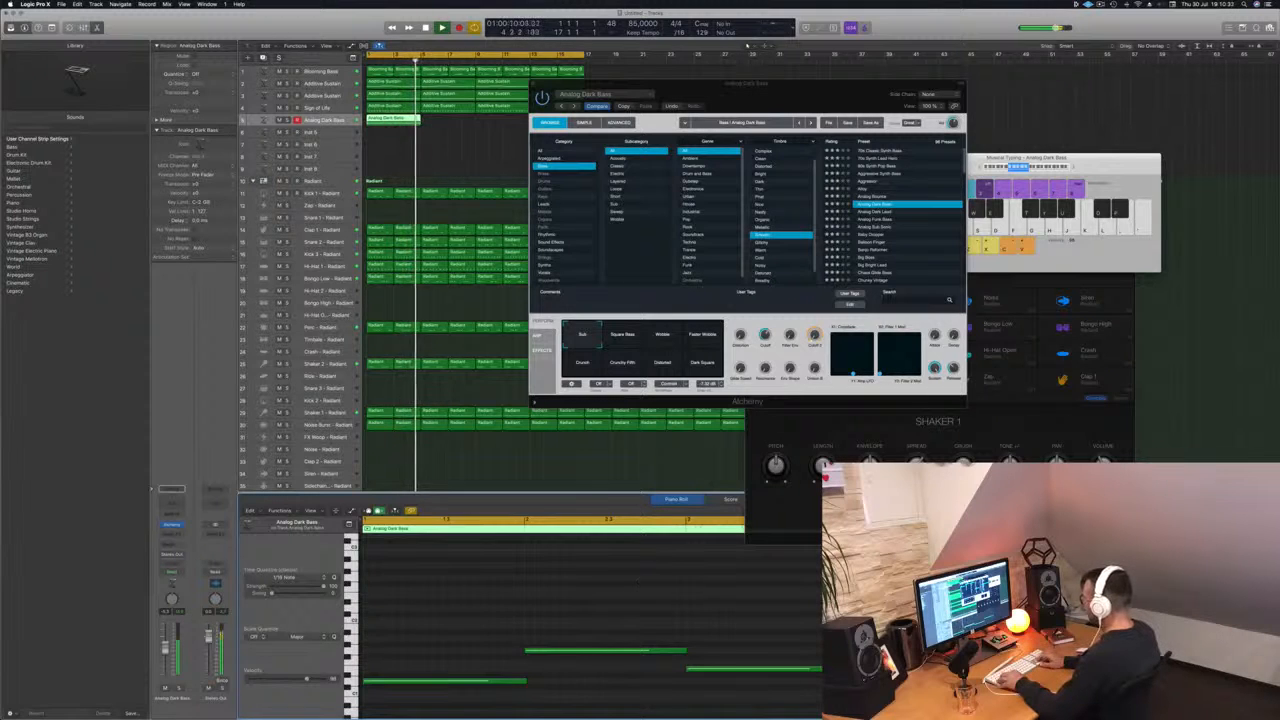
- Lower the first note of the bass region by two semitones
{"action": "left_click", "coordinate": [478, 681]}
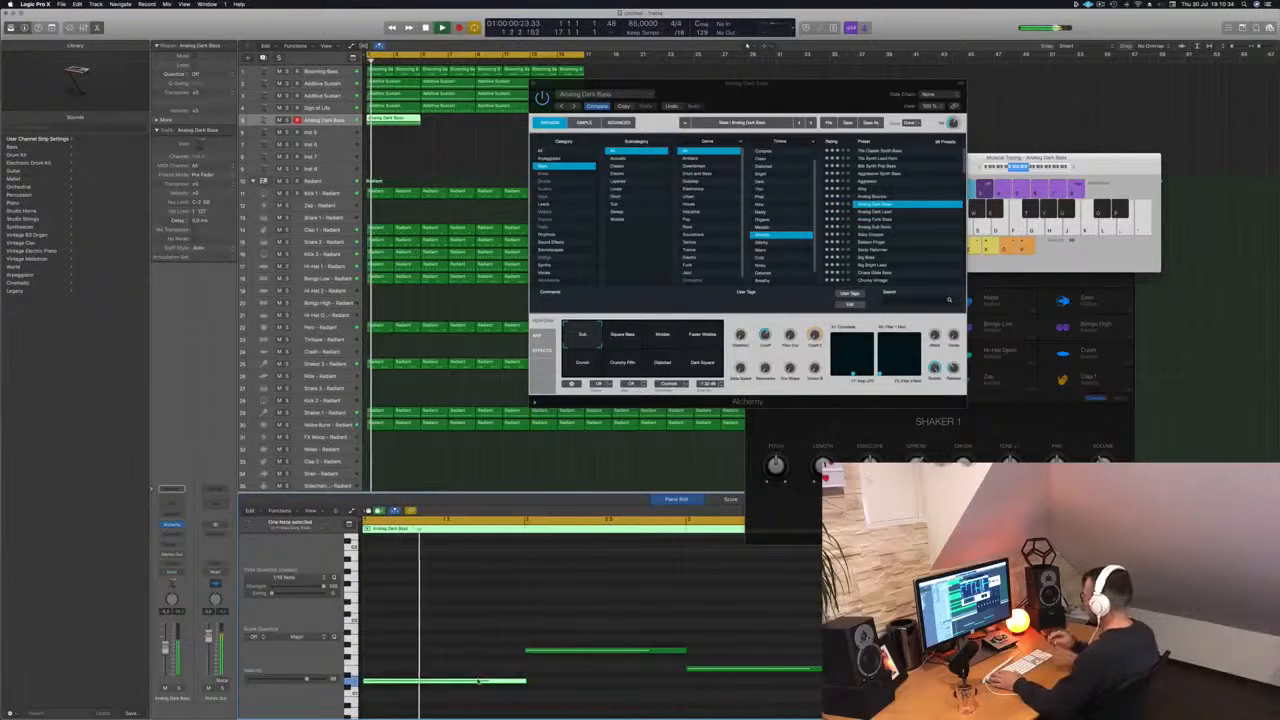
{"action": "key", "text": "alt+Down"}
{"action": "key", "text": "alt+Down"}
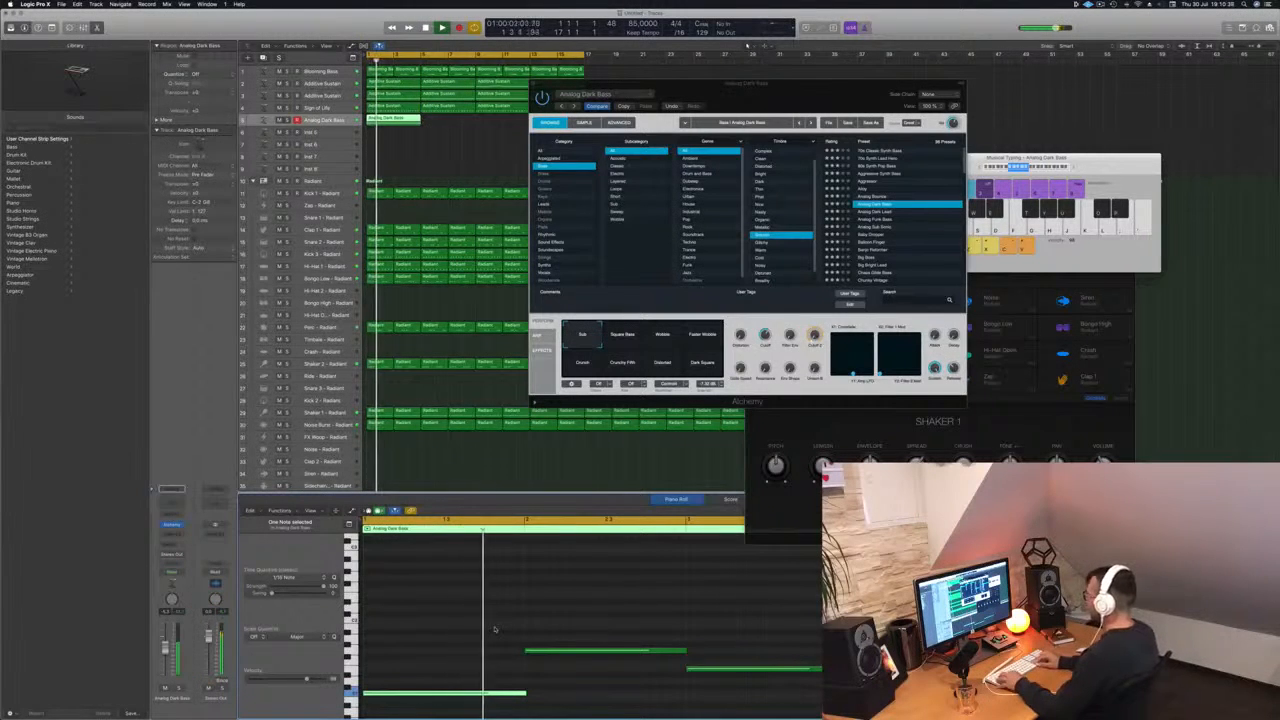
- Try the second bass note two semitones lower
{"action": "left_click", "coordinate": [578, 650]}
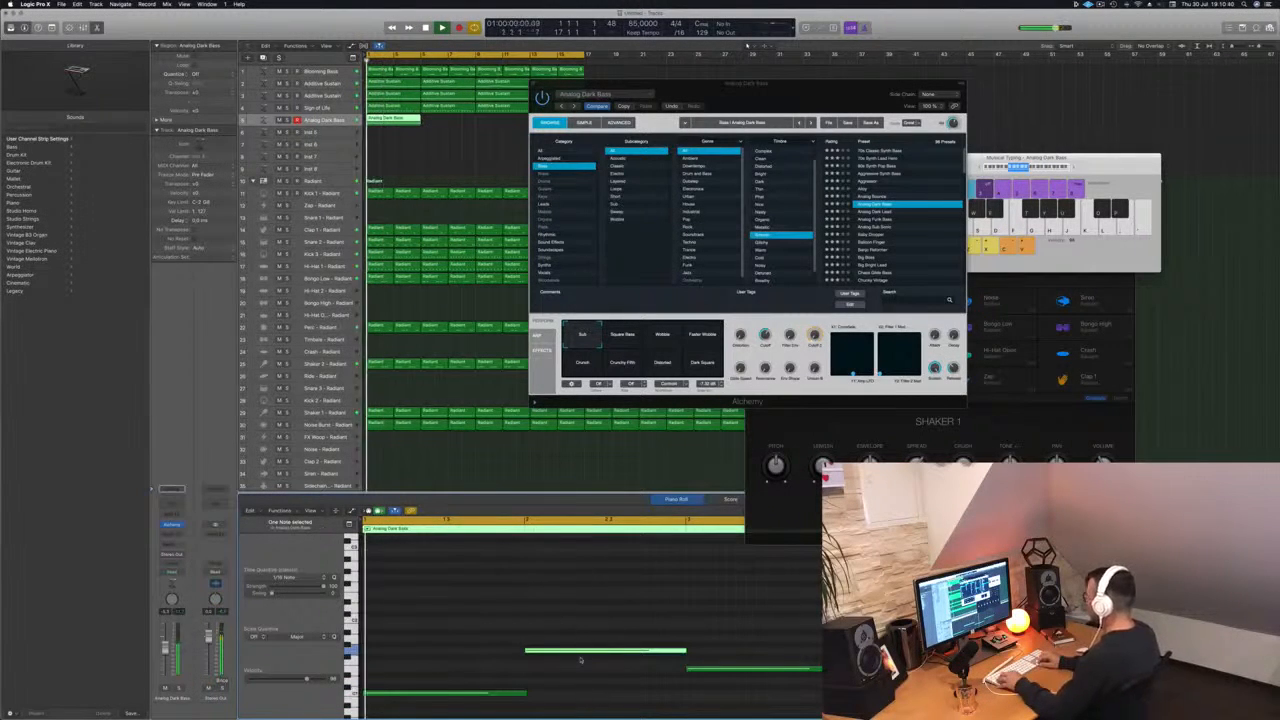
{"action": "key", "text": "alt+Down"}
{"action": "key", "text": "alt+Down"}
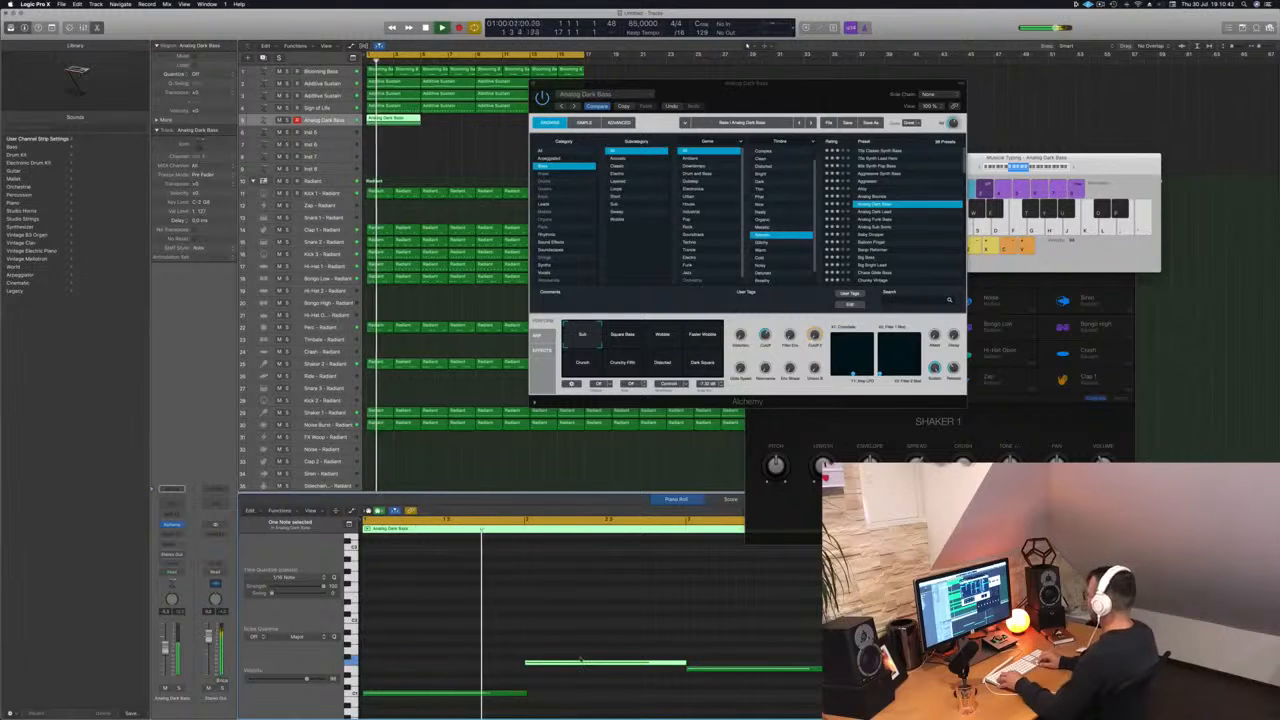
{"action": "left_click", "coordinate": [597, 645]}
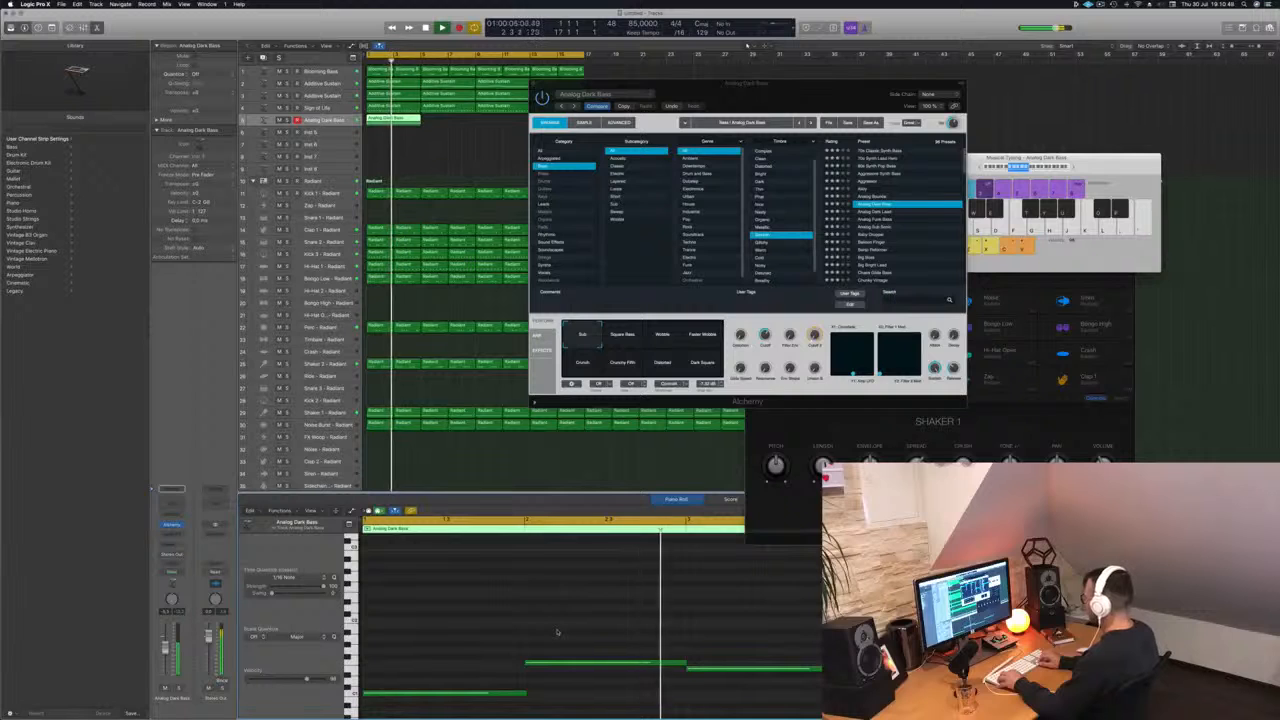
- Try higher pitches for the second bass note, raising it by six semitones in total
{"action": "left_click", "coordinate": [608, 663]}
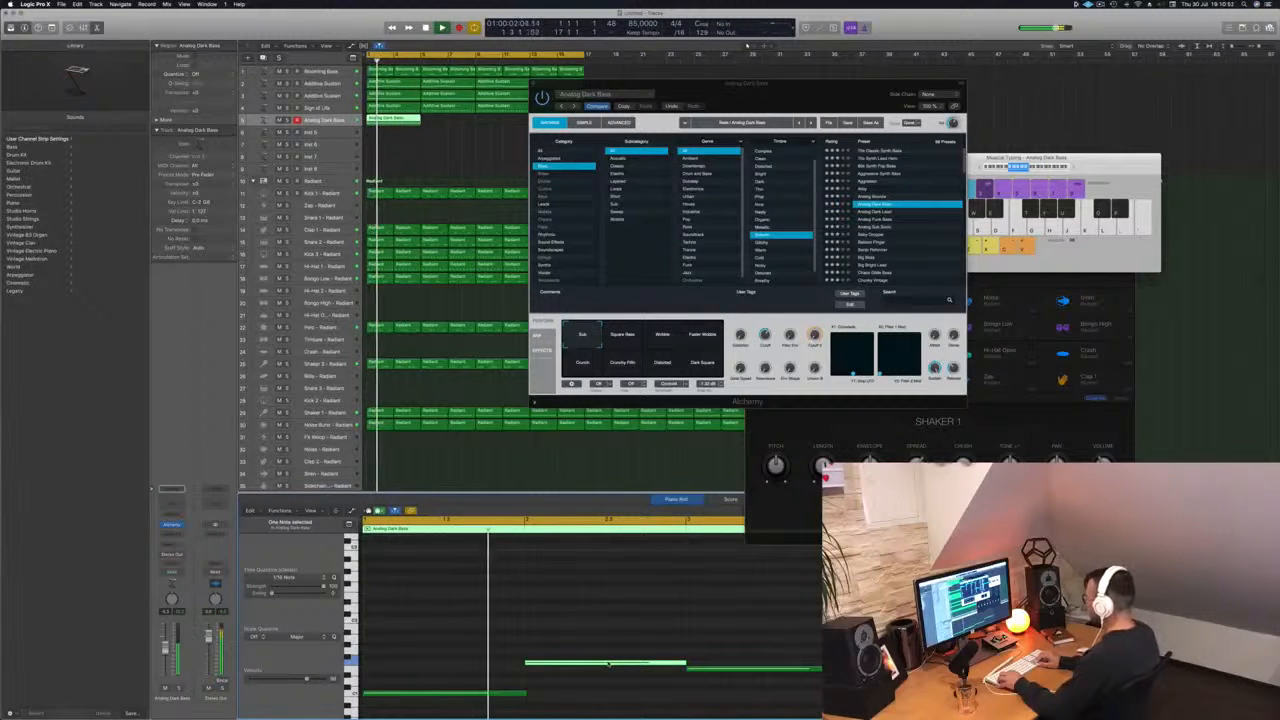
{"action": "key", "text": "alt+Up"}
{"action": "key", "text": "alt+Up"}
{"action": "key", "text": "alt+Up"}
{"action": "key", "text": "alt+Up"}
{"action": "key", "text": "alt+Up"}
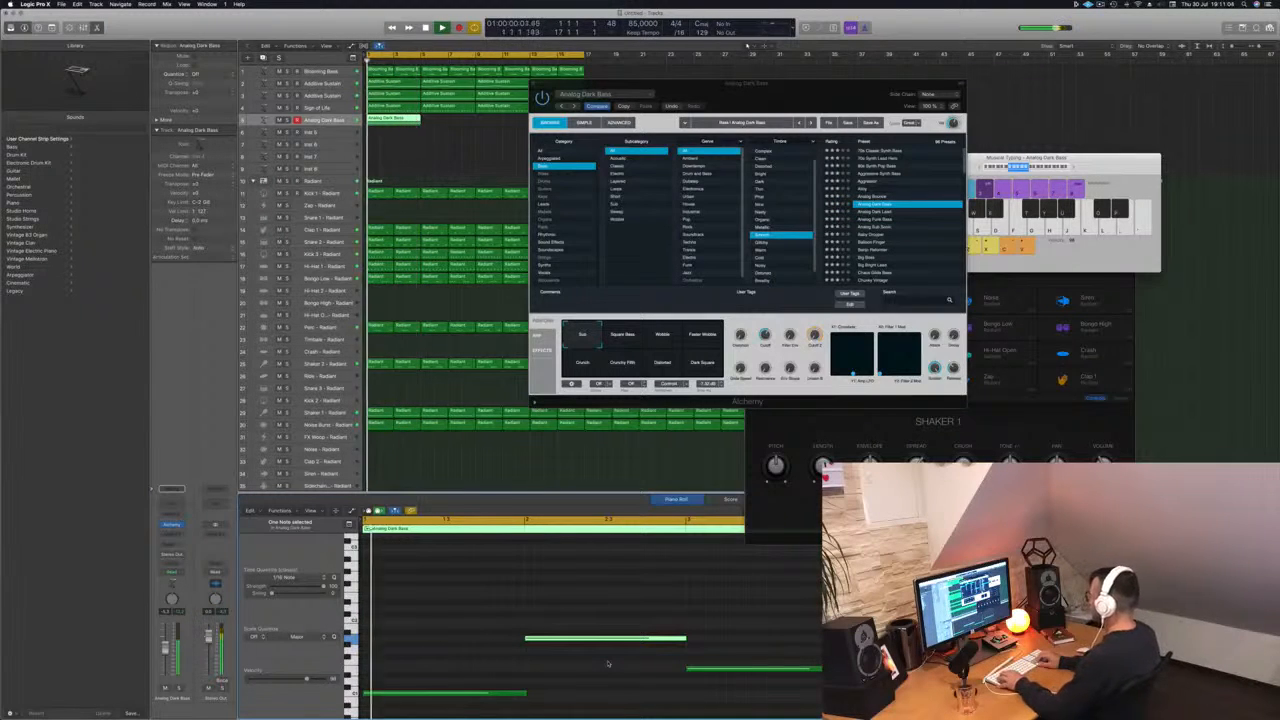
{"action": "key", "text": "alt+Up"}
{"action": "key", "text": "alt+Up"}
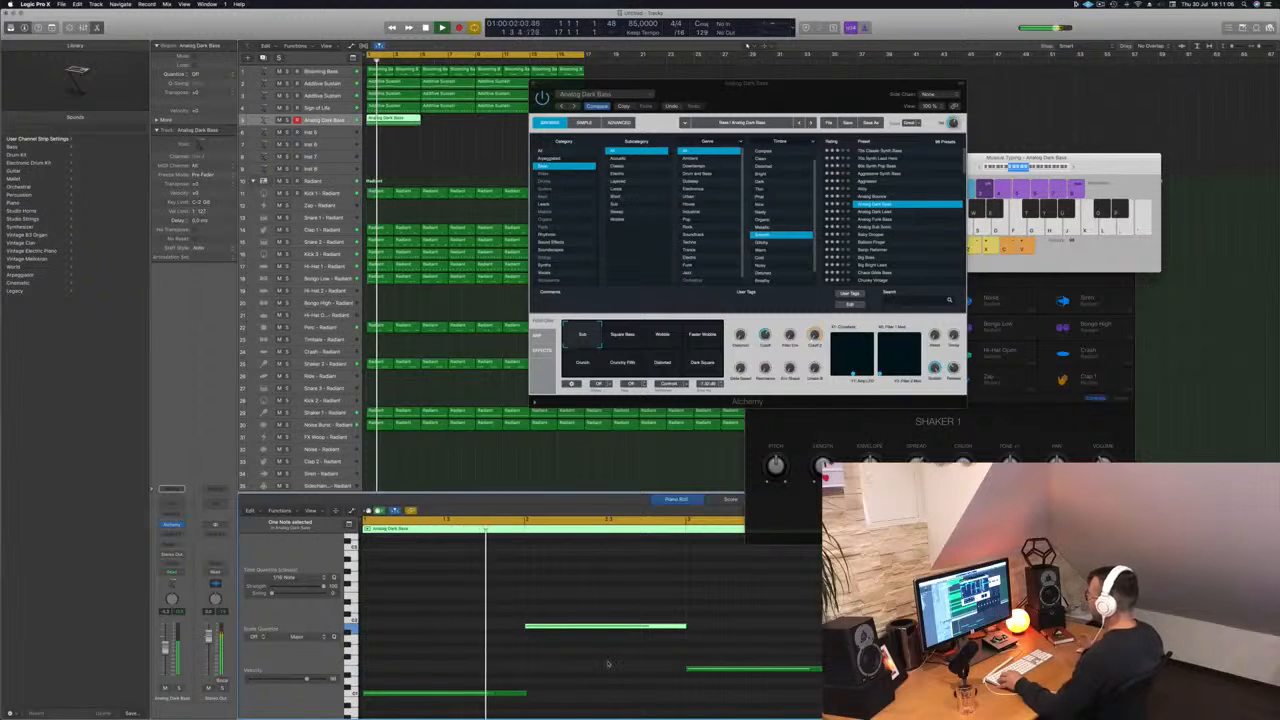
- Try lower pitches for the second bass note, bringing it down by fourteen semitones in total
{"action": "key", "text": "alt+Down"}
{"action": "key", "text": "alt+Down"}
{"action": "key", "text": "alt+Down"}
{"action": "key", "text": "alt+Down"}
{"action": "key", "text": "alt+Down"}
{"action": "key", "text": "alt+Down"}
{"action": "key", "text": "alt+Down"}
{"action": "key", "text": "alt+Down"}
{"action": "key", "text": "alt+Down"}
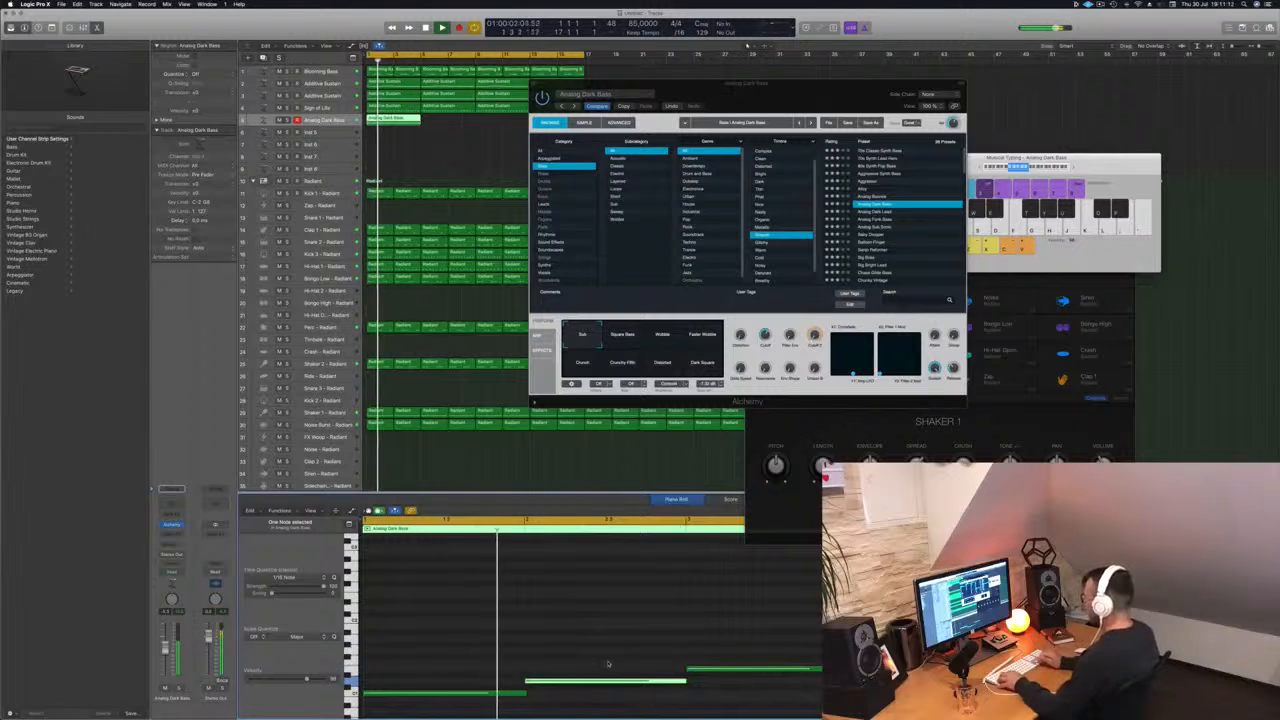
{"action": "key", "text": "alt+Down"}
{"action": "key", "text": "alt+Down"}
{"action": "key", "text": "alt+Down"}
{"action": "key", "text": "alt+Down"}
{"action": "key", "text": "alt+Down"}
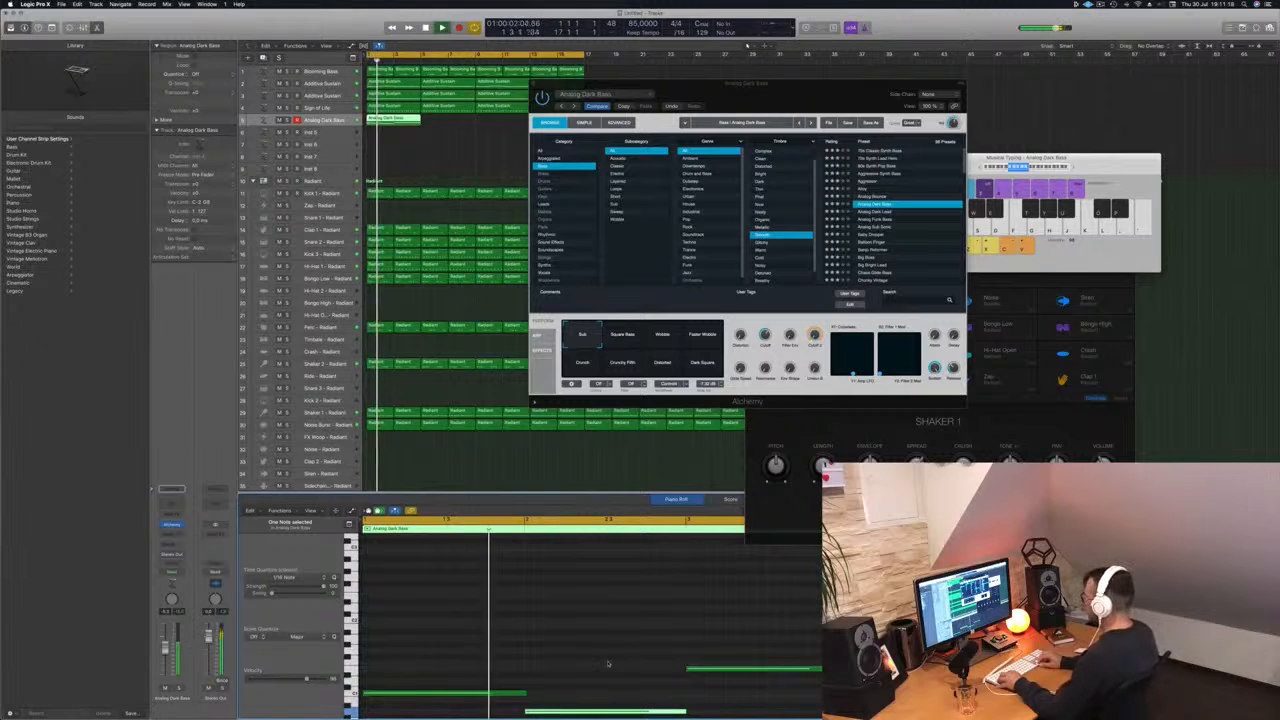
- Raise the second bass note by one octave
{"action": "key", "text": "alt+Up"}
{"action": "key", "text": "alt+Up"}
{"action": "key", "text": "alt+Up"}
{"action": "key", "text": "alt+Up"}
{"action": "key", "text": "alt+Up"}
{"action": "key", "text": "alt+Up"}
{"action": "key", "text": "alt+Up"}
{"action": "key", "text": "alt+Up"}
{"action": "key", "text": "alt+Up"}
{"action": "key", "text": "alt+Up"}
{"action": "key", "text": "alt+Up"}
{"action": "key", "text": "alt+Up"}
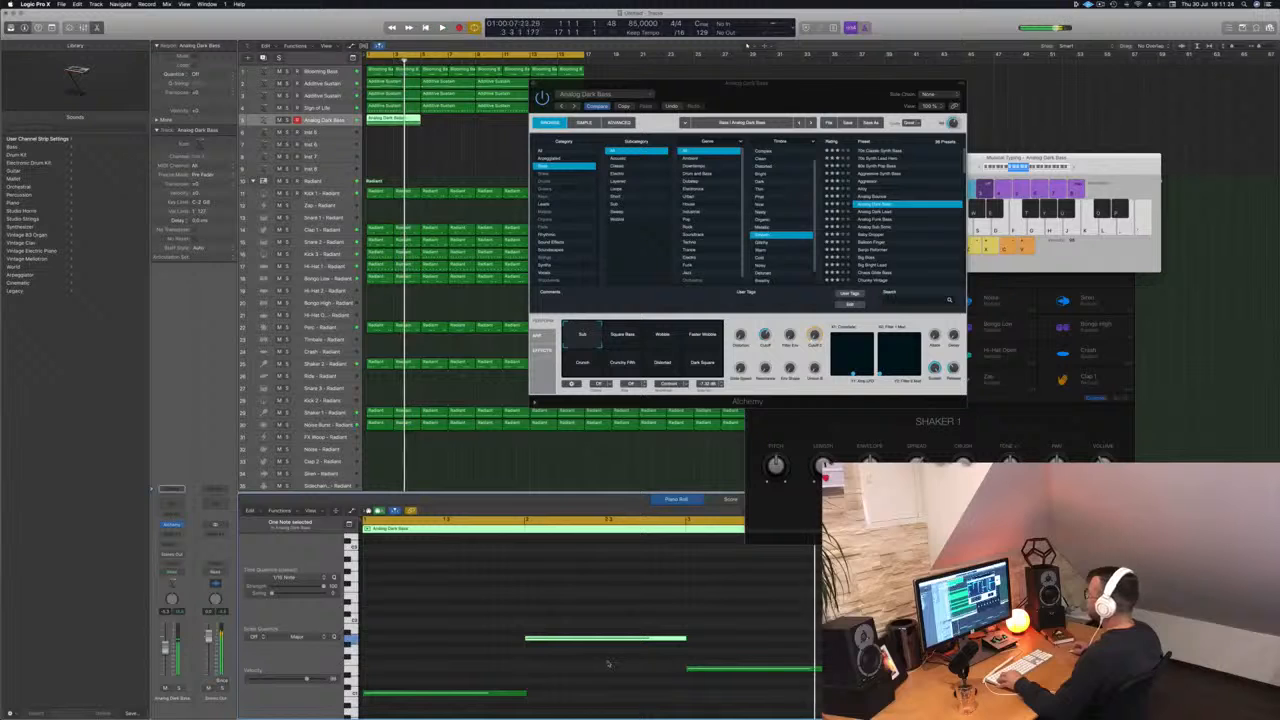
- Bring all notes of the bass region into view and lower the second note by two semitones
{"action": "left_click", "coordinate": [593, 659]}
{"action": "key", "text": "super+Left"}
{"action": "key", "text": "super+Left"}
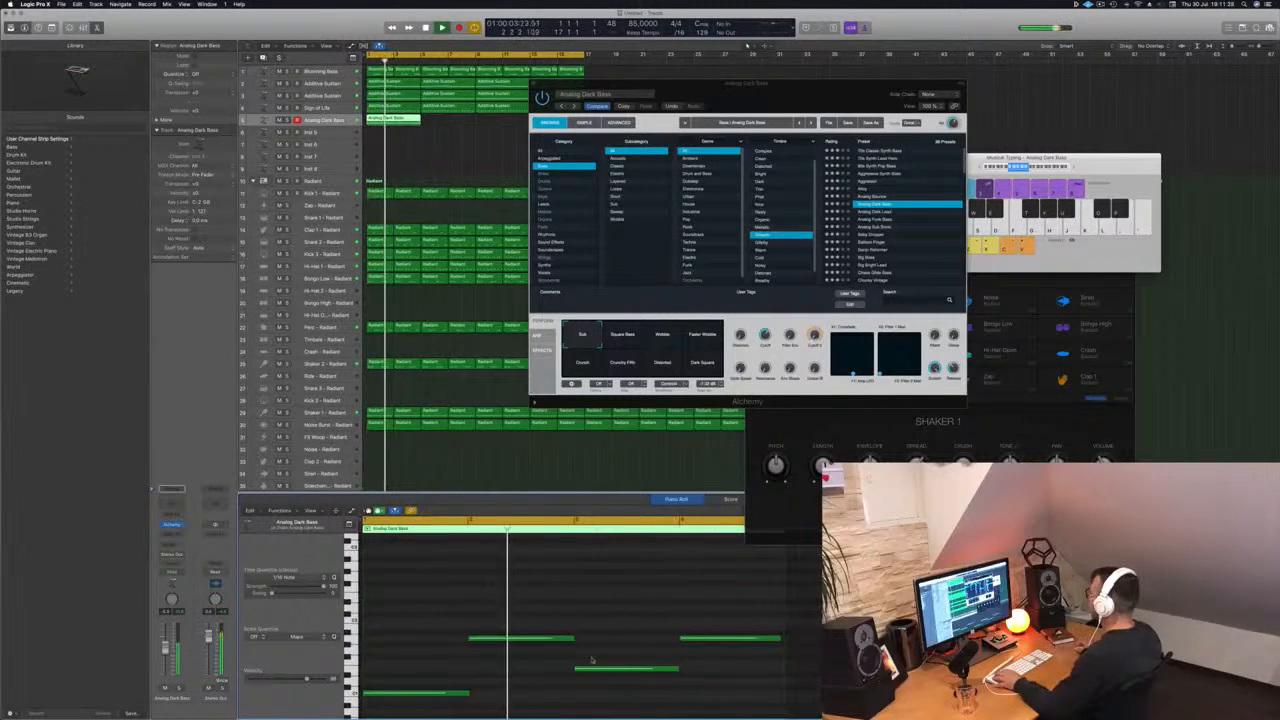
{"action": "left_click", "coordinate": [537, 638]}
{"action": "key", "text": "alt+Down"}
{"action": "key", "text": "alt+Down"}
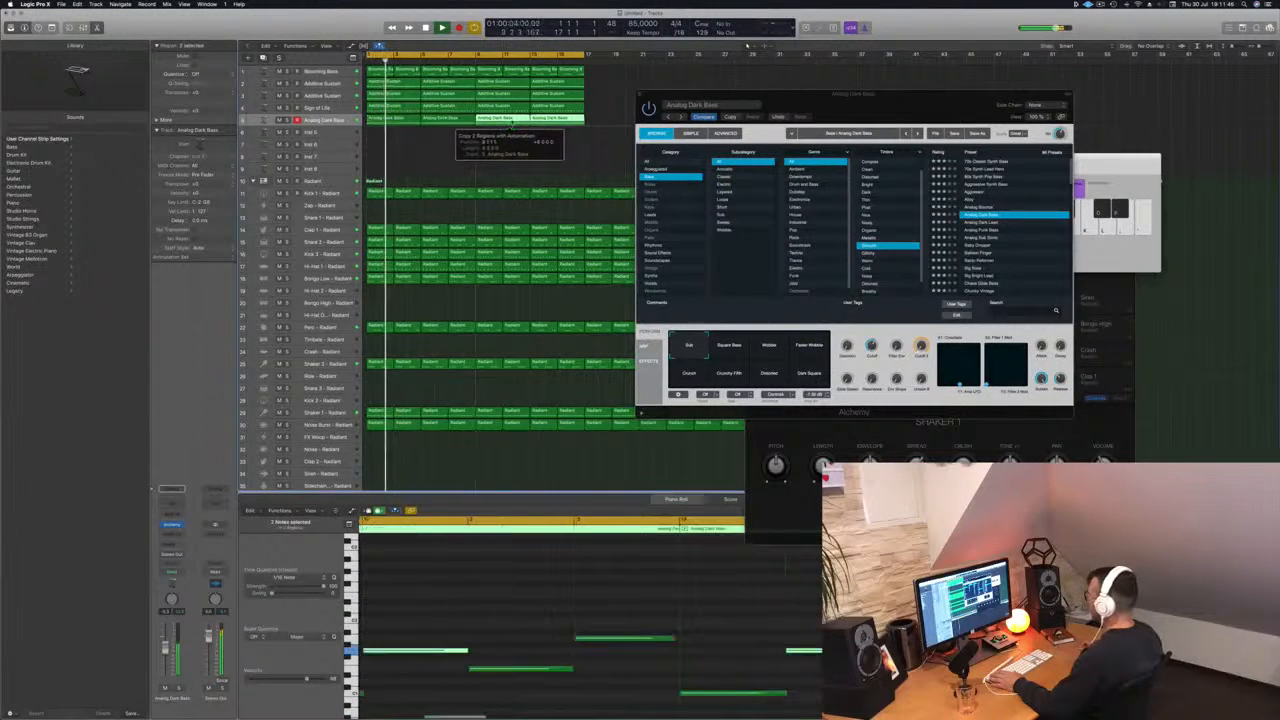
- Audition the Analog Dark Bass variations from Square Bass and Wobble through Crunch and Distorted to Dark Square
{"action": "left_click_drag", "start_coordinate": [900, 104], "coordinate": [838, 117]}
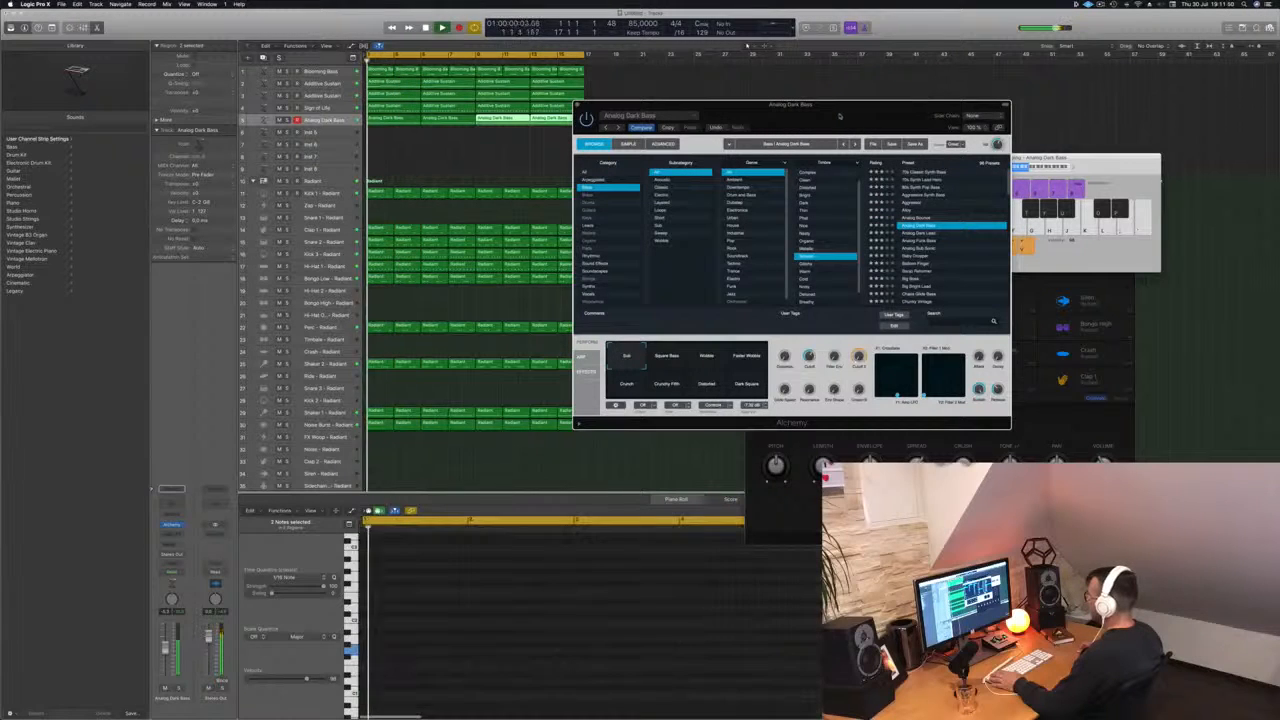
{"action": "left_click", "coordinate": [670, 360]}
{"action": "left_click", "coordinate": [702, 362]}
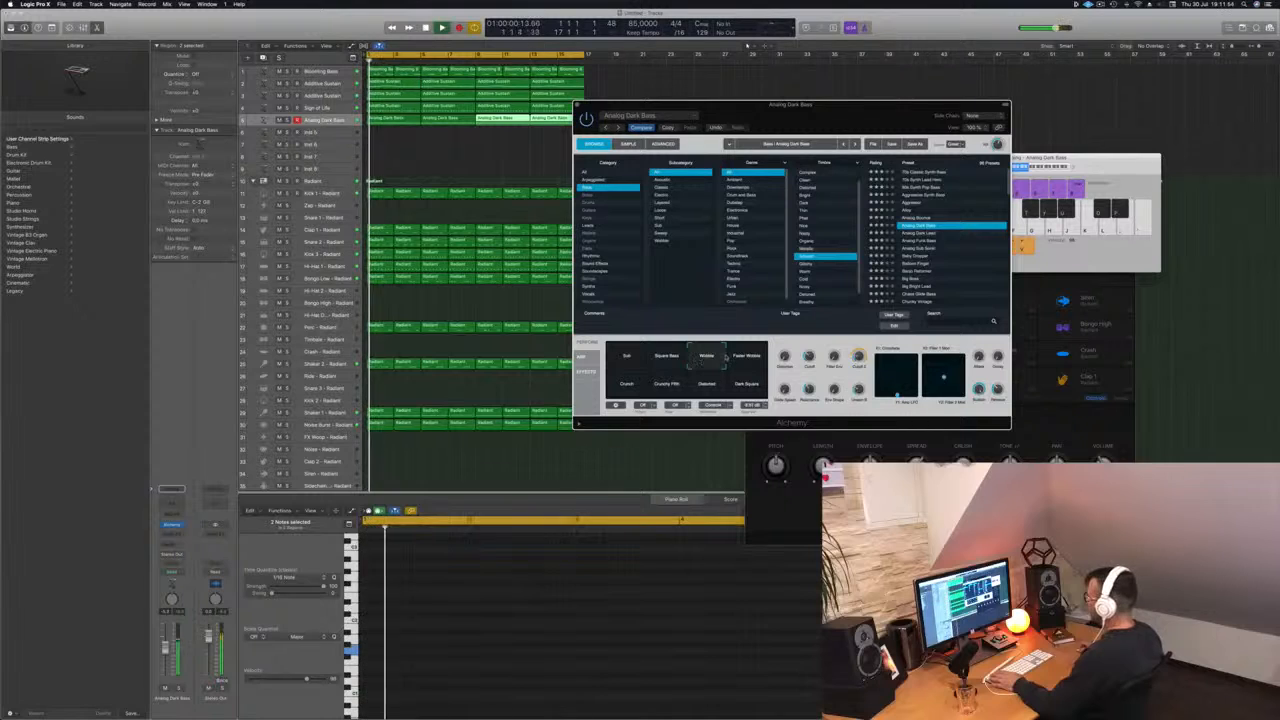
{"action": "left_click", "coordinate": [746, 357]}
{"action": "left_click", "coordinate": [626, 385]}
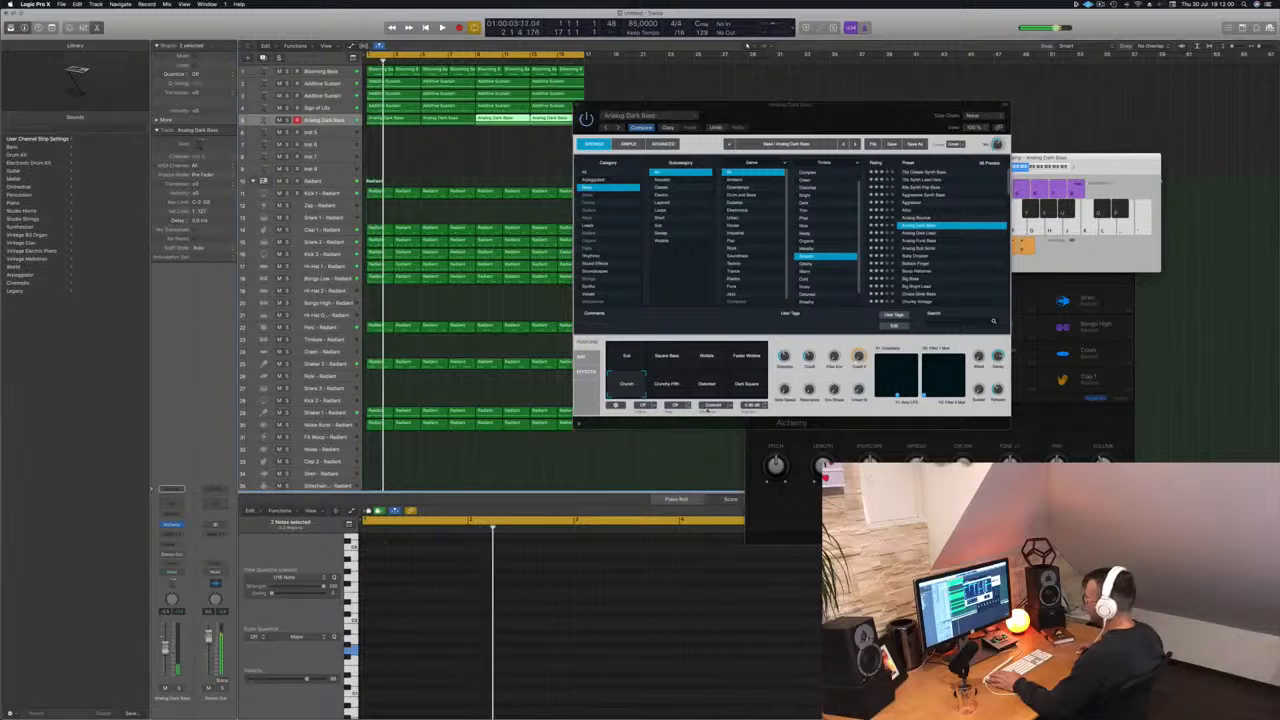
{"action": "left_click", "coordinate": [668, 386]}
{"action": "left_click", "coordinate": [708, 386]}
{"action": "left_click", "coordinate": [743, 386]}
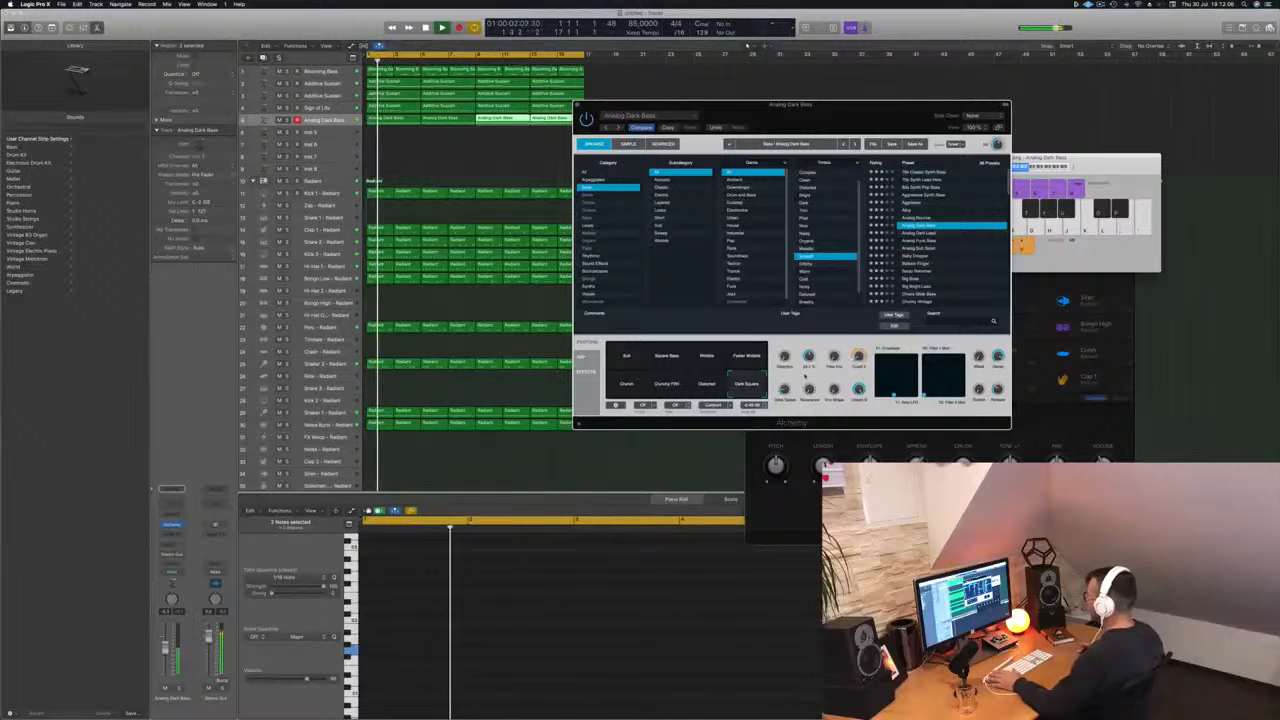
- Raise the Analog Dark Bass track's volume fader and set the preset's variation back to Sub
{"action": "key", "text": "space"}
{"action": "key", "text": "space"}
{"action": "left_click", "coordinate": [166, 645]}
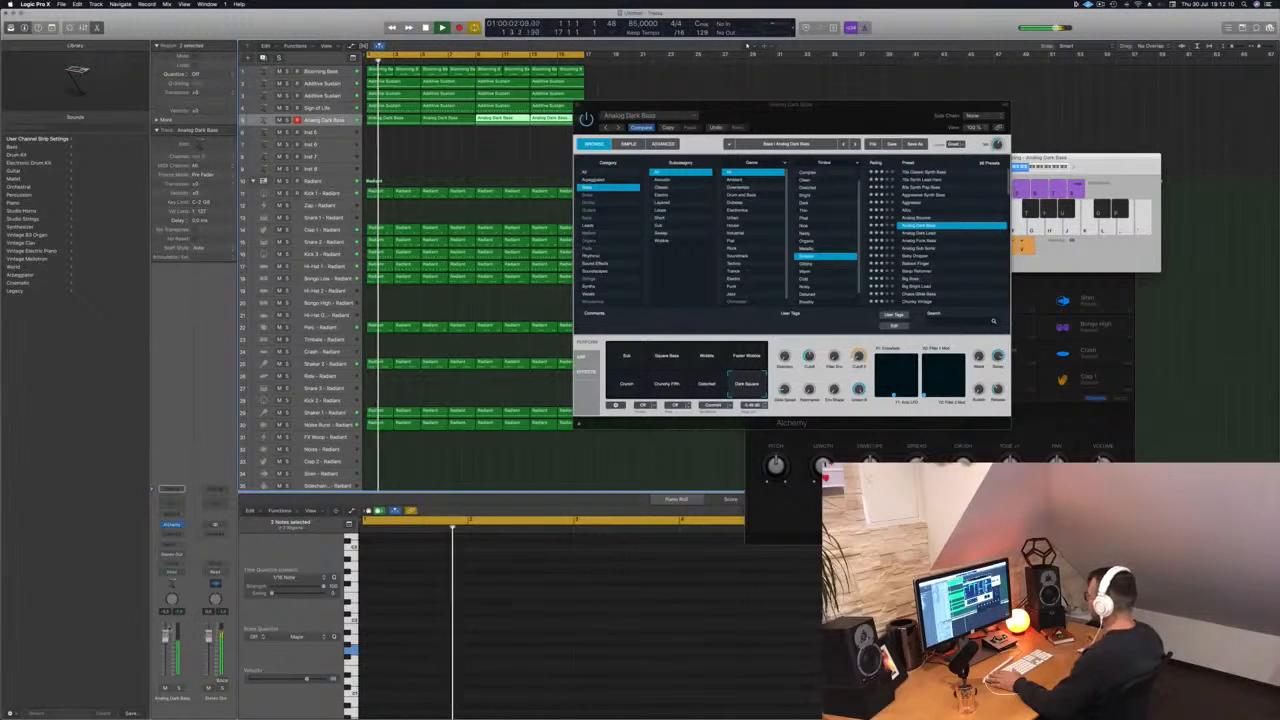
{"action": "left_click", "coordinate": [626, 356]}
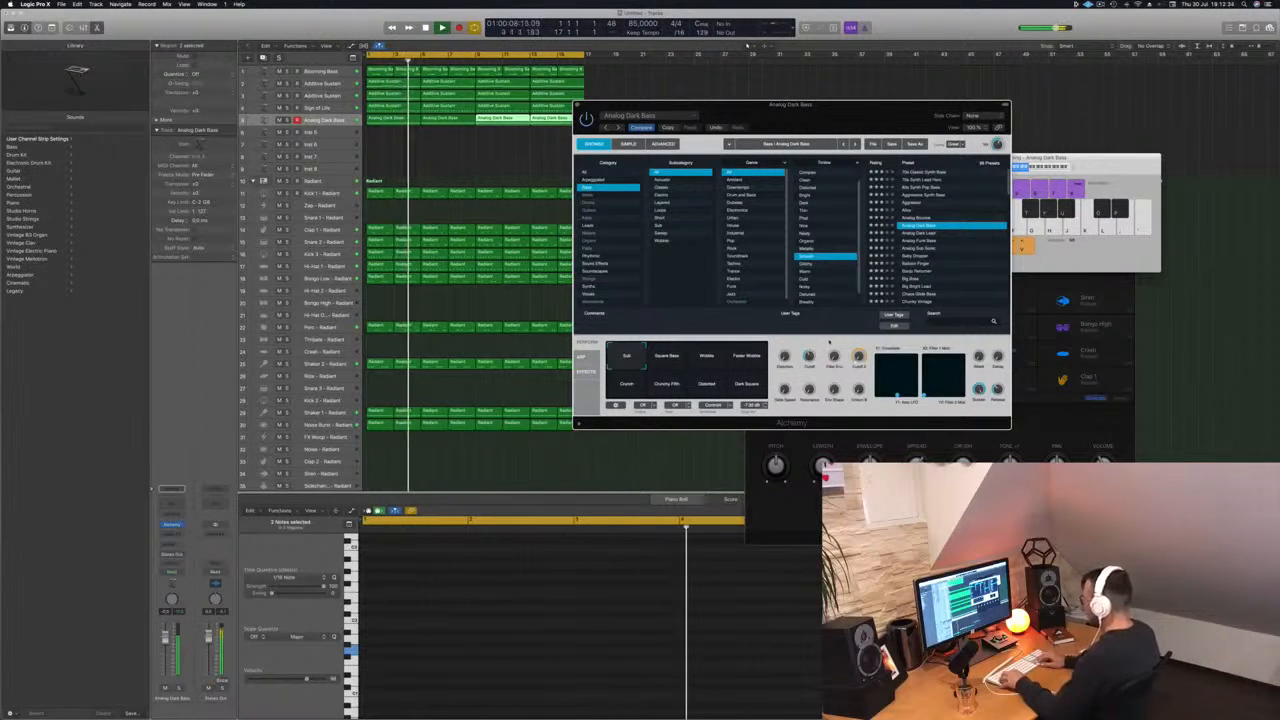
- Lower the second note of the first bass region by three semitones to match the third note
{"action": "left_click_drag", "start_coordinate": [854, 112], "coordinate": [876, 128]}
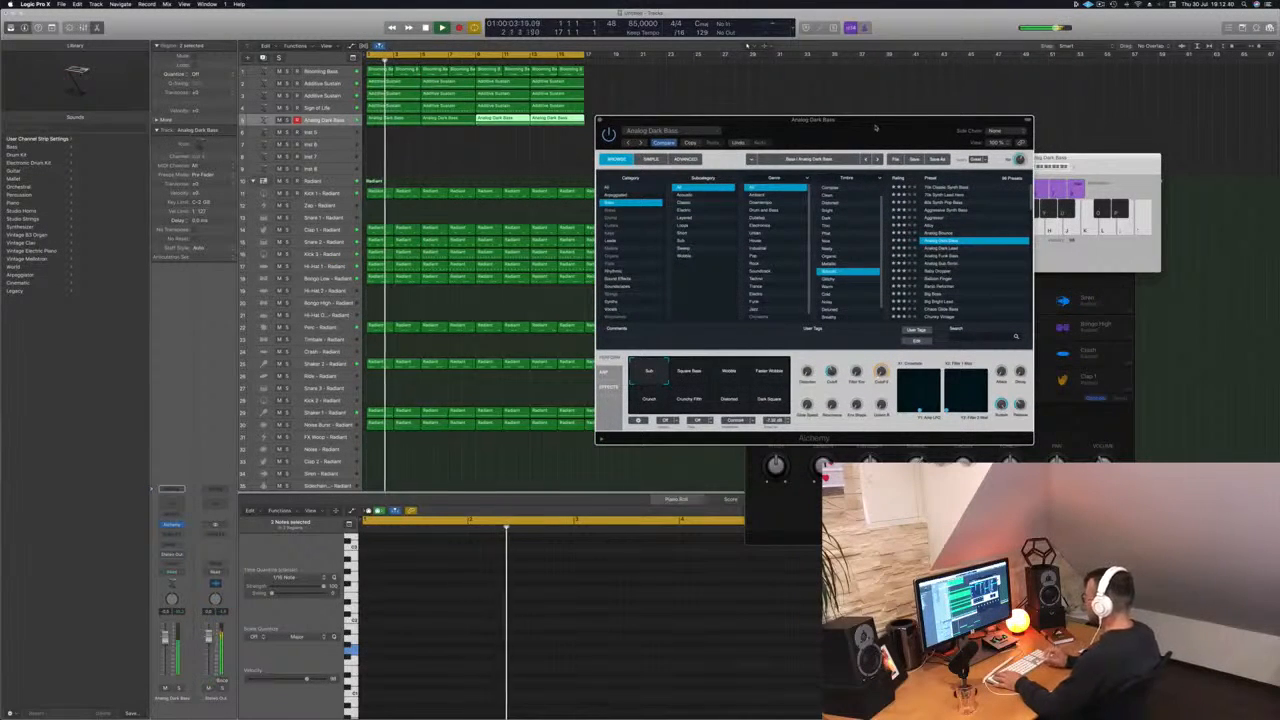
{"action": "left_click_drag", "start_coordinate": [876, 128], "coordinate": [949, 125]}
{"action": "left_click", "coordinate": [499, 651]}
{"action": "key", "text": "alt+Down"}
{"action": "key", "text": "alt+Down"}
{"action": "key", "text": "alt+Down"}
{"action": "key", "text": "alt+Down"}
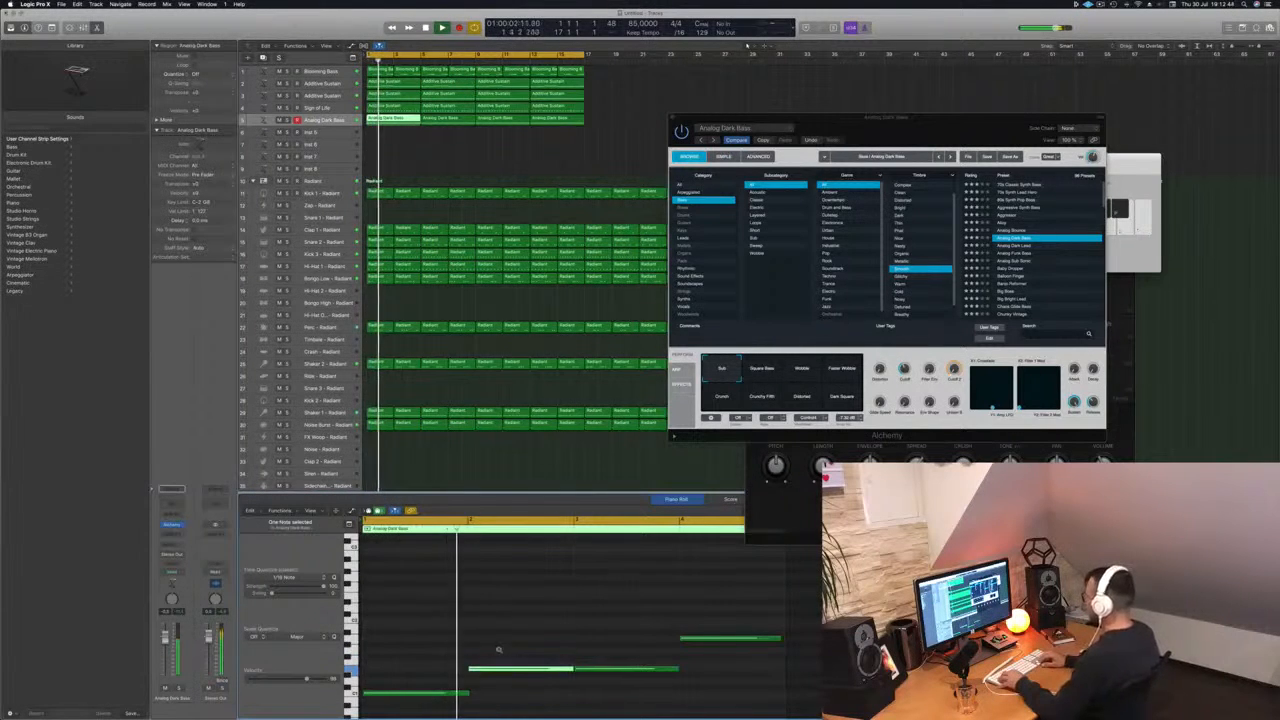
- Try the second bass note another two semitones lower
{"action": "key", "text": "alt+Down"}
{"action": "key", "text": "alt+Down"}
{"action": "key", "text": "alt+Down"}
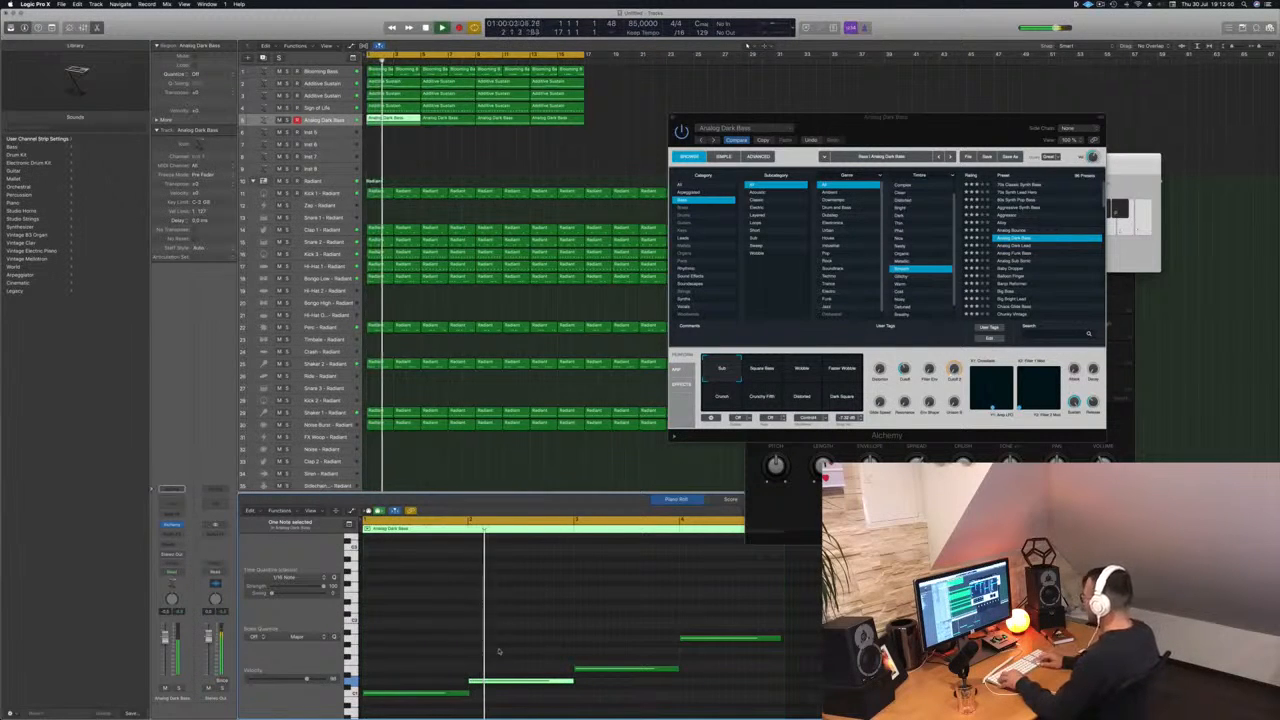
- Try higher pitches for the second bass note, raising it by seven semitones to match the fourth note
{"action": "key", "text": "alt+Up"}
{"action": "key", "text": "alt+Up"}
{"action": "key", "text": "alt+Up"}
{"action": "key", "text": "alt+Up"}
{"action": "key", "text": "alt+Up"}
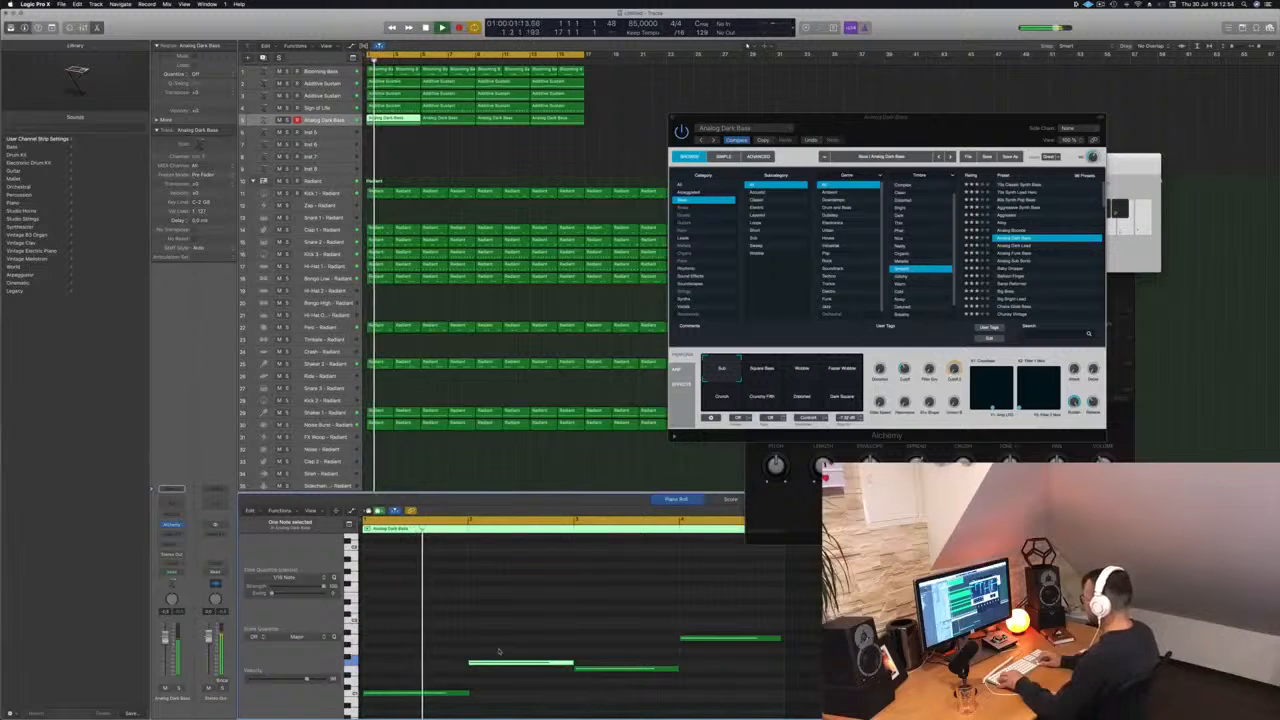
{"action": "key", "text": "alt+Up"}
{"action": "key", "text": "alt+Up"}
{"action": "key", "text": "alt+Up"}
{"action": "key", "text": "alt+Up"}
{"action": "key", "text": "alt+Up"}
{"action": "key", "text": "alt+Up"}
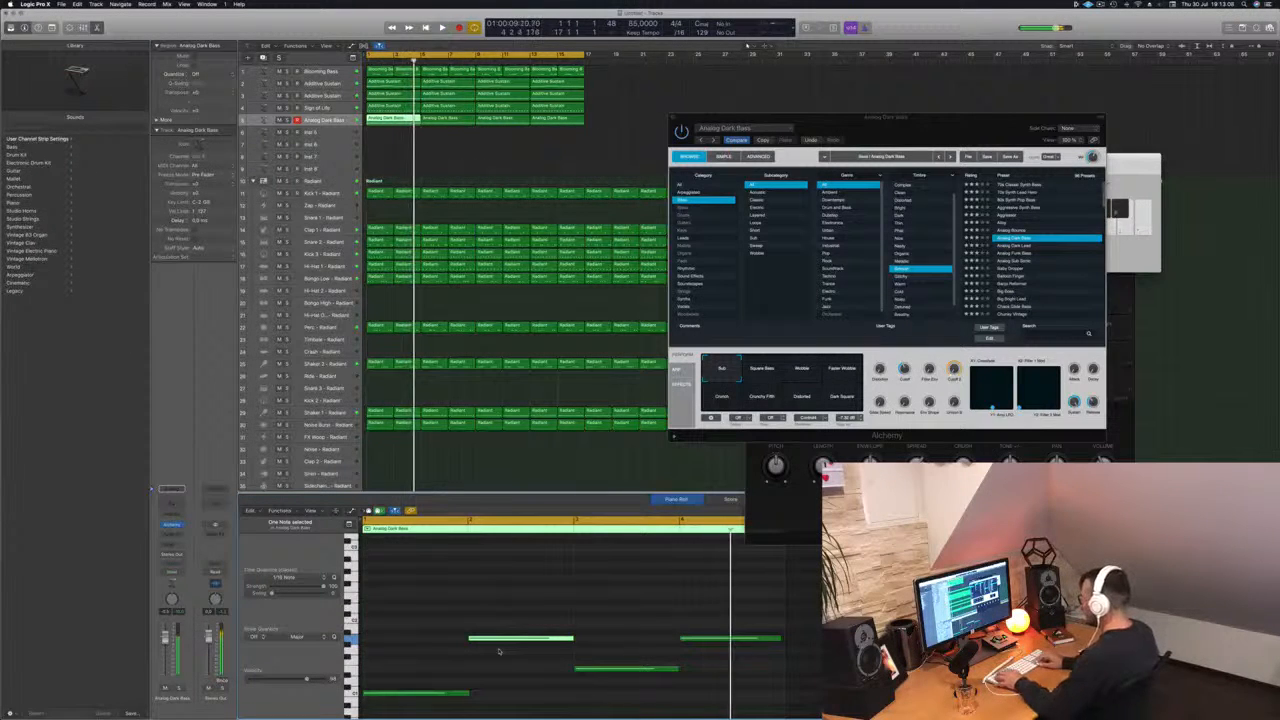
- Lower the second bass note by five semitones, back to the pitch of the third note
{"action": "key", "text": "alt+Down"}
{"action": "key", "text": "alt+Down"}
{"action": "key", "text": "alt+Down"}
{"action": "key", "text": "alt+Down"}
{"action": "key", "text": "alt+Down"}
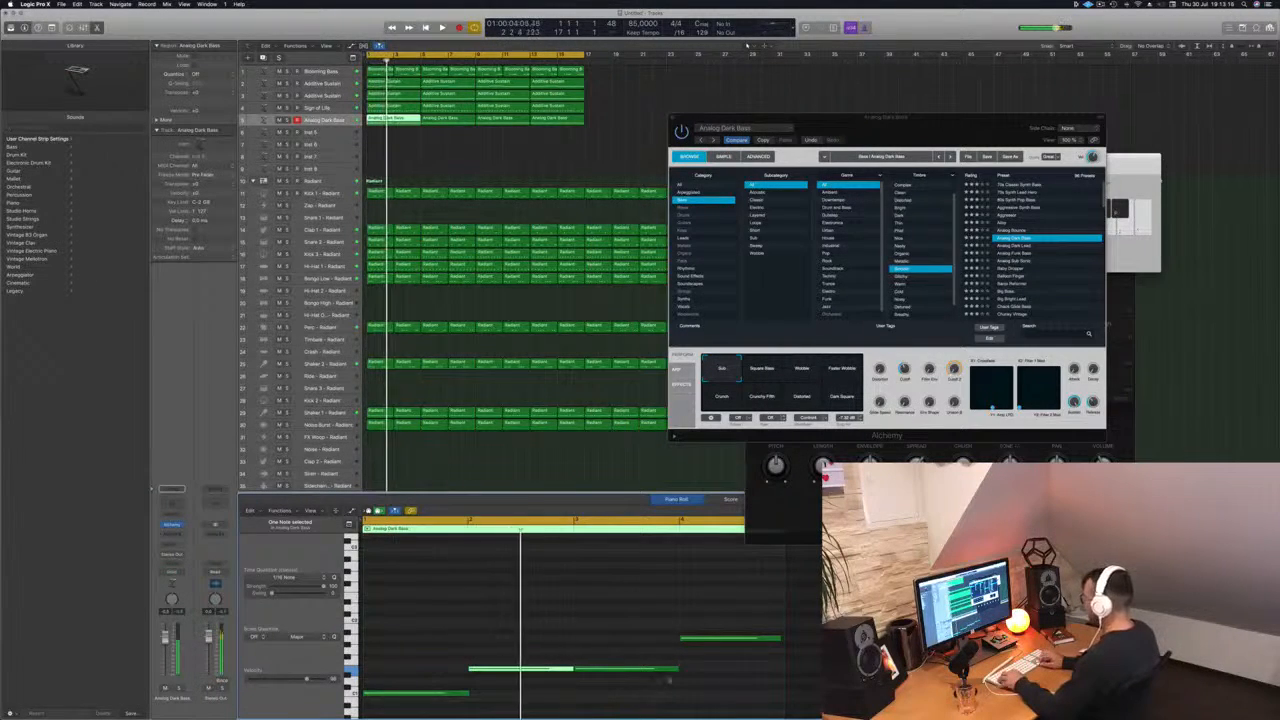
- Try higher pitches for the third note of the first bass region, raising it by eight semitones
{"action": "key", "text": "alt+Up"}
{"action": "key", "text": "alt+Up"}
{"action": "key", "text": "alt+Up"}
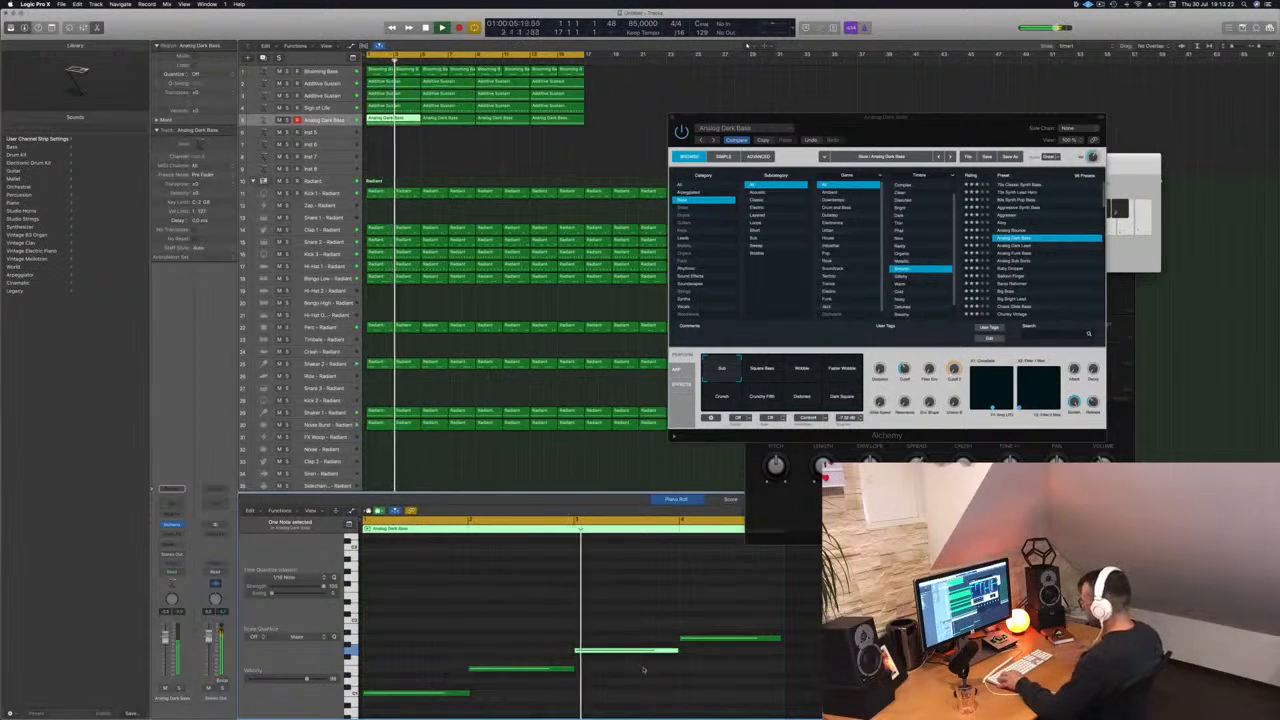
{"action": "key", "text": "alt+Up"}
{"action": "key", "text": "alt+Up"}
{"action": "key", "text": "alt+Up"}
{"action": "key", "text": "alt+Up"}
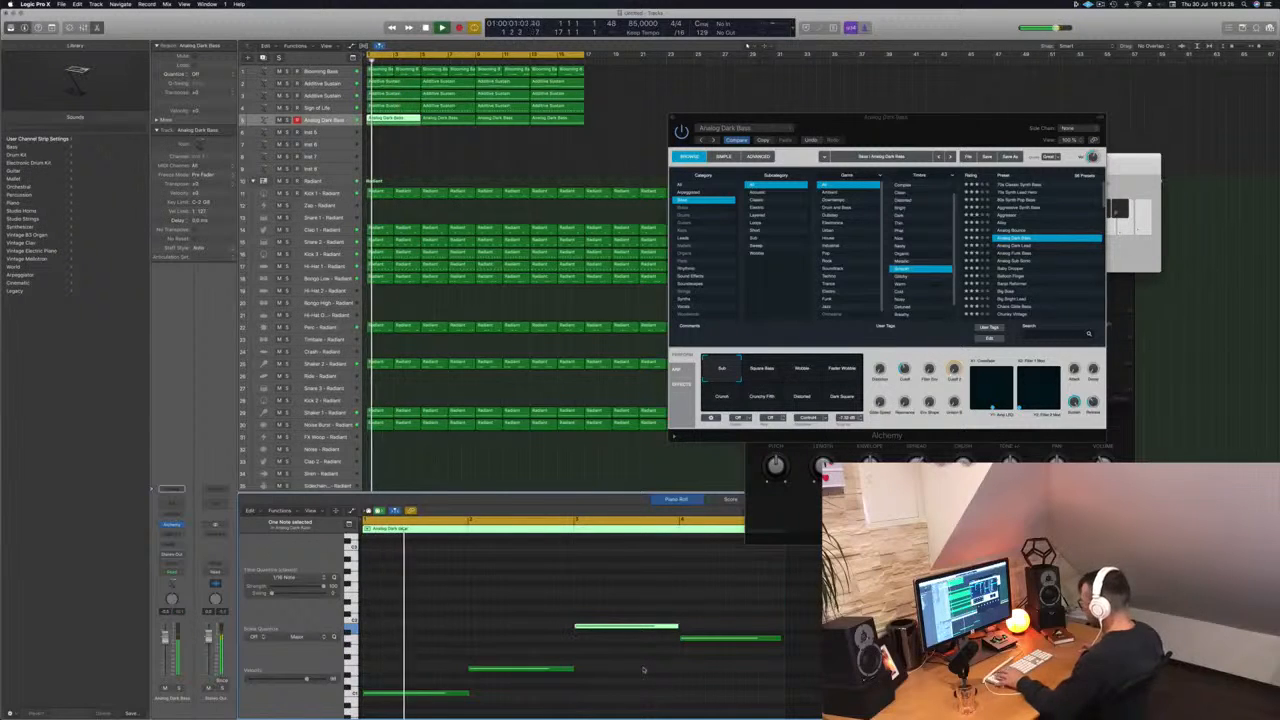
{"action": "key", "text": "alt+Up"}
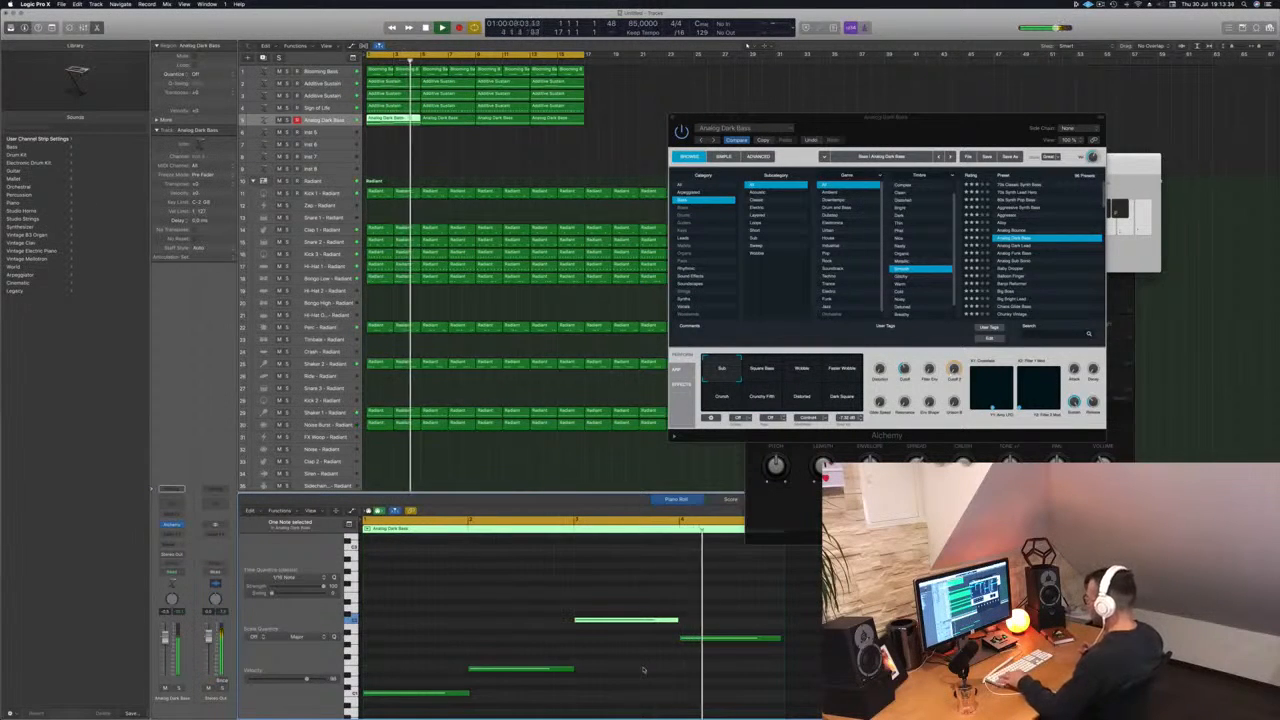
- Lower the third bass note by eight semitones, back to the pitch of the second note
{"action": "key", "text": "alt+Down"}
{"action": "key", "text": "alt+Down"}
{"action": "key", "text": "alt+Down"}
{"action": "key", "text": "alt+Down"}
{"action": "key", "text": "alt+Down"}
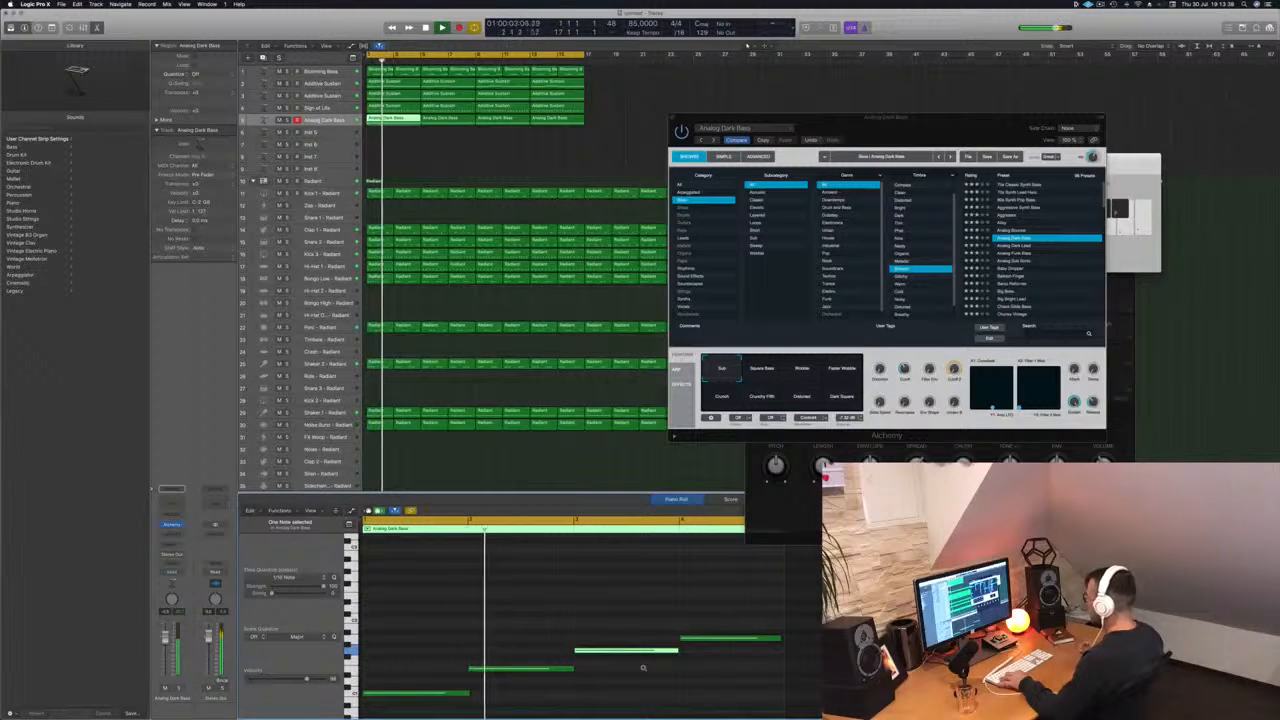
{"action": "key", "text": "alt+Down"}
{"action": "key", "text": "alt+Down"}
{"action": "key", "text": "alt+Down"}
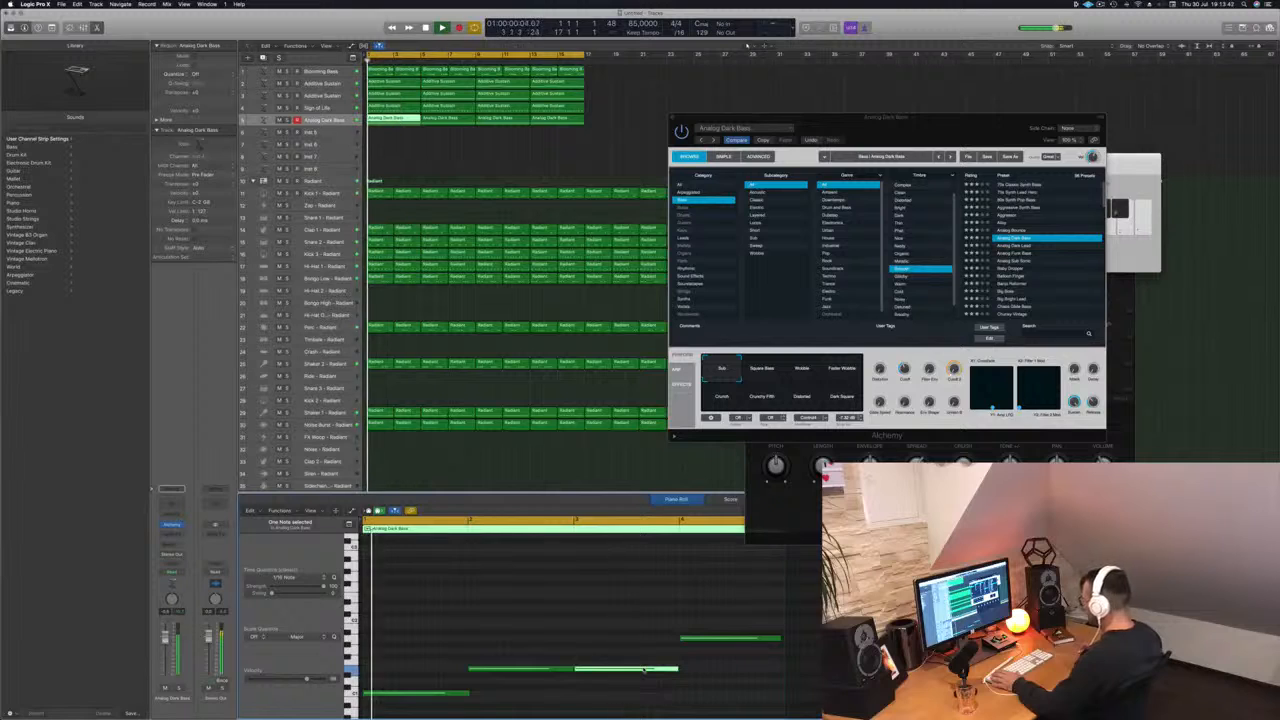
- Delete the second note of the first bass region and lengthen the first note to the start of bar 3
{"action": "left_click", "coordinate": [561, 670]}
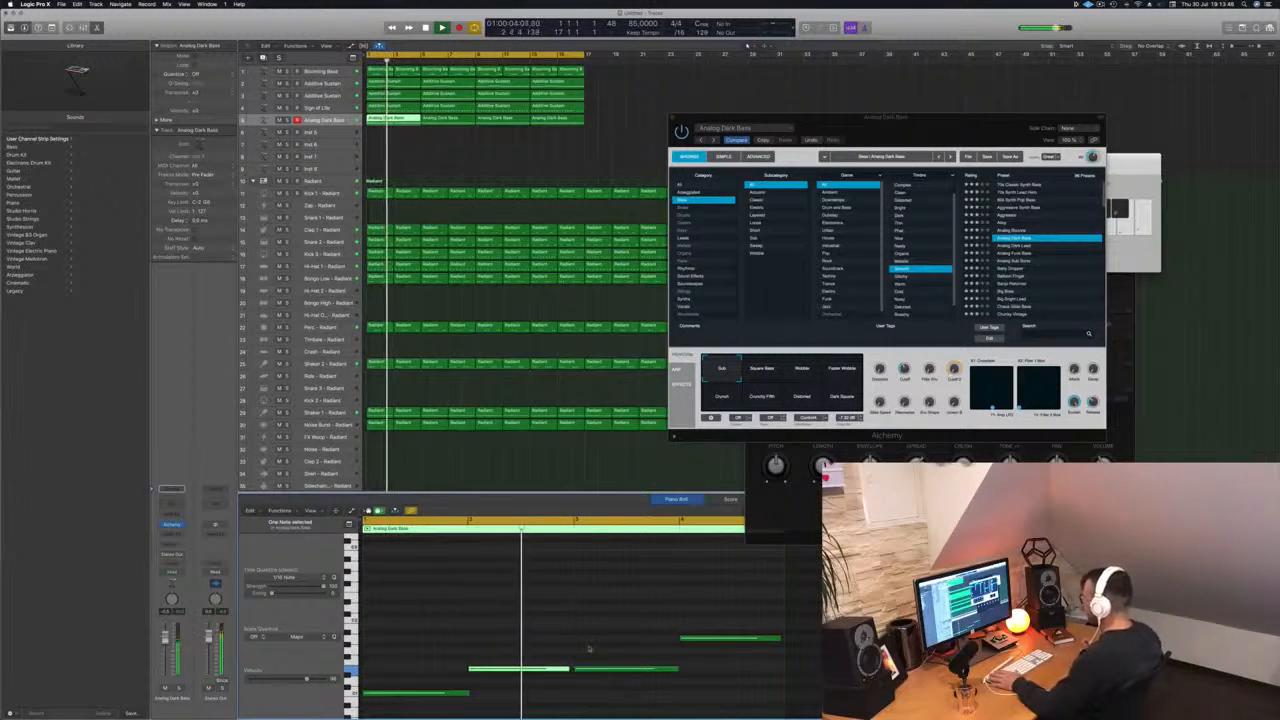
{"action": "left_click_drag", "start_coordinate": [483, 692], "coordinate": [466, 693]}
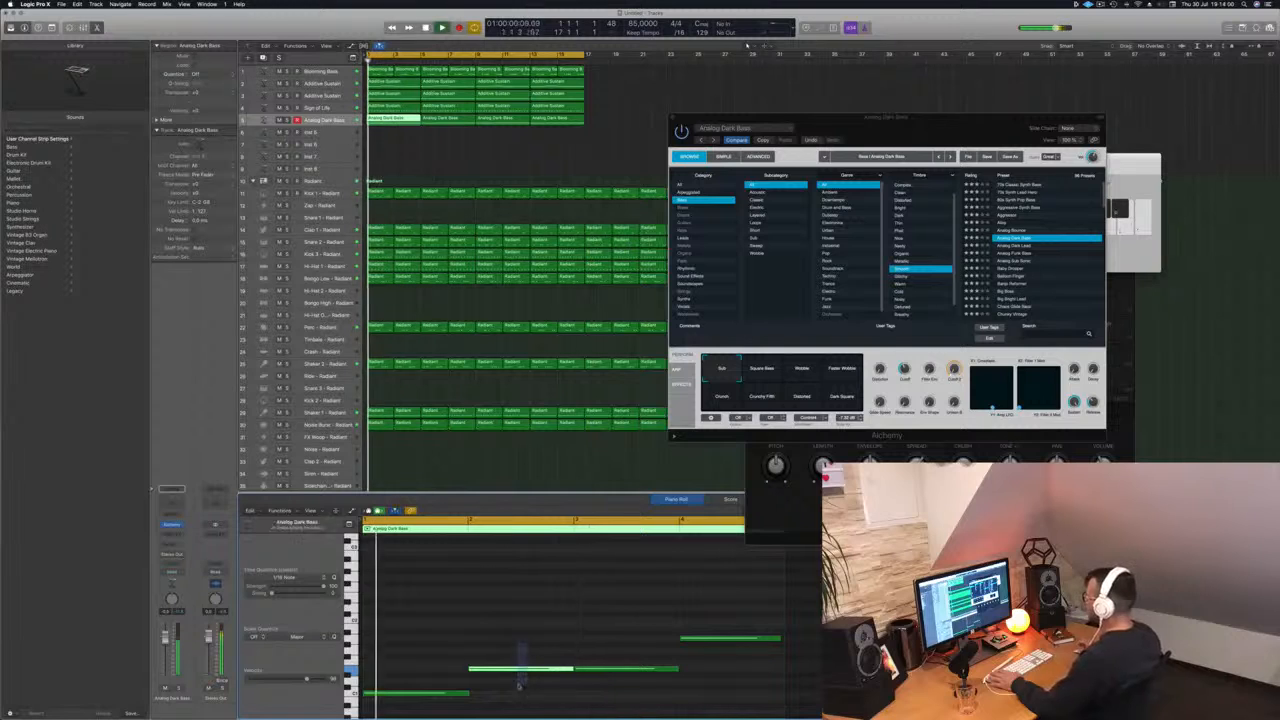
{"action": "left_click_drag", "start_coordinate": [467, 692], "coordinate": [573, 692]}
{"action": "left_click", "coordinate": [640, 637]}
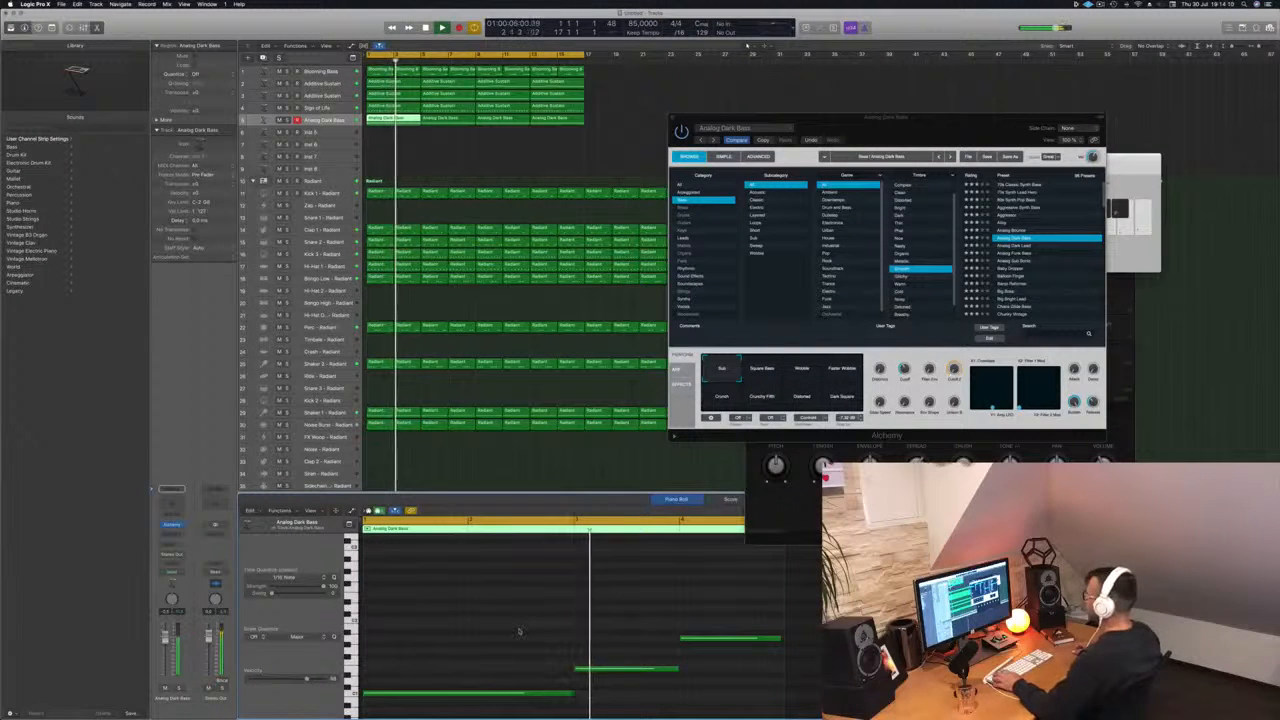
- Restart playback and mute both Additive Sustain tracks
{"action": "key", "text": "Return"}
{"action": "left_click", "coordinate": [393, 84]}
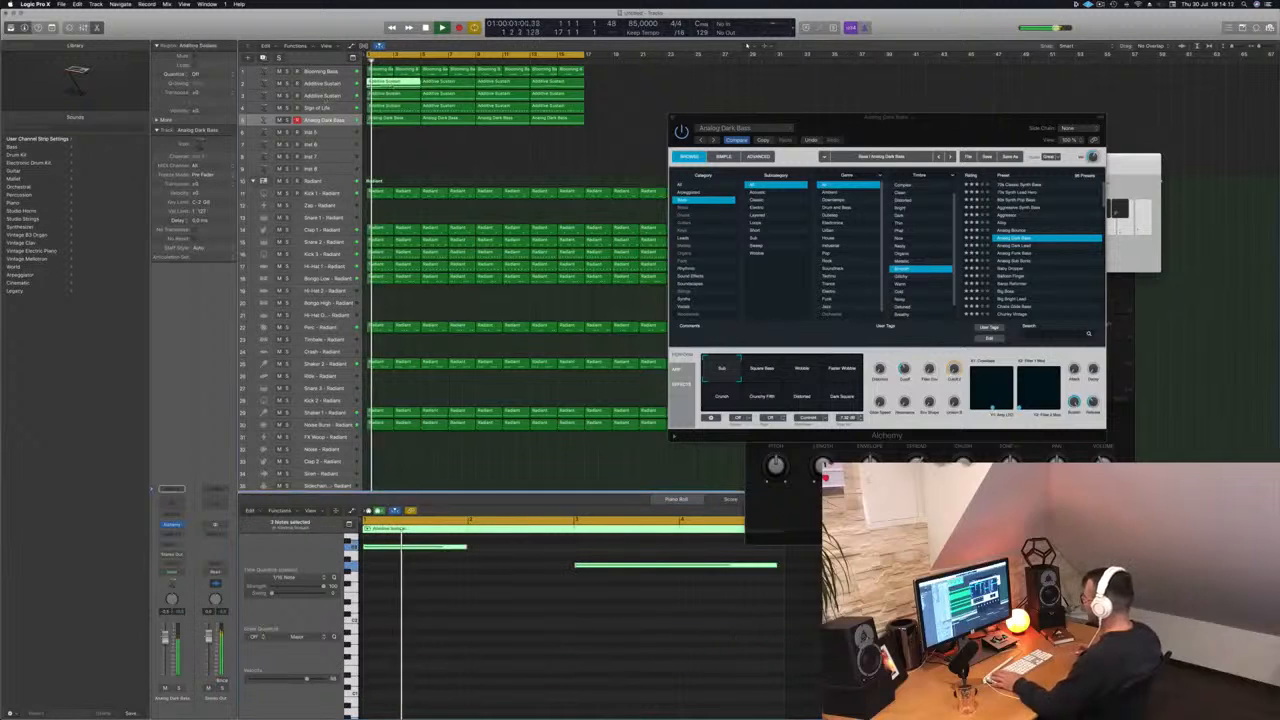
{"action": "left_click", "coordinate": [281, 87]}
{"action": "left_click", "coordinate": [279, 84]}
{"action": "left_click", "coordinate": [279, 96]}
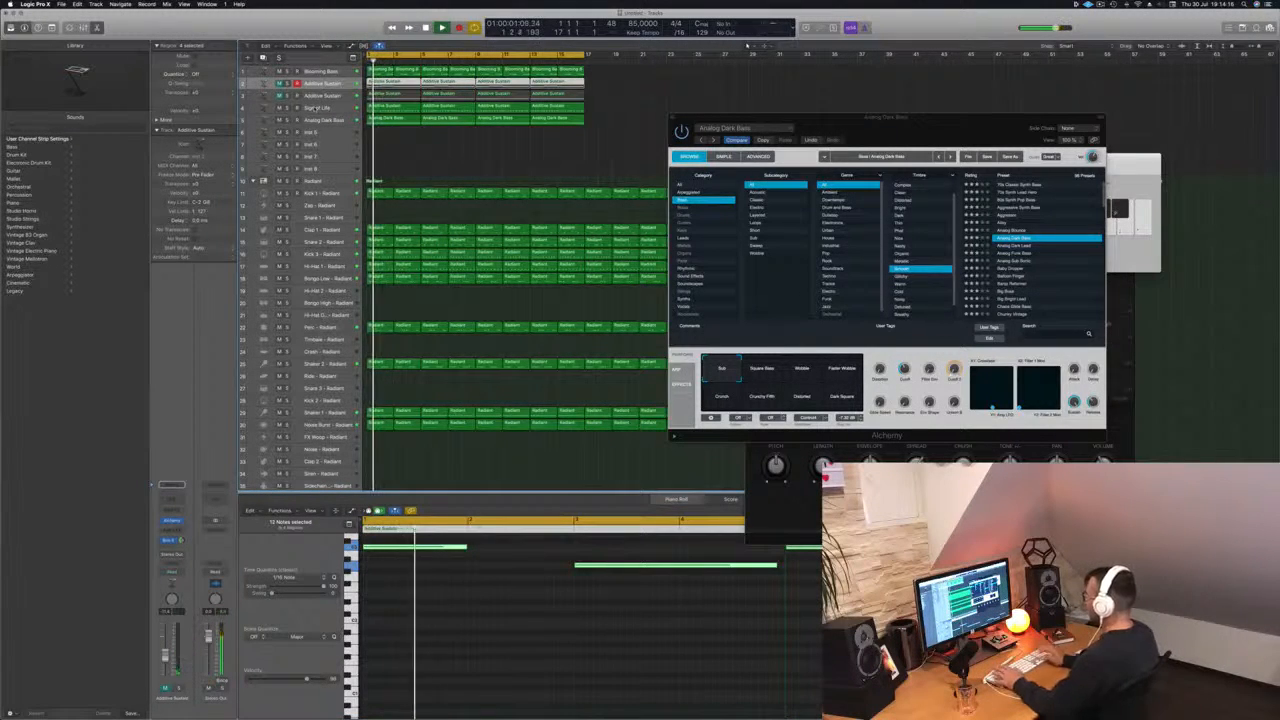
- Replace the first Analog Dark Bass region with a copy of the first Additive Sustain region on the bass track
{"action": "left_click", "coordinate": [408, 118]}
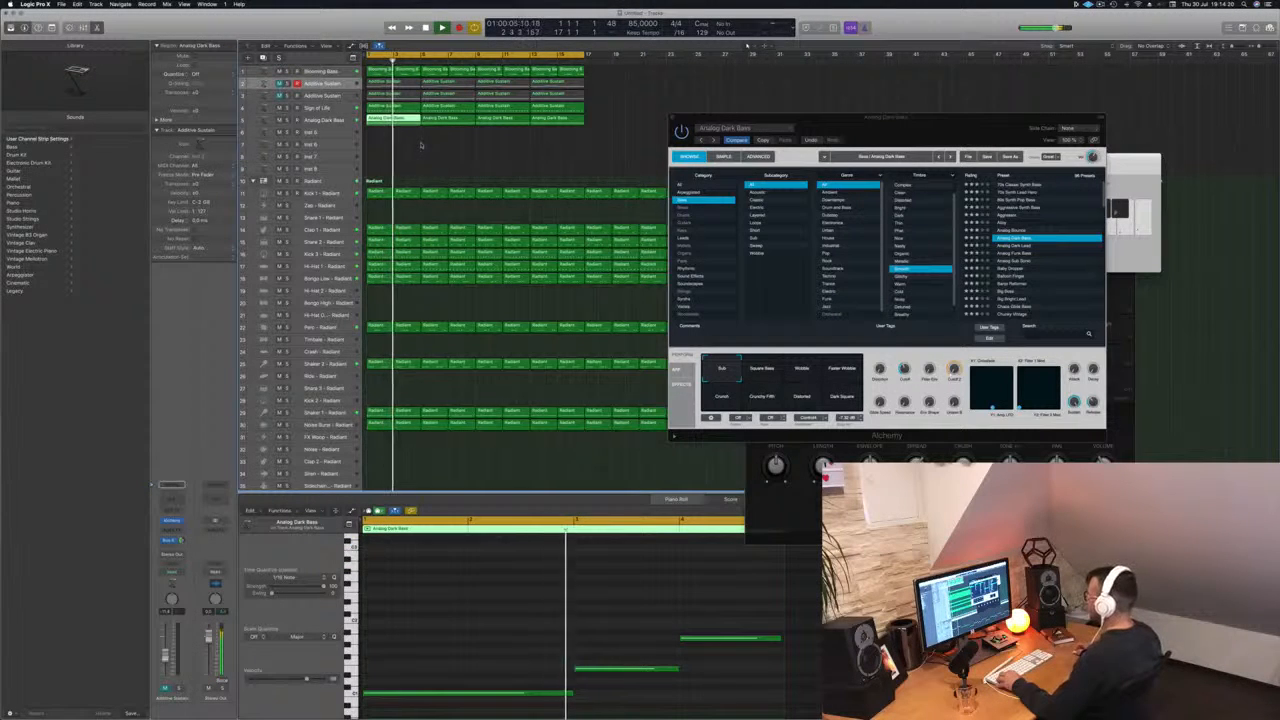
{"action": "left_click", "coordinate": [405, 85]}
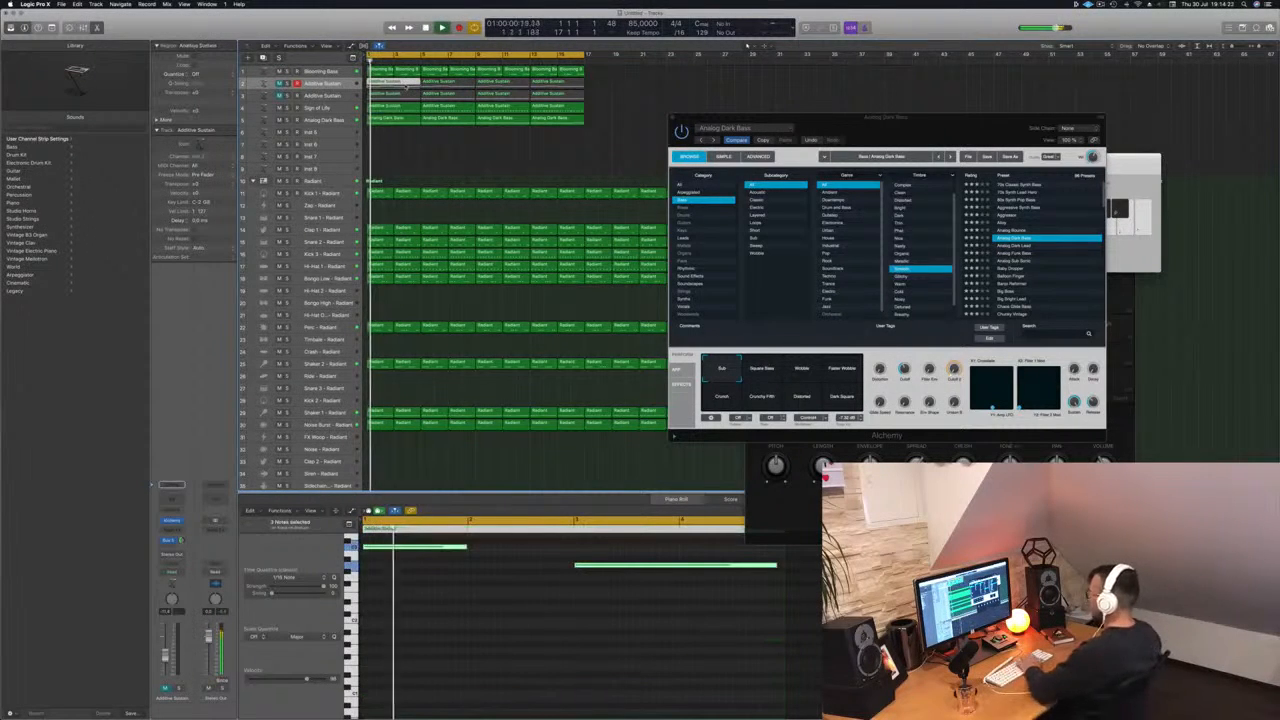
{"action": "scroll", "coordinate": [503, 620], "scroll_direction": "up", "scroll_amount": 5}
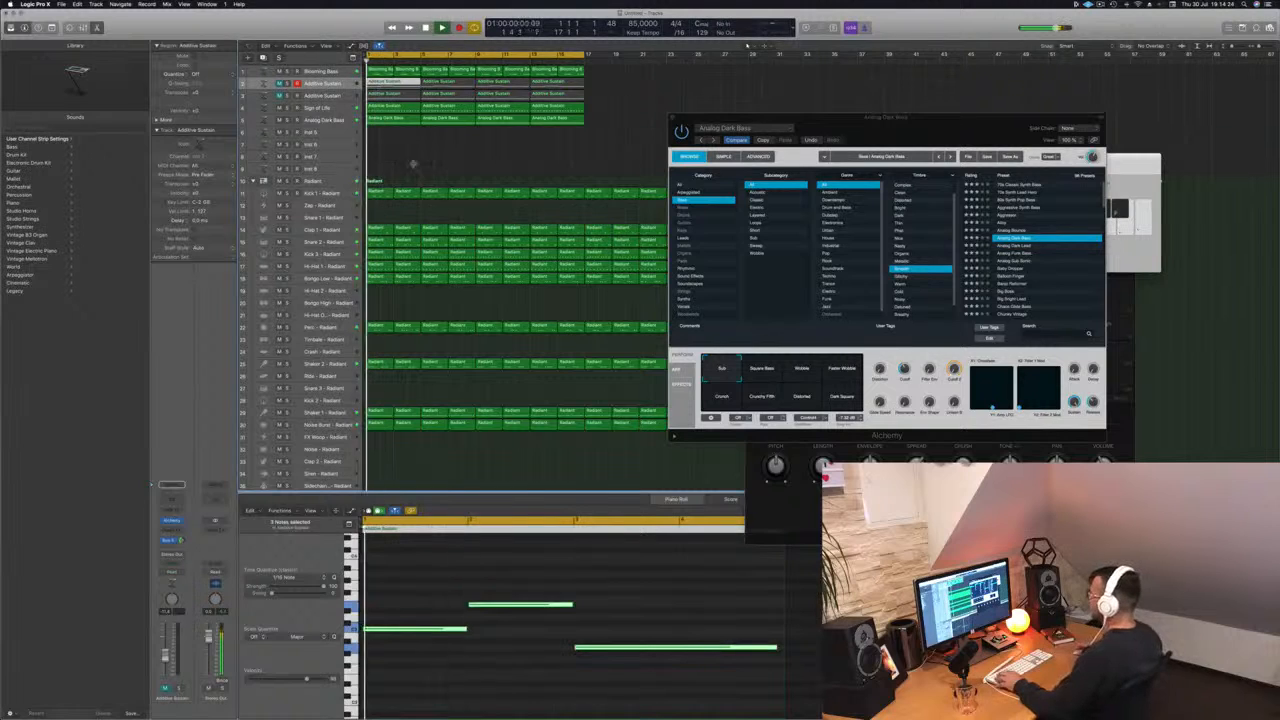
{"action": "scroll", "coordinate": [560, 620], "scroll_direction": "down", "scroll_amount": 3}
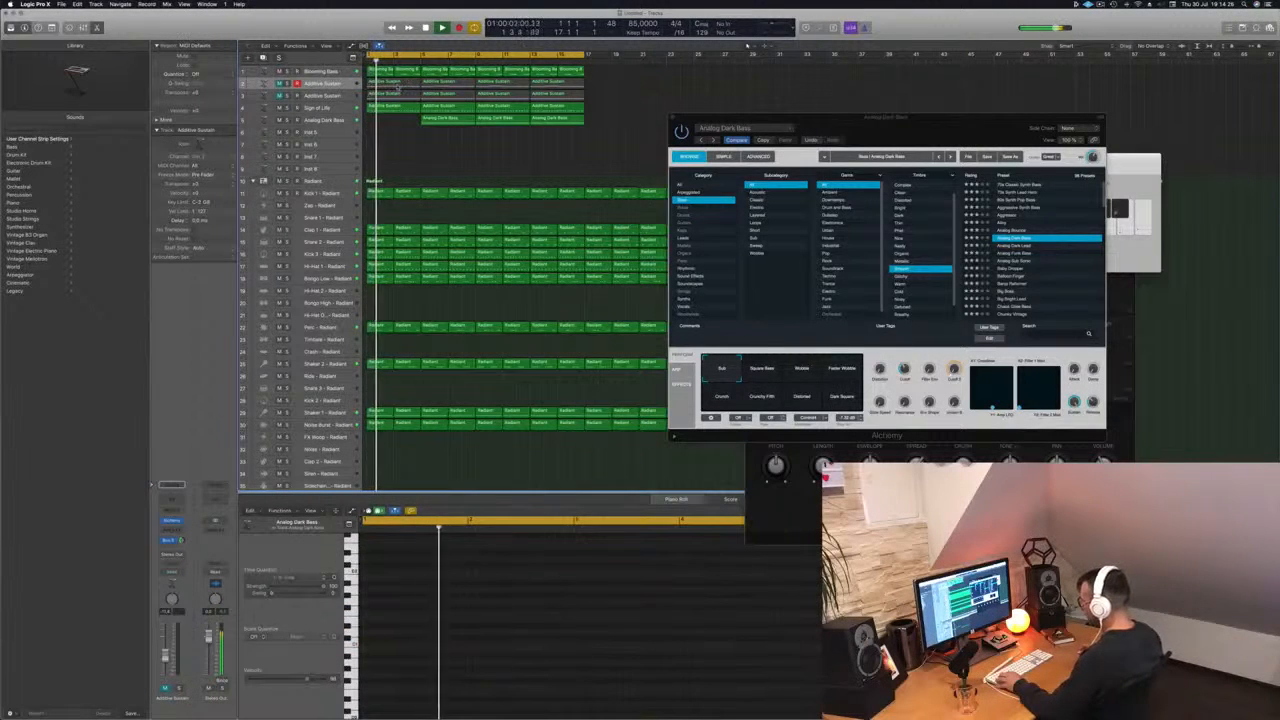
{"action": "left_click_drag", "start_coordinate": [392, 93], "coordinate": [400, 118]}
{"action": "key", "text": "space"}
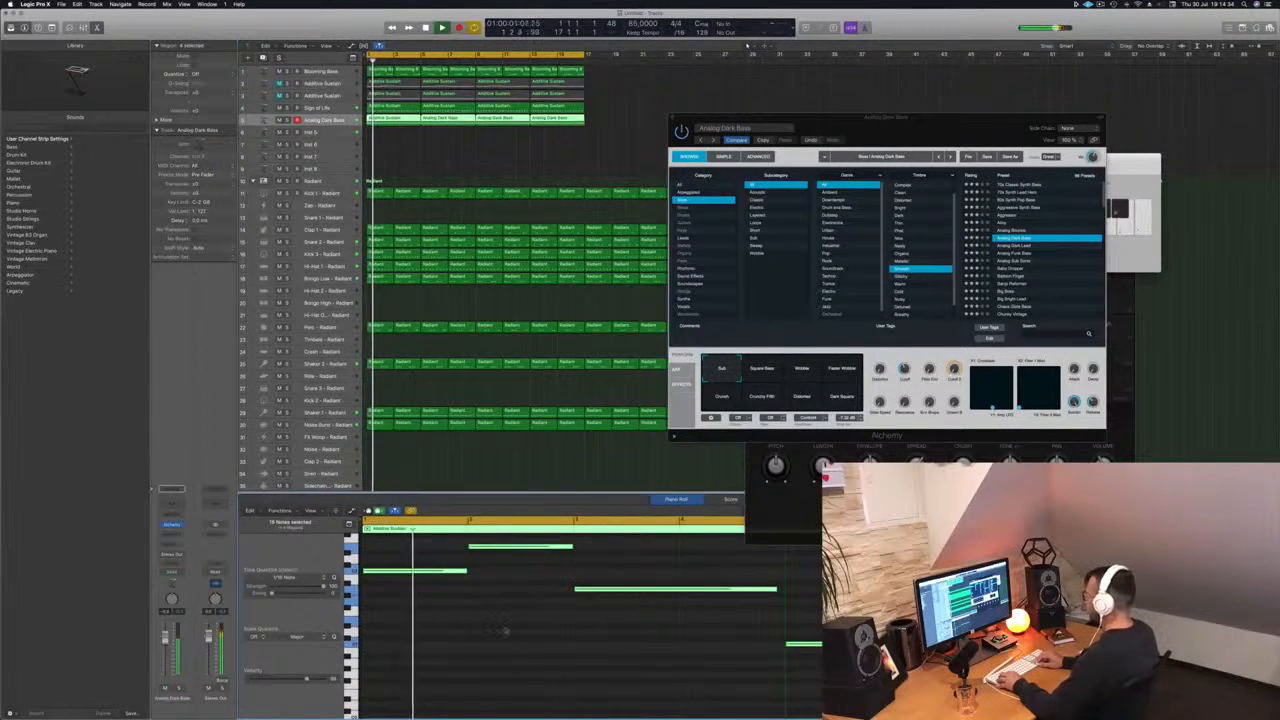
- Delete the three remaining Analog Dark Bass regions, keeping only the copied Additive Sustain region on the bass track
{"action": "scroll", "coordinate": [505, 630], "scroll_direction": "up", "scroll_amount": 3}
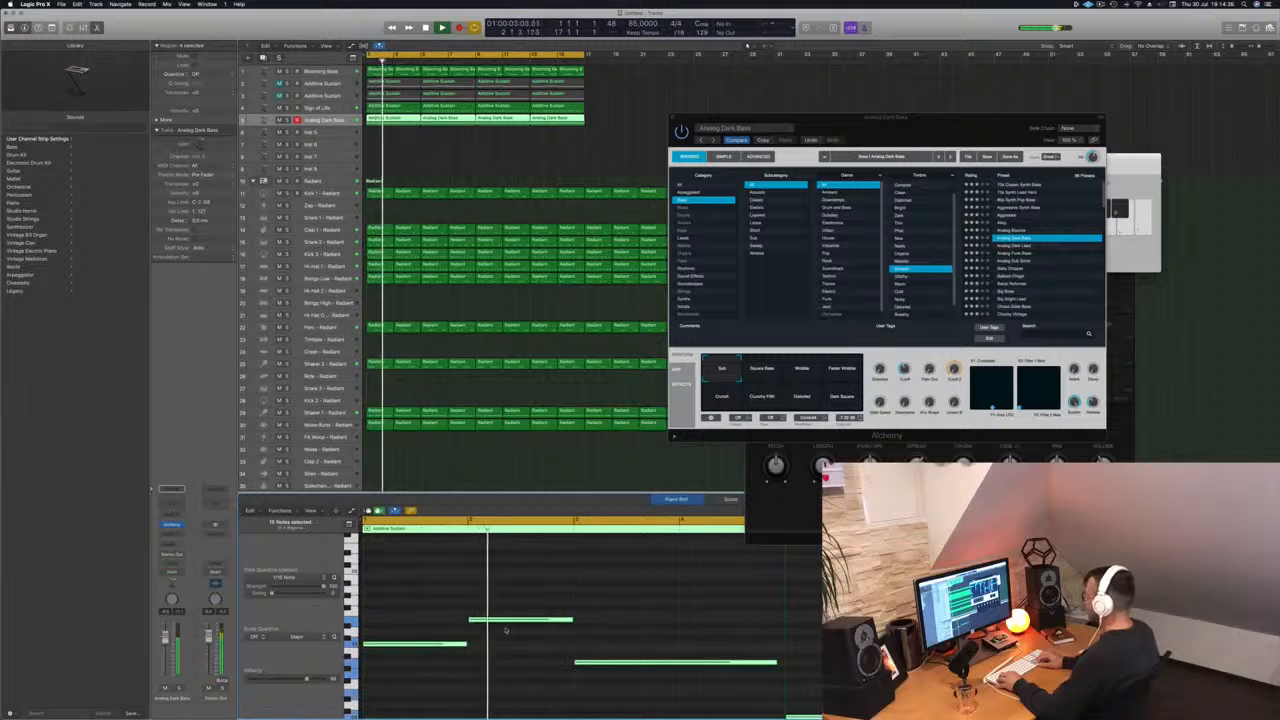
{"action": "key", "text": "super+Up"}
{"action": "key", "text": "super+Up"}
{"action": "key", "text": "super+Left"}
{"action": "key", "text": "super+Left"}
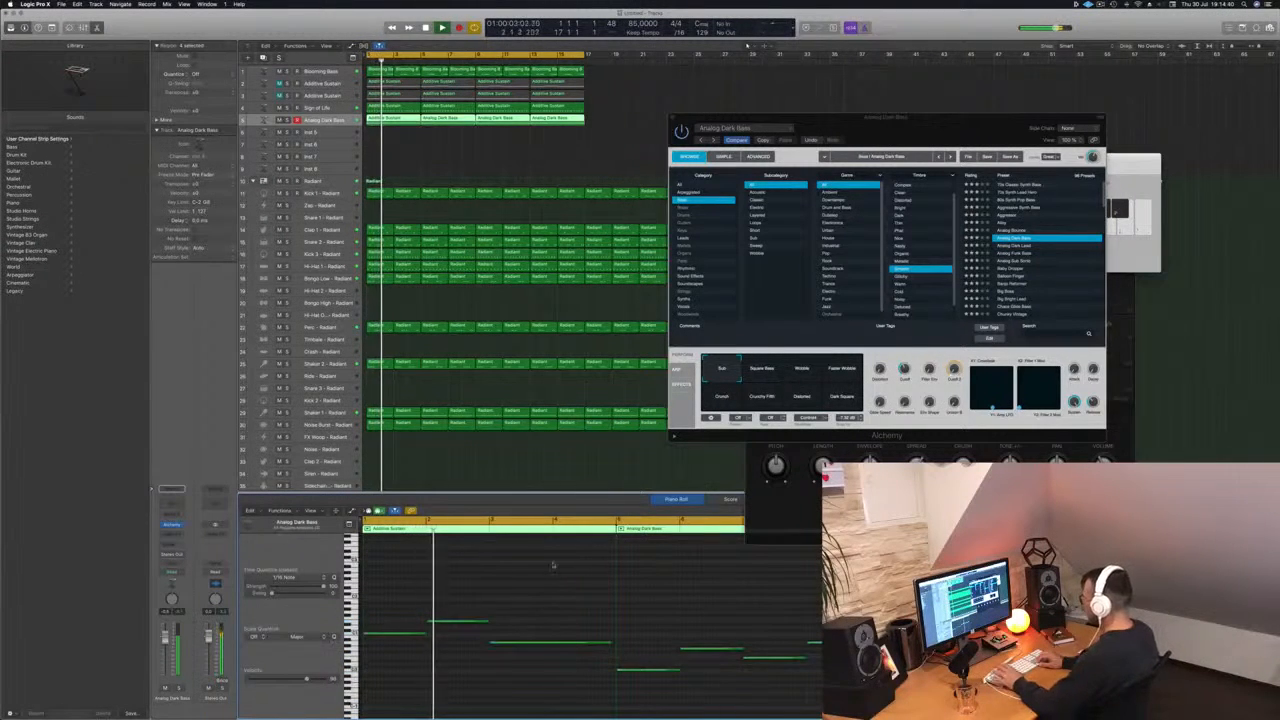
{"action": "left_click", "coordinate": [450, 141]}
{"action": "left_click_drag", "start_coordinate": [615, 138], "coordinate": [442, 122]}
{"action": "key", "text": "Delete"}
{"action": "left_click", "coordinate": [405, 119]}
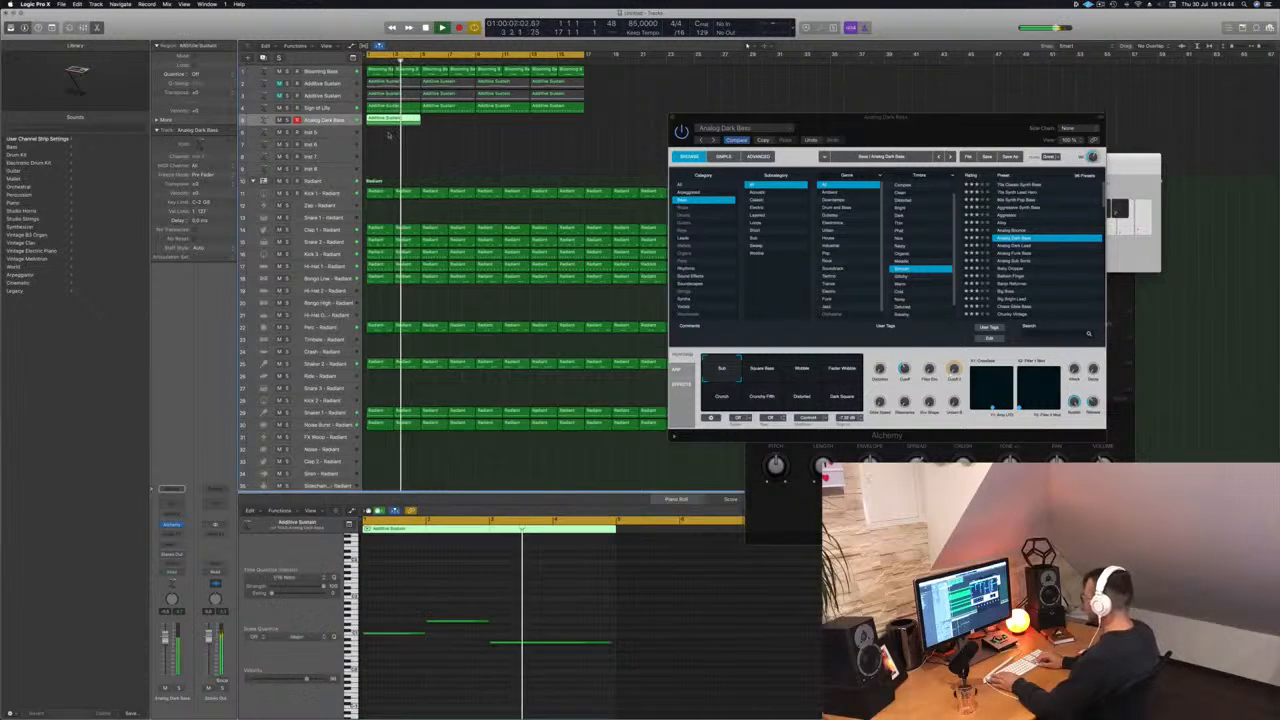
- Raise the long third note of the copied region by about an octave, above the second note
{"action": "left_click", "coordinate": [533, 643]}
{"action": "key", "text": "alt+Up"}
{"action": "key", "text": "alt+Up"}
{"action": "key", "text": "alt+Up"}
{"action": "key", "text": "alt+Up"}
{"action": "key", "text": "alt+Up"}
{"action": "key", "text": "alt+Up"}
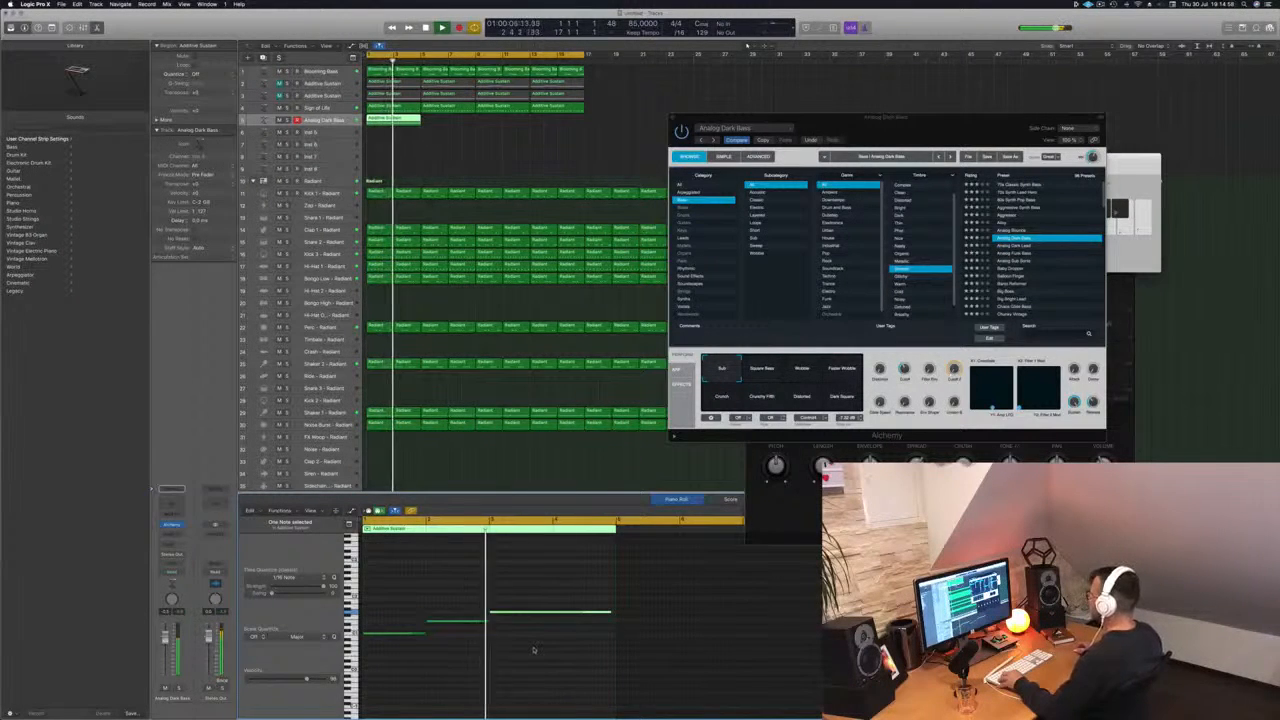
{"action": "key", "text": "alt+Up"}
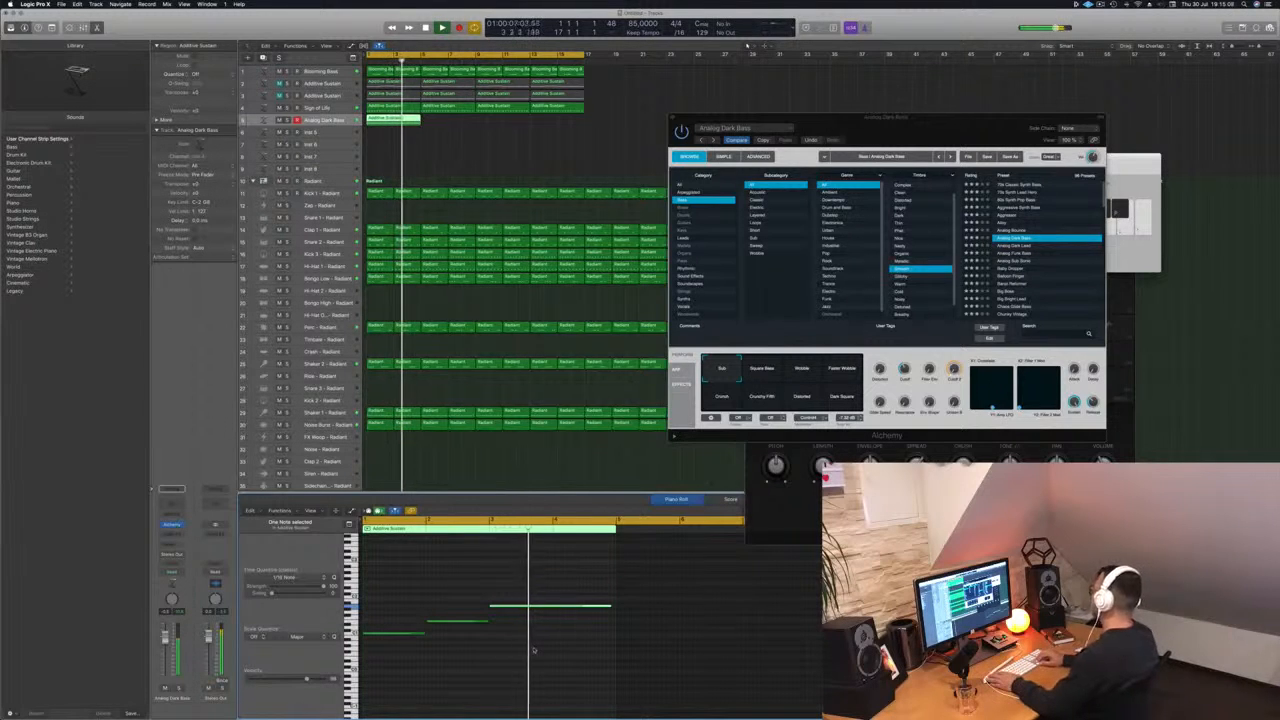
- Restart playback and unmute both Additive Sustain tracks
{"action": "left_click_drag", "start_coordinate": [948, 125], "coordinate": [945, 98]}
{"action": "key", "text": "Return"}
{"action": "left_click", "coordinate": [280, 84]}
{"action": "left_click", "coordinate": [280, 96]}
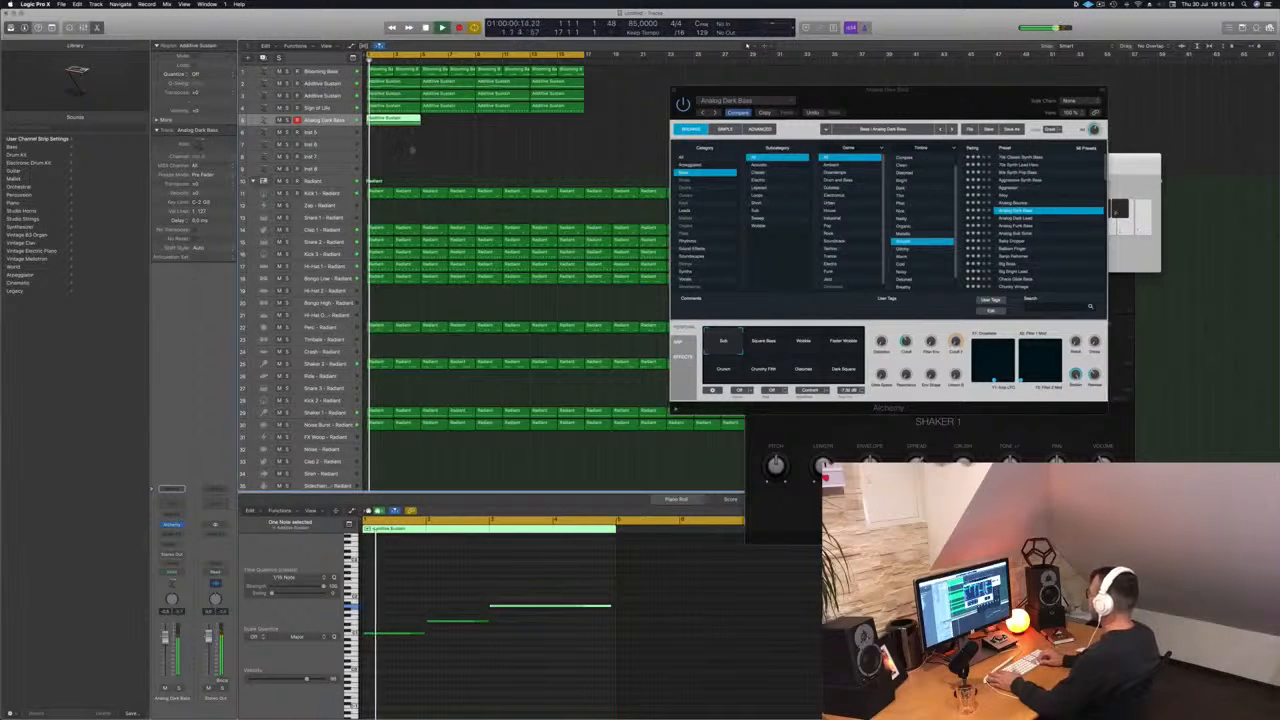
- Repeat the edited Additive Sustain region on the Analog Dark Bass track to fill the 16-bar loop
{"action": "left_click_drag", "start_coordinate": [435, 125], "coordinate": [499, 123]}
{"action": "left_click_drag", "start_coordinate": [952, 93], "coordinate": [722, 180]}
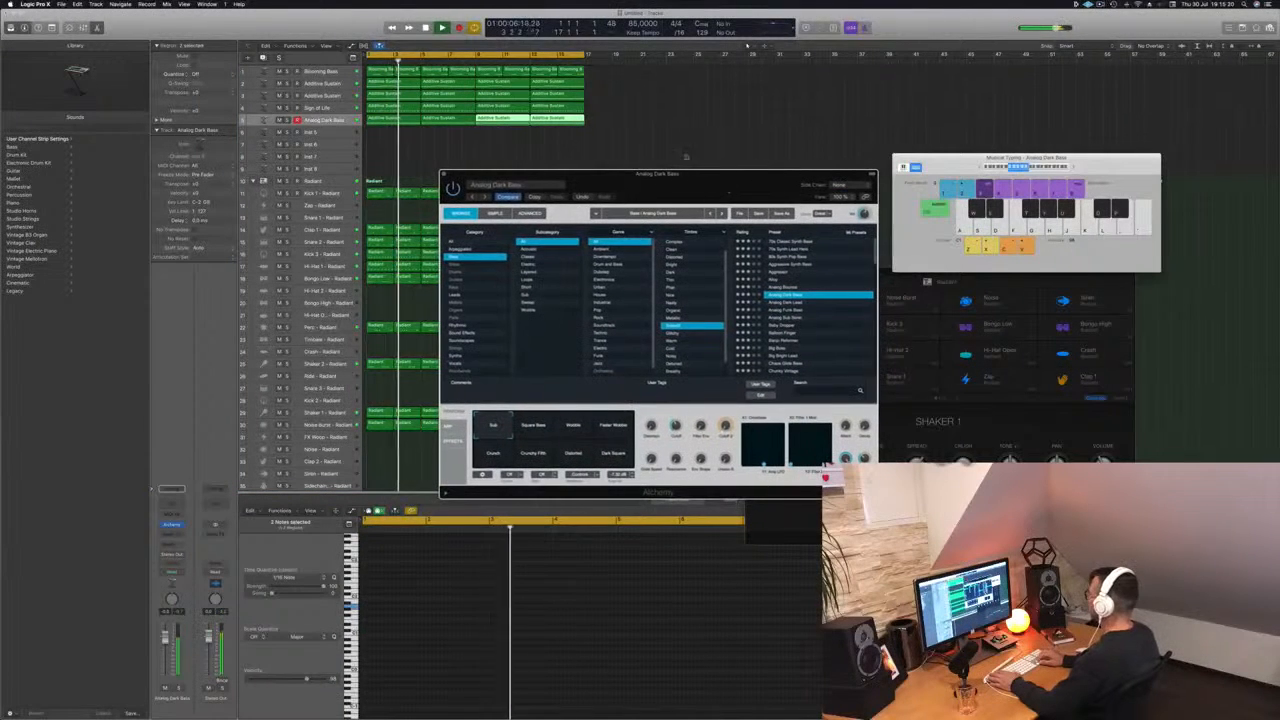
{"action": "key", "text": "space"}
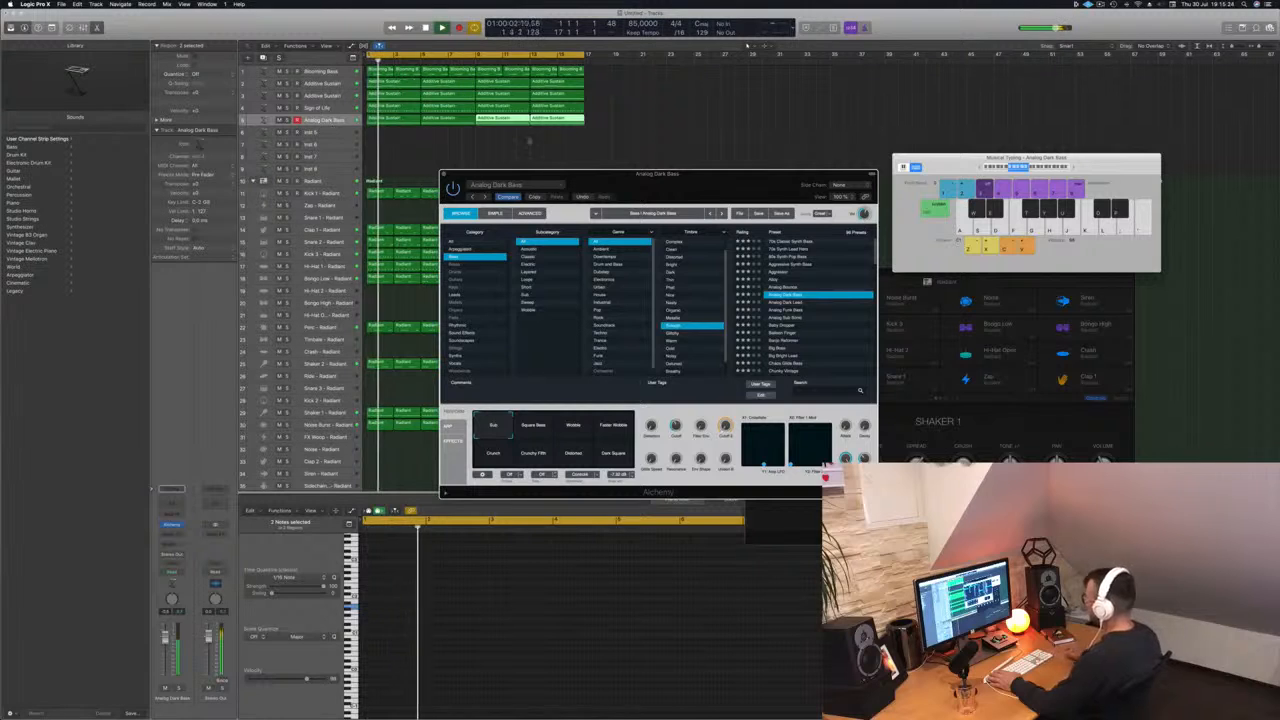
- Audition Alchemy bass presets from Analog Dark Lead through Baby Dropper and load Balloon Finger for the bass track
{"action": "left_click_drag", "start_coordinate": [722, 181], "coordinate": [859, 131]}
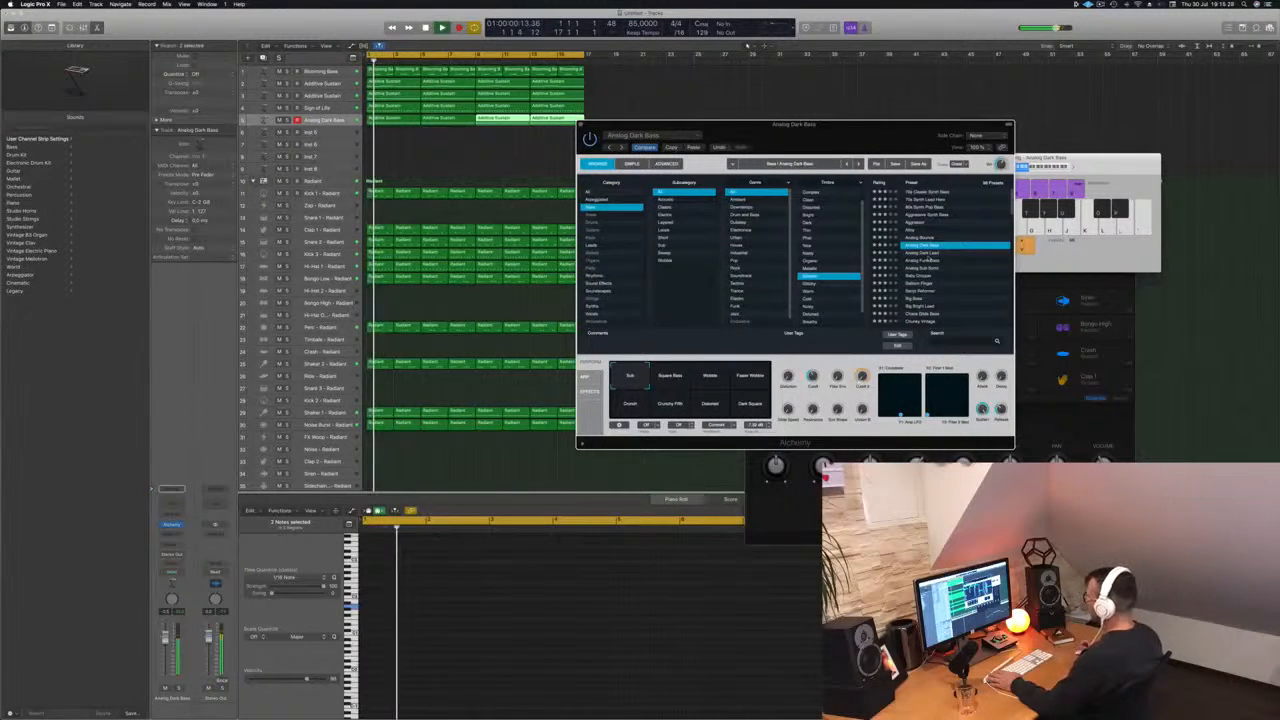
{"action": "left_click", "coordinate": [931, 254]}
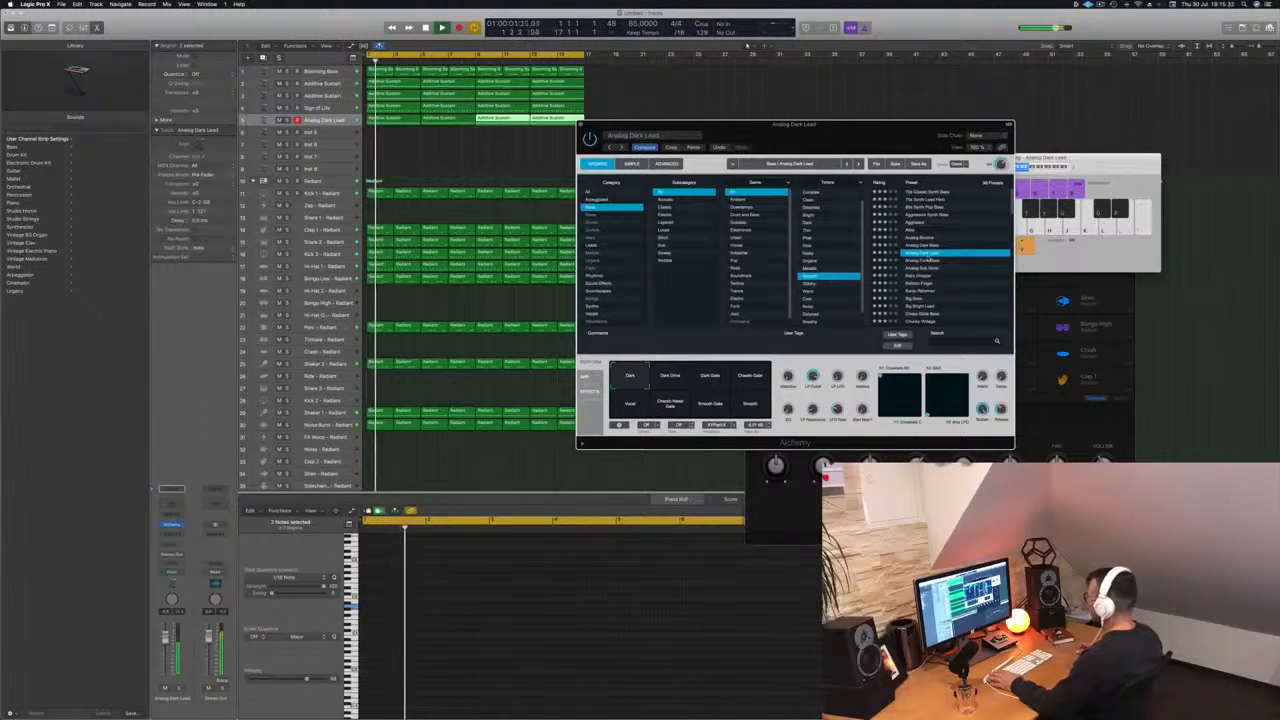
{"action": "left_click", "coordinate": [930, 259]}
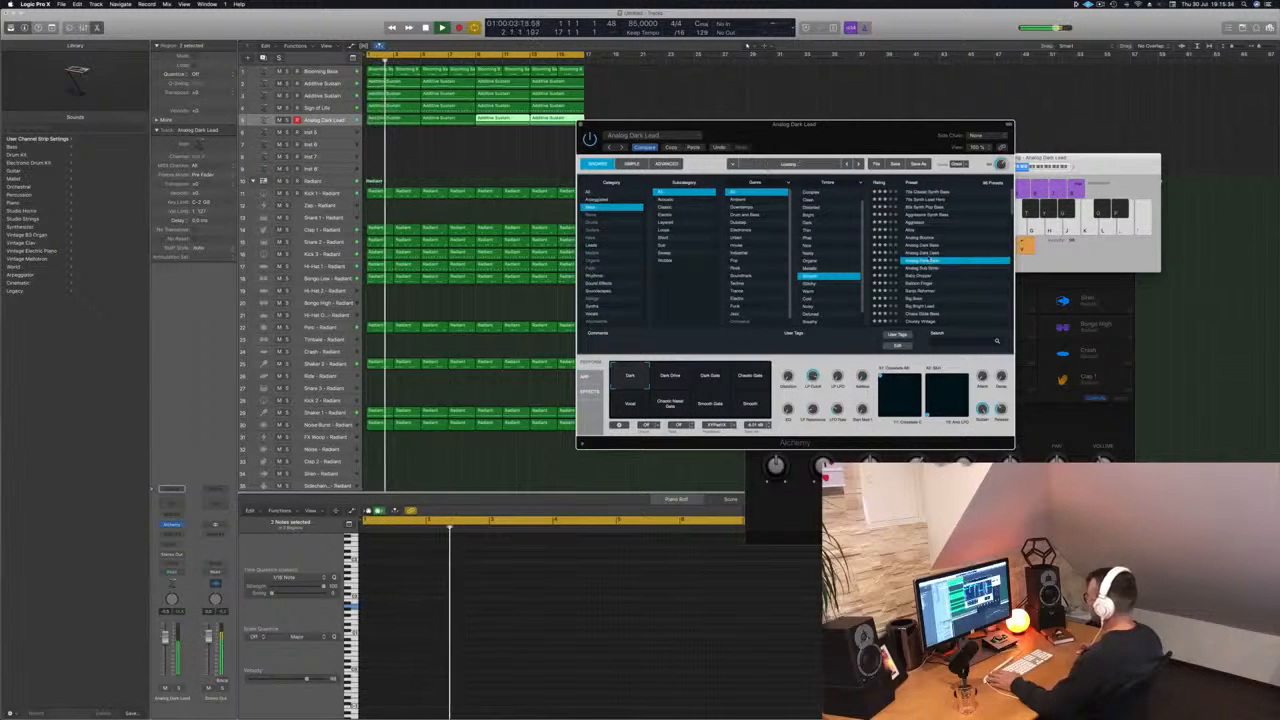
{"action": "left_click", "coordinate": [931, 260]}
{"action": "left_click", "coordinate": [930, 259]}
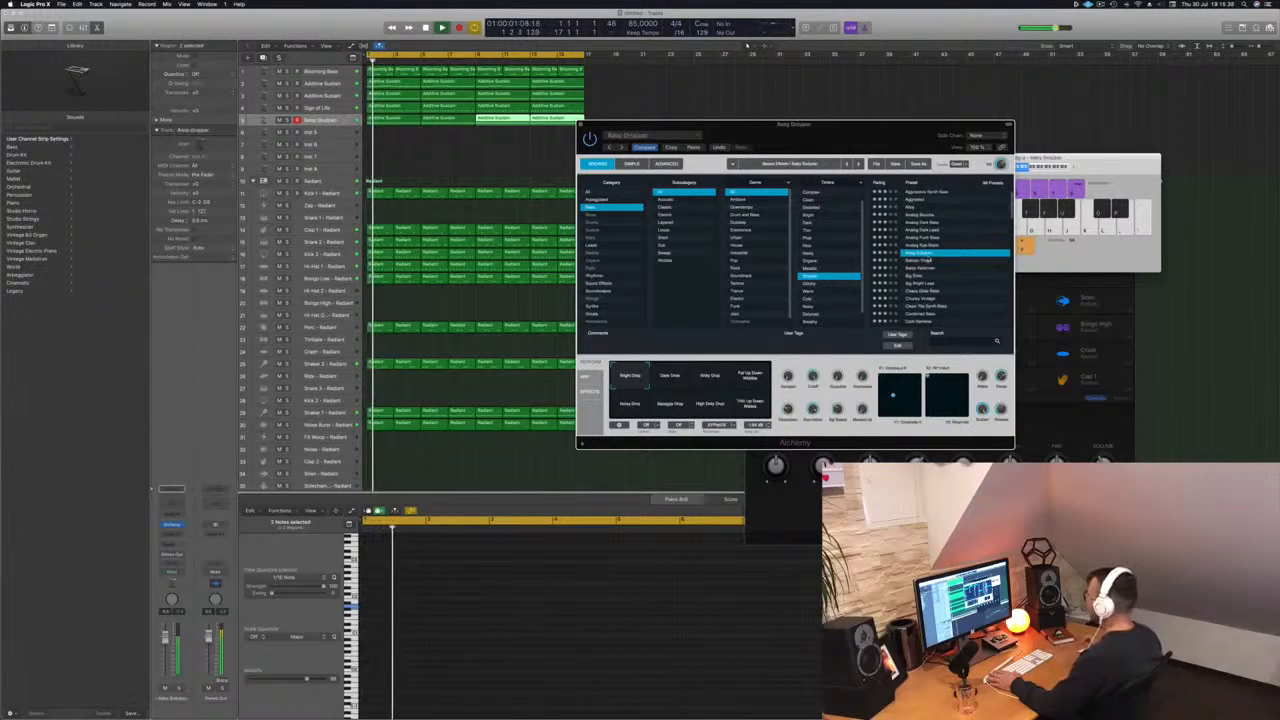
{"action": "left_click", "coordinate": [929, 260]}
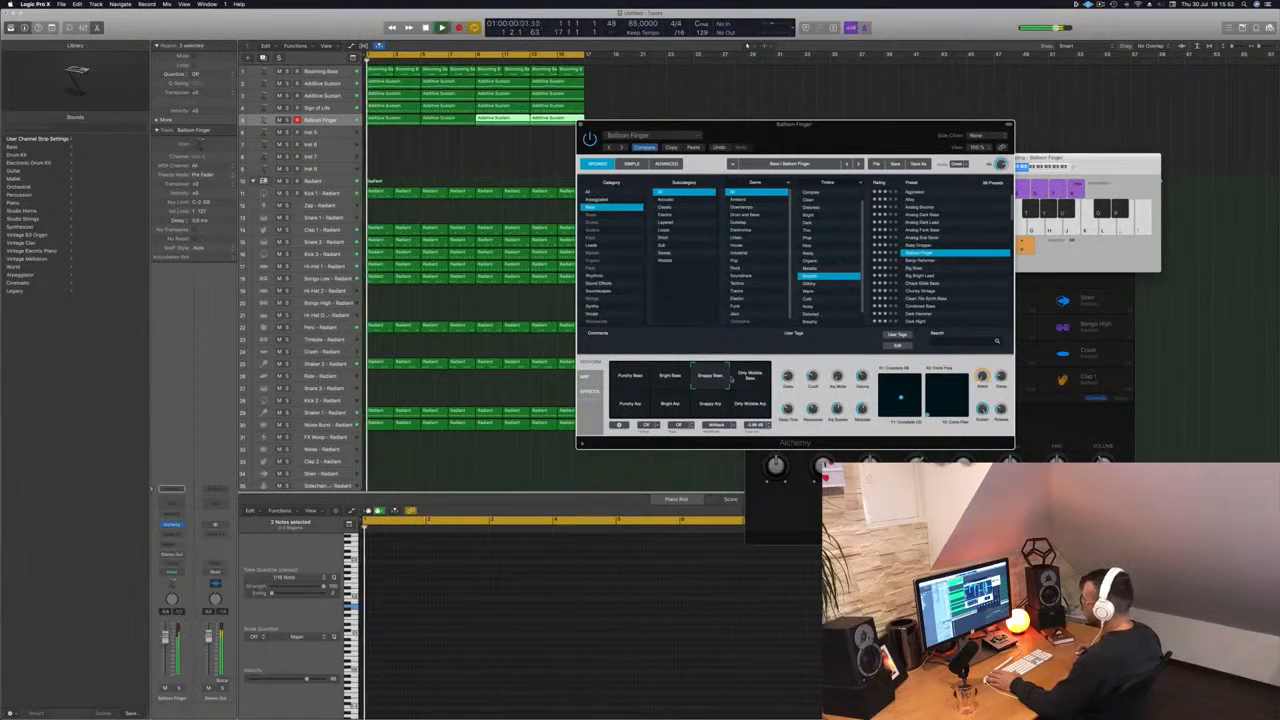
- Compare the Balloon Finger variations, including Dirty Wobble Bass and the arpeggiated ones, and choose Snappy Arp
{"action": "left_click", "coordinate": [748, 377]}
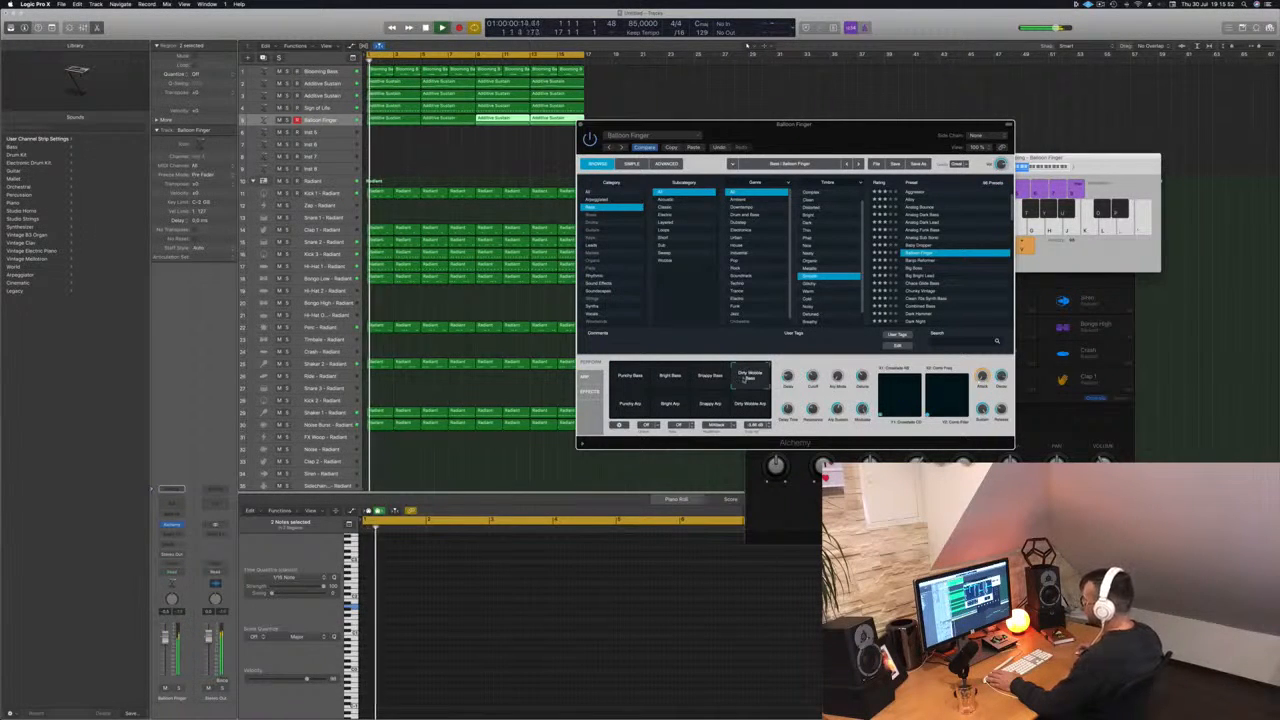
{"action": "left_click", "coordinate": [627, 404]}
{"action": "left_click", "coordinate": [667, 405]}
{"action": "left_click", "coordinate": [710, 404]}
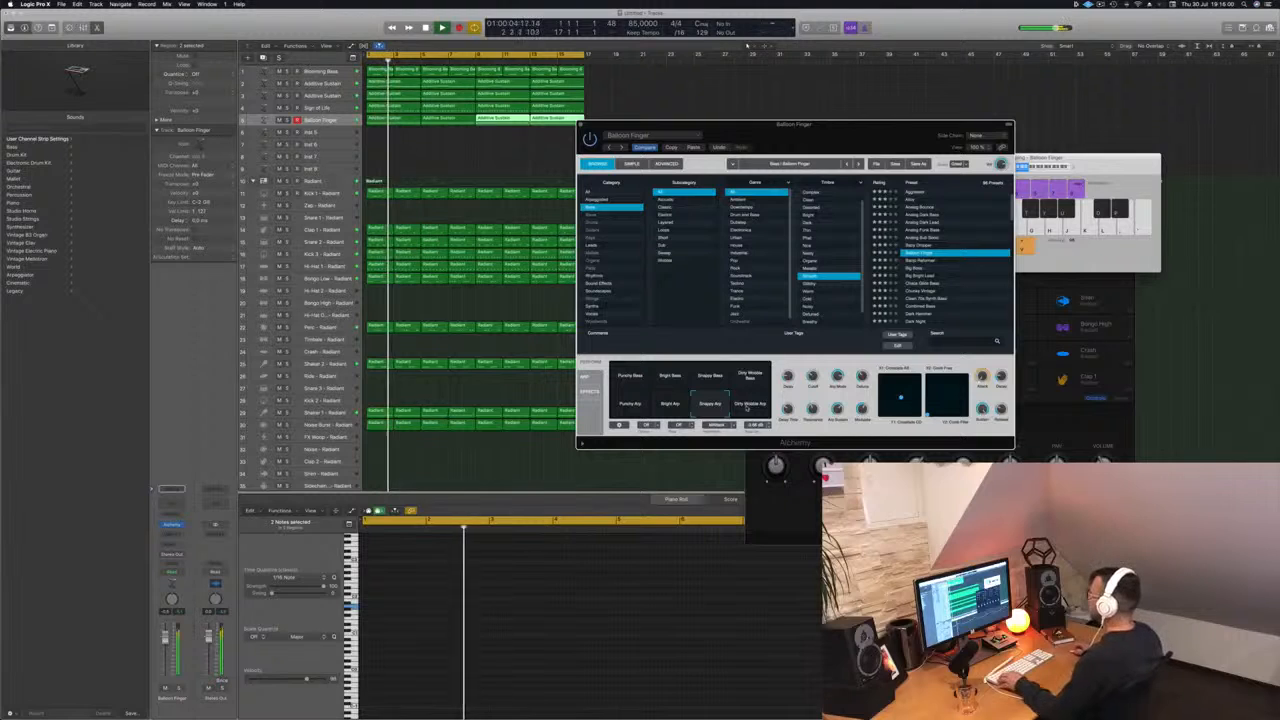
{"action": "left_click", "coordinate": [747, 407]}
{"action": "left_click", "coordinate": [712, 404]}
- Replay the loop from the start and lower the Balloon Finger track's volume
{"action": "key", "text": "Return"}
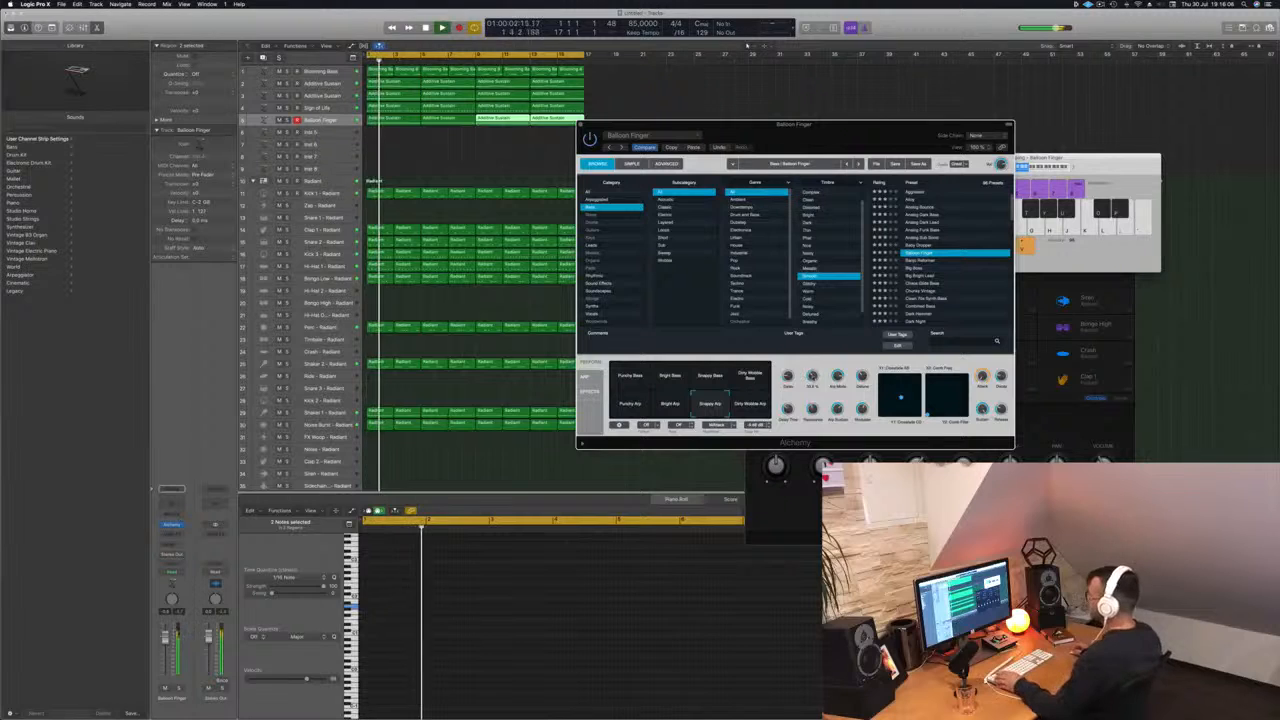
{"action": "key", "text": "Return"}
{"action": "left_click_drag", "start_coordinate": [166, 637], "coordinate": [165, 651]}
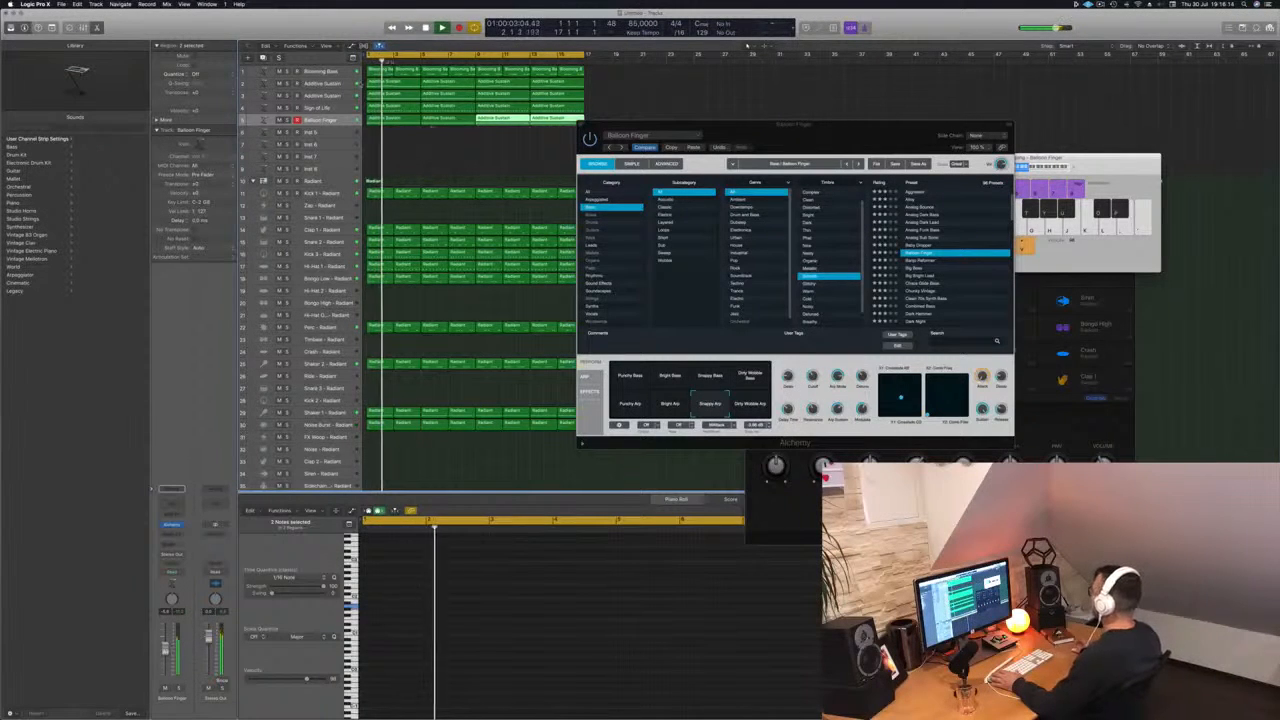
- Listen to the Sign of Life track in solo and return to the full mix
{"action": "key", "text": "Up"}
{"action": "left_click", "coordinate": [287, 108]}
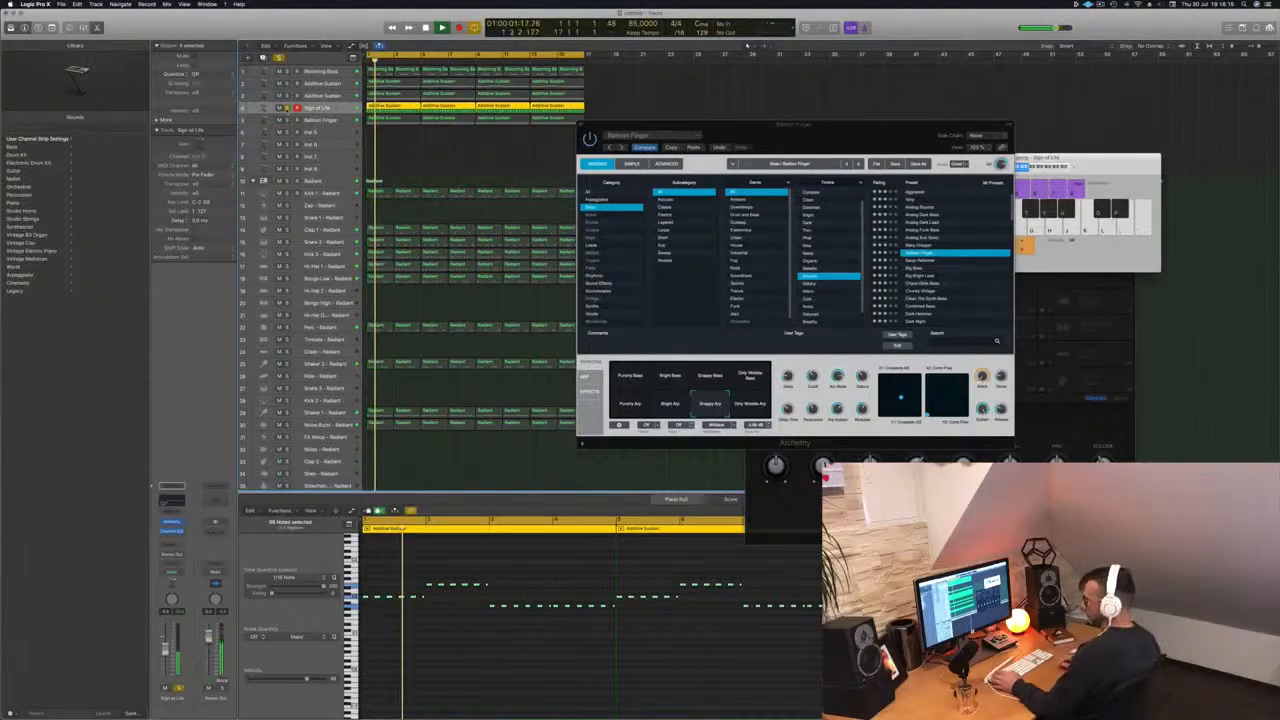
{"action": "left_click", "coordinate": [287, 108]}
{"action": "key", "text": "space"}
{"action": "key", "text": "space"}
- Put away the Alchemy window and duplicate the regions of all five melodic tracks after bar 17, up to the end of the drum regions
{"action": "left_click_drag", "start_coordinate": [645, 125], "coordinate": [732, 265]}
{"action": "left_click", "coordinate": [668, 266]}
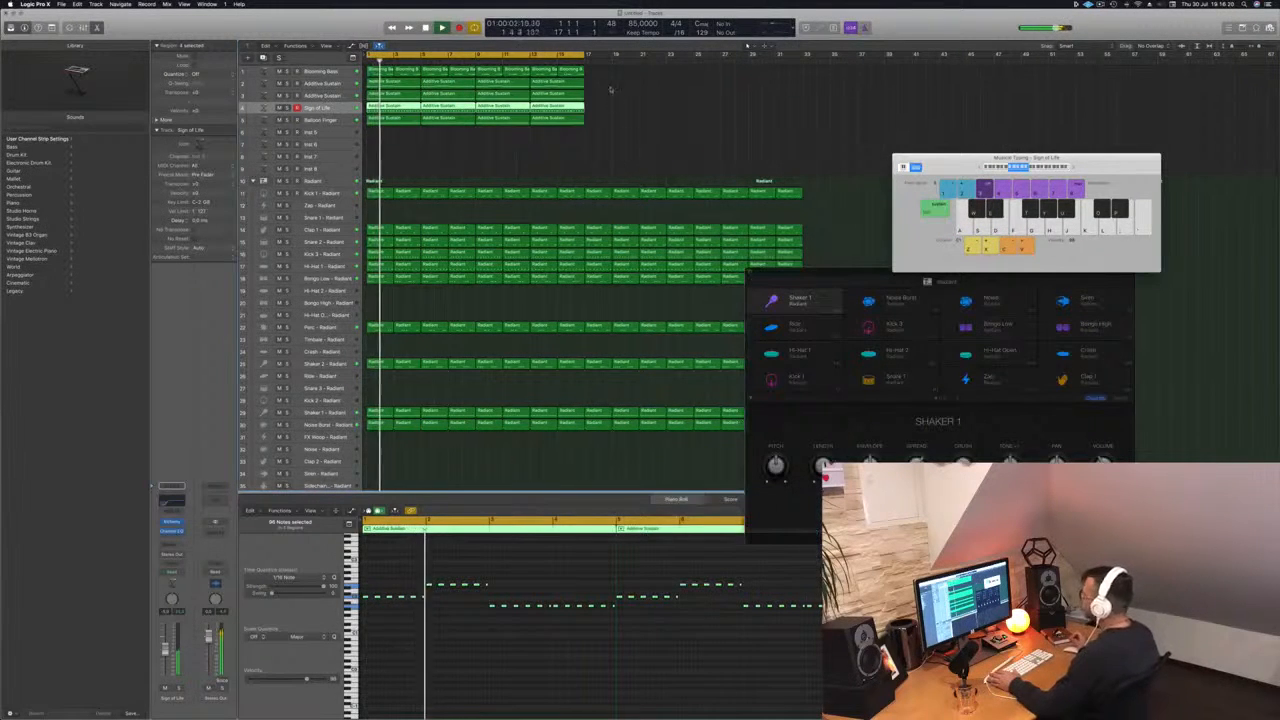
{"action": "left_click_drag", "start_coordinate": [607, 70], "coordinate": [370, 127]}
{"action": "left_click_drag", "start_coordinate": [380, 71], "coordinate": [600, 78]}
{"action": "key", "text": "super+Left"}
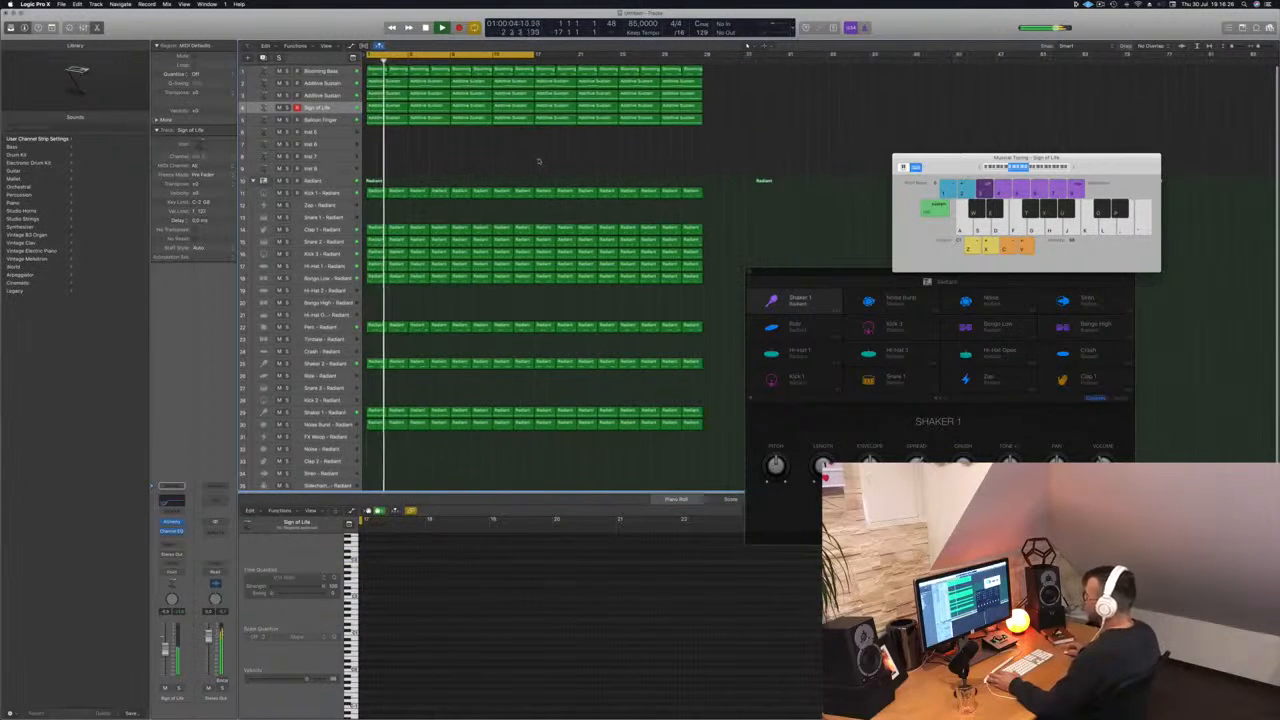
- Rename all regions in the arrangement after their tracks
{"action": "key", "text": "super+a"}
{"action": "right_click", "coordinate": [521, 87]}
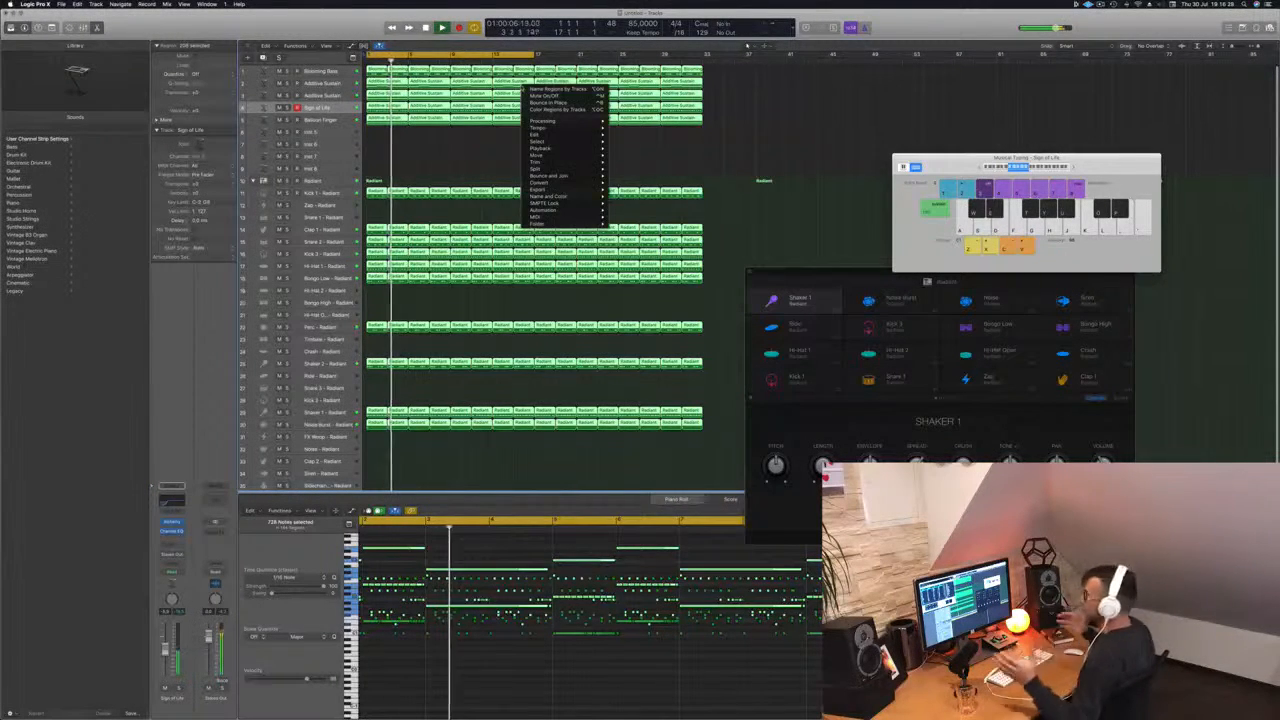
{"action": "left_click", "coordinate": [548, 95]}
{"action": "left_click", "coordinate": [444, 146]}
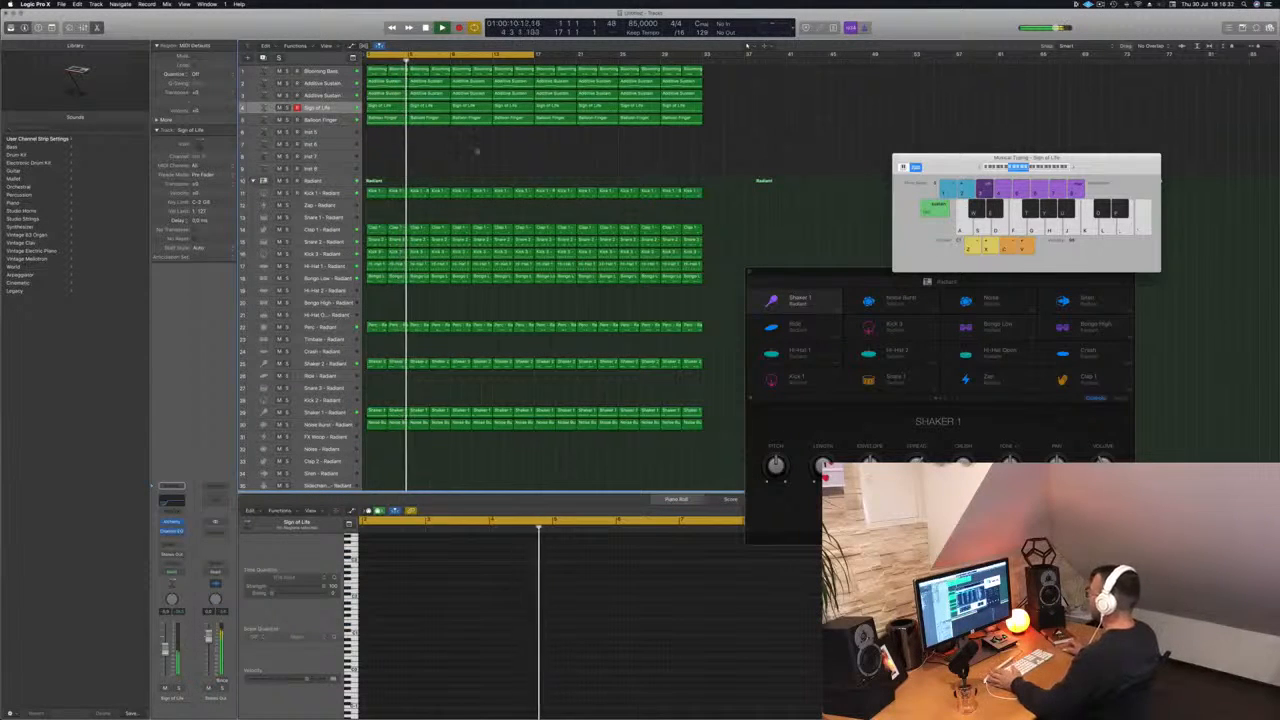
{"action": "left_click", "coordinate": [1100, 4]}
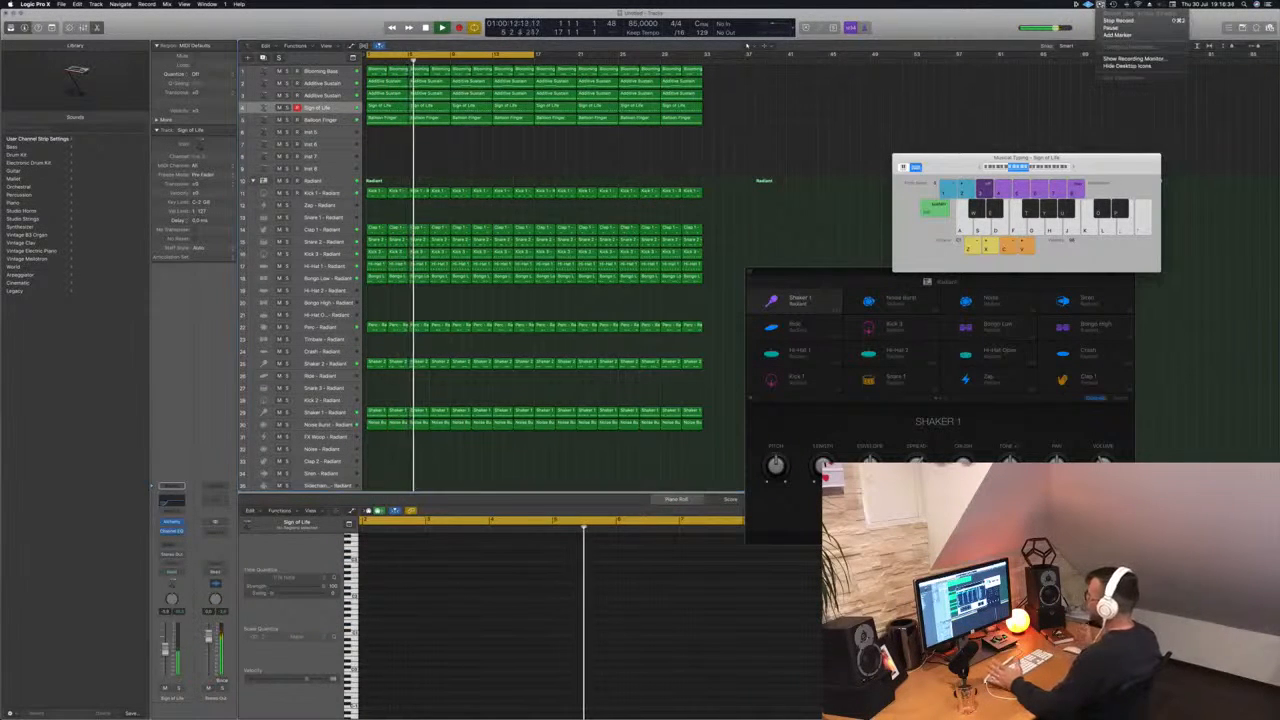
{"action": "left_click", "coordinate": [1100, 4]}
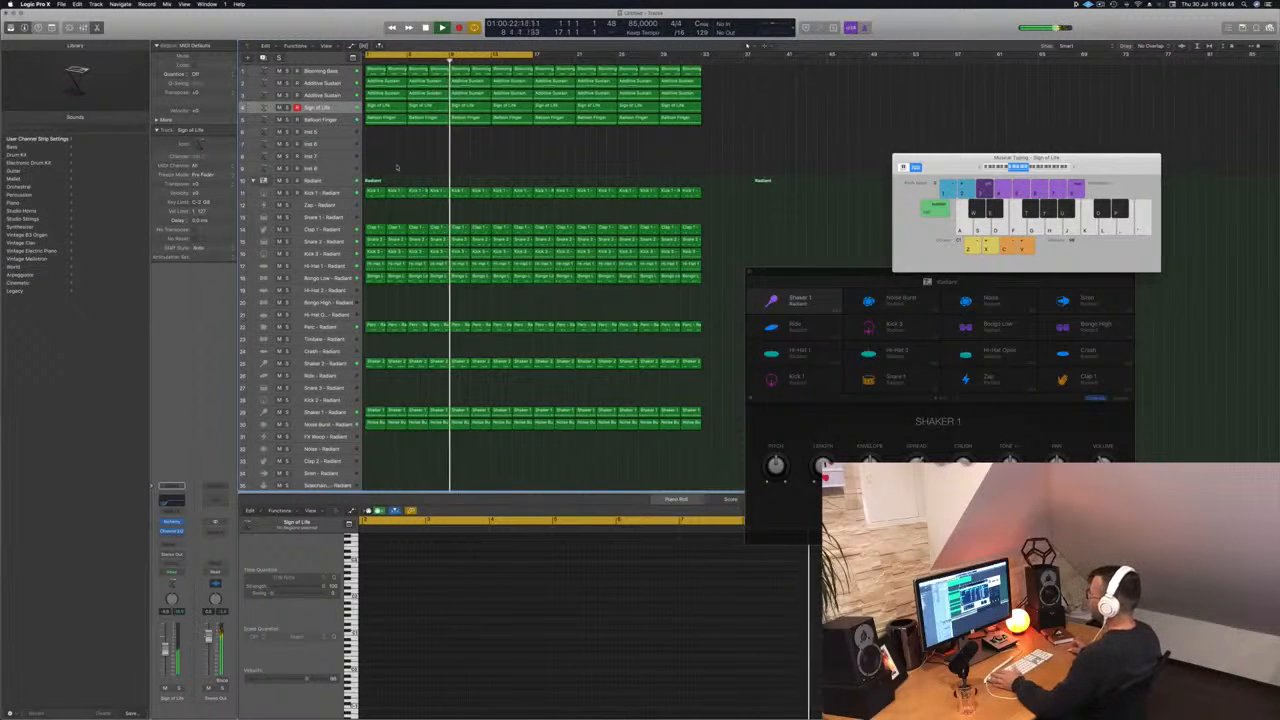
- Open Alchemy on the empty Inst 5 track and filter its presets to the Leads category
{"action": "left_click", "coordinate": [342, 134]}
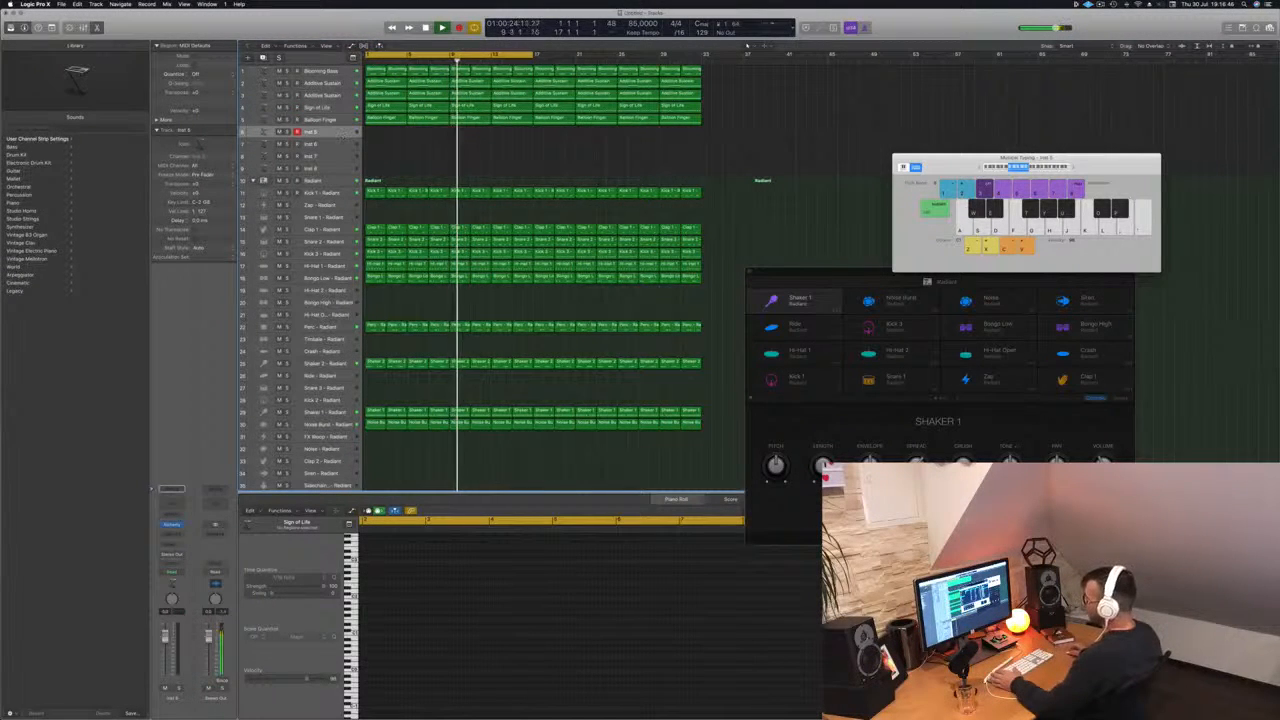
{"action": "left_click", "coordinate": [172, 524]}
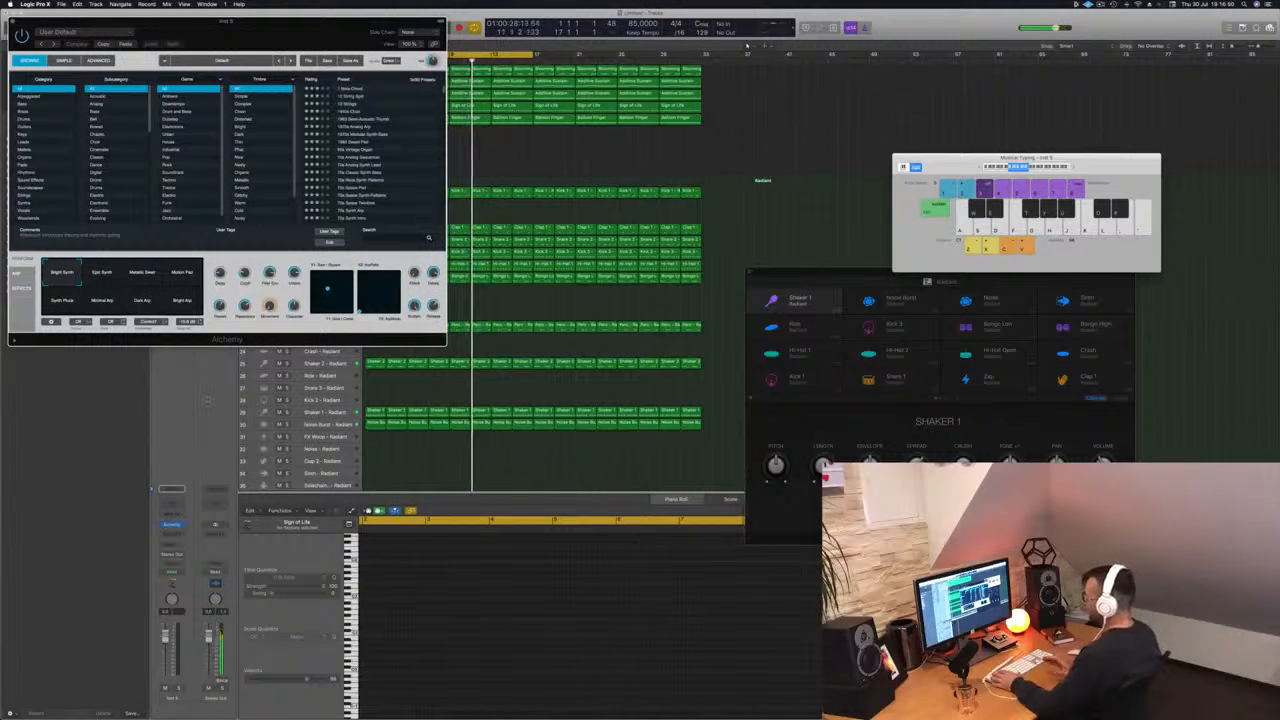
{"action": "left_click_drag", "start_coordinate": [293, 42], "coordinate": [752, 191]}
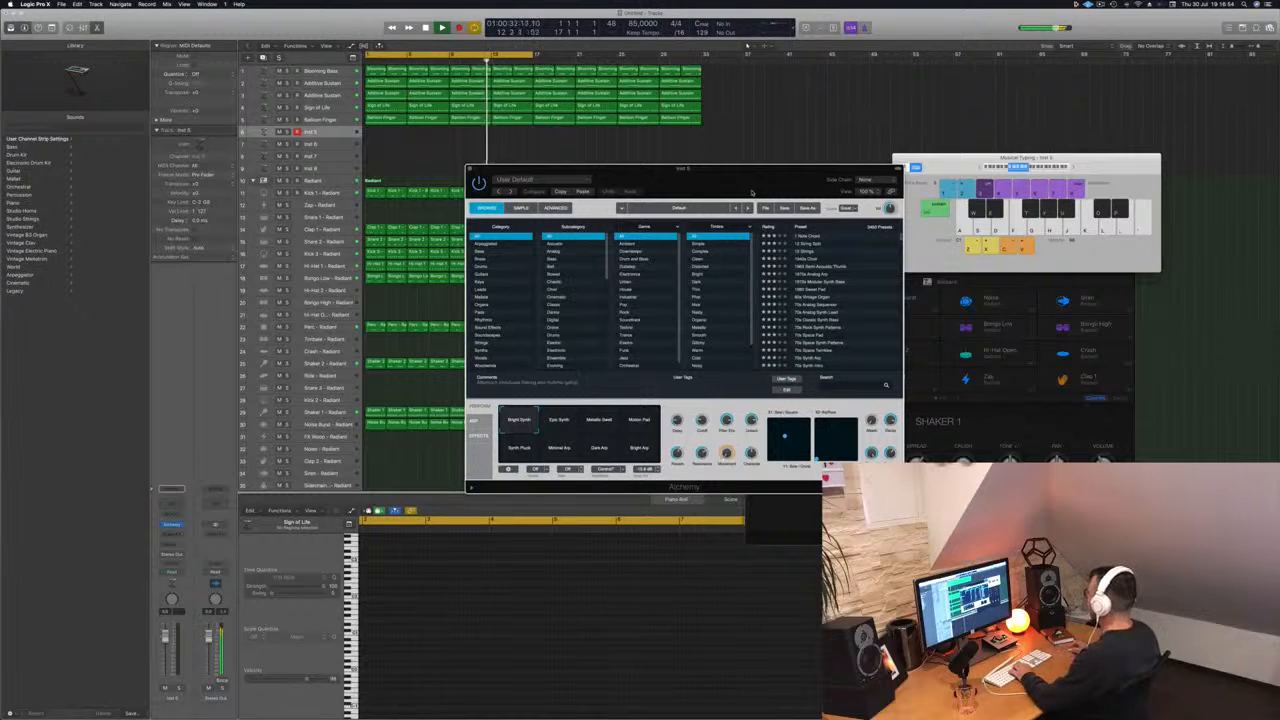
{"action": "left_click", "coordinate": [481, 290]}
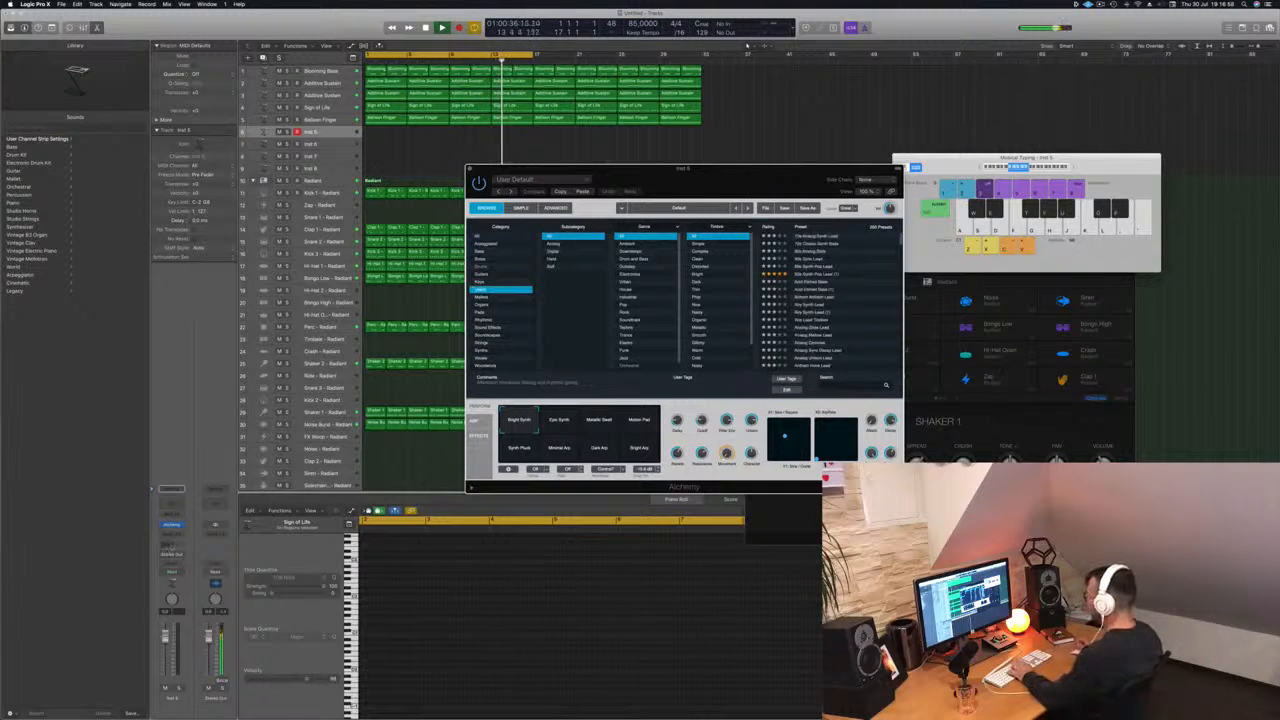
- Add a send to Bus 5 on the Inst 5 channel and move the Alchemy window aside
{"action": "left_click", "coordinate": [172, 548]}
{"action": "mouse_move", "coordinate": [177, 558]}
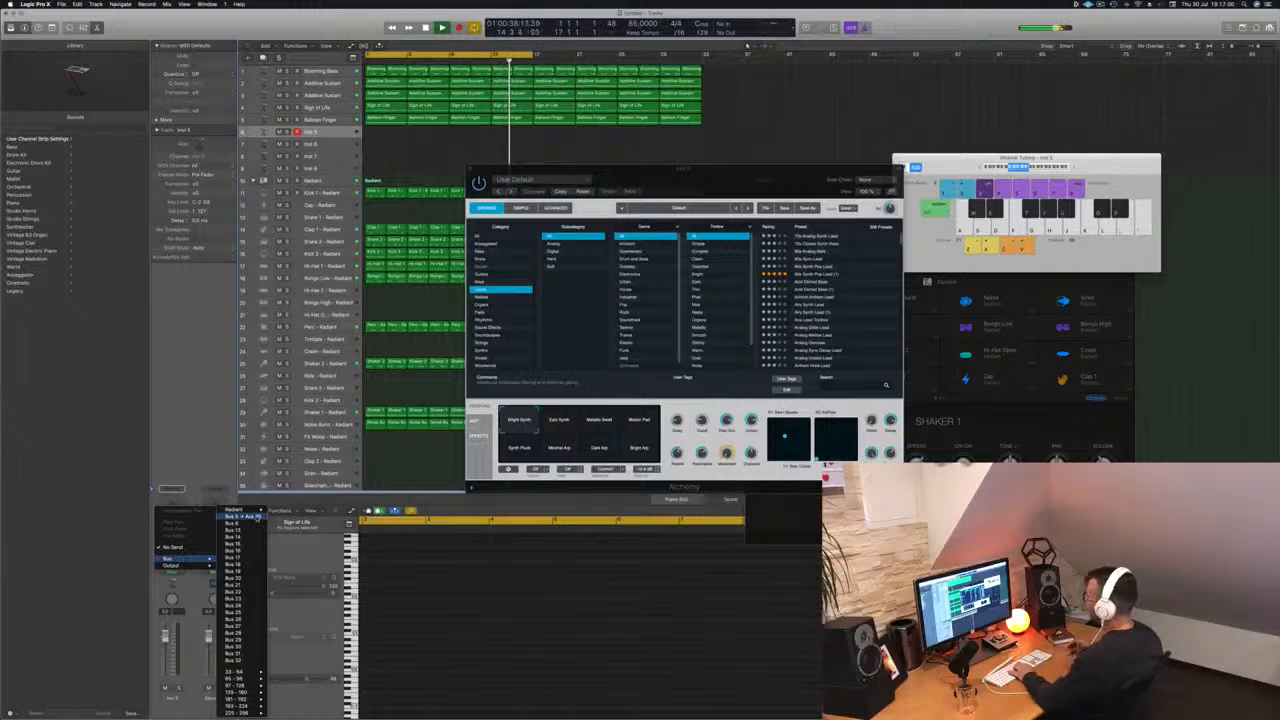
{"action": "left_click", "coordinate": [249, 521]}
{"action": "left_click_drag", "start_coordinate": [720, 179], "coordinate": [769, 170]}
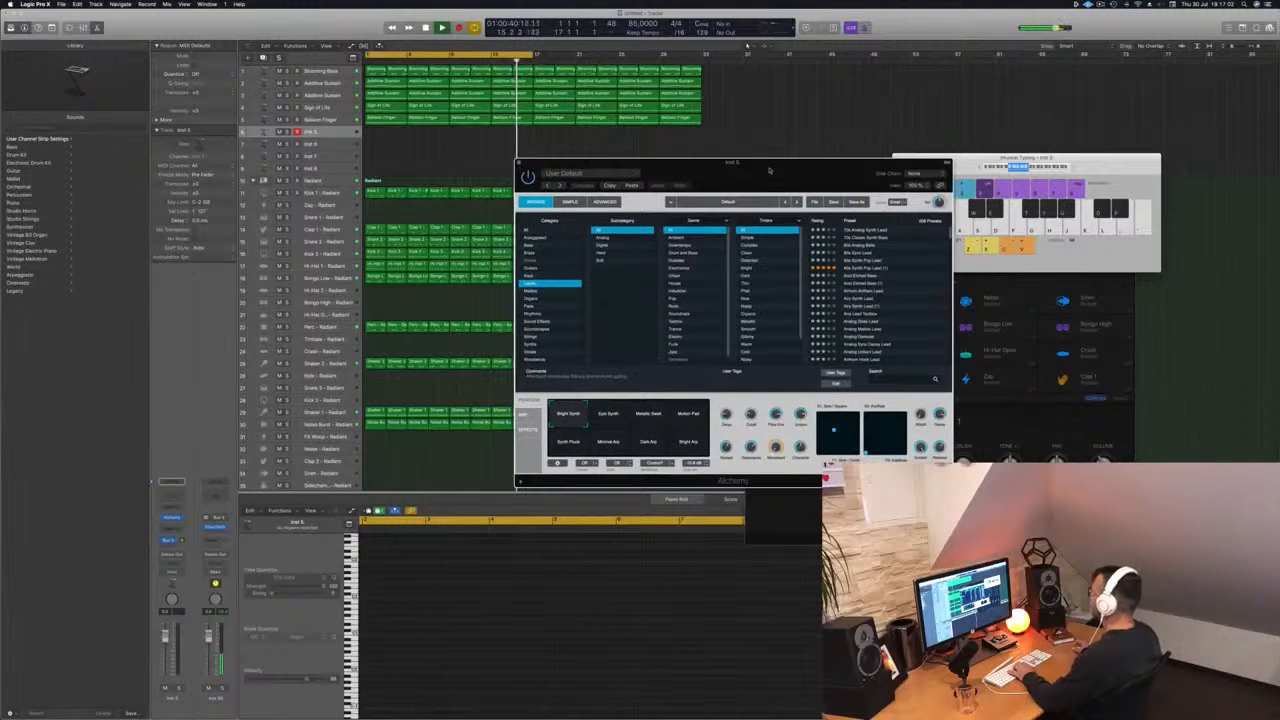
- Load the 80s Synth Pop Lead preset and raise the Musical Typing octave
{"action": "left_click", "coordinate": [872, 263]}
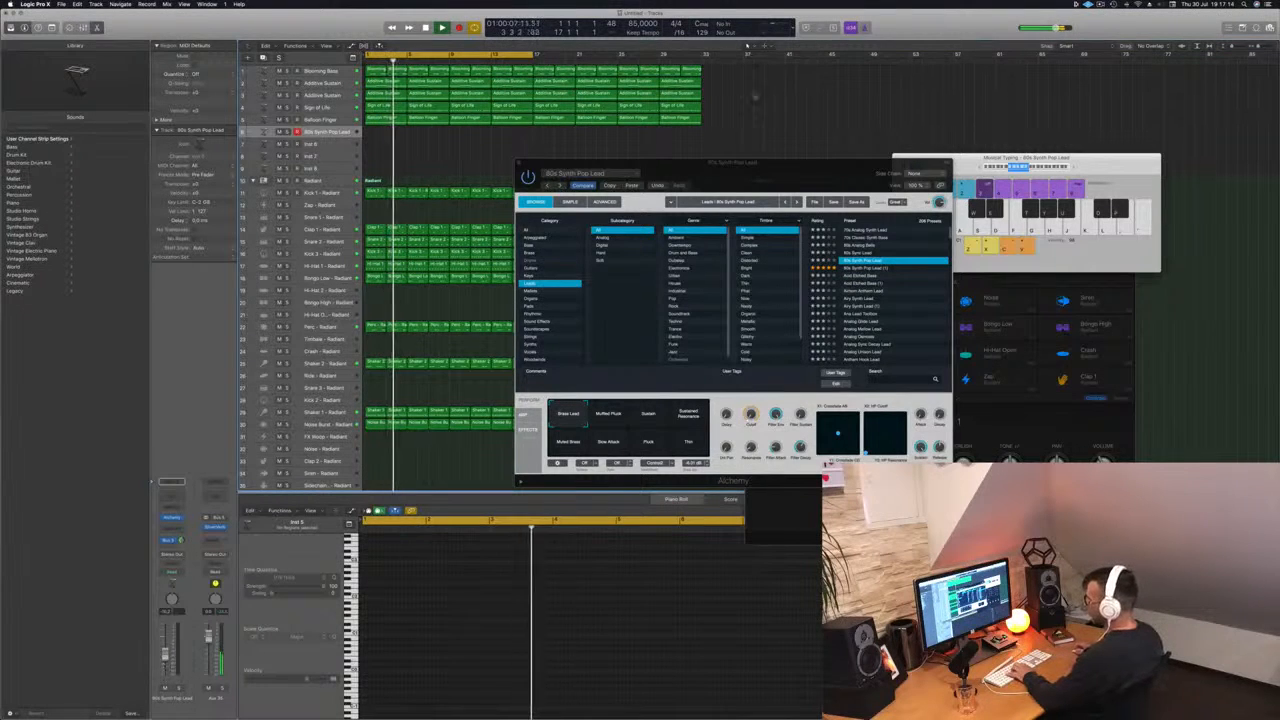
{"action": "left_click", "coordinate": [1074, 167]}
{"action": "key", "text": "x"}
{"action": "key", "text": "x"}
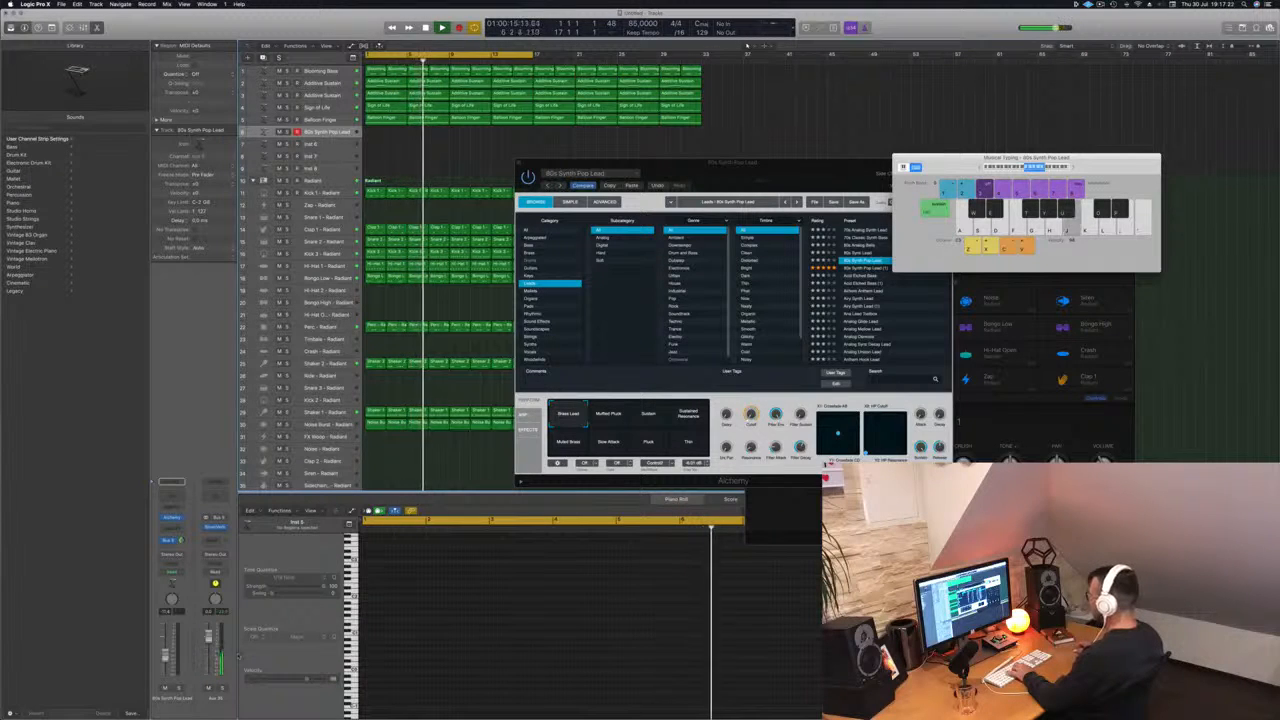
- Lower the 80s Synth Pop Lead track's volume and rehearse a lead melody over the loop
{"action": "left_click_drag", "start_coordinate": [798, 168], "coordinate": [765, 181]}
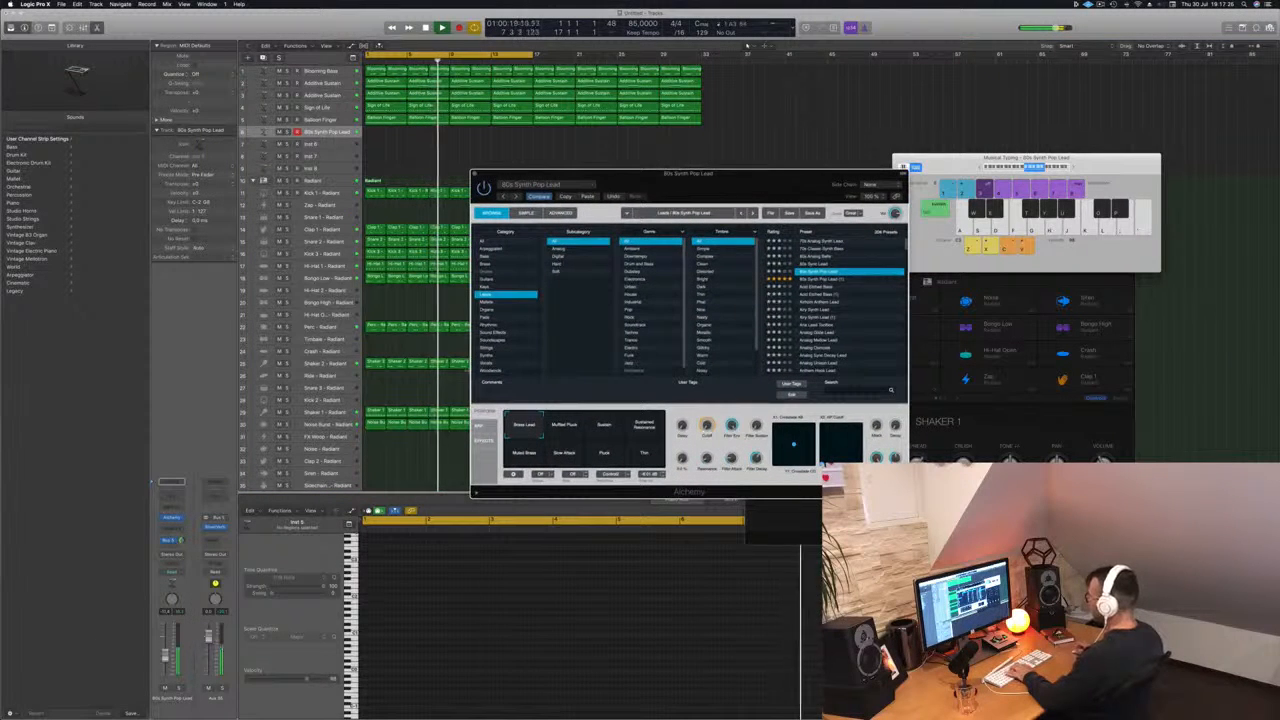
{"action": "left_click_drag", "start_coordinate": [165, 656], "coordinate": [165, 664]}
{"action": "key", "text": "h"}
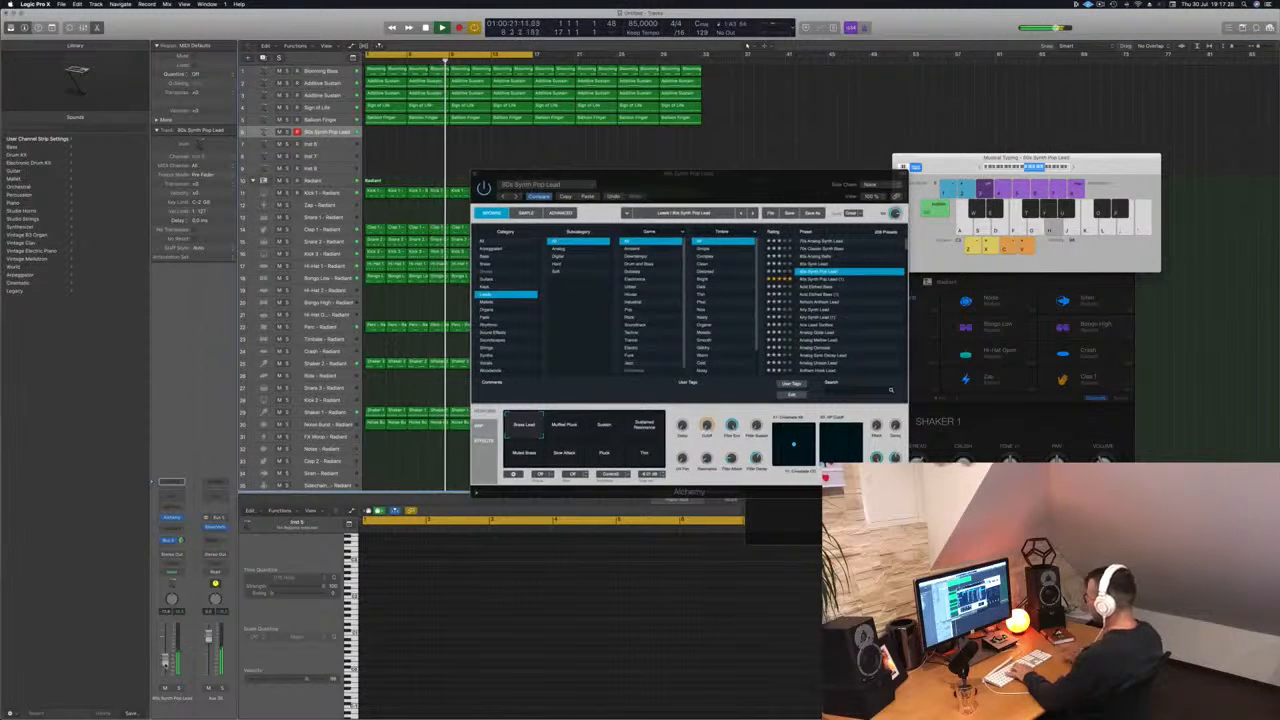
{"action": "key", "text": "j"}
{"action": "key", "text": "f"}
{"action": "key", "text": "h"}
{"action": "key", "text": "j"}
{"action": "key", "text": "f"}
{"action": "key", "text": "h"}
{"action": "key", "text": "j"}
{"action": "key", "text": "k"}
{"action": "key", "text": "apostrophe"}
{"action": "key", "text": "semicolon"}
{"action": "key", "text": "k"}
{"action": "key", "text": "f"}
{"action": "key", "text": "h"}
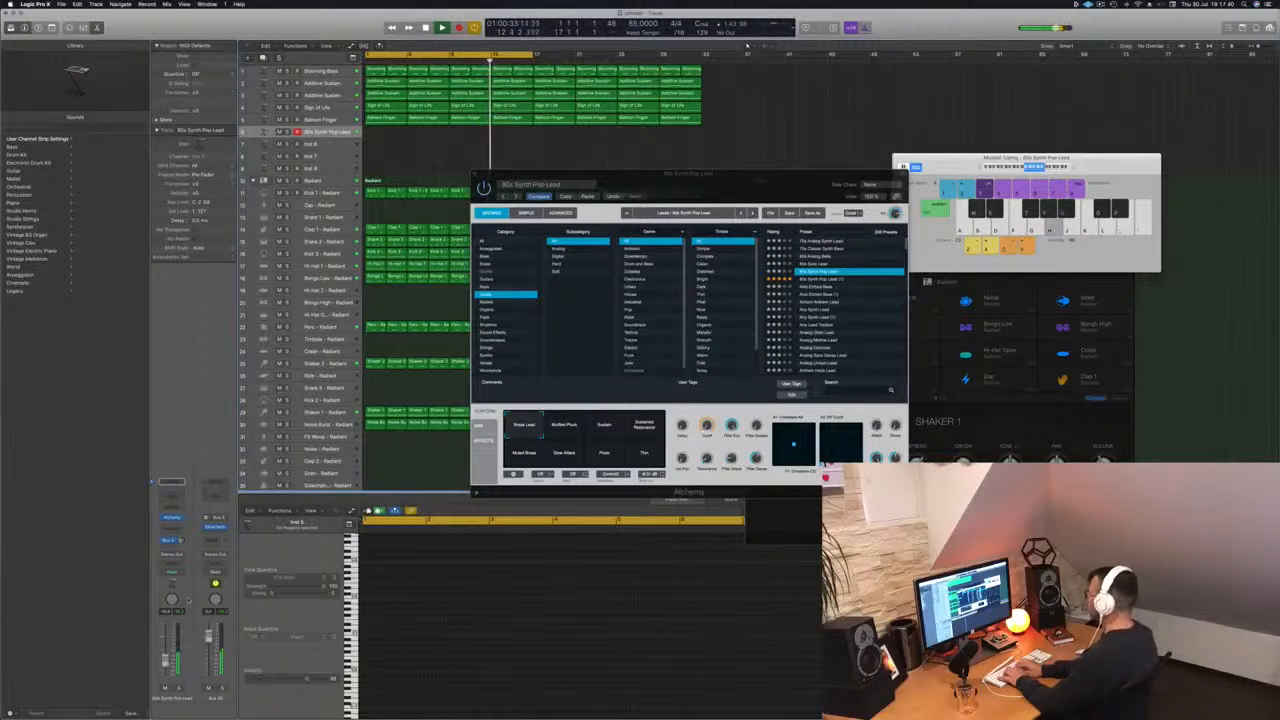
- Try the lead's Muffled Pluck variation, switch to Sustain, and play a few notes with it
{"action": "left_click", "coordinate": [714, 391]}
{"action": "key", "text": "h"}
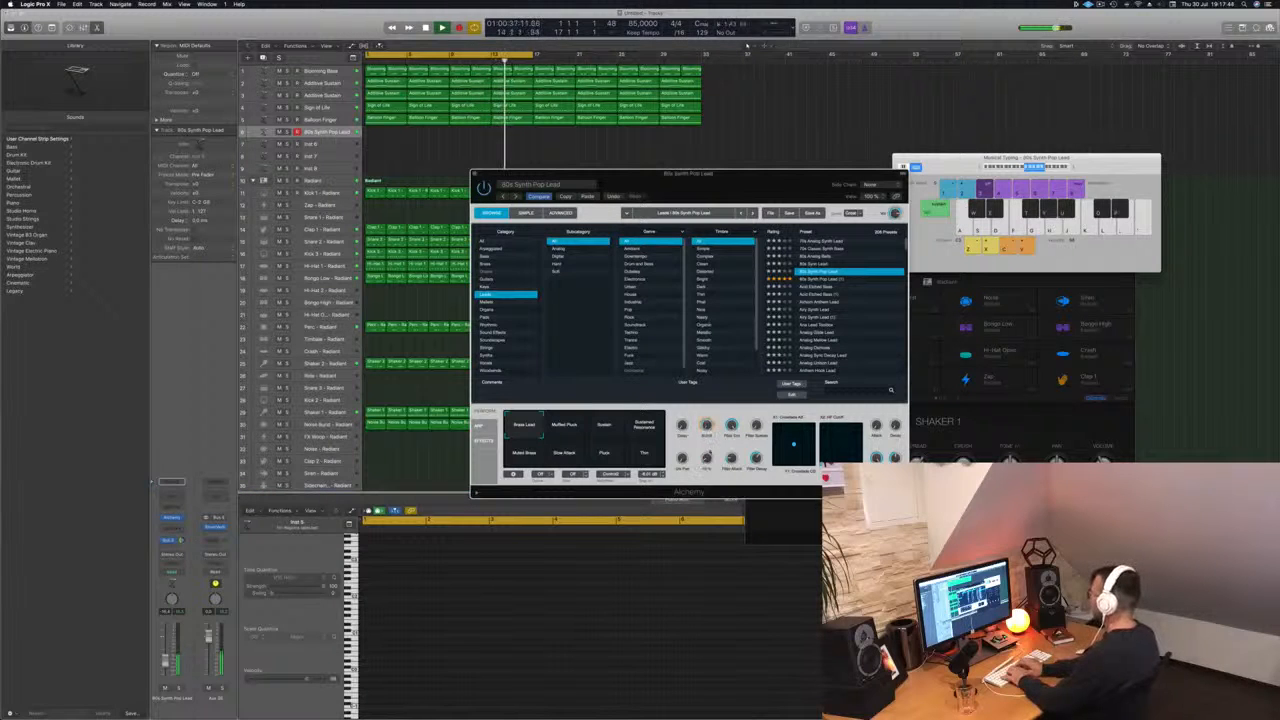
{"action": "left_click", "coordinate": [569, 425]}
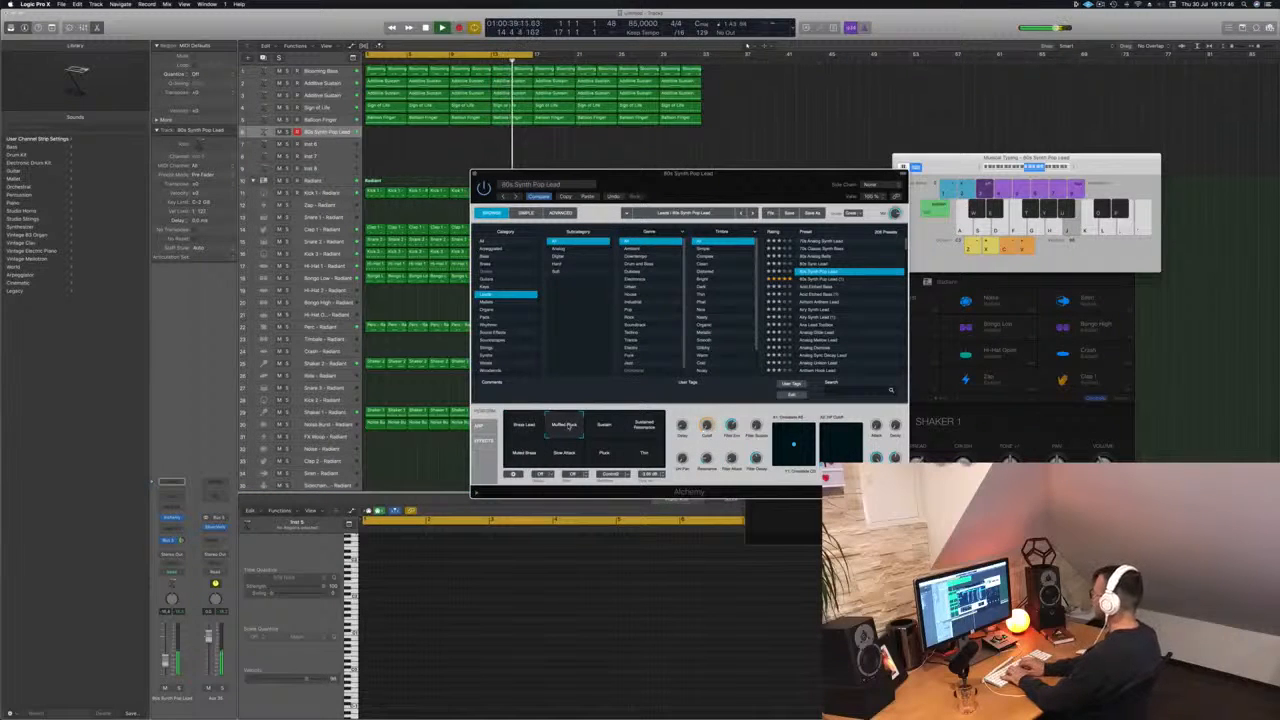
{"action": "left_click", "coordinate": [605, 428]}
{"action": "key", "text": "k"}
{"action": "key", "text": "d"}
{"action": "key", "text": "g"}
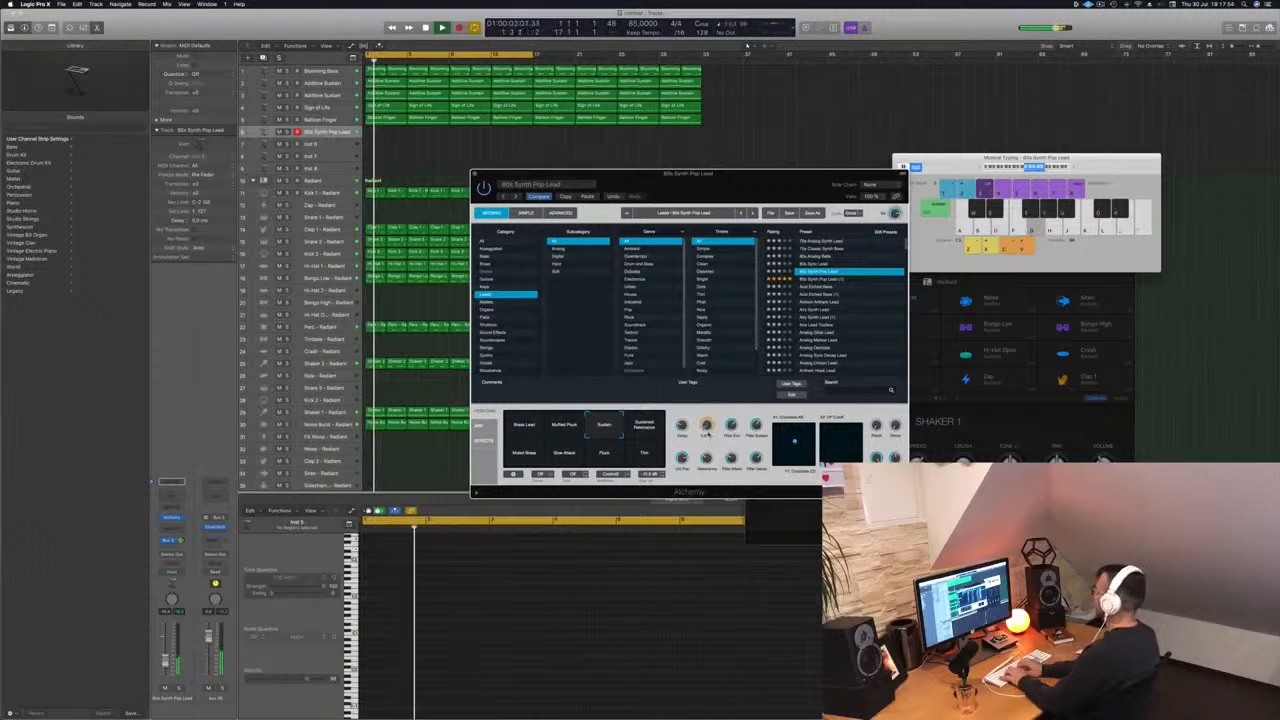
- Continue rehearsing the Sustain lead over the loop and raise its track volume slightly
{"action": "key", "text": "d"}
{"action": "key", "text": "f"}
{"action": "left_click_drag", "start_coordinate": [166, 662], "coordinate": [166, 655]}
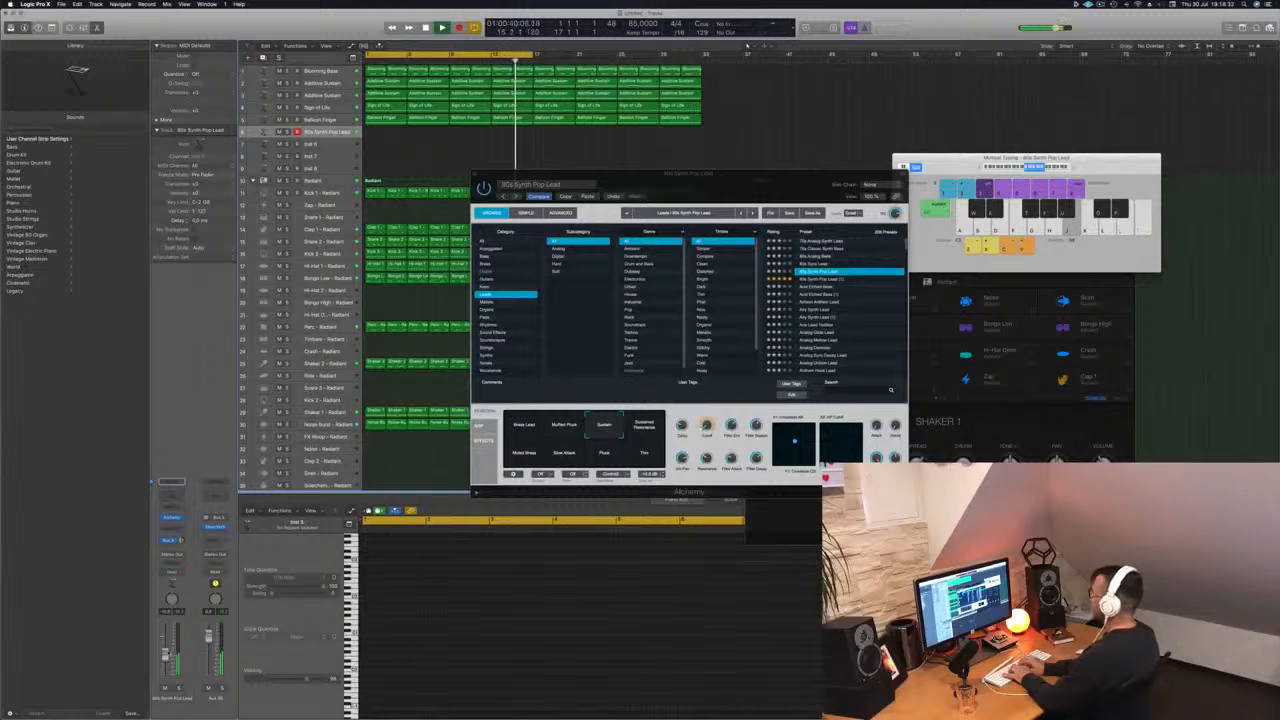
- Record the lead melody on the 80s Synth Pop Lead track across the 16-bar loop and stop recording
{"action": "key", "text": "r"}
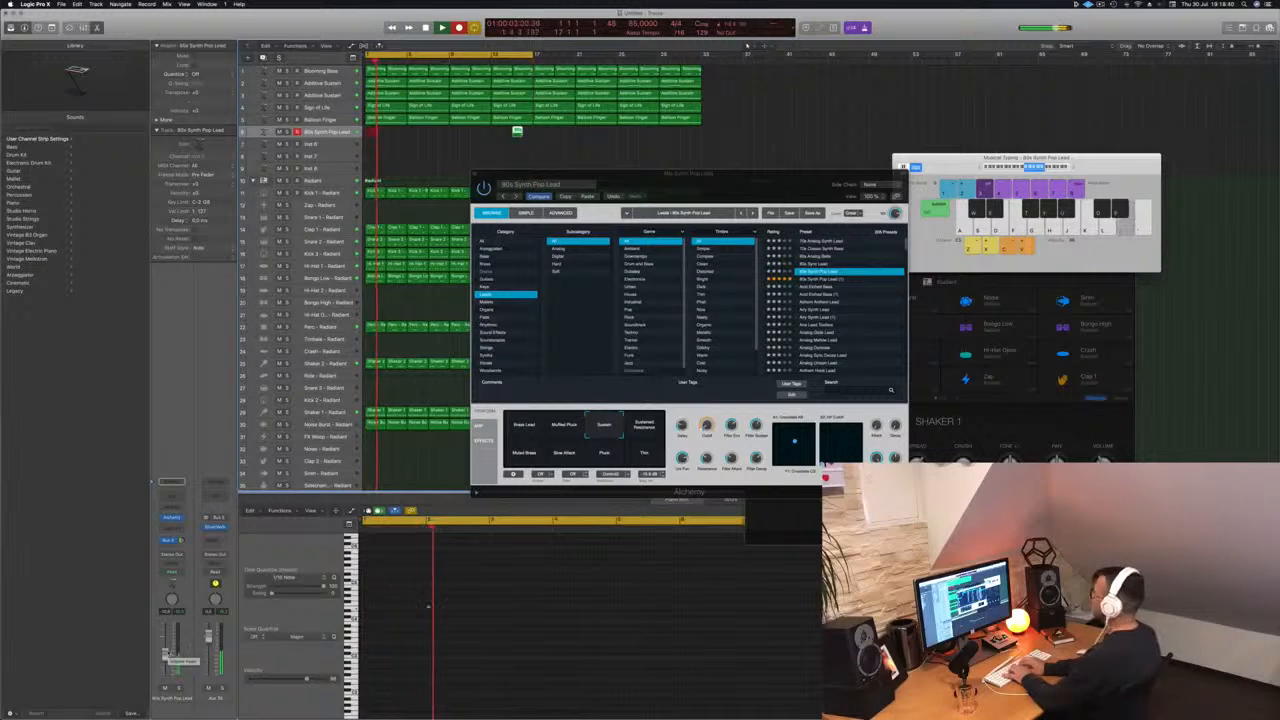
{"action": "key", "text": "g"}
{"action": "key", "text": "h"}
{"action": "key", "text": "j"}
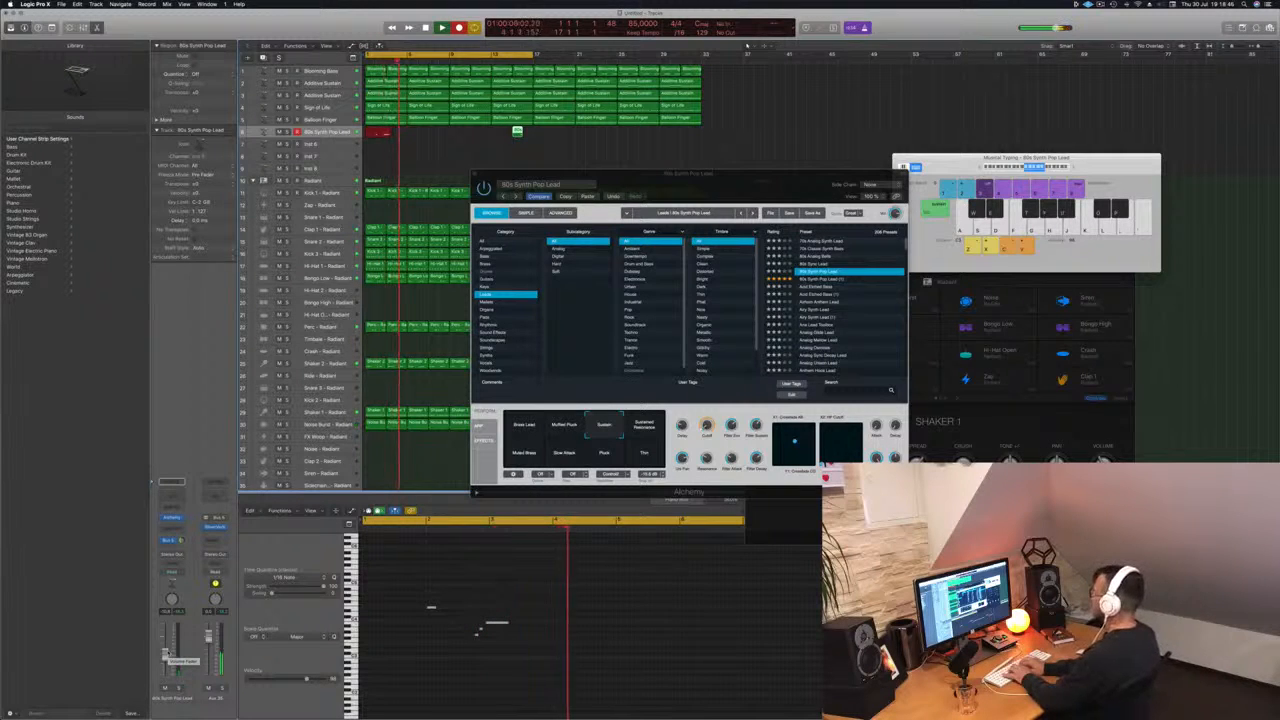
{"action": "key", "text": "semicolon"}
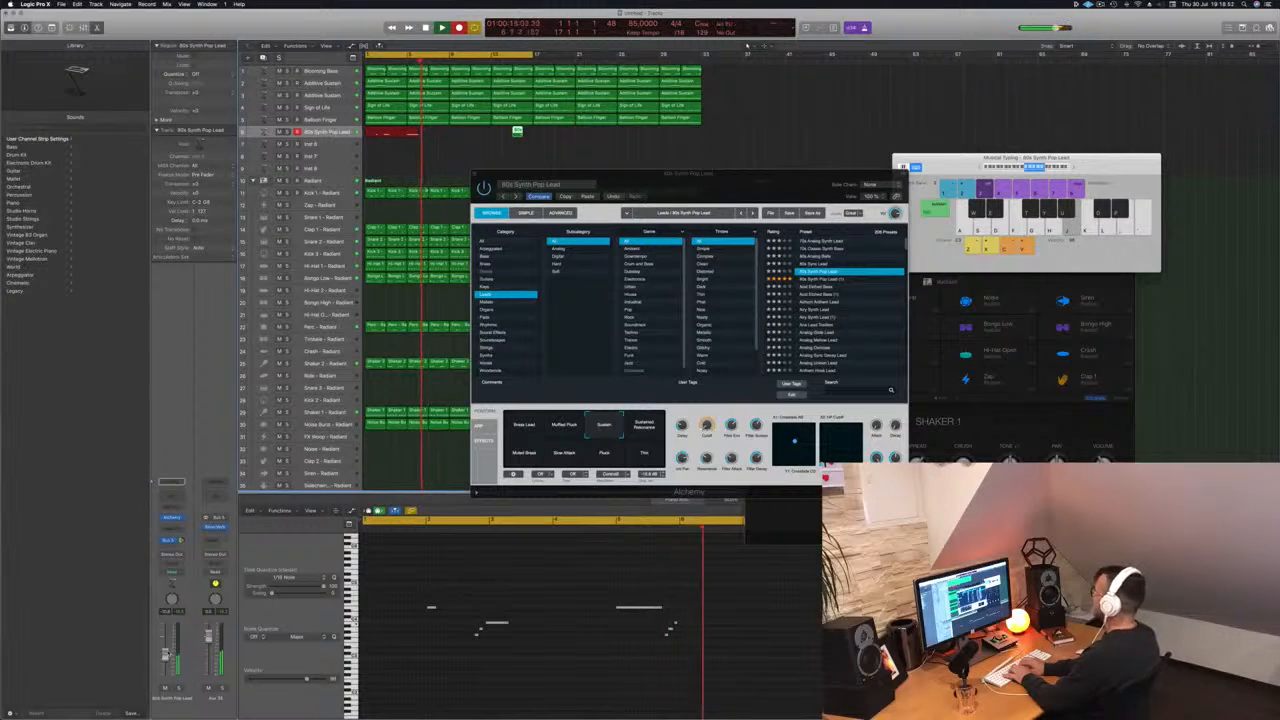
{"action": "key", "text": "l"}
{"action": "key", "text": "k"}
{"action": "key", "text": "j"}
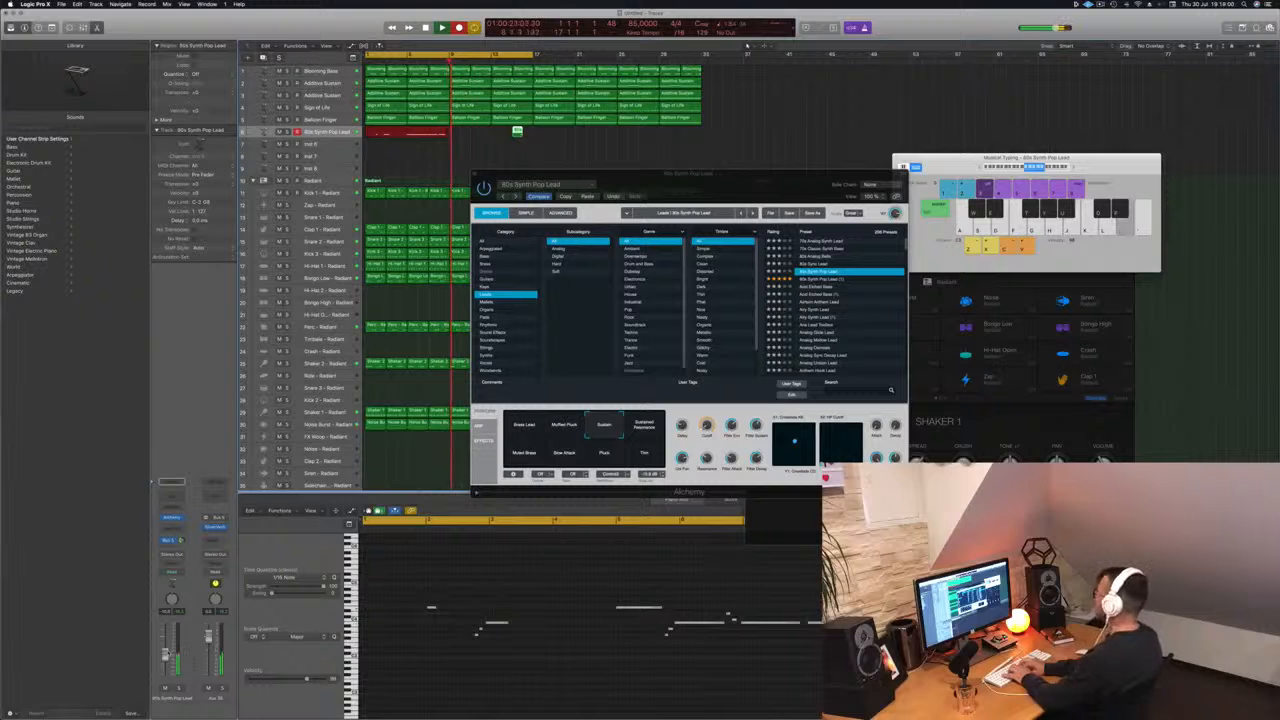
{"action": "key", "text": "g"}
{"action": "key", "text": "h"}
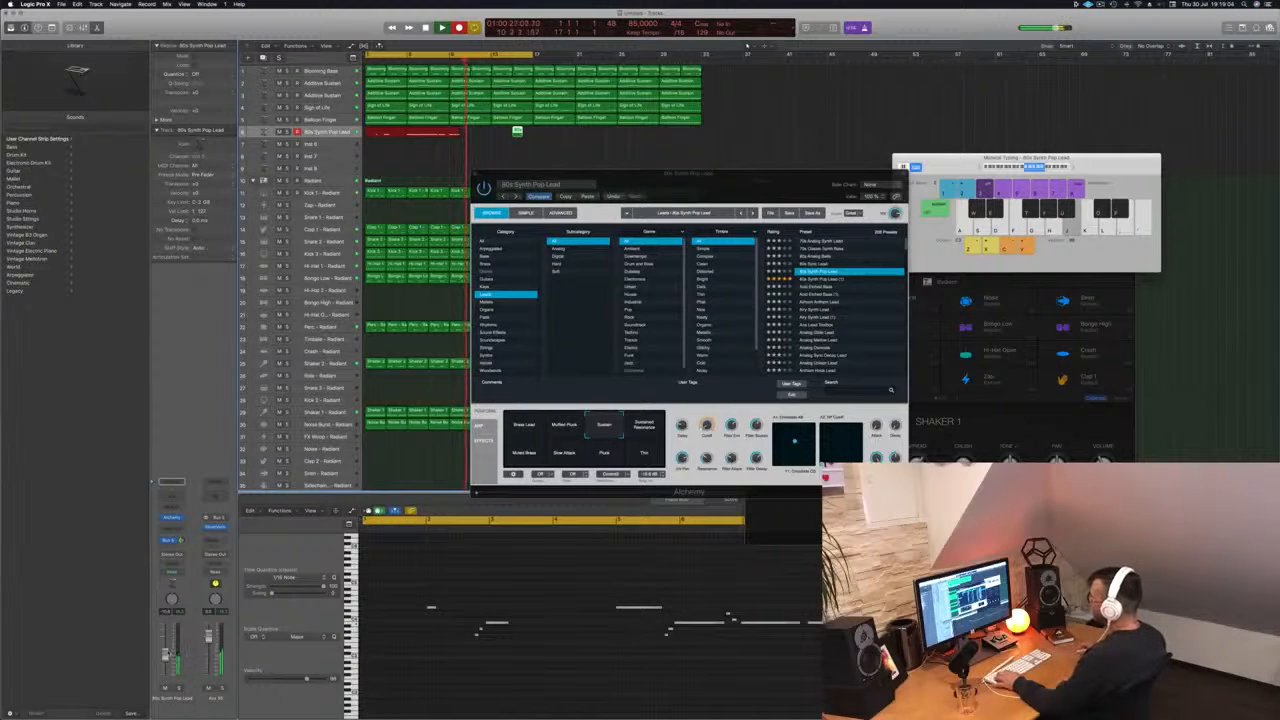
{"action": "key", "text": "l"}
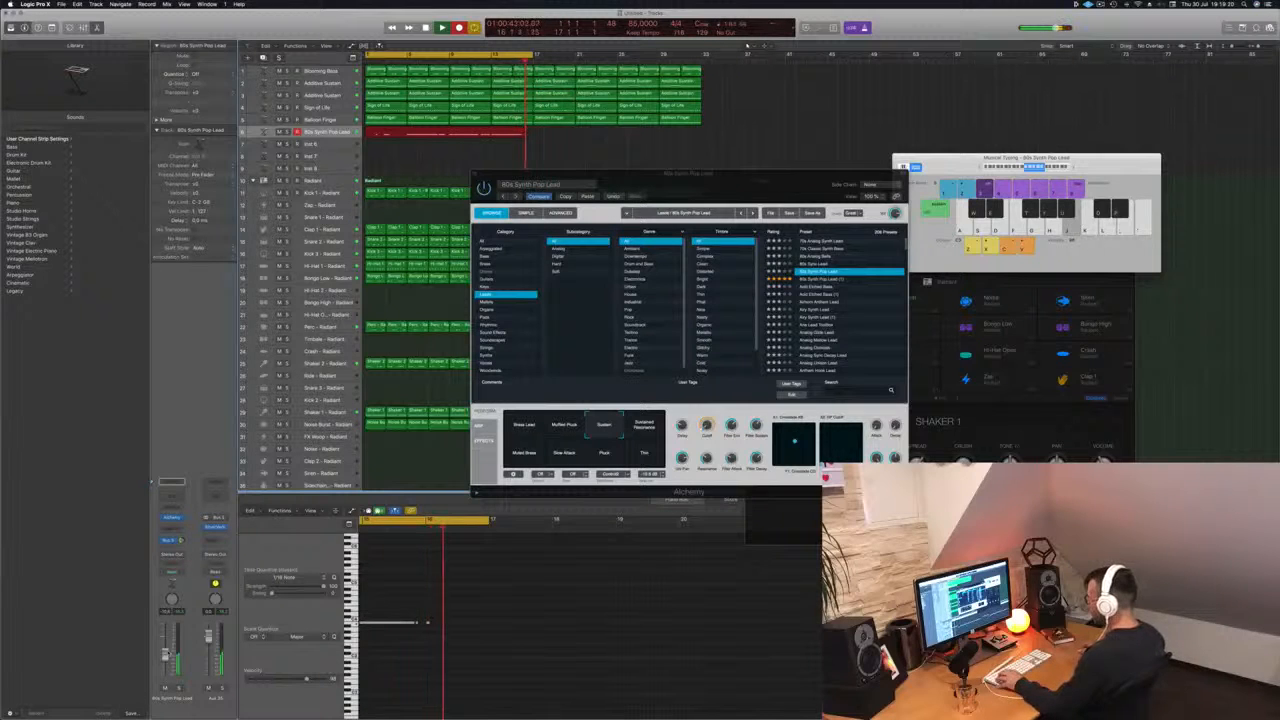
{"action": "key", "text": "space"}
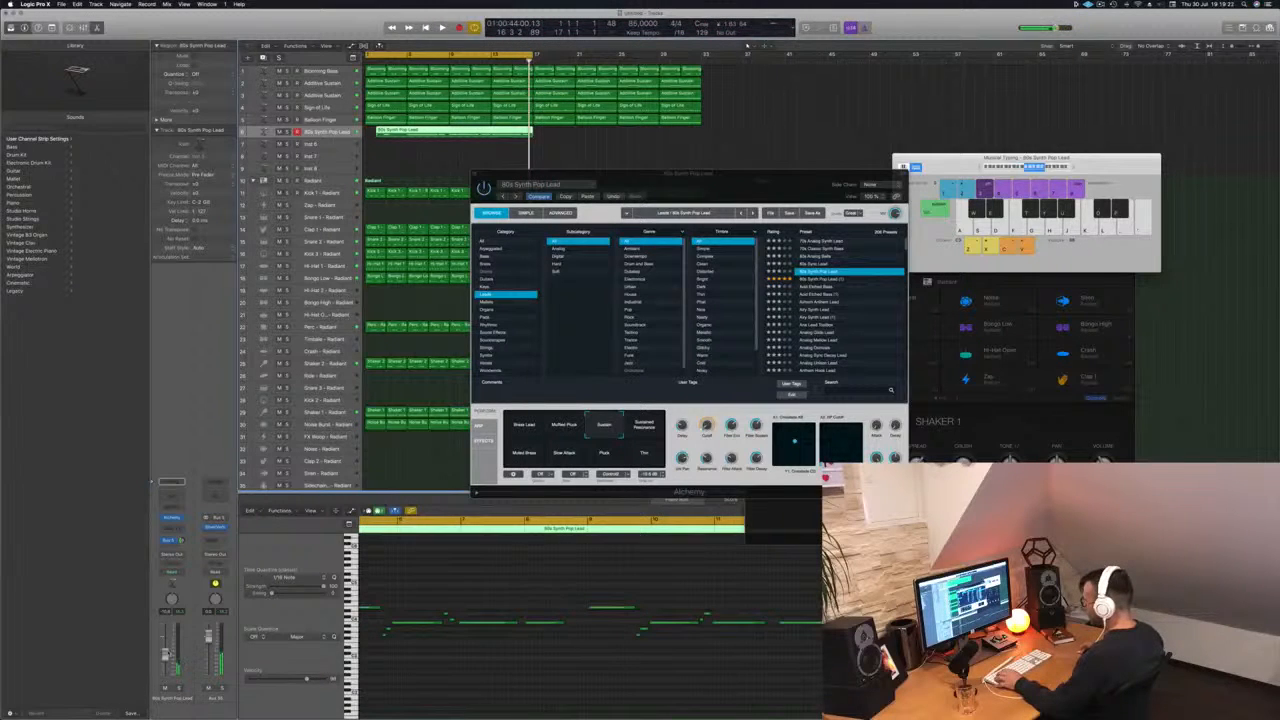
- Split the lead region at bar 5 with its crossing notes, delete the first part, and move the remainder to bar 1
{"action": "key", "text": "space"}
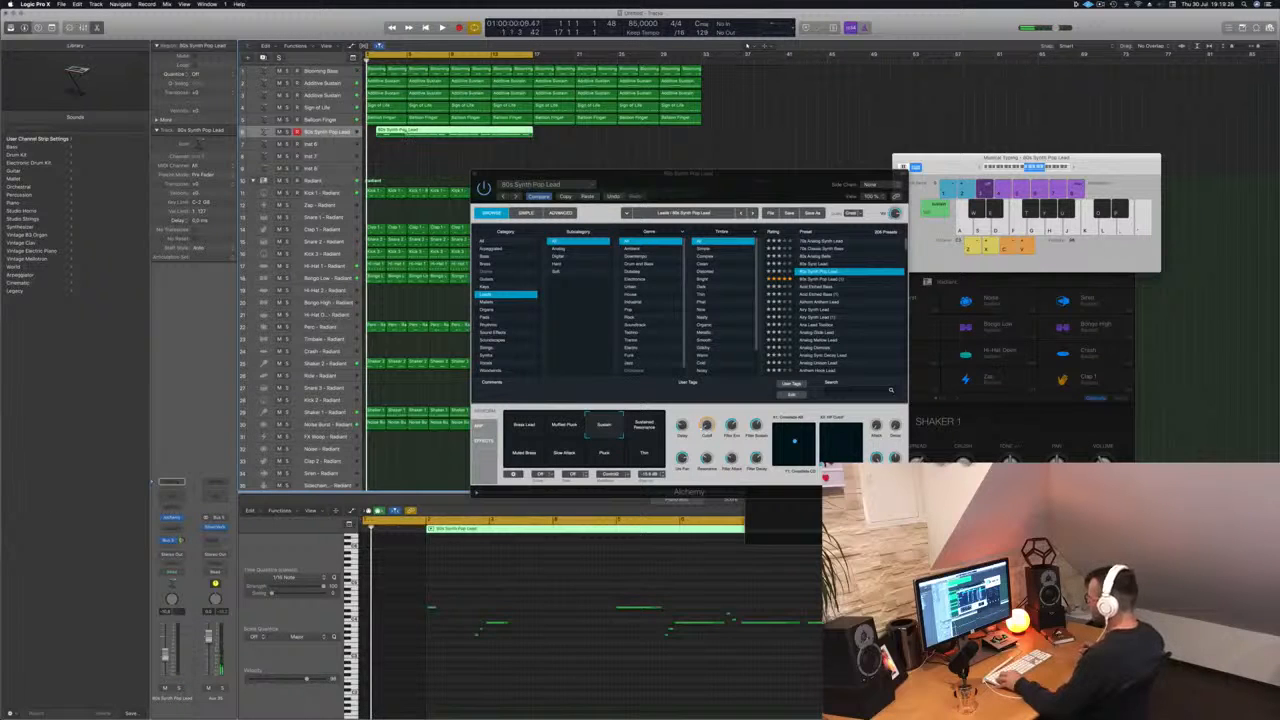
{"action": "double_click", "coordinate": [396, 134], "text": "super"}
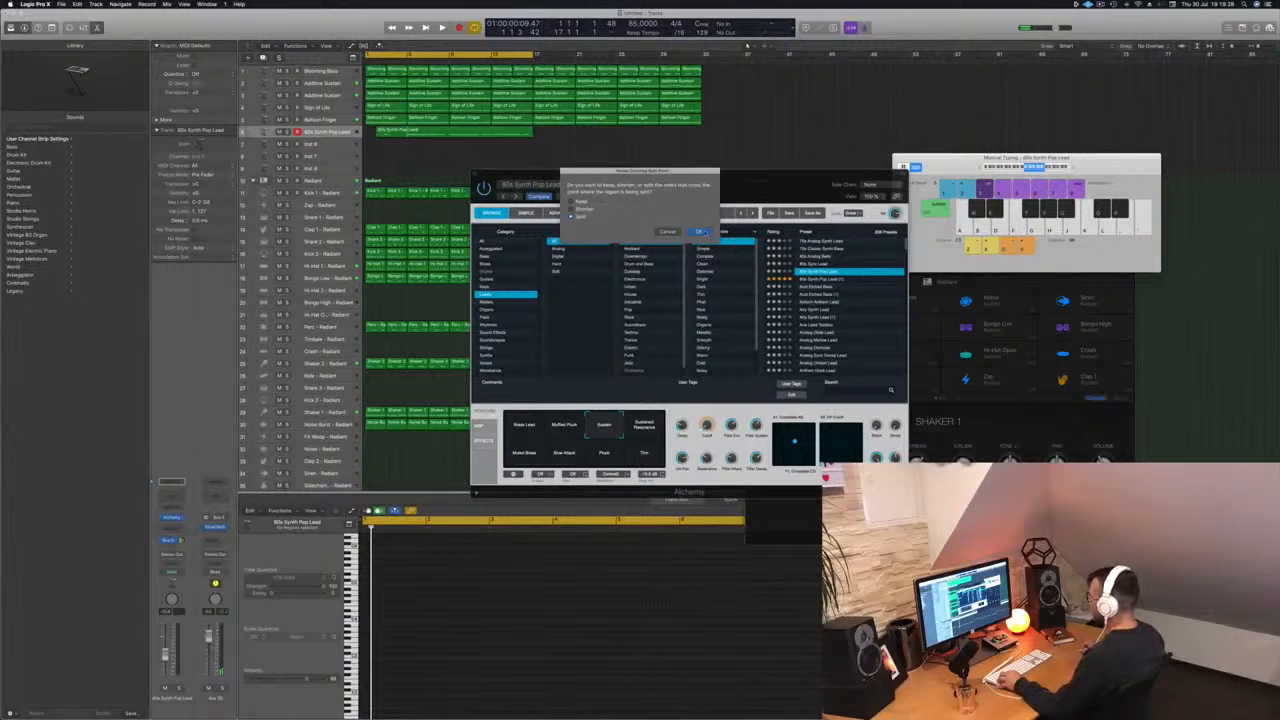
{"action": "left_click", "coordinate": [700, 232]}
{"action": "left_click", "coordinate": [404, 131]}
{"action": "key", "text": "Delete"}
{"action": "left_click_drag", "start_coordinate": [453, 133], "coordinate": [412, 137]}
- Play the moved lead region, select all its notes, and replay it from the start
{"action": "key", "text": "space"}
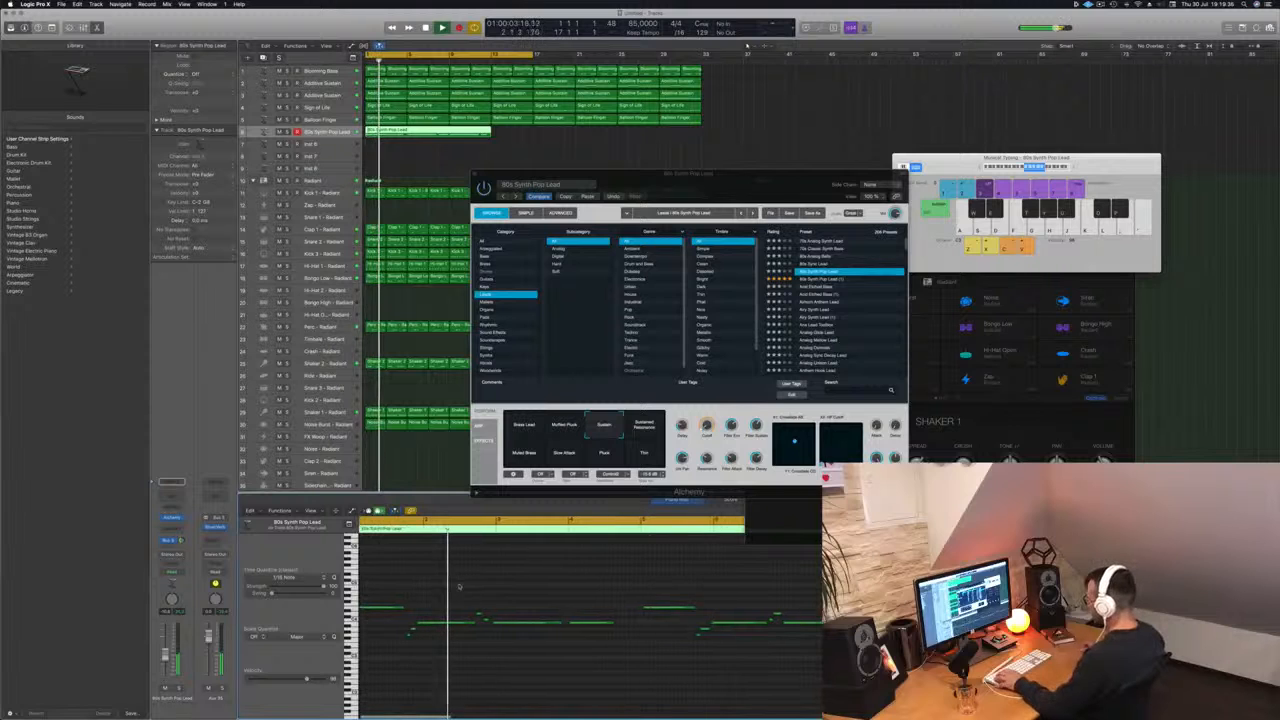
{"action": "key", "text": "super+a"}
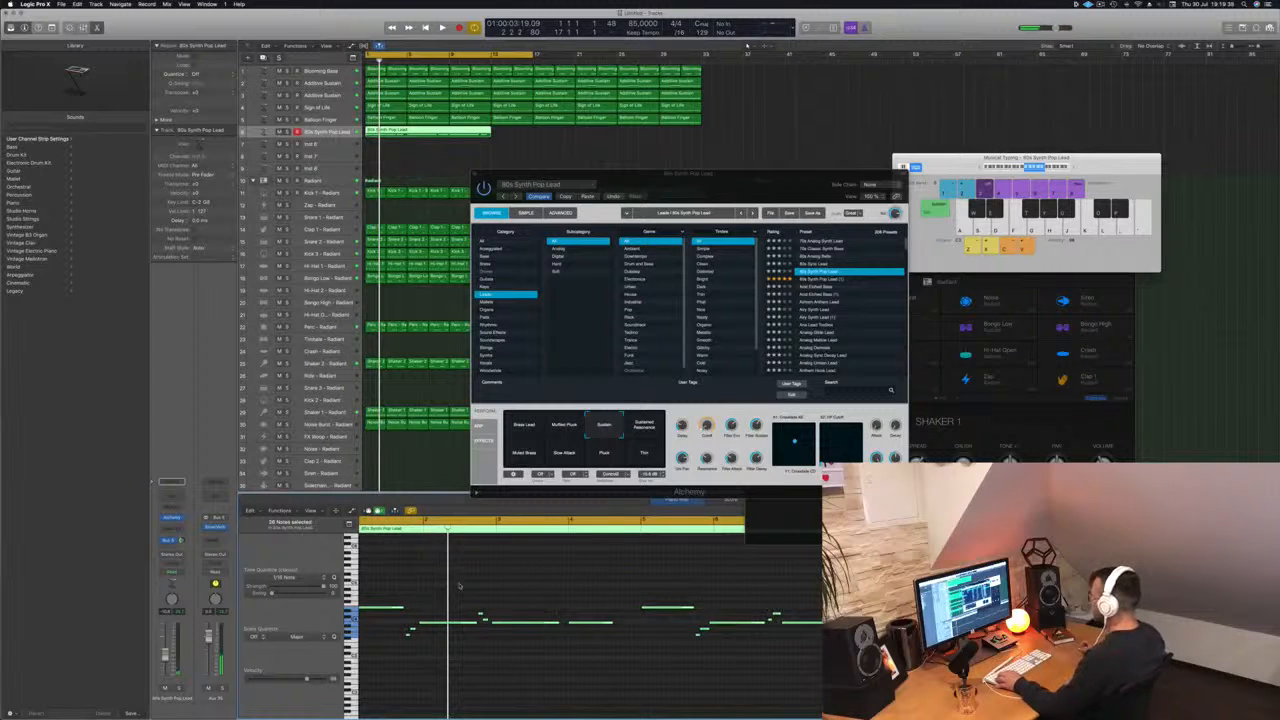
{"action": "key", "text": "space"}
{"action": "key", "text": "space"}
{"action": "key", "text": "super+Right"}
{"action": "key", "text": "super+Right"}
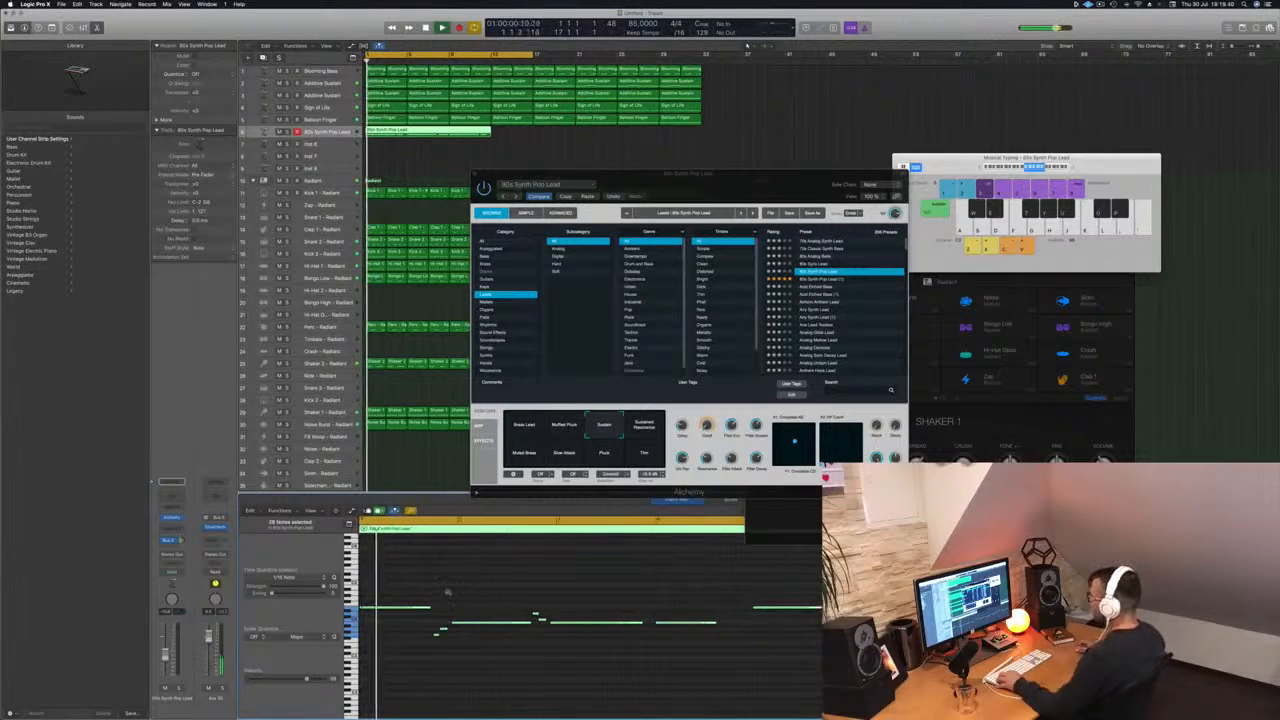
- Inspect the first long note of the lead melody and replay the region from the start
{"action": "left_click", "coordinate": [464, 587]}
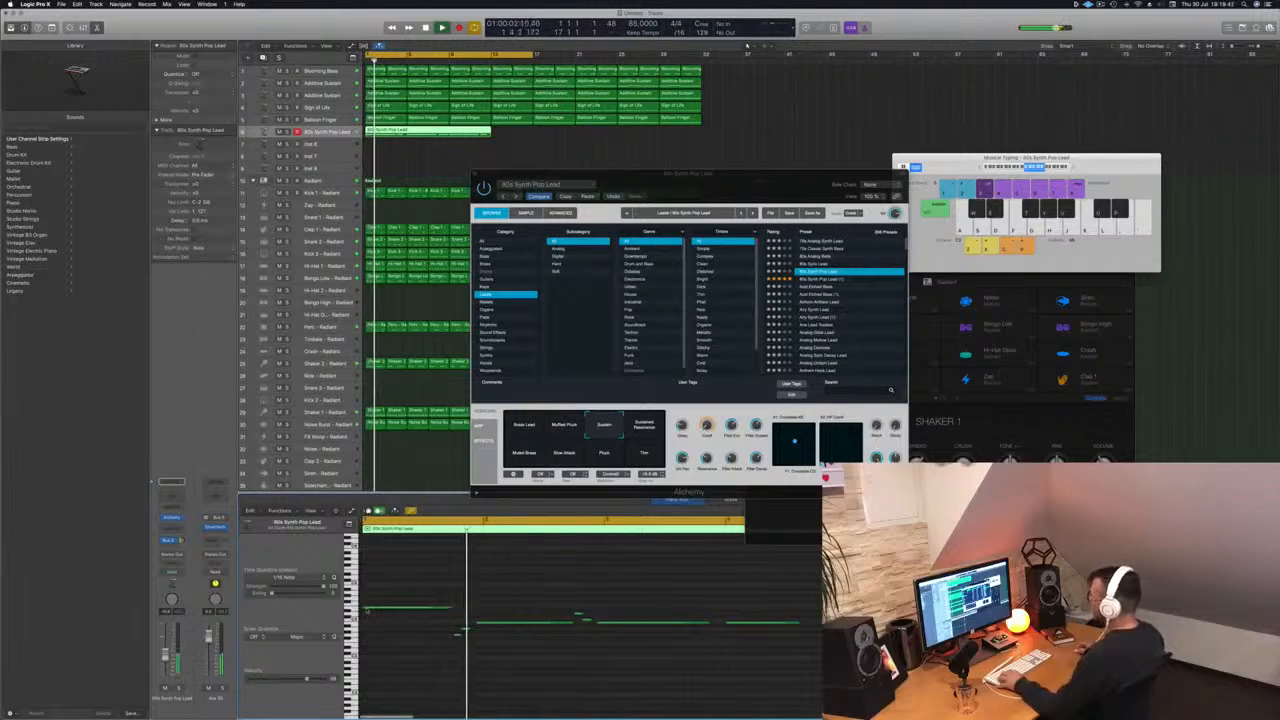
{"action": "left_click", "coordinate": [366, 608]}
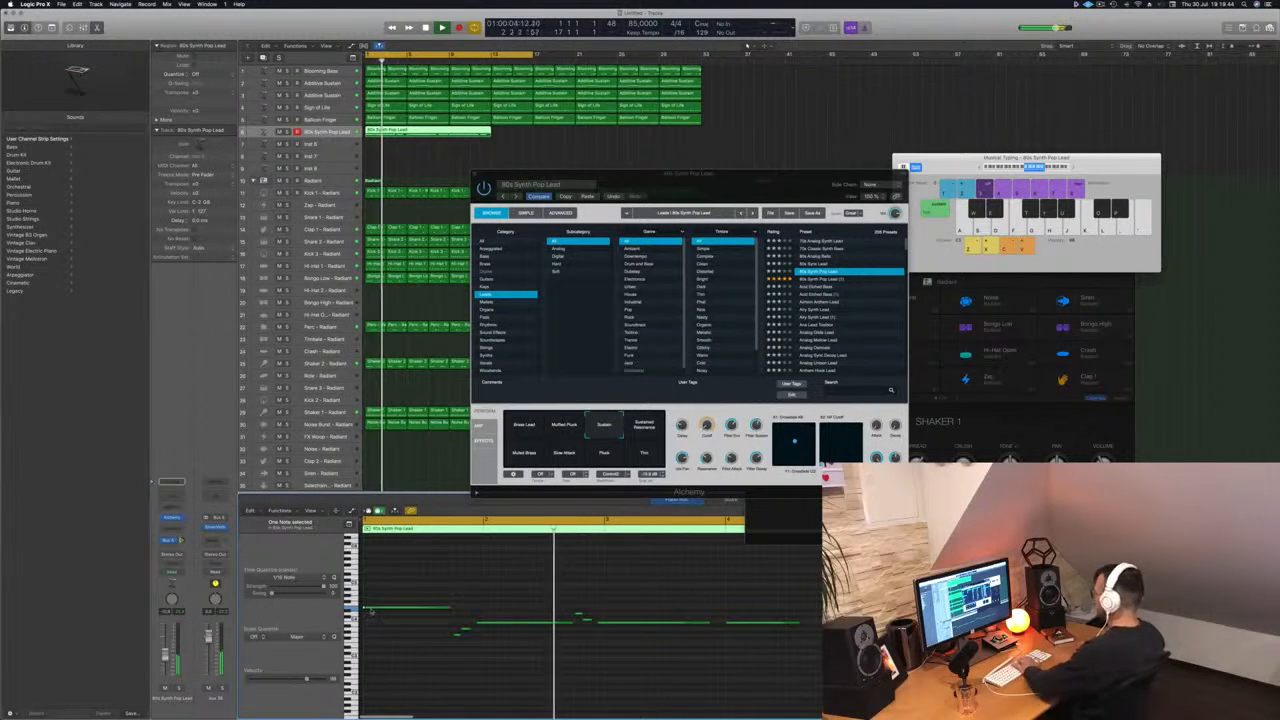
{"action": "key", "text": "space"}
{"action": "key", "text": "space"}
{"action": "left_click", "coordinate": [411, 592]}
{"action": "scroll", "coordinate": [476, 591], "scroll_direction": "left", "scroll_amount": 3}
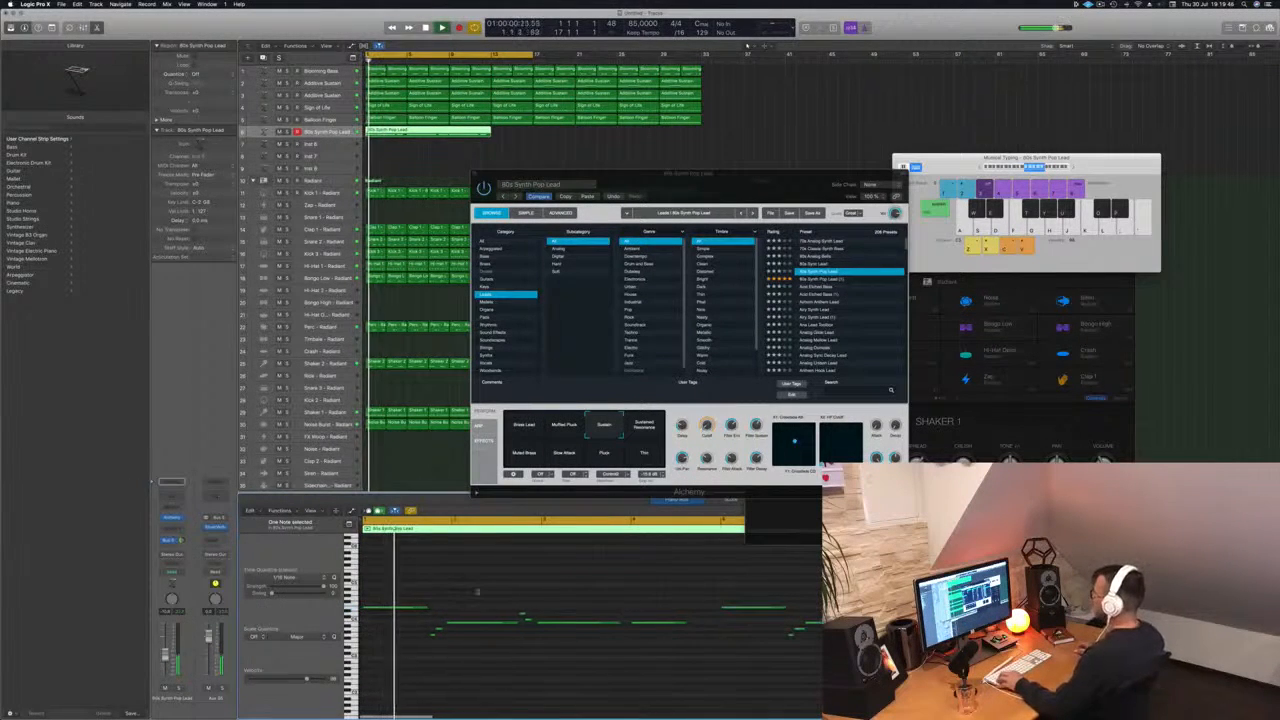
{"action": "scroll", "coordinate": [479, 590], "scroll_direction": "left", "scroll_amount": 1}
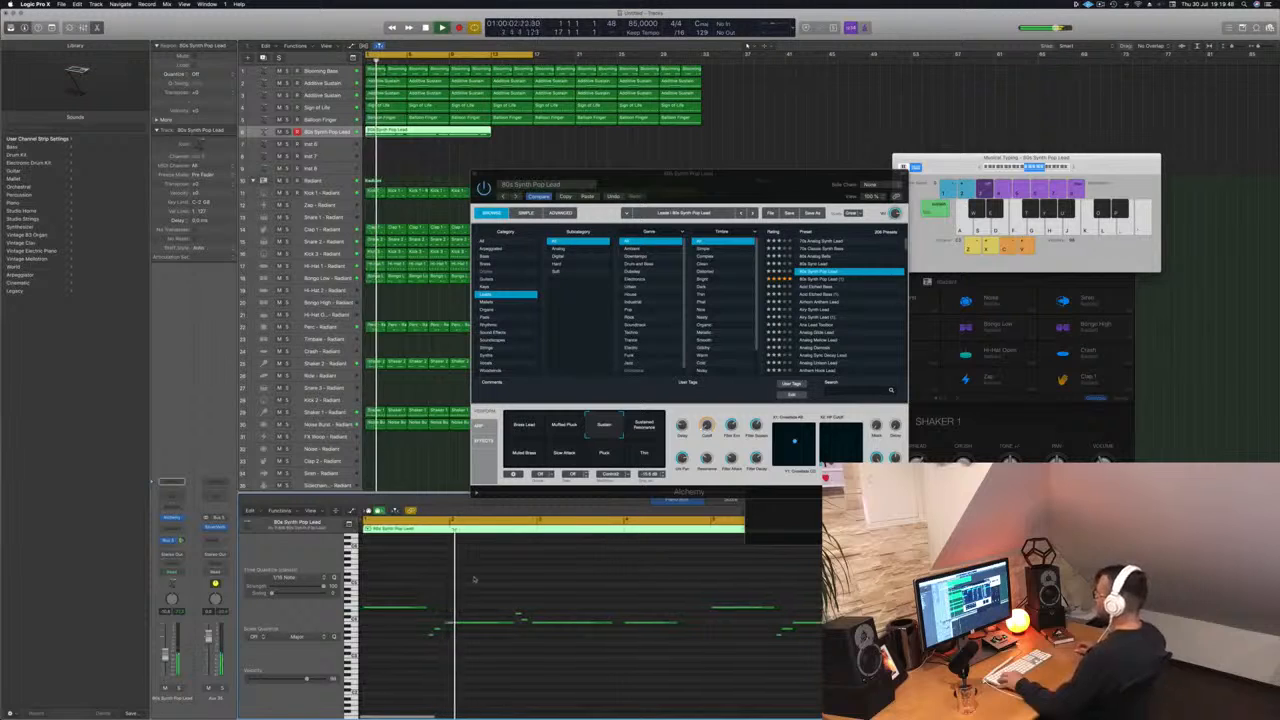
- Split the lead melody region at bar 5 and delete everything after the split
{"action": "scroll", "coordinate": [471, 577], "scroll_direction": "left", "scroll_amount": 3}
{"action": "scroll", "coordinate": [482, 583], "scroll_direction": "right", "scroll_amount": 2}
{"action": "scroll", "coordinate": [481, 583], "scroll_direction": "left", "scroll_amount": 2}
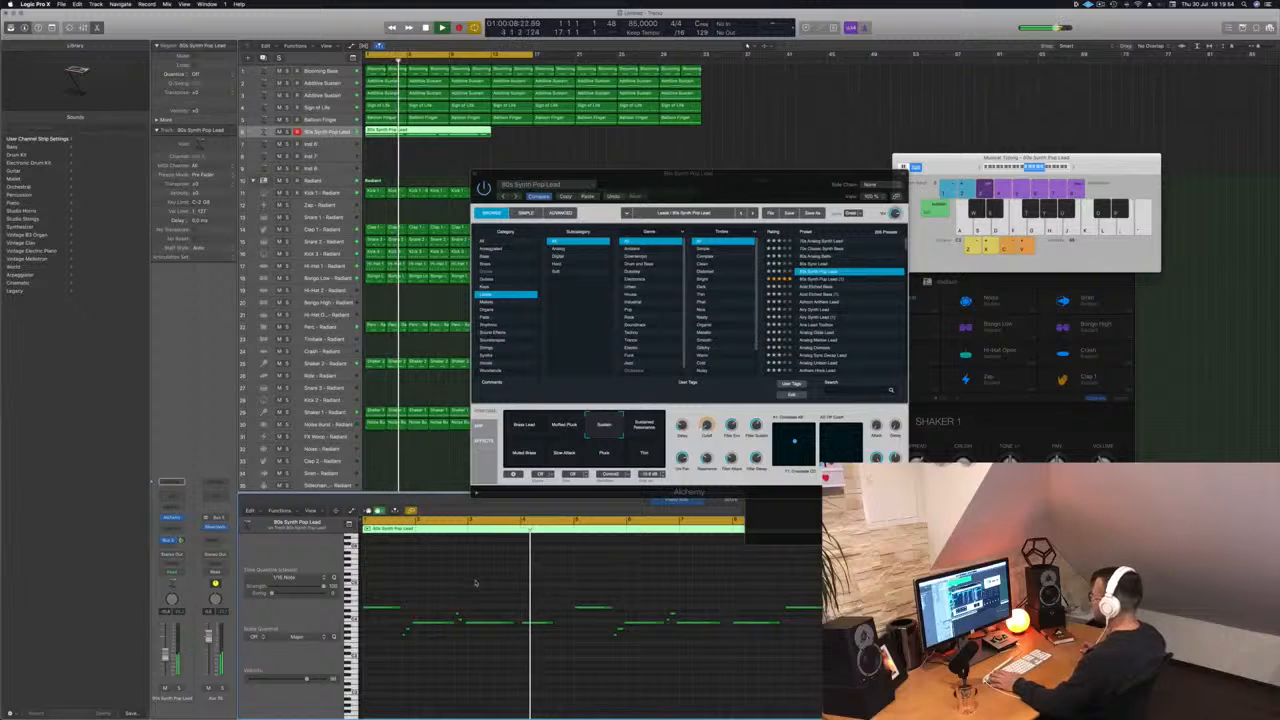
{"action": "scroll", "coordinate": [523, 608], "scroll_direction": "right", "scroll_amount": 3}
{"action": "key", "text": "Return"}
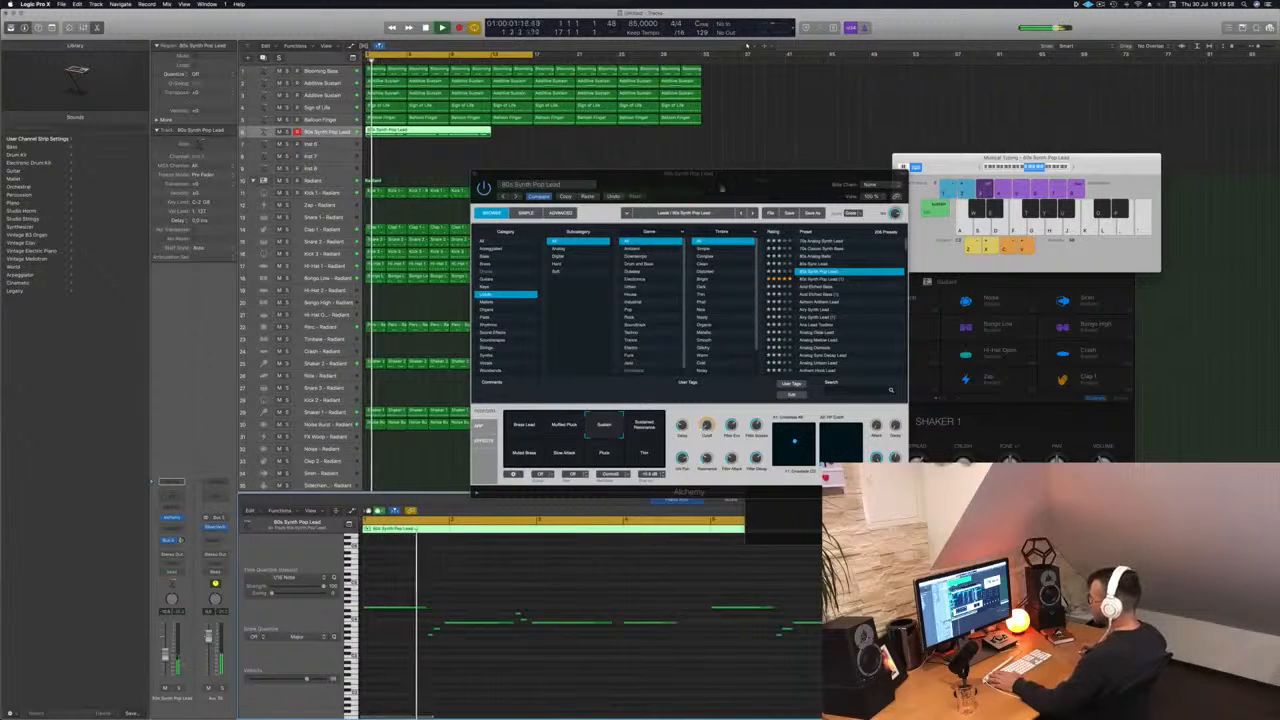
{"action": "left_click_drag", "start_coordinate": [721, 189], "coordinate": [800, 175]}
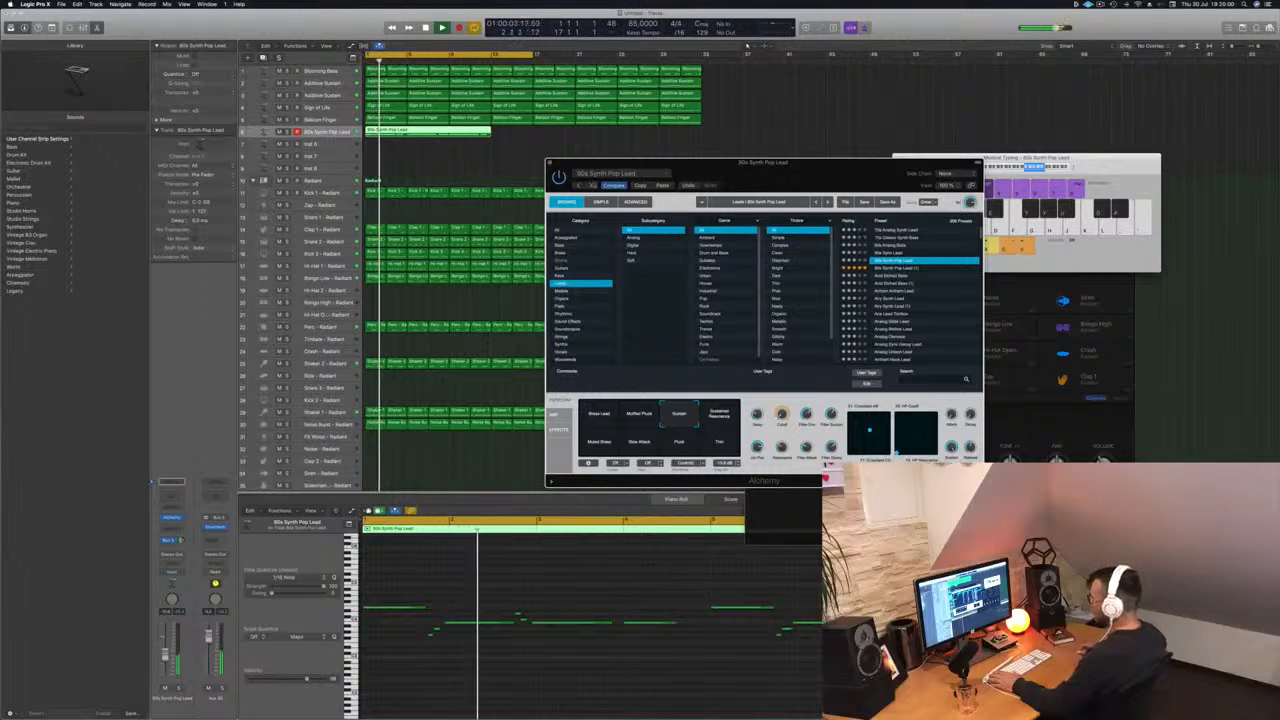
{"action": "left_click", "coordinate": [408, 147]}
{"action": "left_click", "coordinate": [406, 135]}
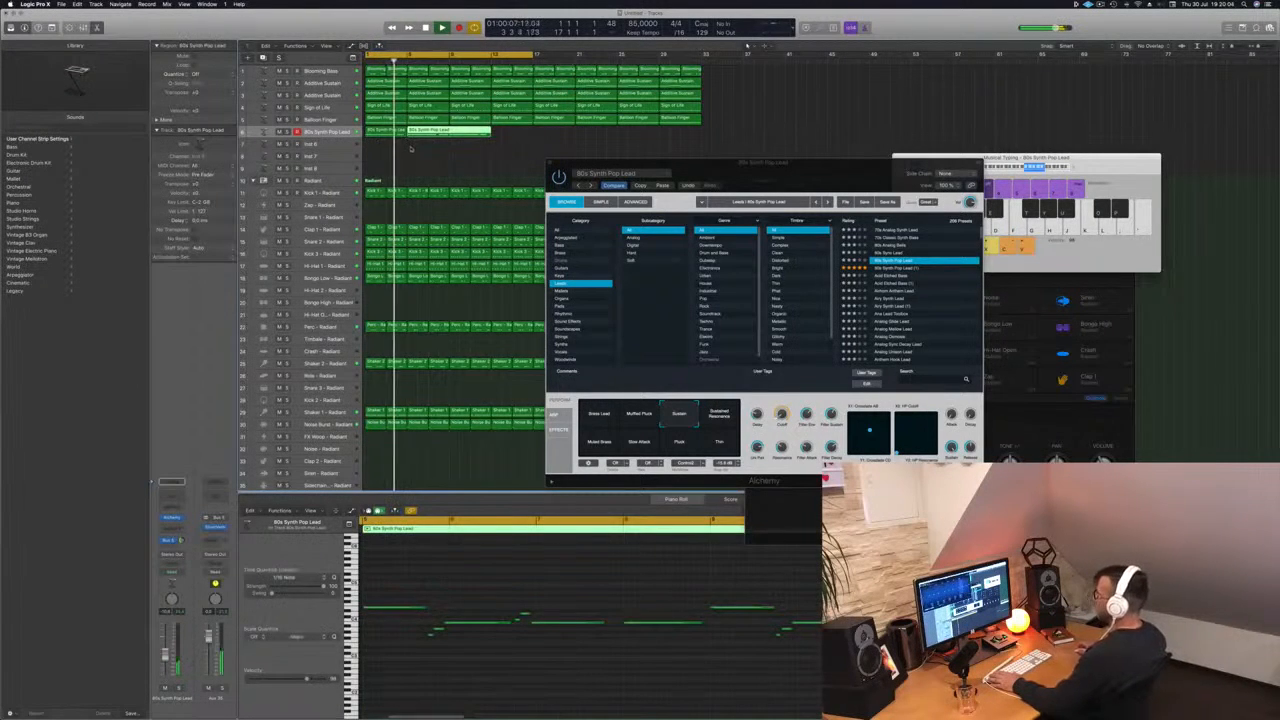
{"action": "key", "text": "Delete"}
- Copy the four-bar lead region to bar 9 and replay the beat from the start
{"action": "left_click", "coordinate": [389, 131]}
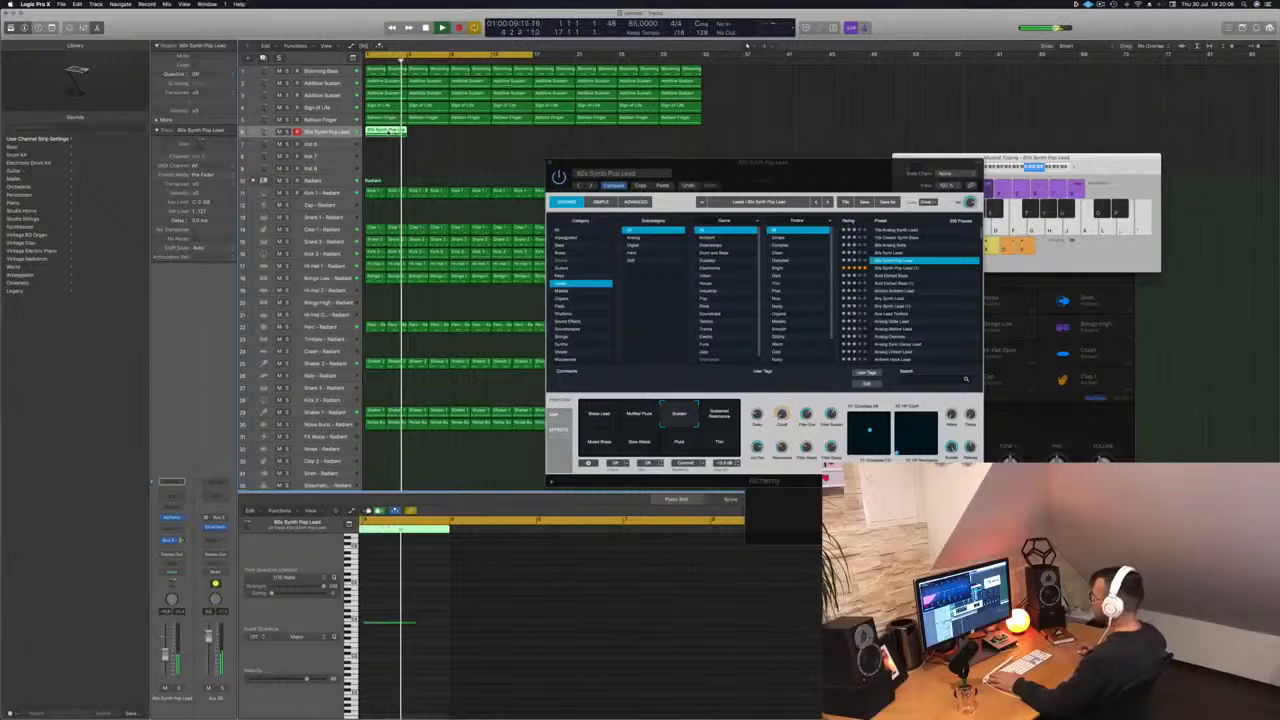
{"action": "left_click_drag", "start_coordinate": [388, 132], "coordinate": [474, 136]}
{"action": "key", "text": "space"}
{"action": "key", "text": "Return"}
{"action": "key", "text": "space"}
{"action": "left_click_drag", "start_coordinate": [750, 170], "coordinate": [605, 175]}
{"action": "key", "text": "Return"}
{"action": "key", "text": "space"}
{"action": "key", "text": "Return"}
- Adjust the lead track's level and add a Channel EQ with a low cut at 186 Hz and 24 dB/Oct
{"action": "left_click_drag", "start_coordinate": [165, 656], "coordinate": [166, 653]}
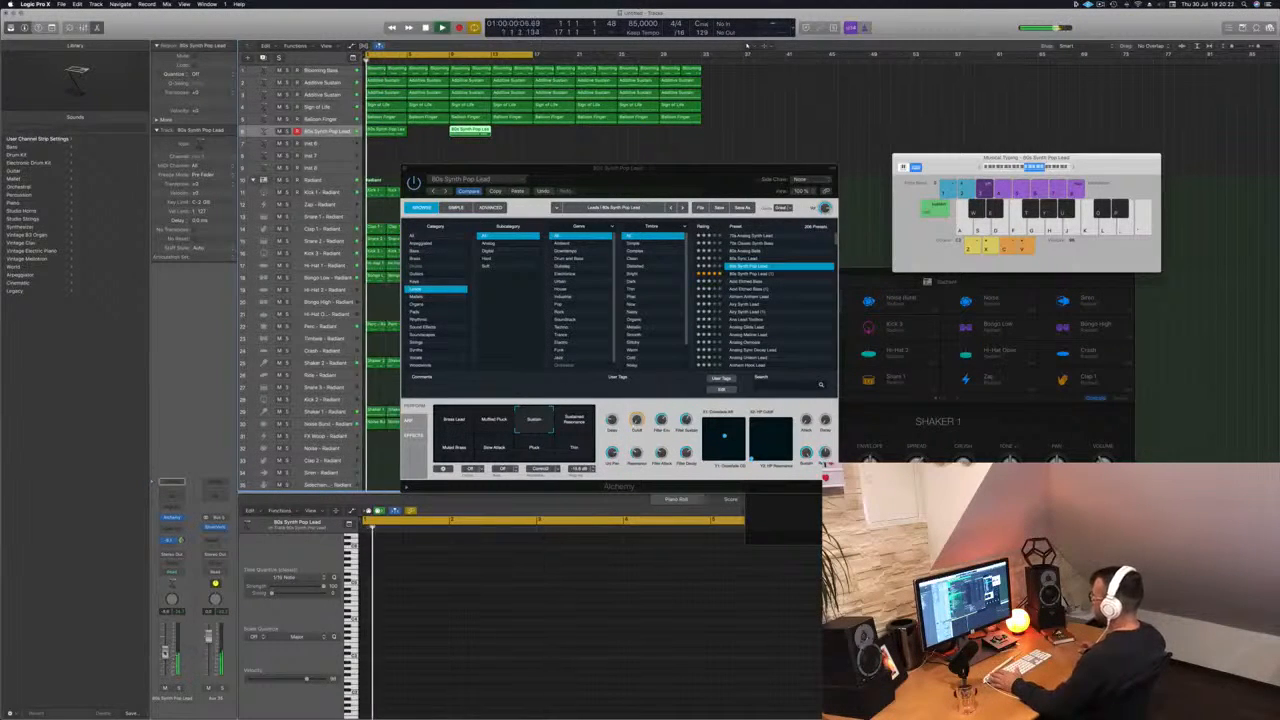
{"action": "left_click", "coordinate": [168, 499]}
{"action": "left_click", "coordinate": [57, 65]}
{"action": "left_click_drag", "start_coordinate": [48, 173], "coordinate": [238, 175]}
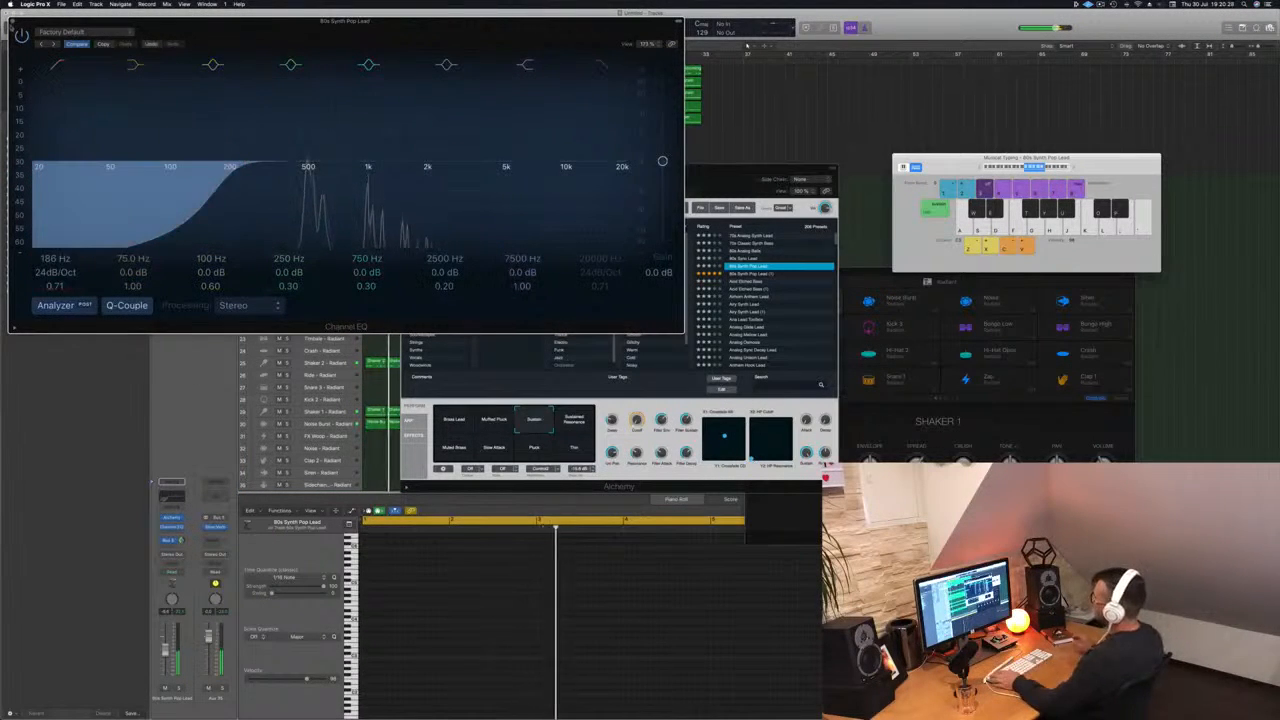
{"action": "left_click", "coordinate": [12, 21]}
- Adjust the Cutoff in the lead's Alchemy and replay the beat from the start
{"action": "left_click_drag", "start_coordinate": [609, 177], "coordinate": [878, 148]}
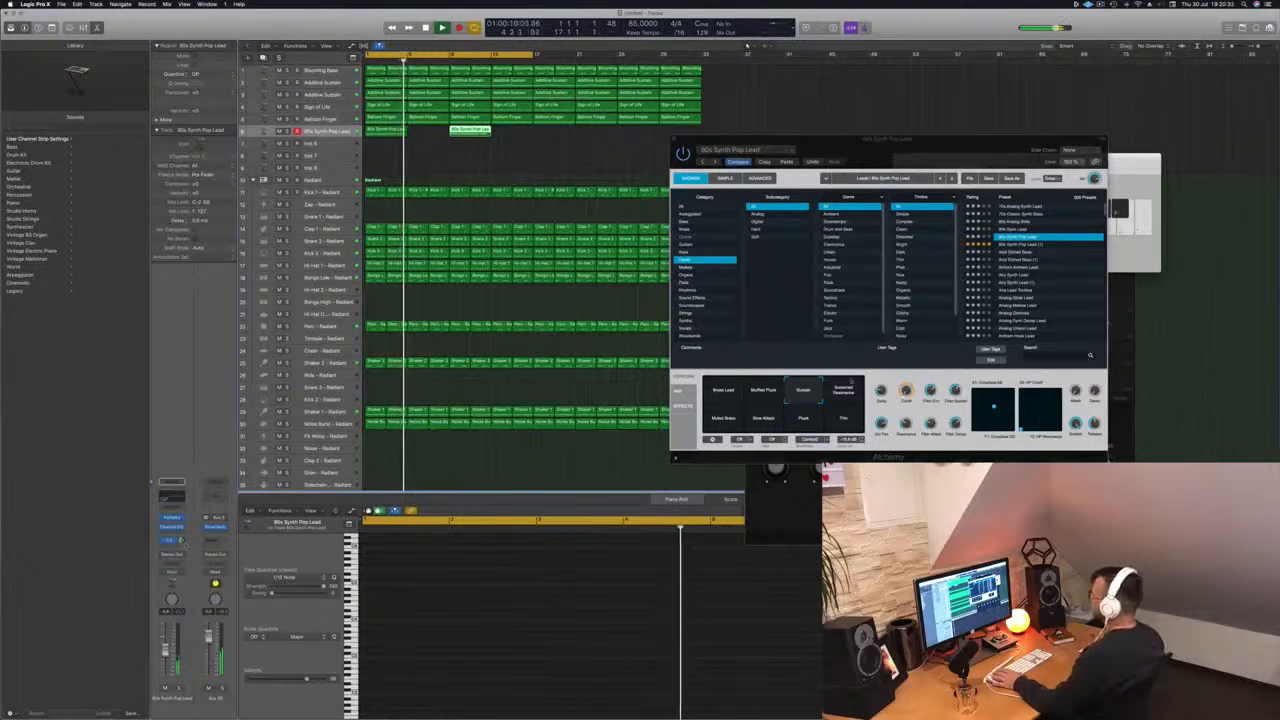
{"action": "left_click", "coordinate": [906, 391]}
{"action": "key", "text": "Return"}
{"action": "left_click_drag", "start_coordinate": [866, 138], "coordinate": [808, 115]}
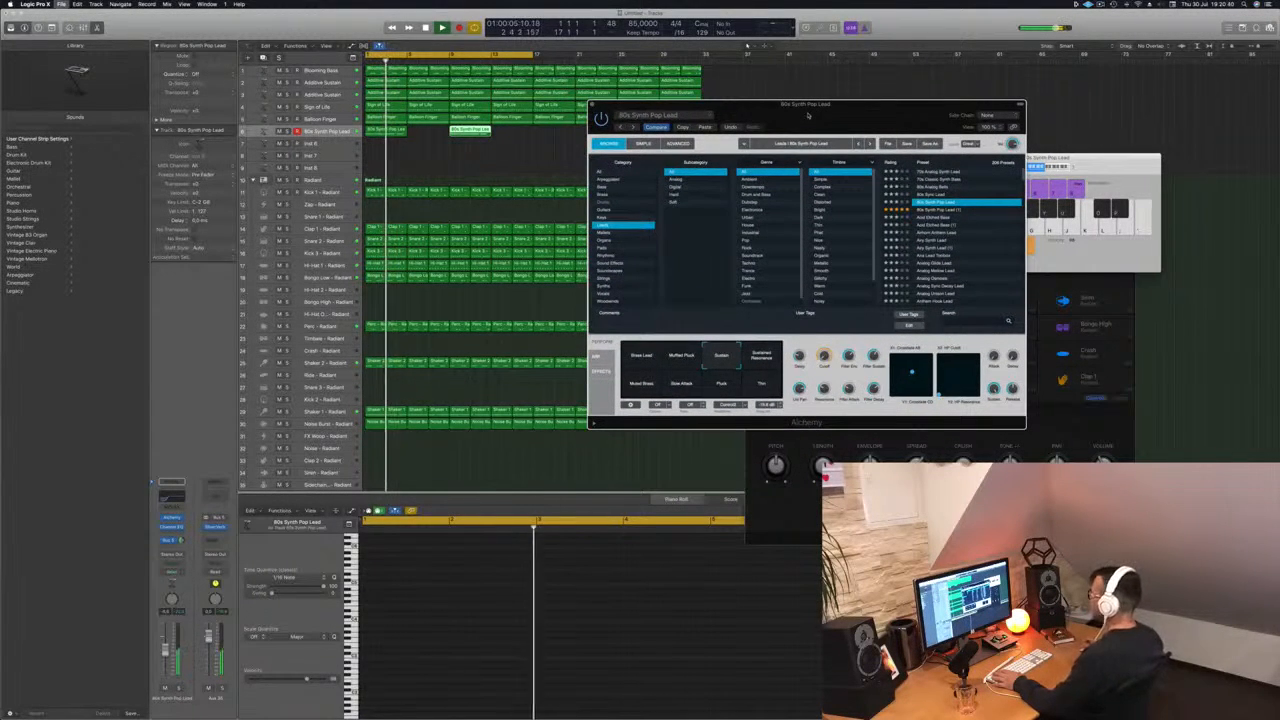
- Save the project as a package under its episode name in the Logic folder and resume playback
{"action": "key", "text": "super+s"}
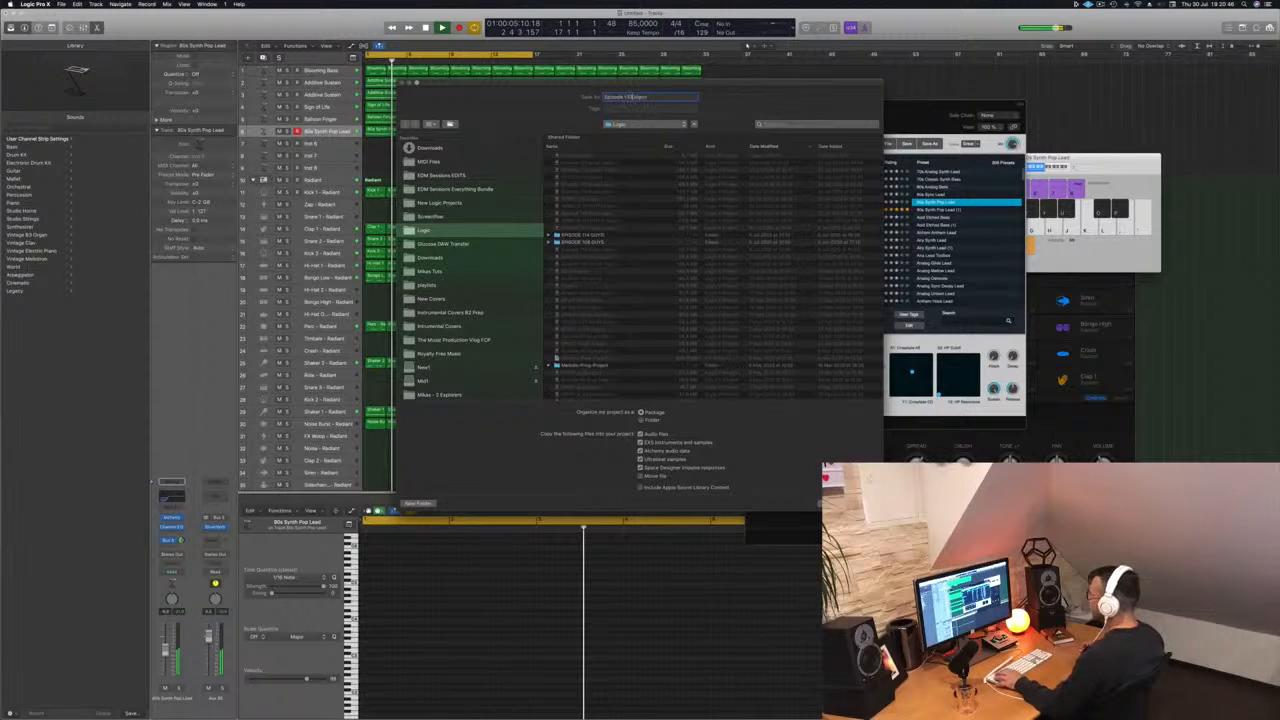
{"action": "key", "text": "Return"}
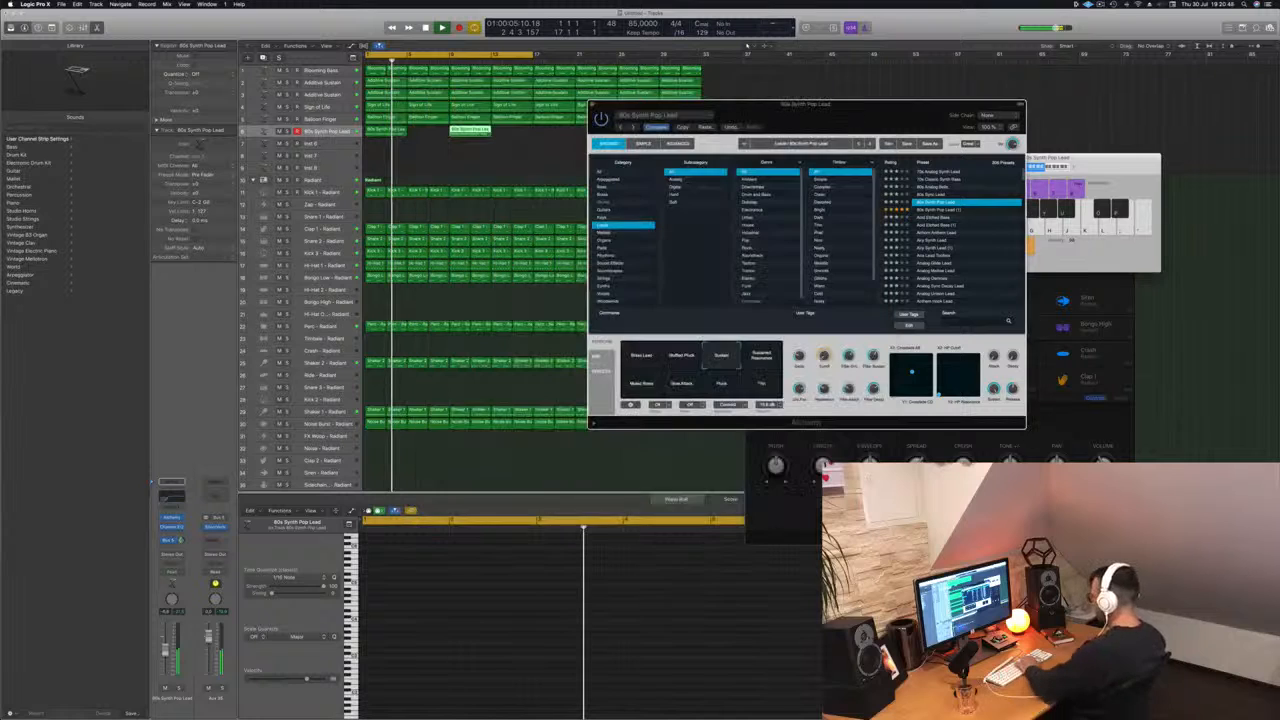
{"action": "left_click_drag", "start_coordinate": [815, 105], "coordinate": [873, 101]}
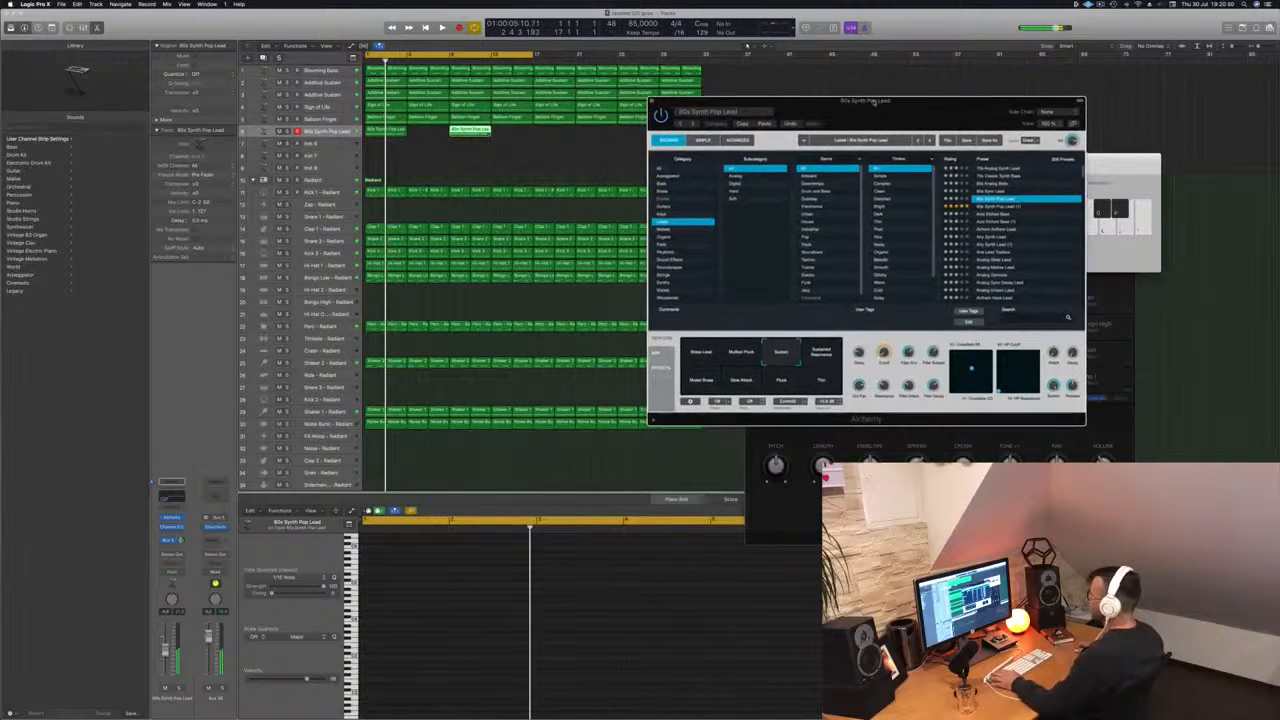
{"action": "key", "text": "space"}
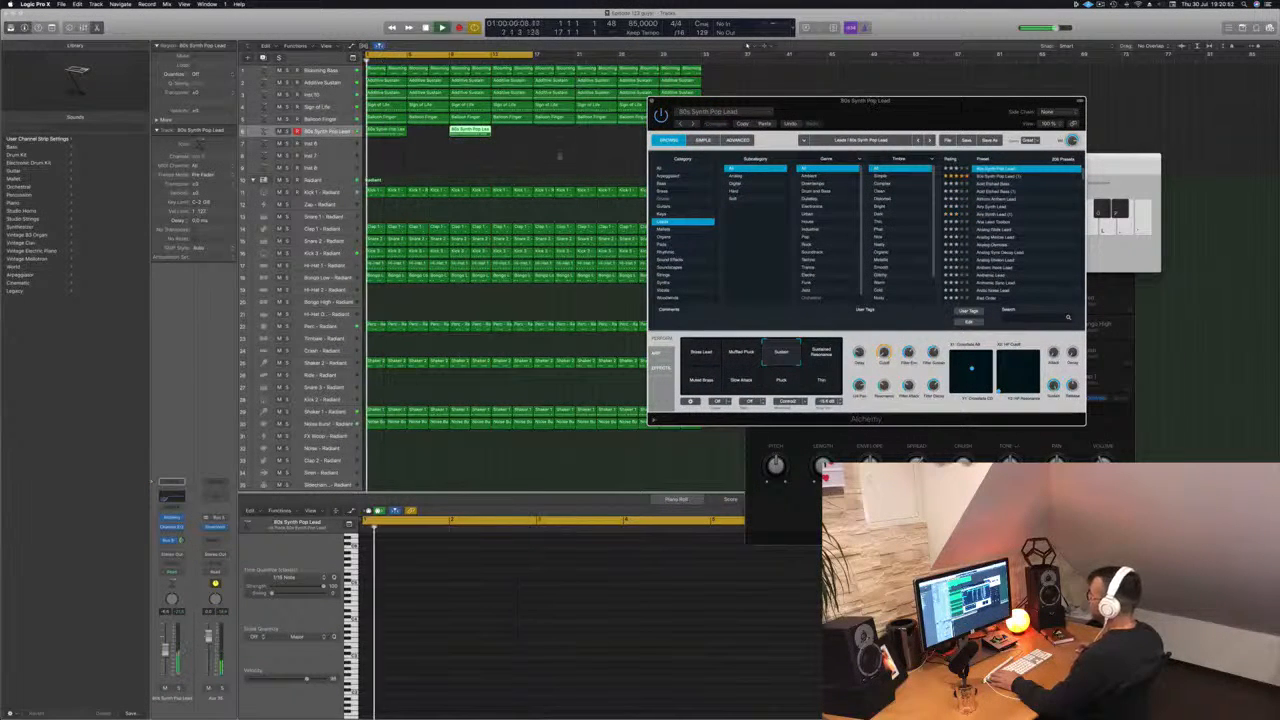
{"action": "left_click", "coordinate": [508, 162]}
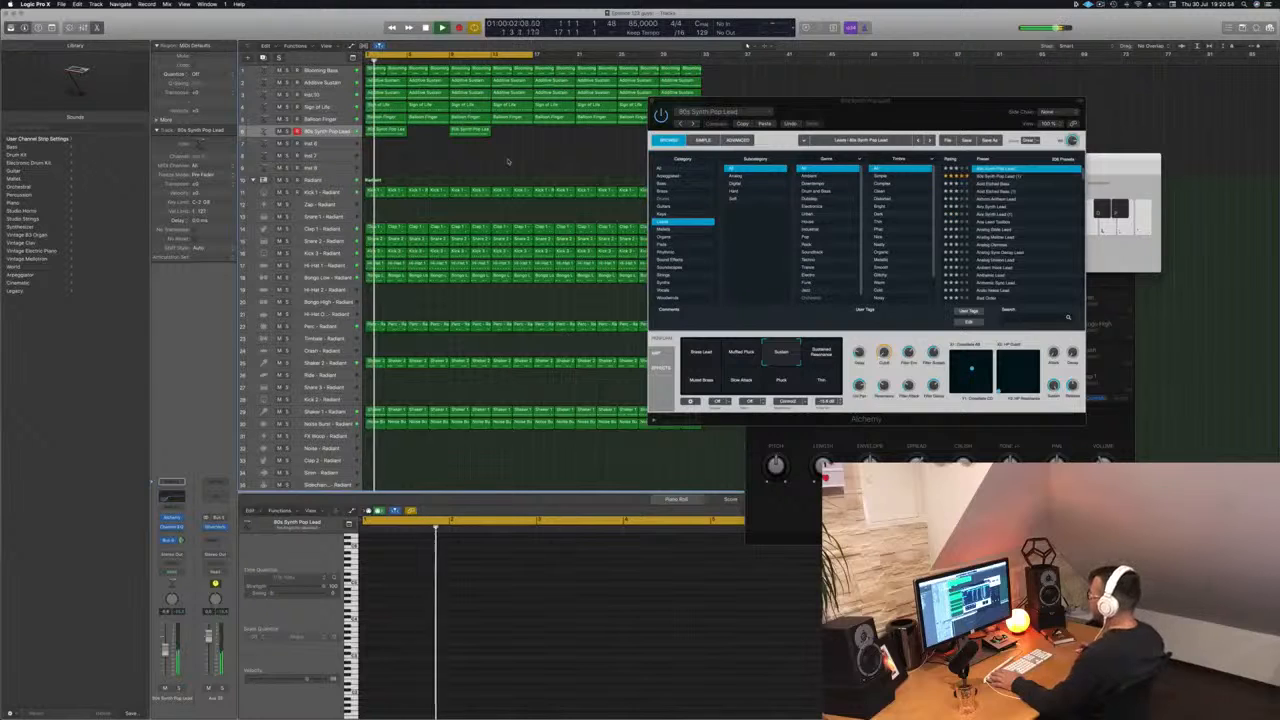
{"action": "left_click_drag", "start_coordinate": [921, 106], "coordinate": [810, 176]}
- Copy the first lead region to the track below and delete all its notes except the last long one
{"action": "left_click", "coordinate": [385, 131]}
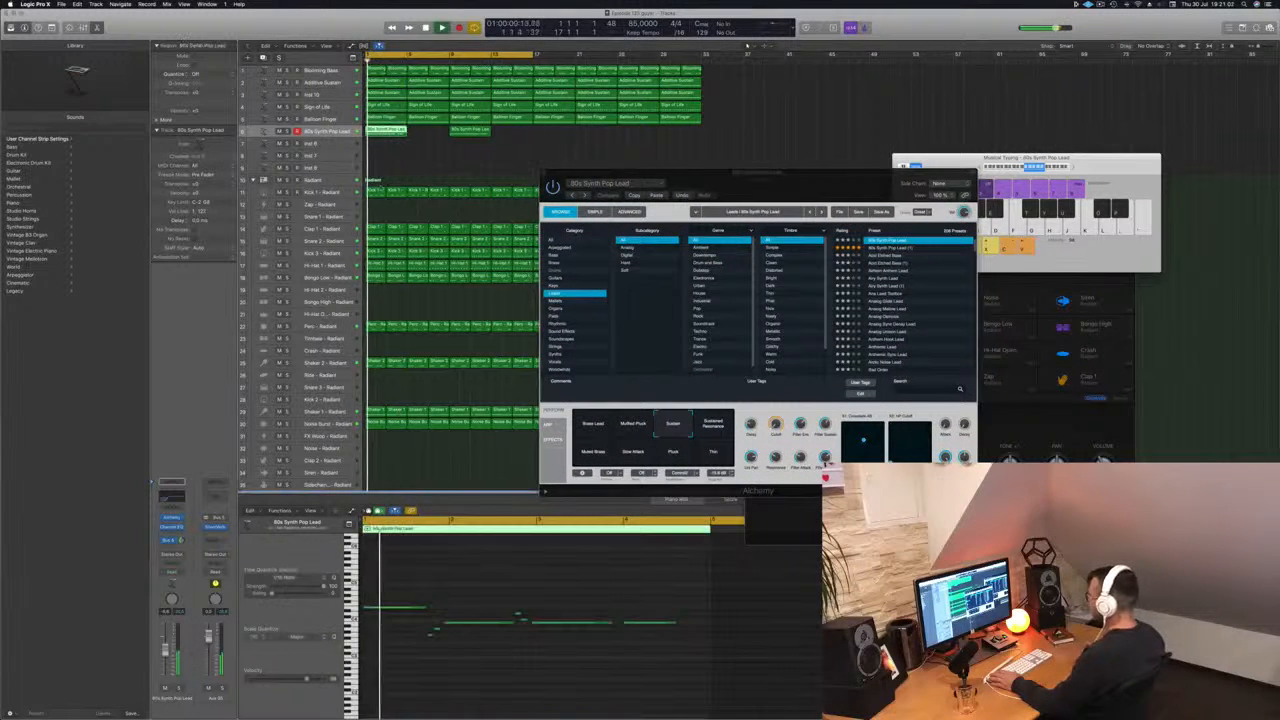
{"action": "key", "text": "space"}
{"action": "left_click", "coordinate": [647, 623]}
{"action": "key", "text": "space"}
{"action": "key", "text": "space"}
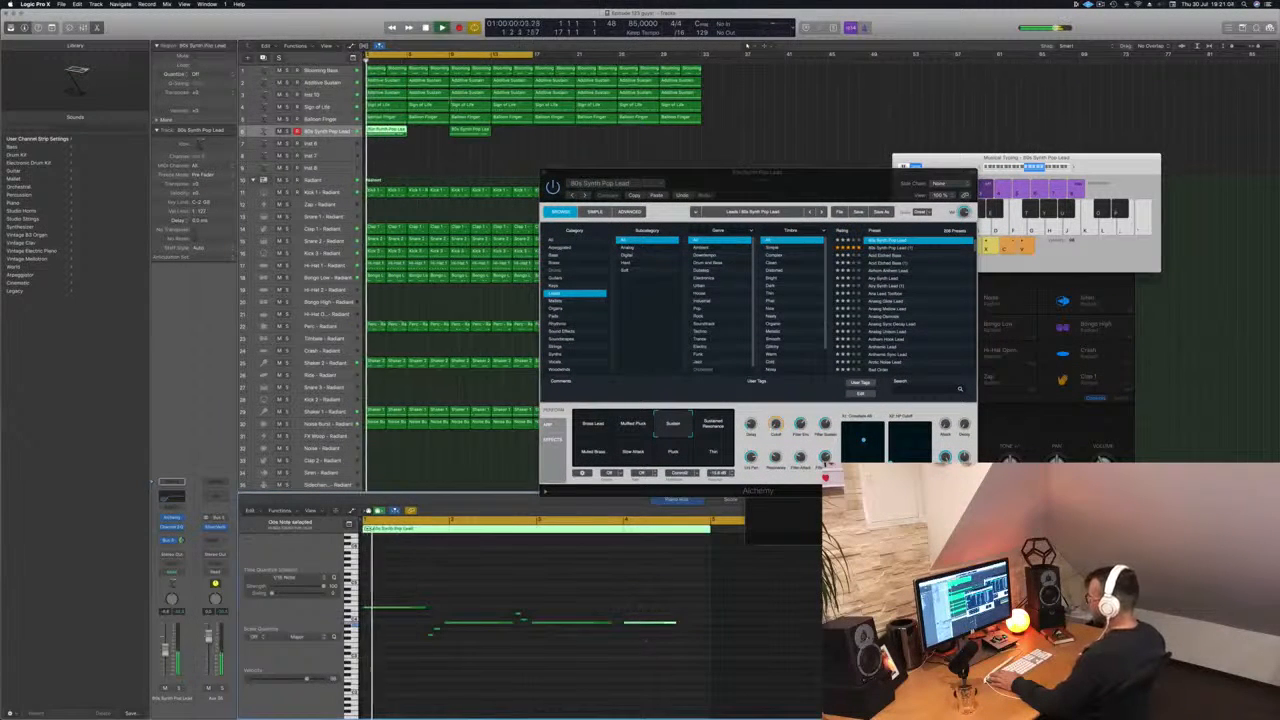
{"action": "key", "text": "space"}
{"action": "key", "text": "space"}
{"action": "left_click_drag", "start_coordinate": [404, 596], "coordinate": [581, 675]}
{"action": "key", "text": "Delete"}
- Duplicate the 80s Synth Pop Lead track with its settings, and play the single-note region moved onto the duplicate at bar 1
{"action": "left_click", "coordinate": [327, 131]}
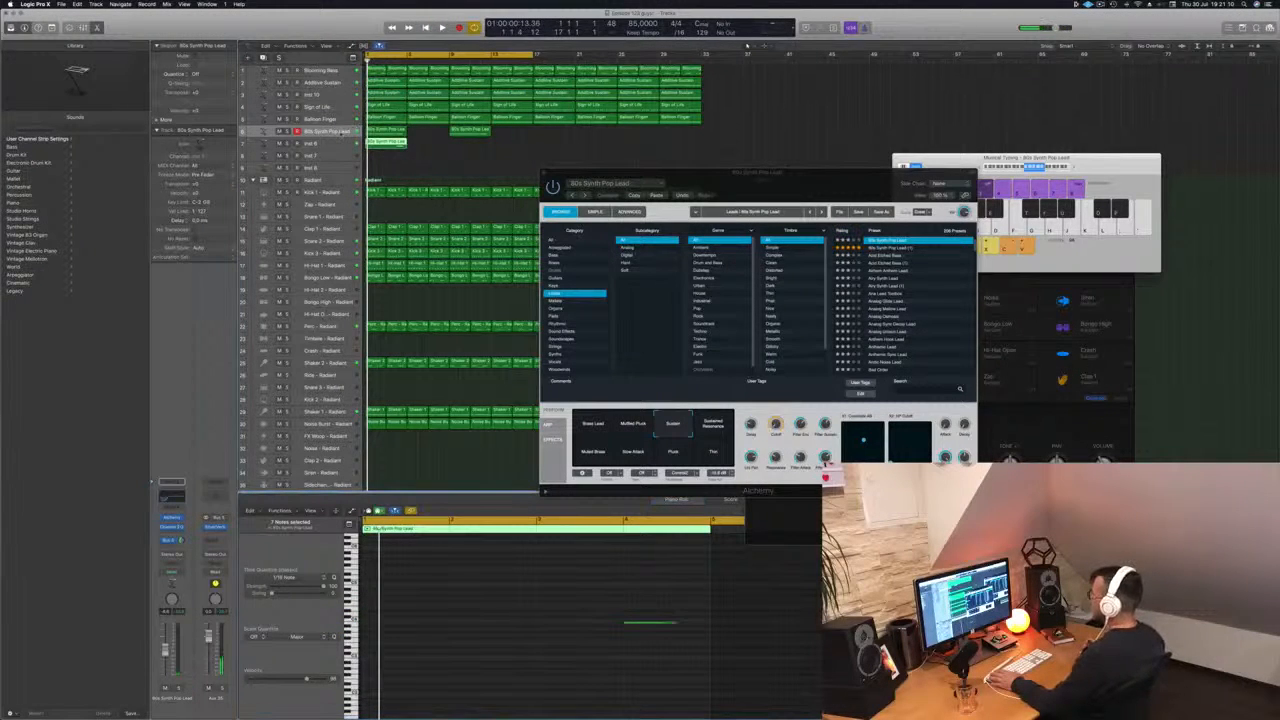
{"action": "key", "text": "super+d"}
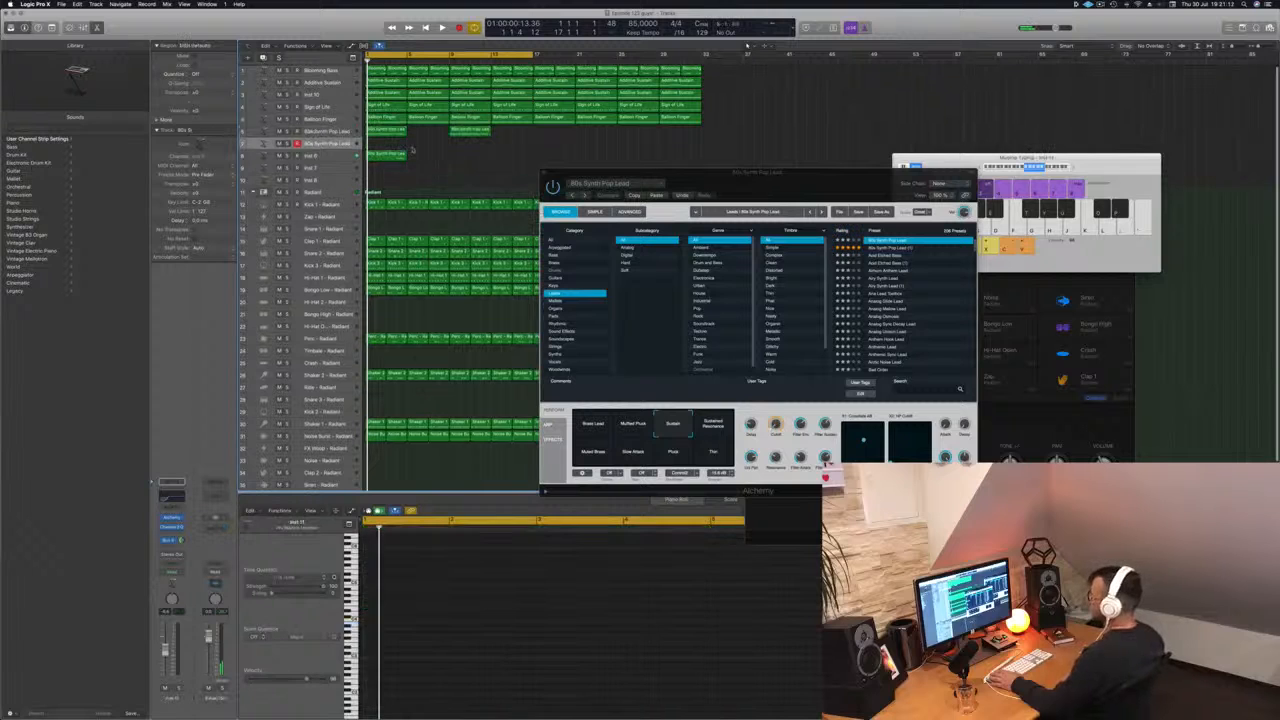
{"action": "left_click_drag", "start_coordinate": [390, 158], "coordinate": [392, 145]}
{"action": "key", "text": "space"}
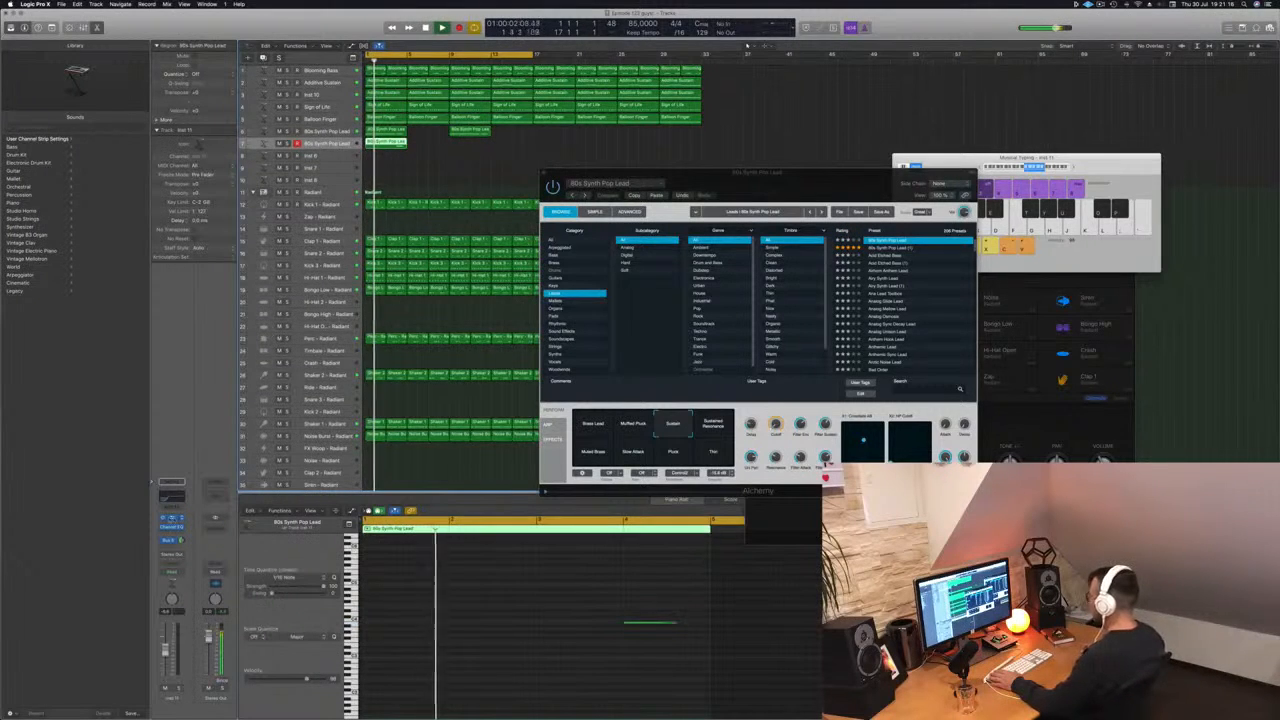
- Open the duplicate track's Alchemy and try the Thin, Muted Brass, and Slow Attack sounds
{"action": "left_click", "coordinate": [171, 519]}
{"action": "left_click_drag", "start_coordinate": [813, 173], "coordinate": [1184, 136]}
{"action": "left_click_drag", "start_coordinate": [270, 21], "coordinate": [847, 236]}
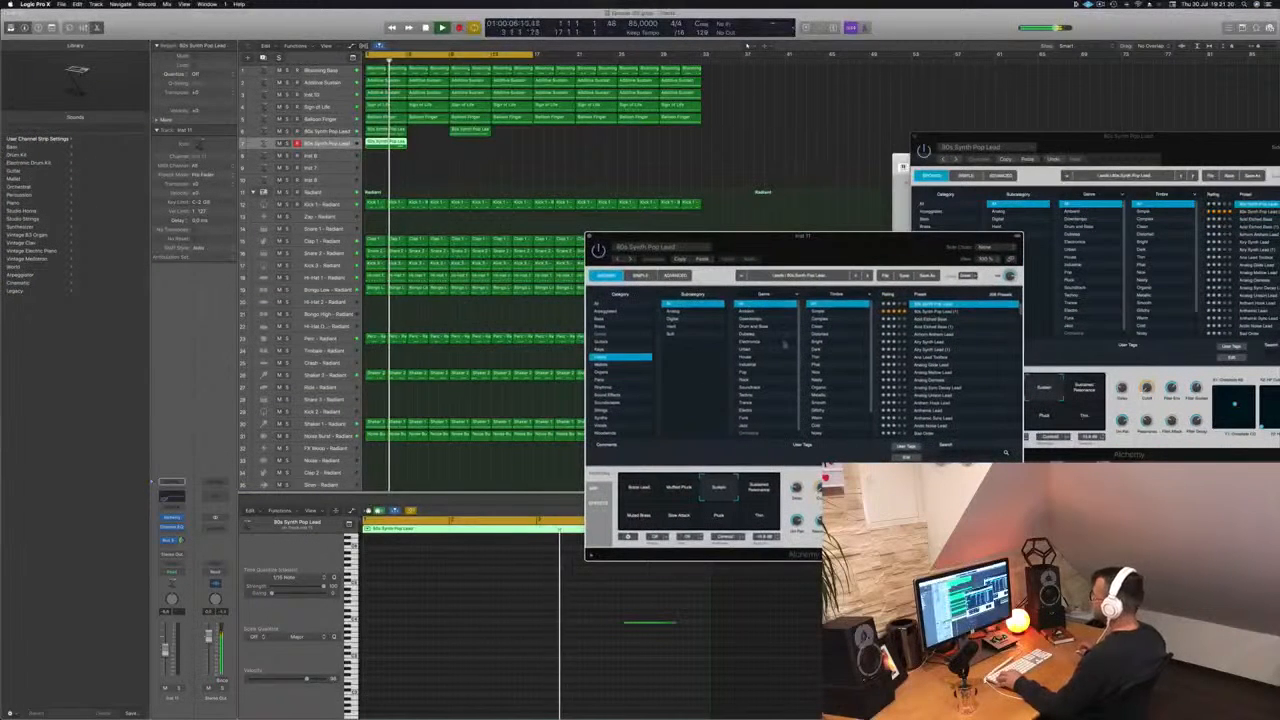
{"action": "left_click", "coordinate": [760, 514]}
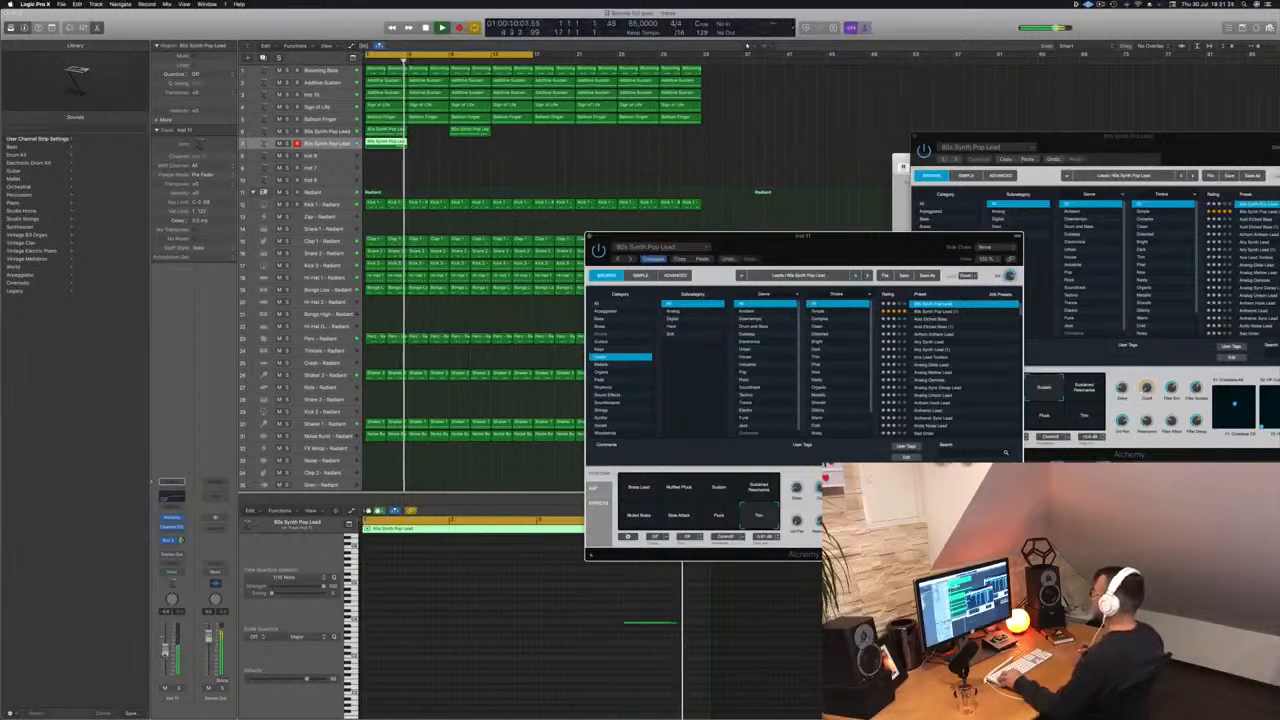
{"action": "key", "text": "Return"}
{"action": "left_click", "coordinate": [642, 516]}
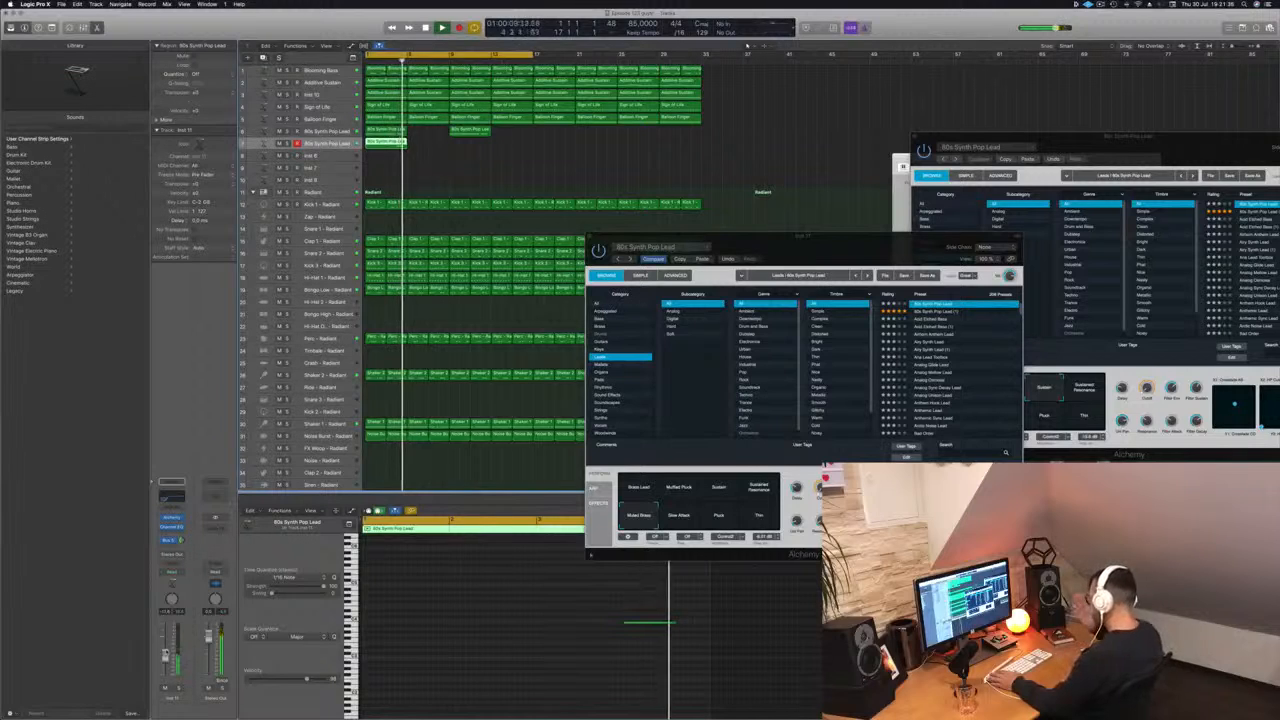
{"action": "left_click", "coordinate": [678, 519]}
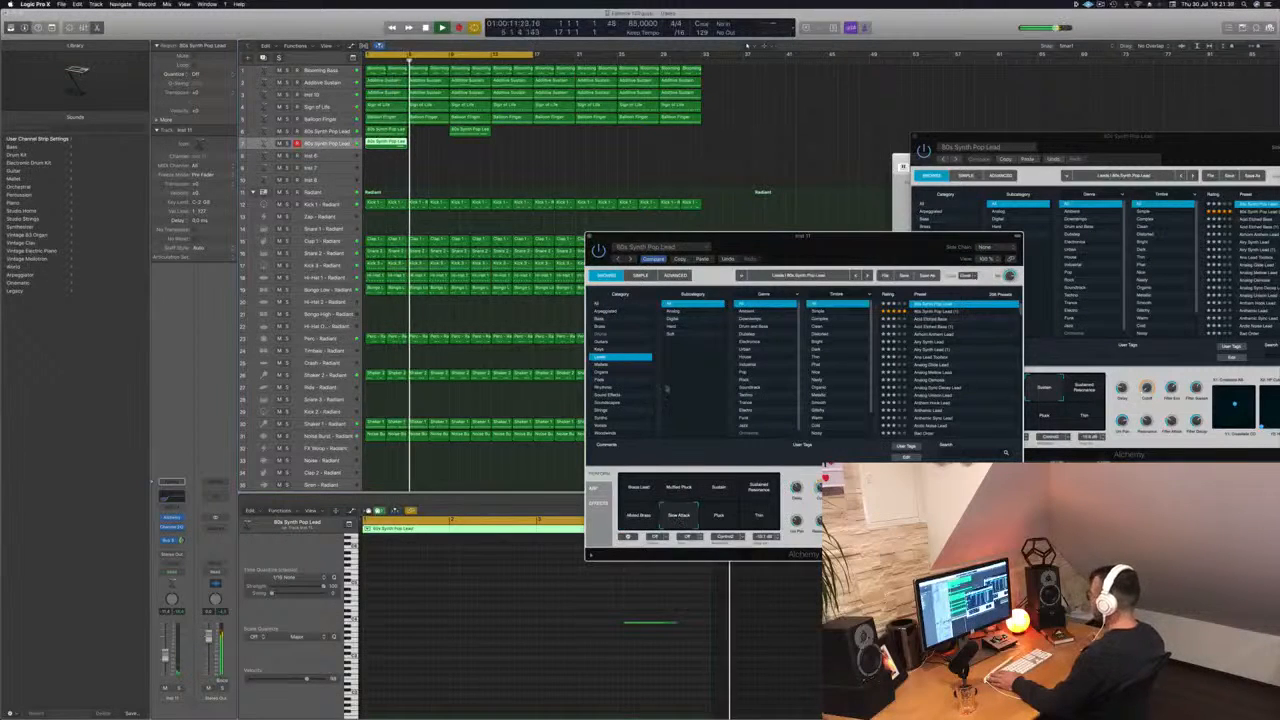
- Copy the single-note region to bars 5, 9, and 13 on the duplicate lead track and replay from the start
{"action": "left_click_drag", "start_coordinate": [394, 143], "coordinate": [483, 149]}
{"action": "left_click", "coordinate": [457, 166]}
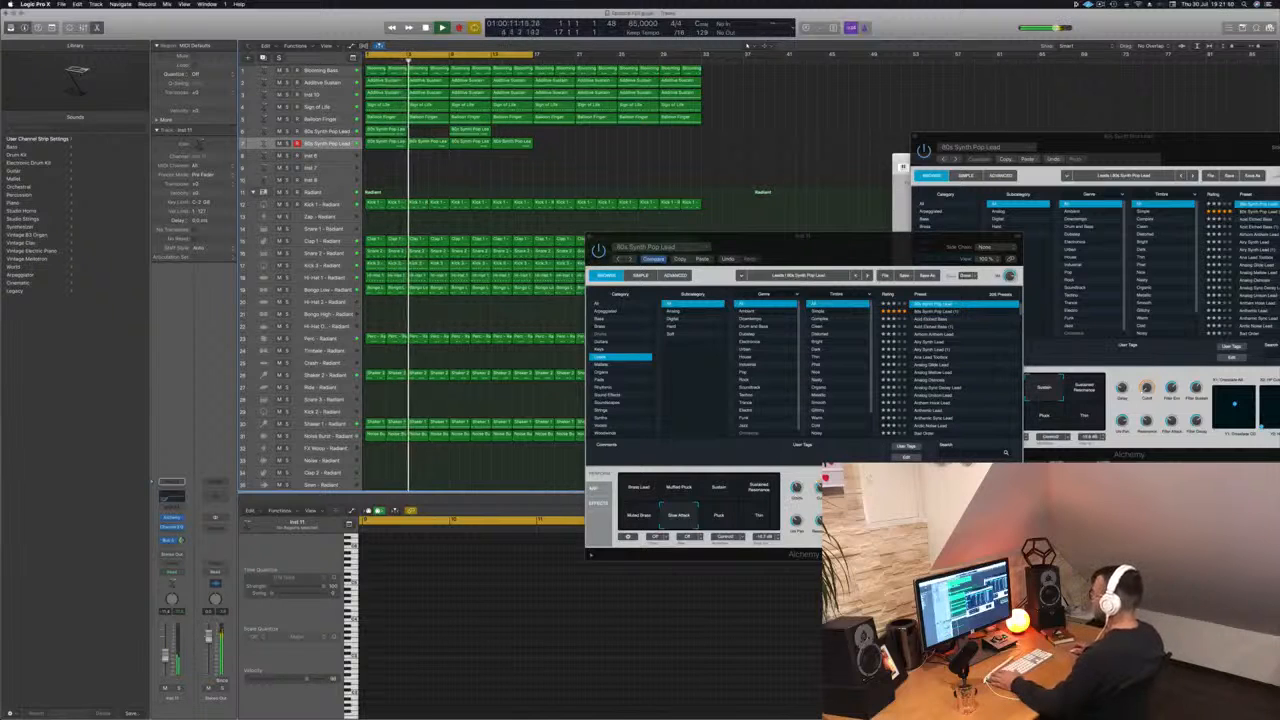
{"action": "left_click", "coordinate": [803, 237]}
{"action": "key", "text": "Return"}
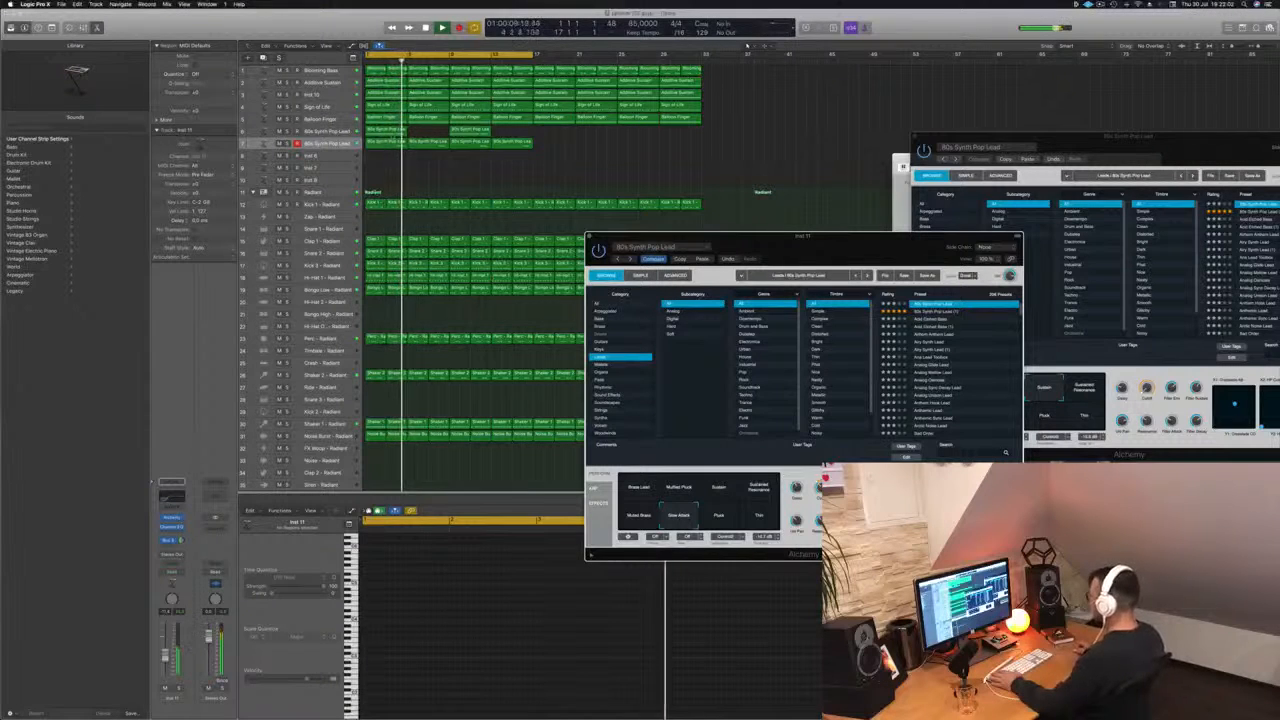
- Delete the last long note from both regions on the original lead track and replay the result
{"action": "left_click", "coordinate": [396, 131]}
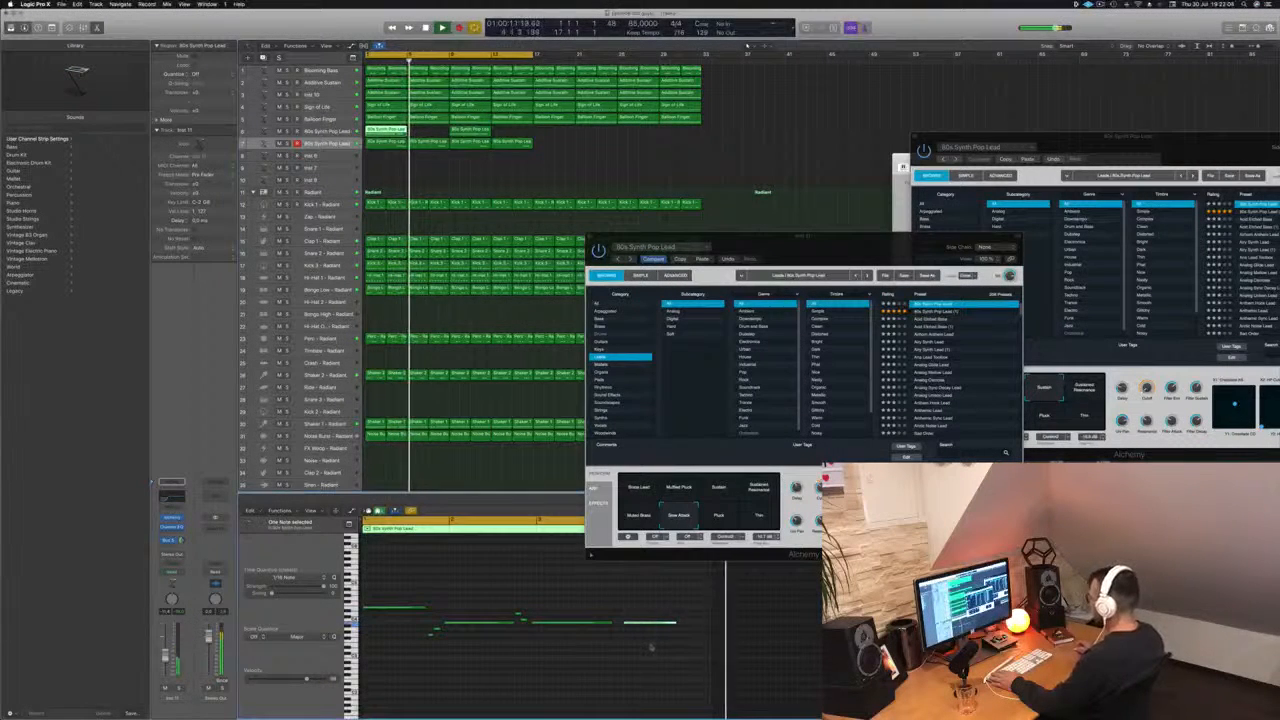
{"action": "left_click", "coordinate": [470, 131]}
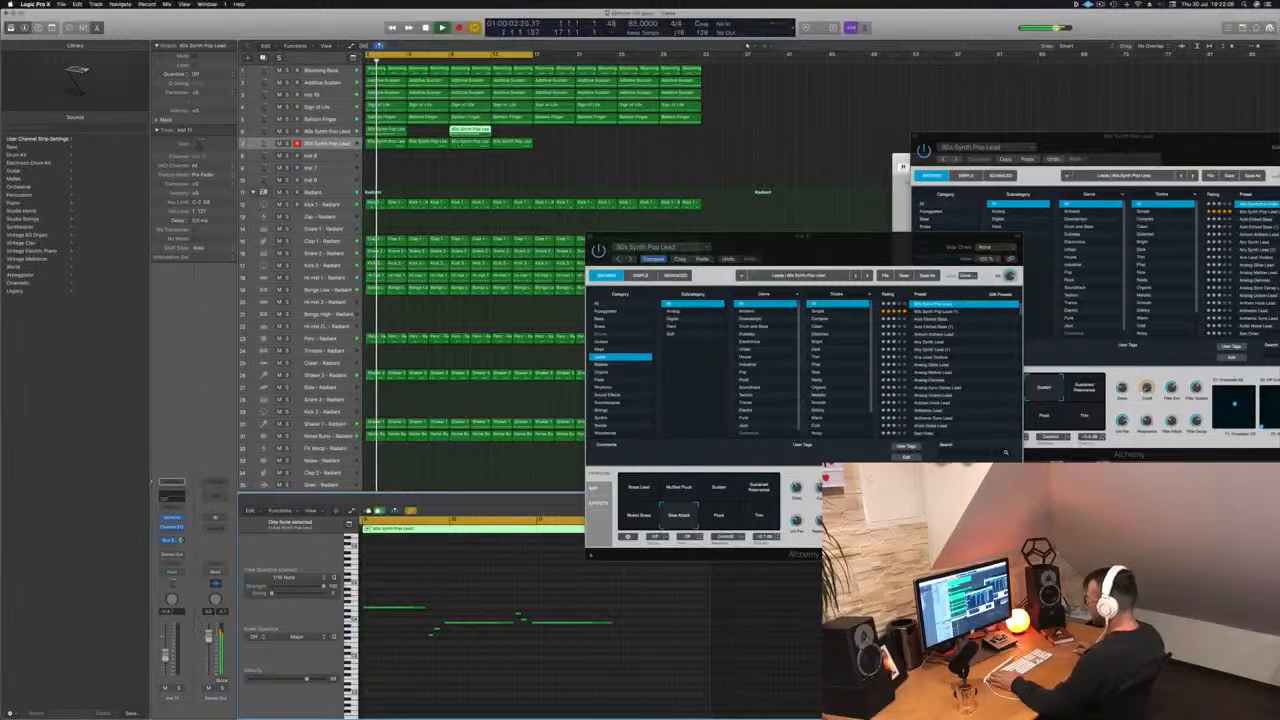
{"action": "left_click", "coordinate": [380, 130]}
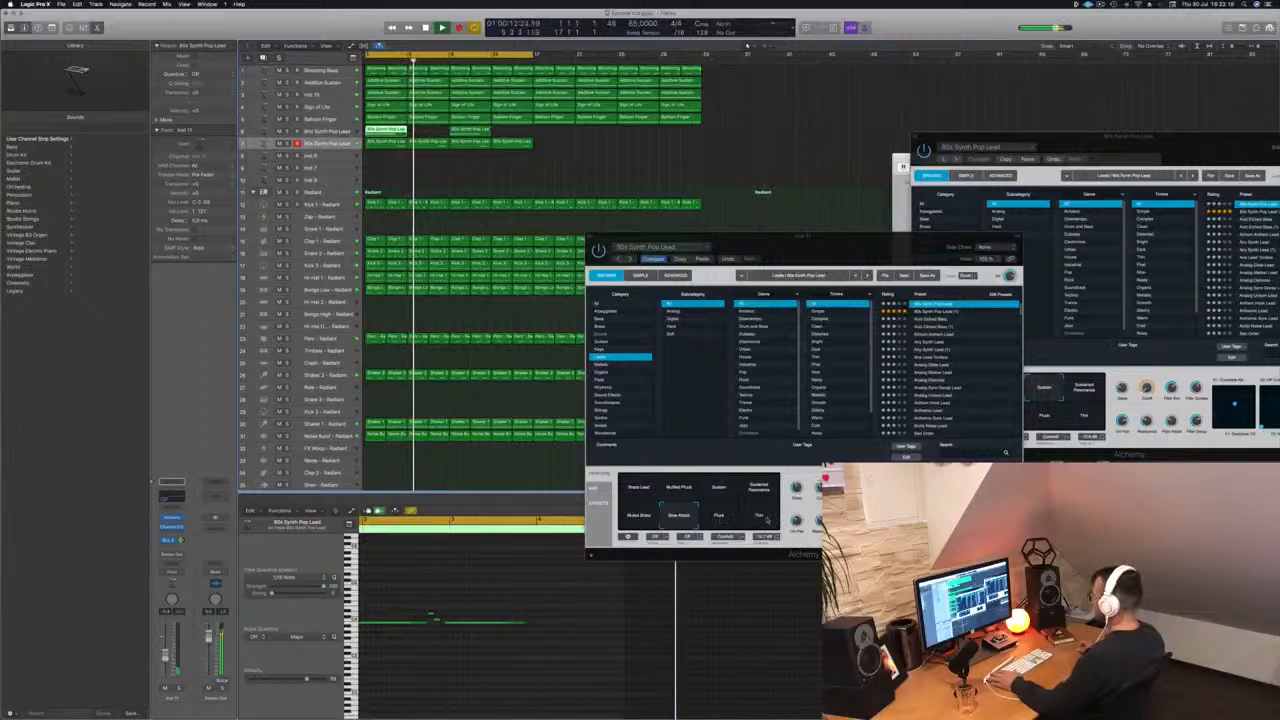
{"action": "key", "text": "space"}
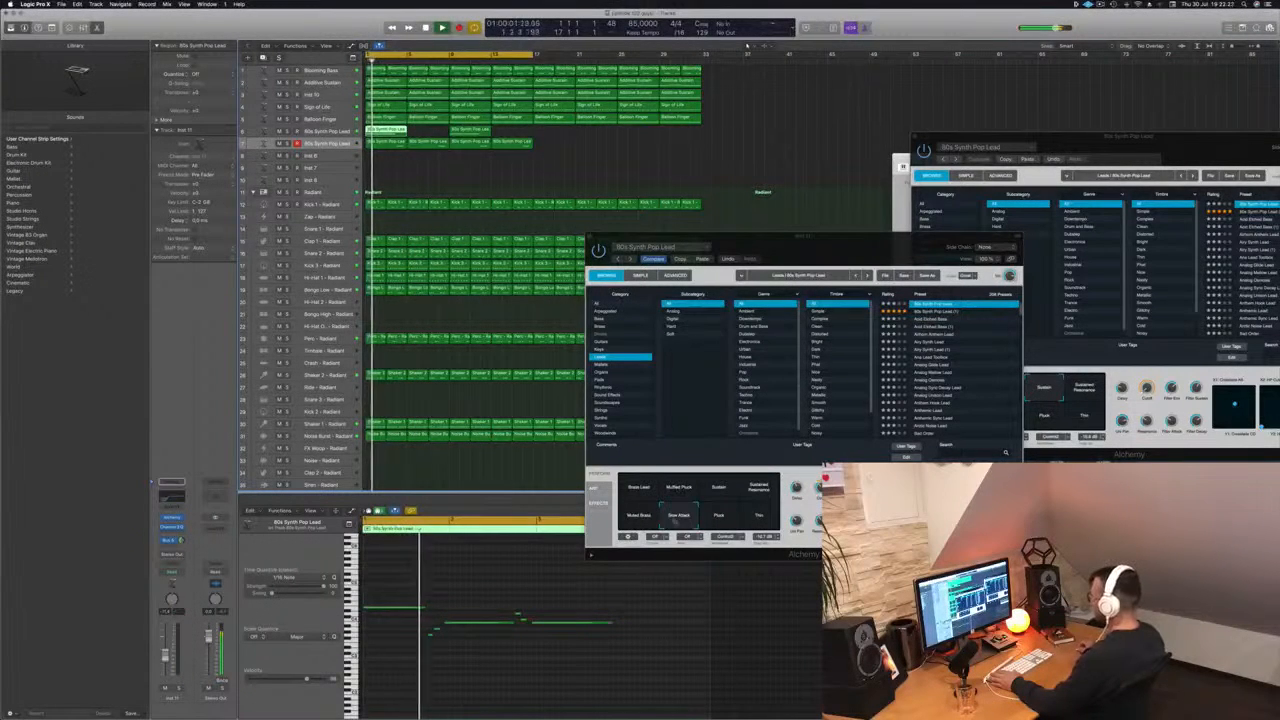
- Set the duplicate lead's Alchemy to Sustain and show the original lead's Alchemy alongside it for playback
{"action": "left_click", "coordinate": [716, 490]}
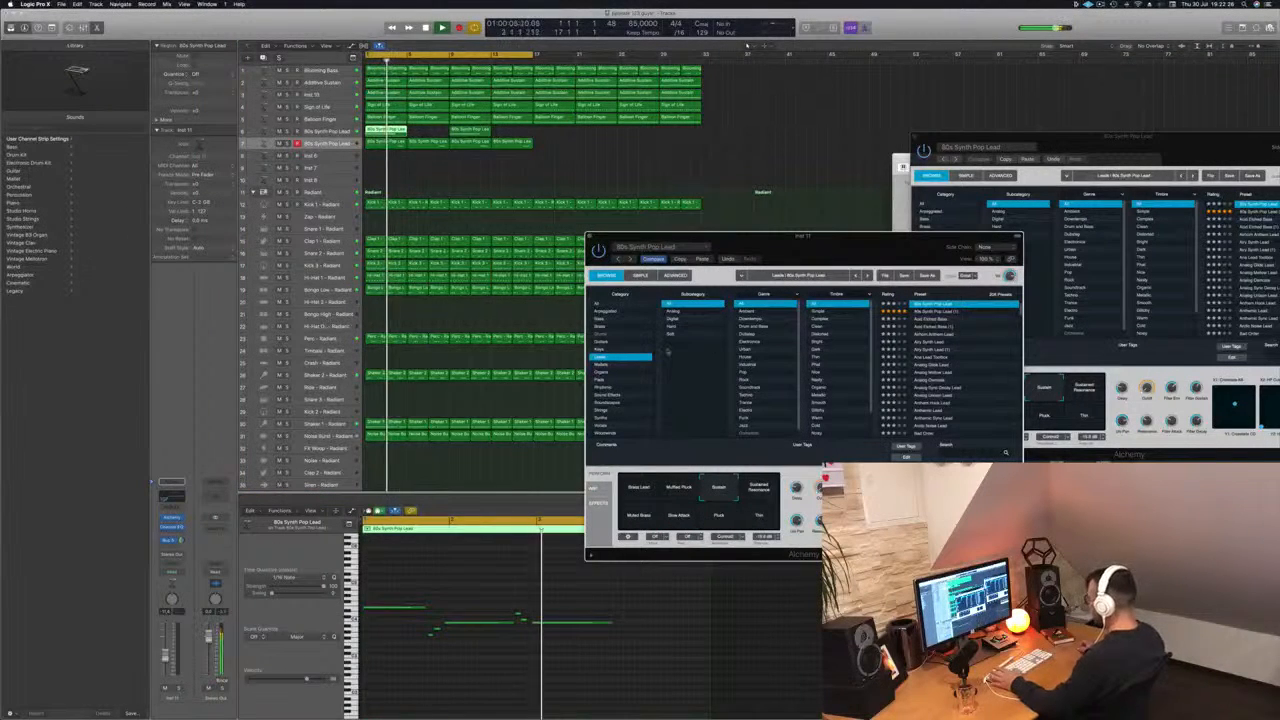
{"action": "key", "text": "Up"}
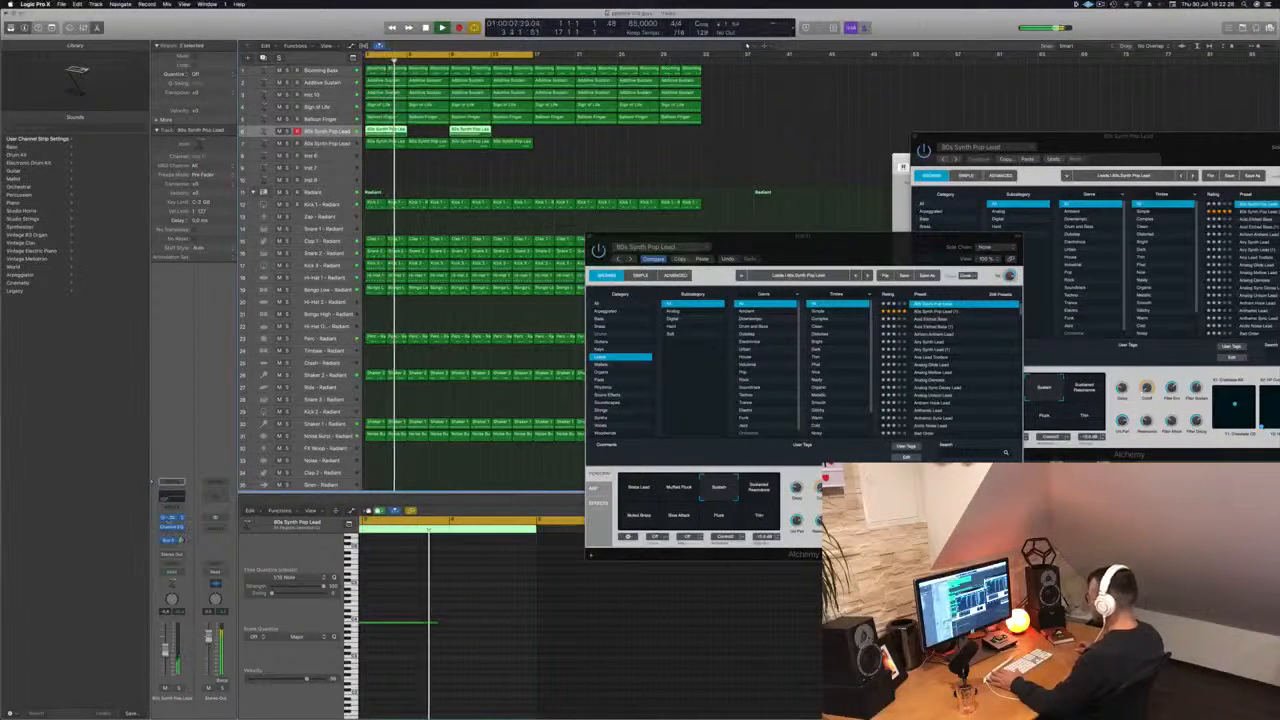
{"action": "key", "text": "super+k"}
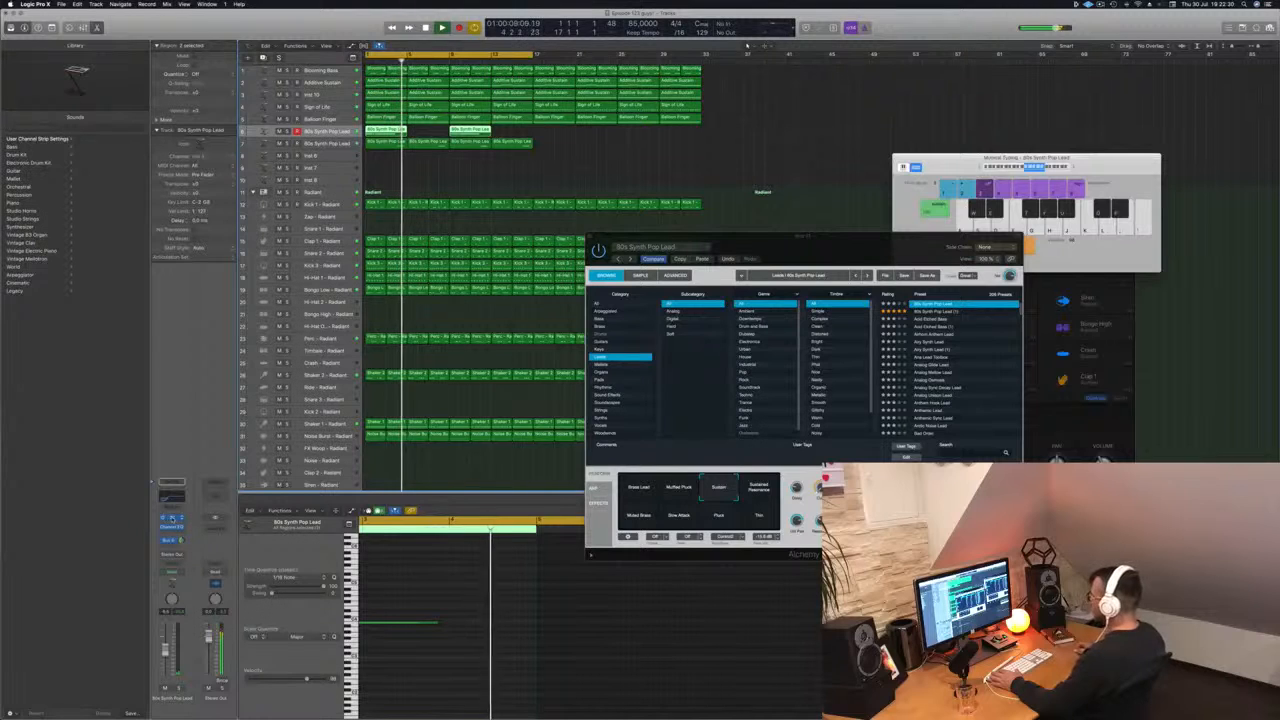
{"action": "left_click", "coordinate": [172, 519]}
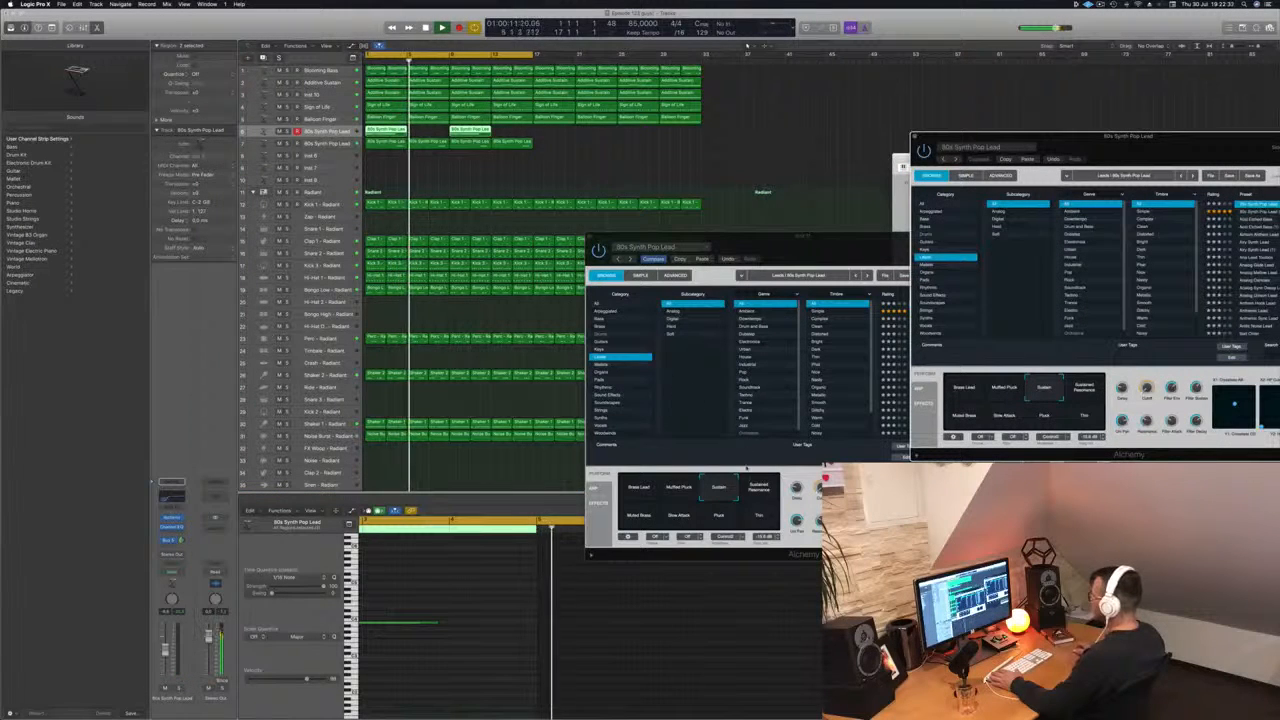
{"action": "key", "text": "Return"}
{"action": "left_click_drag", "start_coordinate": [816, 246], "coordinate": [673, 231]}
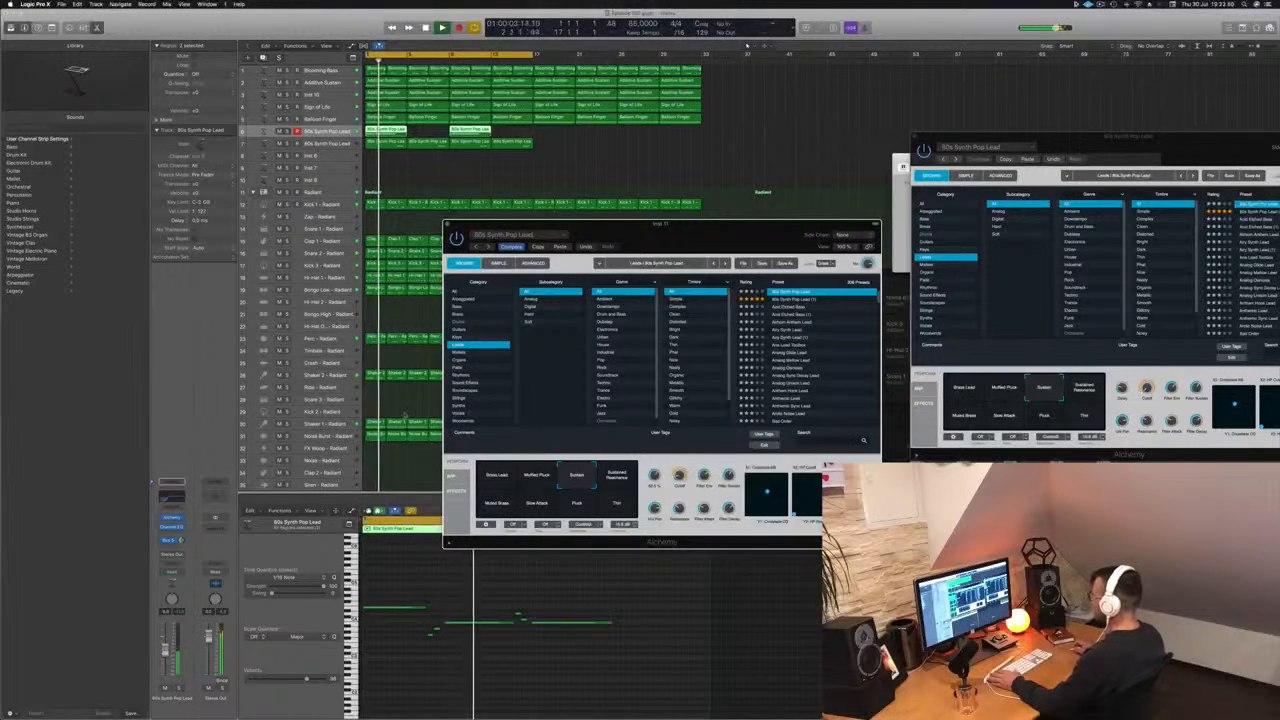
- Transpose the notes in all four single-note regions on the duplicate lead track down one octave
{"action": "left_click", "coordinate": [489, 165]}
{"action": "left_click_drag", "start_coordinate": [400, 168], "coordinate": [545, 142]}
{"action": "left_click", "coordinate": [624, 592]}
{"action": "key", "text": "super+a"}
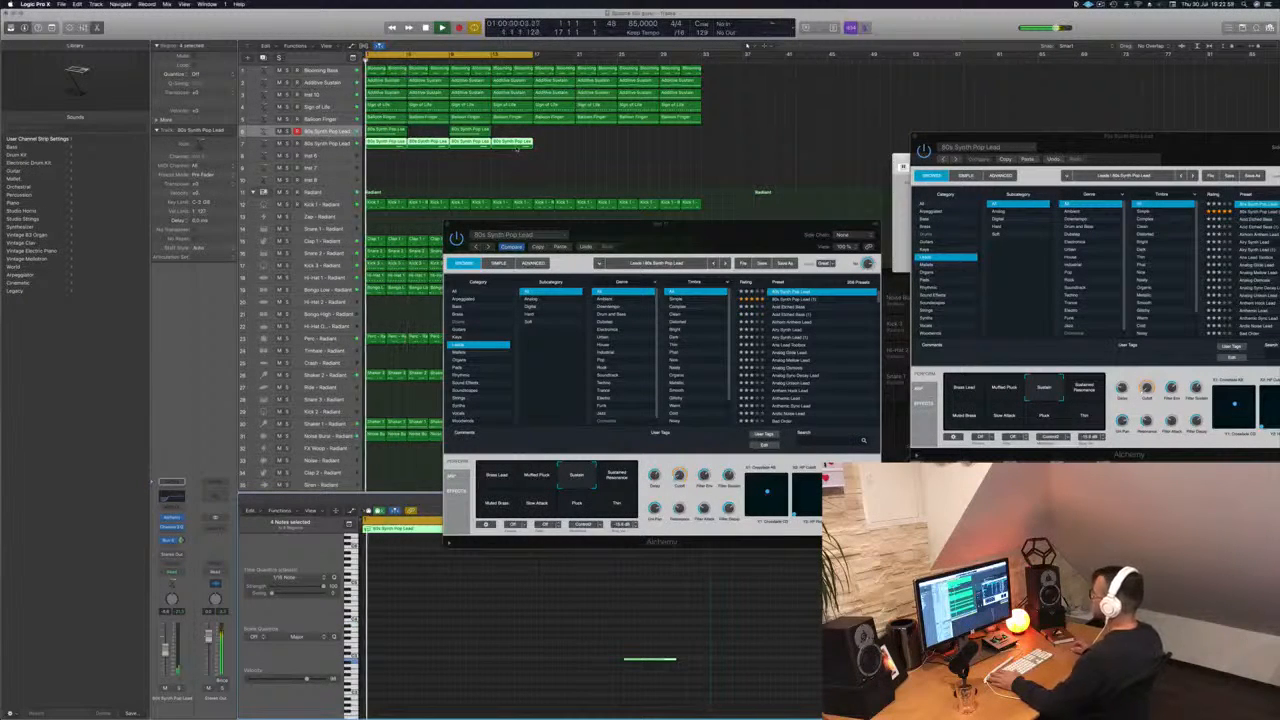
{"action": "left_click_drag", "start_coordinate": [658, 227], "coordinate": [673, 177]}
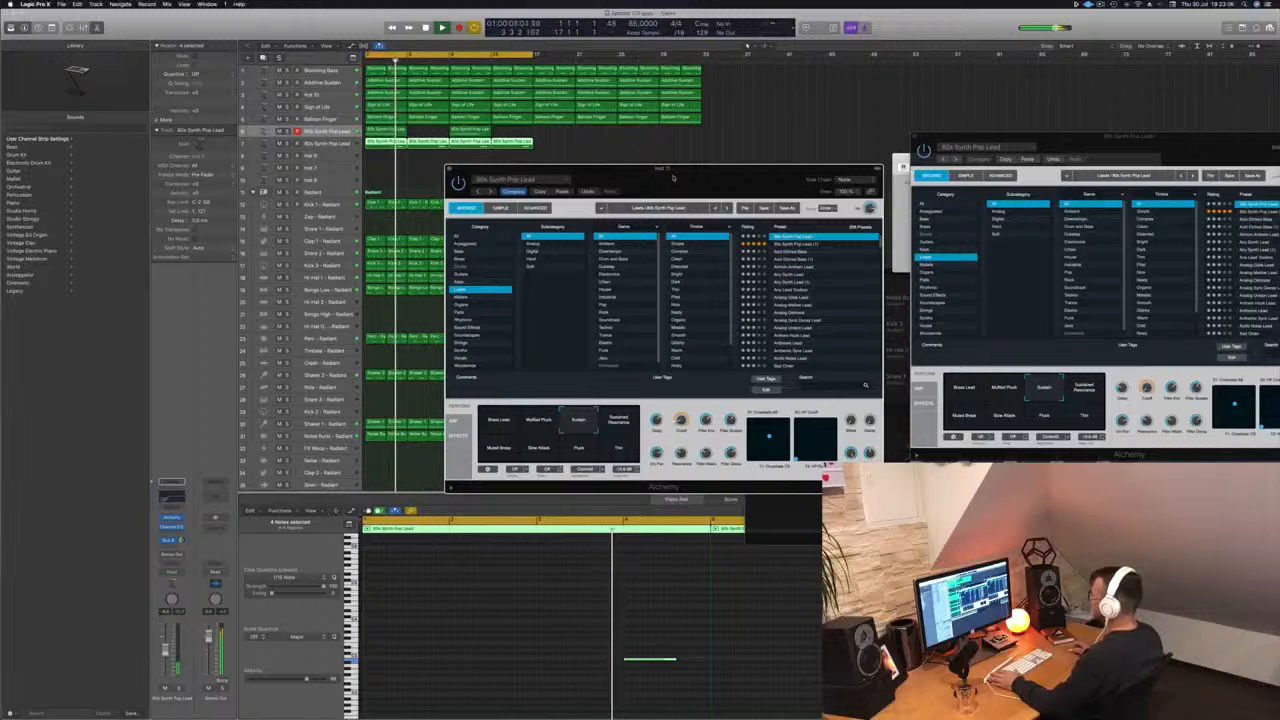